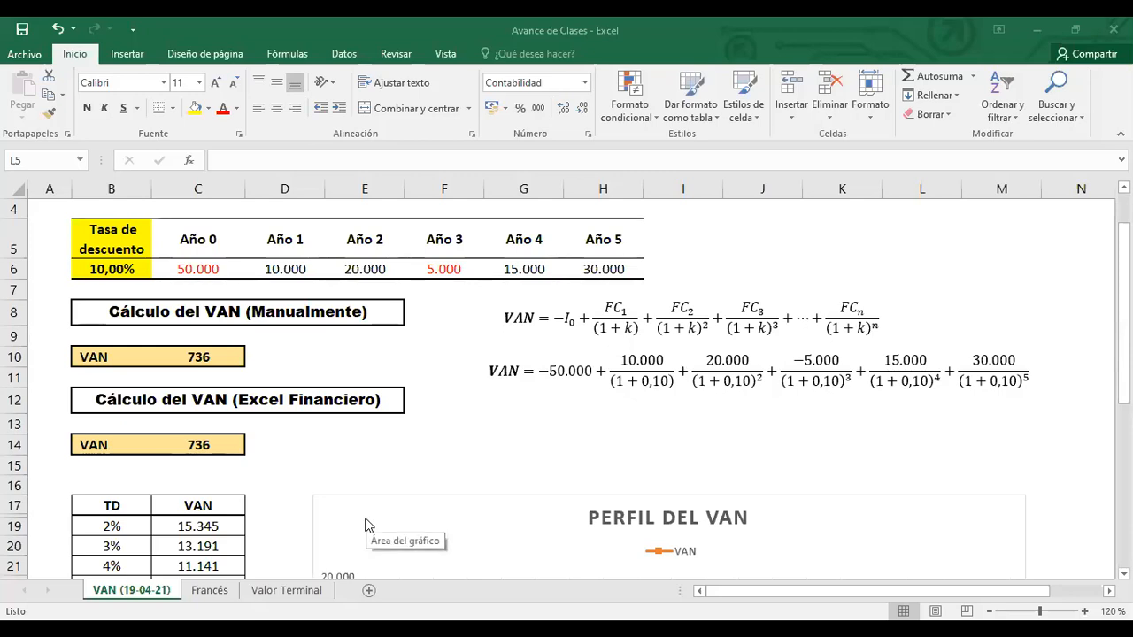
Add a new blank worksheet to the workbook and hide its gridlines.
{"action": "left_click", "coordinate": [369, 591]}
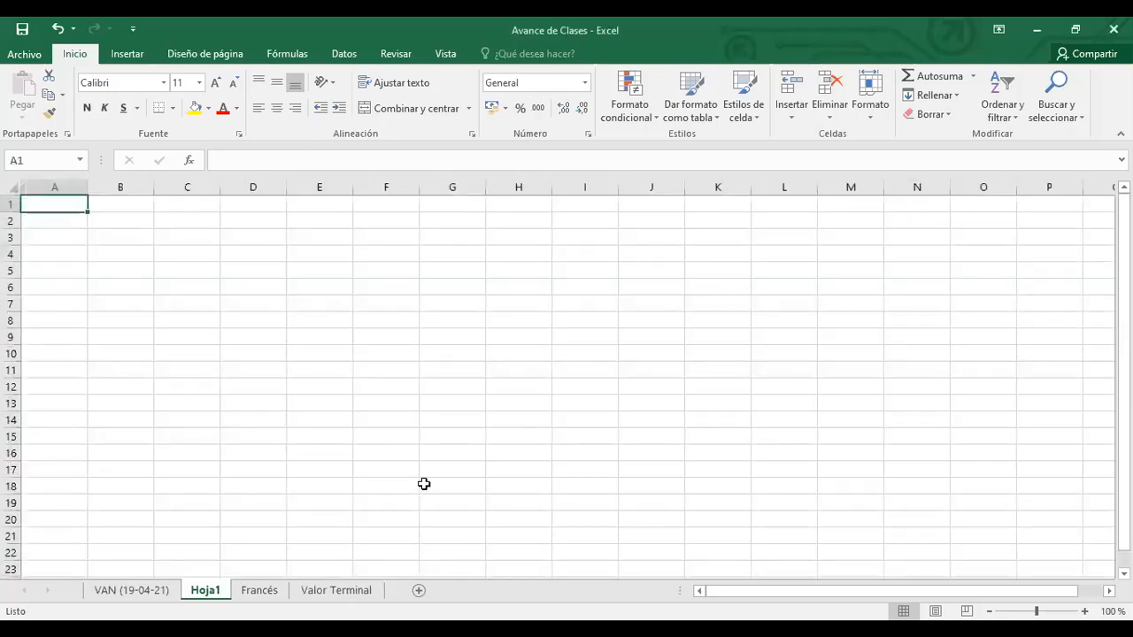
{"action": "left_click", "coordinate": [445, 55]}
{"action": "left_click", "coordinate": [208, 108]}
{"action": "left_click", "coordinate": [200, 336]}
Narrow column A of the new sheet and set the zoom to 120%.
{"action": "left_click_drag", "start_coordinate": [89, 192], "coordinate": [45, 190]}
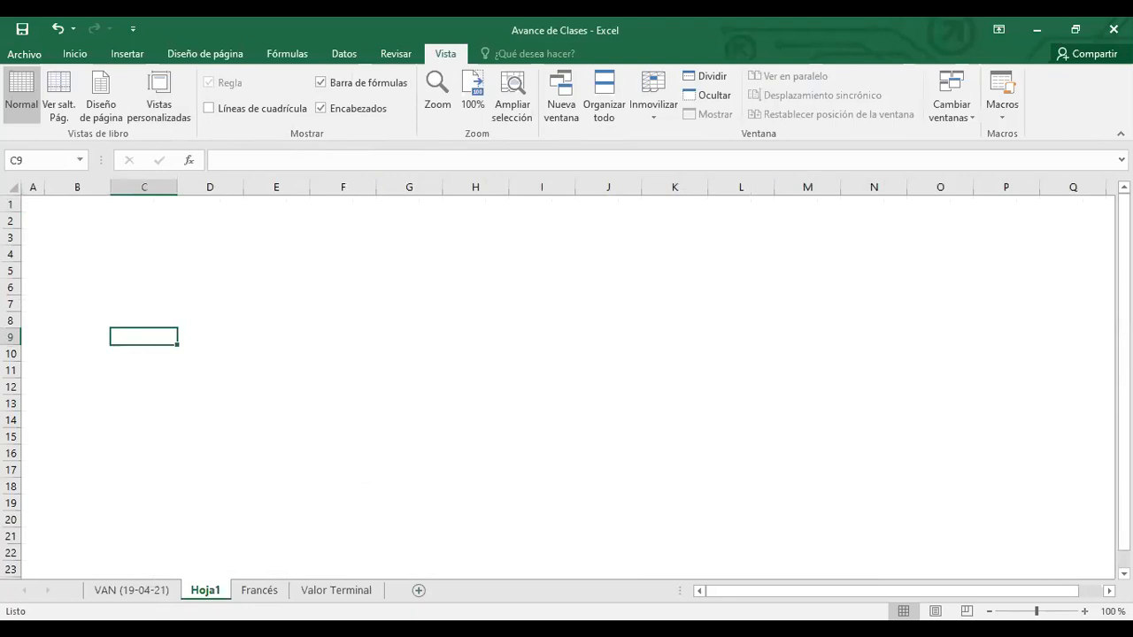
{"action": "left_click_drag", "start_coordinate": [1036, 611], "coordinate": [1040, 612]}
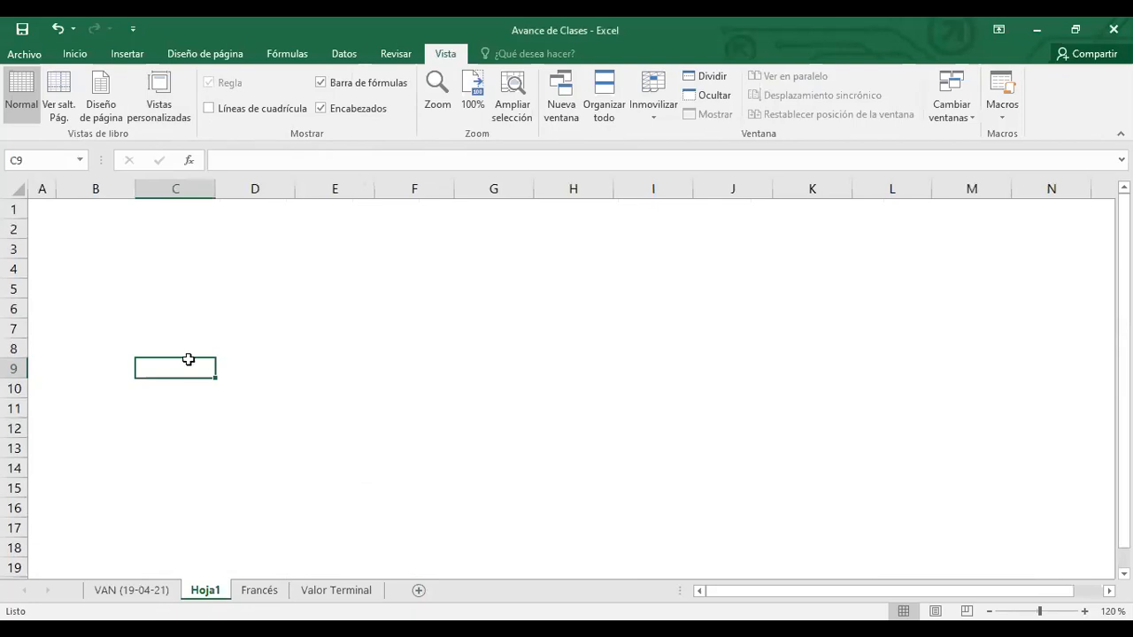
{"action": "left_click", "coordinate": [271, 314]}
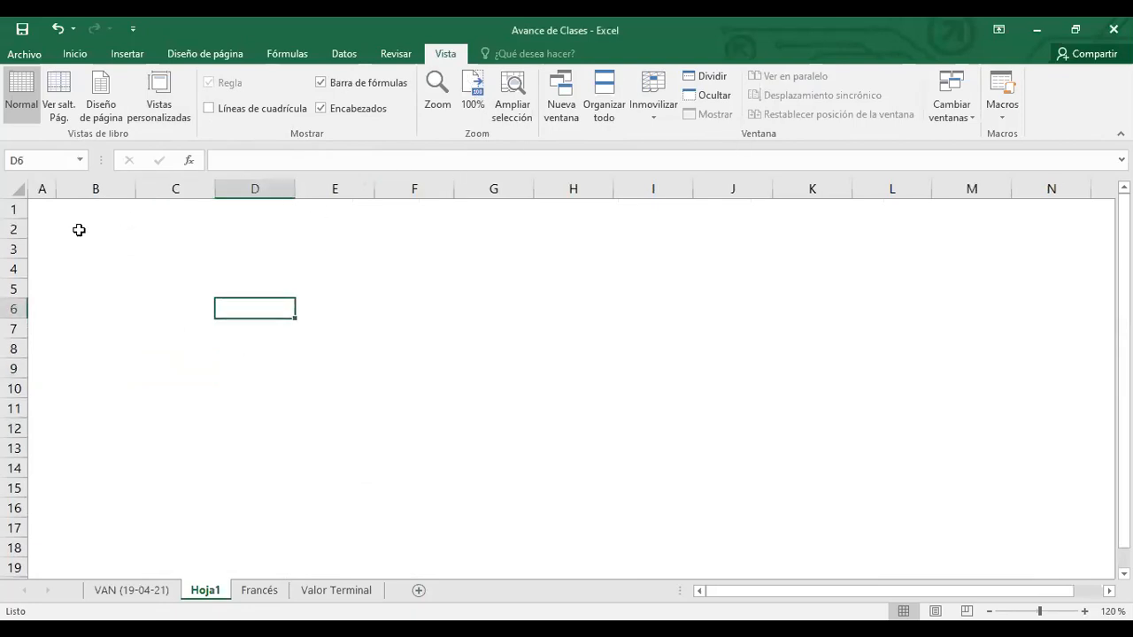
Apply a thick outside border around the range B2:C8.
{"action": "left_click_drag", "start_coordinate": [83, 226], "coordinate": [125, 309]}
{"action": "left_click_drag", "start_coordinate": [92, 228], "coordinate": [128, 291]}
{"action": "left_click", "coordinate": [76, 54]}
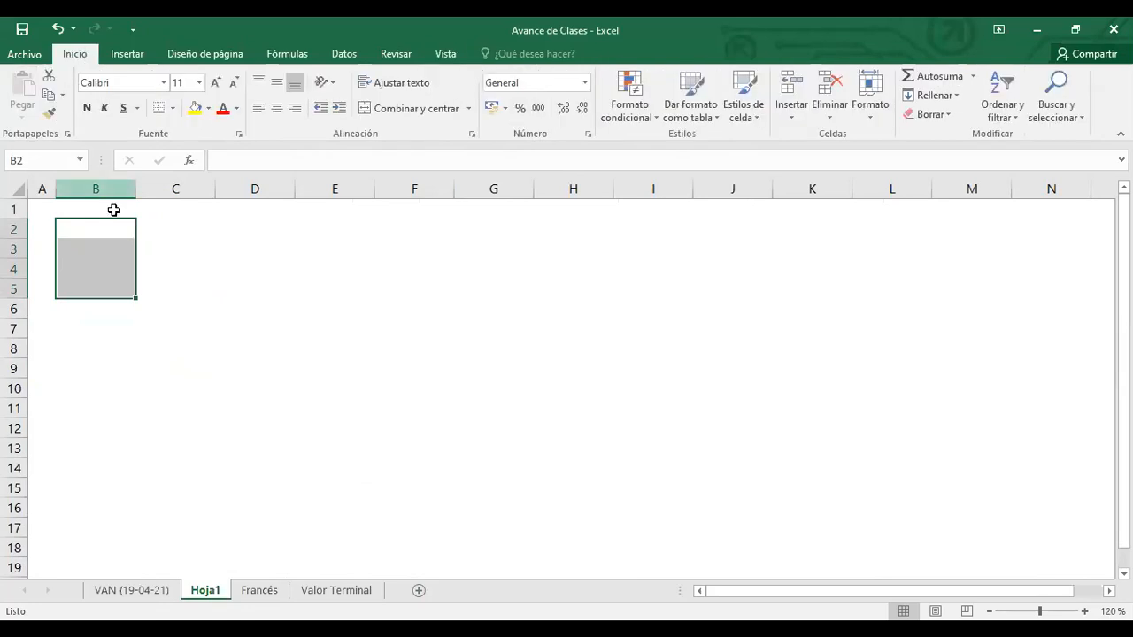
{"action": "left_click_drag", "start_coordinate": [95, 222], "coordinate": [185, 341]}
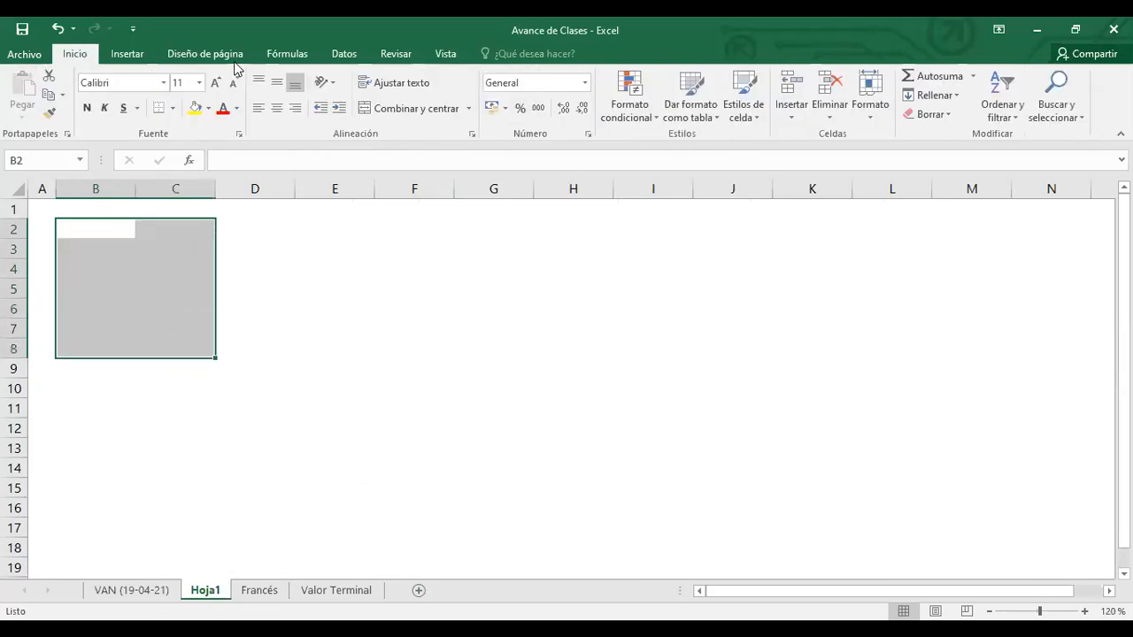
{"action": "left_click", "coordinate": [172, 108]}
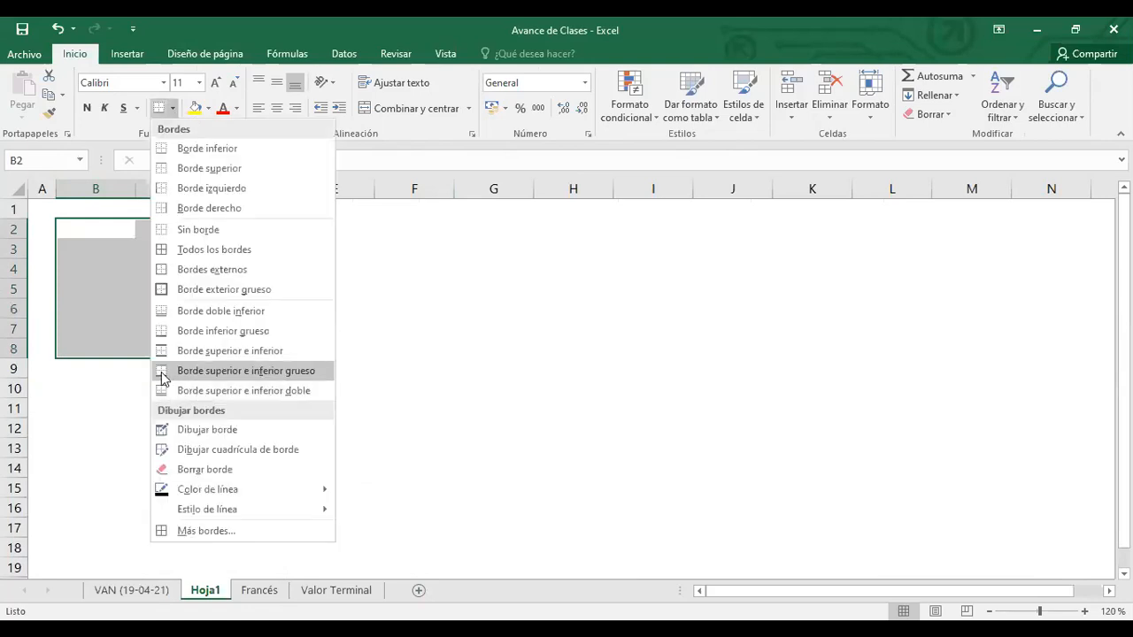
{"action": "left_click", "coordinate": [162, 290]}
{"action": "left_click", "coordinate": [277, 285]}
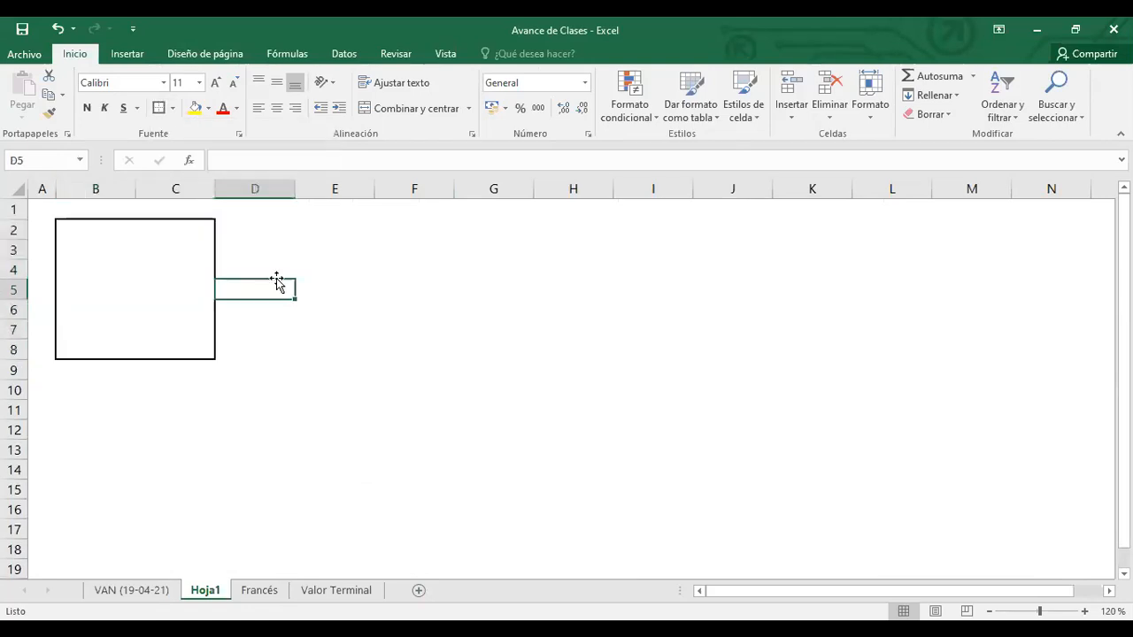
Narrow column D and apply the same thick outside border around the range E2:F8.
{"action": "left_click_drag", "start_coordinate": [231, 204], "coordinate": [333, 342]}
{"action": "left_click", "coordinate": [160, 108]}
{"action": "left_click", "coordinate": [464, 423]}
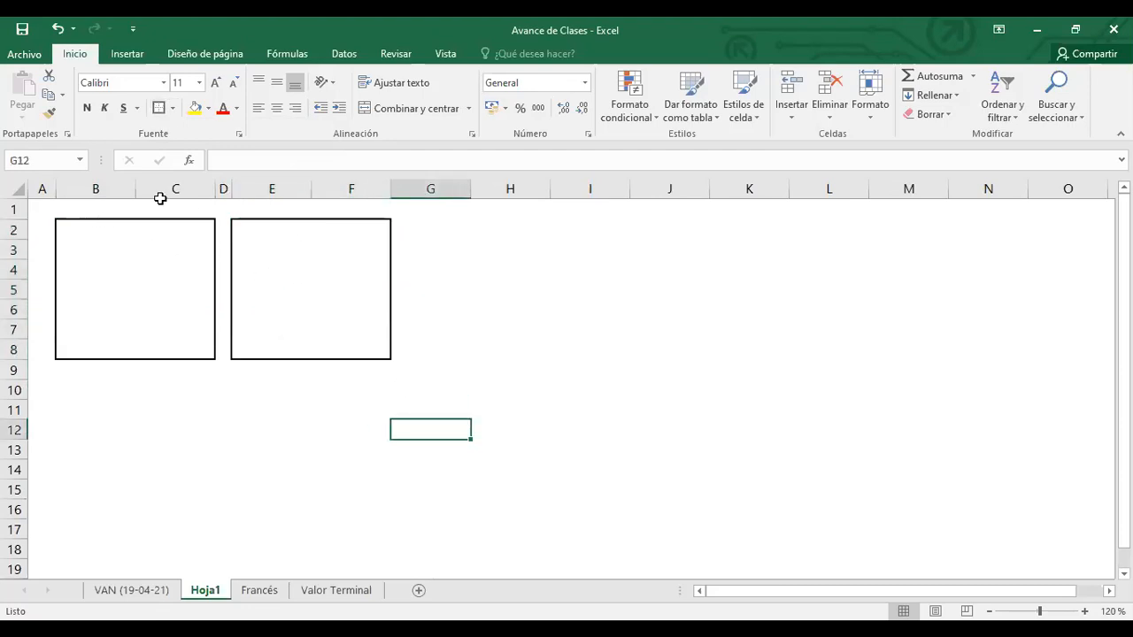
Insert a new row above row 1.
{"action": "right_click", "coordinate": [12, 209]}
{"action": "left_click", "coordinate": [80, 324]}
{"action": "left_click", "coordinate": [351, 469]}
Merge and center B1:F1 as a title box with a thick outside border.
{"action": "left_click", "coordinate": [158, 206]}
{"action": "left_click_drag", "start_coordinate": [101, 211], "coordinate": [345, 205]}
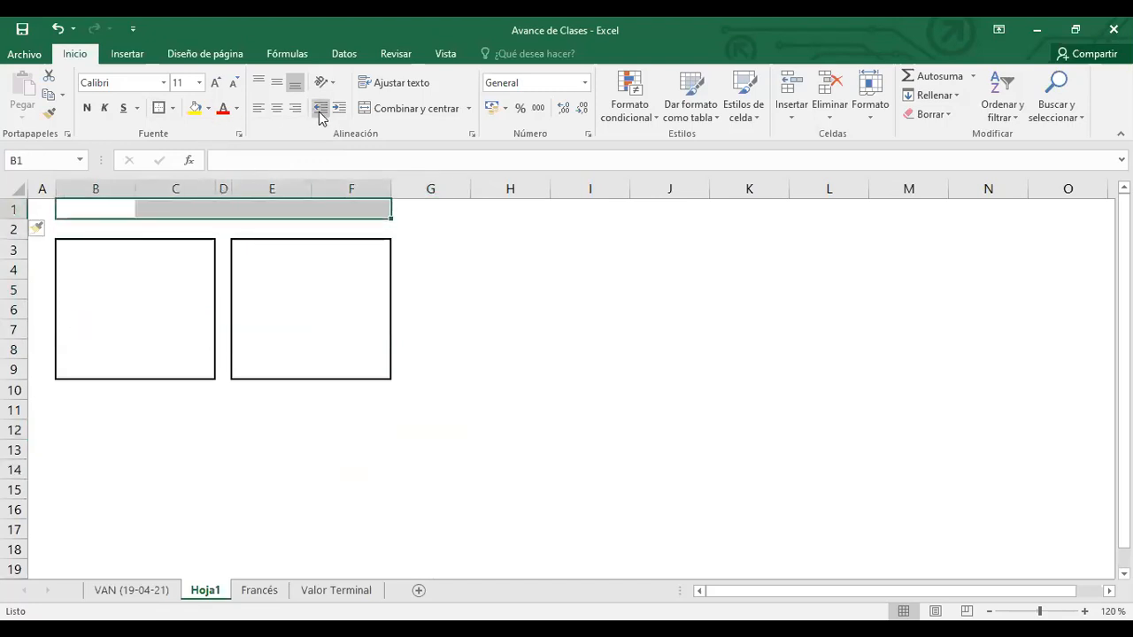
{"action": "left_click", "coordinate": [413, 108]}
{"action": "left_click", "coordinate": [513, 381]}
{"action": "left_click", "coordinate": [118, 211]}
{"action": "left_click", "coordinate": [556, 416]}
Merge and center the two bordered blocks B3:C9 and E3:F9.
{"action": "left_click", "coordinate": [165, 311]}
{"action": "left_click_drag", "start_coordinate": [64, 254], "coordinate": [186, 363]}
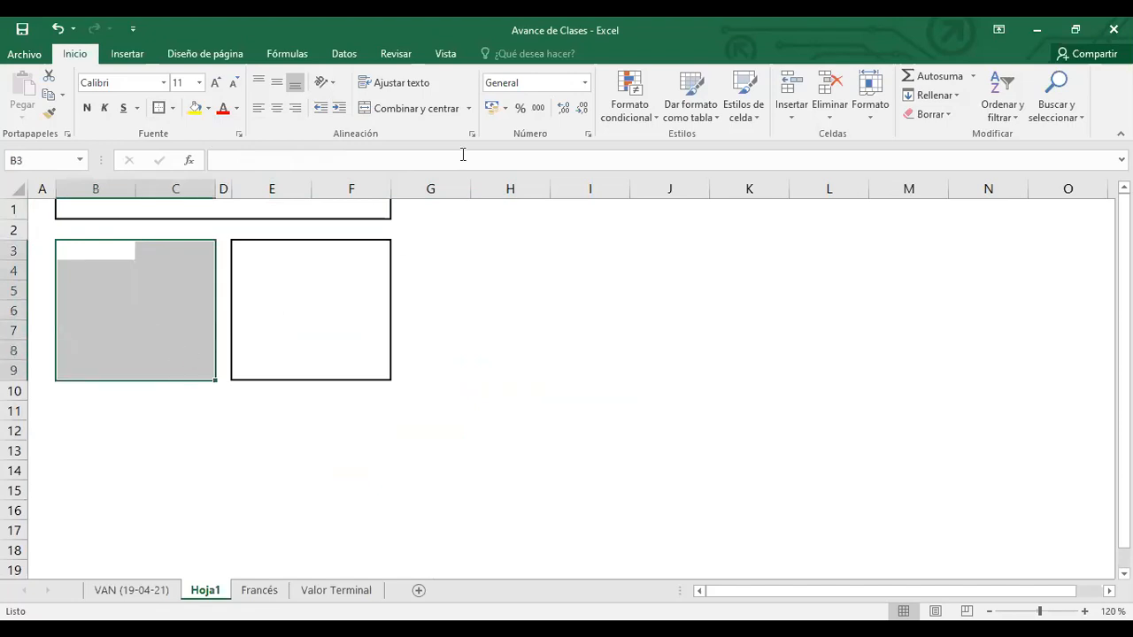
{"action": "left_click", "coordinate": [372, 108]}
{"action": "left_click_drag", "start_coordinate": [248, 248], "coordinate": [351, 370]}
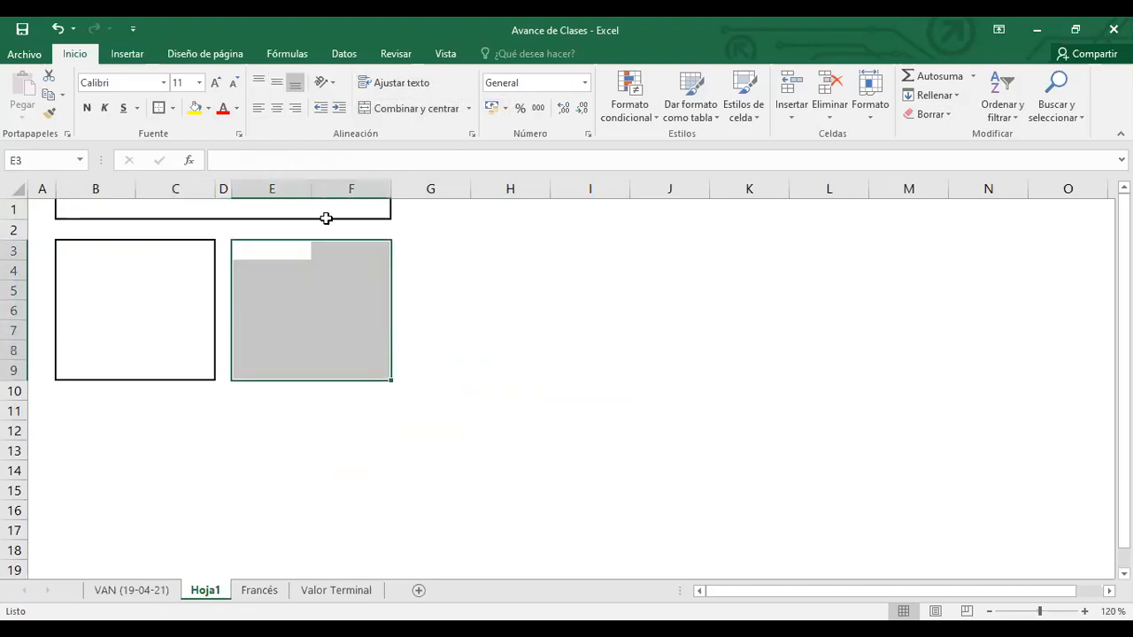
{"action": "left_click", "coordinate": [388, 108]}
{"action": "left_click", "coordinate": [590, 370]}
Enter the label Io in the merged box B3:C9.
{"action": "left_click", "coordinate": [204, 325]}
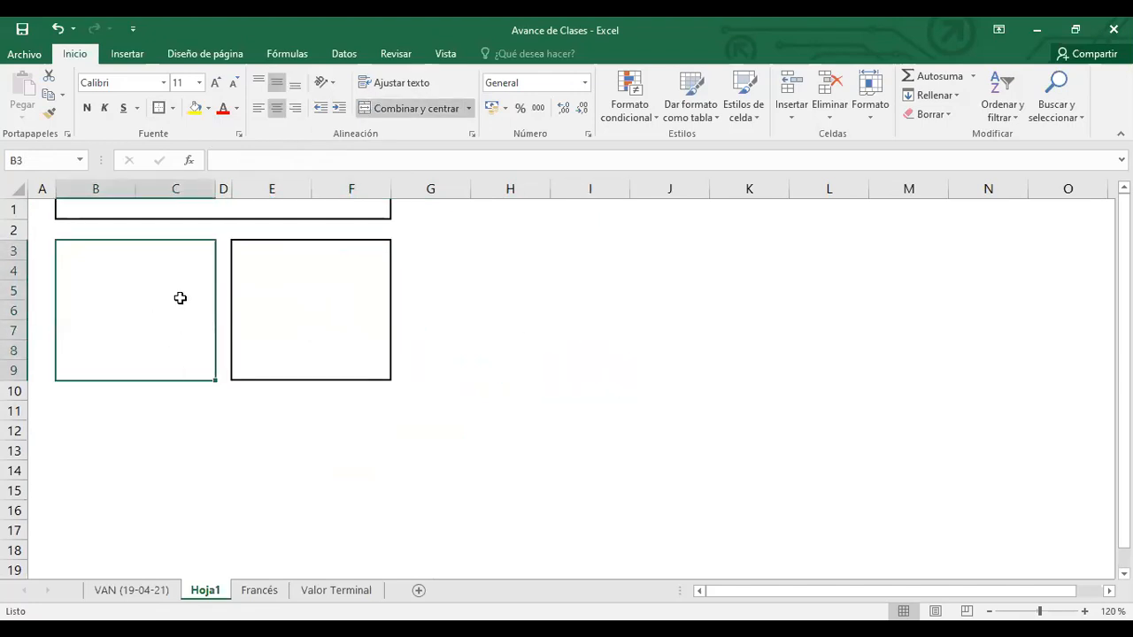
{"action": "type", "text": "Io"}
{"action": "key", "text": "BackSpace"}
{"action": "type", "text": "IO"}
{"action": "key", "text": "BackSpace"}
{"action": "key", "text": "BackSpace"}
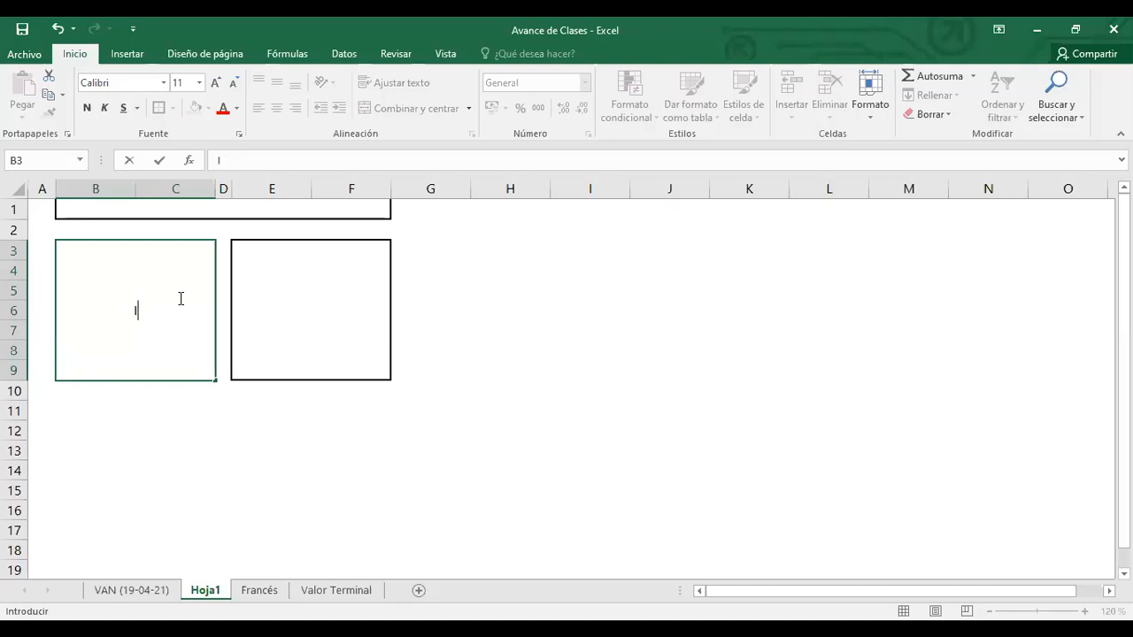
{"action": "type", "text": "Io"}
{"action": "left_click", "coordinate": [380, 470]}
Enter the label Inversión in the merged box B3:C9 and make it bold.
{"action": "left_click", "coordinate": [114, 308]}
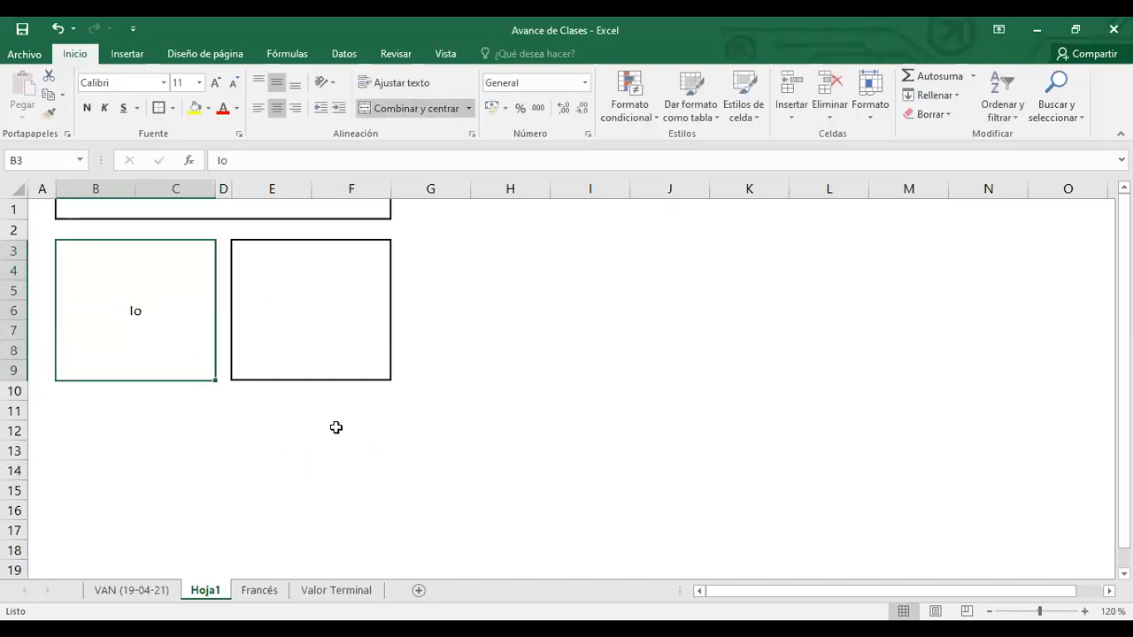
{"action": "type", "text": "Inv"}
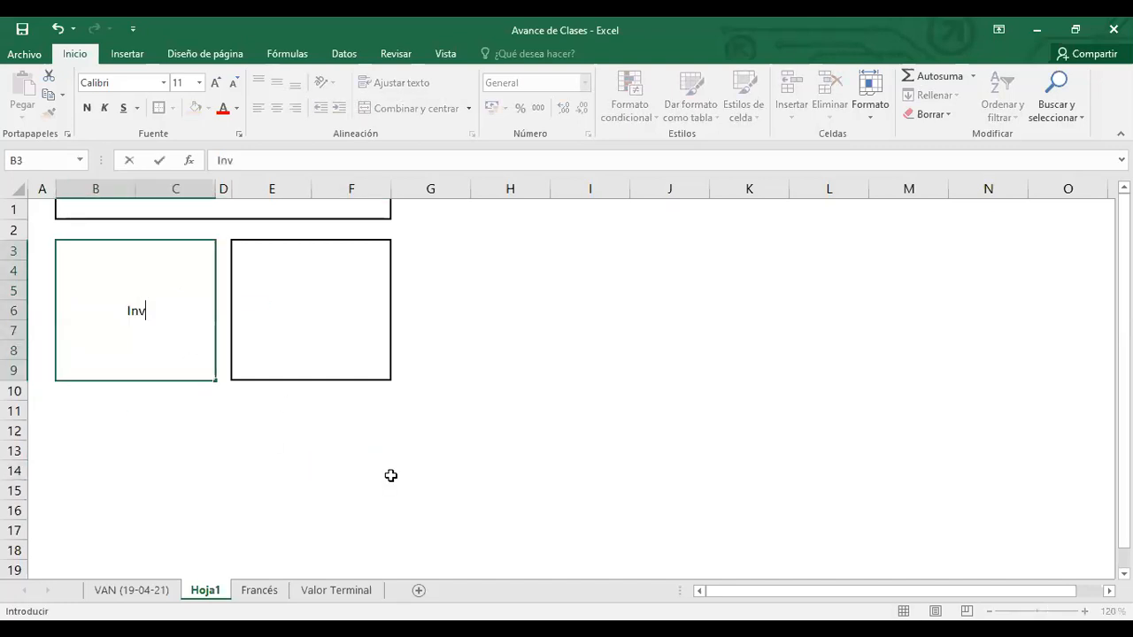
{"action": "type", "text": "ersión"}
{"action": "key", "text": "Return"}
{"action": "left_click", "coordinate": [149, 307]}
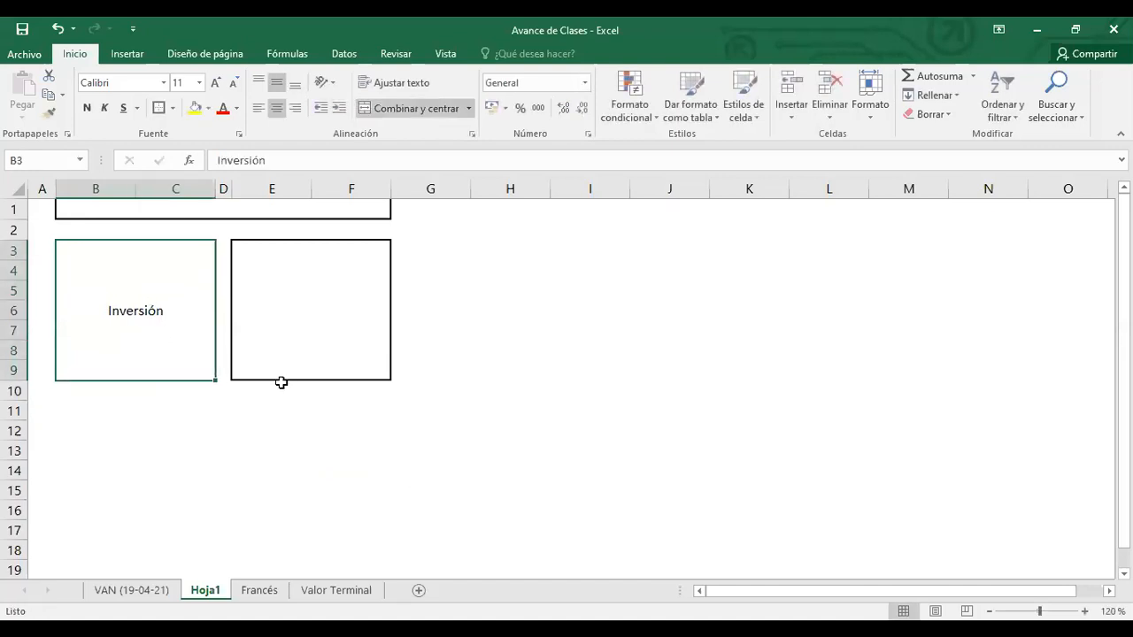
{"action": "key", "text": "ctrl+n"}
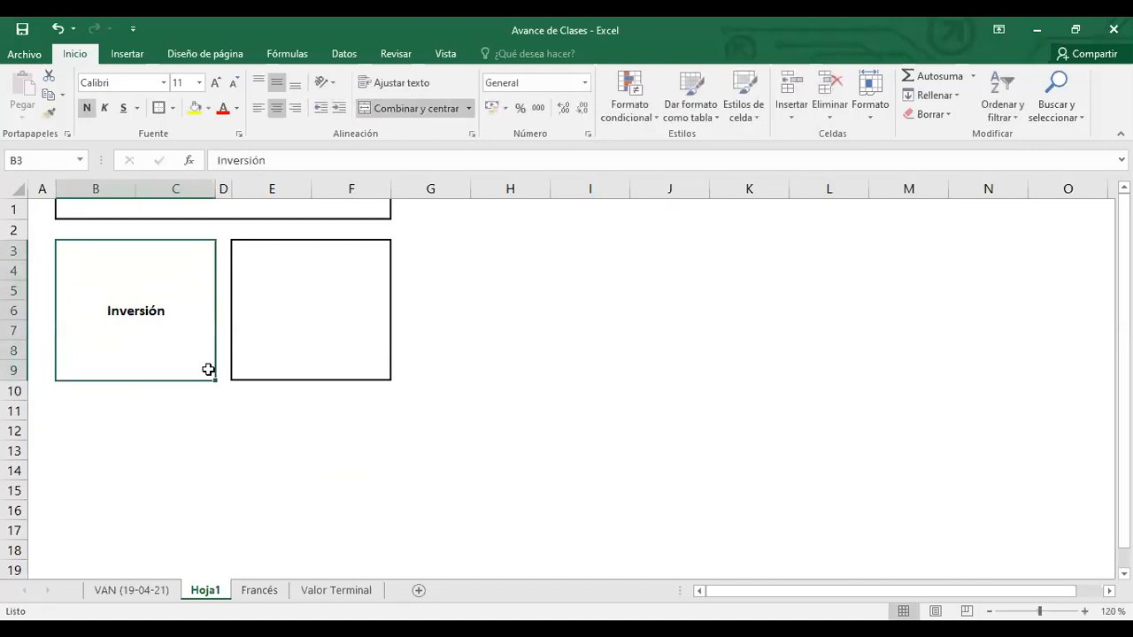
Unmerge the box E3:F9, and merge and center only its upper part E3:F5.
{"action": "left_click", "coordinate": [274, 295]}
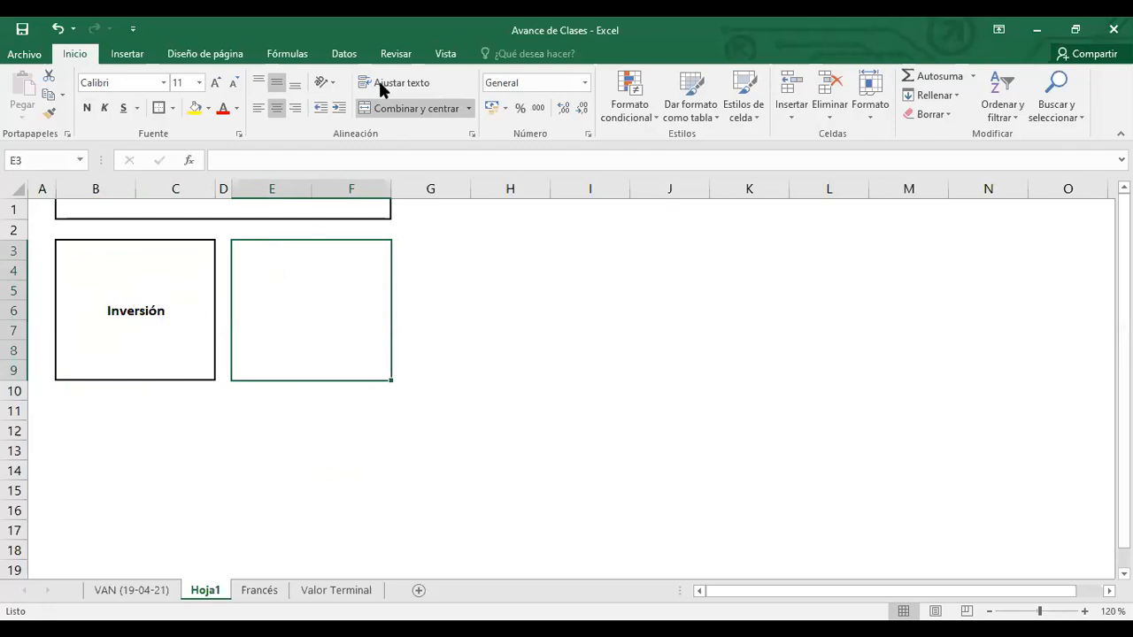
{"action": "left_click", "coordinate": [370, 108]}
{"action": "left_click", "coordinate": [505, 371]}
{"action": "left_click_drag", "start_coordinate": [270, 250], "coordinate": [343, 302]}
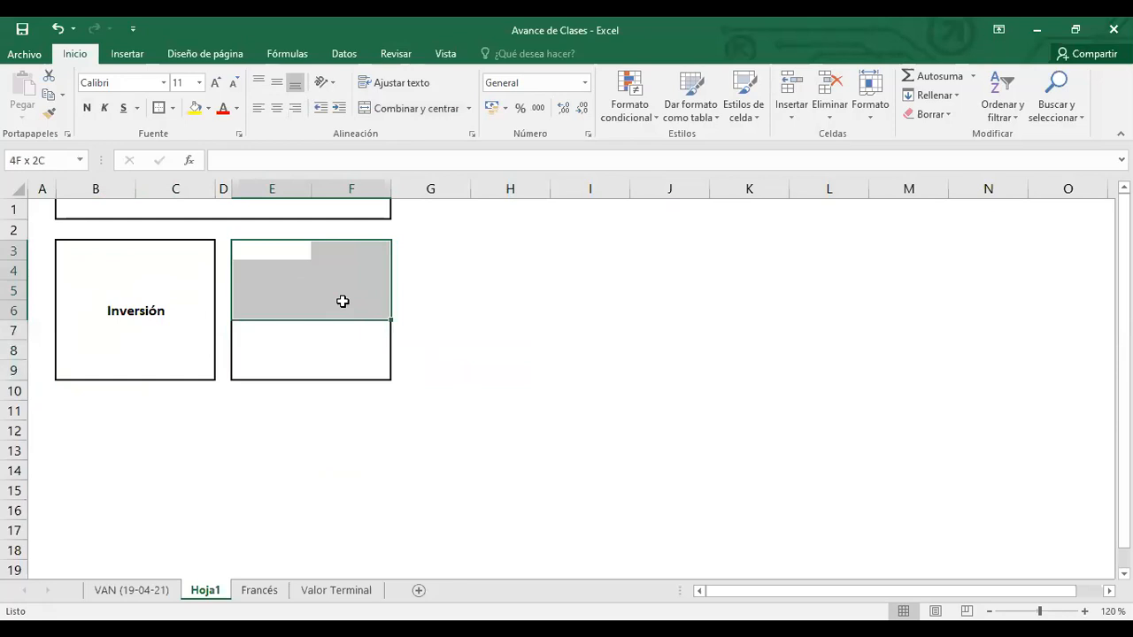
{"action": "left_click_drag", "start_coordinate": [342, 302], "coordinate": [345, 283]}
{"action": "left_click", "coordinate": [367, 108]}
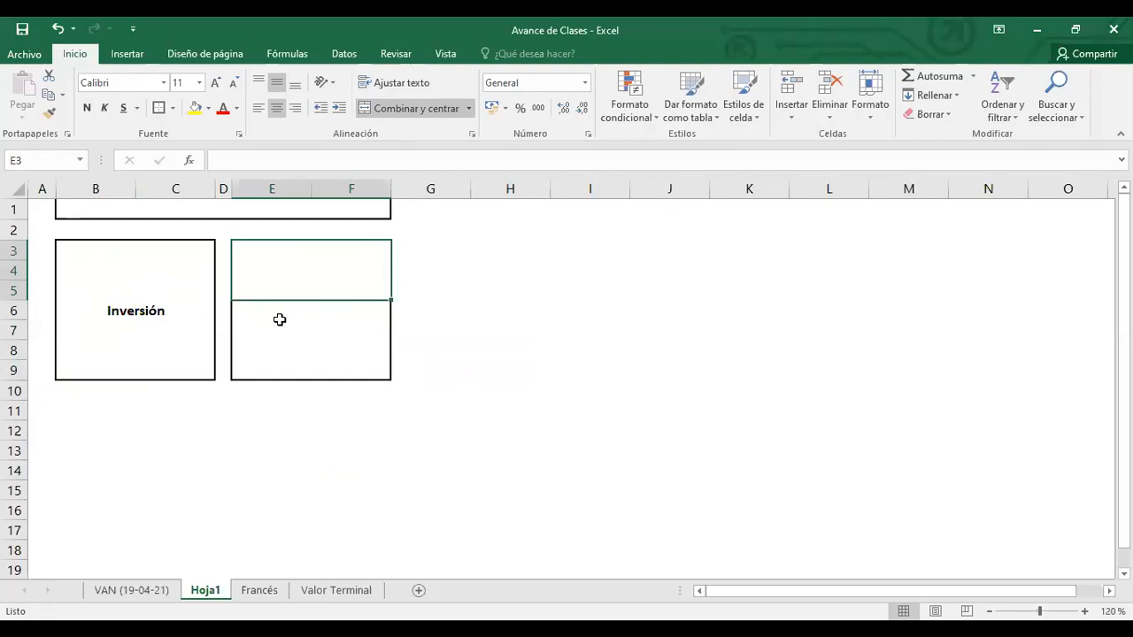
Merge and center the lower part of the second block, E6:F9.
{"action": "left_click_drag", "start_coordinate": [268, 303], "coordinate": [354, 358]}
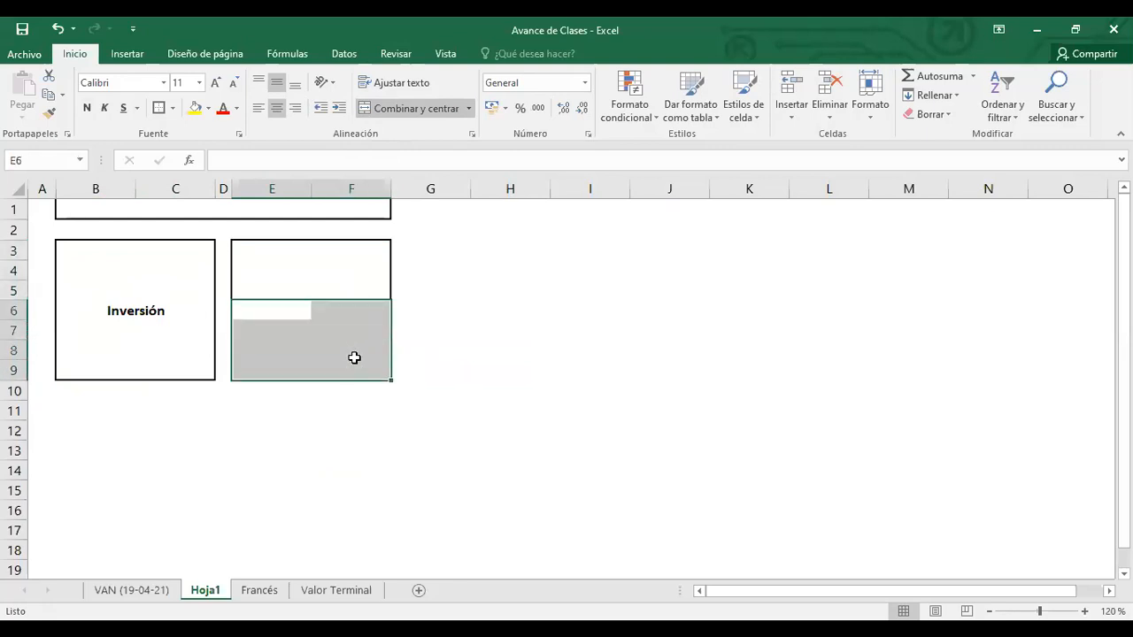
{"action": "left_click", "coordinate": [390, 108]}
{"action": "left_click", "coordinate": [576, 367]}
Apply a thick outside border to the merged cell E3:F5 to separate it from the one below.
{"action": "left_click_drag", "start_coordinate": [288, 248], "coordinate": [327, 361]}
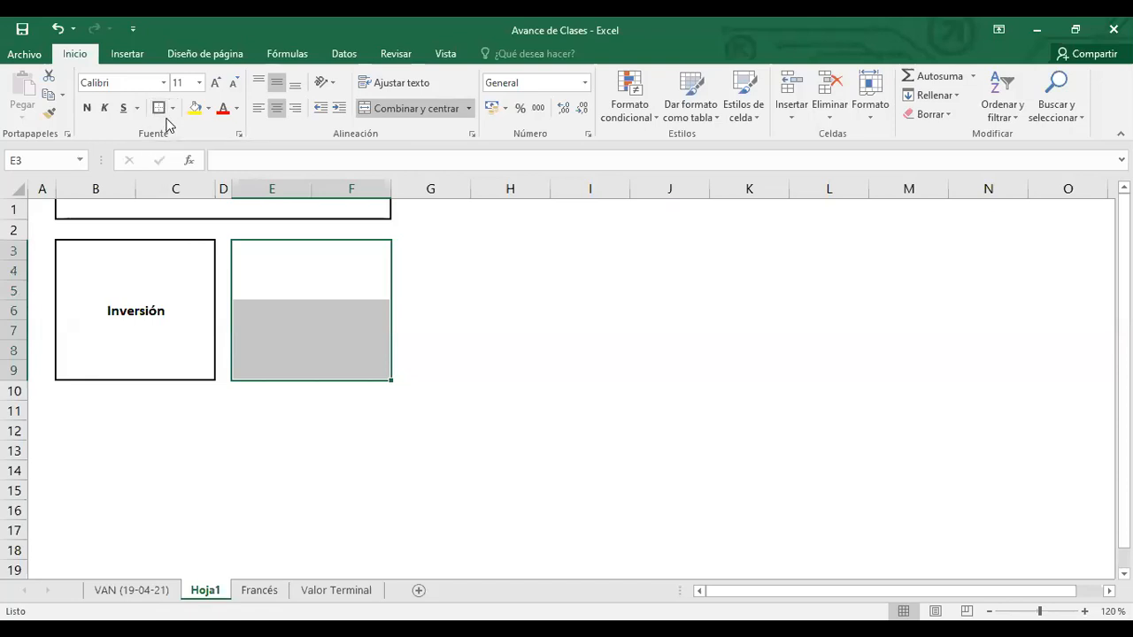
{"action": "left_click", "coordinate": [303, 254]}
{"action": "left_click", "coordinate": [160, 107]}
{"action": "left_click", "coordinate": [675, 370]}
Enter Deuda in the merged cell E3:F5.
{"action": "left_click", "coordinate": [270, 264]}
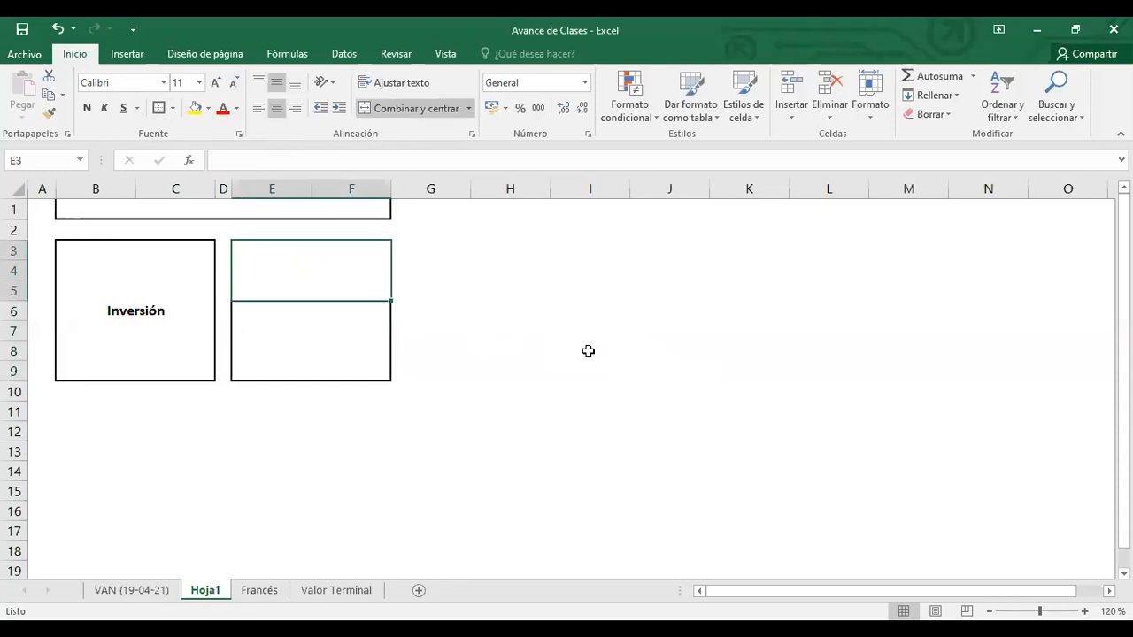
{"action": "type", "text": "Deuda"}
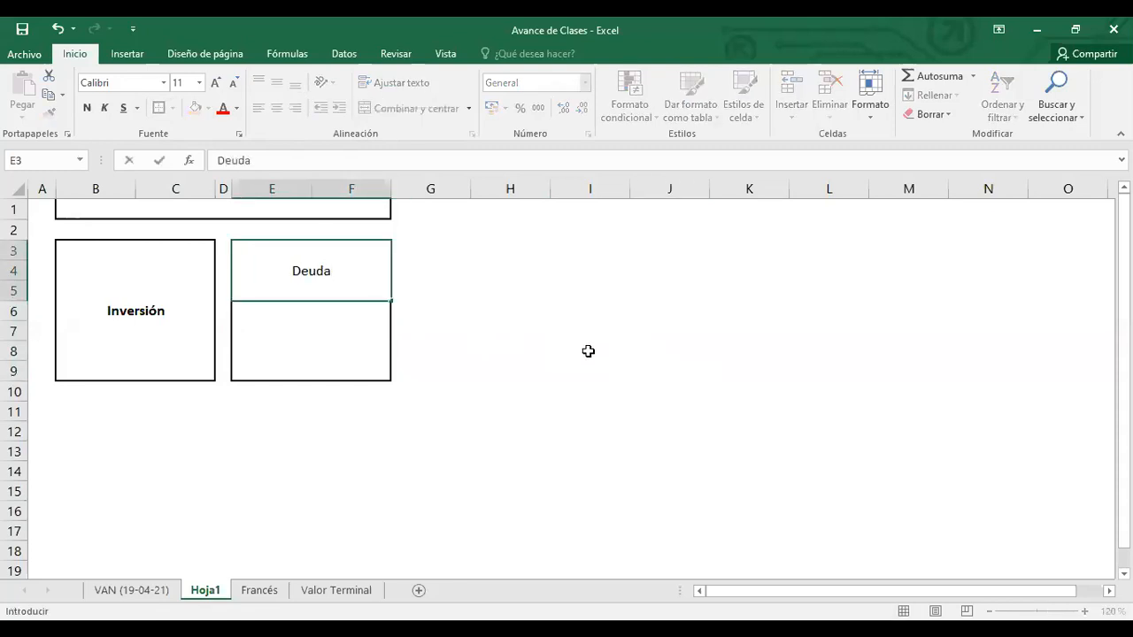
{"action": "key", "text": "Return"}
{"action": "key", "text": "Return"}
{"action": "key", "text": "Up"}
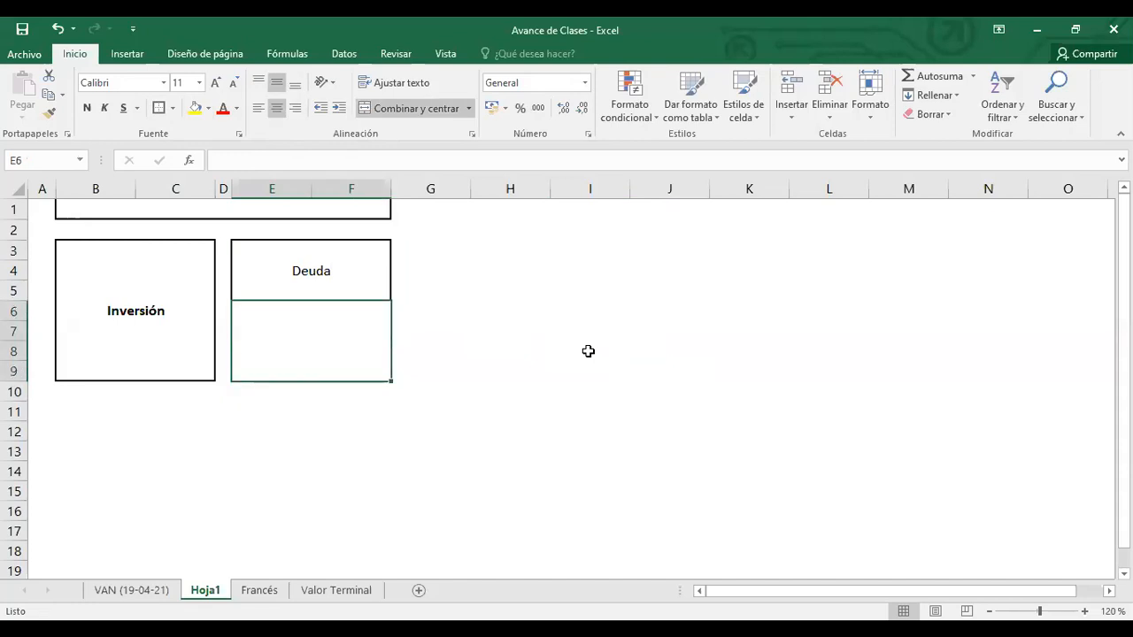
Enter Capital propio in the merged cell E6:F9.
{"action": "type", "text": "Va"}
{"action": "key", "text": "BackSpace"}
{"action": "key", "text": "BackSpace"}
{"action": "type", "text": "Capital "}
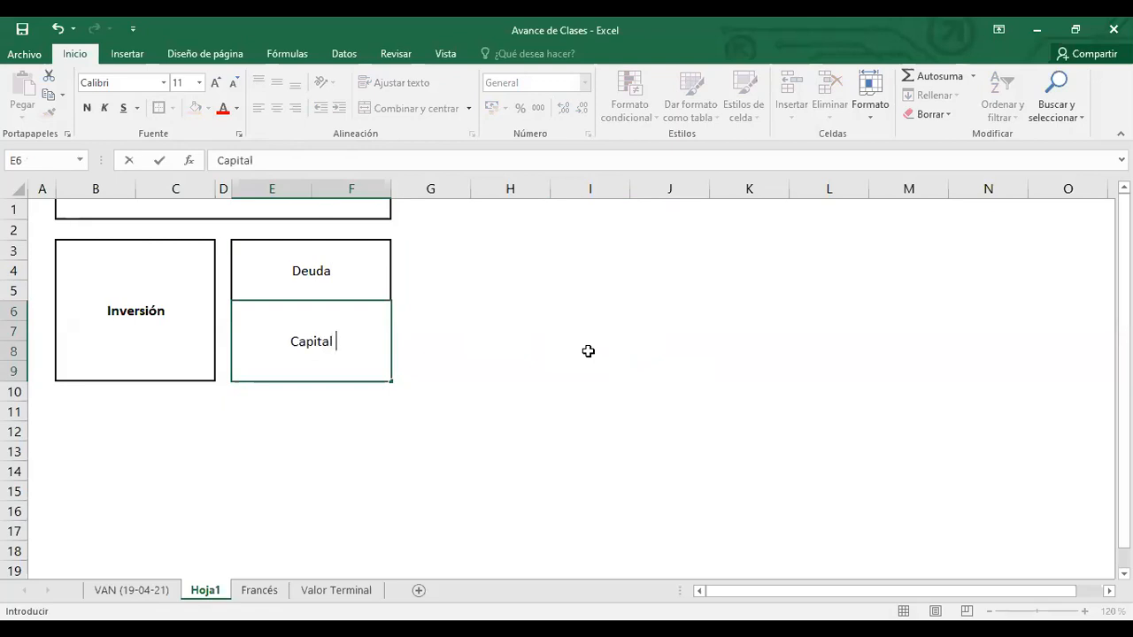
{"action": "type", "text": "P"}
{"action": "key", "text": "BackSpace"}
{"action": "type", "text": "propio"}
{"action": "key", "text": "Return"}
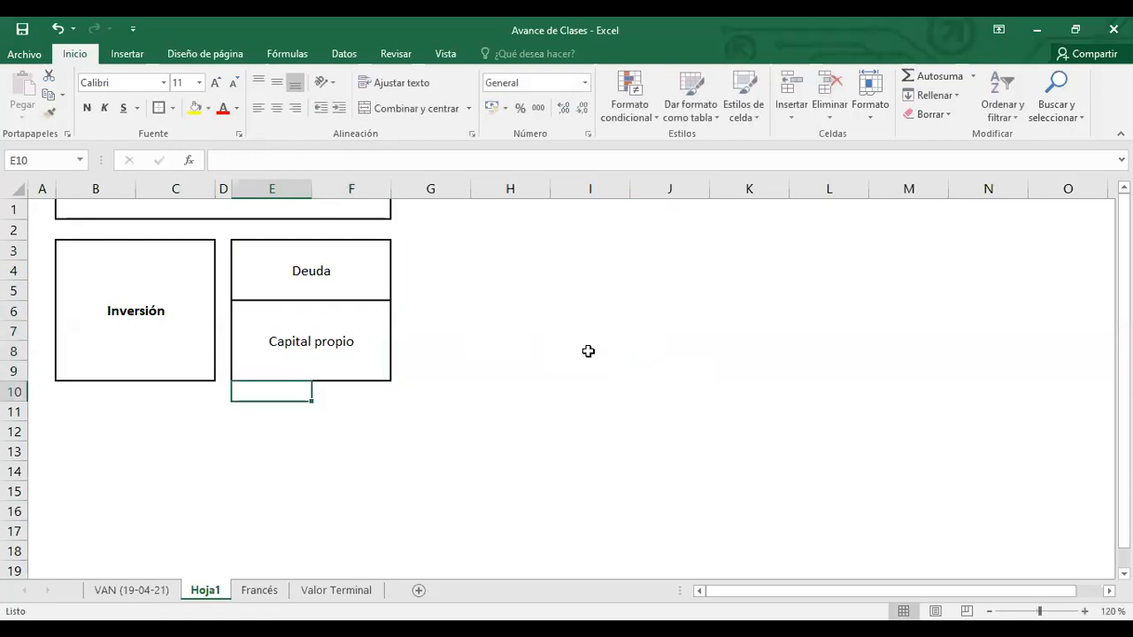
Make the Deuda and Capital propio labels bold.
{"action": "left_click_drag", "start_coordinate": [317, 262], "coordinate": [318, 366]}
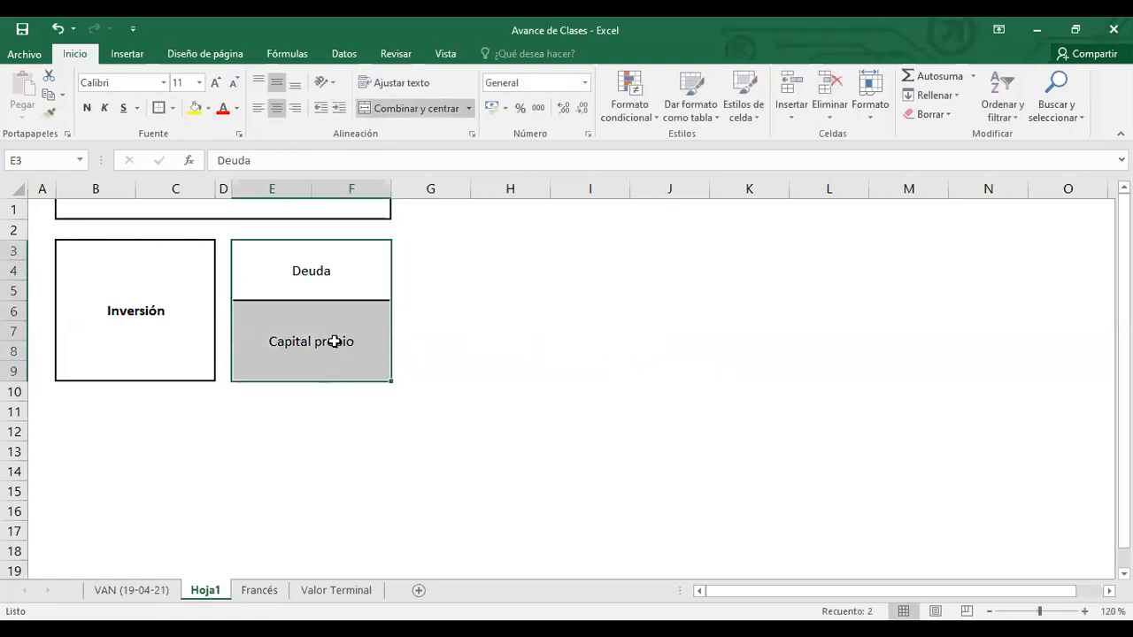
{"action": "key", "text": "ctrl+n"}
{"action": "left_click", "coordinate": [501, 391]}
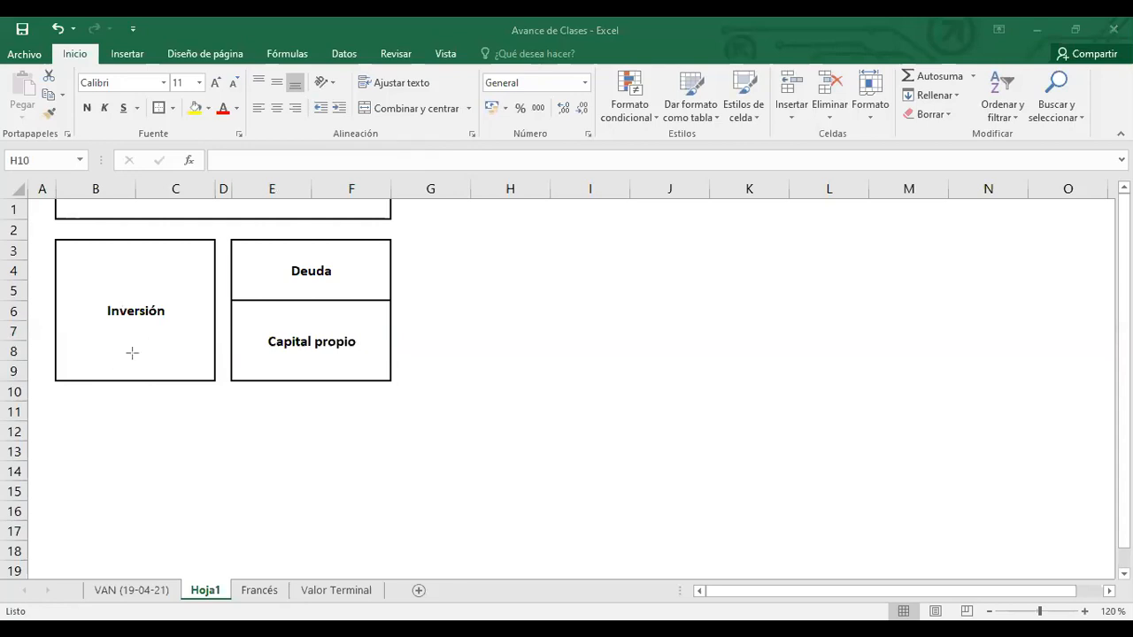
Draw a blue arrow annotation pointing down from just beneath the Inversión box to about row 12.
{"action": "left_click_drag", "start_coordinate": [132, 336], "coordinate": [132, 417]}
{"action": "key", "text": "ctrl+z"}
{"action": "left_click_drag", "start_coordinate": [128, 388], "coordinate": [127, 422]}
Add the annotation text FC beneath the downward arrow and shrink its text box around it.
{"action": "left_click", "coordinate": [97, 431]}
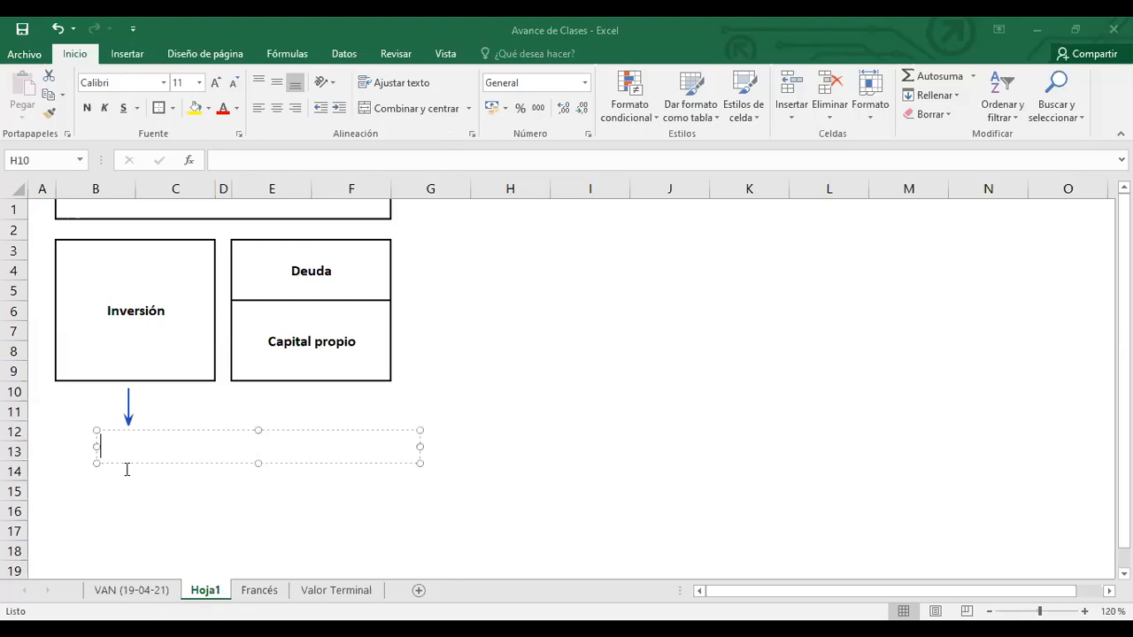
{"action": "type", "text": "FC"}
{"action": "left_click_drag", "start_coordinate": [131, 447], "coordinate": [101, 447]}
{"action": "left_click_drag", "start_coordinate": [419, 447], "coordinate": [149, 429]}
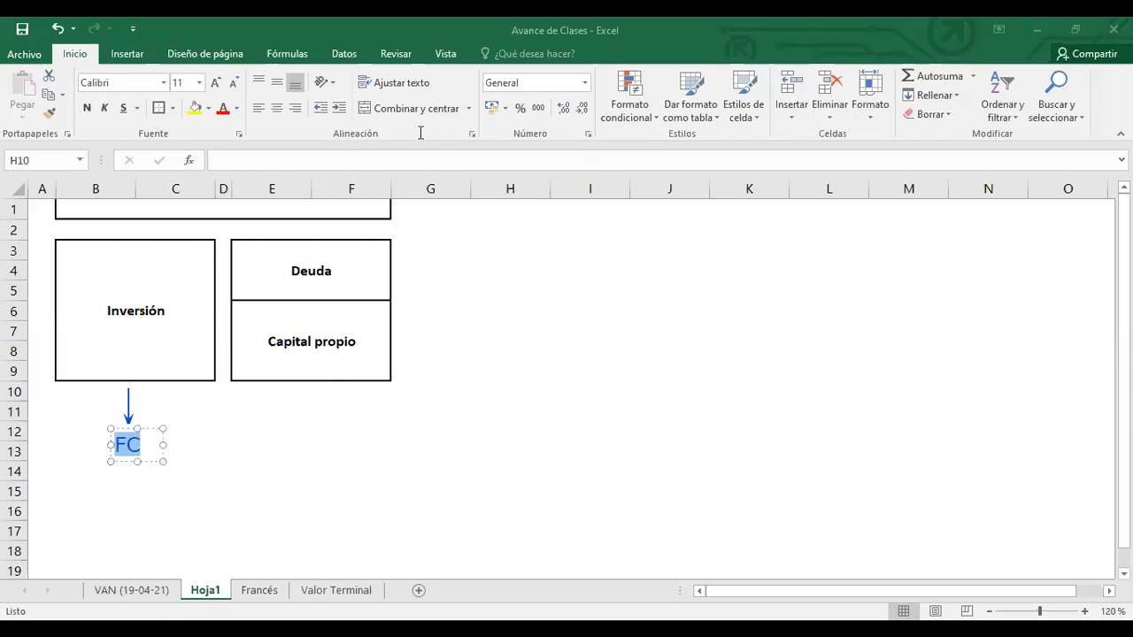
{"action": "left_click", "coordinate": [347, 474]}
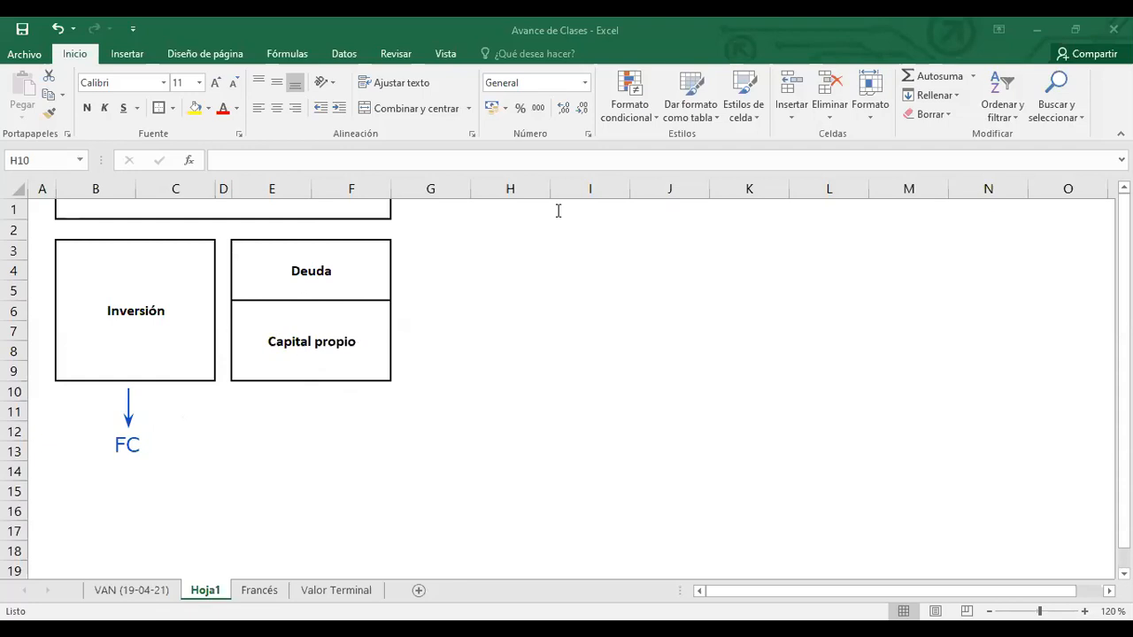
Draw horizontal arrow annotations pointing from Deuda and Capital propio to column G.
{"action": "left_click_drag", "start_coordinate": [351, 271], "coordinate": [423, 271]}
{"action": "left_click_drag", "start_coordinate": [369, 341], "coordinate": [436, 340]}
Label the tip of the Deuda arrow Kd and the tip of the Capital propio arrow Ke.
{"action": "left_click", "coordinate": [428, 268]}
{"action": "type", "text": "kD"}
{"action": "key", "text": "BackSpace"}
{"action": "key", "text": "BackSpace"}
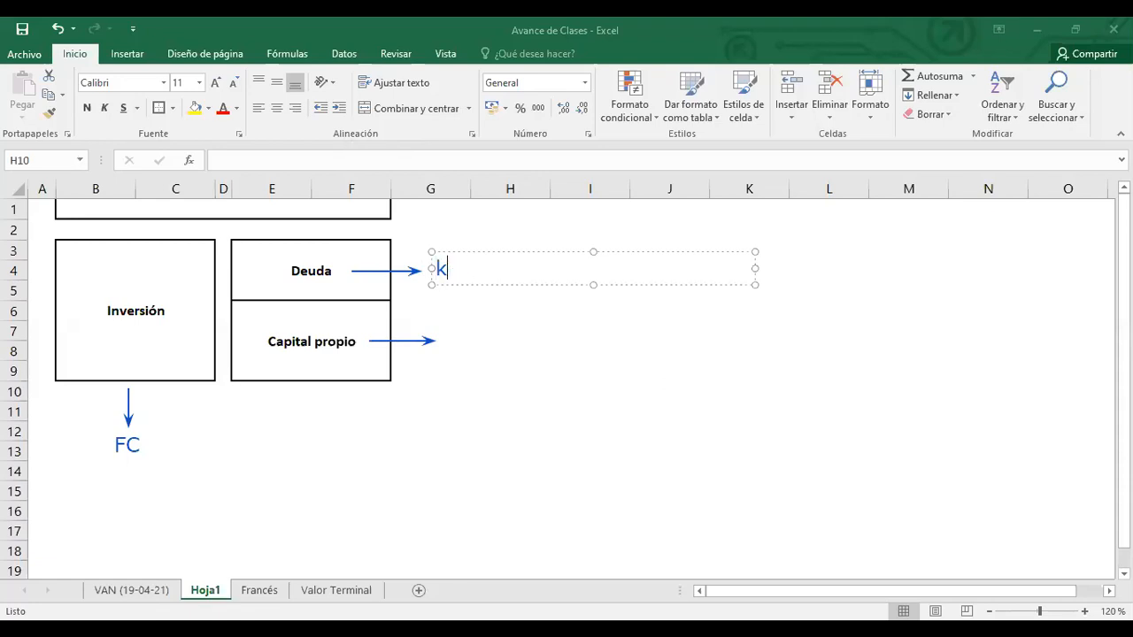
{"action": "type", "text": "Kd"}
{"action": "left_click", "coordinate": [440, 340]}
{"action": "left_click", "coordinate": [495, 370]}
{"action": "type", "text": "Ke"}
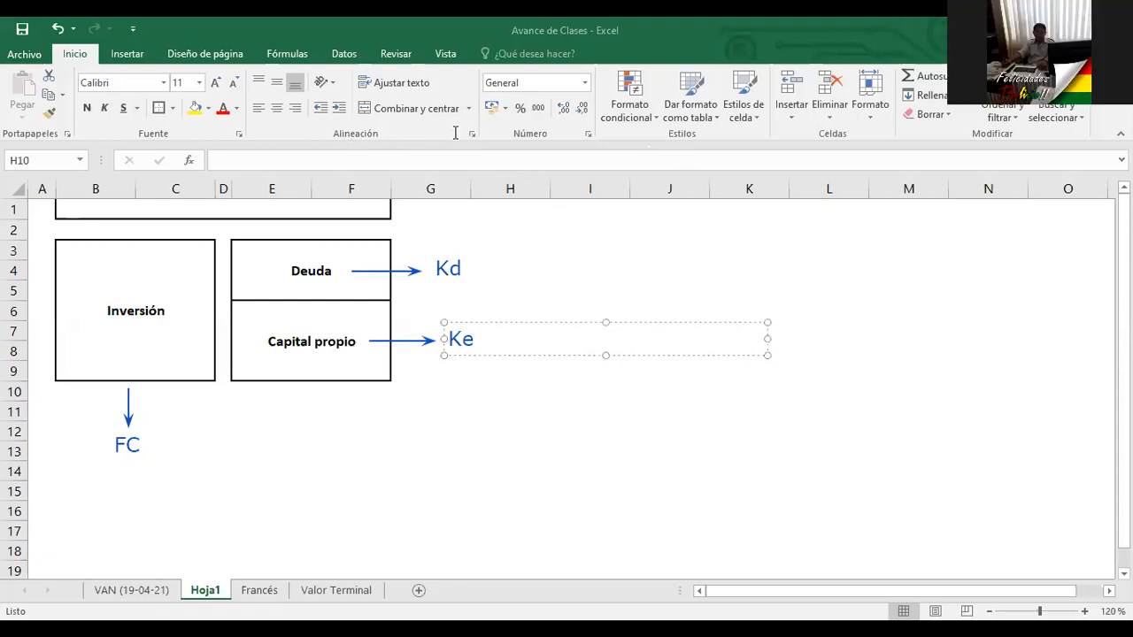
Draw a downward blue arrow from beneath the Capital propio box to row 11 and label it CPPC (Minimizar).
{"action": "left_click_drag", "start_coordinate": [471, 270], "coordinate": [502, 266]}
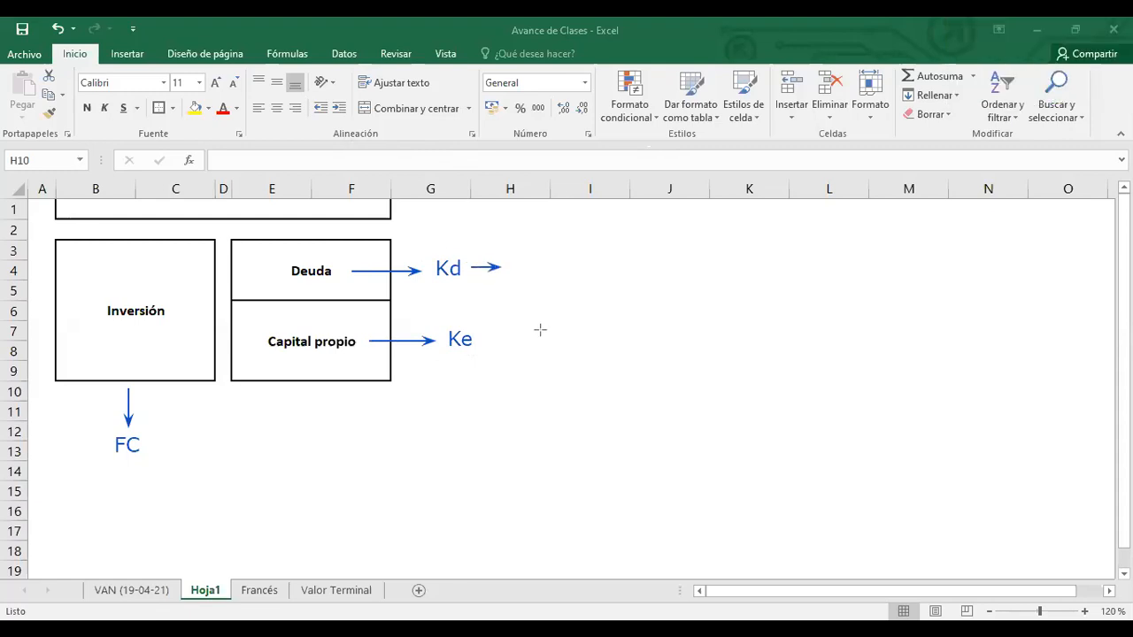
{"action": "key", "text": "Delete"}
{"action": "left_click_drag", "start_coordinate": [304, 385], "coordinate": [304, 421]}
{"action": "left_click", "coordinate": [276, 437]}
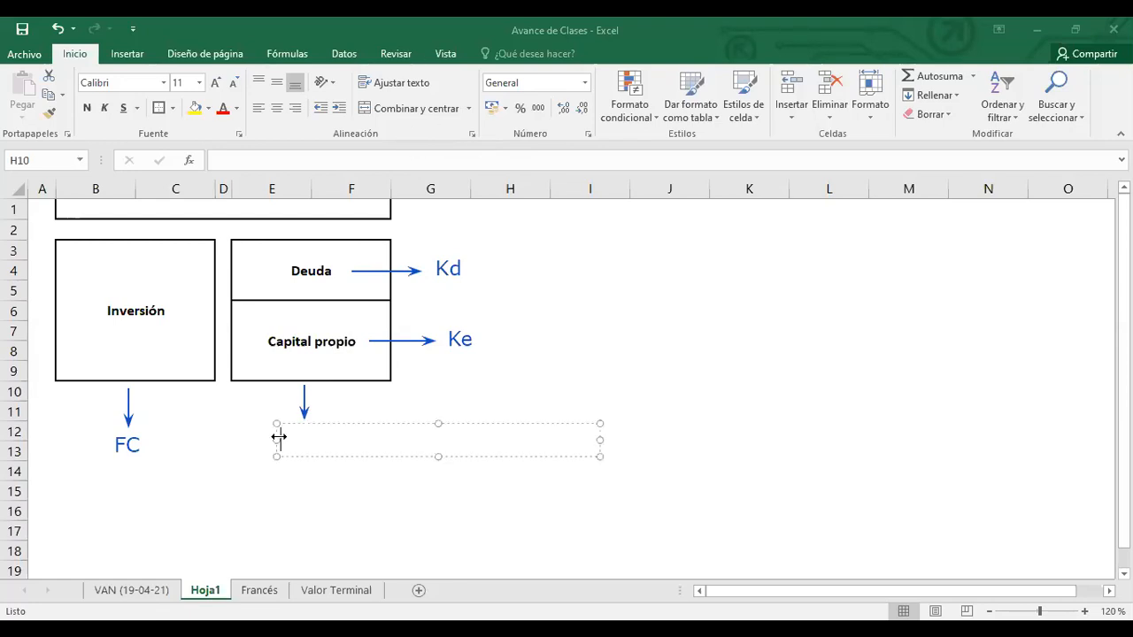
{"action": "type", "text": "CPPC"}
{"action": "type", "text": "("}
{"action": "type", "text": "M"}
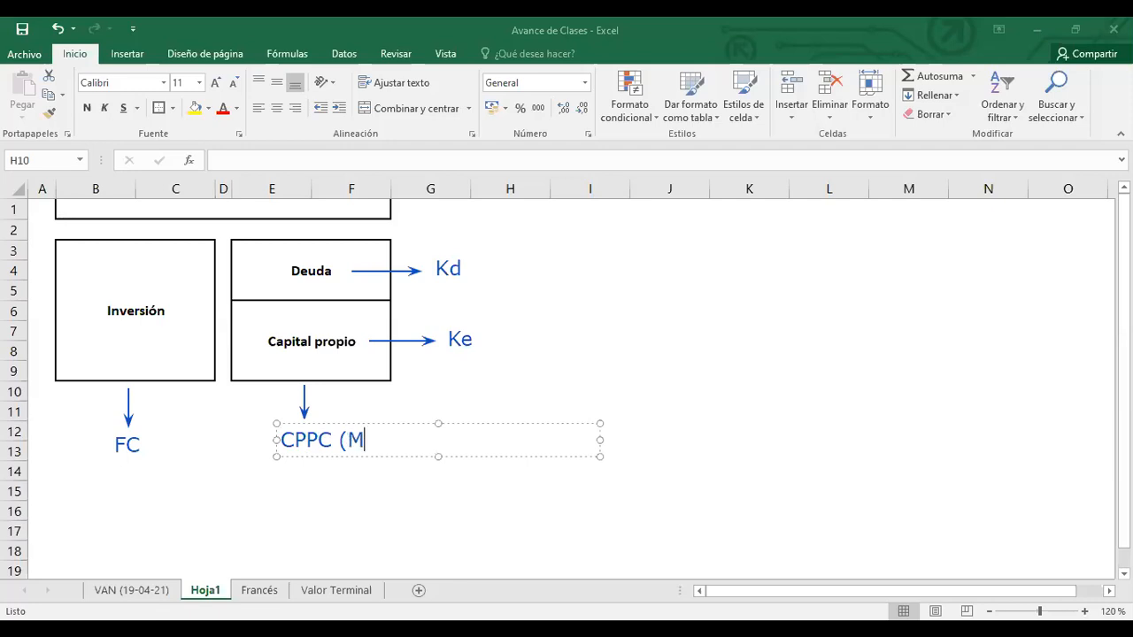
{"action": "type", "text": "inimizar"}
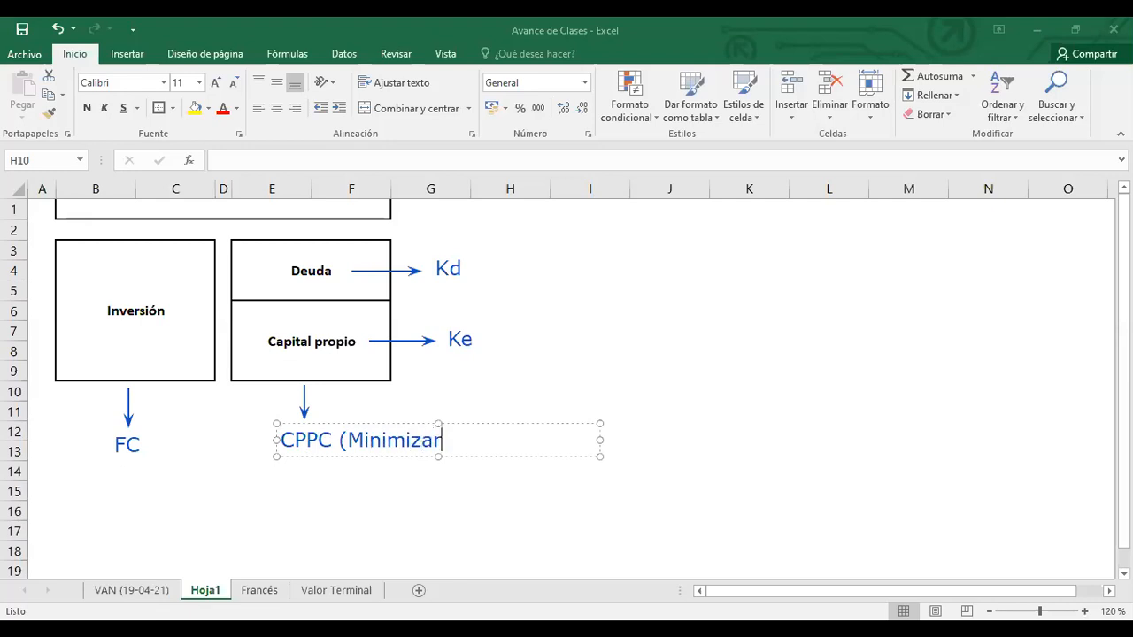
{"action": "type", "text": ")"}
{"action": "left_click", "coordinate": [434, 400]}
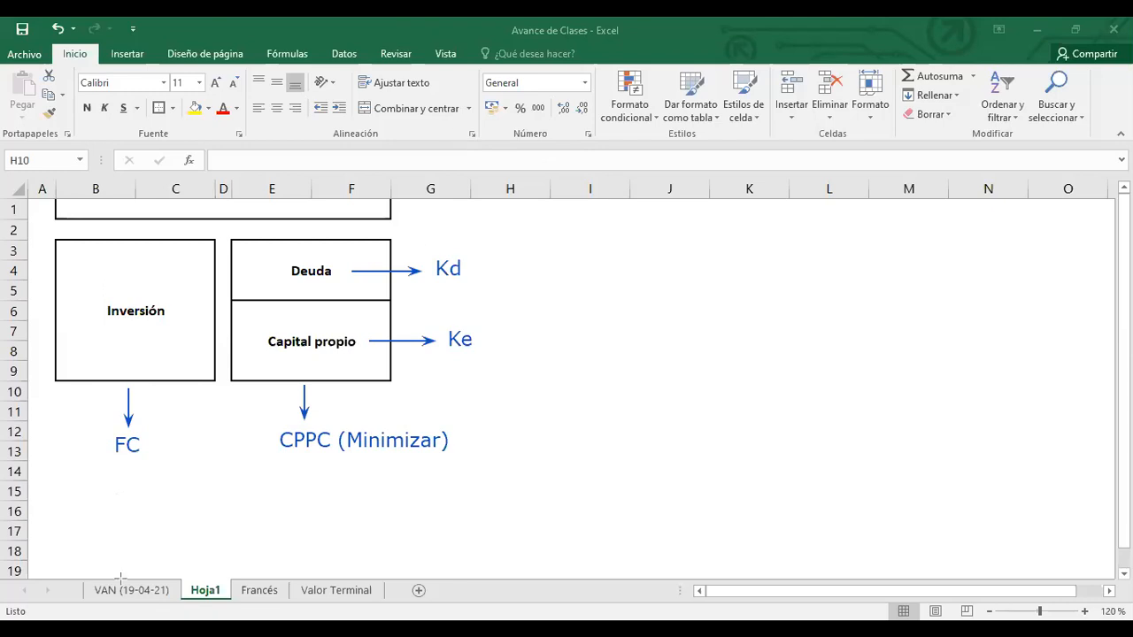
Draw a green arrow slanting down-left from FC to about row 16 and label its tip VAN.
{"action": "left_click_drag", "start_coordinate": [115, 467], "coordinate": [79, 502]}
{"action": "key", "text": "ctrl+z"}
{"action": "left_click_drag", "start_coordinate": [115, 470], "coordinate": [77, 511]}
{"action": "left_click", "coordinate": [62, 514]}
{"action": "type", "text": "VAN"}
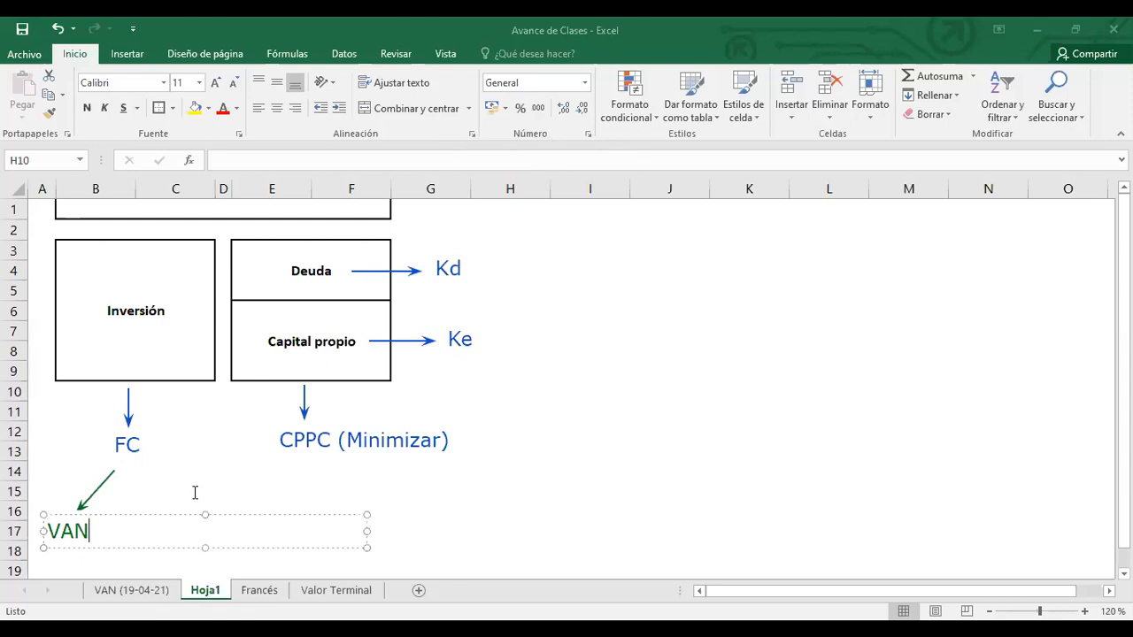
{"action": "left_click", "coordinate": [430, 143]}
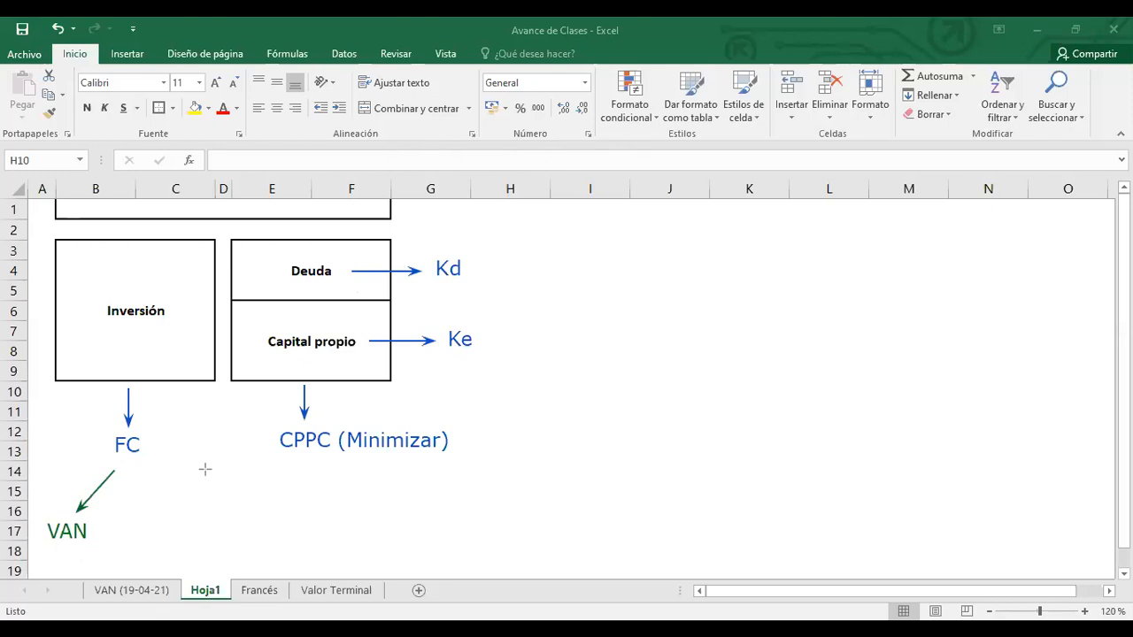
Draw a second green arrow from FC down to about row 16 and label its tip TIR.
{"action": "left_click_drag", "start_coordinate": [126, 470], "coordinate": [132, 515]}
{"action": "left_click", "coordinate": [116, 528]}
{"action": "type", "text": "TIR"}
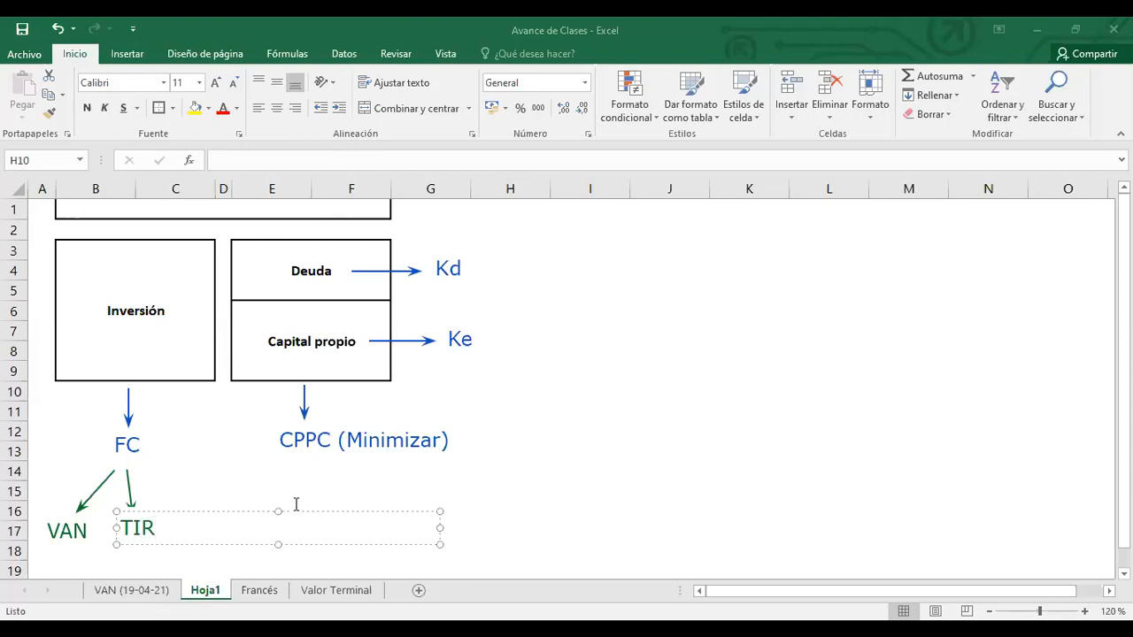
{"action": "left_click", "coordinate": [584, 468]}
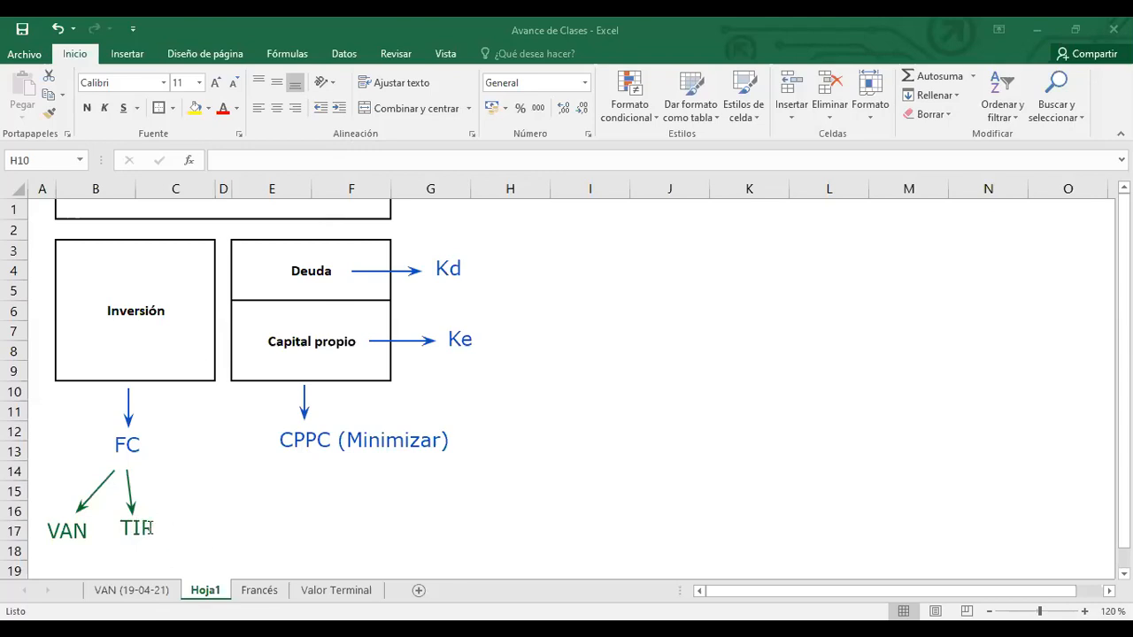
{"action": "left_click", "coordinate": [53, 533]}
{"action": "left_click", "coordinate": [523, 524]}
Enter the title BALANCE FINANCIERO in the merged cell B1 above the diagram.
{"action": "left_click", "coordinate": [120, 209]}
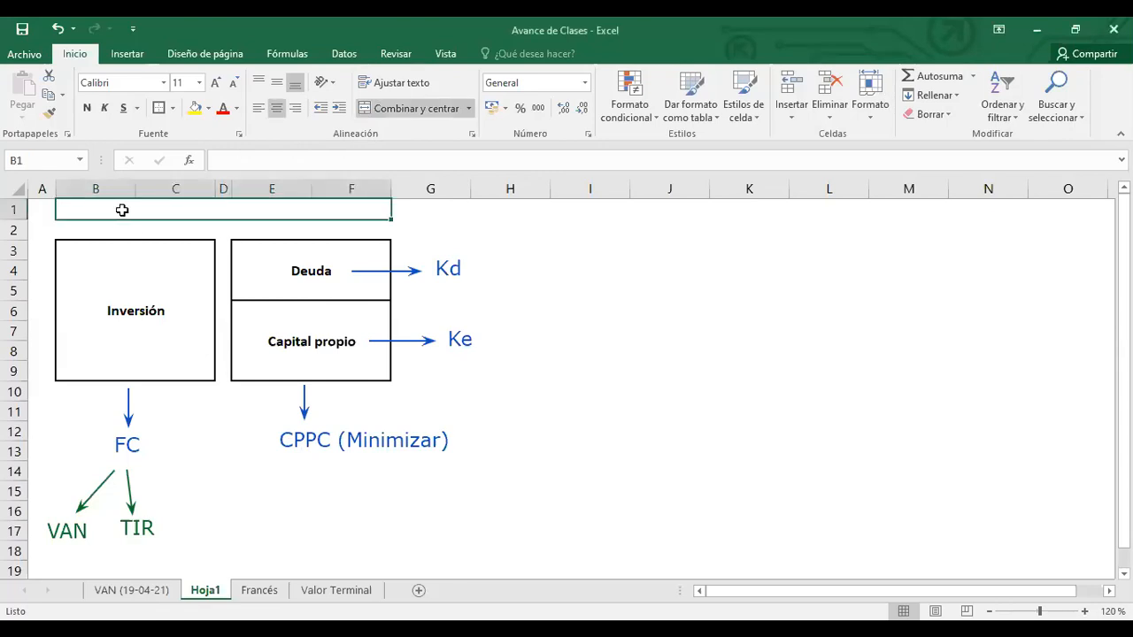
{"action": "double_click", "coordinate": [122, 210]}
{"action": "type", "text": "BALANCE FINANCIERO"}
{"action": "left_click", "coordinate": [664, 351]}
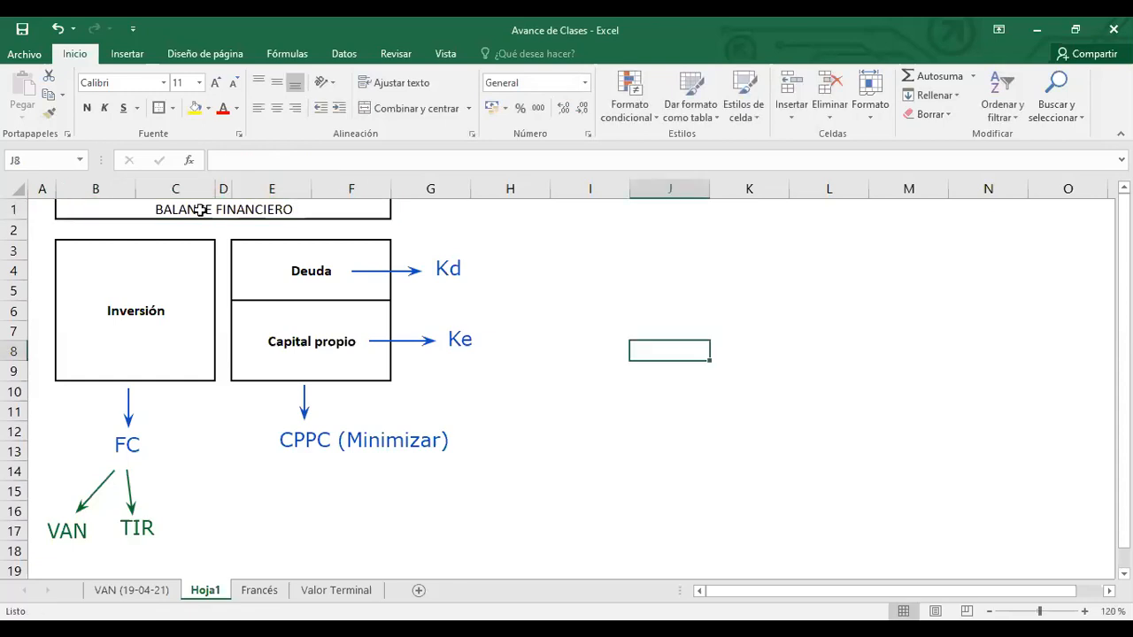
Make the BALANCE FINANCIERO title bold and change it to a heavier font.
{"action": "left_click", "coordinate": [210, 208]}
{"action": "key", "text": "ctrl+n"}
{"action": "left_click", "coordinate": [607, 316]}
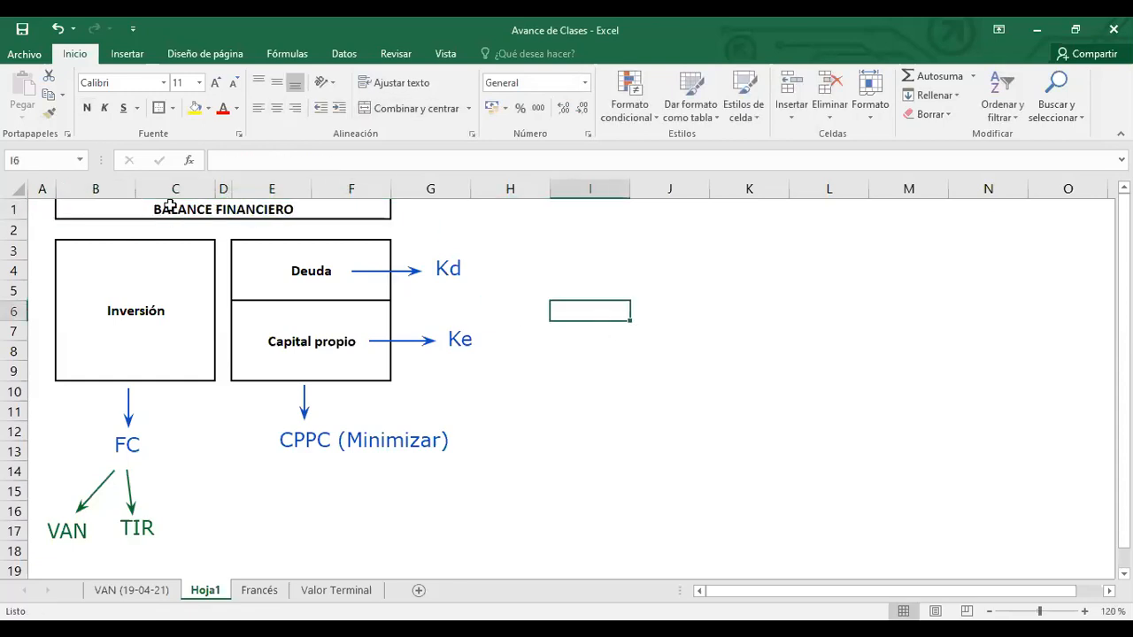
{"action": "left_click", "coordinate": [189, 210]}
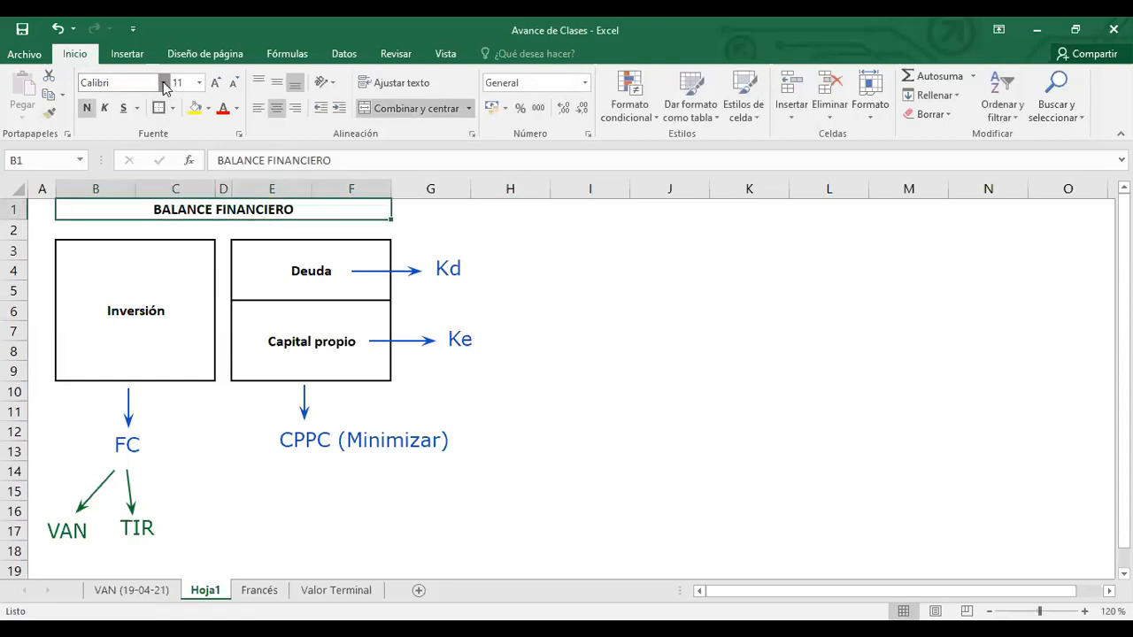
{"action": "left_click", "coordinate": [164, 82]}
{"action": "left_click", "coordinate": [133, 241]}
{"action": "left_click", "coordinate": [604, 376]}
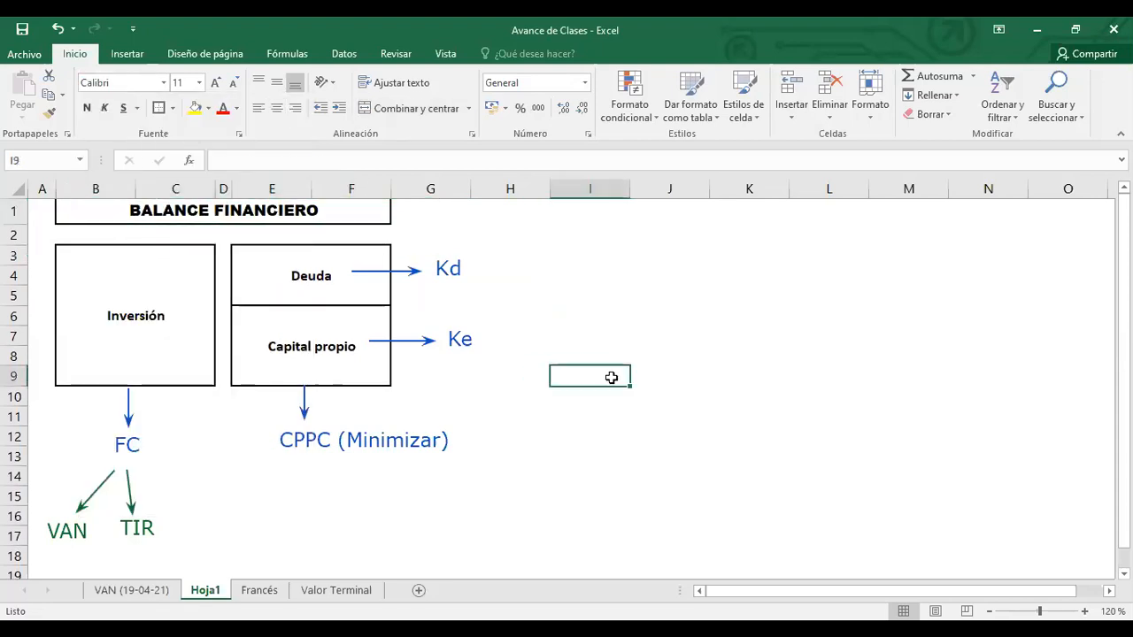
Review the discount rate, initial investment and VAN calculations in sheet VAN (19-04-21), and return to the diagram in Hoja1.
{"action": "left_click", "coordinate": [635, 412]}
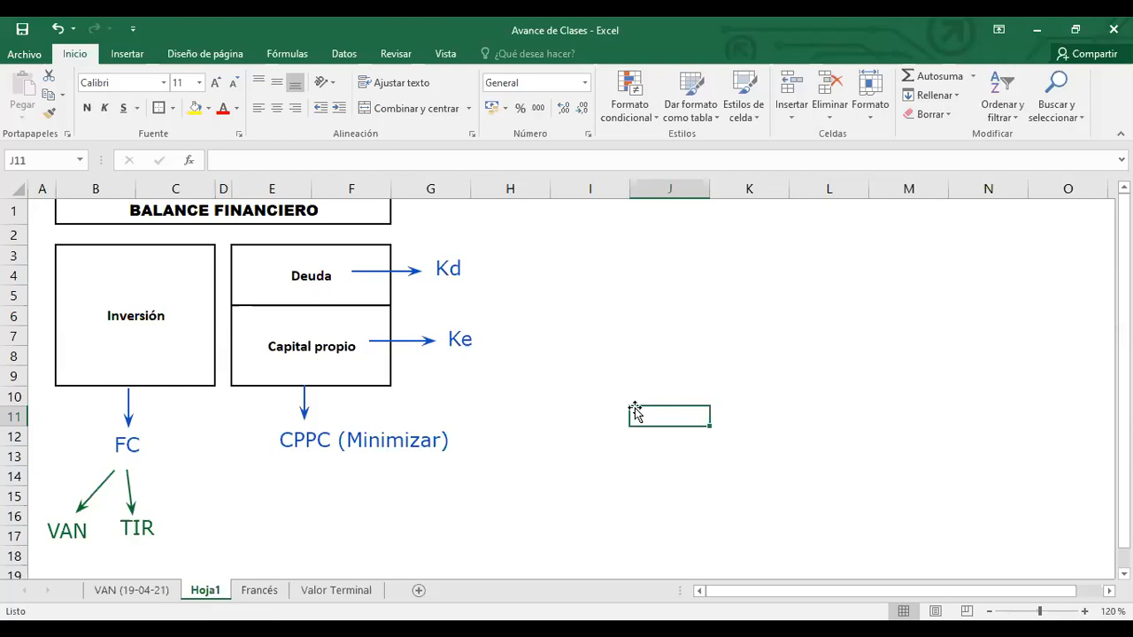
{"action": "left_click", "coordinate": [157, 591]}
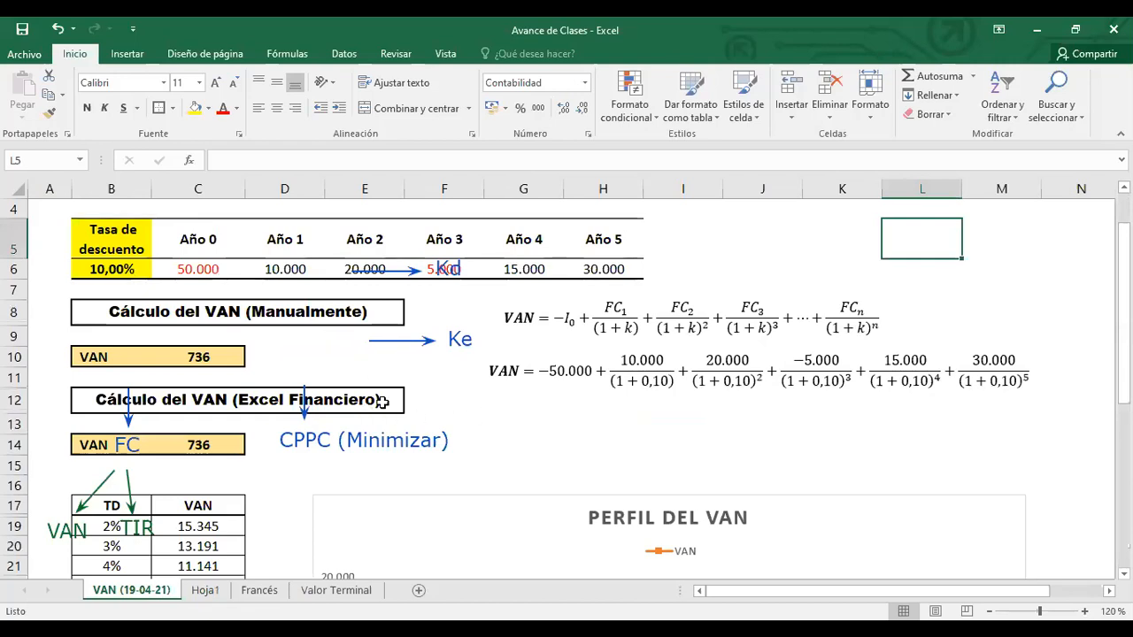
{"action": "scroll", "coordinate": [383, 404], "scroll_direction": "down", "scroll_amount": 2}
{"action": "scroll", "coordinate": [357, 405], "scroll_direction": "up", "scroll_amount": 3}
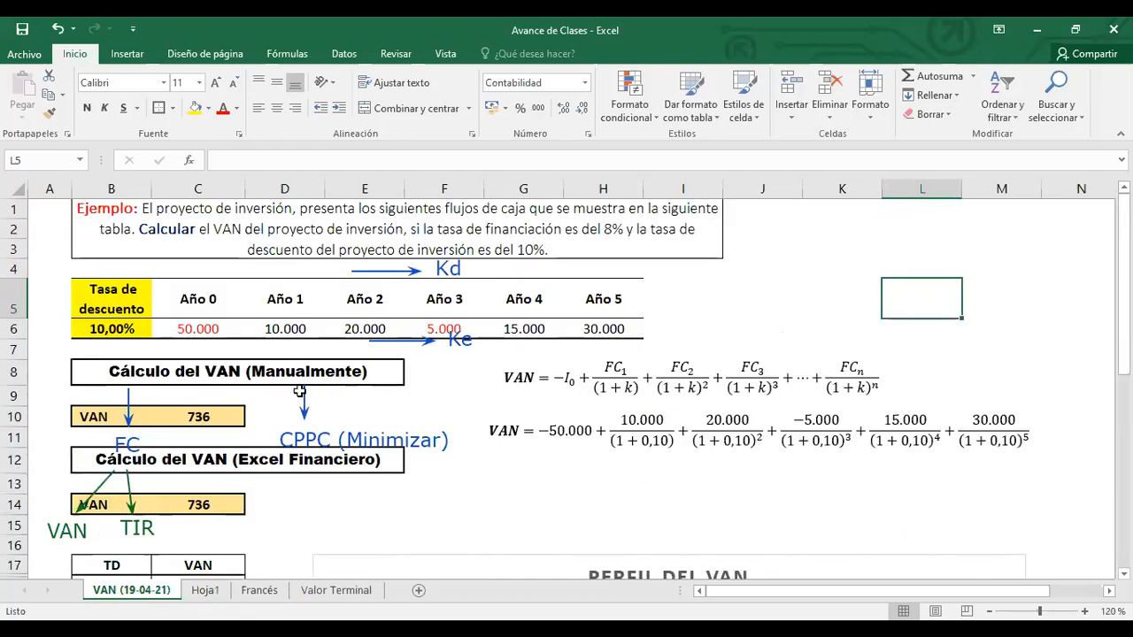
{"action": "scroll", "coordinate": [299, 391], "scroll_direction": "down", "scroll_amount": 2}
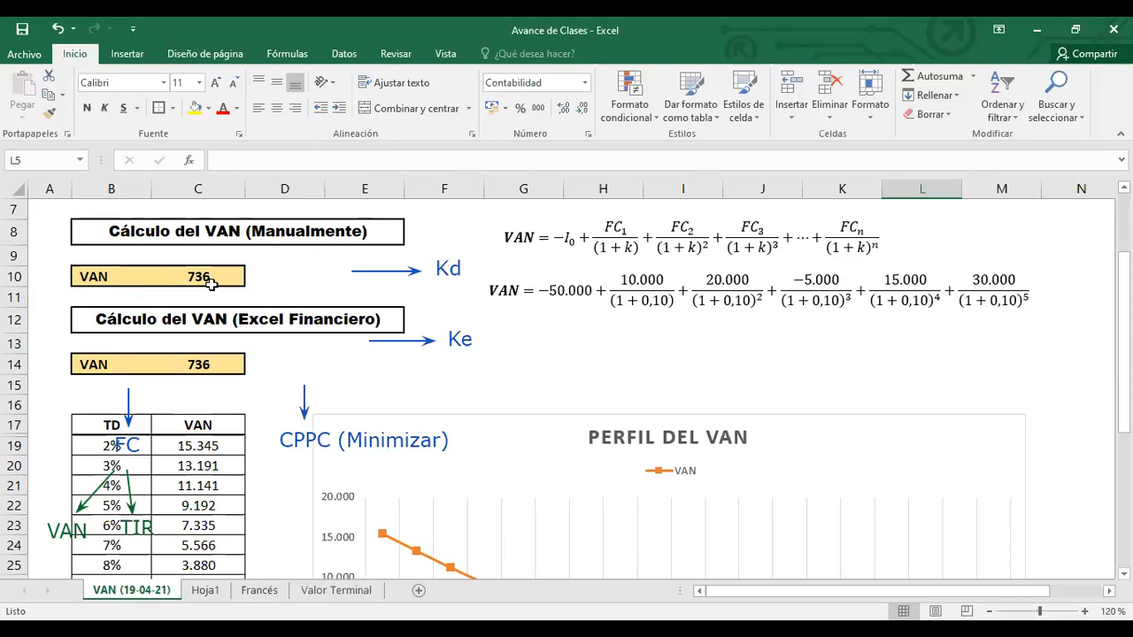
{"action": "scroll", "coordinate": [332, 311], "scroll_direction": "up", "scroll_amount": 2}
{"action": "left_click", "coordinate": [181, 328]}
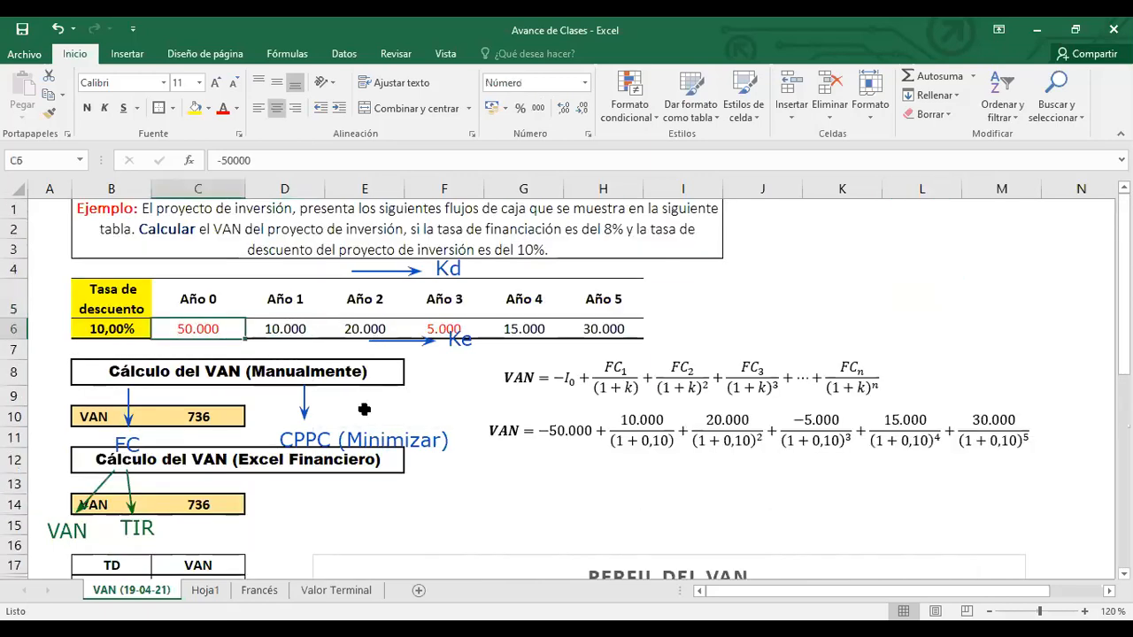
{"action": "left_click", "coordinate": [101, 328]}
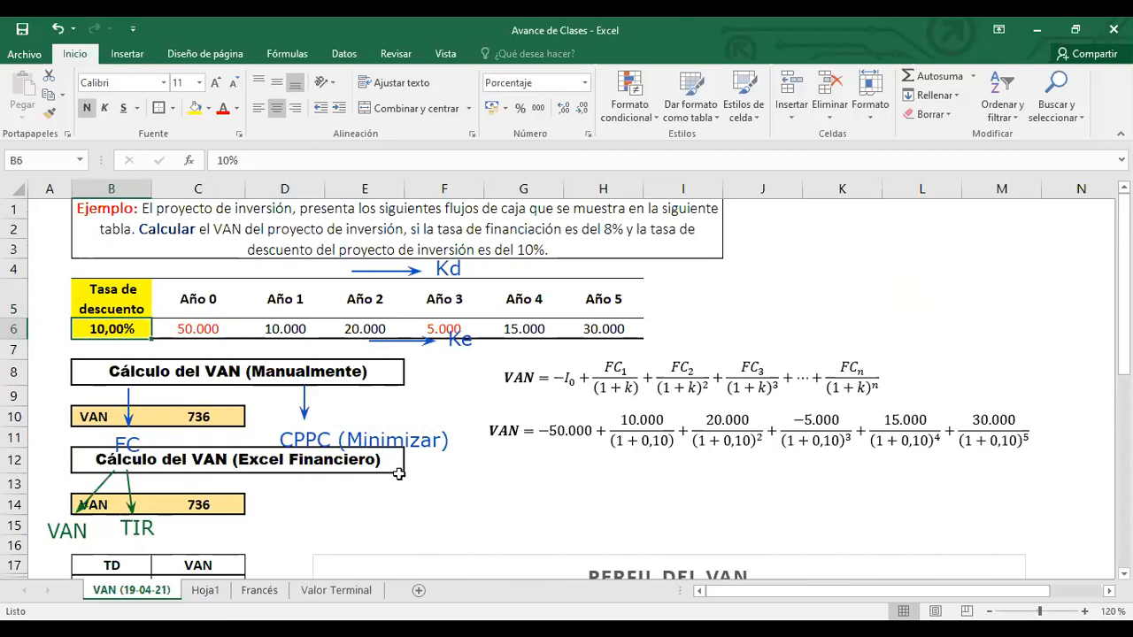
{"action": "left_click", "coordinate": [415, 517]}
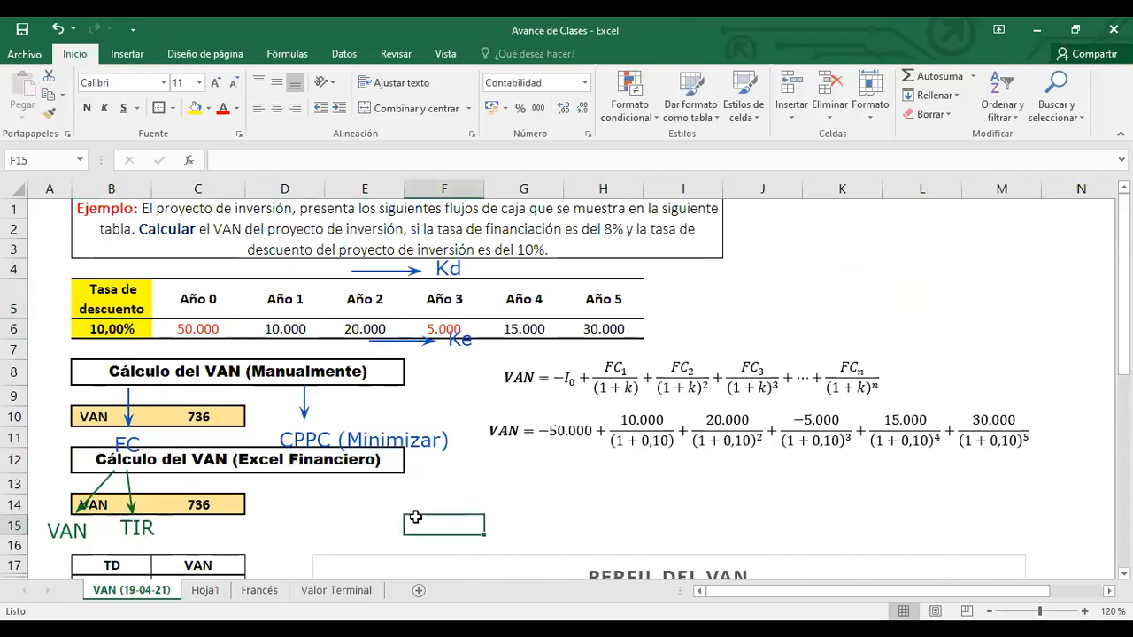
{"action": "left_click", "coordinate": [336, 590]}
{"action": "left_click", "coordinate": [207, 590]}
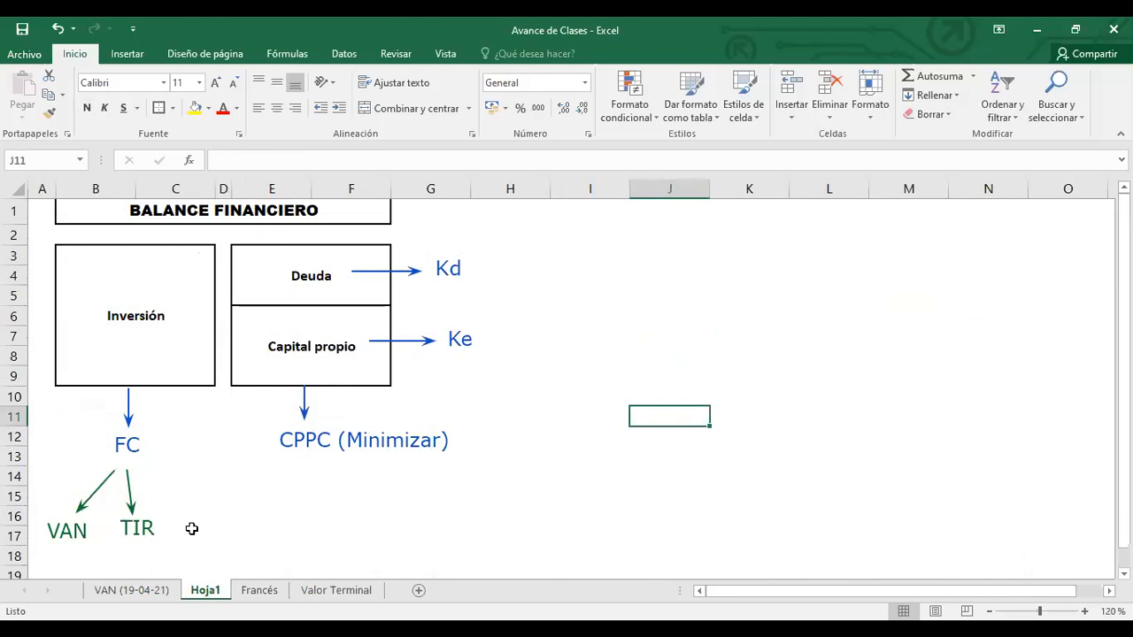
{"action": "left_click", "coordinate": [611, 321]}
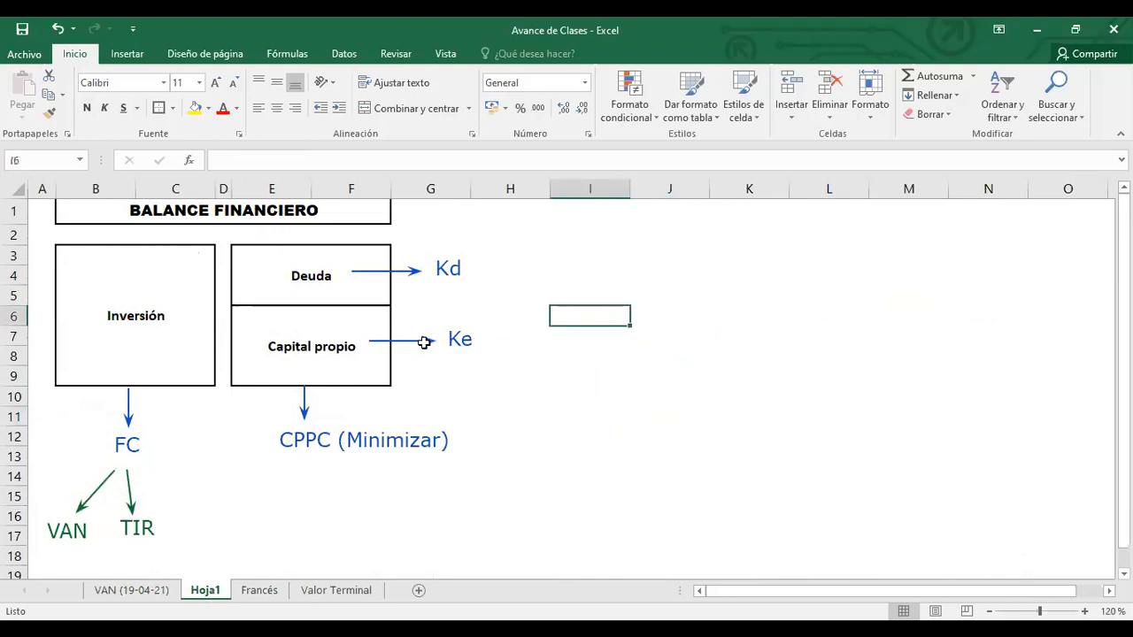
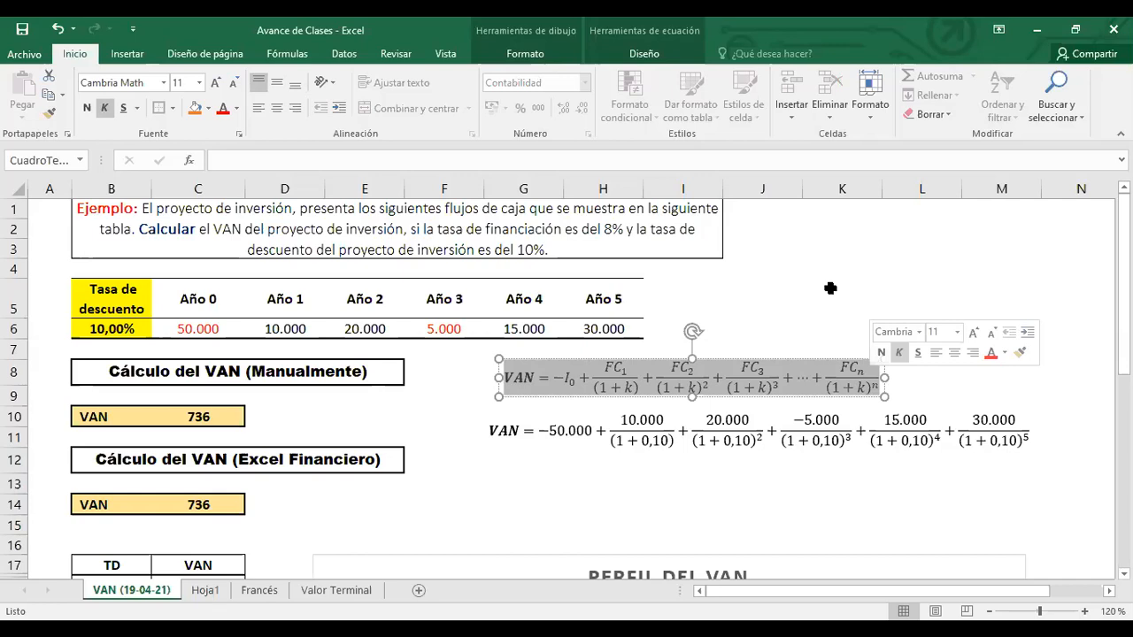
Create a copy of sheet VAN (19-04-21) and place it before the original.
{"action": "left_click", "coordinate": [822, 298]}
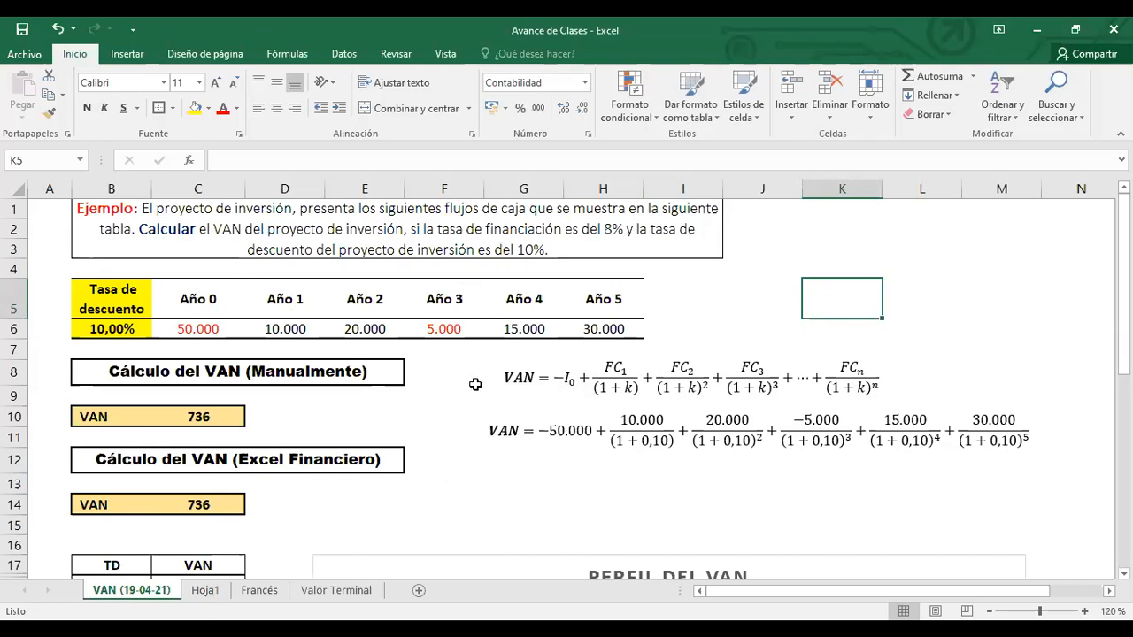
{"action": "right_click", "coordinate": [132, 590]}
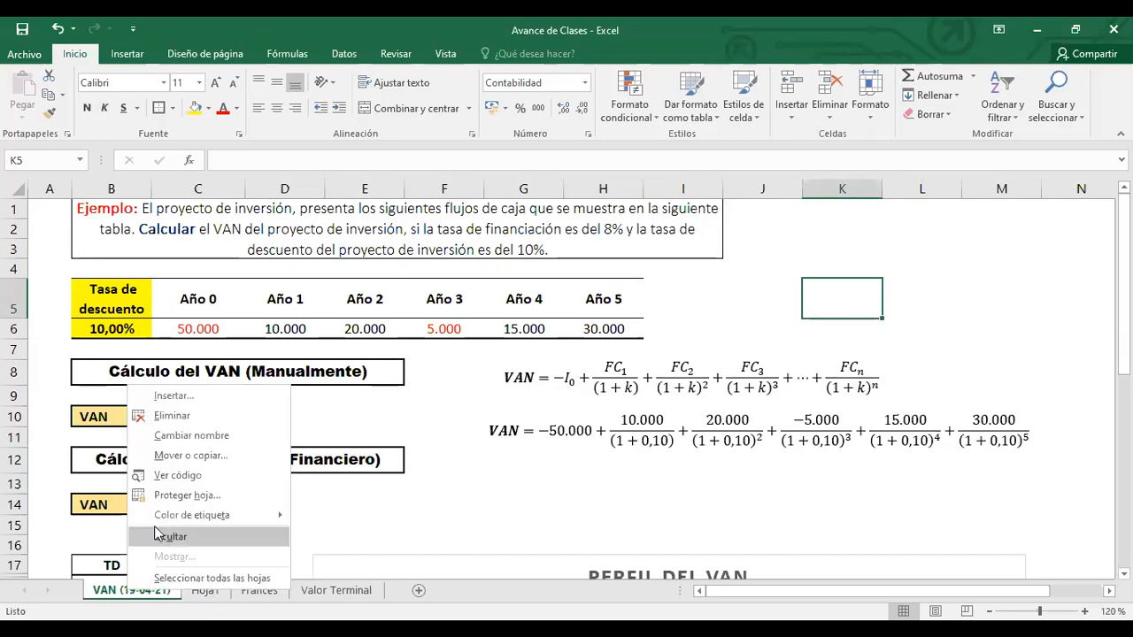
{"action": "left_click", "coordinate": [173, 465]}
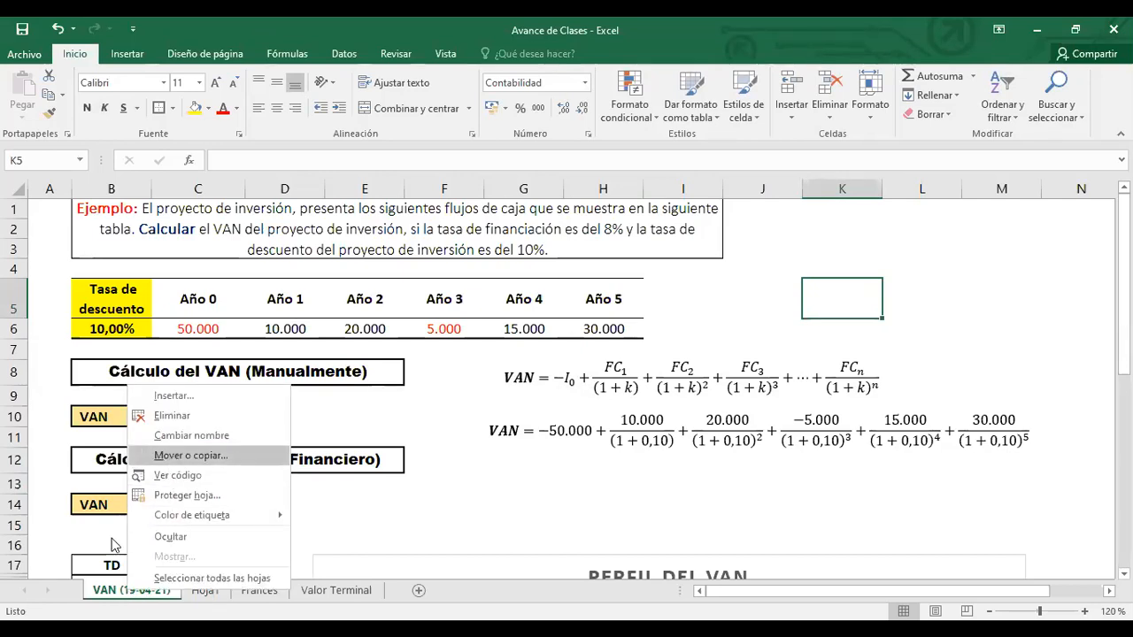
{"action": "left_click", "coordinate": [69, 520]}
{"action": "left_click", "coordinate": [187, 545]}
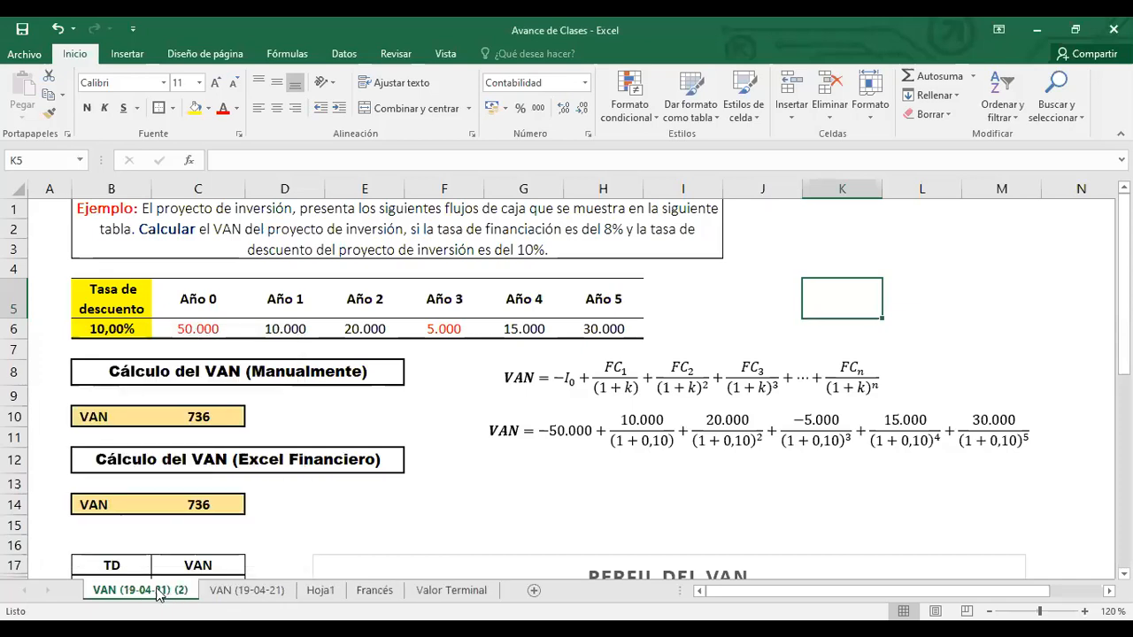
Rename the copied sheet as TIR (19-04-21) (2).
{"action": "left_click", "coordinate": [95, 589]}
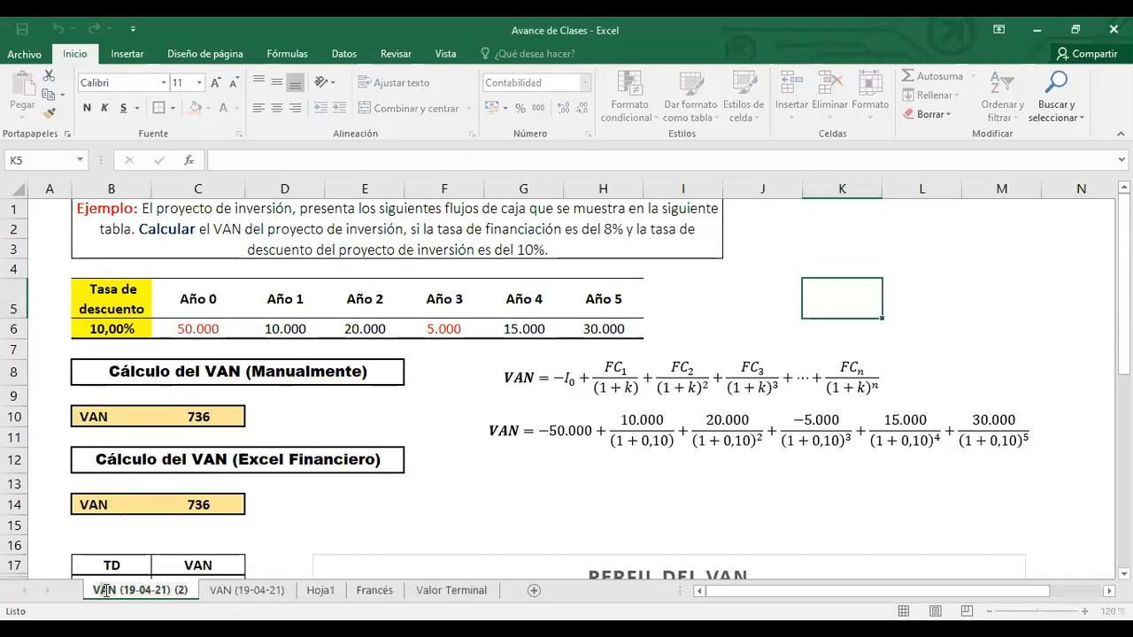
{"action": "left_click_drag", "start_coordinate": [95, 589], "coordinate": [116, 587]}
{"action": "type", "text": "TIR"}
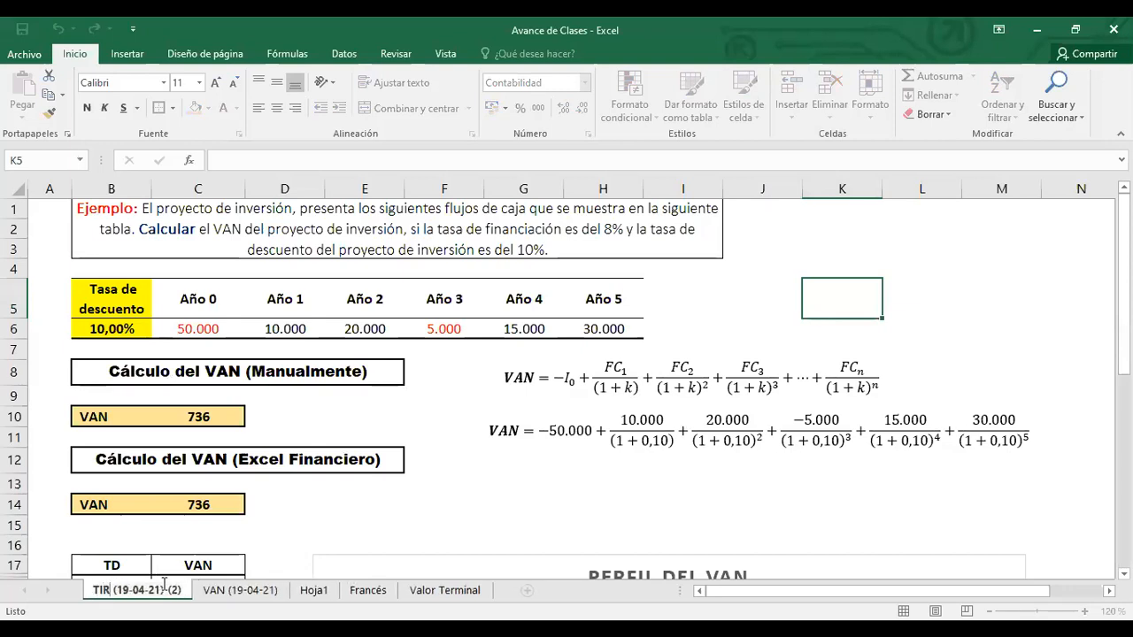
{"action": "left_click", "coordinate": [343, 537]}
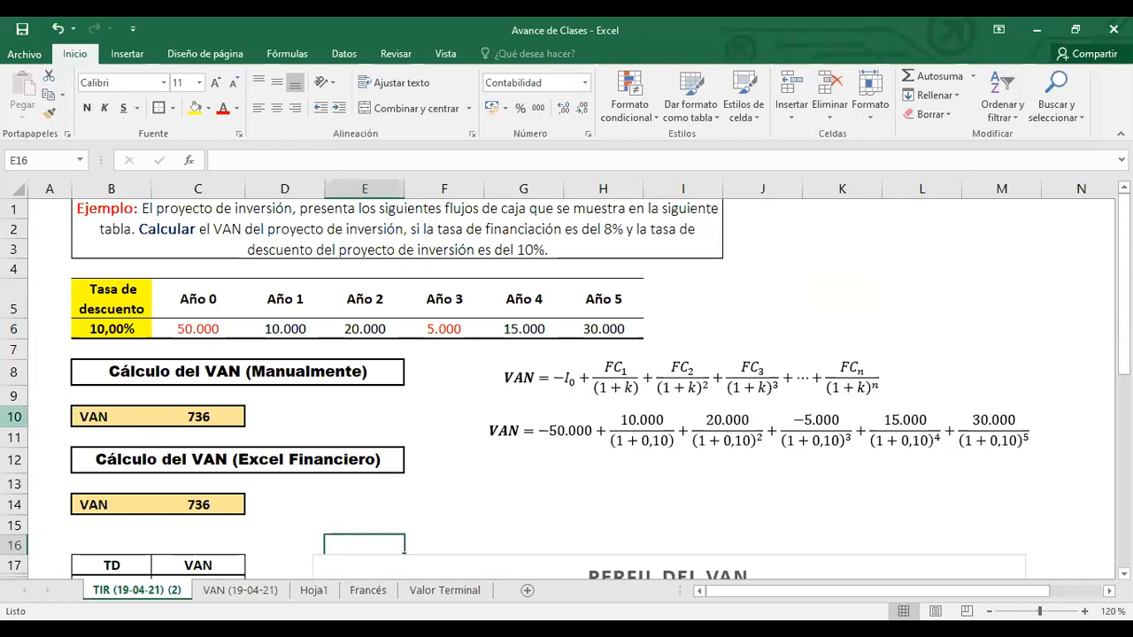
Delete rows 10 to 40 of the TIR sheet, including the VAN results, rate table and profile chart.
{"action": "left_click_drag", "start_coordinate": [14, 417], "coordinate": [181, 561]}
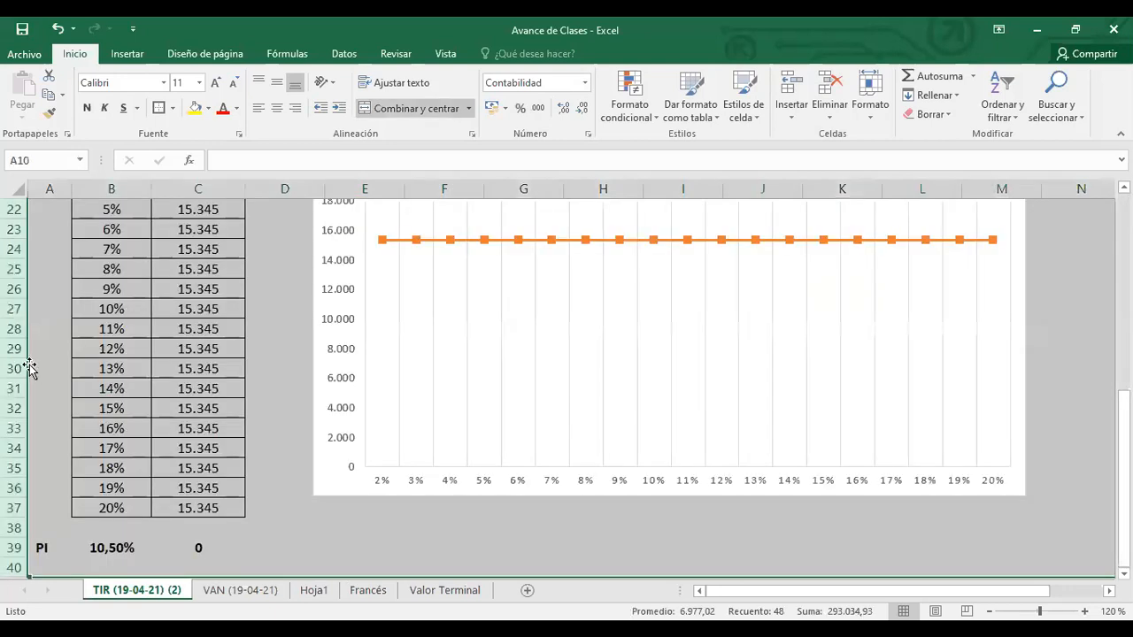
{"action": "right_click", "coordinate": [58, 503]}
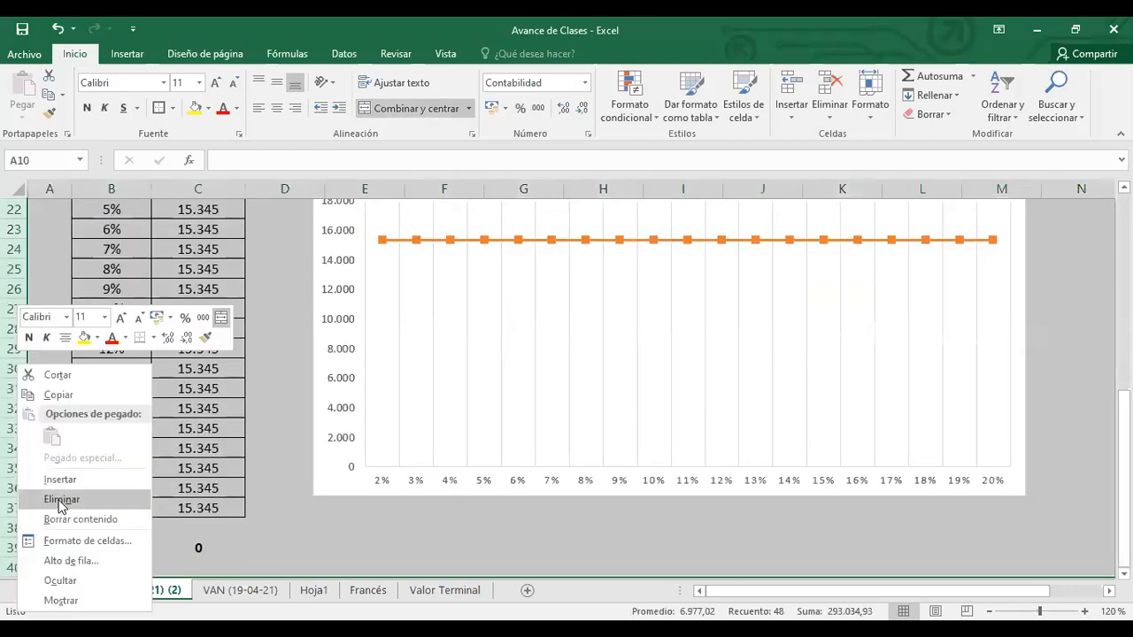
{"action": "left_click", "coordinate": [62, 500]}
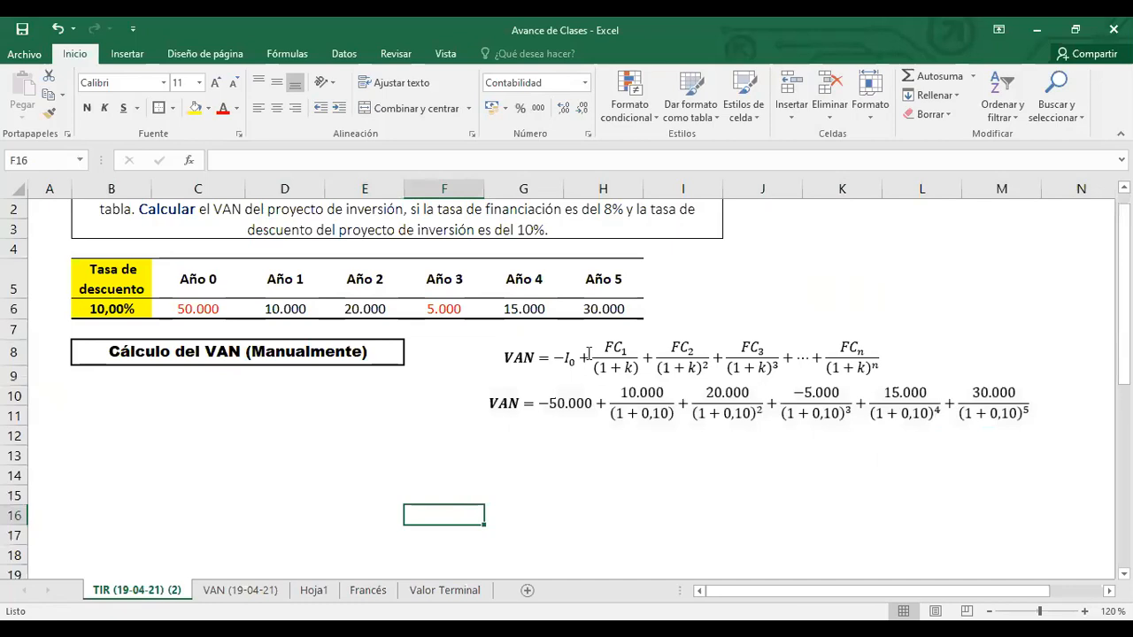
Delete the general VAN formula and the VAN formula with substituted cash flows from the TIR sheet.
{"action": "left_click", "coordinate": [589, 354]}
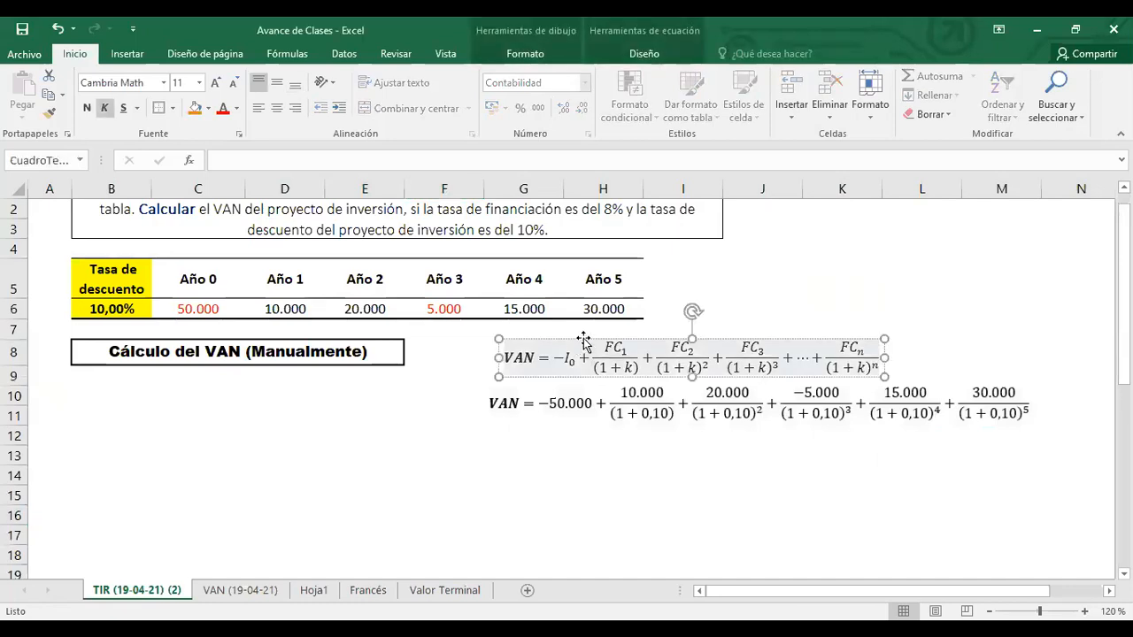
{"action": "left_click", "coordinate": [585, 340]}
{"action": "key", "text": "Delete"}
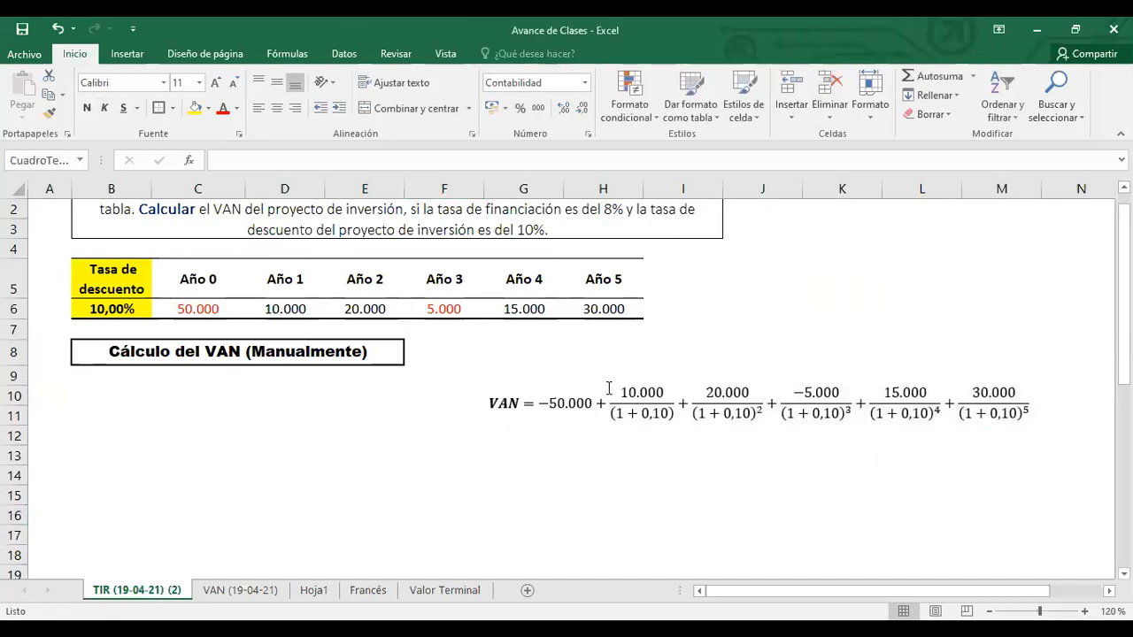
{"action": "left_click", "coordinate": [602, 384]}
{"action": "key", "text": "Delete"}
{"action": "left_click", "coordinate": [545, 379]}
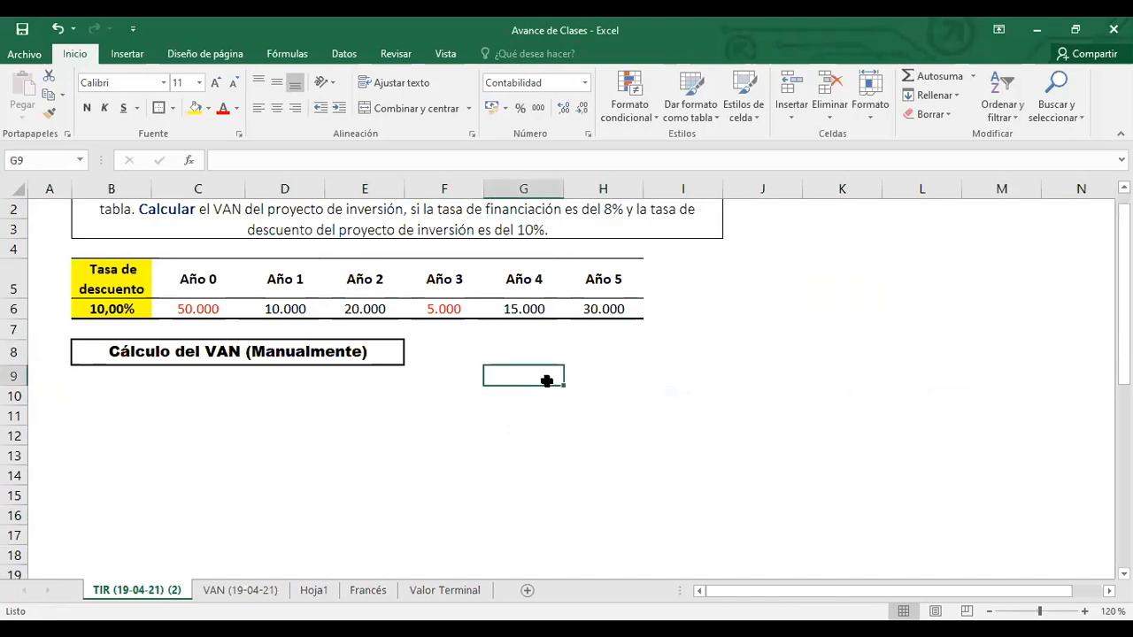
Change the example statement in B1 to ask for "la TIR" of the investment project instead of "el VAN".
{"action": "scroll", "coordinate": [546, 381], "scroll_direction": "up", "scroll_amount": 1}
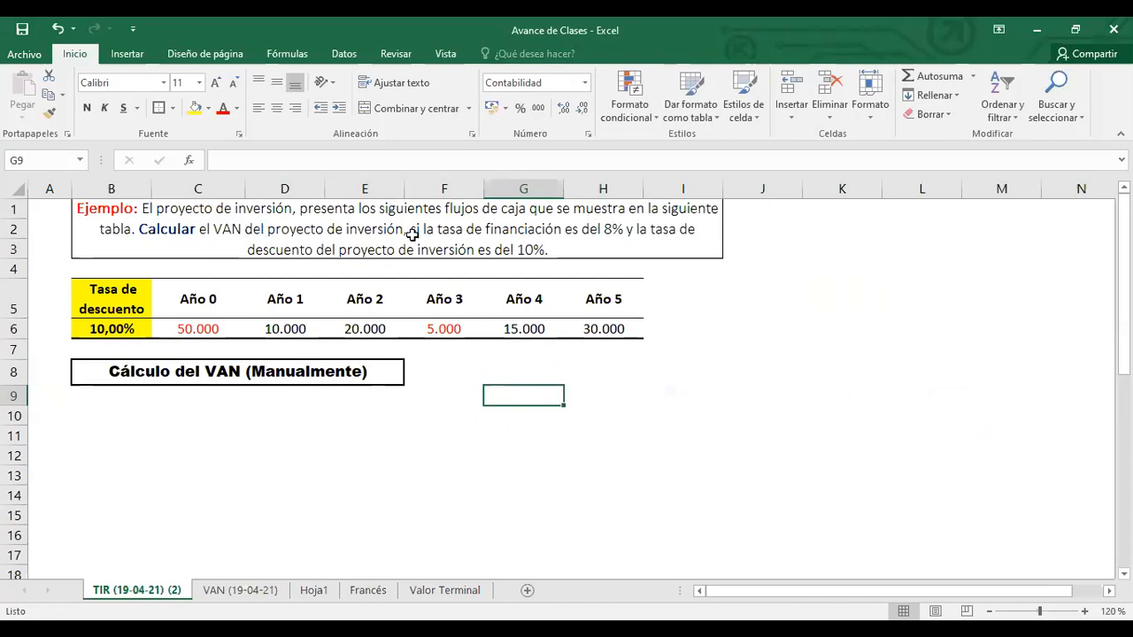
{"action": "left_click", "coordinate": [149, 230]}
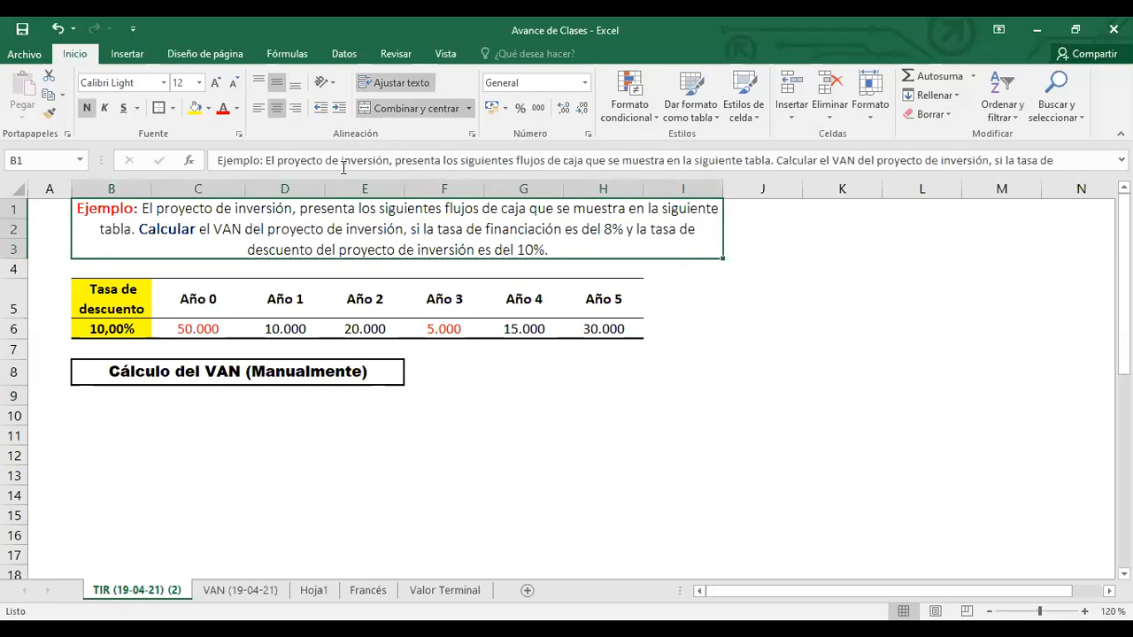
{"action": "left_click_drag", "start_coordinate": [819, 160], "coordinate": [854, 160]}
{"action": "type", "text": "la TIR"}
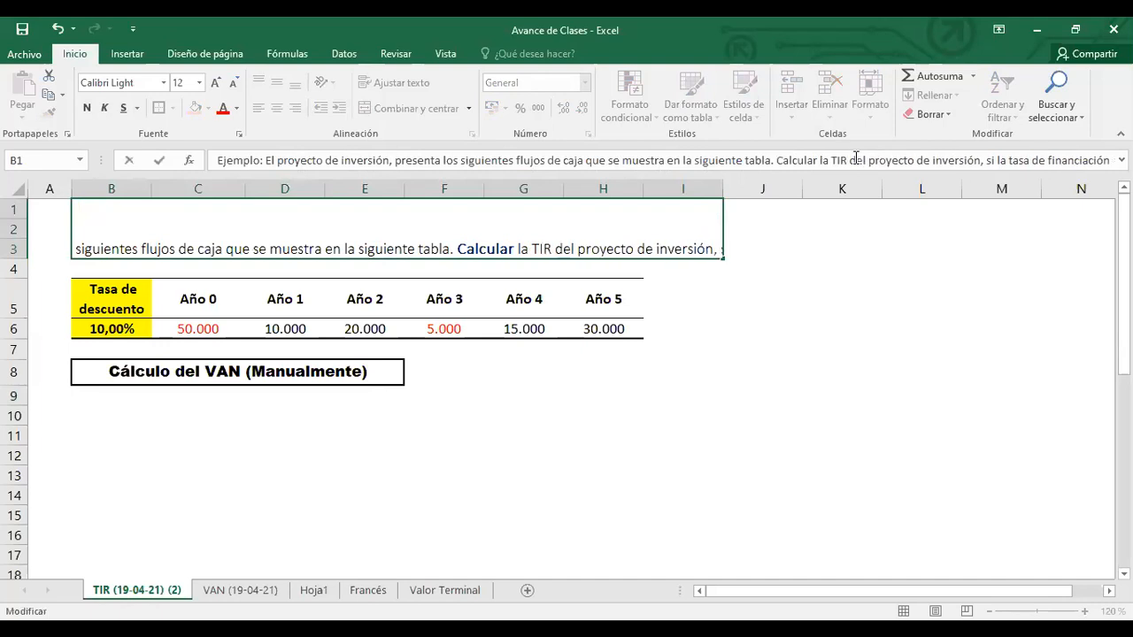
{"action": "left_click", "coordinate": [828, 317]}
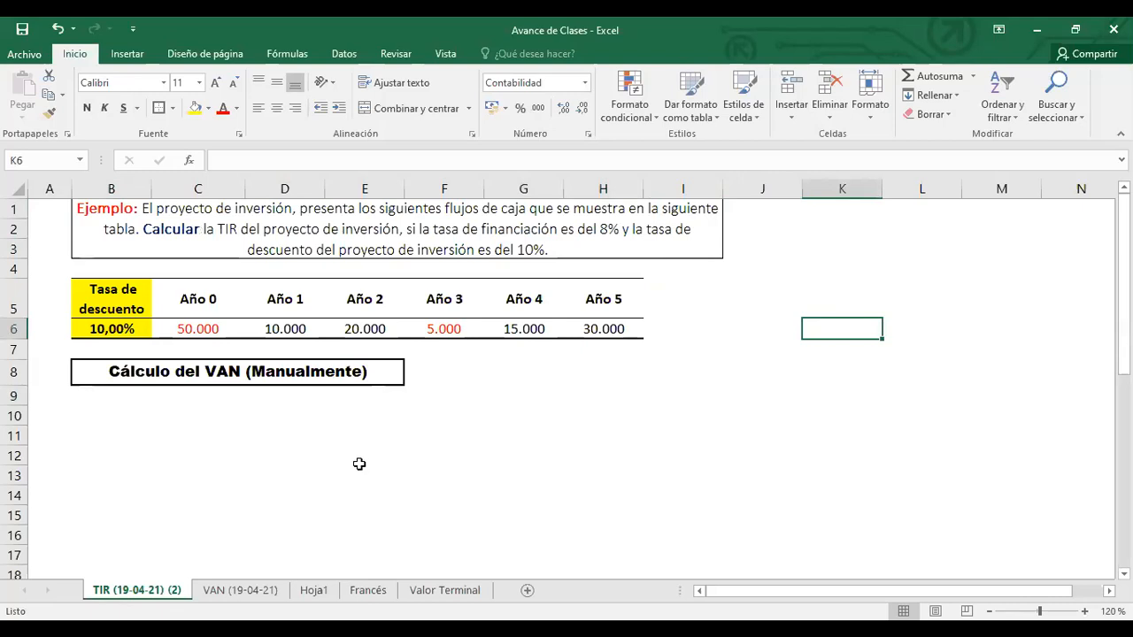
{"action": "left_click_drag", "start_coordinate": [110, 299], "coordinate": [115, 327]}
{"action": "left_click", "coordinate": [655, 477]}
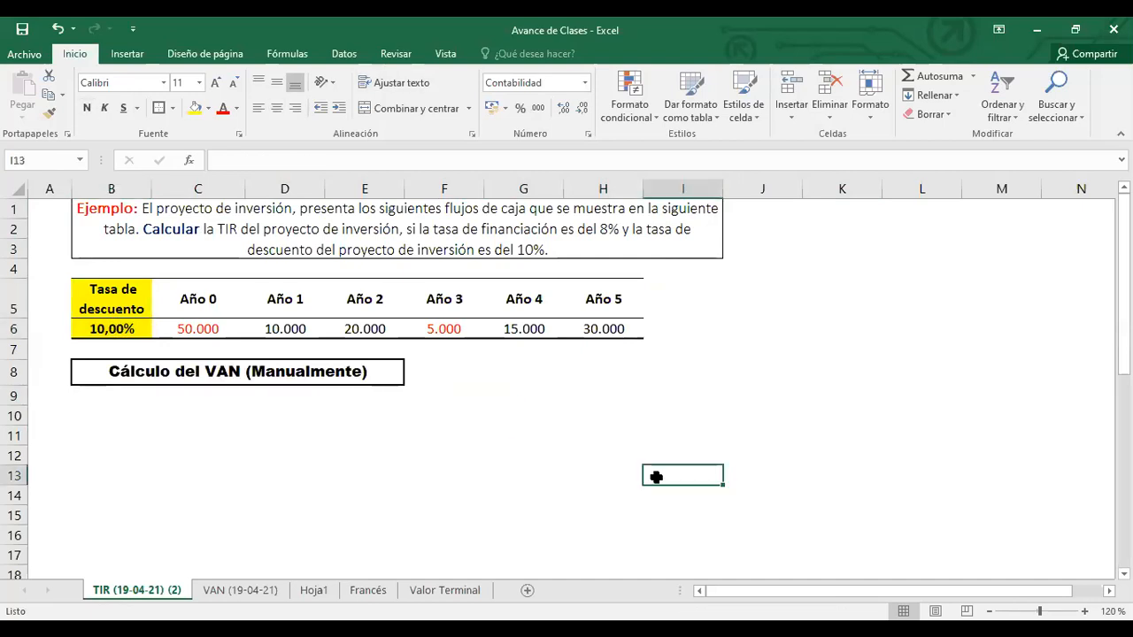
Change the heading in B8 to "Cálculo de la TIR (Manualmente)".
{"action": "left_click", "coordinate": [145, 372]}
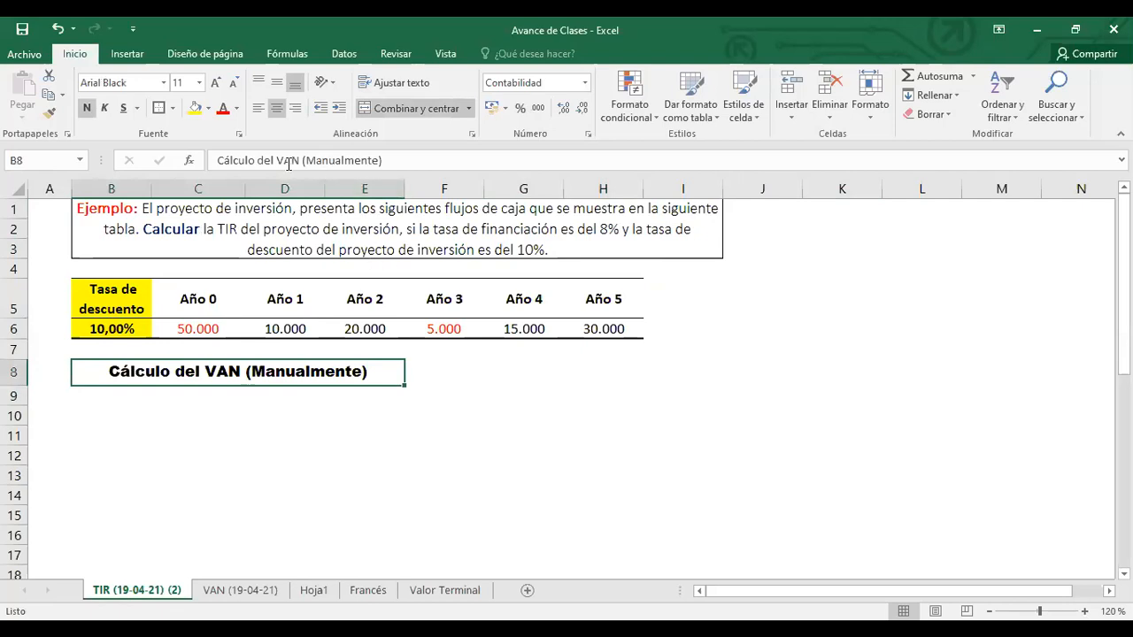
{"action": "left_click", "coordinate": [271, 160]}
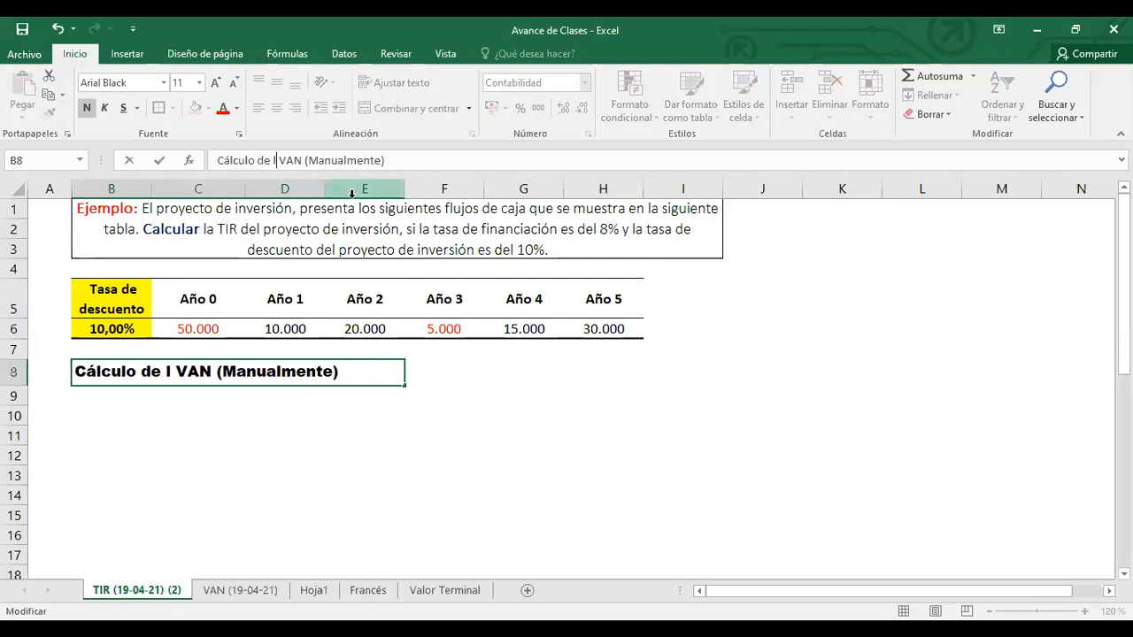
{"action": "type", "text": "a"}
{"action": "double_click", "coordinate": [297, 160]}
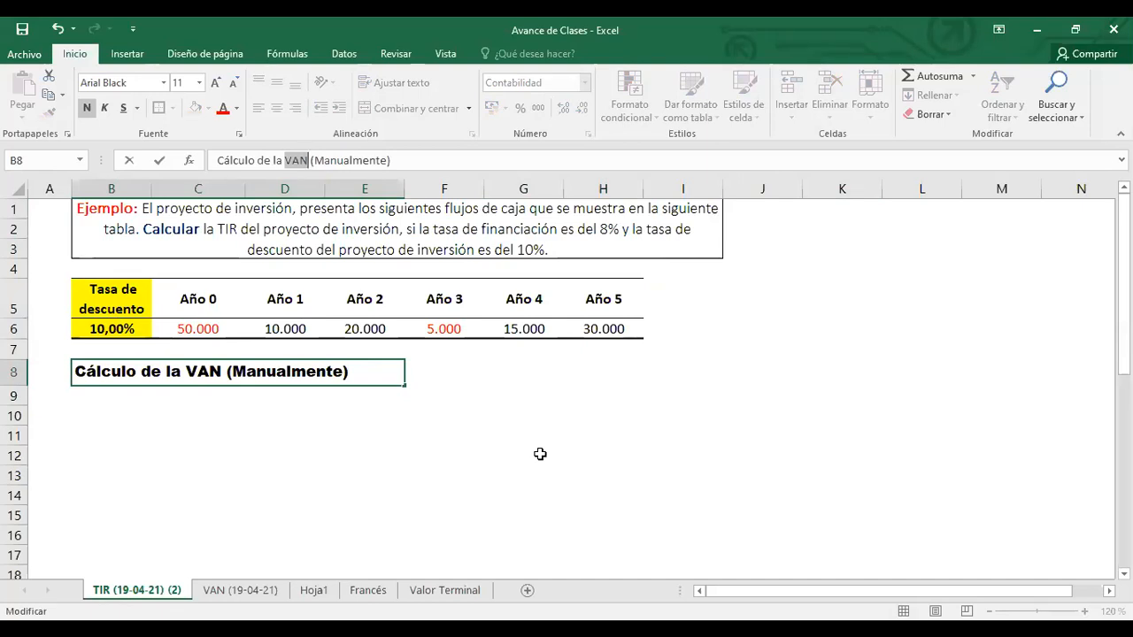
{"action": "type", "text": "TIR"}
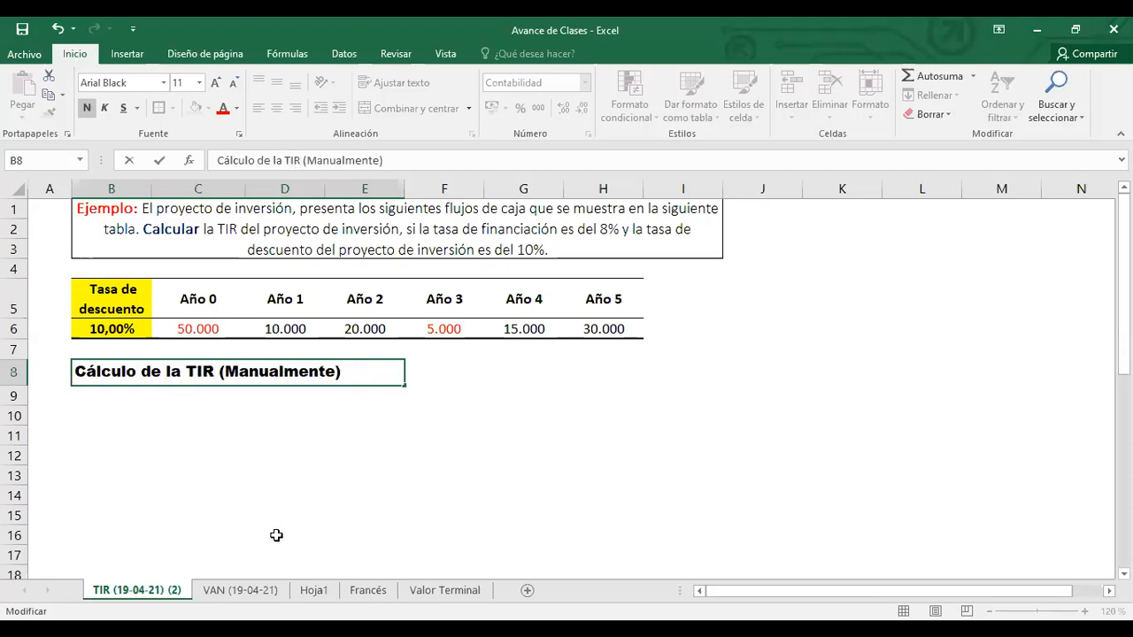
{"action": "left_click", "coordinate": [309, 488]}
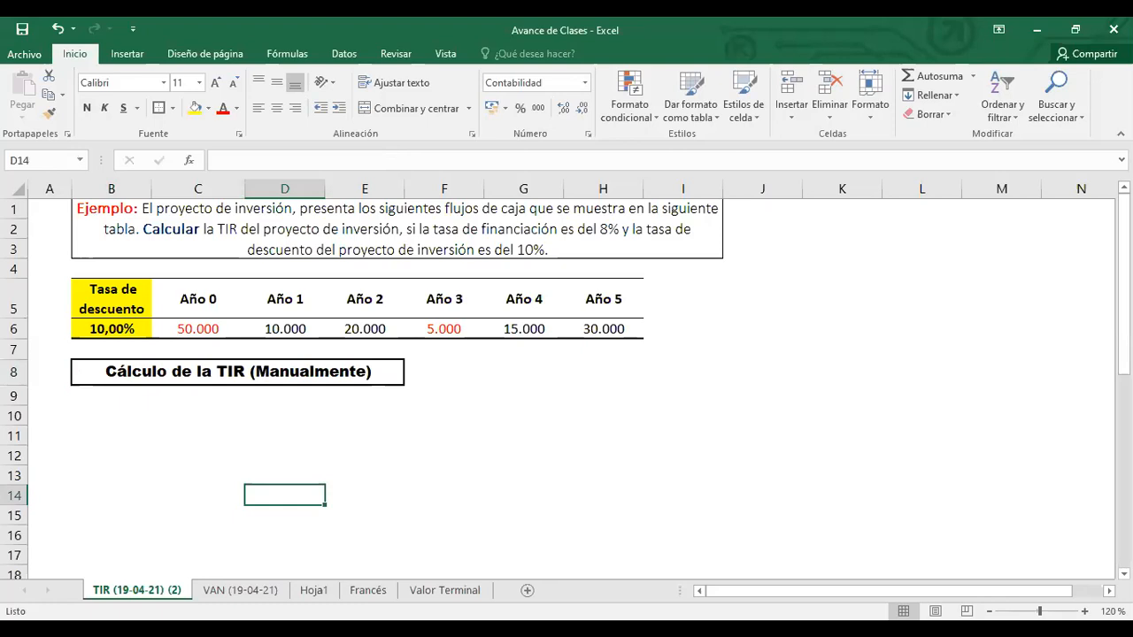
Copy the general VAN formula from sheet VAN (19-04-21) into the TIR sheet and place it beside the calculation heading.
{"action": "left_click", "coordinate": [236, 320]}
{"action": "left_click", "coordinate": [240, 590]}
{"action": "left_click", "coordinate": [622, 370]}
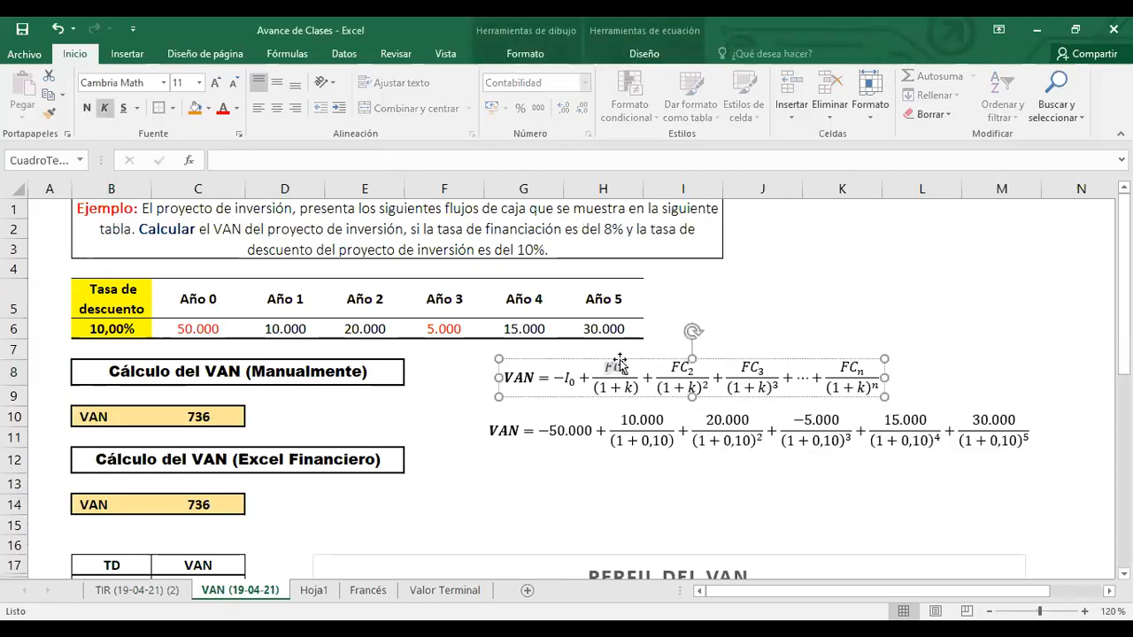
{"action": "left_click", "coordinate": [137, 590]}
{"action": "left_click", "coordinate": [522, 398]}
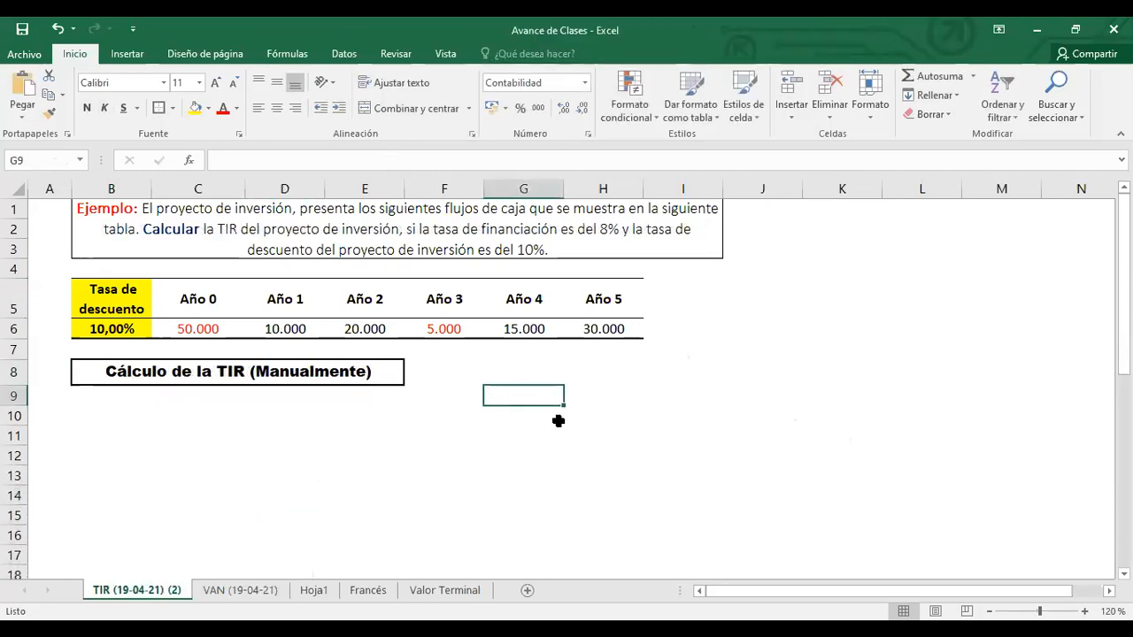
{"action": "key", "text": "ctrl+v"}
{"action": "left_click_drag", "start_coordinate": [640, 379], "coordinate": [645, 349]}
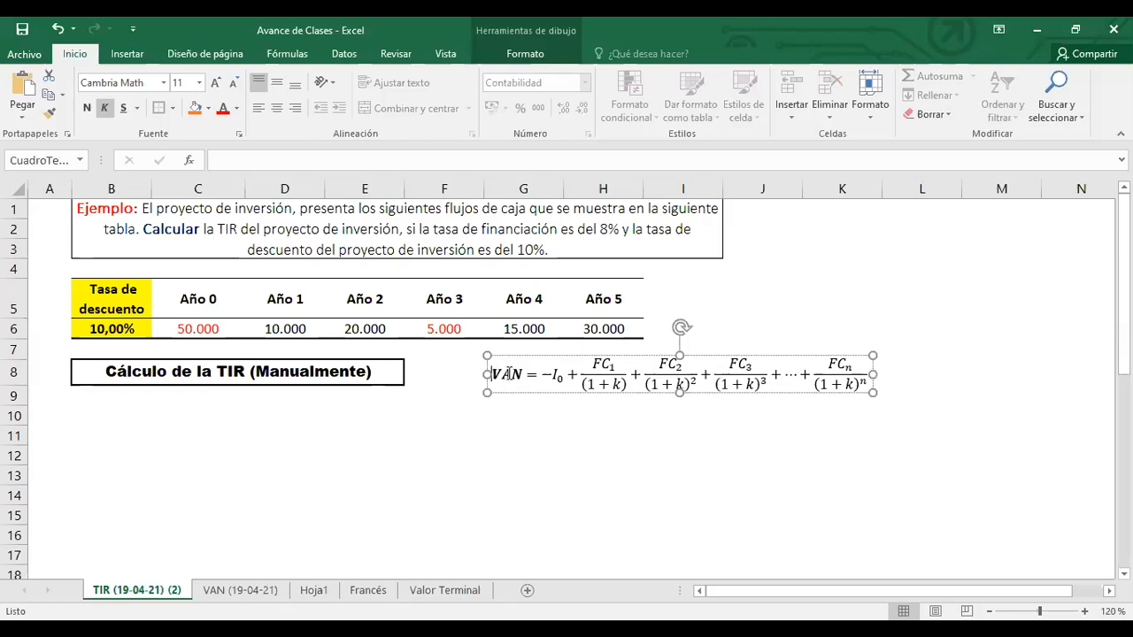
Turn the pasted formula into the TIR equation by replacing VAN with 0 and k with TIR in all four denominators.
{"action": "left_click_drag", "start_coordinate": [492, 375], "coordinate": [524, 375]}
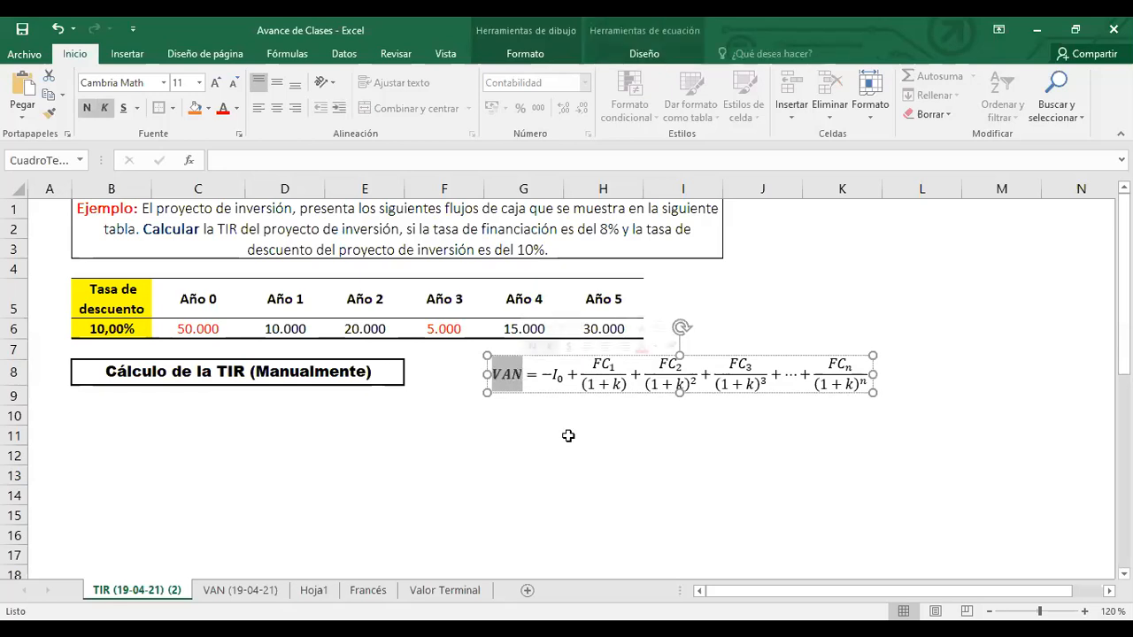
{"action": "type", "text": "0"}
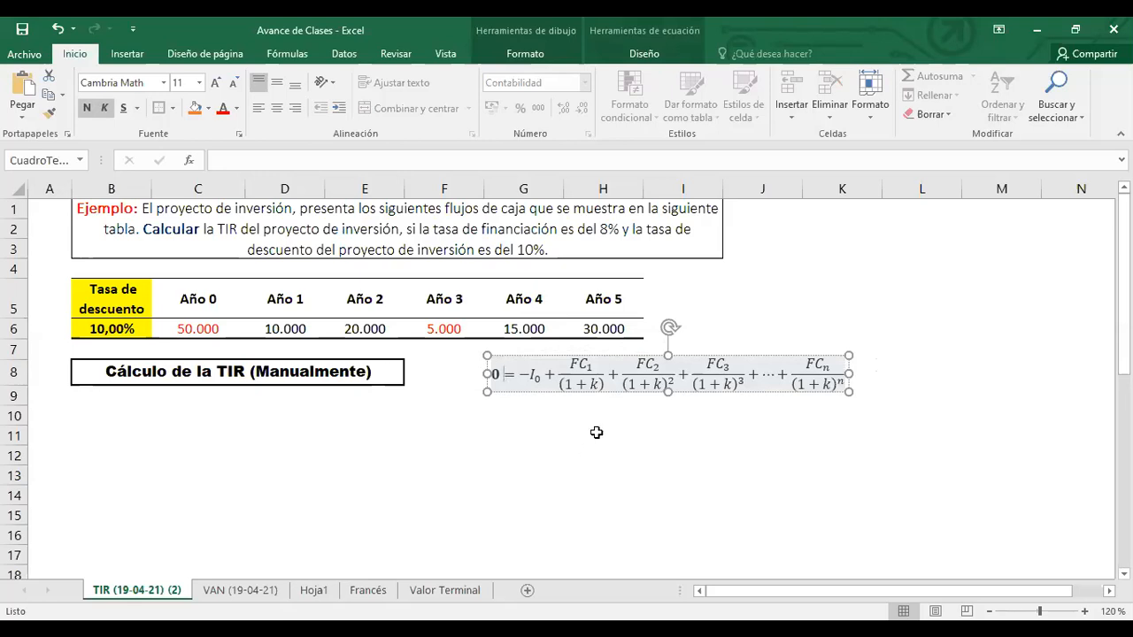
{"action": "double_click", "coordinate": [593, 384]}
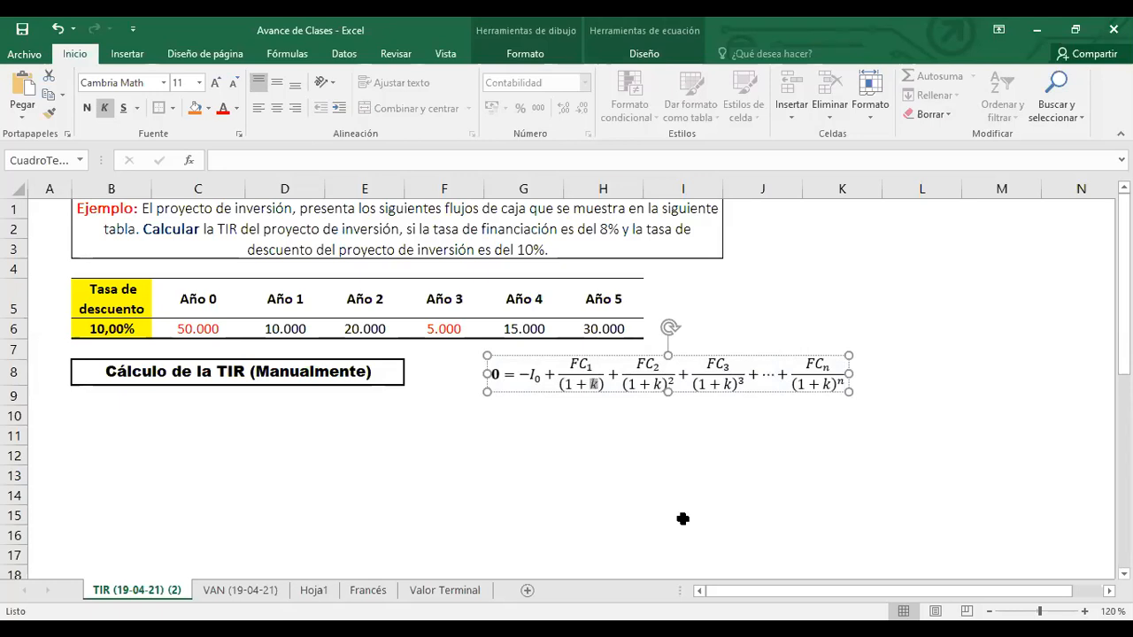
{"action": "type", "text": "TIR"}
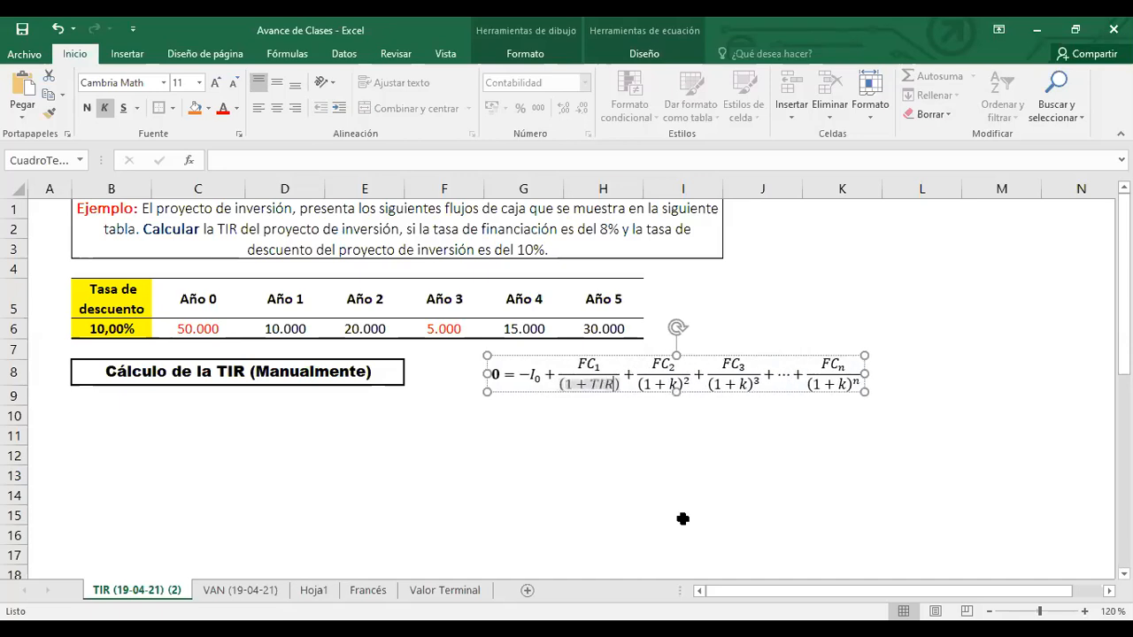
{"action": "double_click", "coordinate": [673, 390]}
{"action": "type", "text": "TIR"}
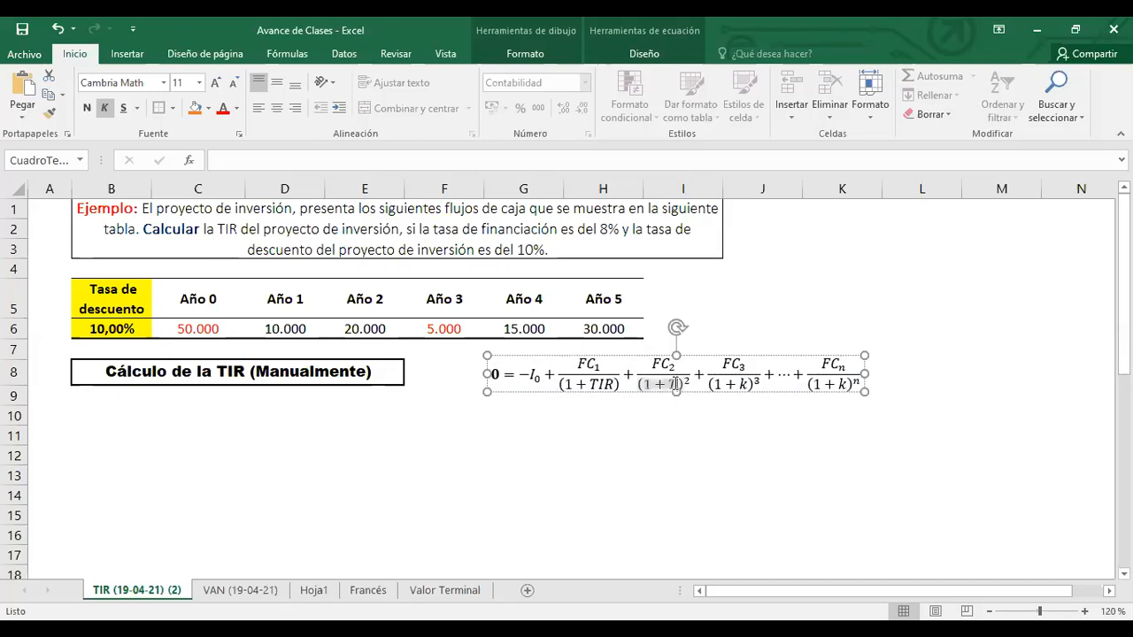
{"action": "double_click", "coordinate": [758, 384]}
{"action": "type", "text": "TIR"}
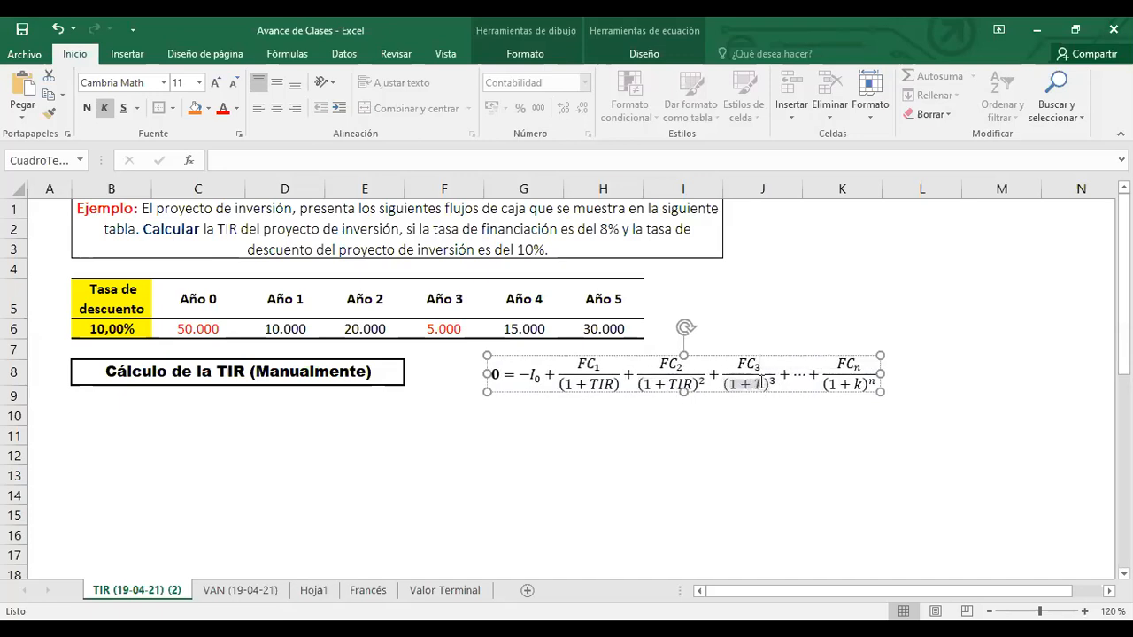
{"action": "double_click", "coordinate": [871, 385]}
{"action": "type", "text": "TIR"}
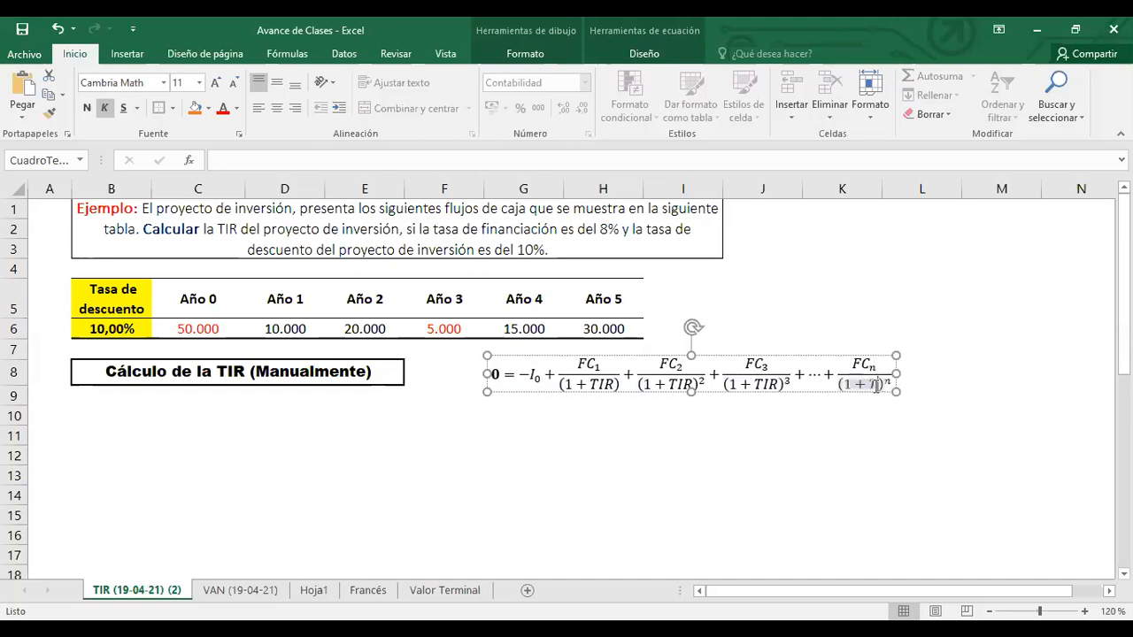
{"action": "left_click", "coordinate": [805, 481]}
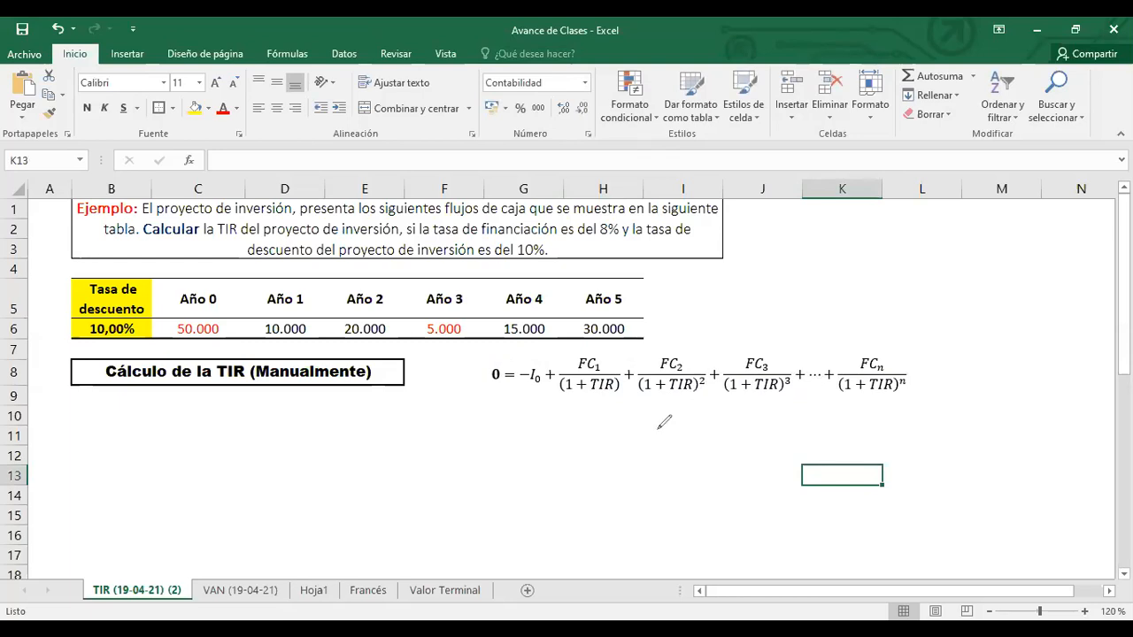
Circle TIR in each of the formula's four denominators with the pen, and undo the four circles.
{"action": "mouse_move", "coordinate": [619, 366]}
{"action": "left_mouse_down"}
{"action": "mouse_move", "coordinate": [605, 395]}
{"action": "mouse_move", "coordinate": [618, 366]}
{"action": "left_mouse_up"}
{"action": "mouse_move", "coordinate": [694, 370]}
{"action": "left_mouse_down"}
{"action": "mouse_move", "coordinate": [671, 380]}
{"action": "mouse_move", "coordinate": [691, 395]}
{"action": "mouse_move", "coordinate": [699, 372]}
{"action": "left_mouse_up"}
{"action": "mouse_move", "coordinate": [777, 372]}
{"action": "left_mouse_down"}
{"action": "mouse_move", "coordinate": [766, 400]}
{"action": "mouse_move", "coordinate": [782, 375]}
{"action": "left_mouse_up"}
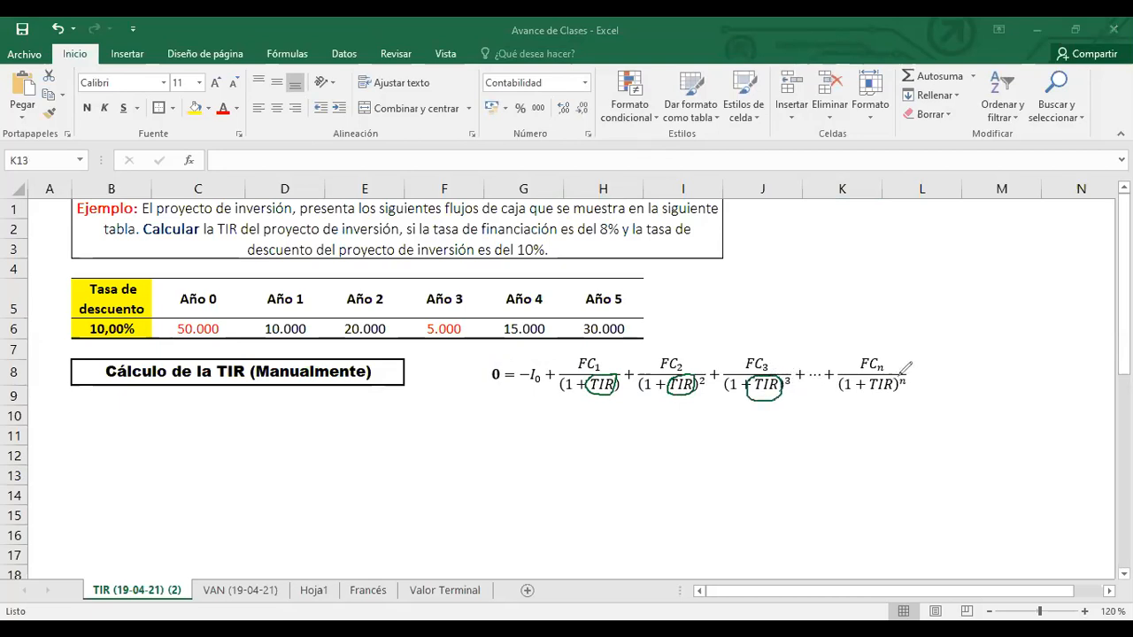
{"action": "mouse_move", "coordinate": [876, 387]}
{"action": "left_mouse_down"}
{"action": "mouse_move", "coordinate": [902, 373]}
{"action": "mouse_move", "coordinate": [884, 373]}
{"action": "left_mouse_up"}
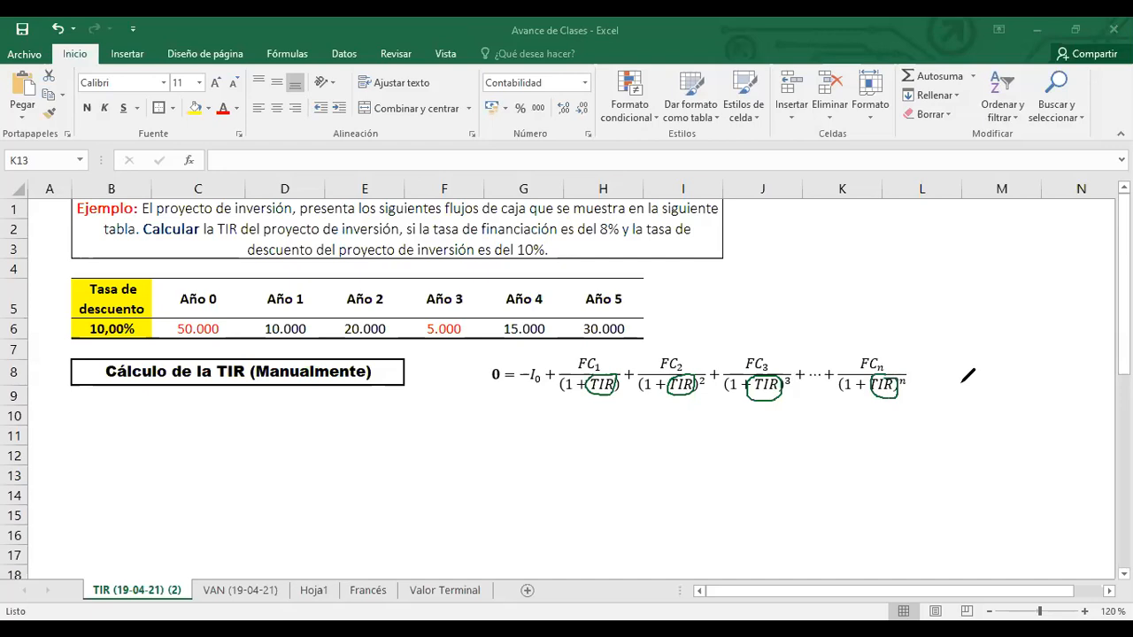
{"action": "key", "text": "ctrl+z"}
{"action": "key", "text": "ctrl+z"}
{"action": "key", "text": "ctrl+z"}
{"action": "key", "text": "ctrl+z"}
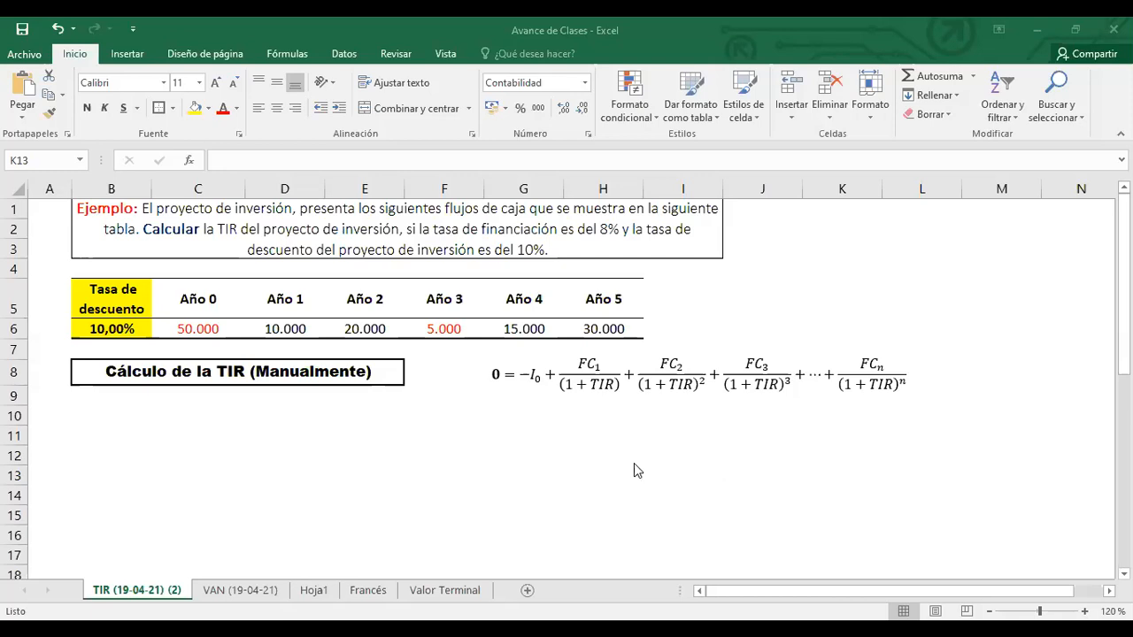
Enter the label "1ra. Tasa de descuento" in cell B10.
{"action": "left_click", "coordinate": [113, 412]}
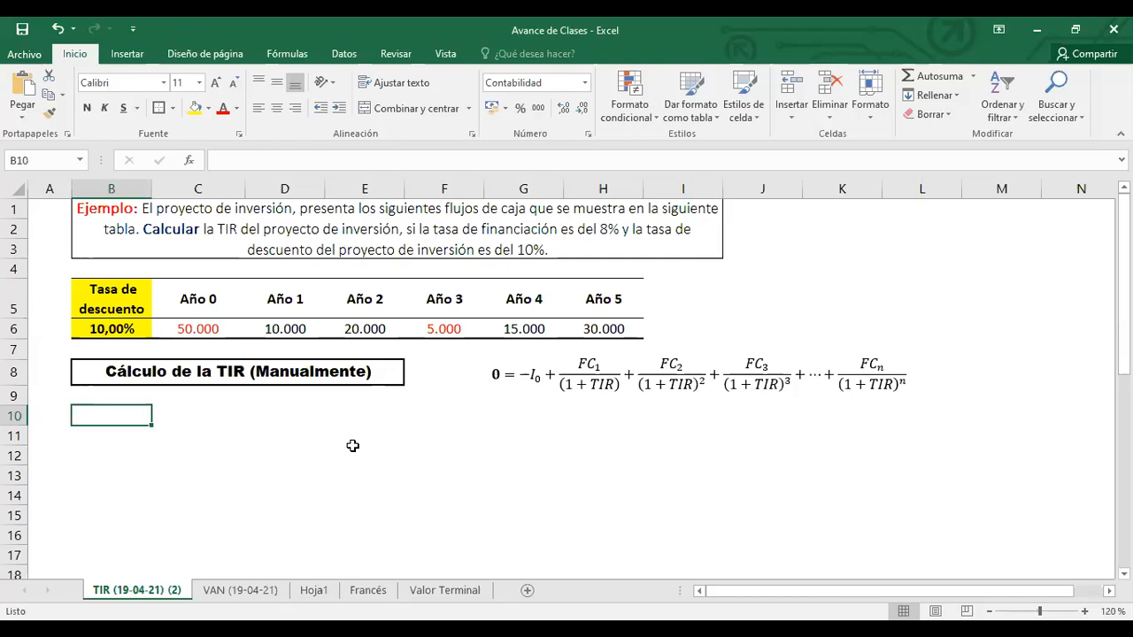
{"action": "type", "text": "1RA."}
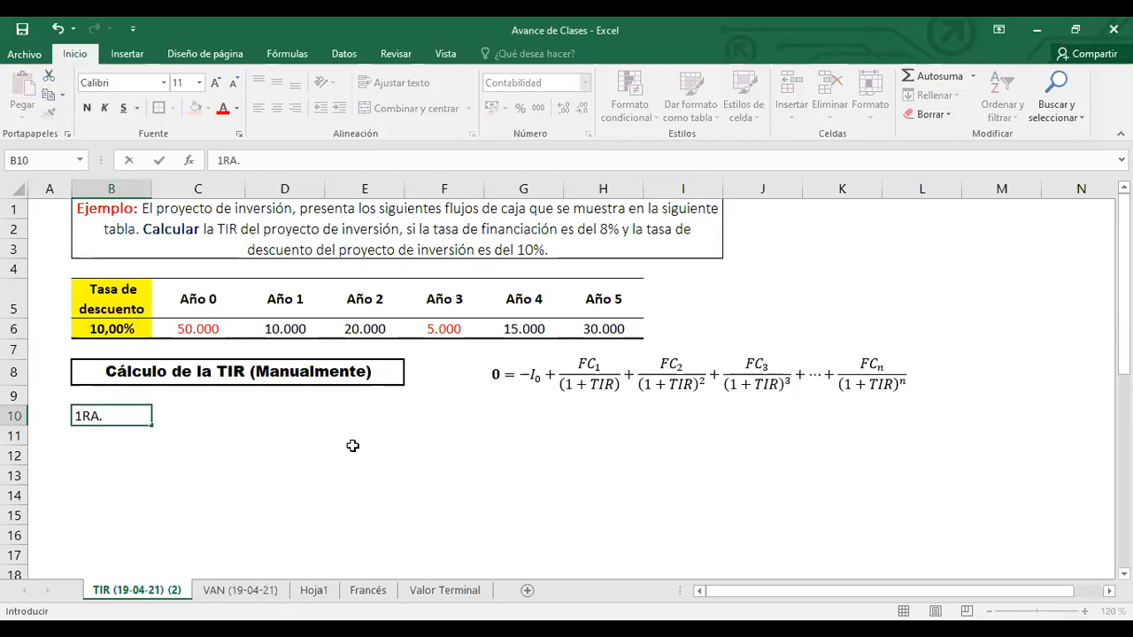
{"action": "key", "text": "BackSpace"}
{"action": "key", "text": "BackSpace"}
{"action": "key", "text": "BackSpace"}
{"action": "key", "text": "BackSpace"}
{"action": "type", "text": "ra. ta"}
{"action": "key", "text": "BackSpace"}
{"action": "key", "text": "BackSpace"}
{"action": "type", "text": "Tasa de"}
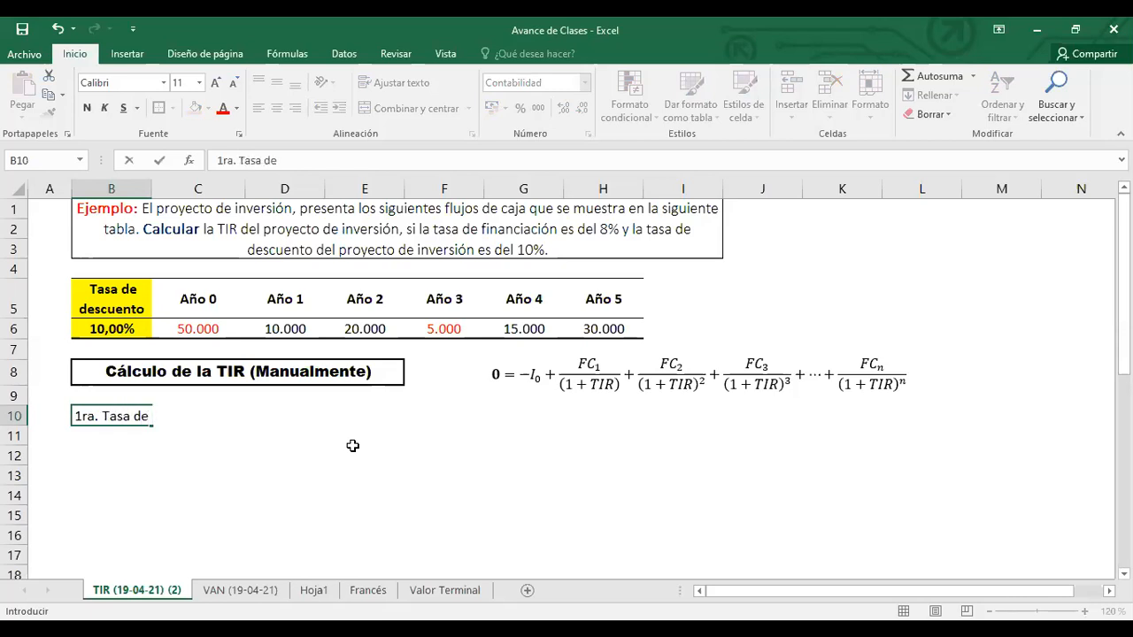
{"action": "type", "text": " D"}
{"action": "key", "text": "BackSpace"}
{"action": "key", "text": "BackSpace"}
{"action": "type", "text": "descuento"}
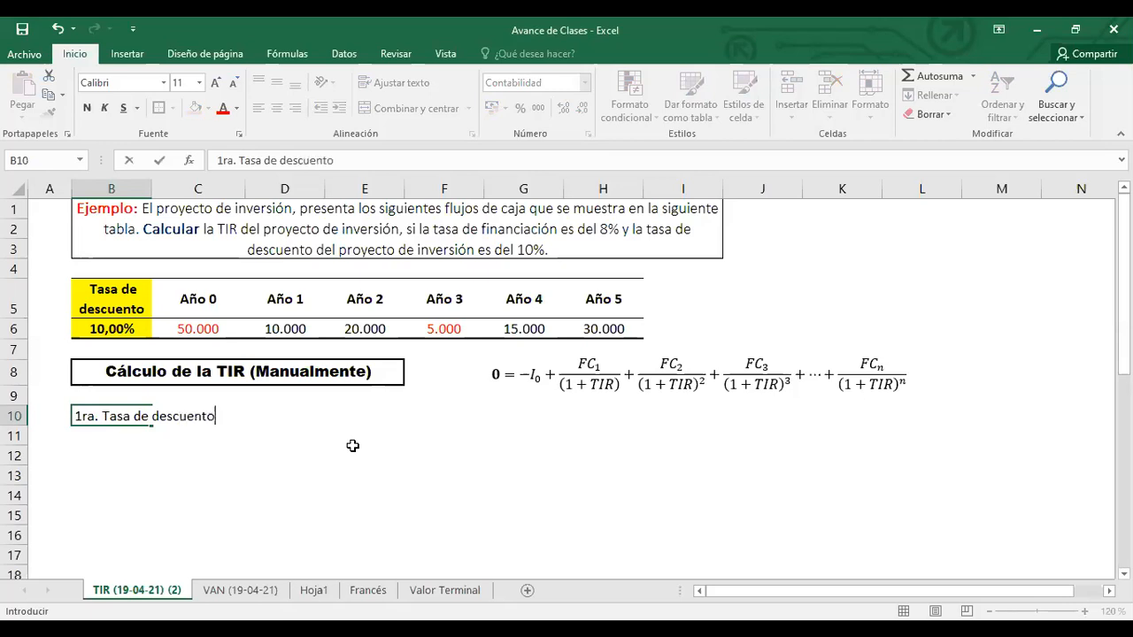
{"action": "key", "text": "Return"}
Make the first discount rate label bold and add an outside border around B10:C10.
{"action": "left_click", "coordinate": [106, 416]}
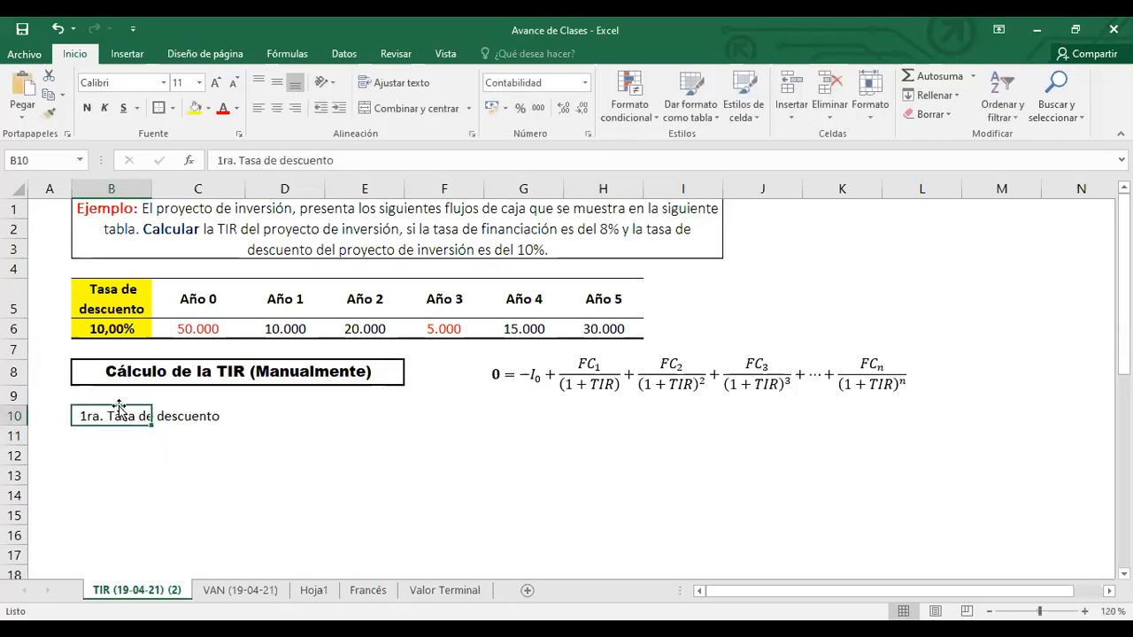
{"action": "left_click", "coordinate": [86, 107]}
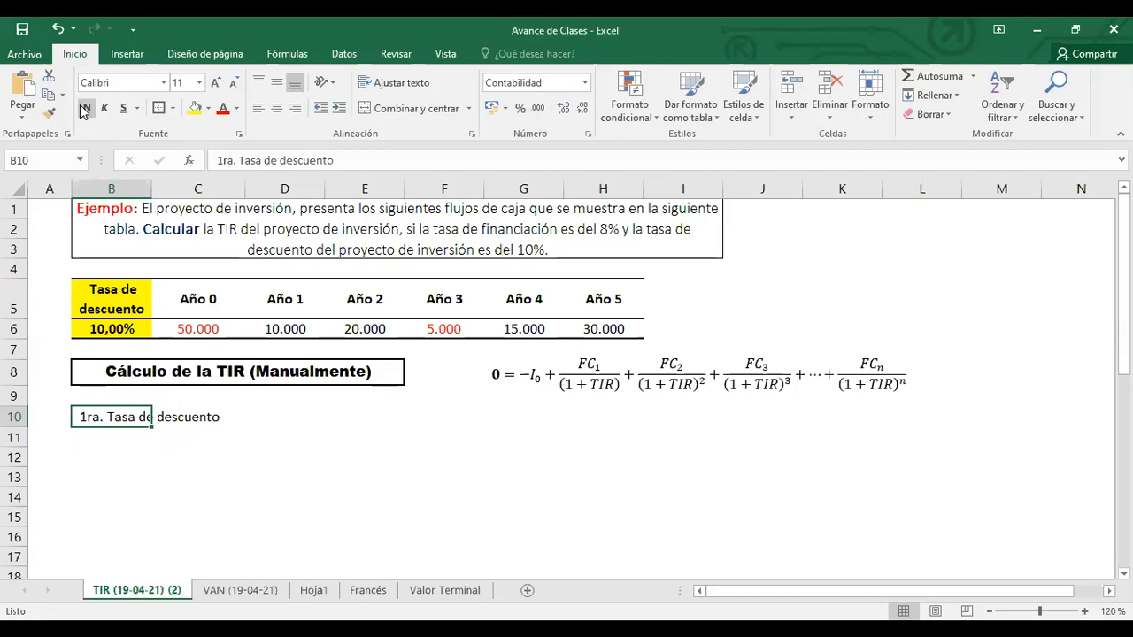
{"action": "left_click_drag", "start_coordinate": [116, 416], "coordinate": [237, 416]}
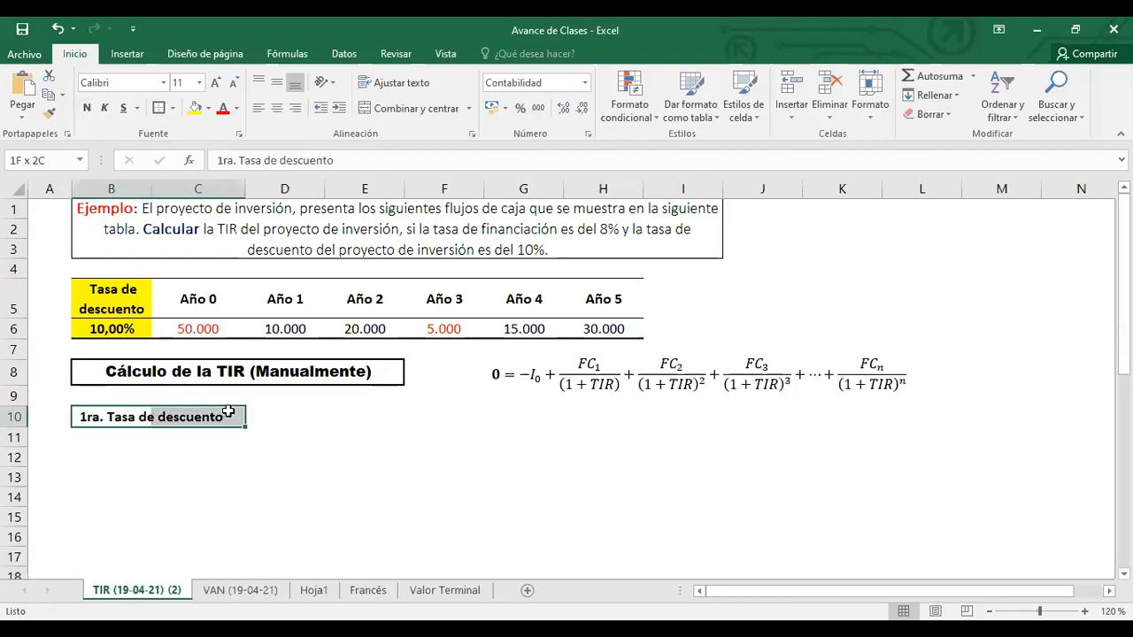
{"action": "left_click", "coordinate": [159, 107]}
{"action": "left_click", "coordinate": [322, 533]}
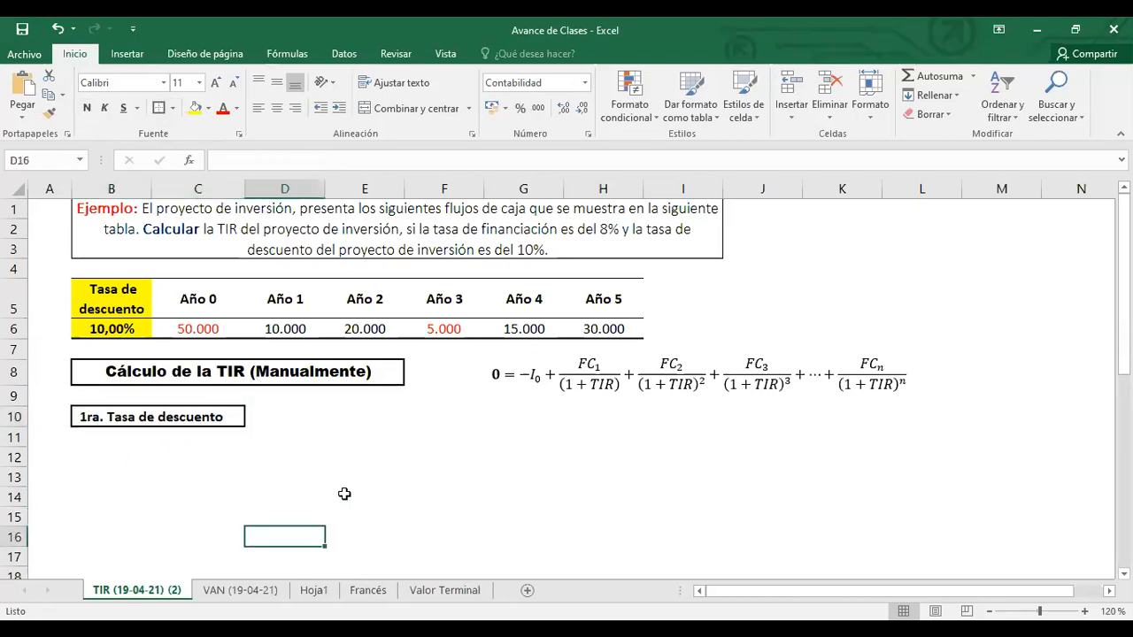
Change the font color of the first discount rate label in B10:C10 to standard blue.
{"action": "left_click_drag", "start_coordinate": [85, 416], "coordinate": [212, 423]}
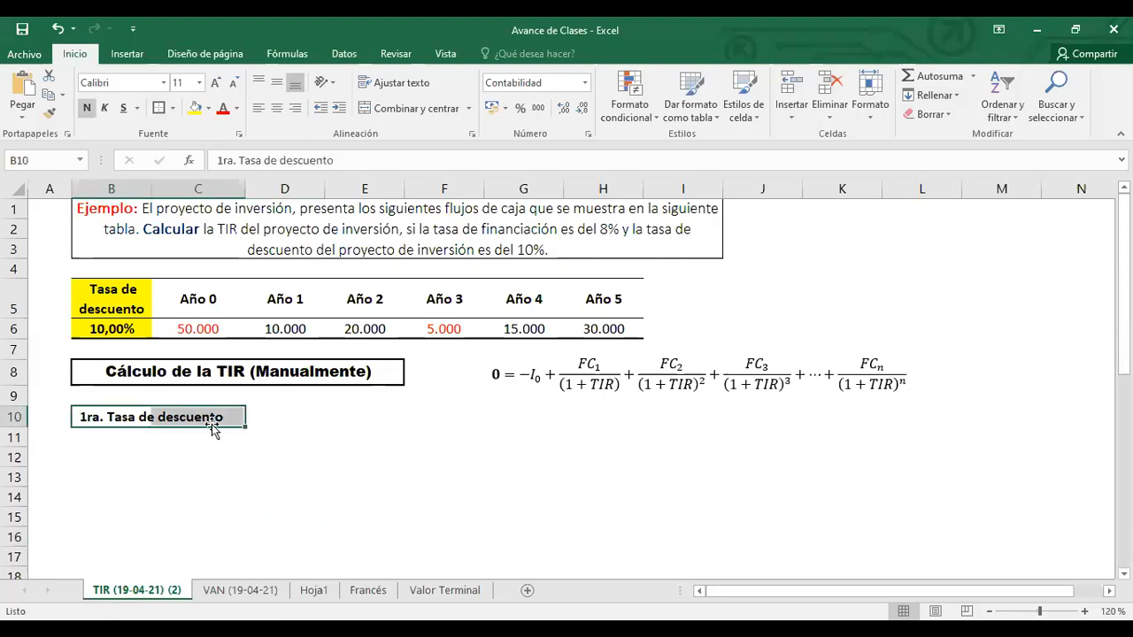
{"action": "left_click", "coordinate": [236, 108]}
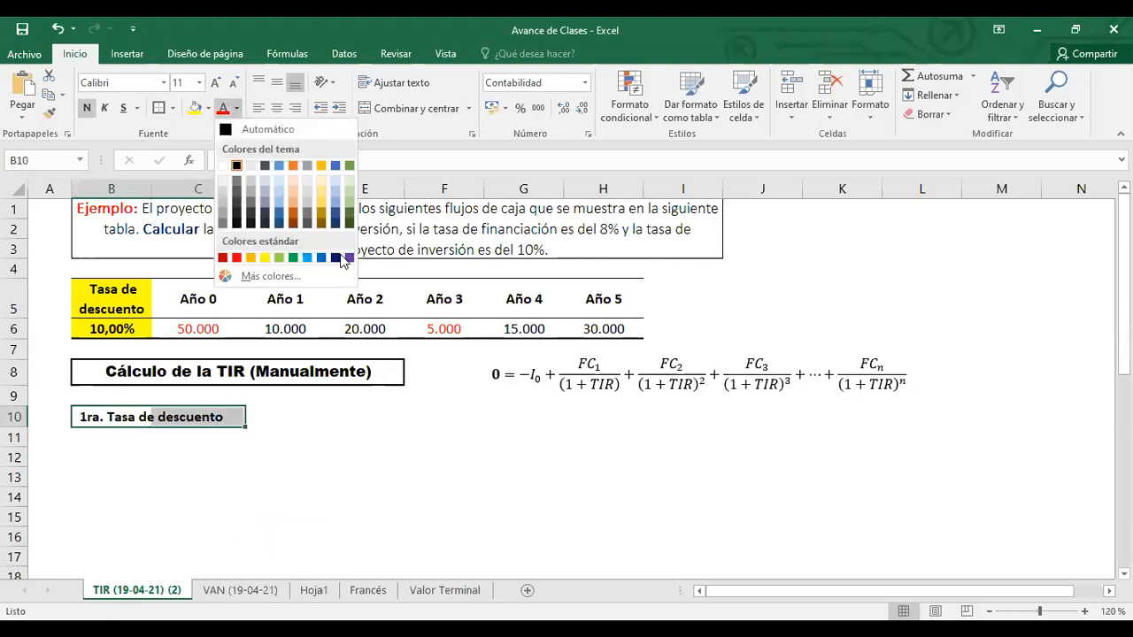
{"action": "left_click", "coordinate": [321, 258]}
Enter the label "TIRx" in cell B12.
{"action": "left_click", "coordinate": [109, 442]}
{"action": "left_click", "coordinate": [113, 455]}
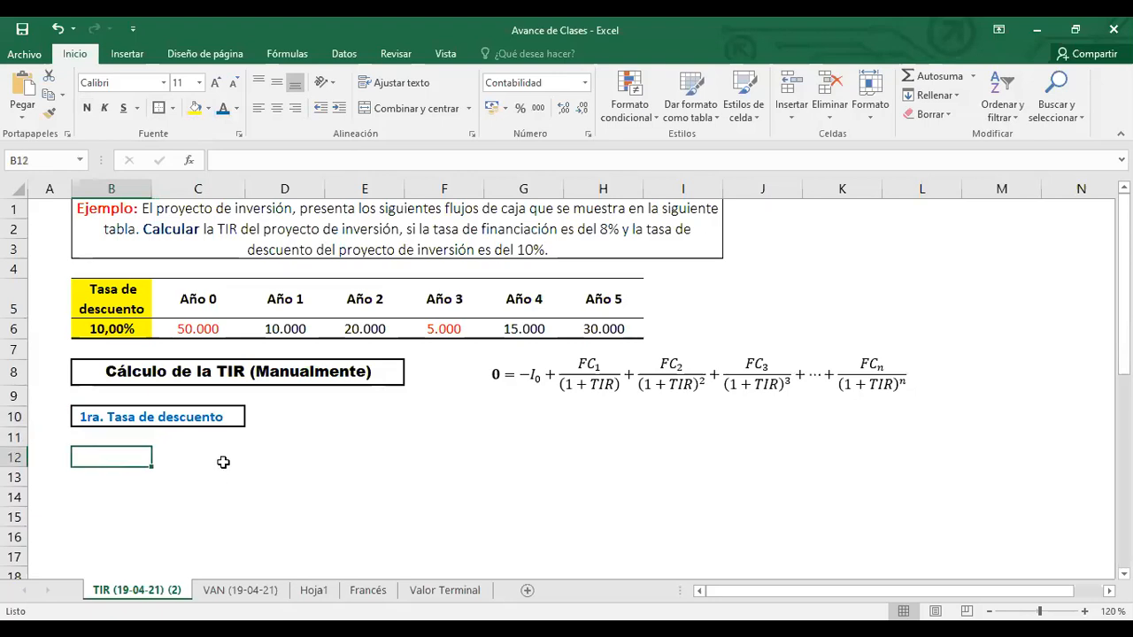
{"action": "type", "text": "T"}
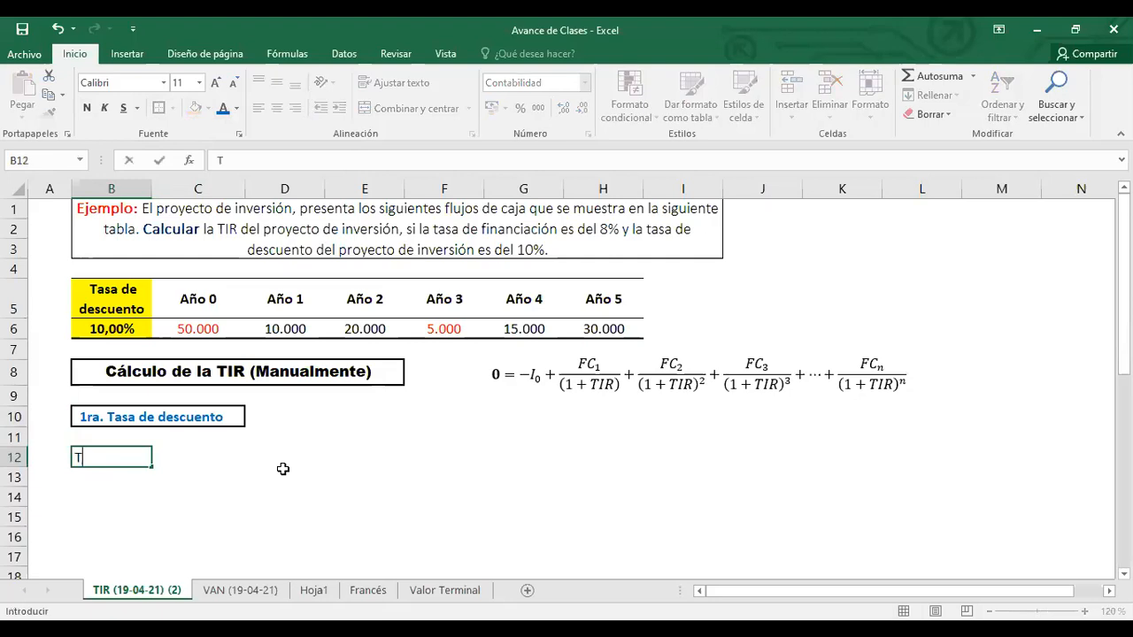
{"action": "type", "text": "IR 1"}
{"action": "key", "text": "BackSpace"}
{"action": "key", "text": "BackSpace"}
{"action": "type", "text": "x"}
{"action": "key", "text": "Return"}
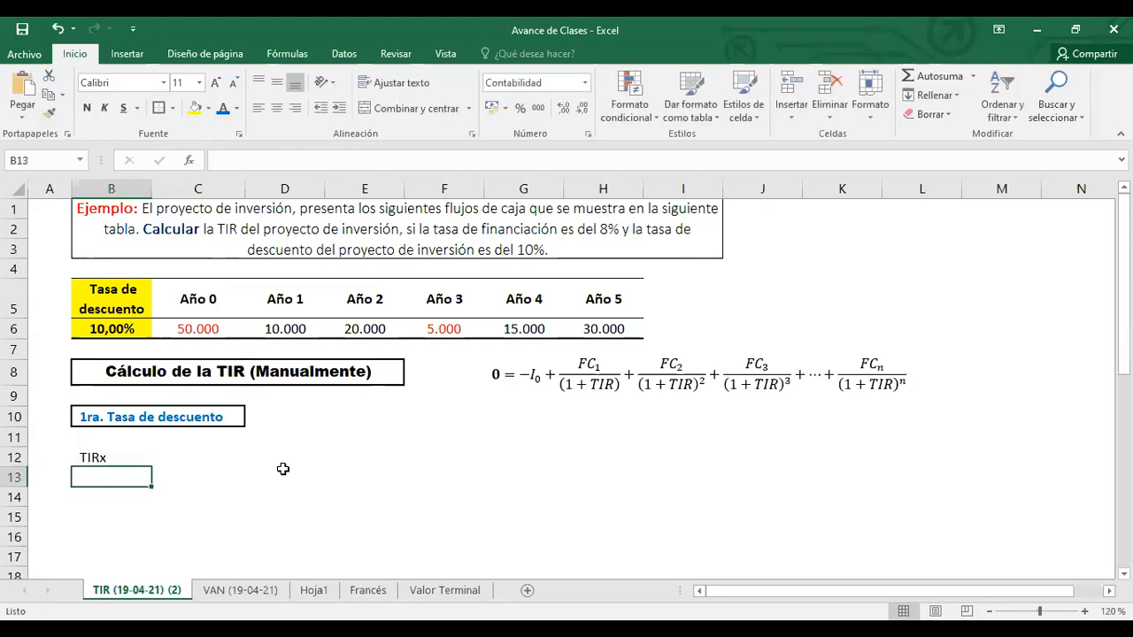
Make the TIRx label and the adjacent value cell, B12:C12, bold.
{"action": "left_click", "coordinate": [199, 457]}
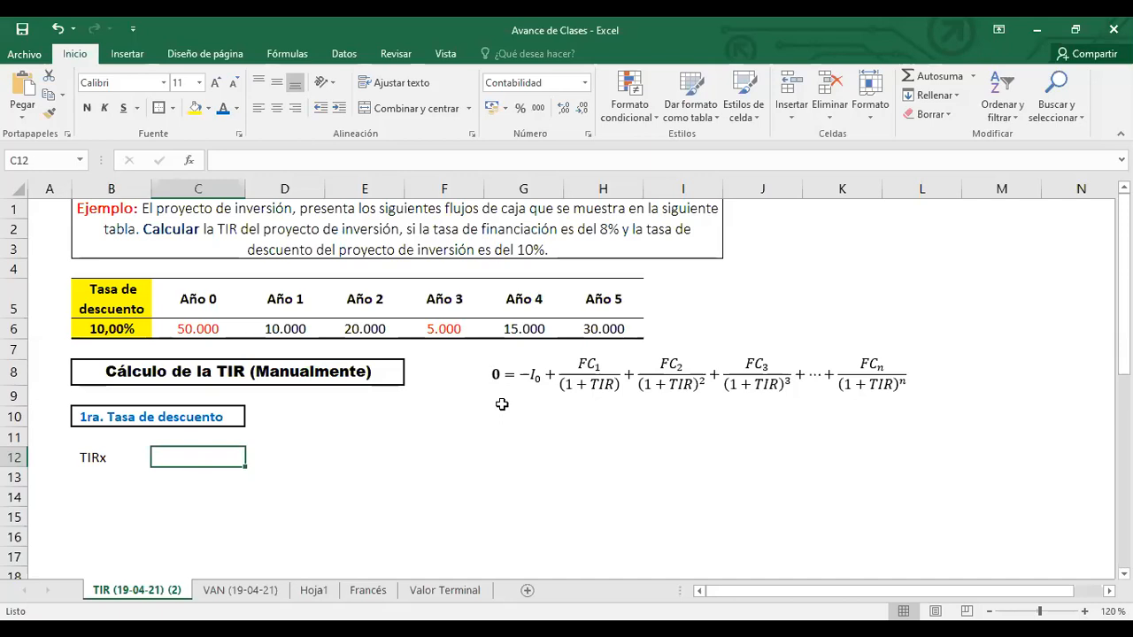
{"action": "left_click_drag", "start_coordinate": [96, 458], "coordinate": [217, 457]}
{"action": "key", "text": "ctrl+n"}
{"action": "left_click", "coordinate": [241, 492]}
Enter 9% as the TIRx trial rate in cell C12 and center it.
{"action": "left_click", "coordinate": [202, 460]}
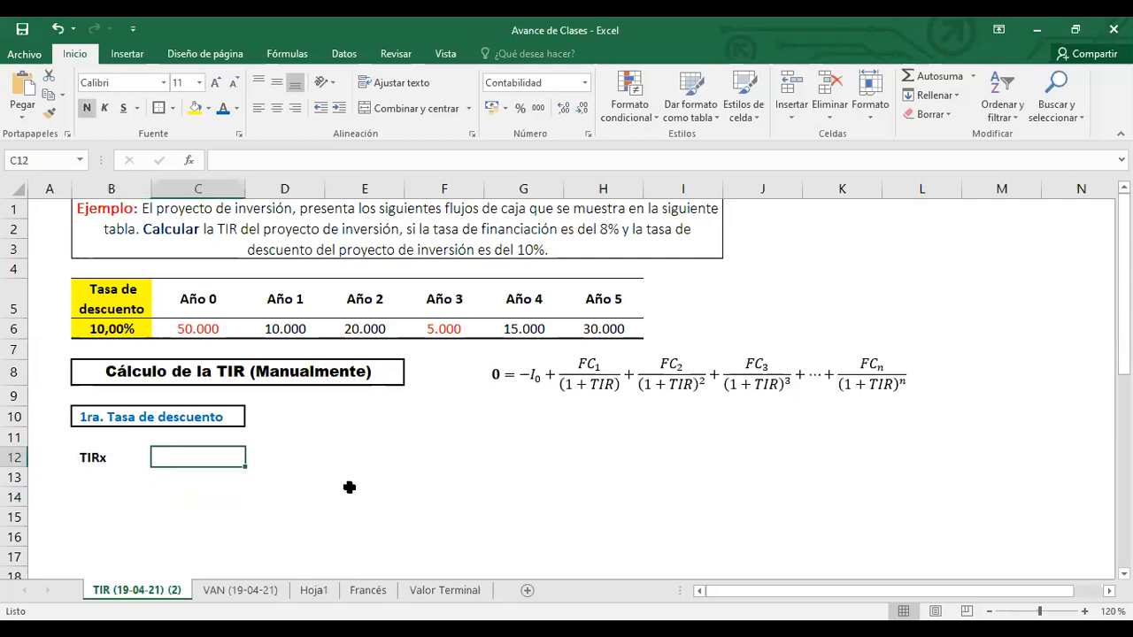
{"action": "type", "text": "95"}
{"action": "key", "text": "Return"}
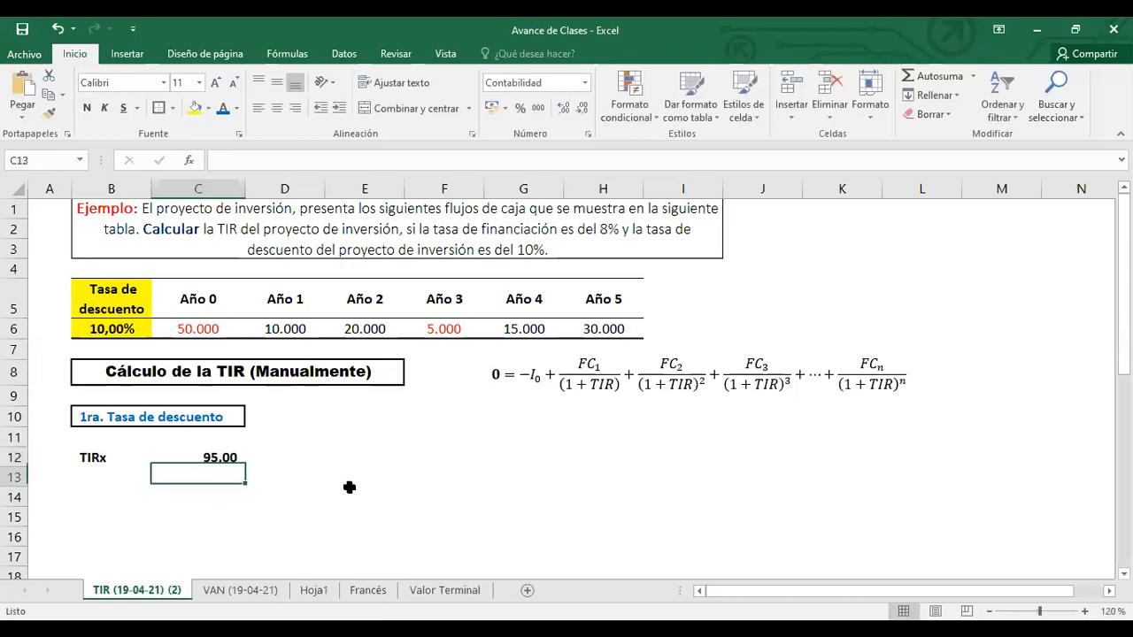
{"action": "key", "text": "Up"}
{"action": "type", "text": "9%"}
{"action": "key", "text": "Return"}
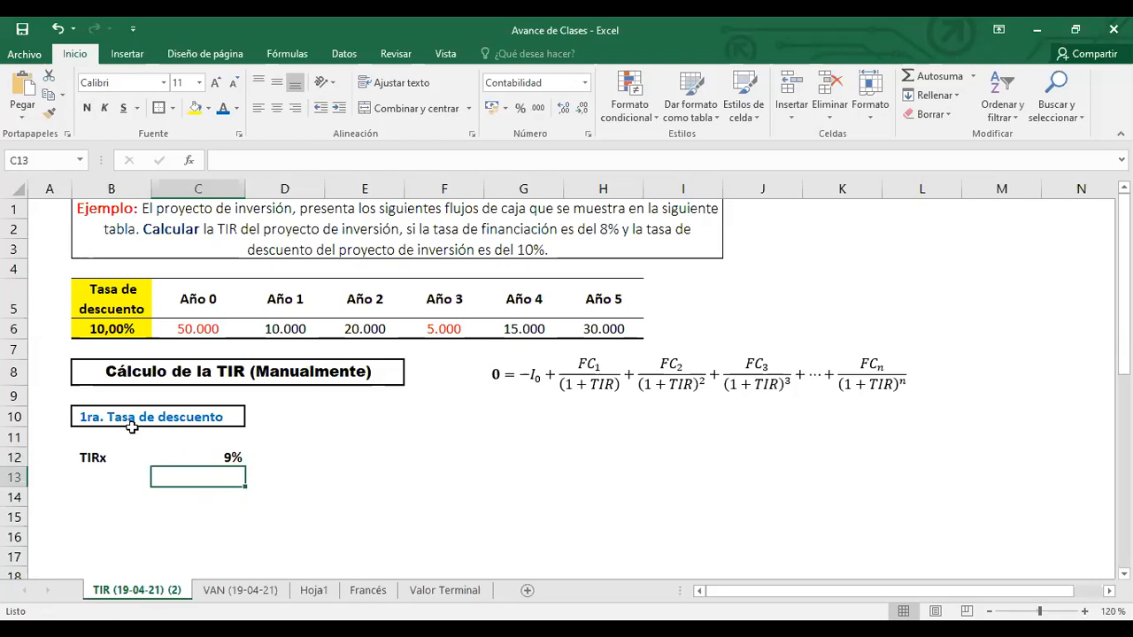
{"action": "left_click", "coordinate": [193, 456]}
{"action": "left_click", "coordinate": [279, 109]}
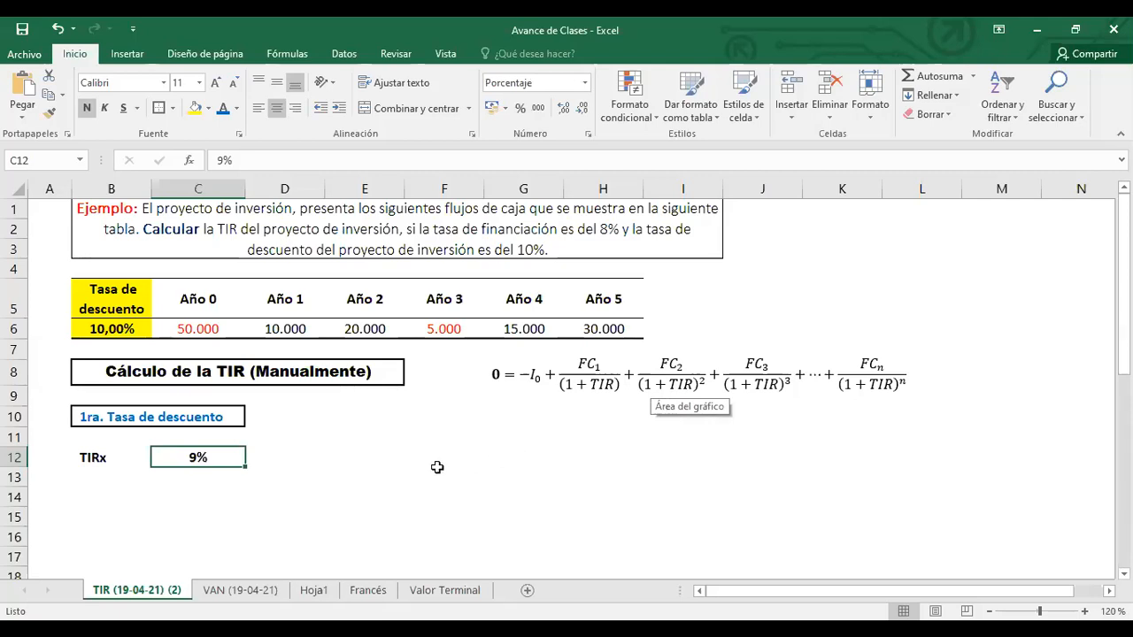
{"action": "left_click", "coordinate": [371, 451]}
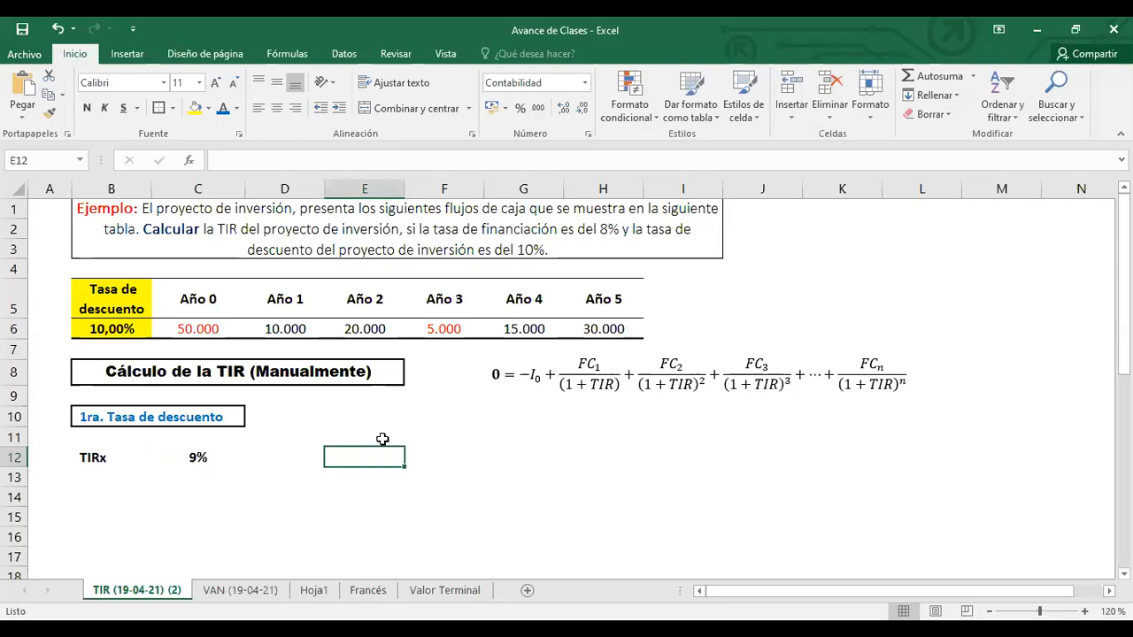
Number the years above the cash flow table by entering 1 to 5 in cells D4 to H4.
{"action": "left_click", "coordinate": [200, 271]}
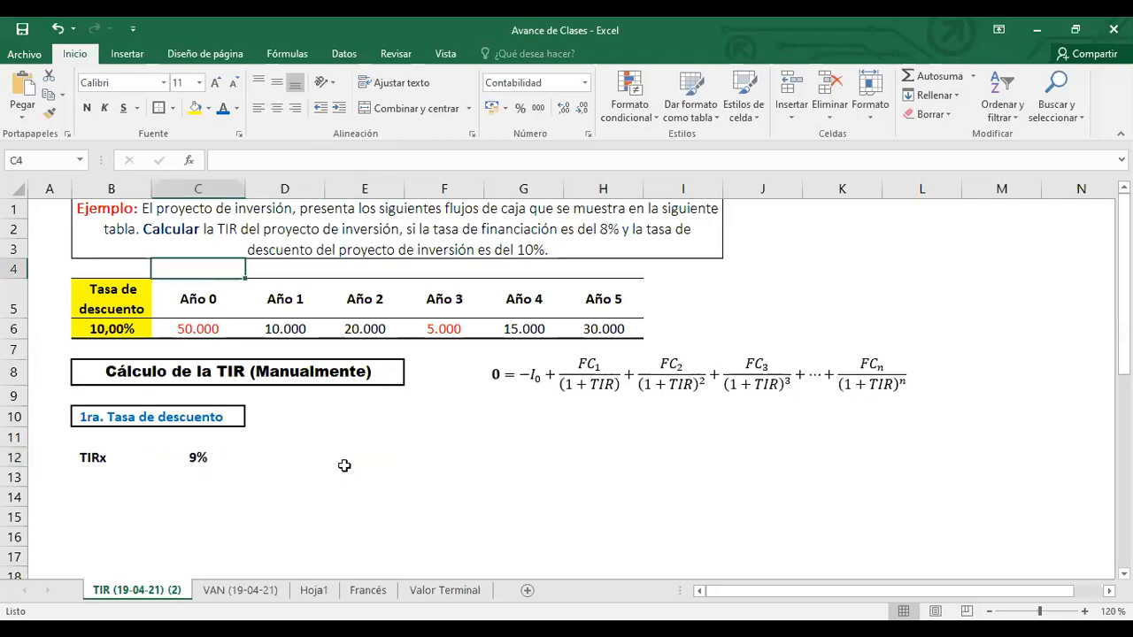
{"action": "key", "text": "Right"}
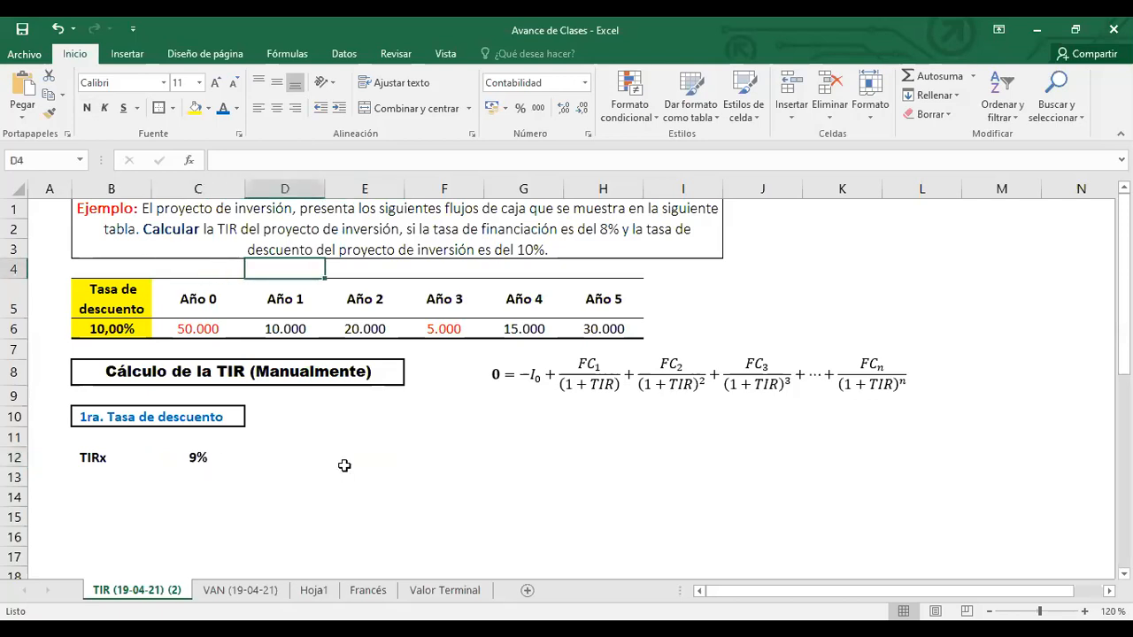
{"action": "type", "text": "1"}
{"action": "key", "text": "Right"}
{"action": "key", "text": "Right"}
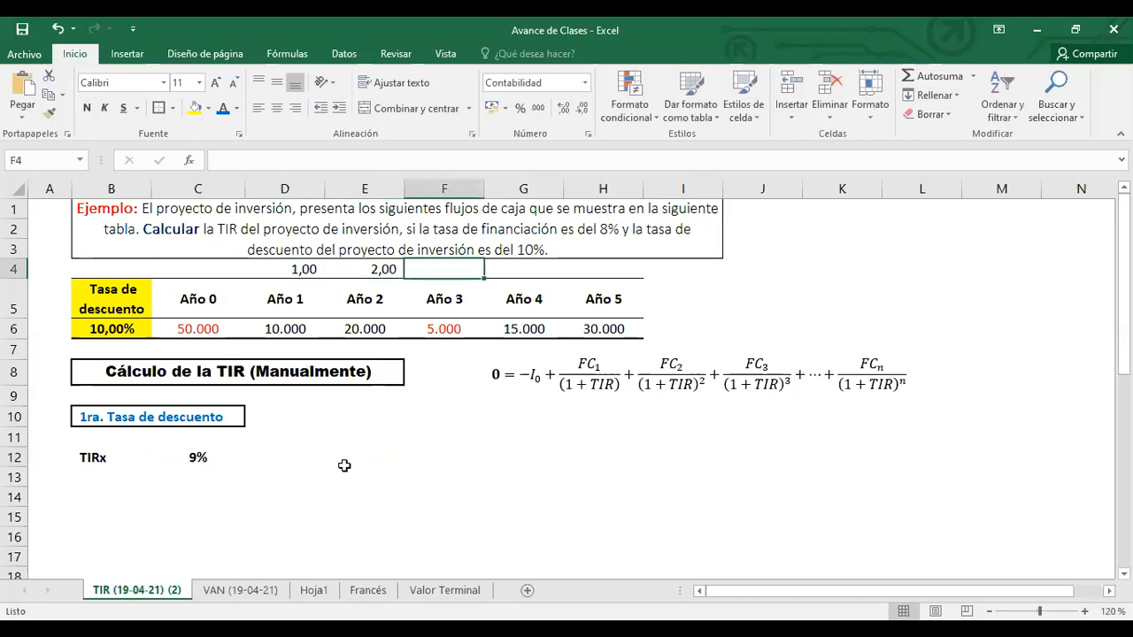
{"action": "type", "text": "3"}
{"action": "key", "text": "Right"}
{"action": "type", "text": "4"}
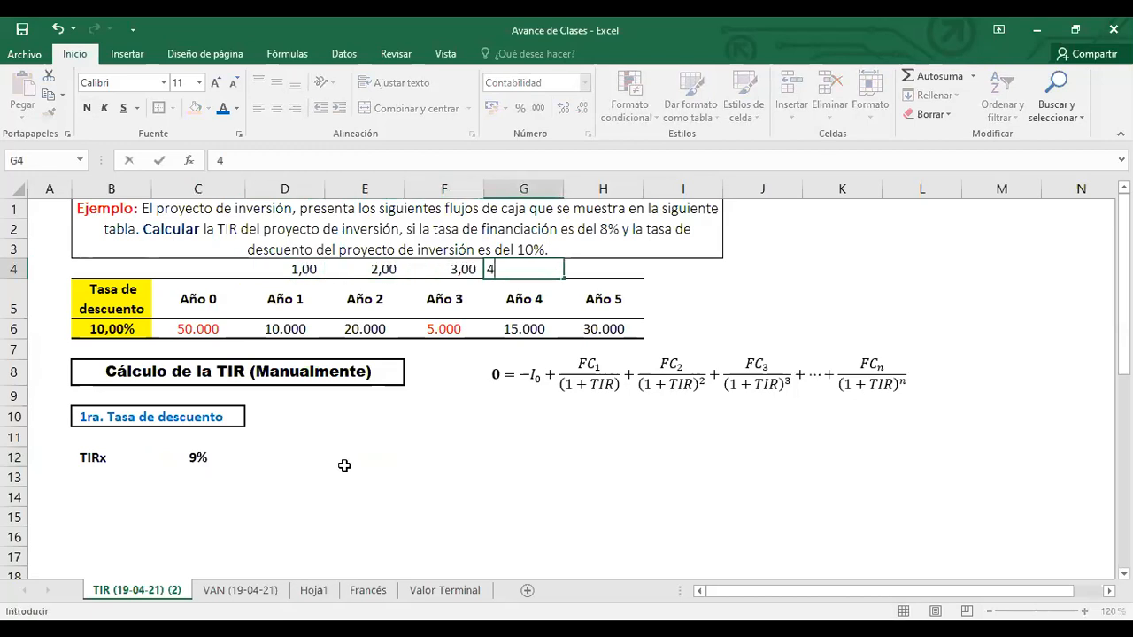
{"action": "key", "text": "Right"}
{"action": "type", "text": "5"}
{"action": "key", "text": "Return"}
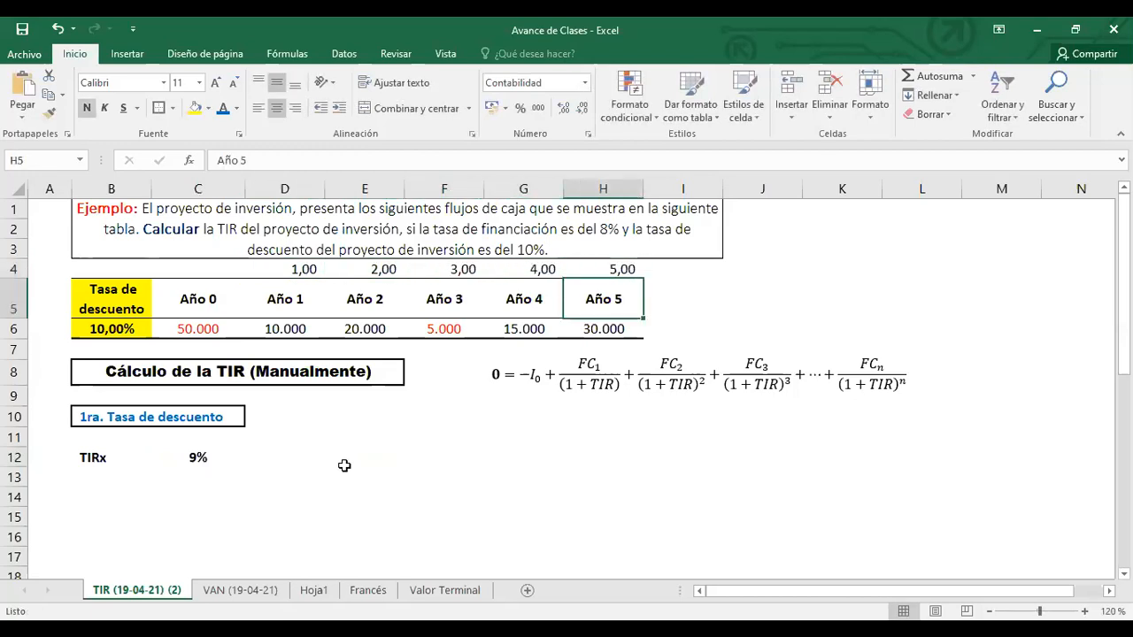
Format the year numbers in D4:H4 as centered, bold values in the Número category without decimals.
{"action": "left_click", "coordinate": [289, 268]}
{"action": "left_click_drag", "start_coordinate": [288, 268], "coordinate": [641, 270]}
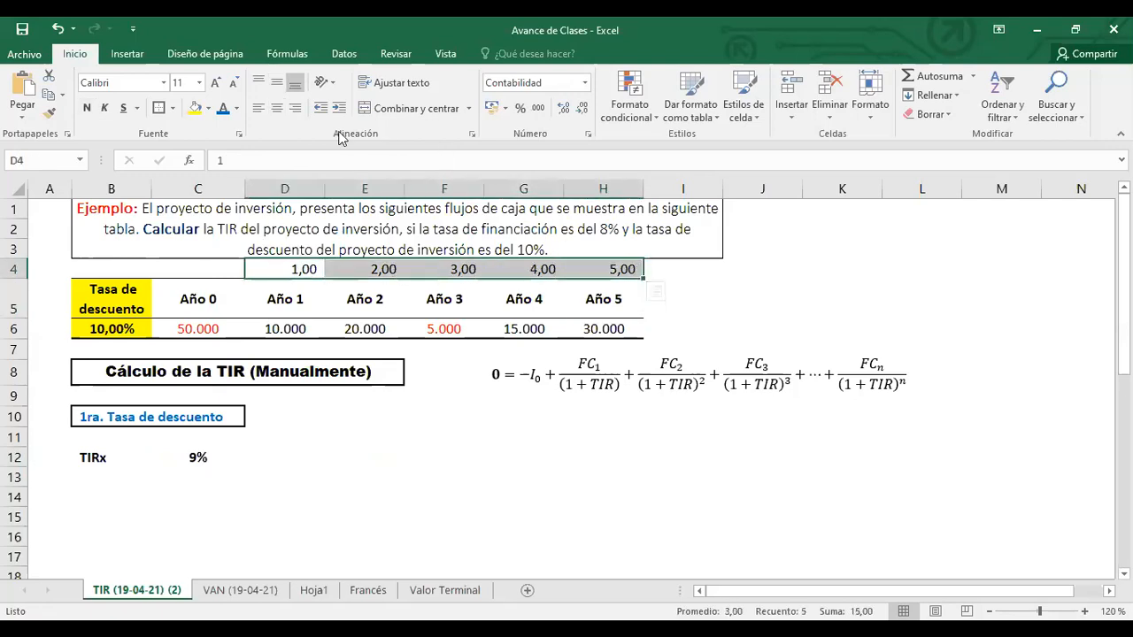
{"action": "left_click_drag", "start_coordinate": [274, 328], "coordinate": [579, 329]}
{"action": "left_click", "coordinate": [523, 457]}
{"action": "left_click_drag", "start_coordinate": [292, 268], "coordinate": [614, 266]}
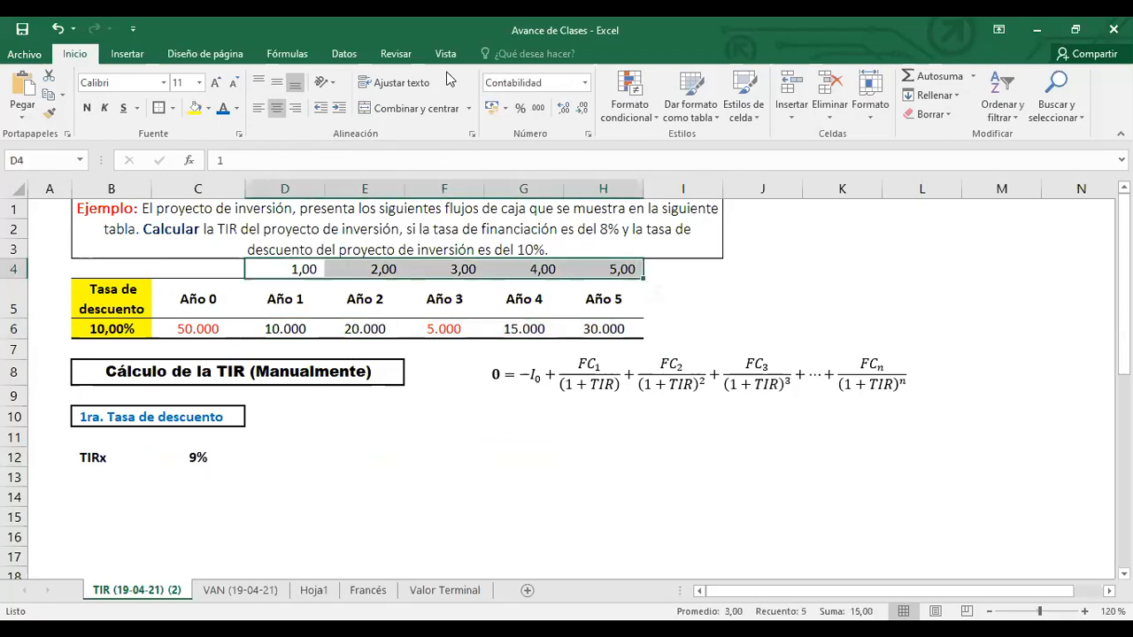
{"action": "left_click", "coordinate": [587, 86]}
{"action": "left_click", "coordinate": [551, 470]}
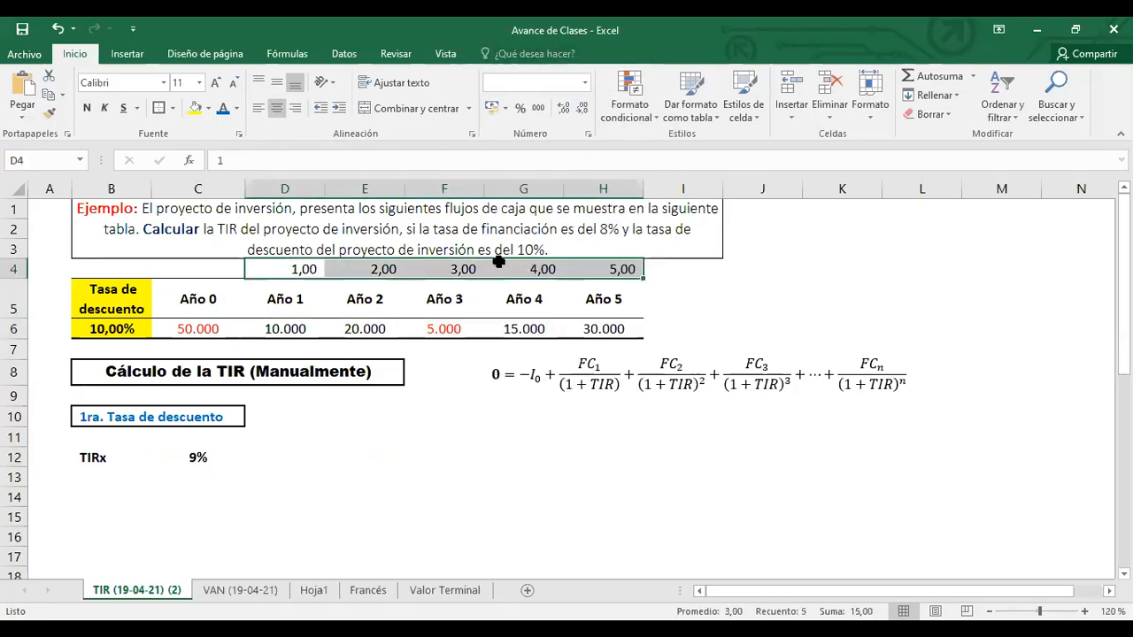
{"action": "left_click", "coordinate": [405, 188]}
{"action": "left_click", "coordinate": [524, 276]}
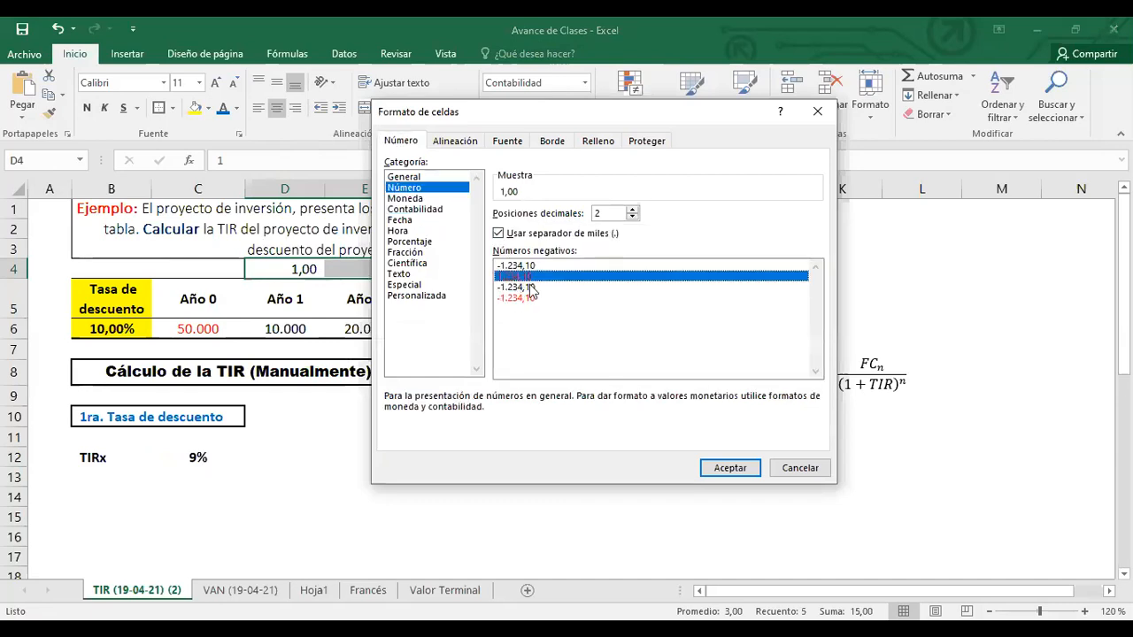
{"action": "left_click", "coordinate": [726, 469]}
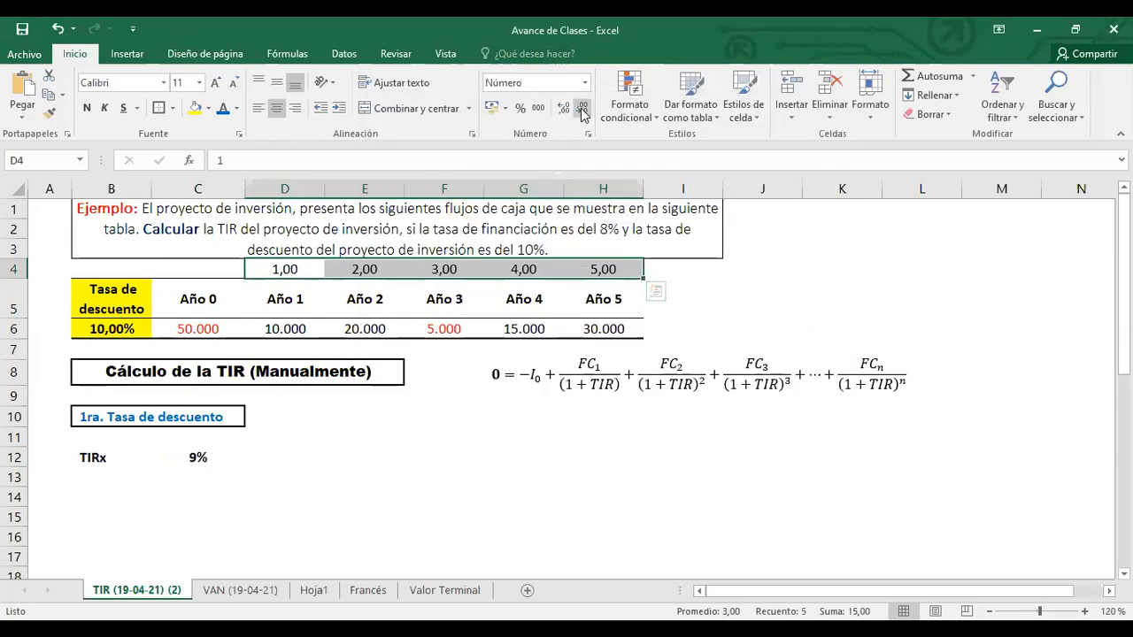
{"action": "double_click", "coordinate": [583, 110]}
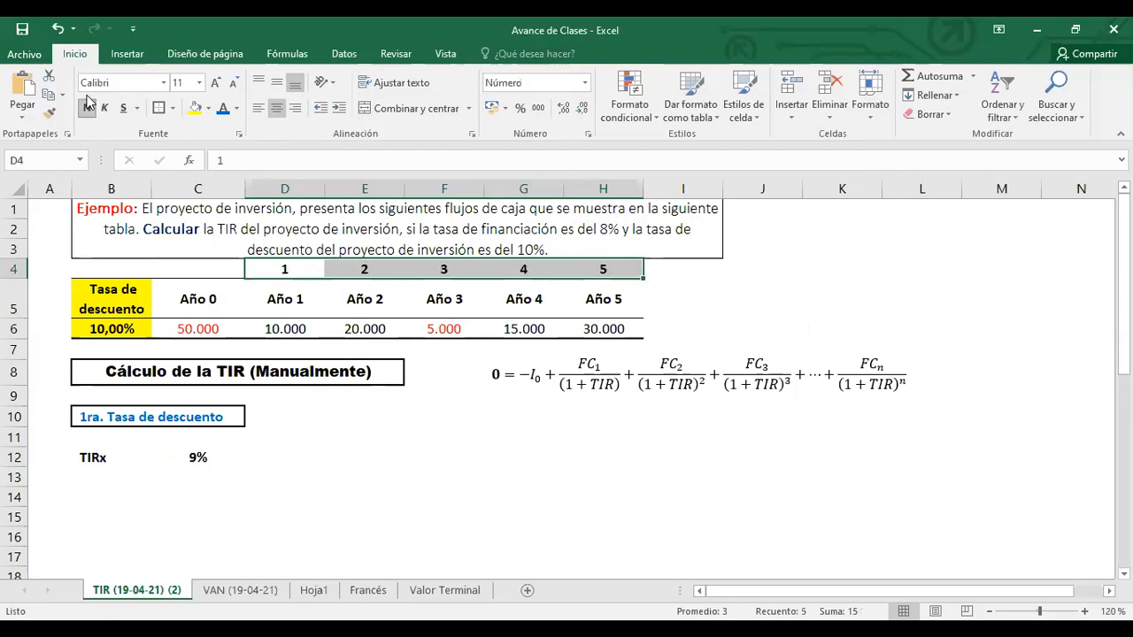
Change the font color of the year numbers in D4:H4 to red.
{"action": "left_click", "coordinate": [239, 113]}
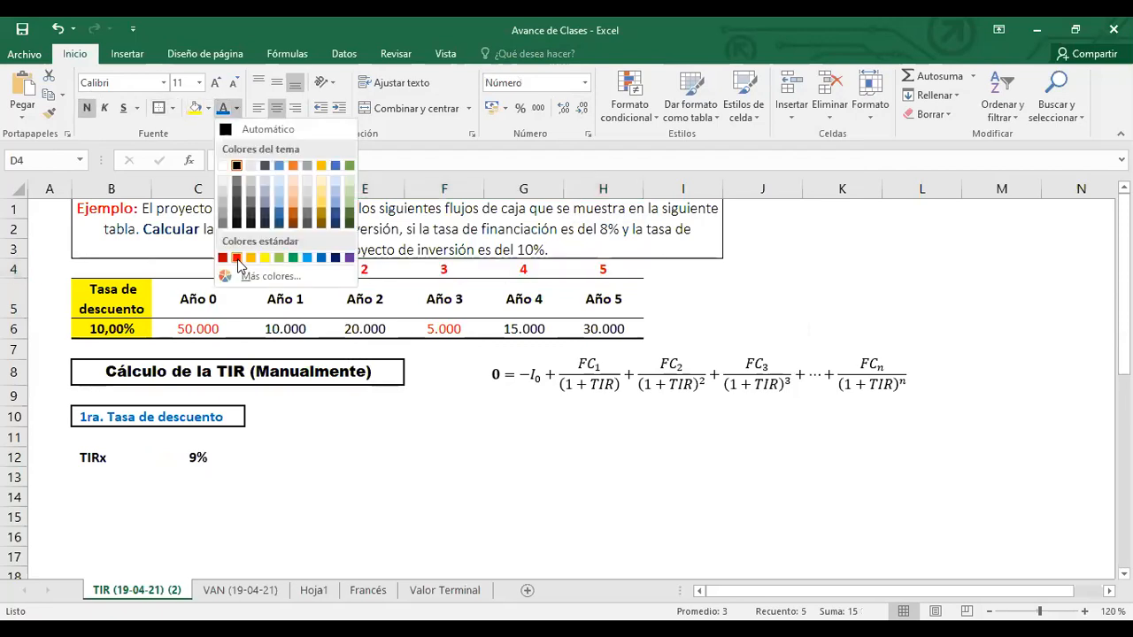
{"action": "left_click", "coordinate": [237, 257]}
{"action": "left_click", "coordinate": [443, 516]}
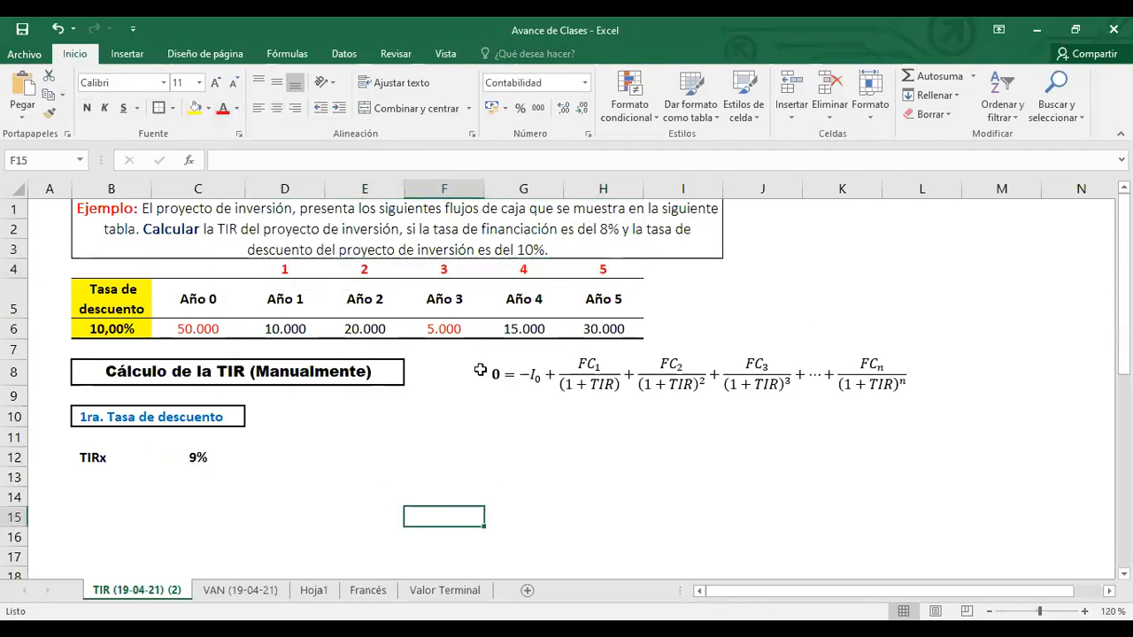
Copy the TIR equation box and paste the duplicate at cell G10, below the original.
{"action": "left_click_drag", "start_coordinate": [480, 351], "coordinate": [890, 396]}
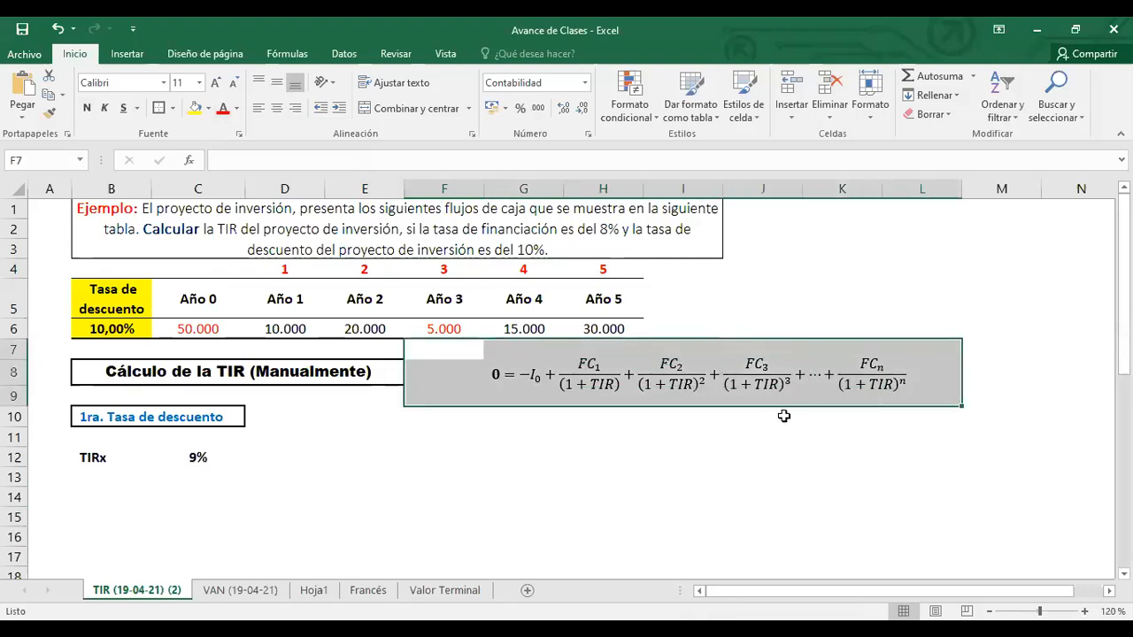
{"action": "left_click", "coordinate": [718, 448]}
{"action": "left_click", "coordinate": [654, 372]}
{"action": "left_click", "coordinate": [634, 356]}
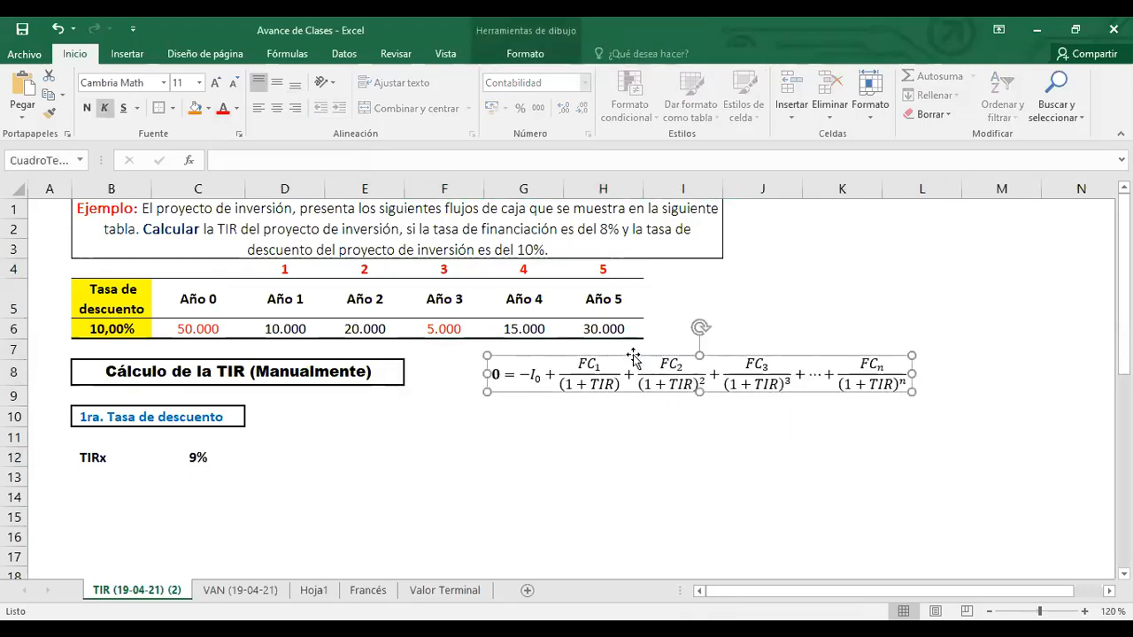
{"action": "key", "text": "ctrl+c"}
{"action": "left_click", "coordinate": [518, 426]}
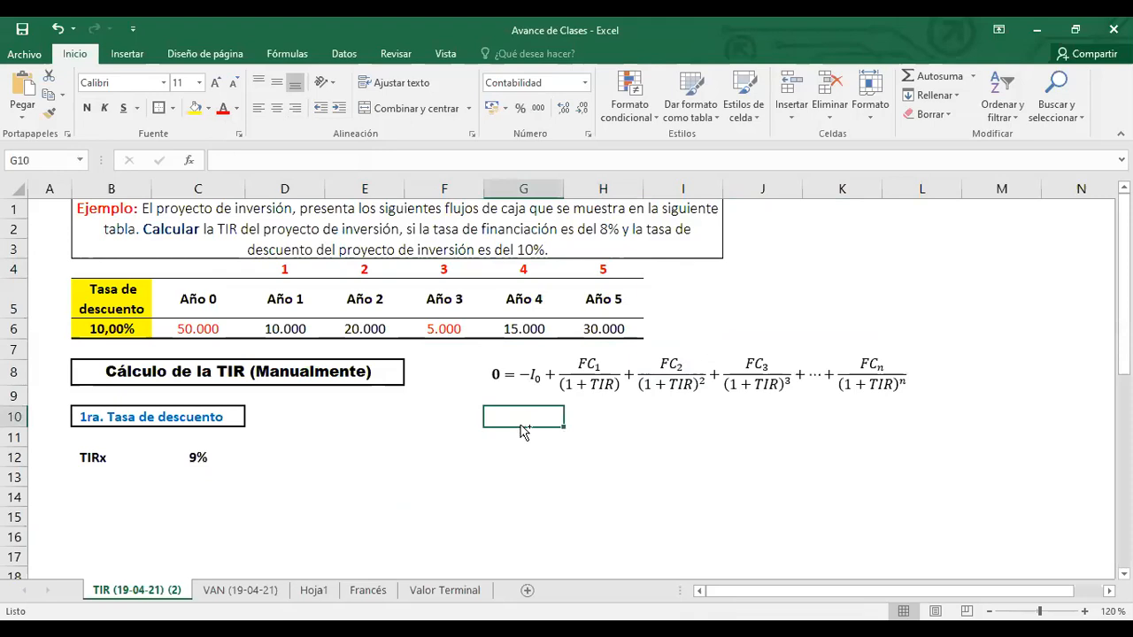
{"action": "key", "text": "ctrl+v"}
Replace the initial investment I0 with 50.000 in the copied TIR equation.
{"action": "double_click", "coordinate": [530, 424]}
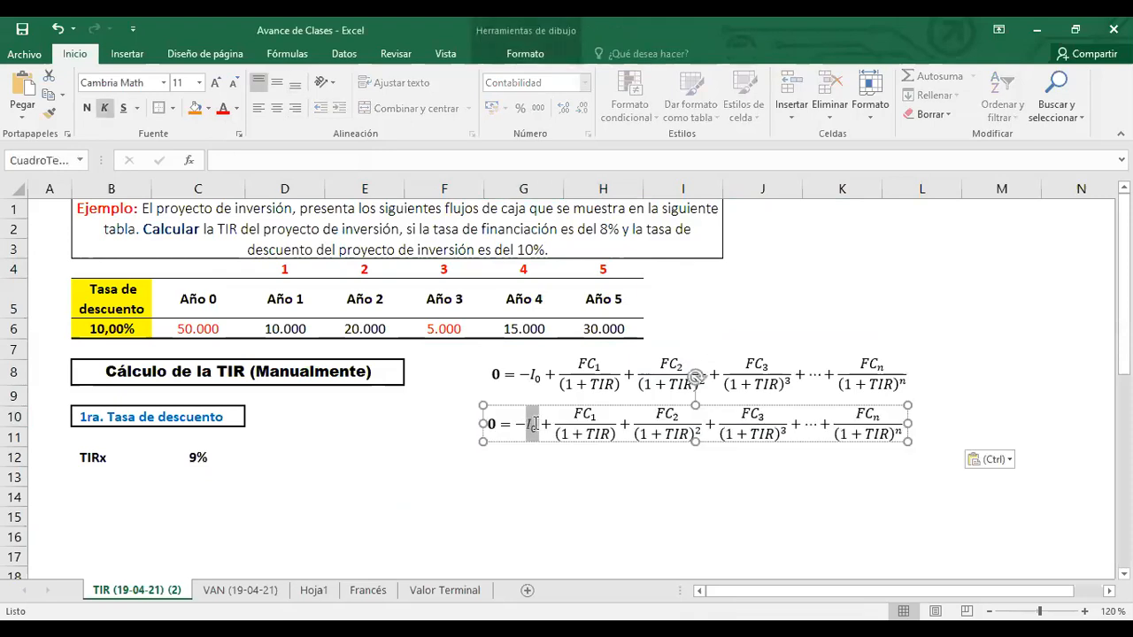
{"action": "type", "text": "50.000"}
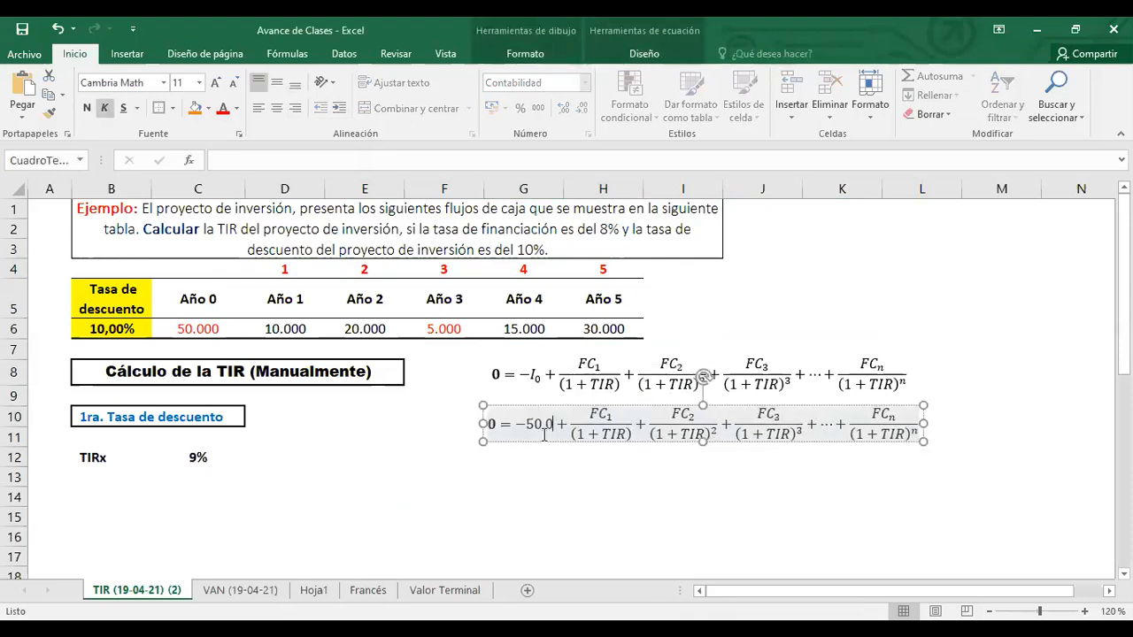
{"action": "key", "text": "BackSpace"}
{"action": "key", "text": "BackSpace"}
{"action": "key", "text": "BackSpace"}
{"action": "key", "text": "BackSpace"}
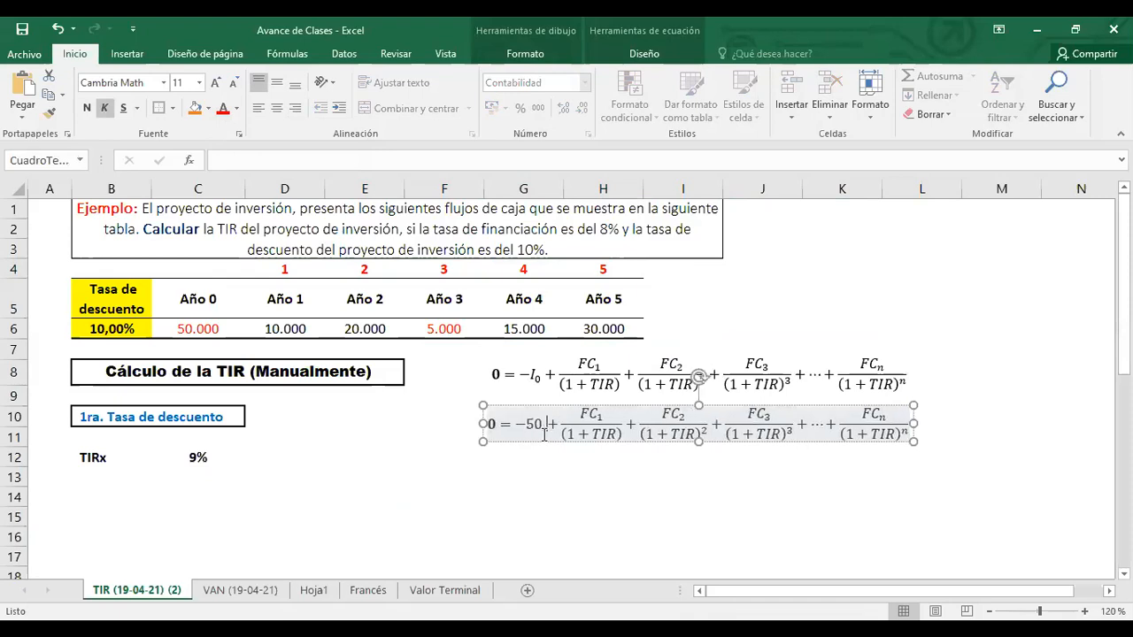
{"action": "type", "text": ".000"}
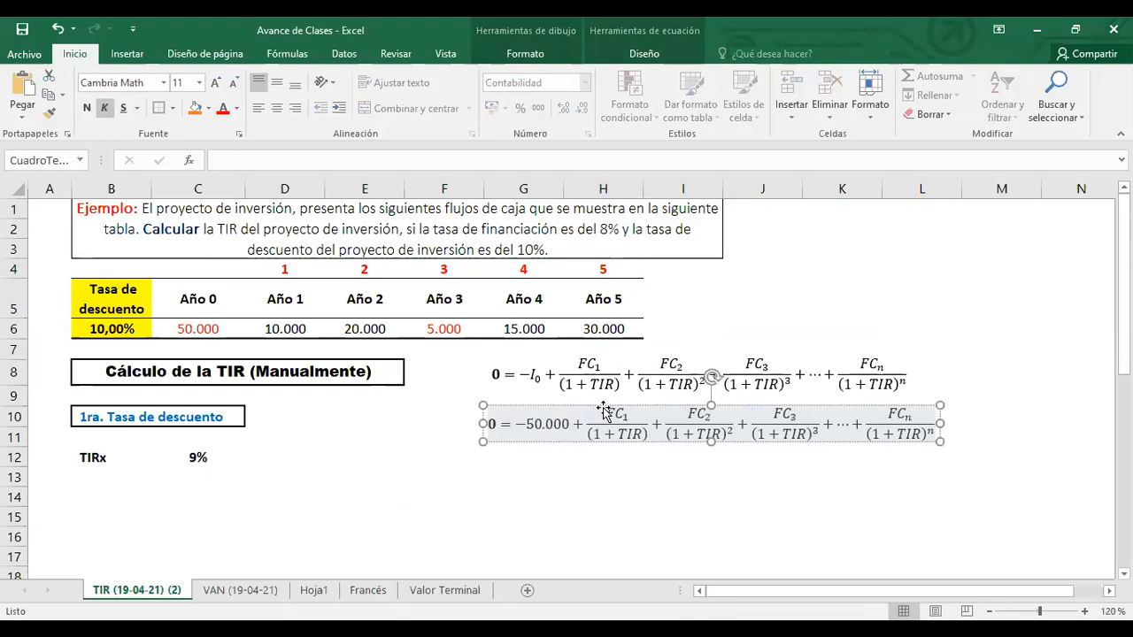
Fill the first fraction of the copied equation with 10.000 in place of FC1 and 0,09 in place of TIR.
{"action": "left_click_drag", "start_coordinate": [606, 415], "coordinate": [632, 418]}
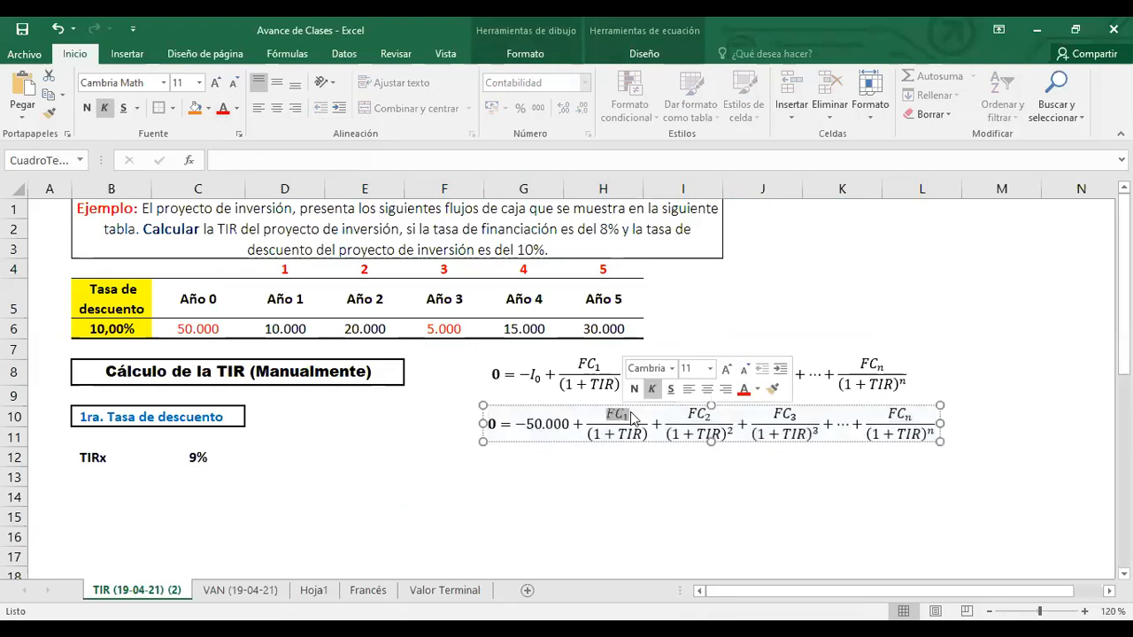
{"action": "type", "text": "10.000"}
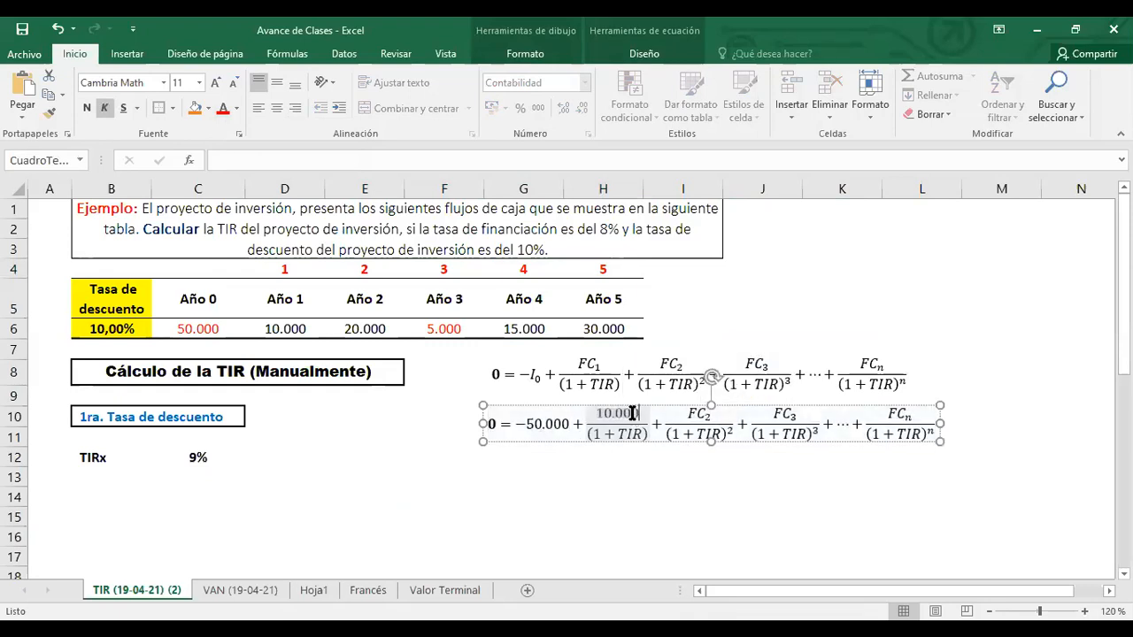
{"action": "left_click_drag", "start_coordinate": [619, 433], "coordinate": [644, 434]}
{"action": "type", "text": "0,09"}
Fill the second fraction of the copied equation with 20.000 in place of FC2 and 0.09 in place of TIR.
{"action": "double_click", "coordinate": [698, 413]}
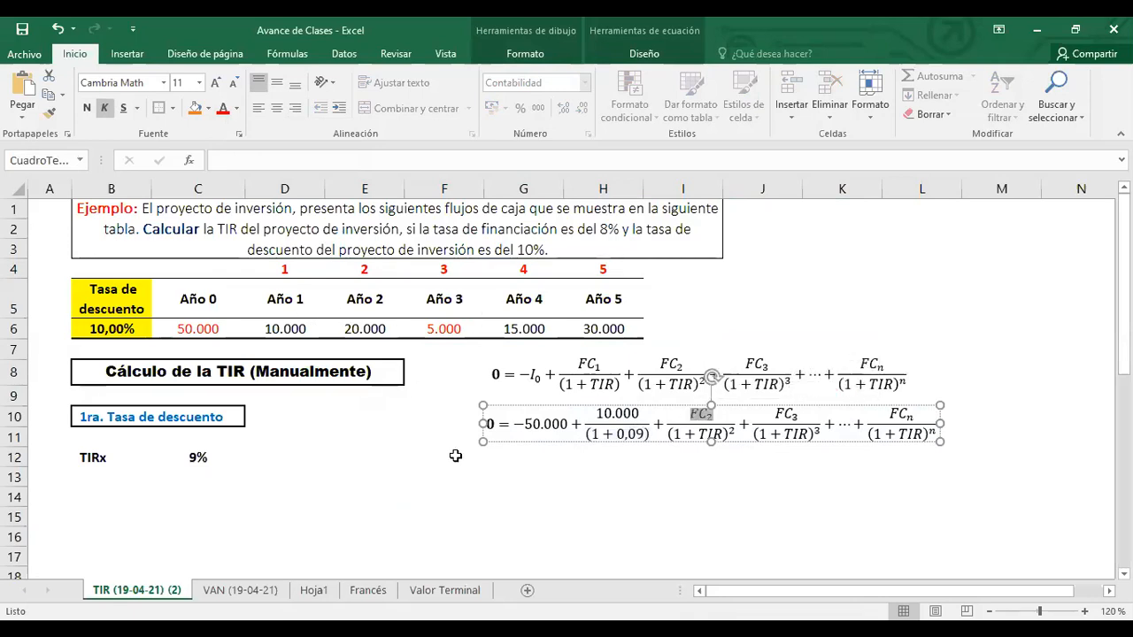
{"action": "type", "text": "20.000"}
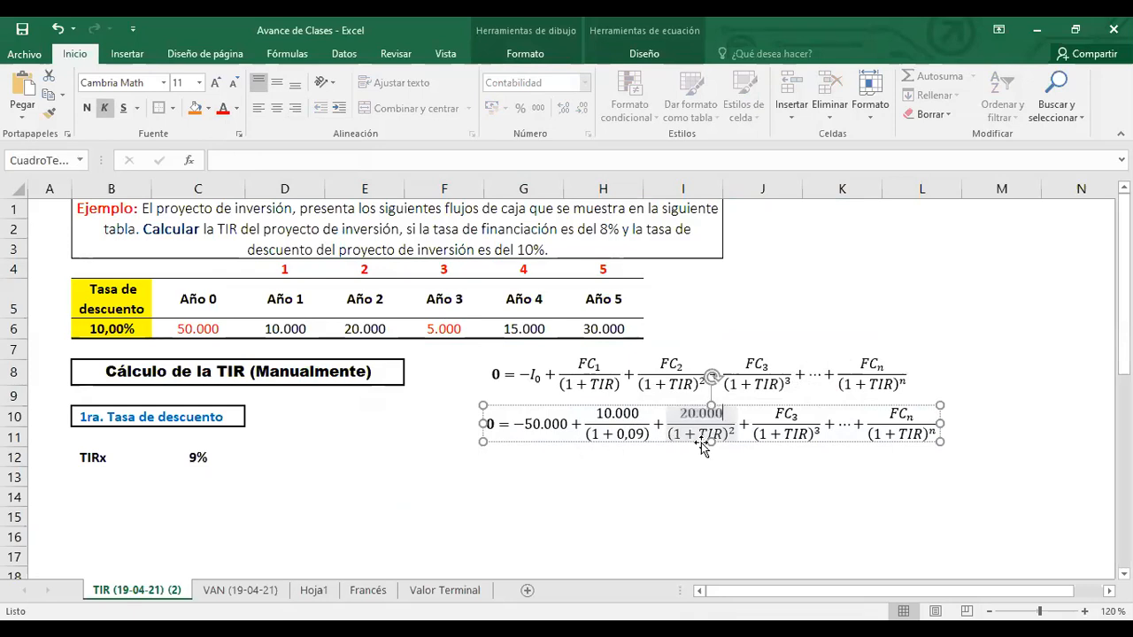
{"action": "left_click_drag", "start_coordinate": [700, 431], "coordinate": [715, 431]}
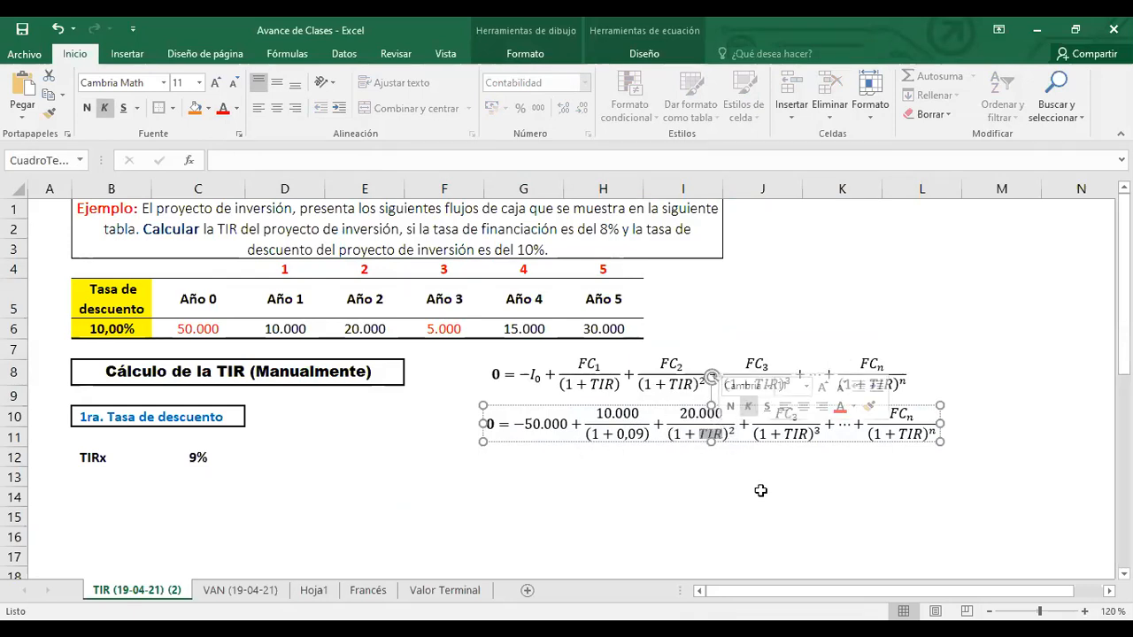
{"action": "type", "text": "0"}
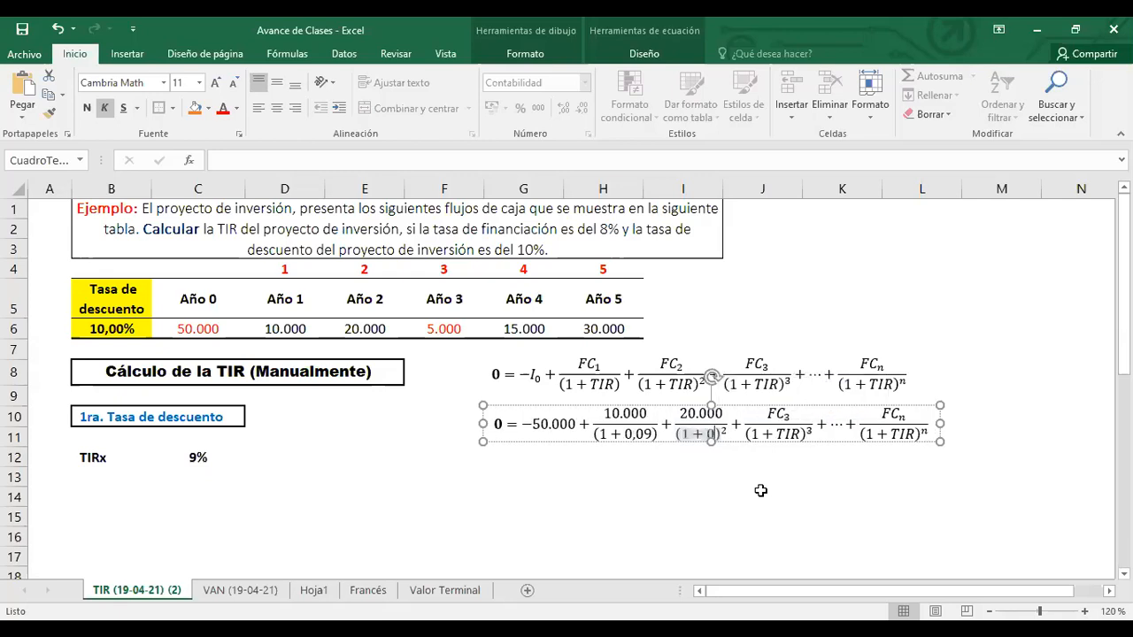
{"action": "type", "text": ",09"}
Fill the third fraction of the copied equation with 5.000 and 0.09, and change the plus sign before it to a minus.
{"action": "left_click_drag", "start_coordinate": [782, 413], "coordinate": [797, 413]}
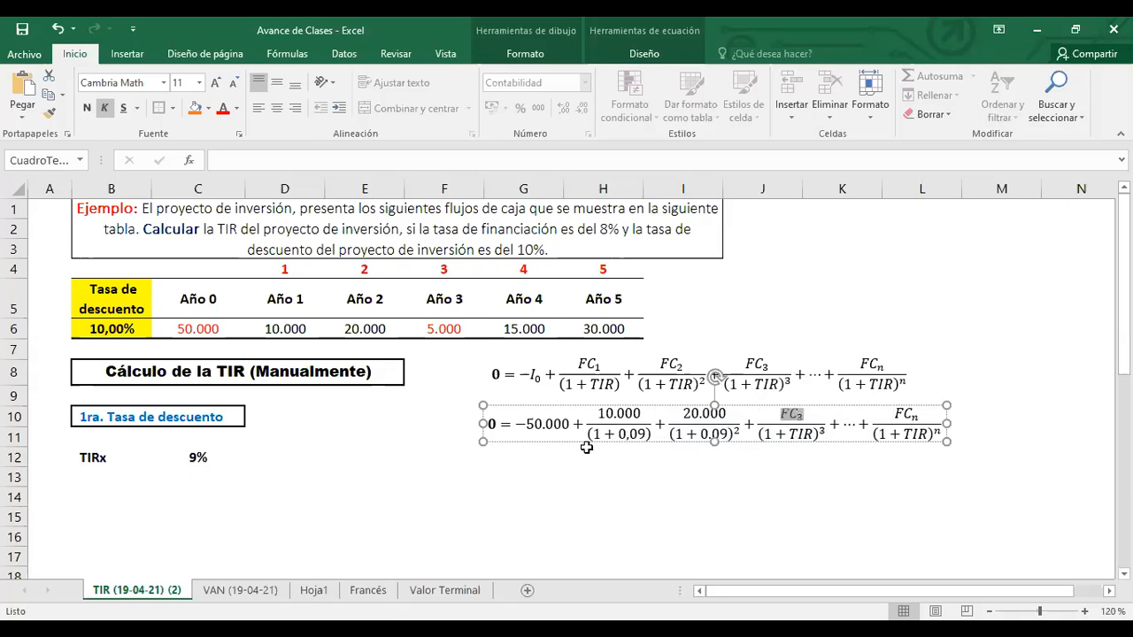
{"action": "type", "text": "5000"}
{"action": "key", "text": "BackSpace"}
{"action": "key", "text": "BackSpace"}
{"action": "key", "text": "BackSpace"}
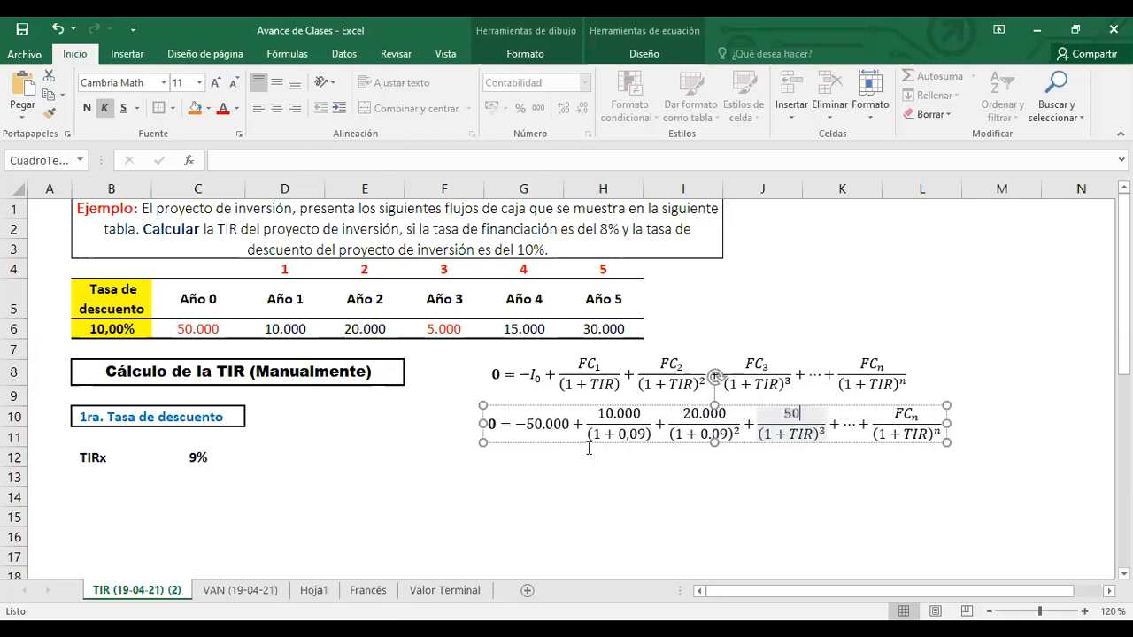
{"action": "type", "text": ".000"}
{"action": "double_click", "coordinate": [746, 420]}
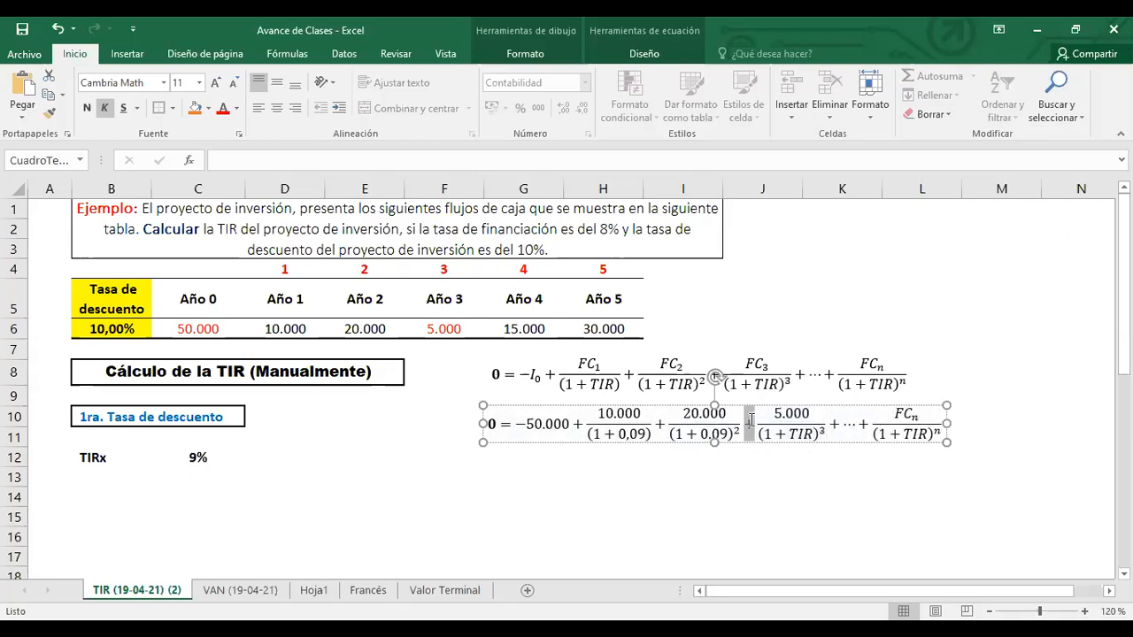
{"action": "type", "text": "-"}
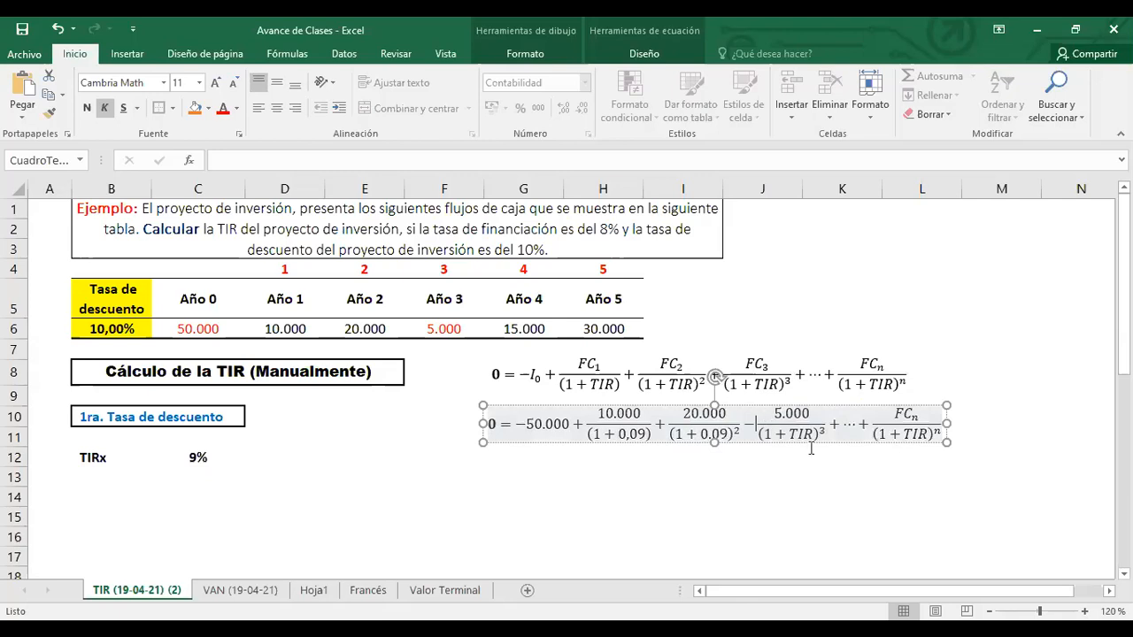
{"action": "double_click", "coordinate": [793, 433]}
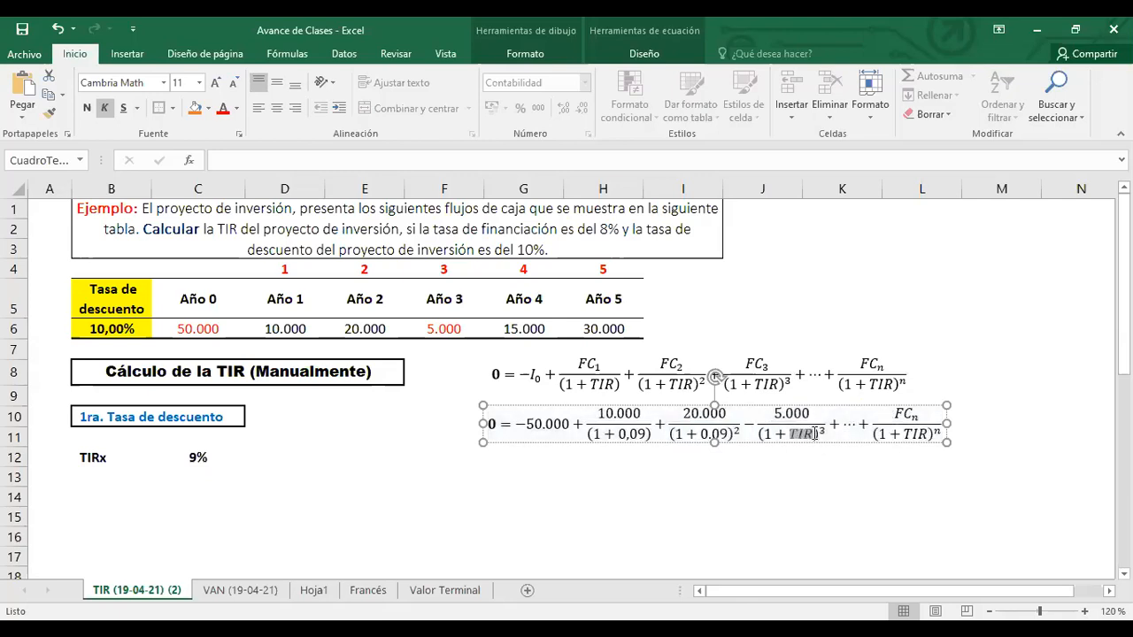
{"action": "type", "text": "0.09"}
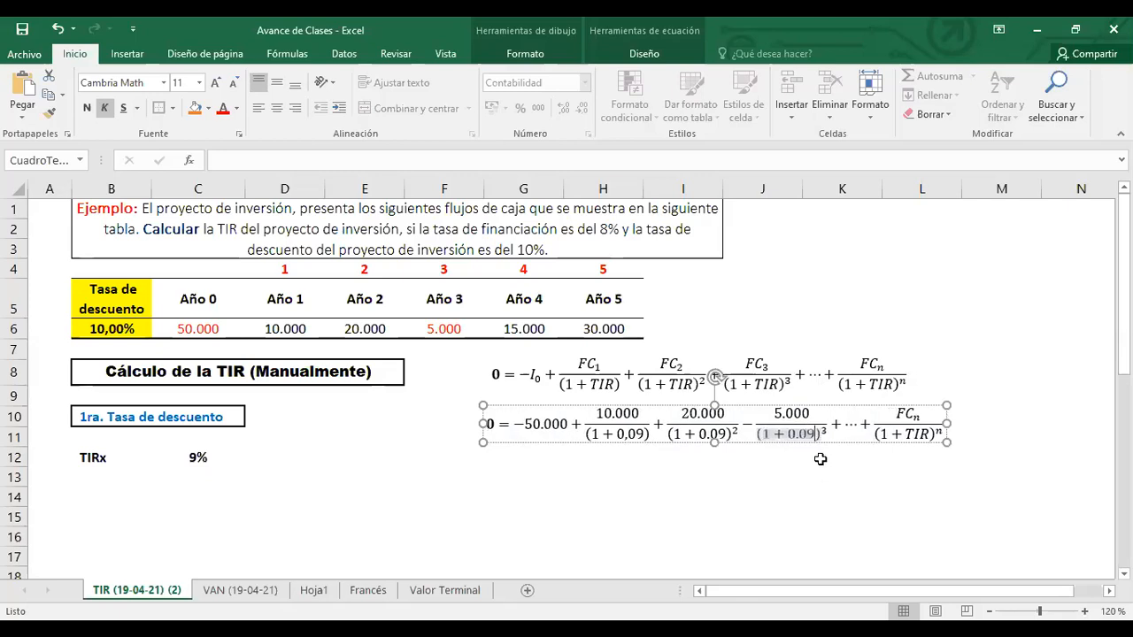
Replace the ellipsis in the copied equation with a duplicate of the third fraction, changing its numerator to 15.000 and exponent to 4.
{"action": "left_click_drag", "start_coordinate": [794, 429], "coordinate": [831, 435]}
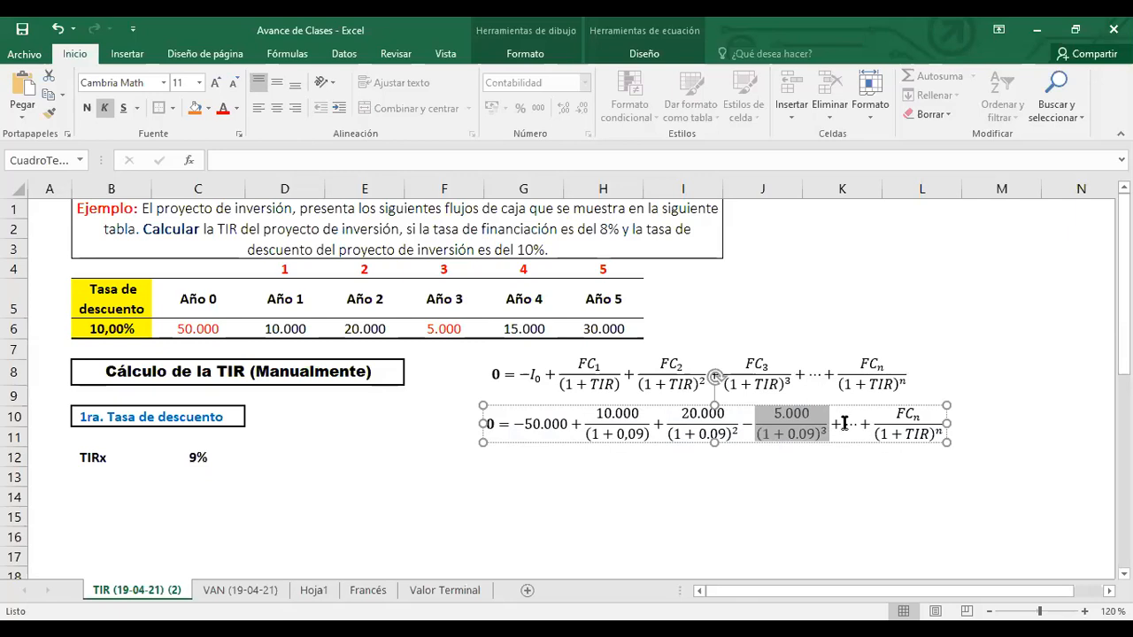
{"action": "left_click_drag", "start_coordinate": [844, 425], "coordinate": [855, 425]}
{"action": "key", "text": "ctrl+v"}
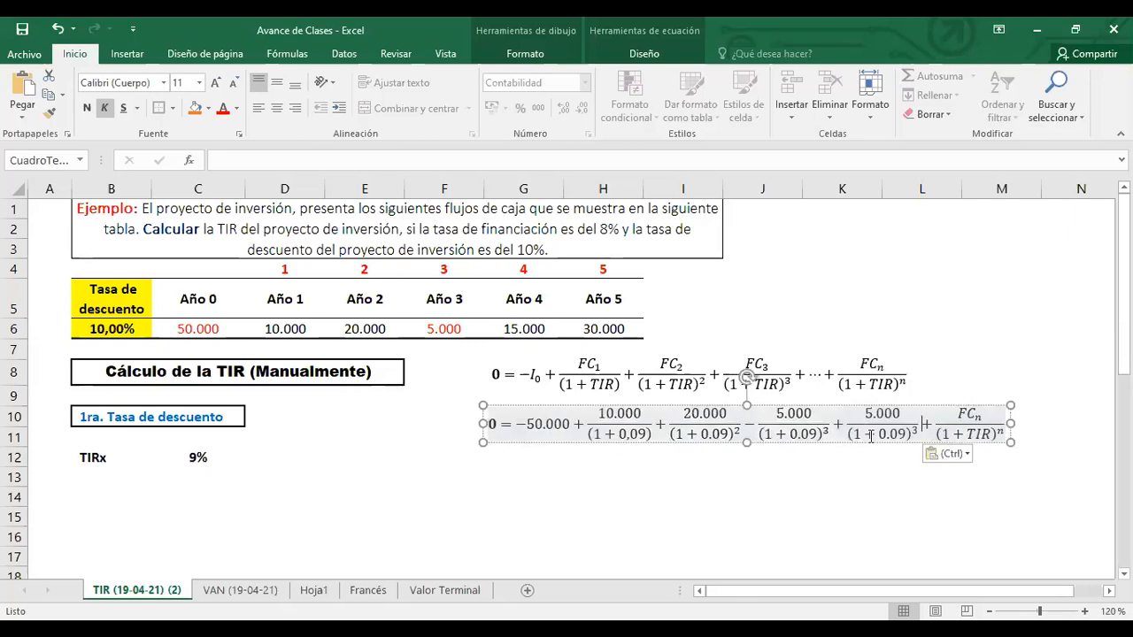
{"action": "left_click_drag", "start_coordinate": [865, 414], "coordinate": [895, 413]}
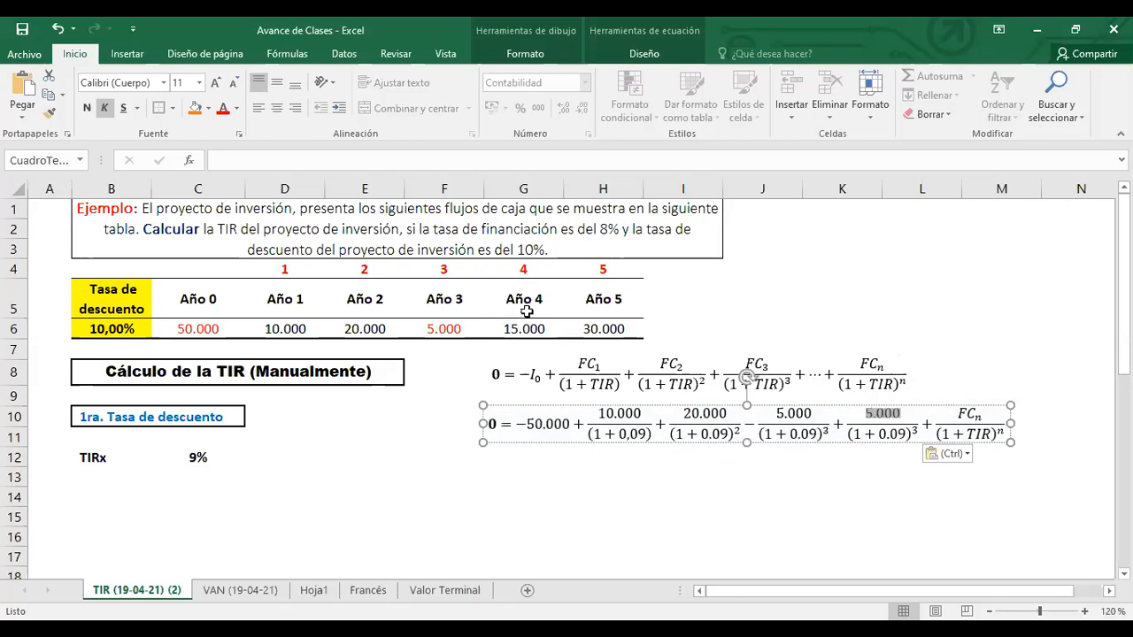
{"action": "type", "text": "15.000"}
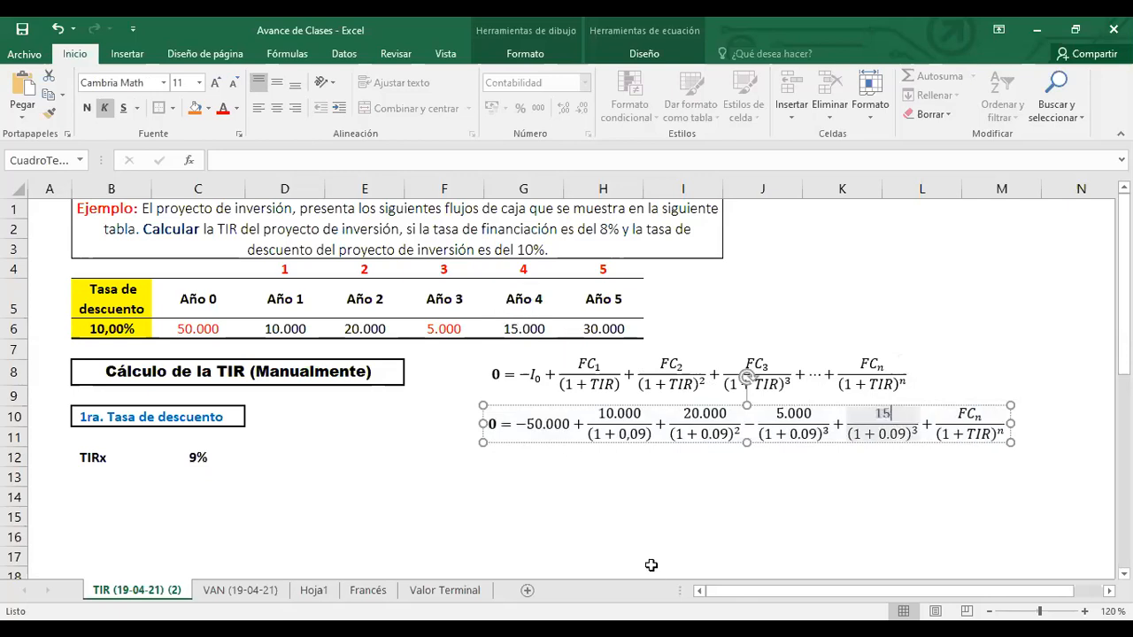
{"action": "left_click", "coordinate": [914, 430]}
{"action": "type", "text": "4"}
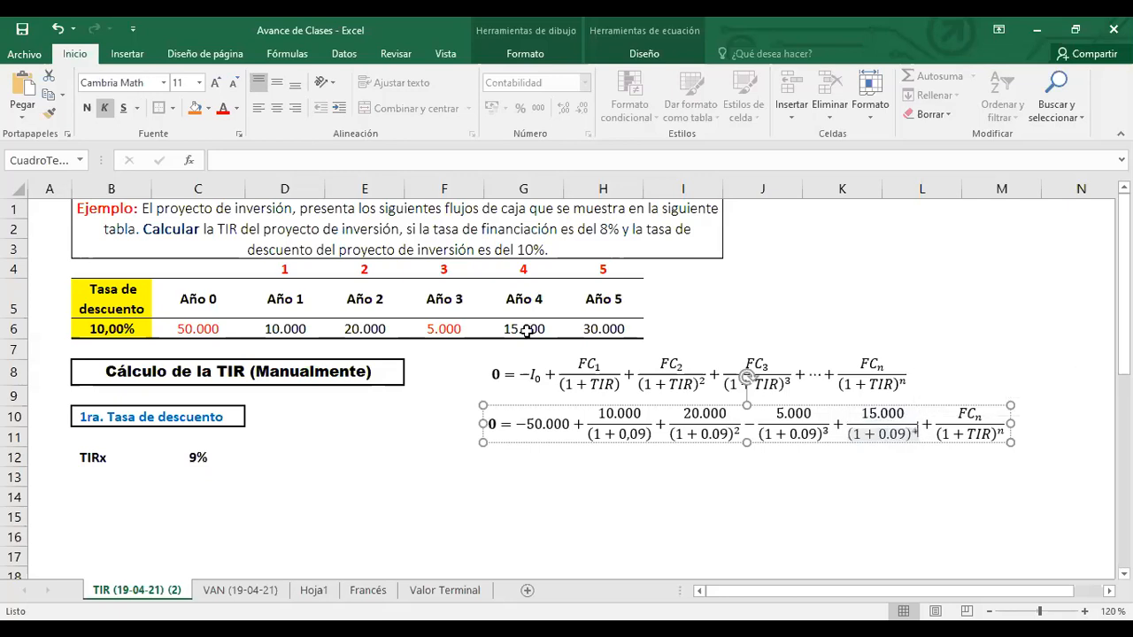
Fill the last fraction of the copied equation with 30.000 for FCn, 0.09 for TIR and 5 for the exponent n.
{"action": "double_click", "coordinate": [961, 414]}
{"action": "type", "text": "30.000"}
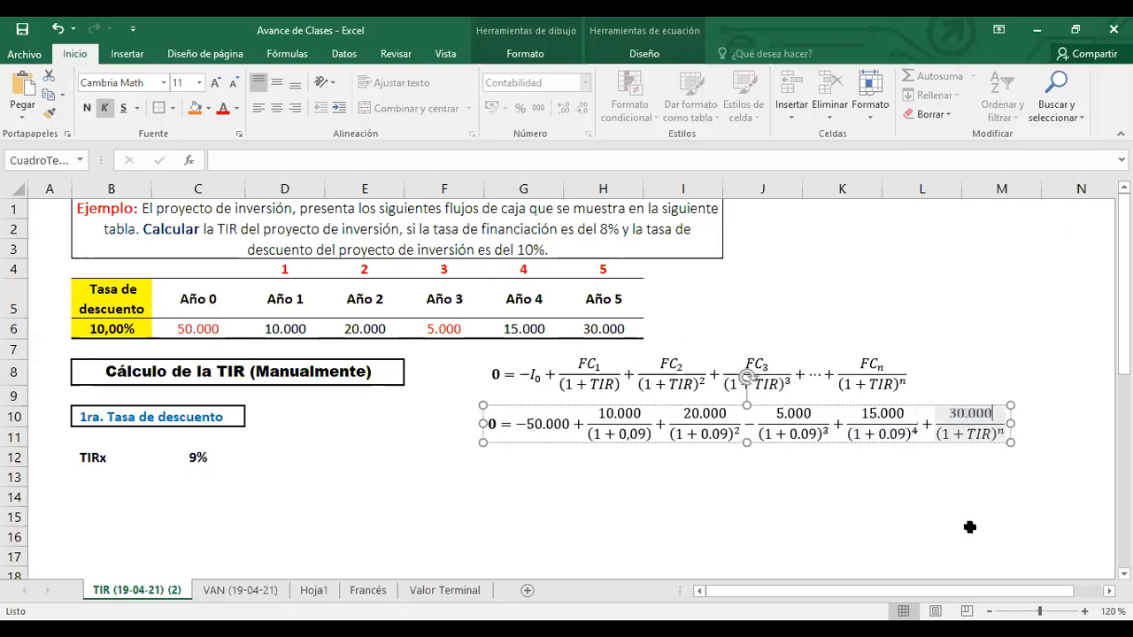
{"action": "left_click_drag", "start_coordinate": [972, 434], "coordinate": [986, 435]}
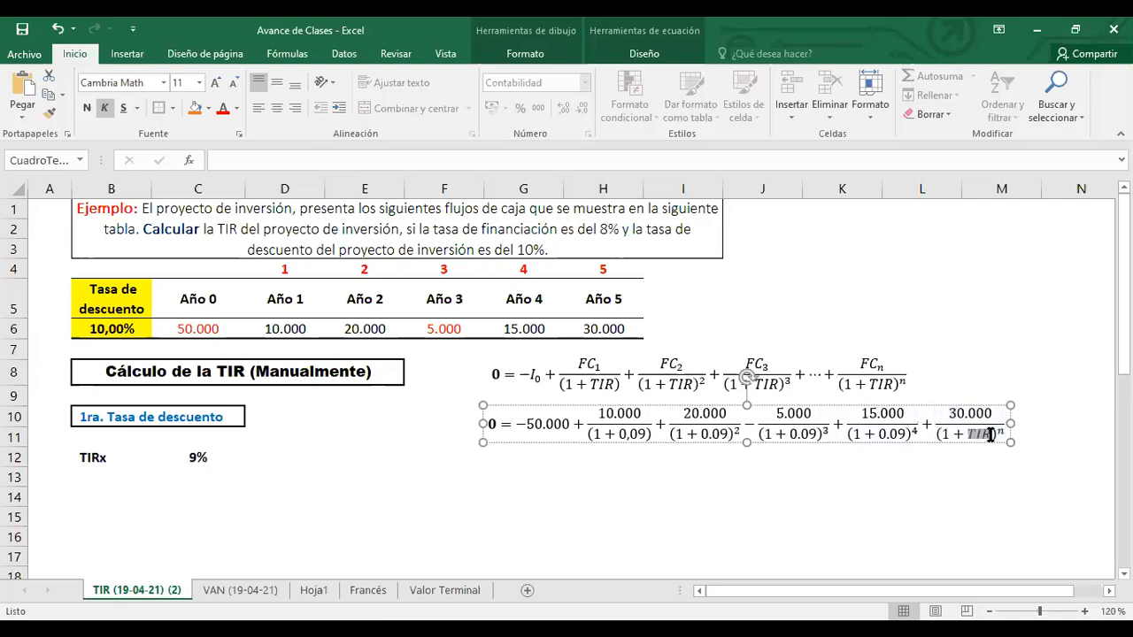
{"action": "type", "text": "0.09"}
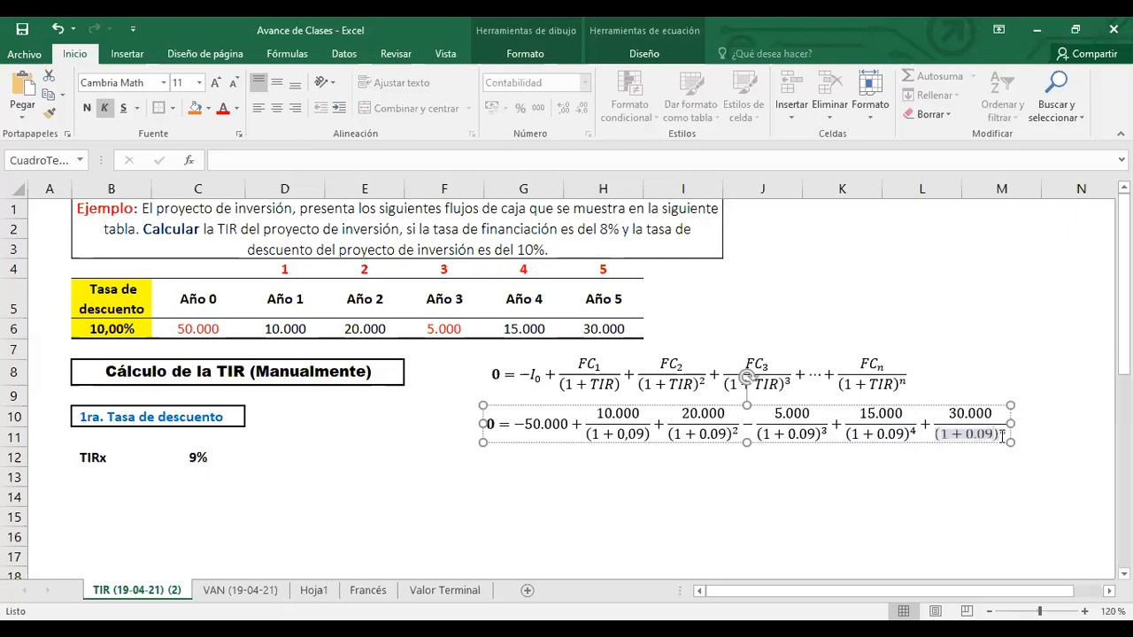
{"action": "left_click_drag", "start_coordinate": [1004, 431], "coordinate": [1006, 432]}
{"action": "left_click", "coordinate": [1004, 432]}
{"action": "type", "text": "5"}
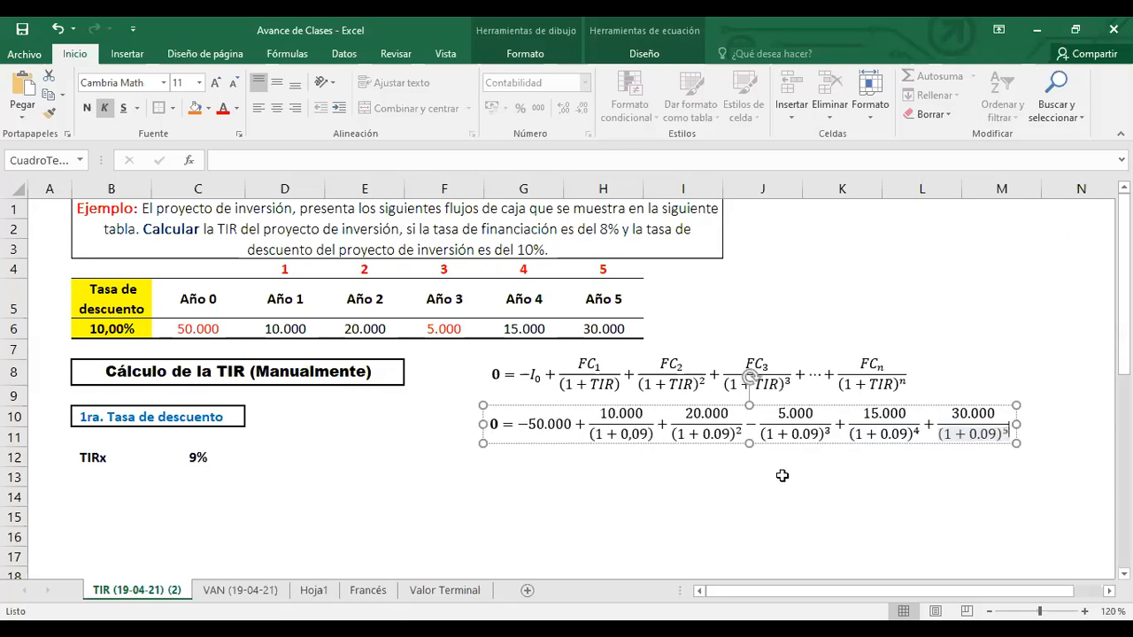
{"action": "left_click", "coordinate": [736, 503]}
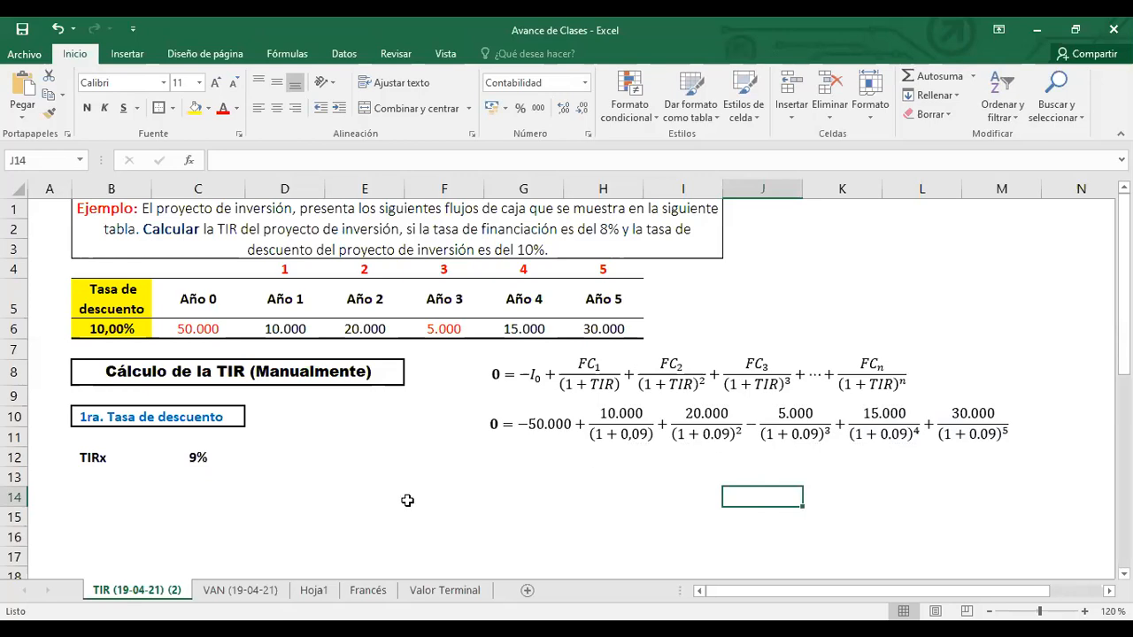
Enter the label VA in cell B13, below TIRx.
{"action": "left_click", "coordinate": [106, 489]}
{"action": "left_click", "coordinate": [103, 477]}
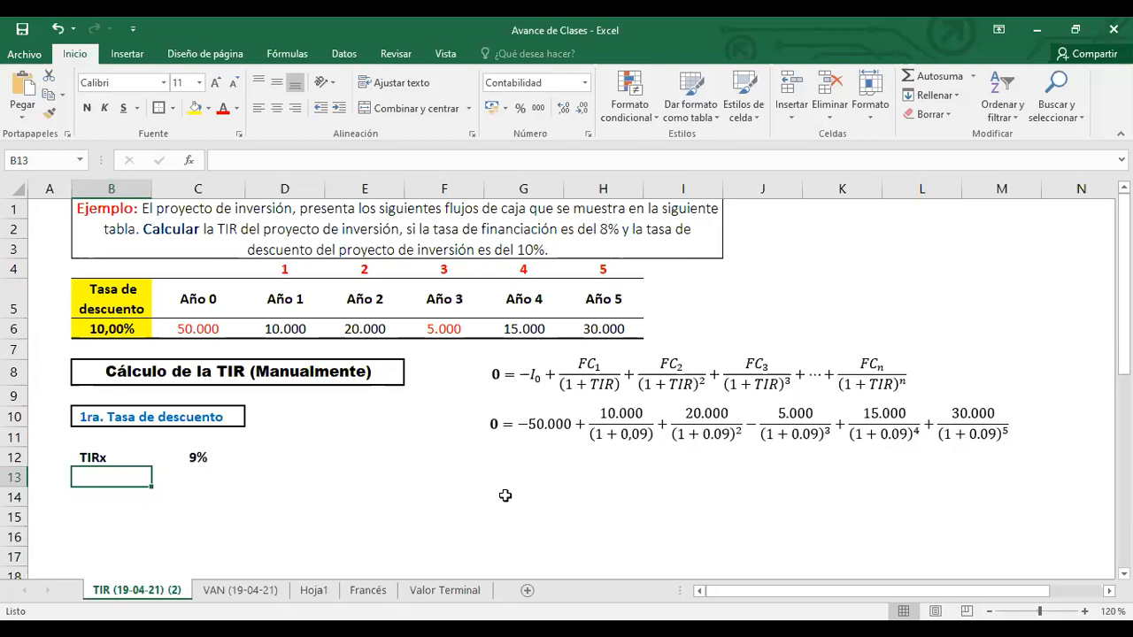
{"action": "type", "text": "VA"}
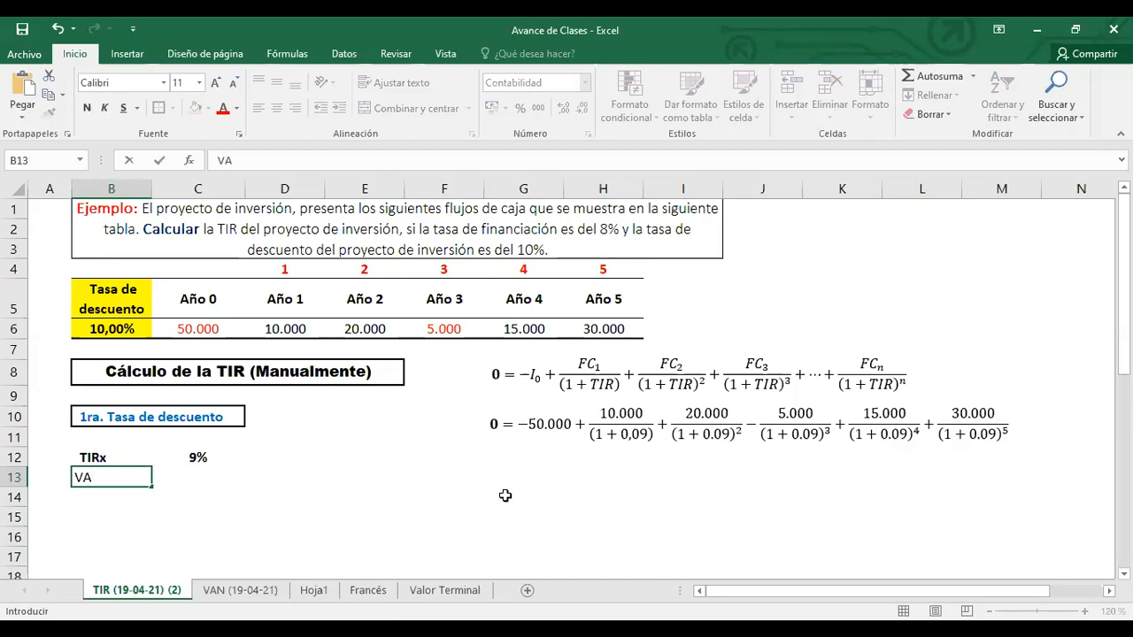
{"action": "key", "text": "Tab"}
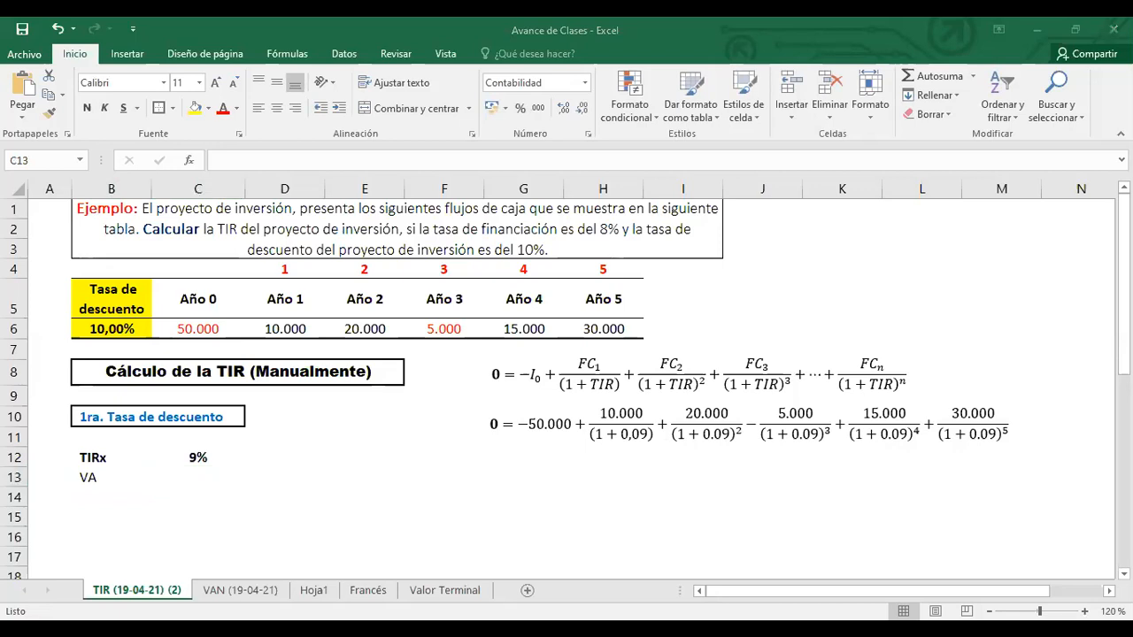
Begin the VA formula in C13 with the initial investment and the discounted year 1 flow: =C6+D6/(1+C12)^D4.
{"action": "left_click", "coordinate": [108, 477]}
{"action": "left_click", "coordinate": [194, 482]}
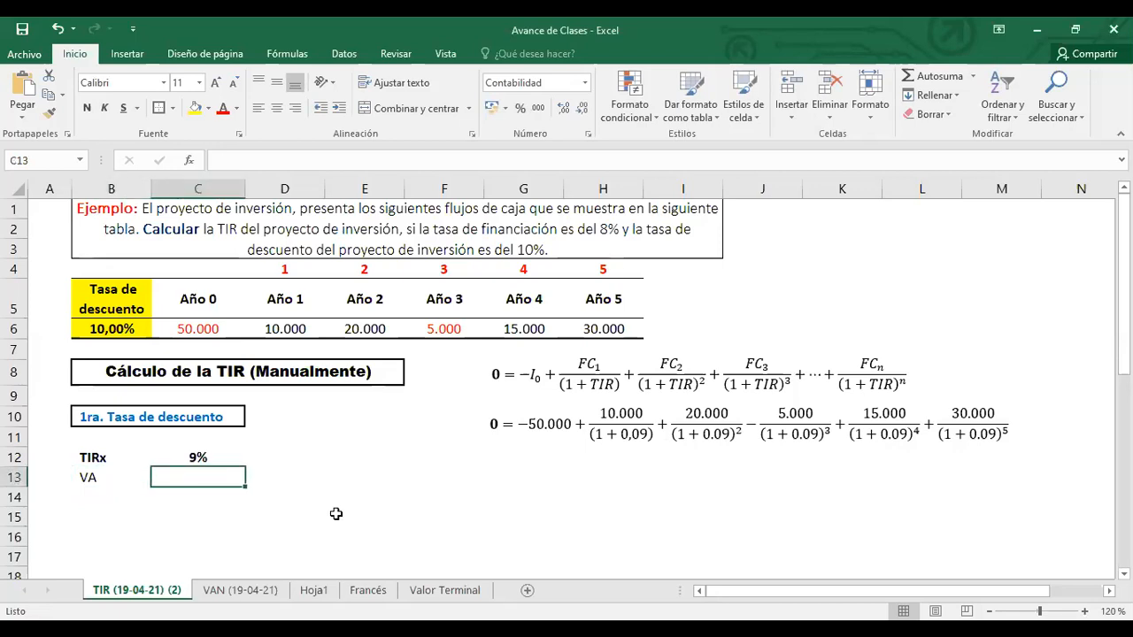
{"action": "type", "text": "="}
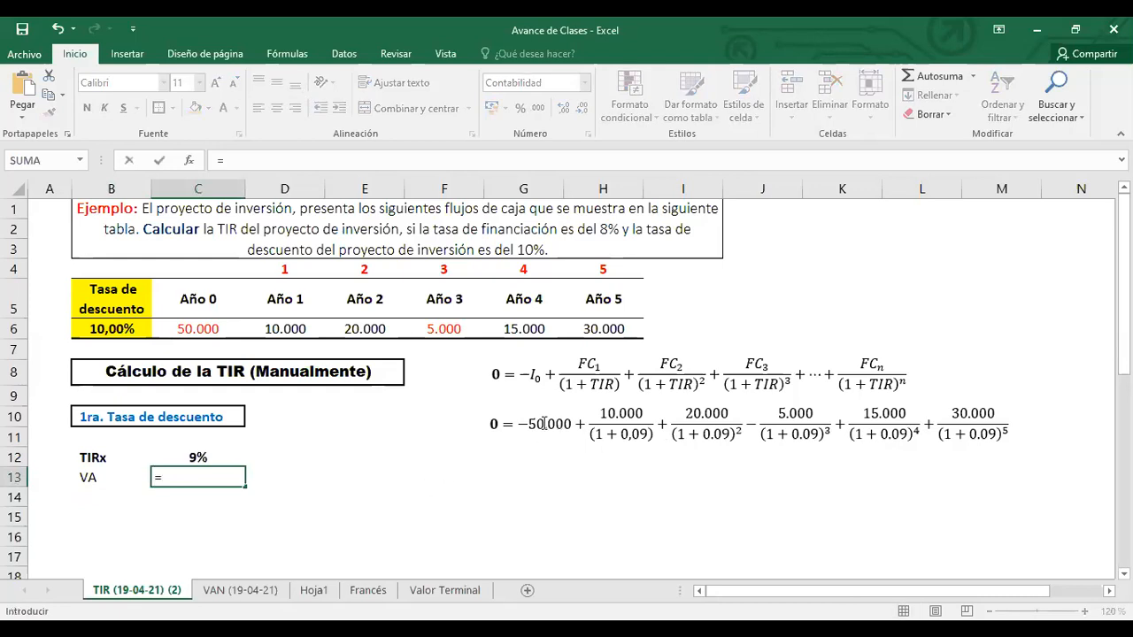
{"action": "left_click", "coordinate": [223, 327]}
{"action": "type", "text": "+"}
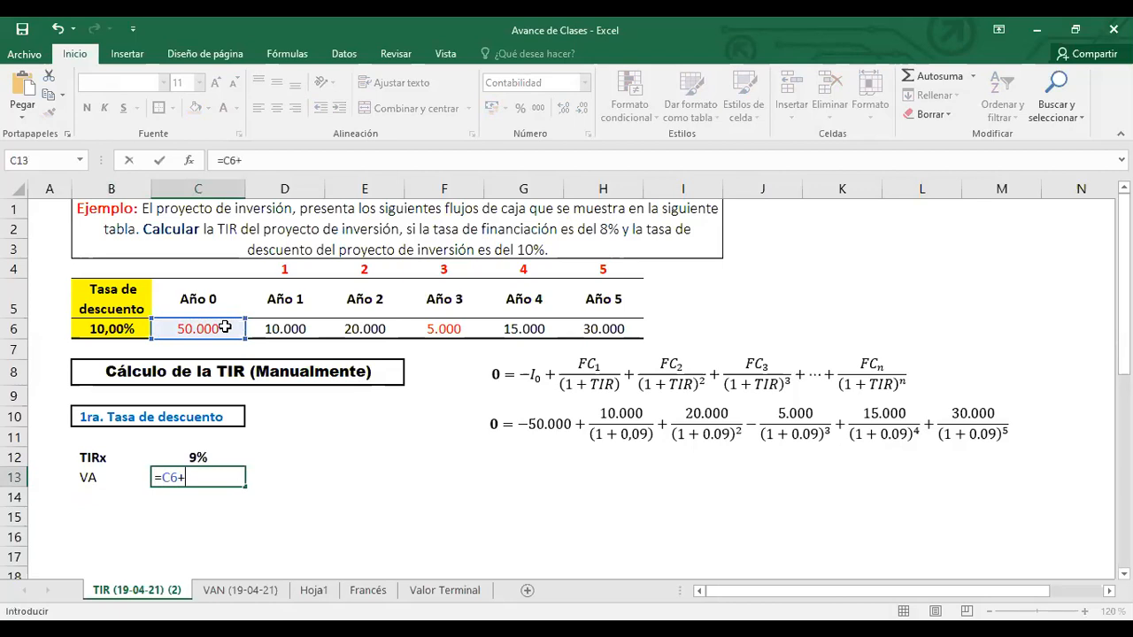
{"action": "left_click", "coordinate": [289, 331]}
{"action": "type", "text": "/(1+"}
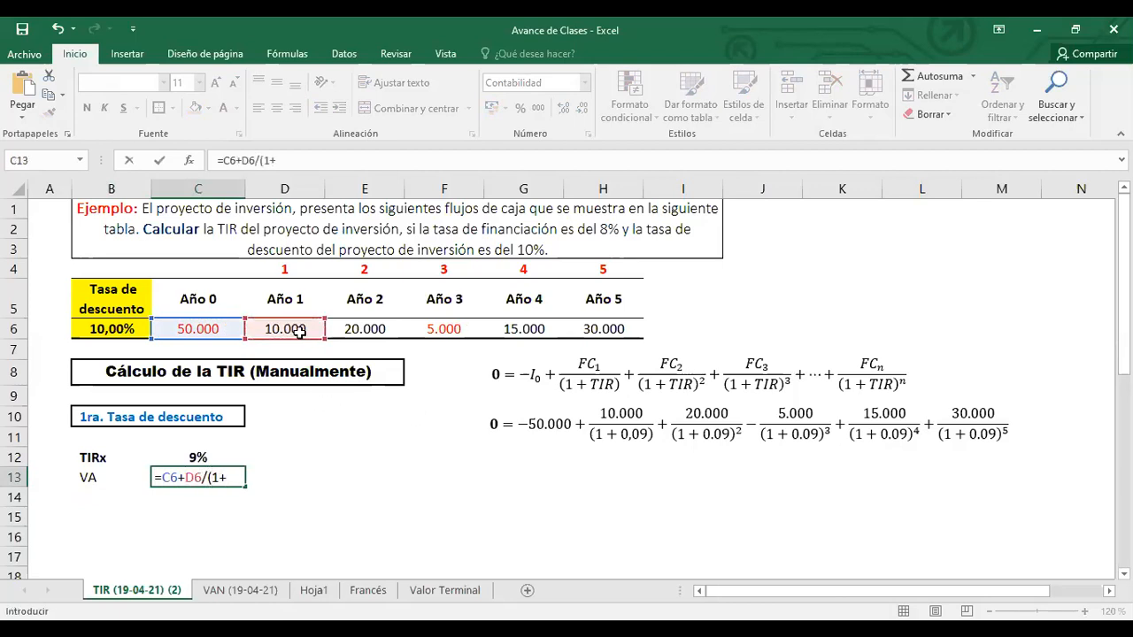
{"action": "left_click", "coordinate": [199, 456]}
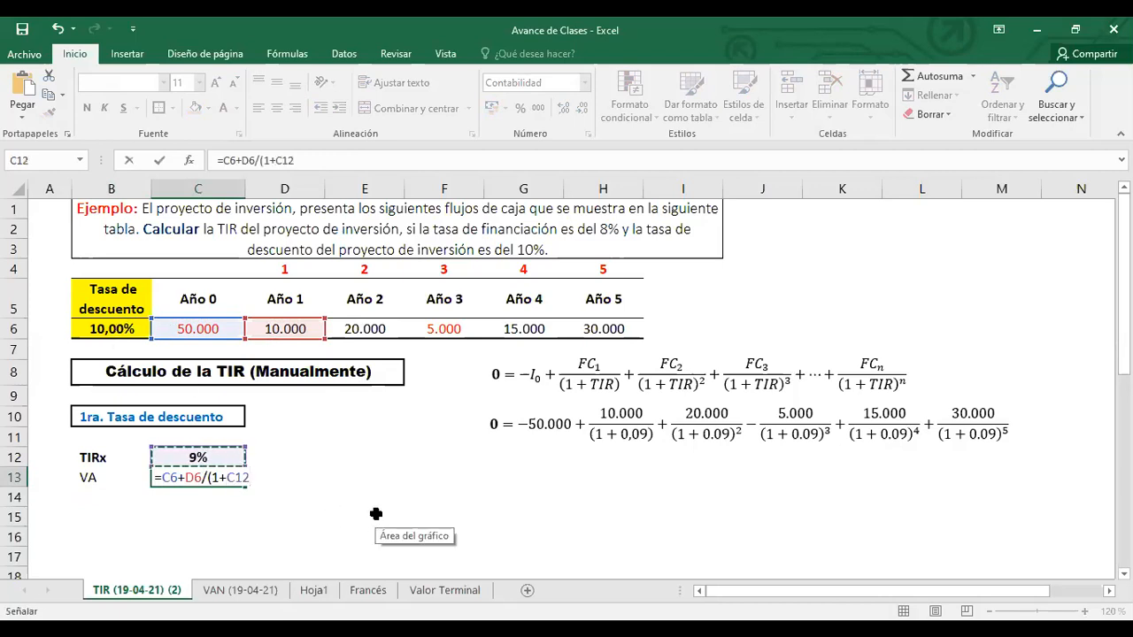
{"action": "type", "text": ")"}
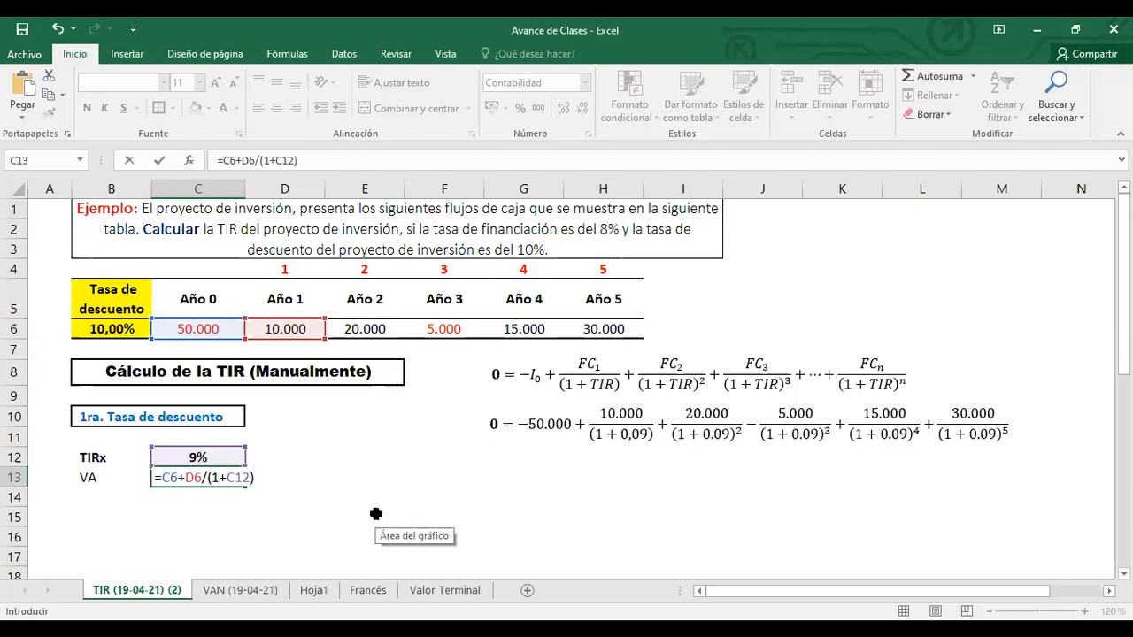
{"action": "type", "text": "^^"}
{"action": "left_click", "coordinate": [288, 265]}
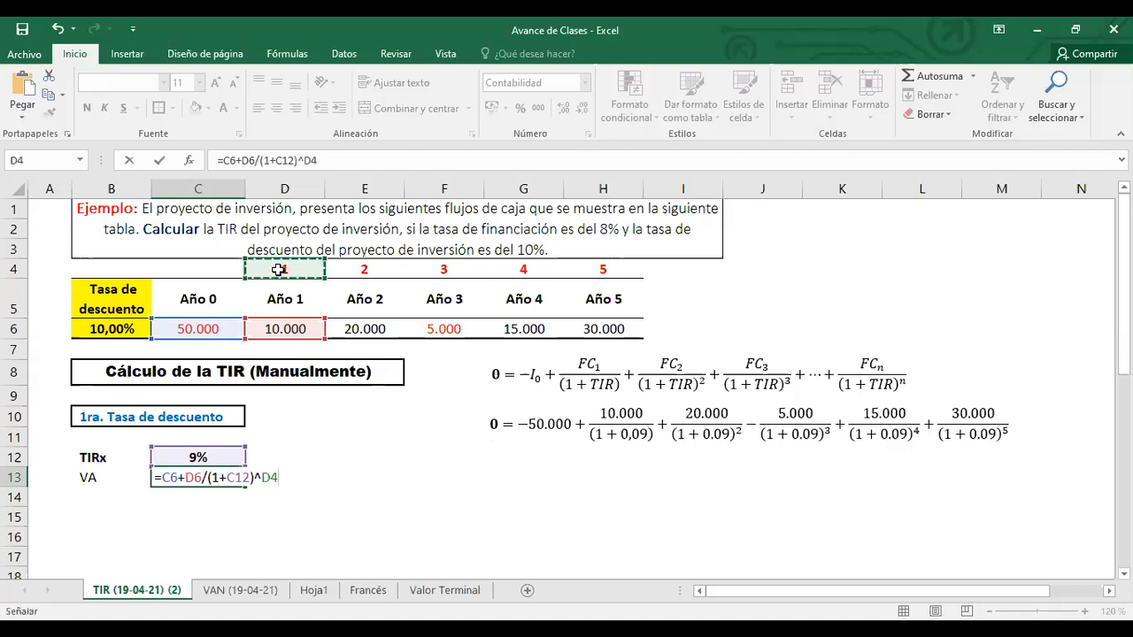
Extend the C13 formula with the discounted year 2 flow, +E6/(1+C12)^E4, followed by a plus sign.
{"action": "type", "text": "+"}
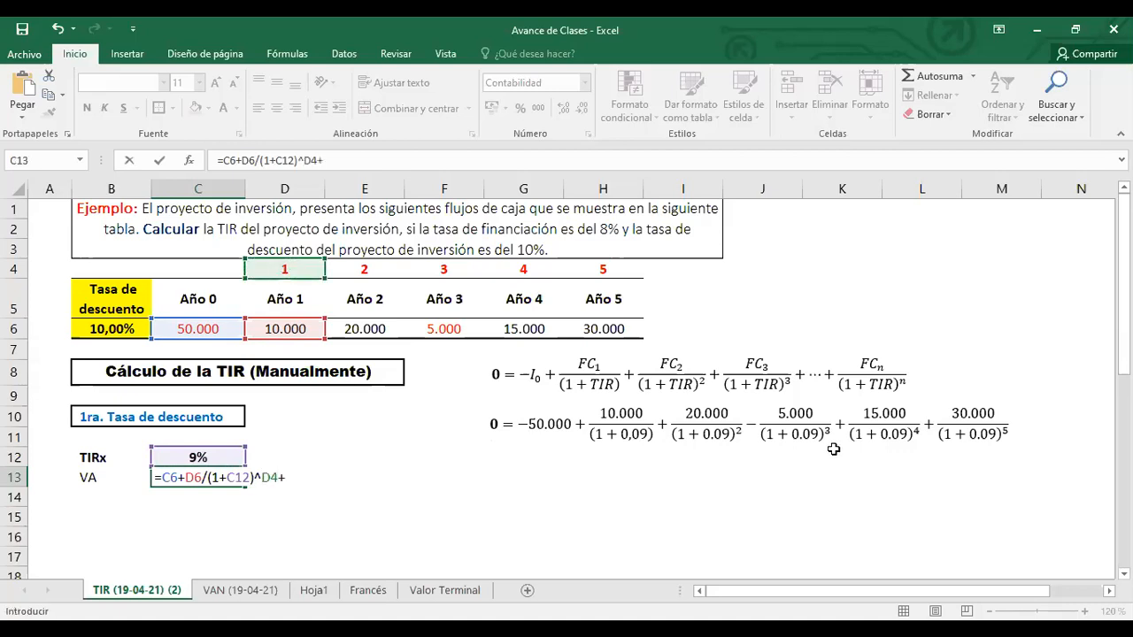
{"action": "type", "text": "20"}
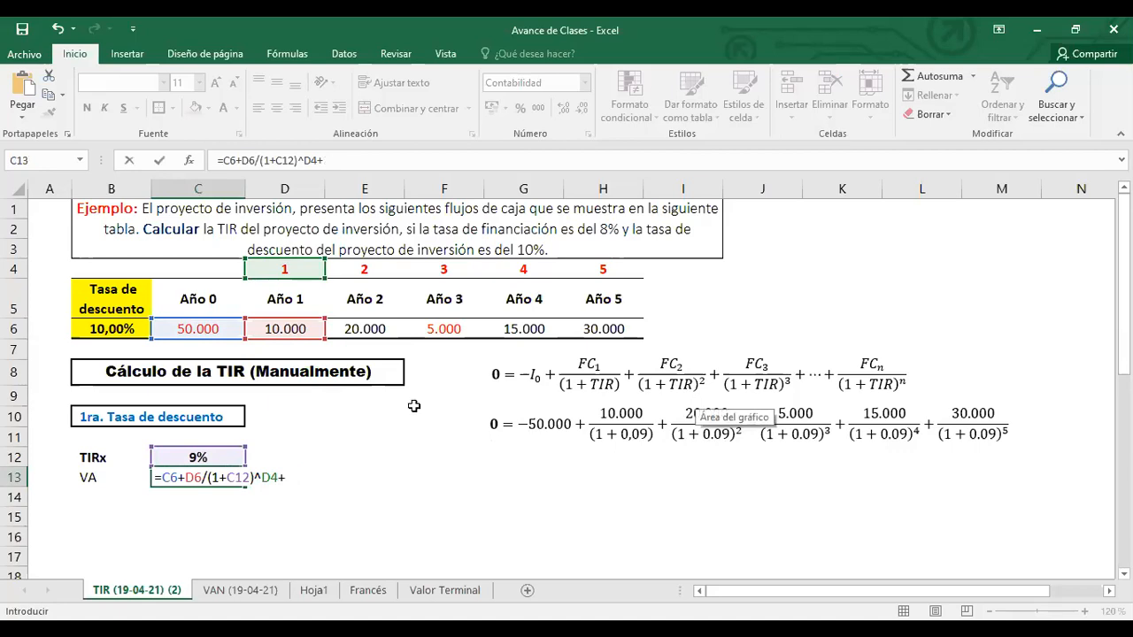
{"action": "left_click", "coordinate": [363, 327]}
{"action": "type", "text": "/("}
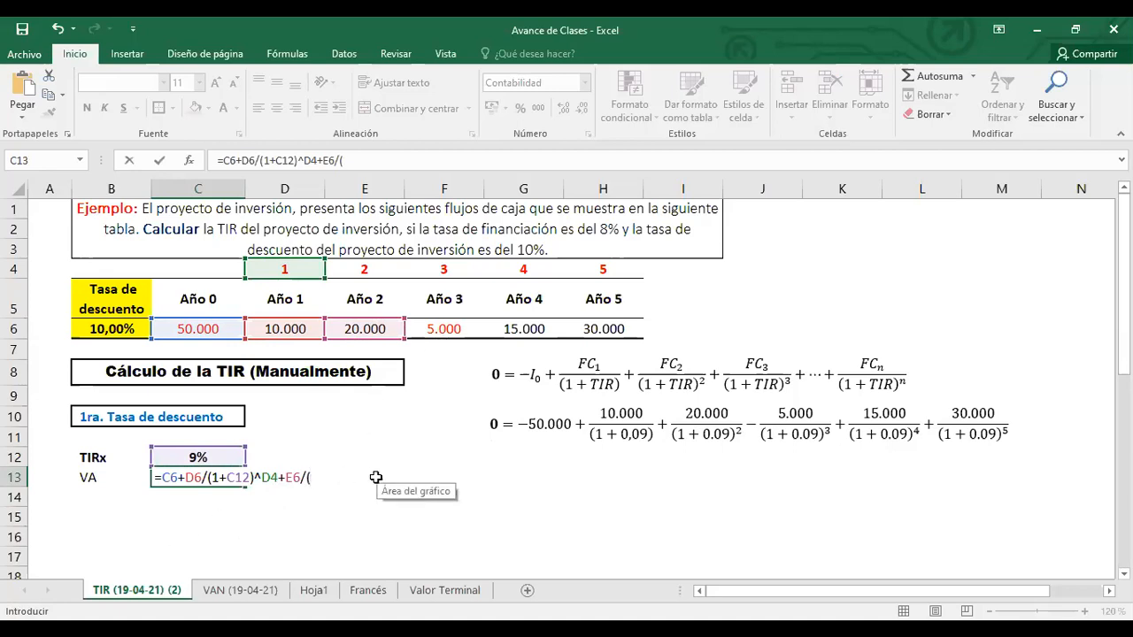
{"action": "type", "text": "+"}
{"action": "left_click", "coordinate": [200, 456]}
{"action": "type", "text": ")"}
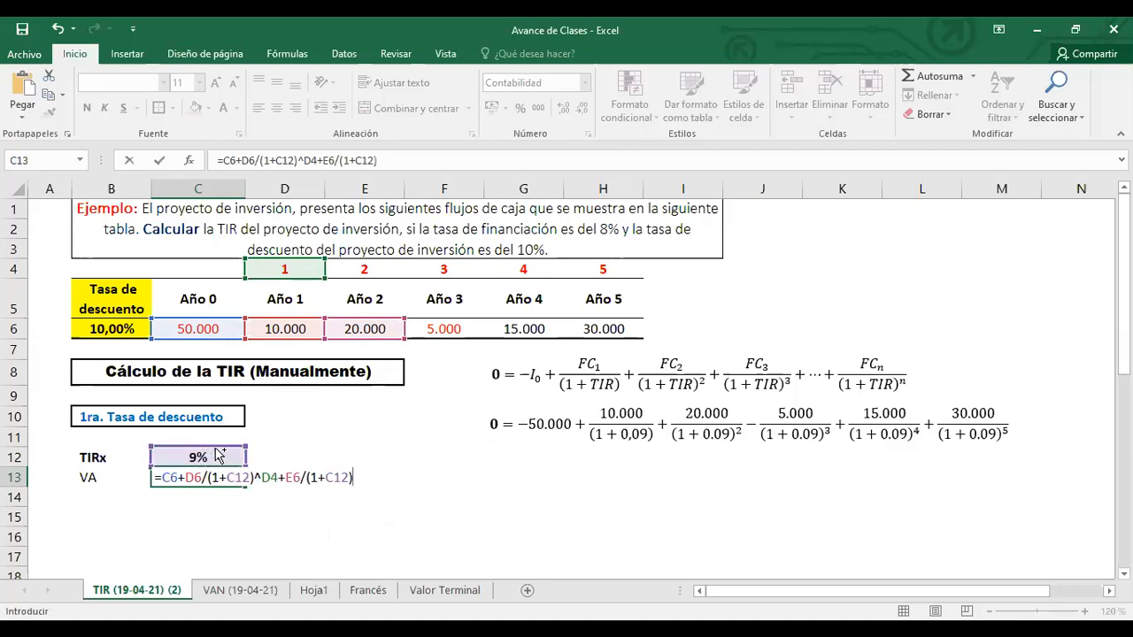
{"action": "type", "text": "^^"}
{"action": "key", "text": "BackSpace"}
{"action": "left_click", "coordinate": [364, 270]}
{"action": "type", "text": "+"}
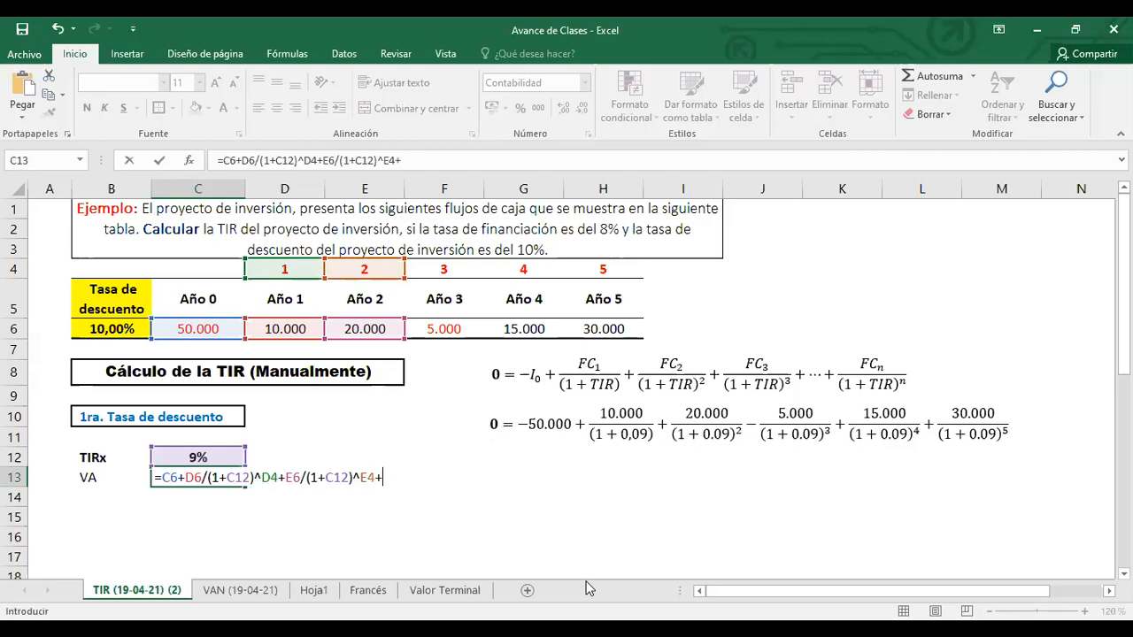
Extend the C13 formula with the discounted year 3 flow, F6/(1+C12)^F4, followed by a plus sign.
{"action": "left_click", "coordinate": [438, 329]}
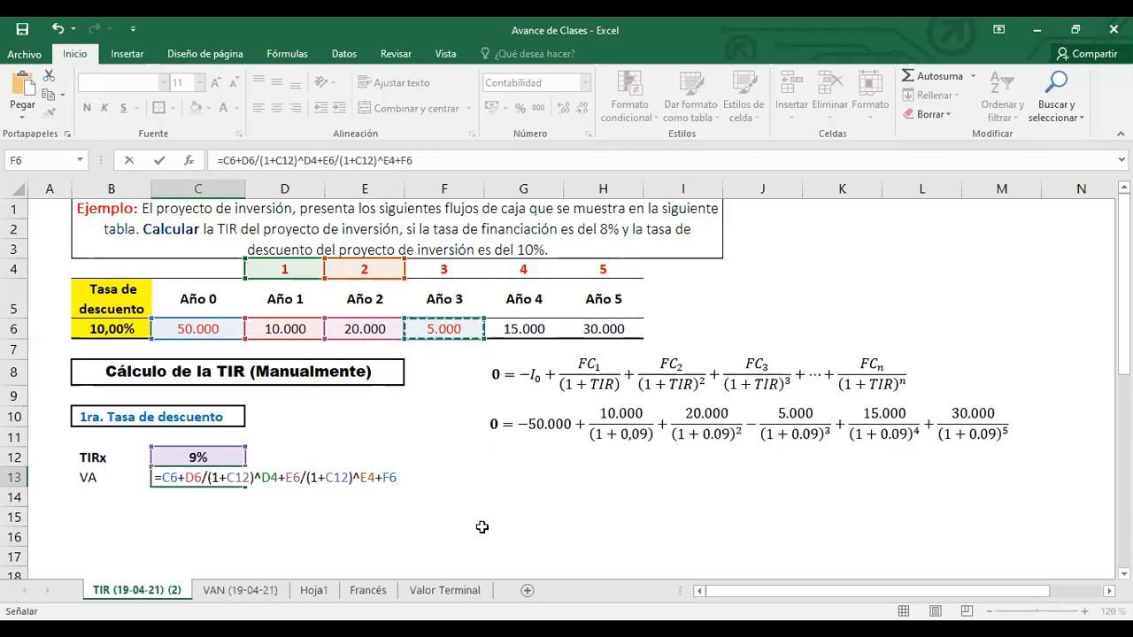
{"action": "type", "text": "/(1+"}
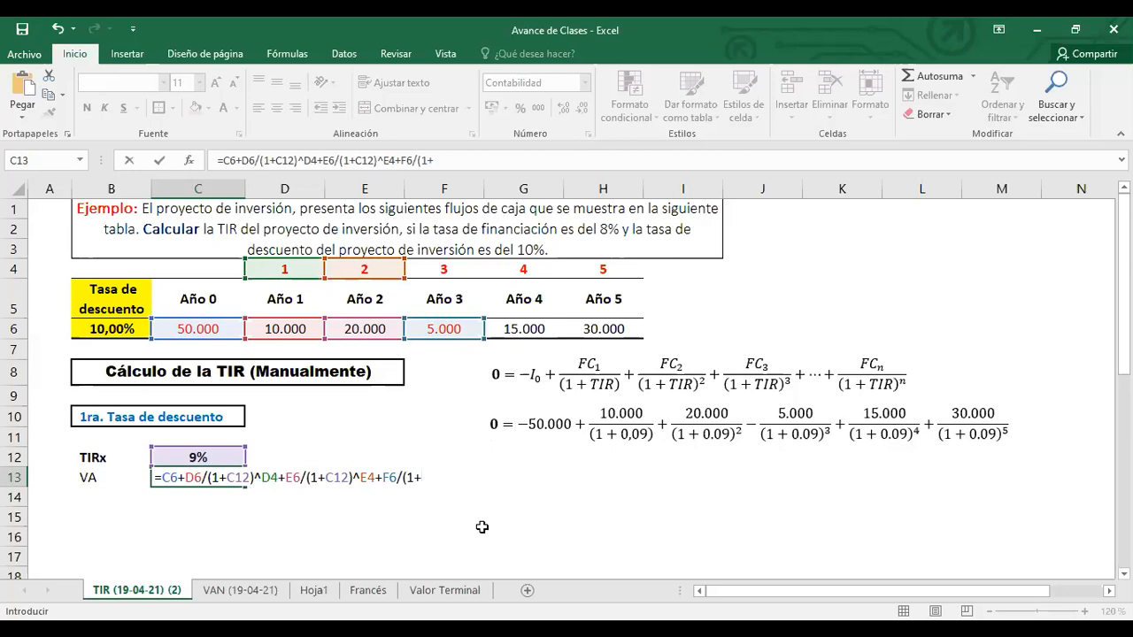
{"action": "left_click", "coordinate": [202, 455]}
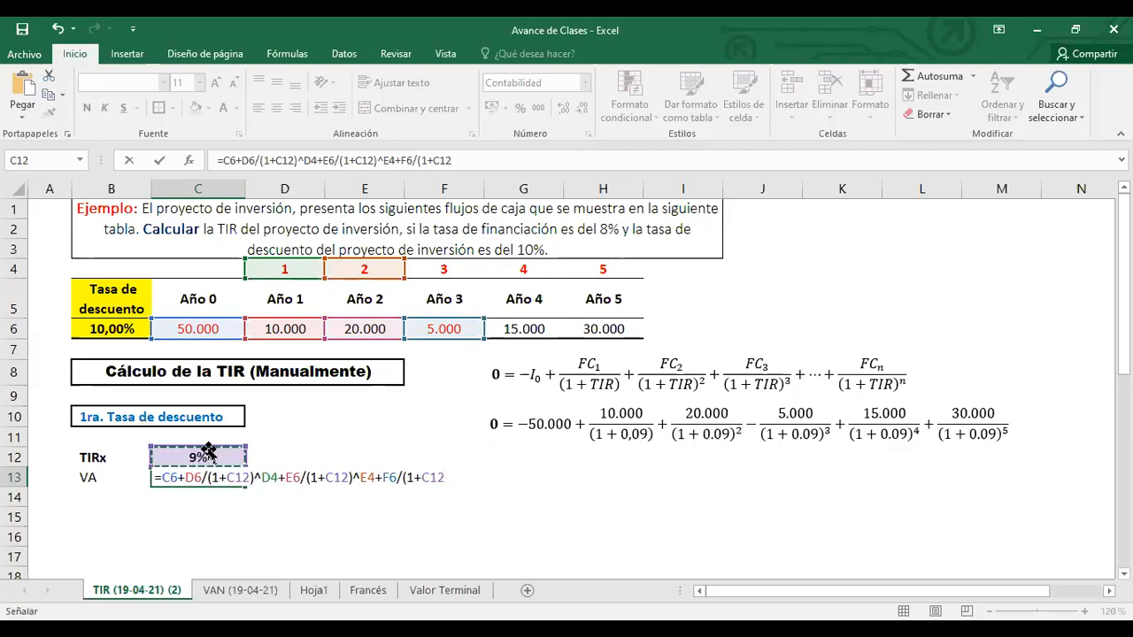
{"action": "type", "text": ")"}
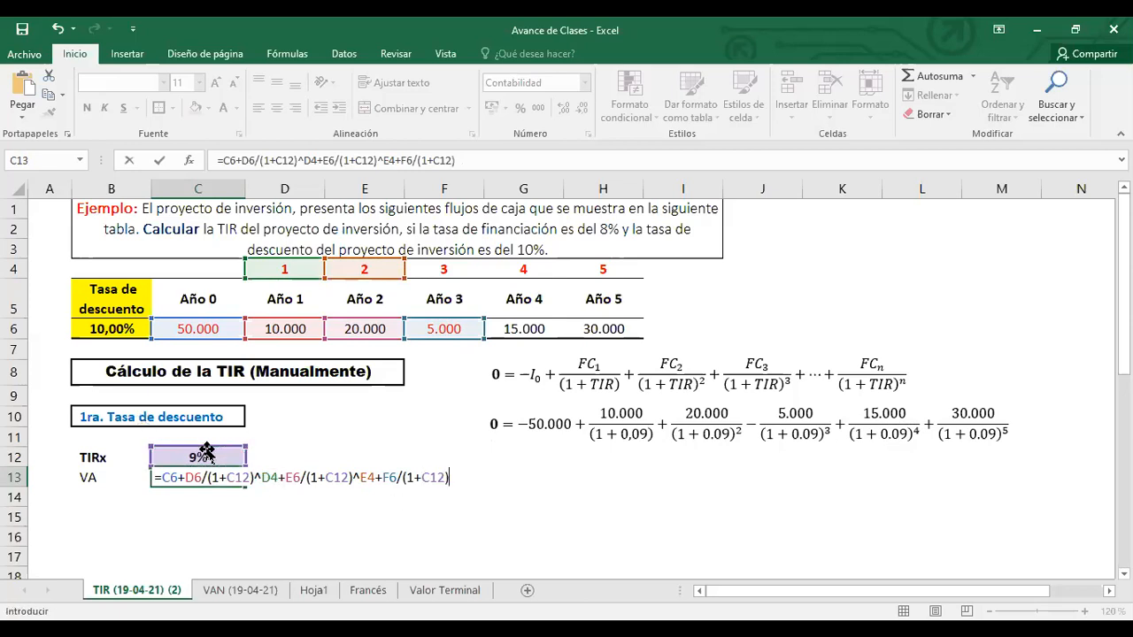
{"action": "type", "text": "^^"}
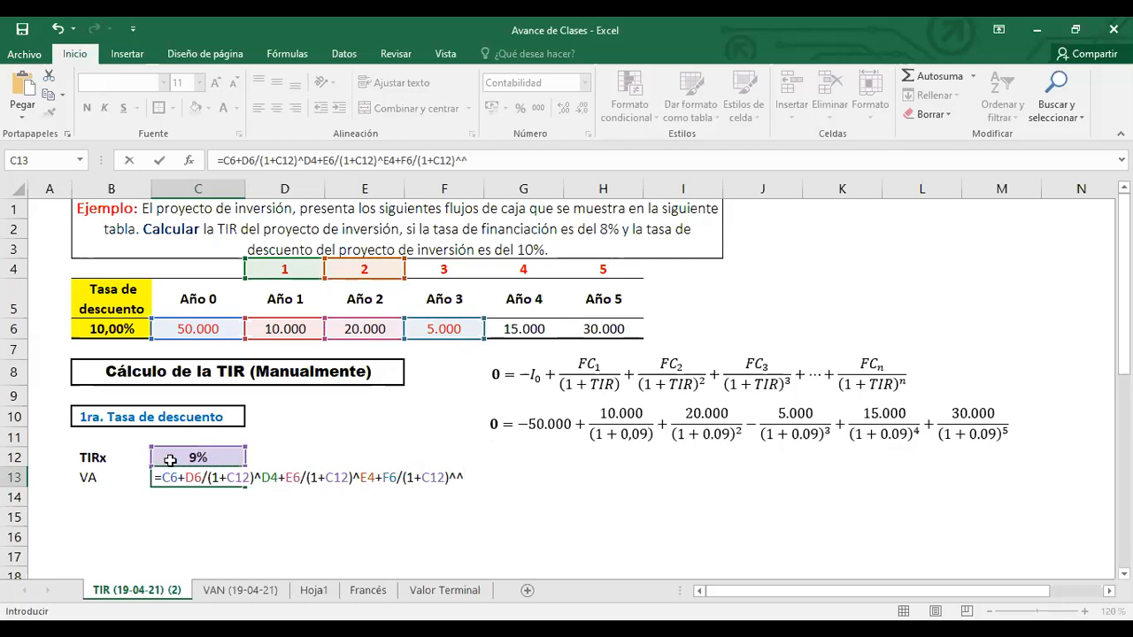
{"action": "left_click", "coordinate": [442, 273]}
{"action": "type", "text": "+"}
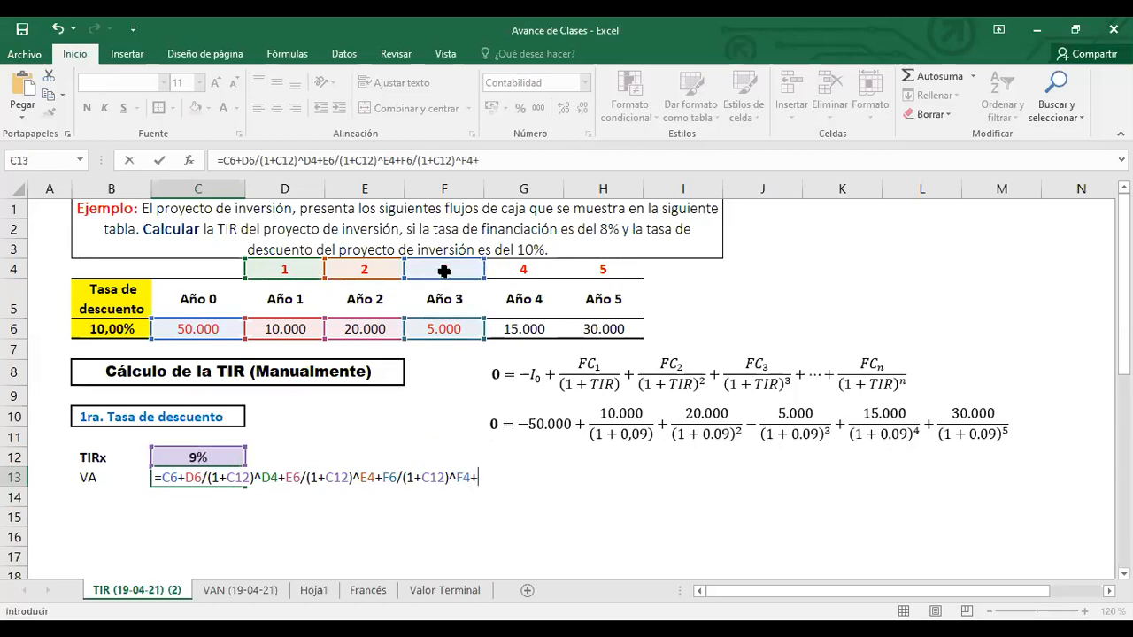
Extend the C13 formula with the discounted year 4 flow, G6/(1+C12)^G4, followed by a plus sign.
{"action": "left_click", "coordinate": [523, 328]}
{"action": "type", "text": "/("}
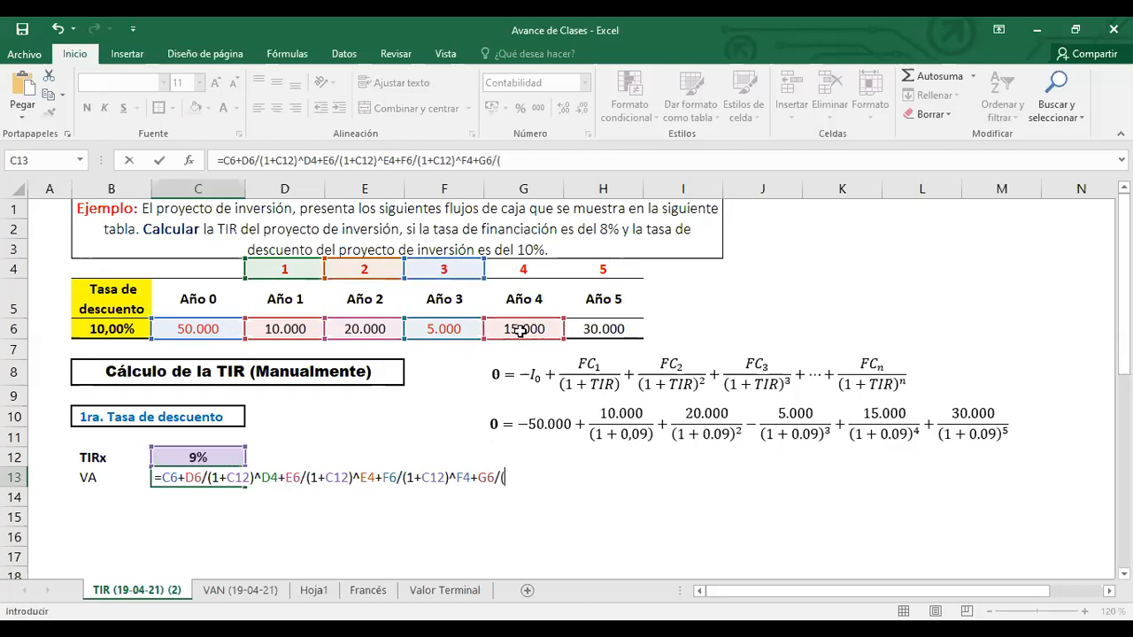
{"action": "type", "text": "1+"}
{"action": "left_click", "coordinate": [191, 455]}
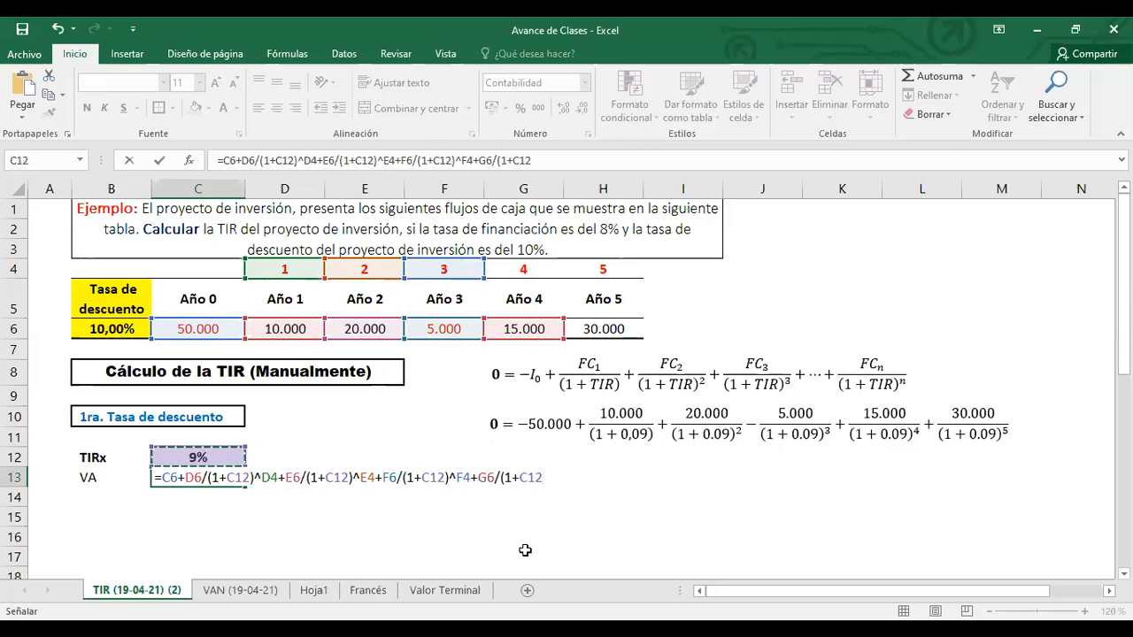
{"action": "type", "text": "^^"}
{"action": "key", "text": "BackSpace"}
{"action": "key", "text": "BackSpace"}
{"action": "type", "text": ")^^"}
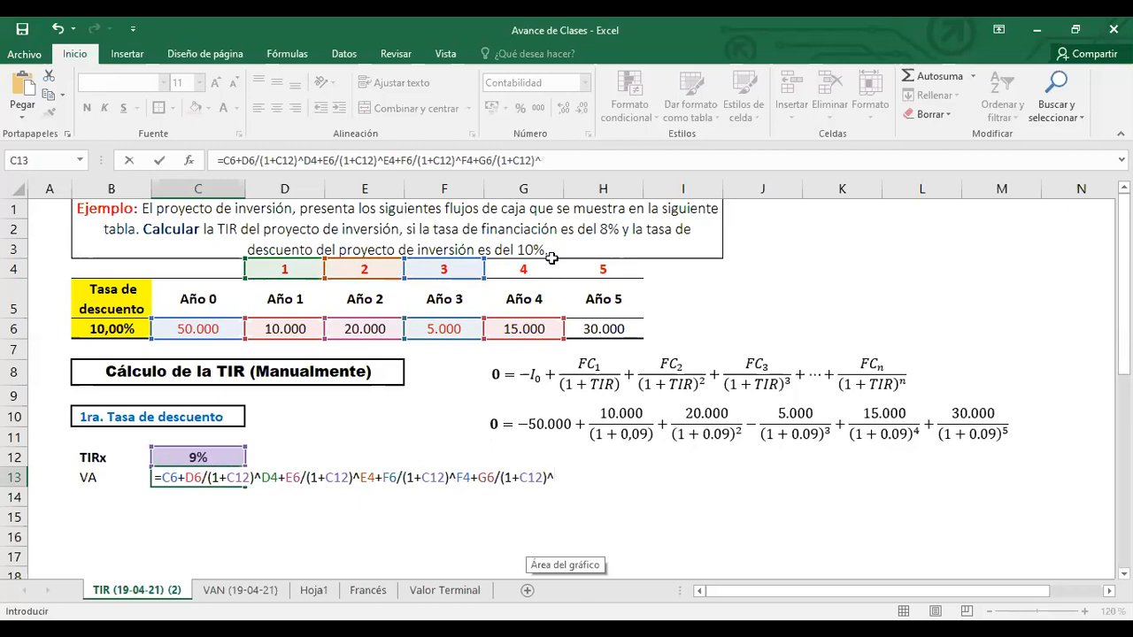
{"action": "left_click", "coordinate": [518, 267]}
{"action": "type", "text": "+"}
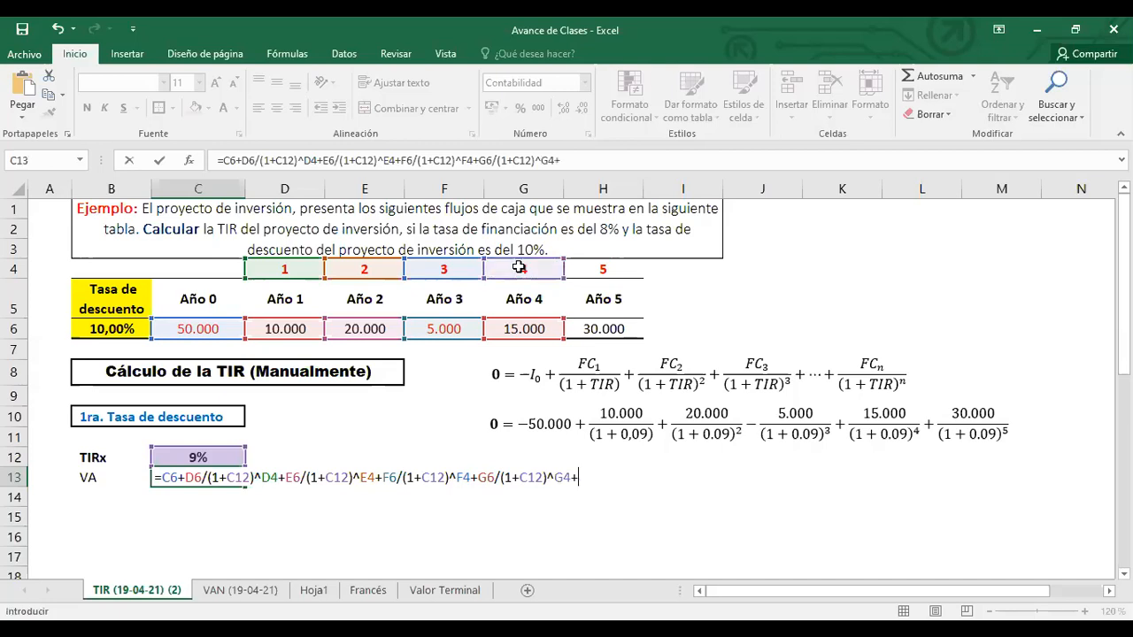
Complete the C13 formula with the discounted year 5 flow, H6/(1+C12)^H4, and enter it.
{"action": "left_click", "coordinate": [601, 329]}
{"action": "type", "text": "/"}
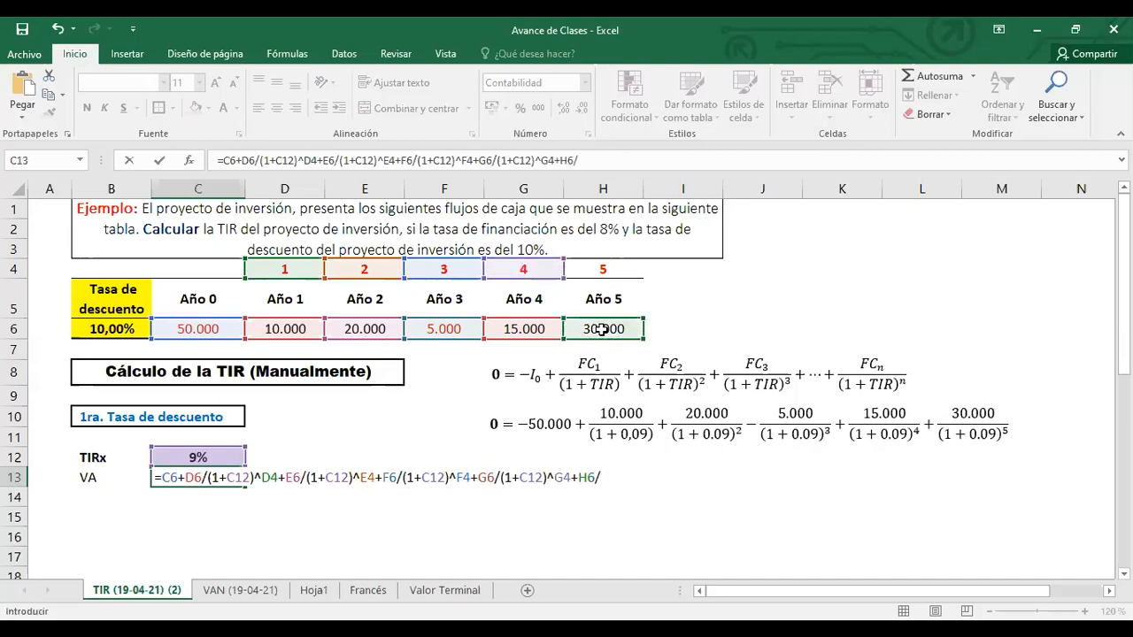
{"action": "type", "text": "(1+"}
{"action": "left_click", "coordinate": [193, 455]}
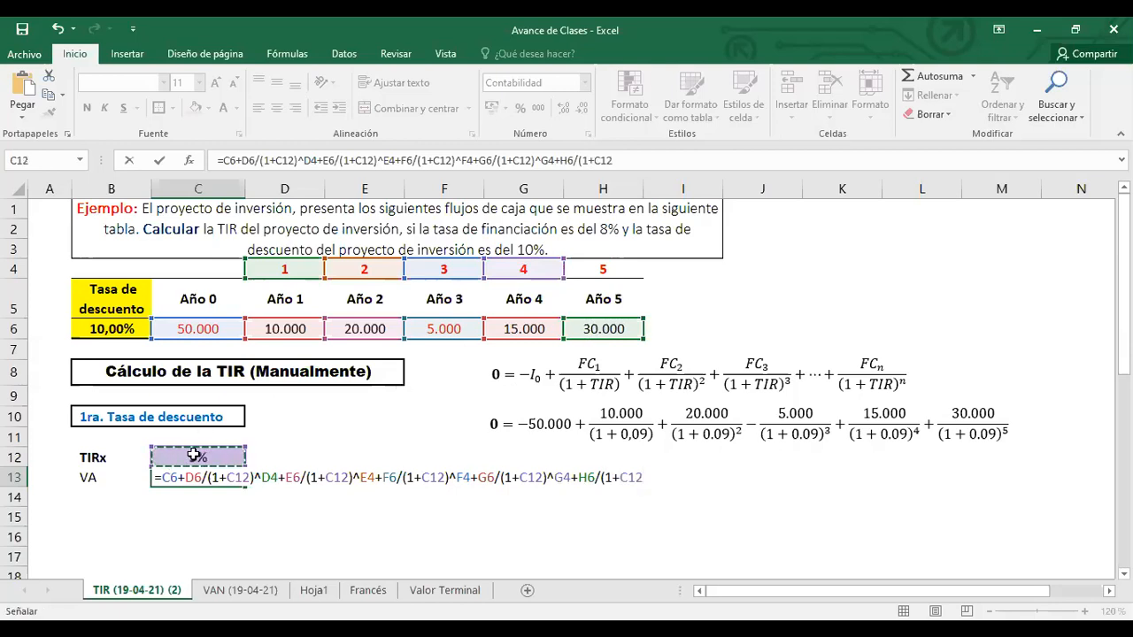
{"action": "type", "text": ")"}
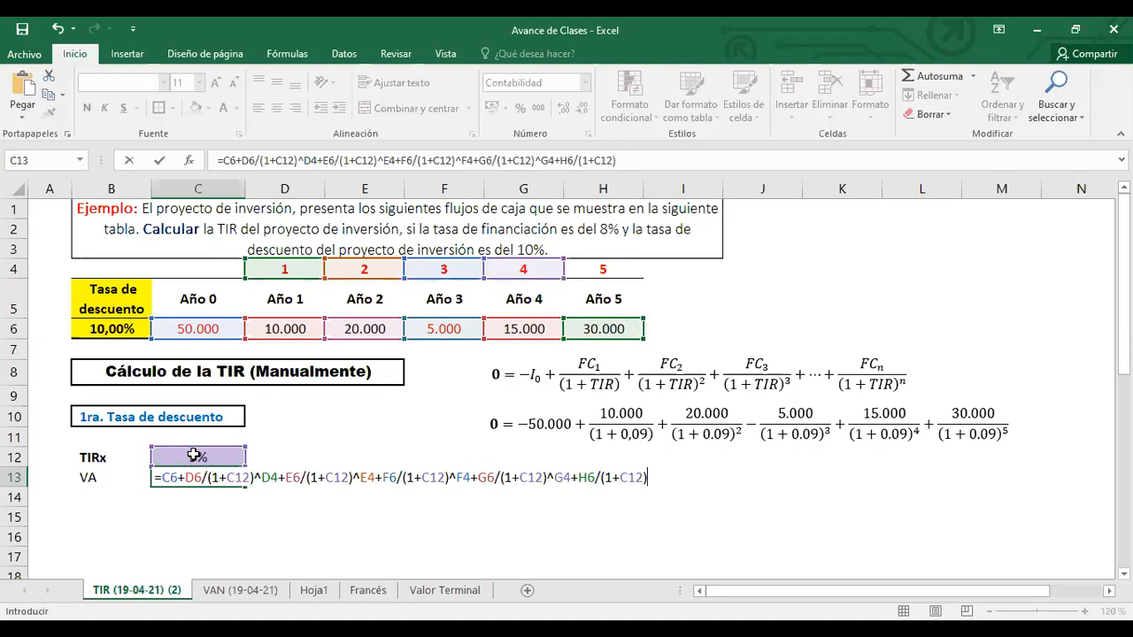
{"action": "type", "text": "^^"}
{"action": "key", "text": "BackSpace"}
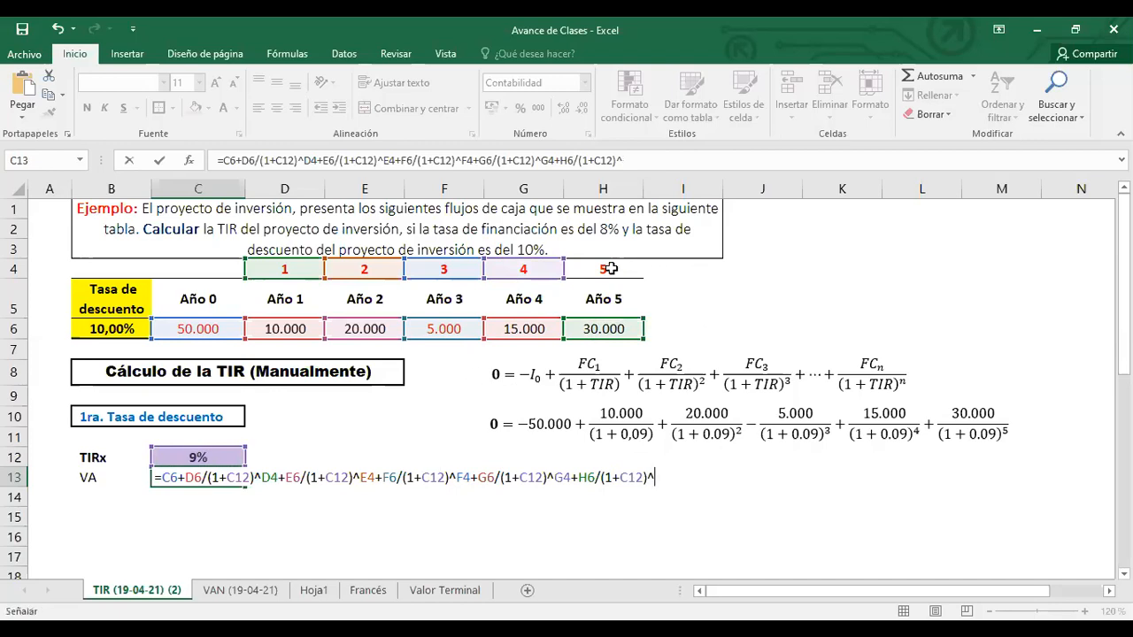
{"action": "left_click", "coordinate": [611, 268]}
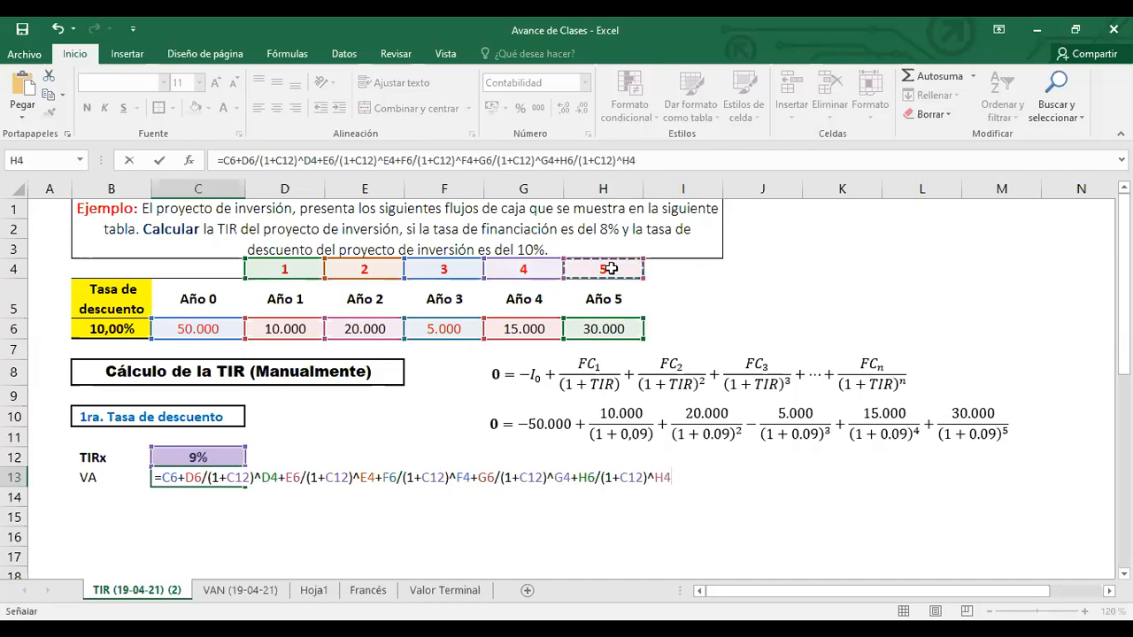
{"action": "key", "text": "Return"}
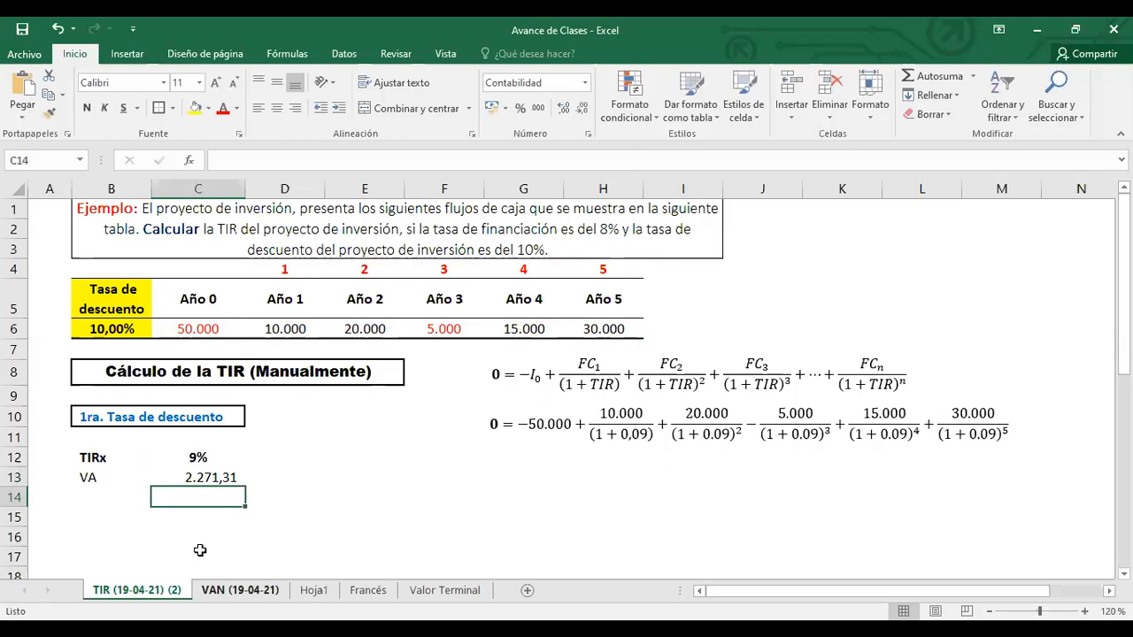
Change the label in cell B13 to VAN and select its result in C13.
{"action": "left_click", "coordinate": [216, 481]}
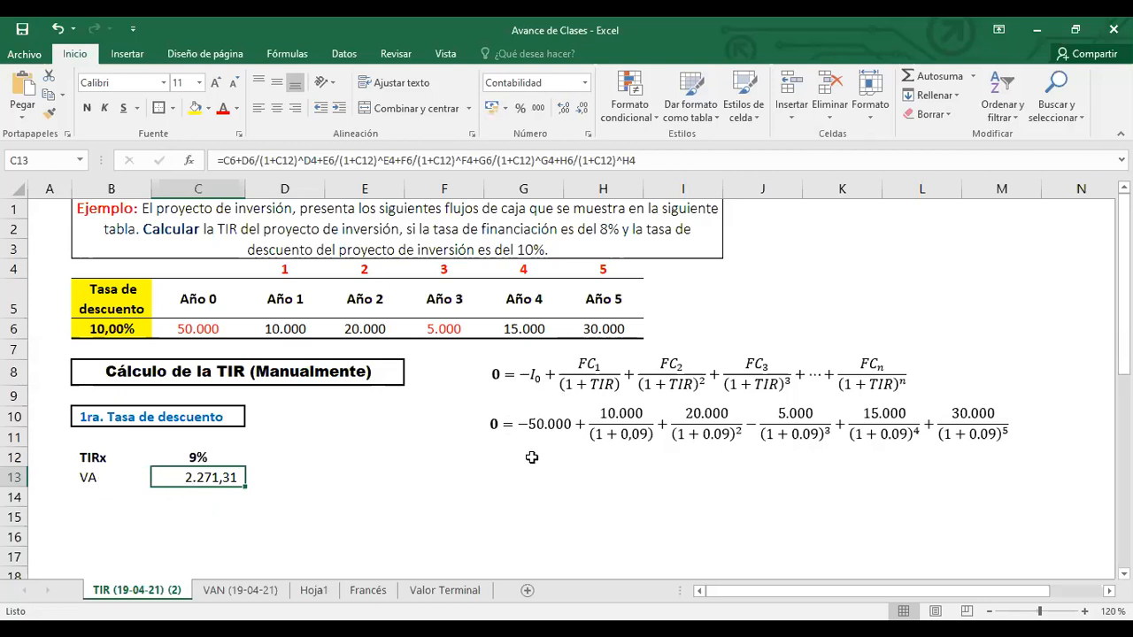
{"action": "left_click", "coordinate": [97, 478]}
{"action": "double_click", "coordinate": [98, 478]}
{"action": "type", "text": "N"}
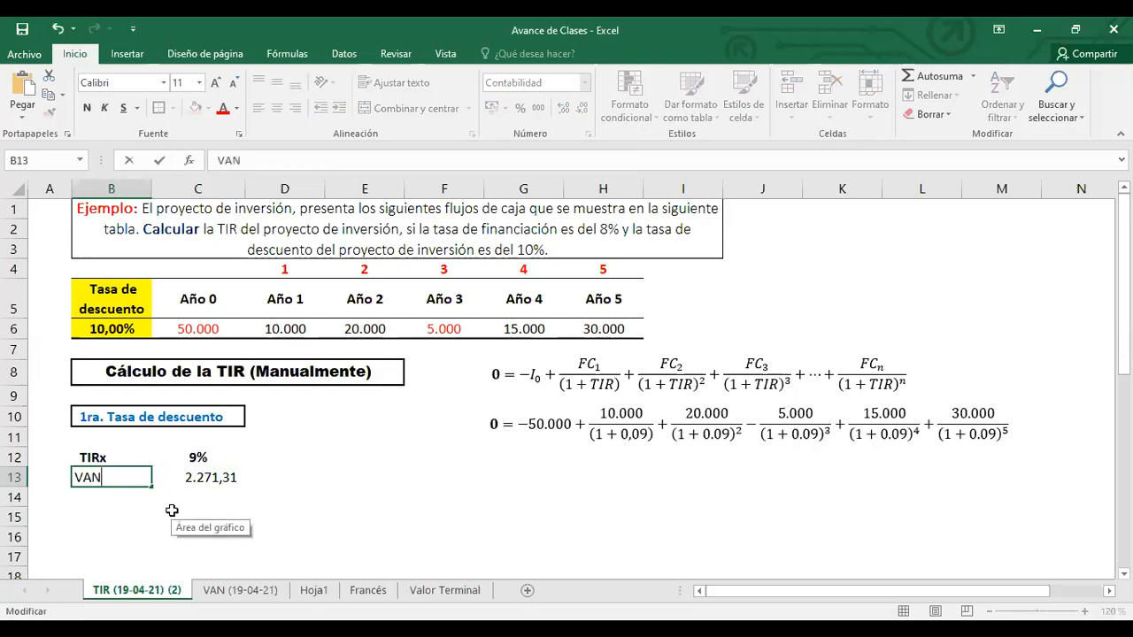
{"action": "key", "text": "Return"}
{"action": "left_click", "coordinate": [215, 477]}
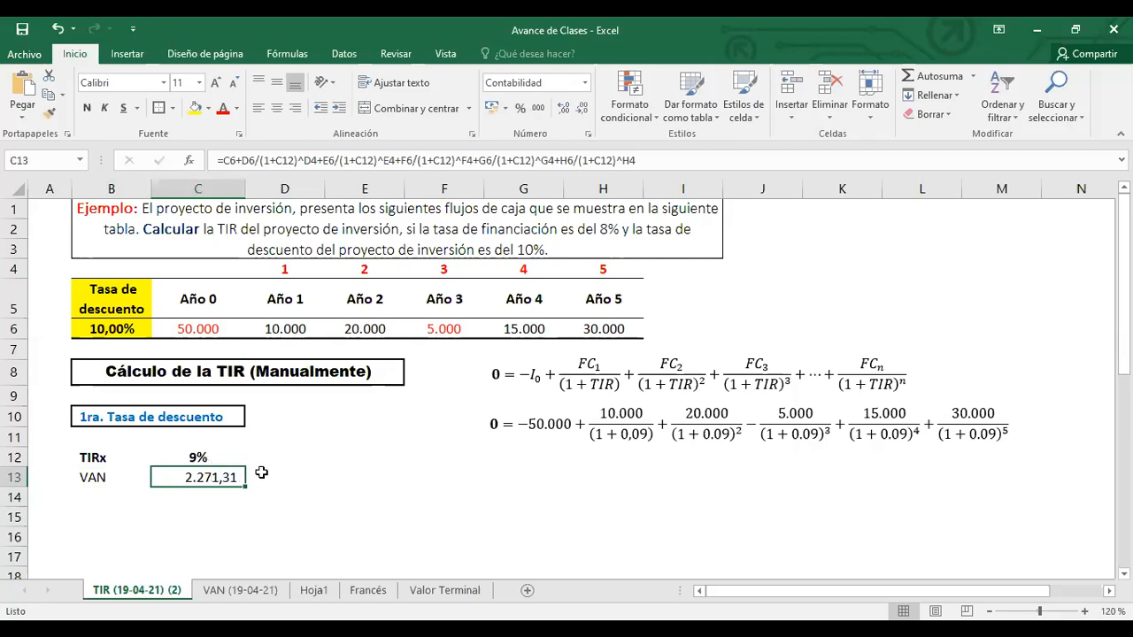
Try a TIRx of 10% in cell C12.
{"action": "left_click", "coordinate": [190, 458]}
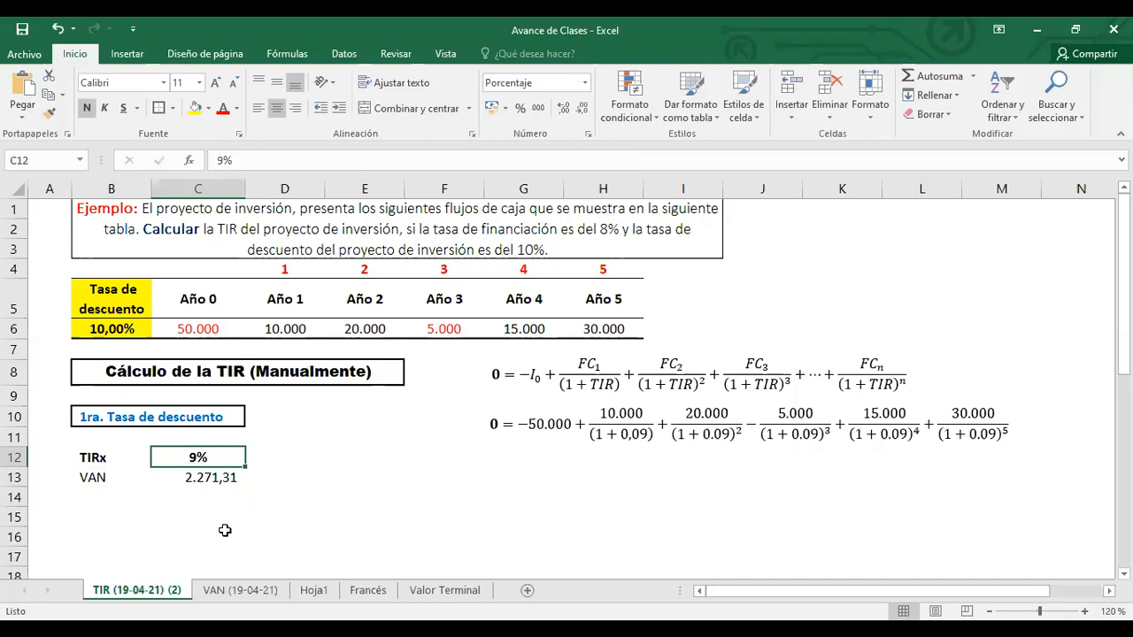
{"action": "type", "text": "10"}
{"action": "key", "text": "Return"}
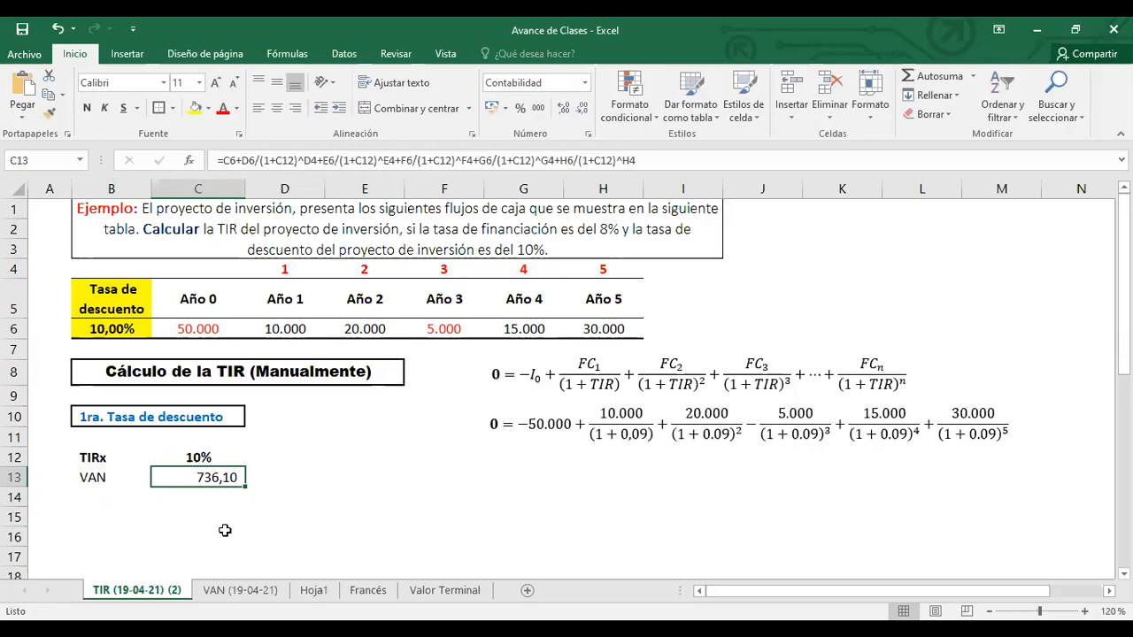
Try a TIRx of 11% in cell C12.
{"action": "key", "text": "Up"}
{"action": "type", "text": "10"}
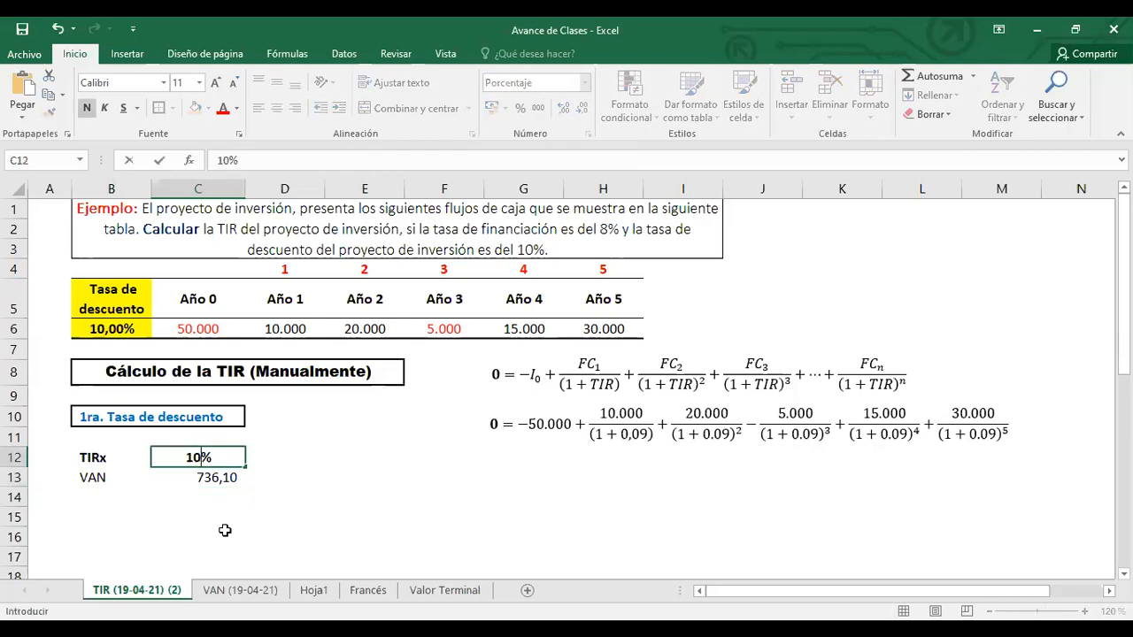
{"action": "key", "text": "BackSpace"}
{"action": "key", "text": "BackSpace"}
{"action": "type", "text": "11"}
{"action": "key", "text": "Return"}
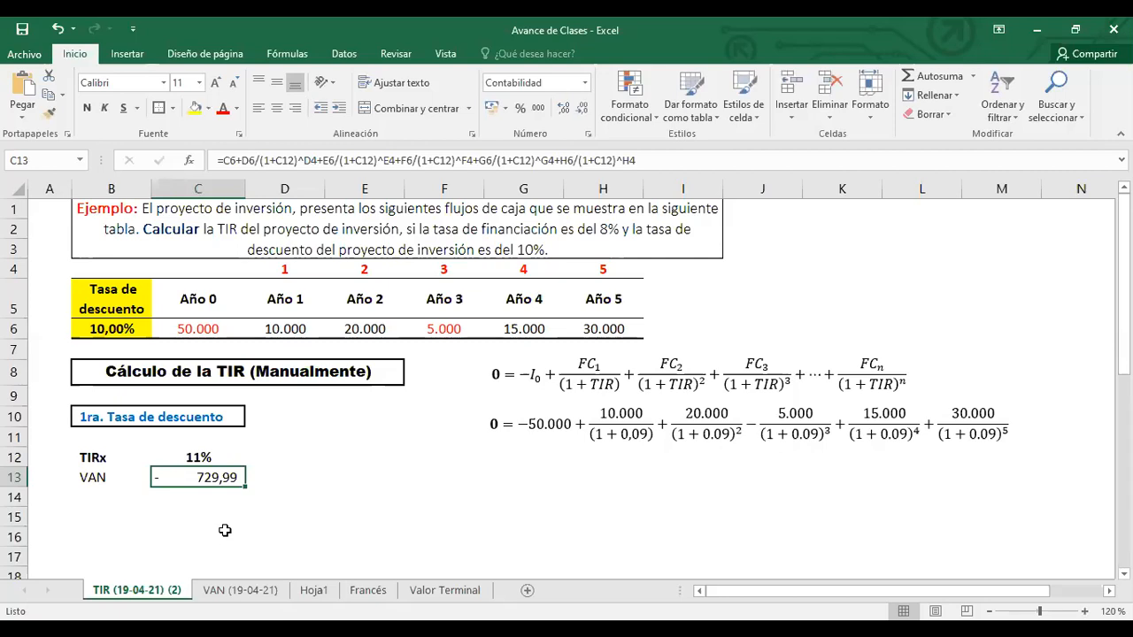
Test TIRx in C12 at 10% again and at 10,5%, reselecting the cell.
{"action": "key", "text": "Up"}
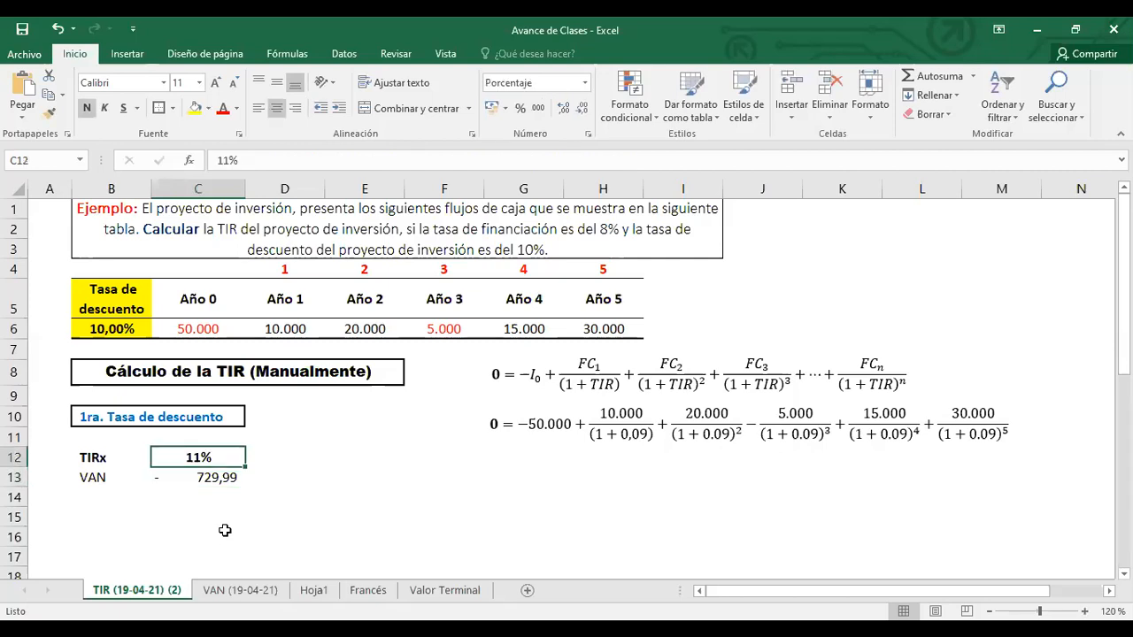
{"action": "type", "text": "10"}
{"action": "key", "text": "Return"}
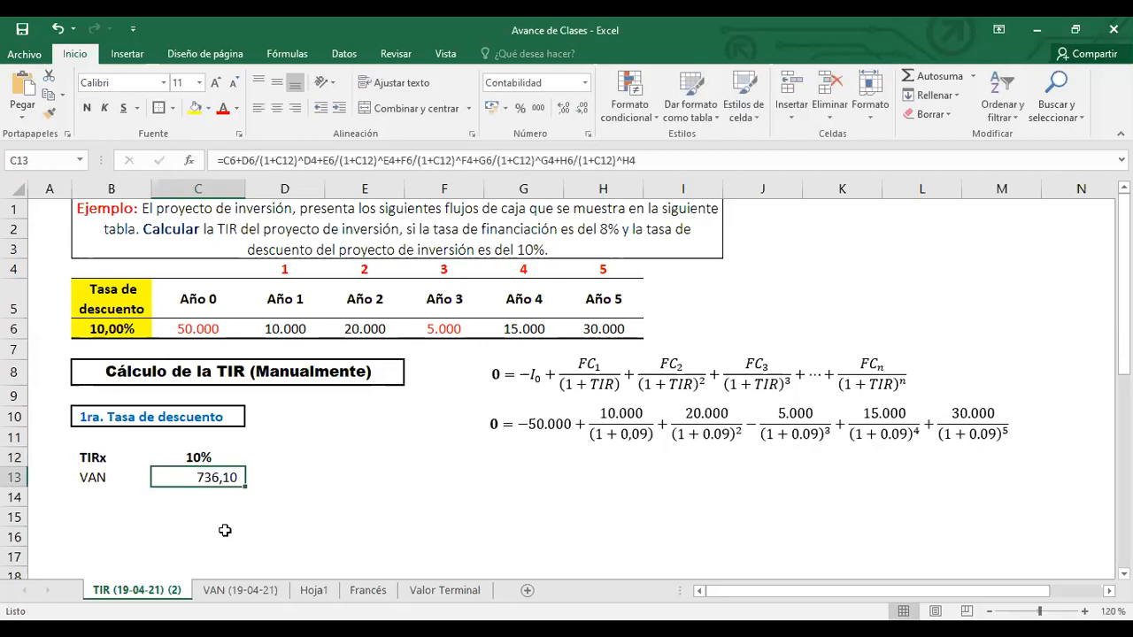
{"action": "key", "text": "Up"}
{"action": "key", "text": "F2"}
{"action": "key", "text": "Left"}
{"action": "type", "text": ",5"}
{"action": "key", "text": "Return"}
{"action": "key", "text": "Up"}
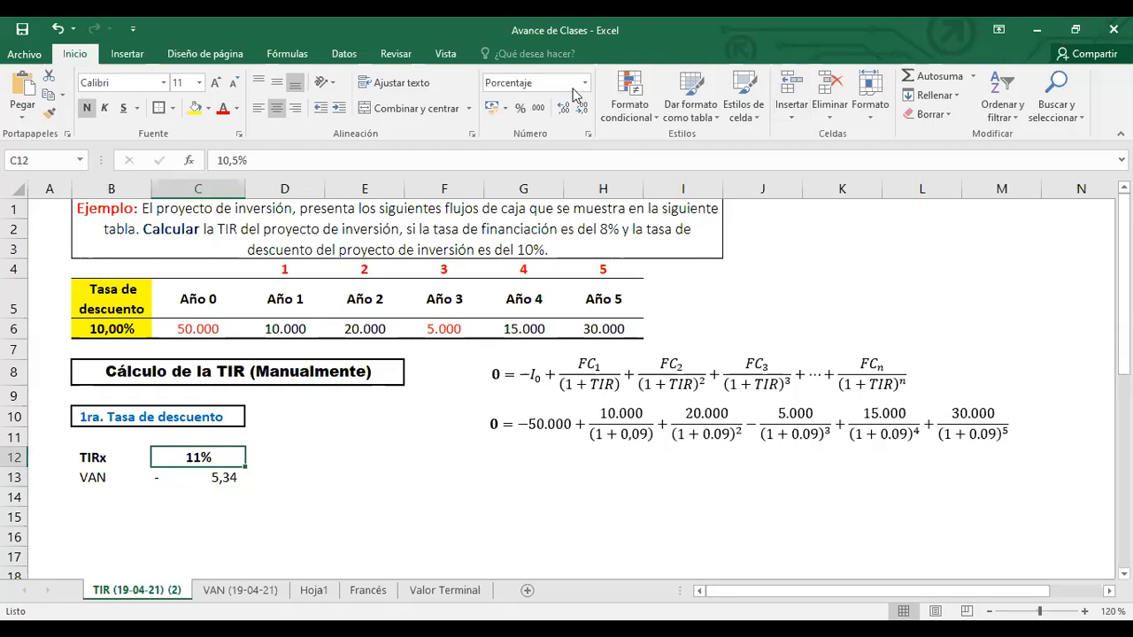
Circle the 0 of the substituted equation in green and draw a plus and a minus sign beside the VAN result.
{"action": "left_click_drag", "start_coordinate": [500, 400], "coordinate": [497, 401]}
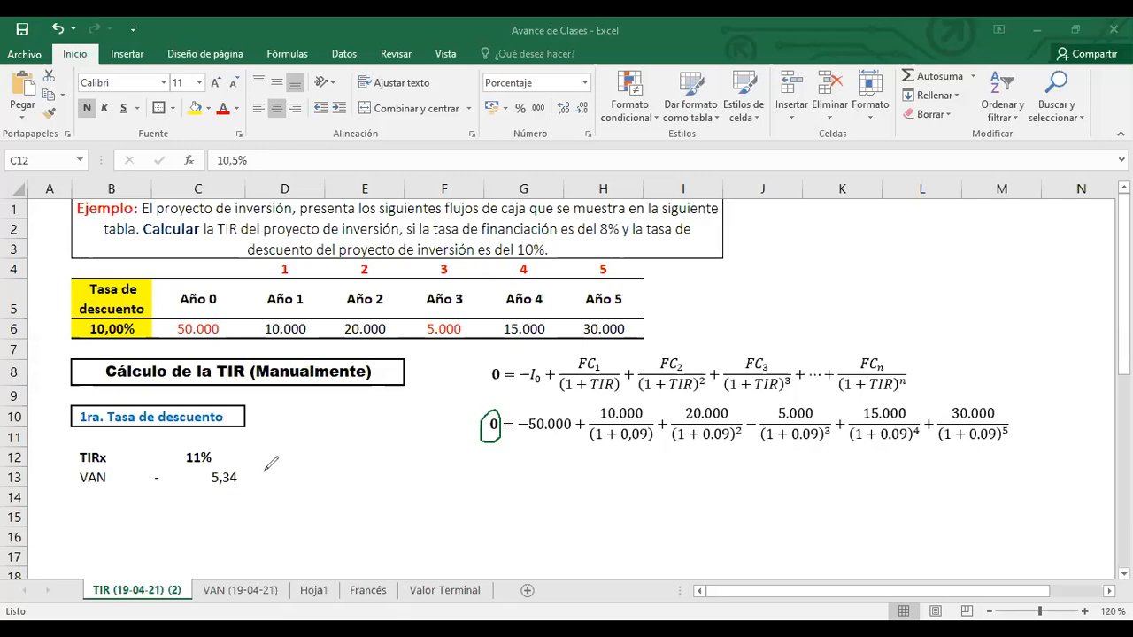
{"action": "mouse_move", "coordinate": [256, 458]}
{"action": "left_mouse_down"}
{"action": "mouse_move", "coordinate": [256, 473]}
{"action": "mouse_move", "coordinate": [277, 463]}
{"action": "left_mouse_up"}
{"action": "left_click_drag", "start_coordinate": [240, 501], "coordinate": [264, 496]}
Draw red arrows pointing at the circled 0 from both sides, marked minus on its left and plus on its right.
{"action": "mouse_move", "coordinate": [450, 415]}
{"action": "left_mouse_down"}
{"action": "mouse_move", "coordinate": [480, 419]}
{"action": "mouse_move", "coordinate": [536, 402]}
{"action": "left_mouse_up"}
{"action": "left_click_drag", "start_coordinate": [527, 393], "coordinate": [527, 409]}
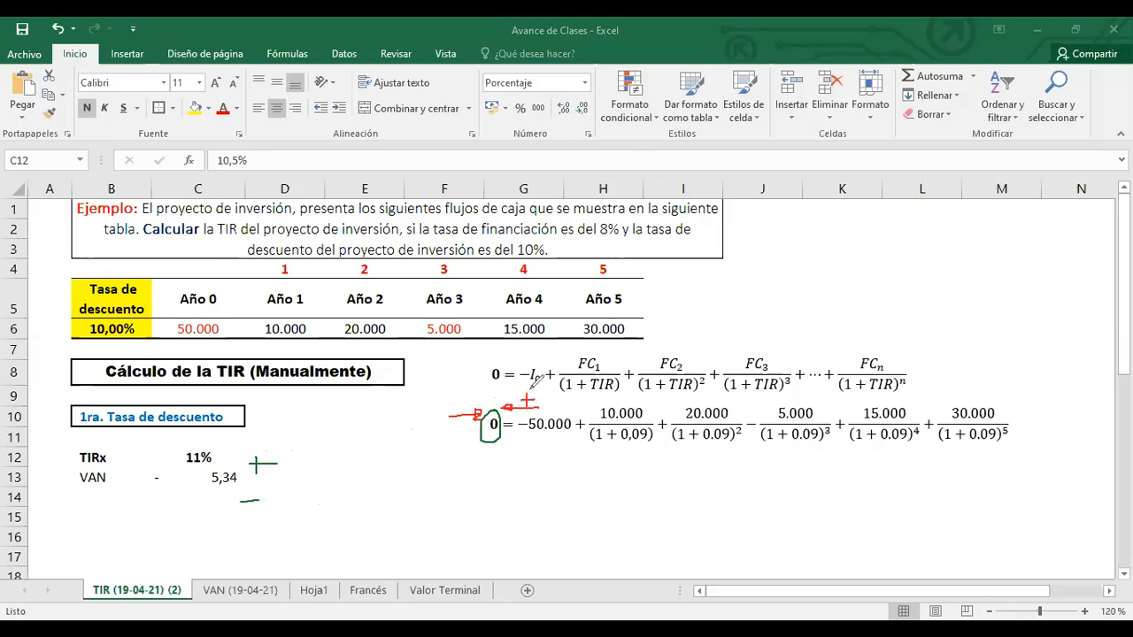
{"action": "left_click_drag", "start_coordinate": [468, 399], "coordinate": [482, 399]}
Set TIRx in cell C12 to 10%.
{"action": "left_click", "coordinate": [200, 460]}
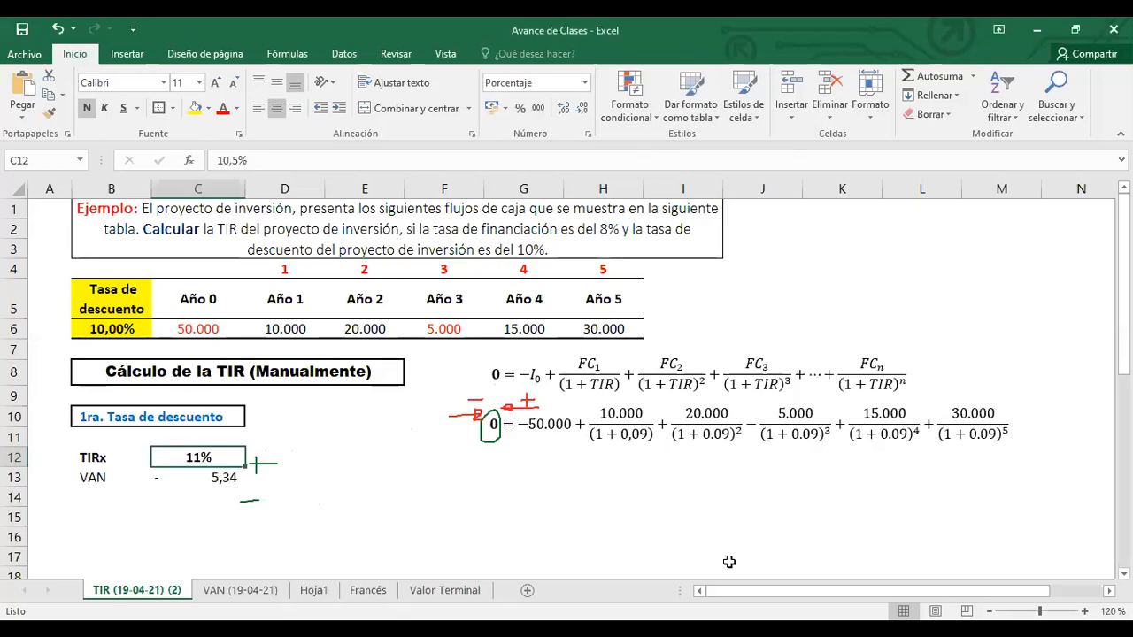
{"action": "type", "text": "10"}
{"action": "key", "text": "Return"}
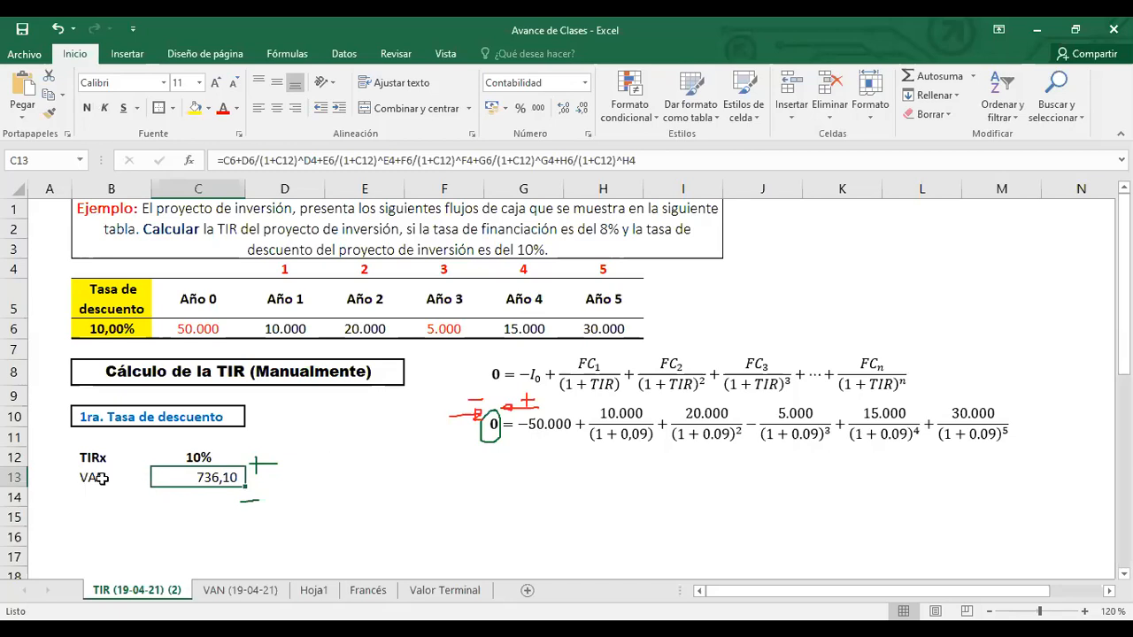
Make the VAN label and its result in B13:C13 bold.
{"action": "left_click_drag", "start_coordinate": [101, 478], "coordinate": [214, 474]}
{"action": "key", "text": "ctrl+n"}
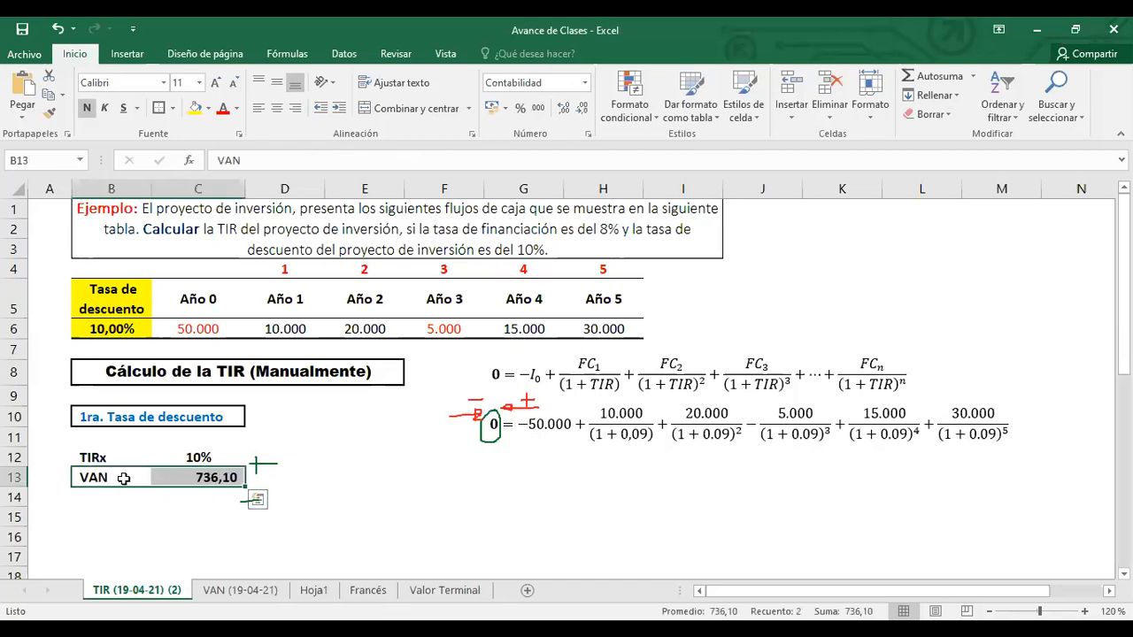
{"action": "left_click", "coordinate": [113, 478]}
{"action": "left_click", "coordinate": [271, 518]}
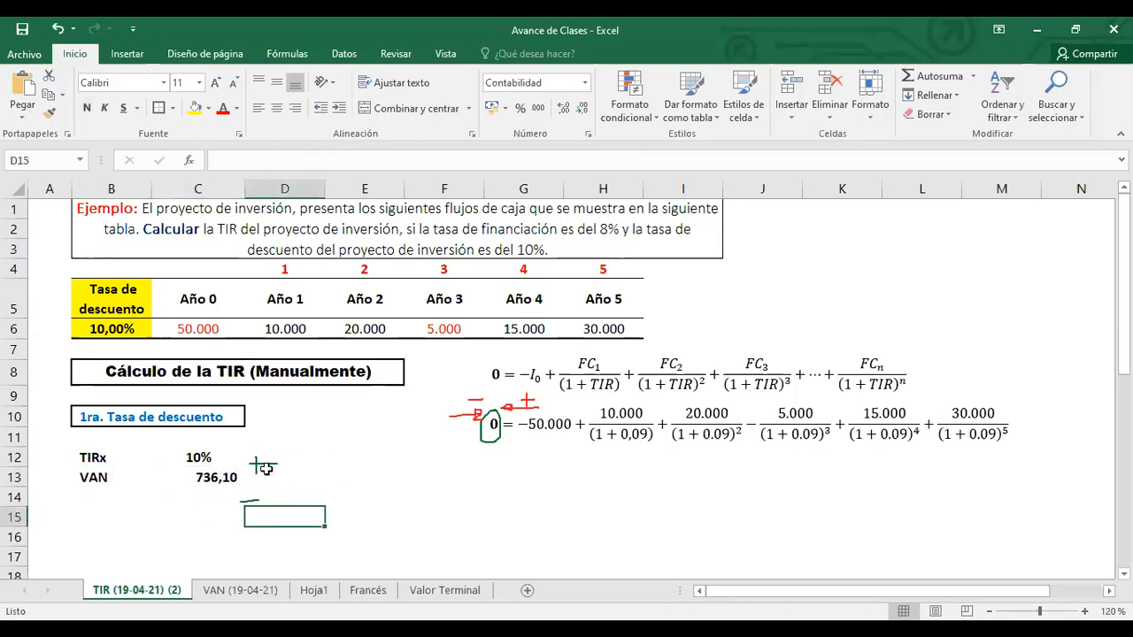
{"action": "left_click_drag", "start_coordinate": [252, 459], "coordinate": [259, 493]}
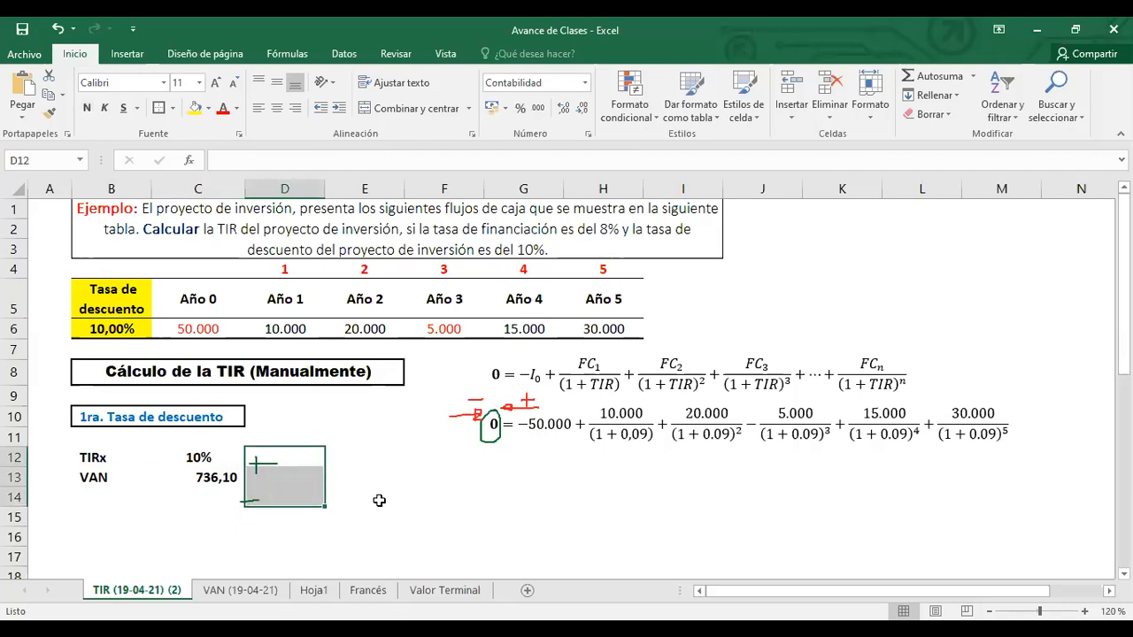
{"action": "left_click", "coordinate": [381, 495]}
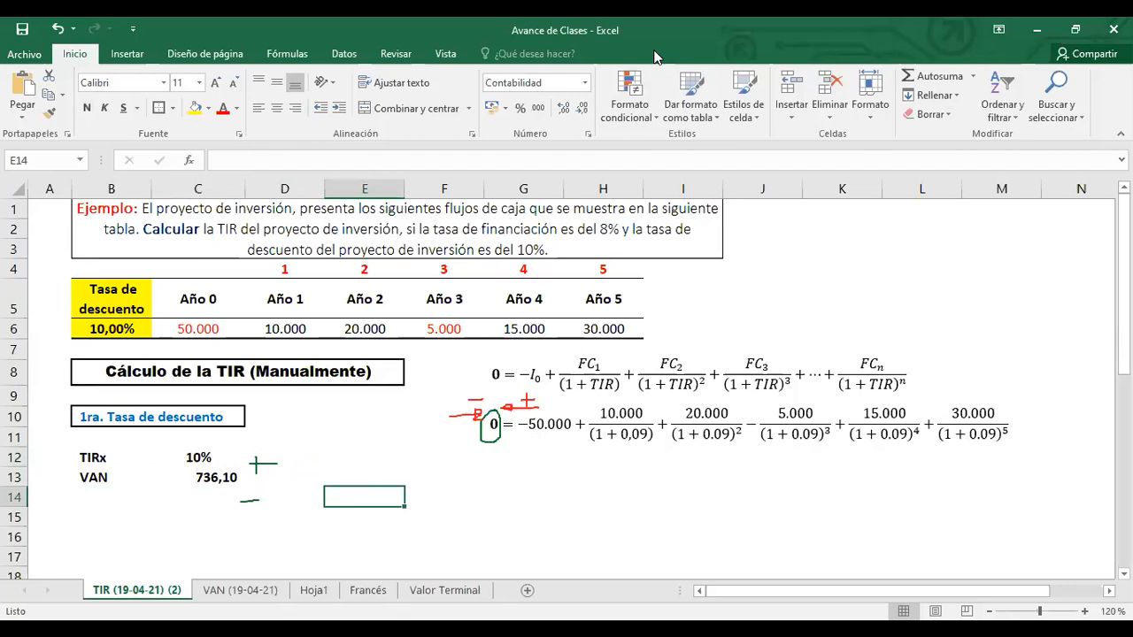
{"action": "left_click", "coordinate": [812, 94]}
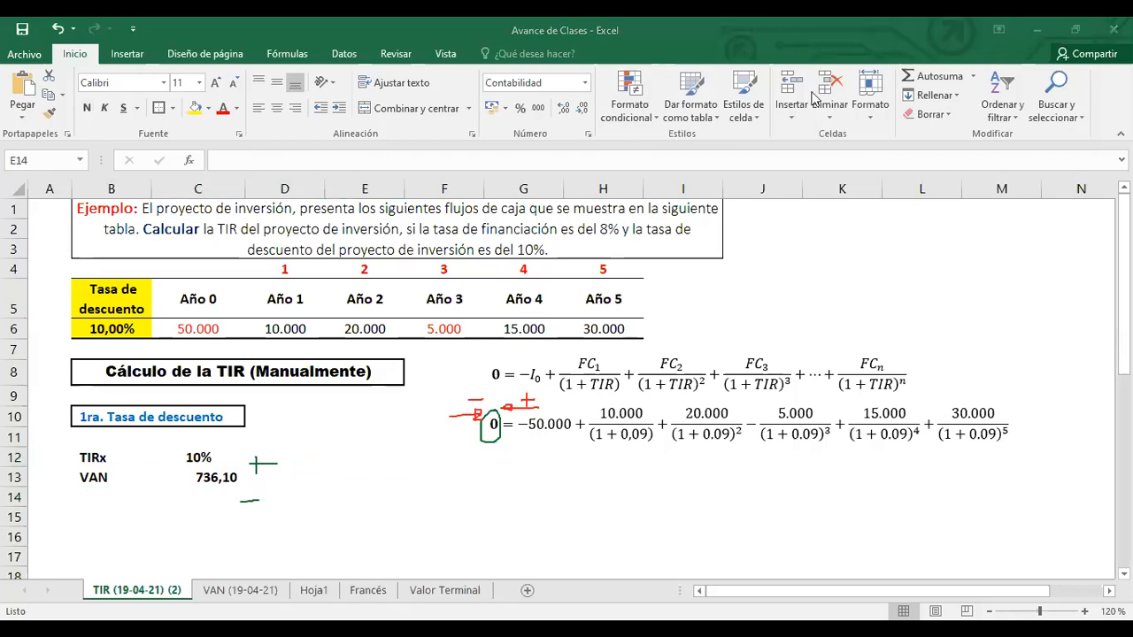
Clear the drawn annotations and copy the boxed "1ra. Tasa de descuento" heading to B15.
{"action": "left_click", "coordinate": [791, 142]}
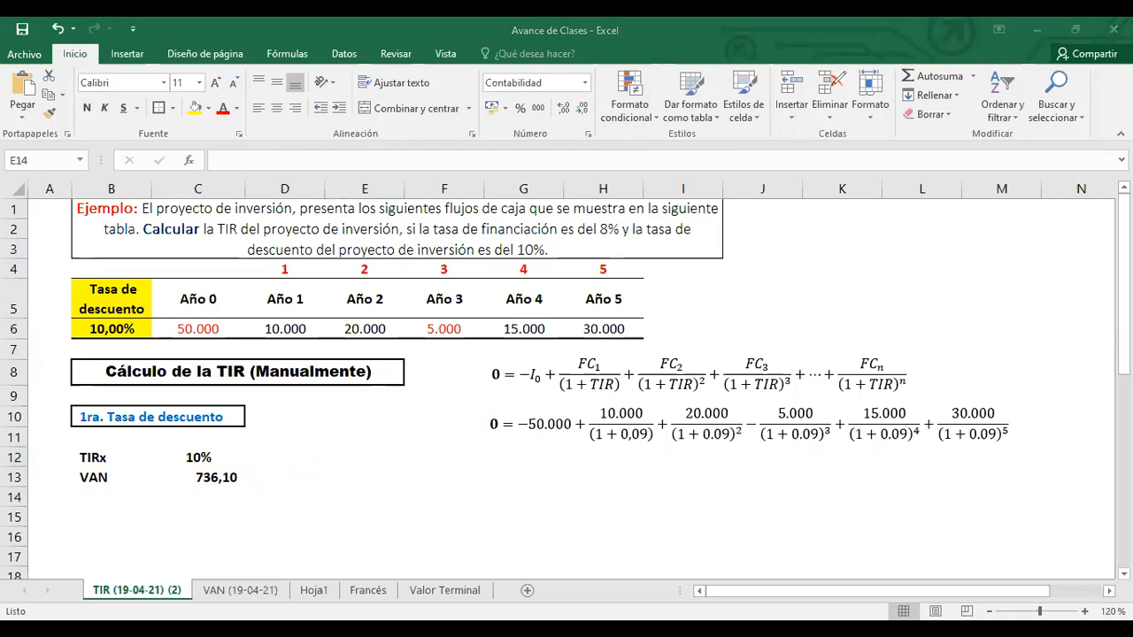
{"action": "left_click", "coordinate": [205, 414]}
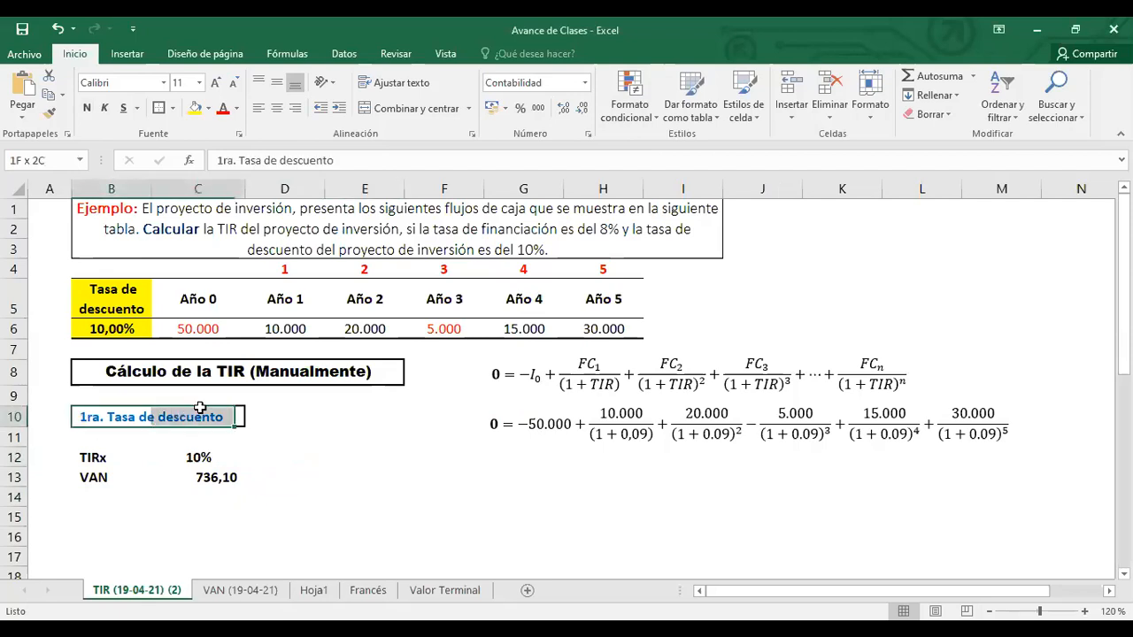
{"action": "key", "text": "ctrl+c"}
{"action": "left_click", "coordinate": [97, 518]}
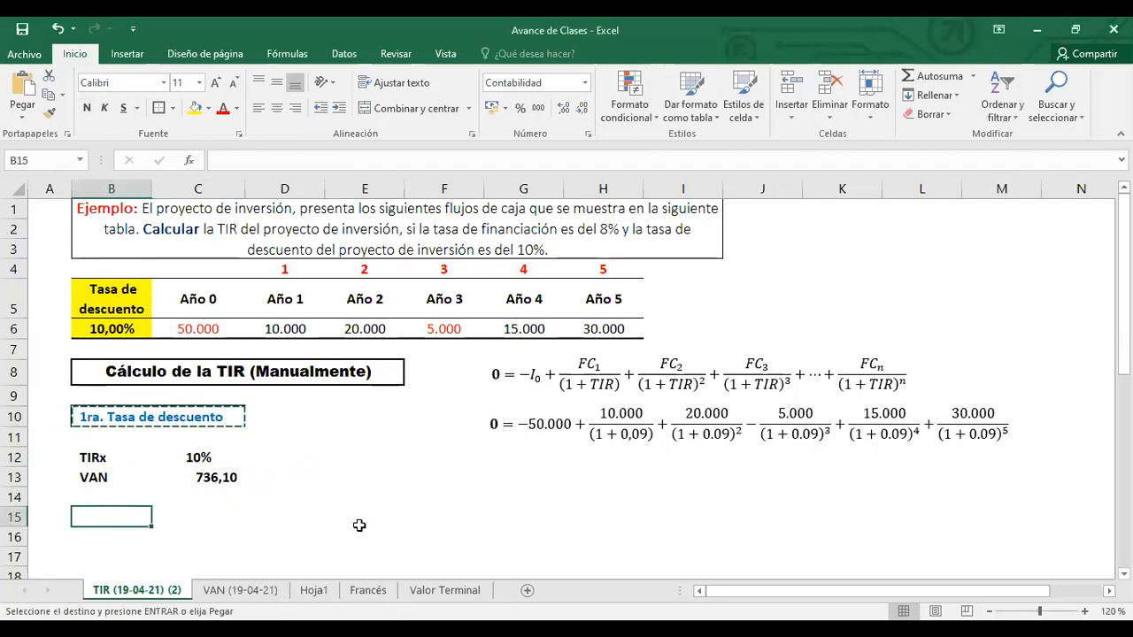
{"action": "key", "text": "ctrl+v"}
Change the copied heading in B15 to "2da. Tasa de descuento".
{"action": "double_click", "coordinate": [87, 518]}
{"action": "left_click_drag", "start_coordinate": [75, 519], "coordinate": [98, 517]}
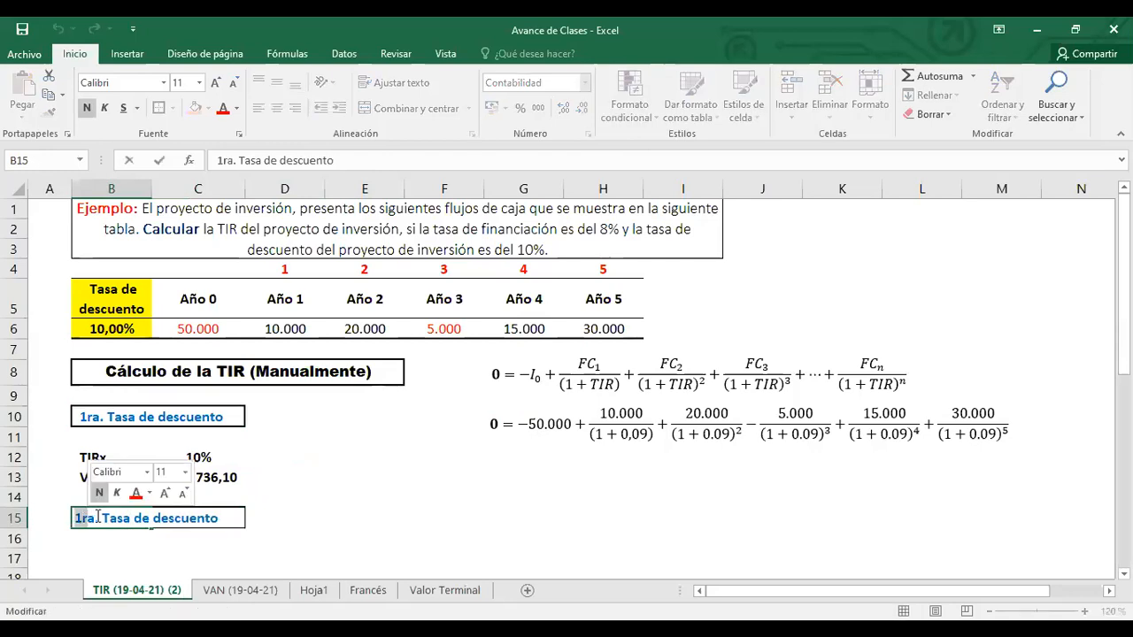
{"action": "type", "text": "2"}
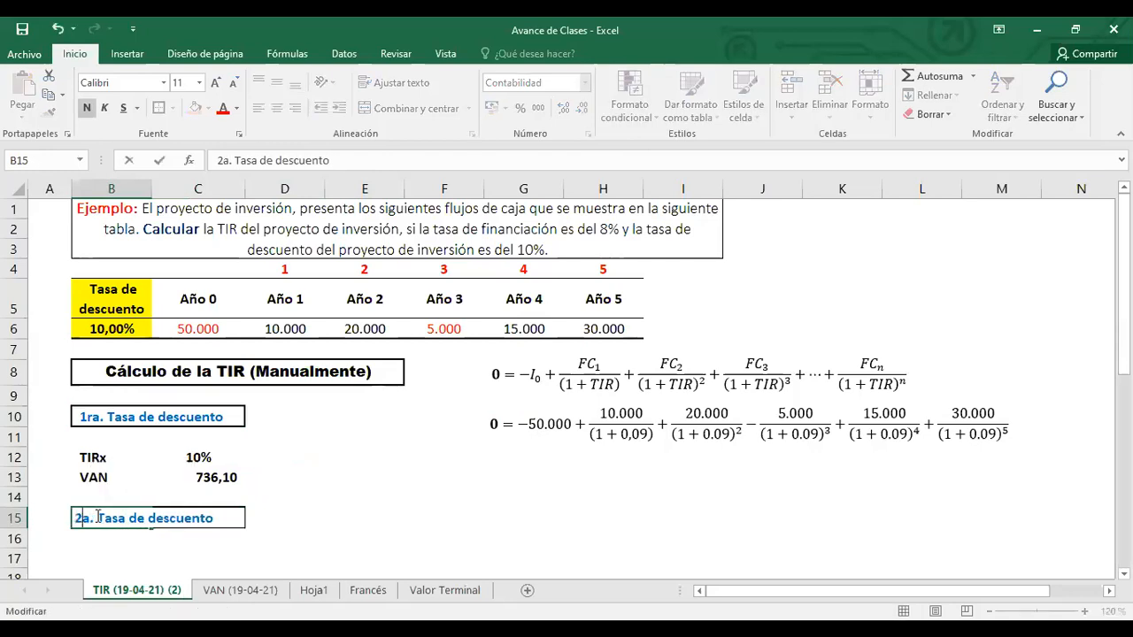
{"action": "type", "text": "d"}
{"action": "left_click", "coordinate": [407, 474]}
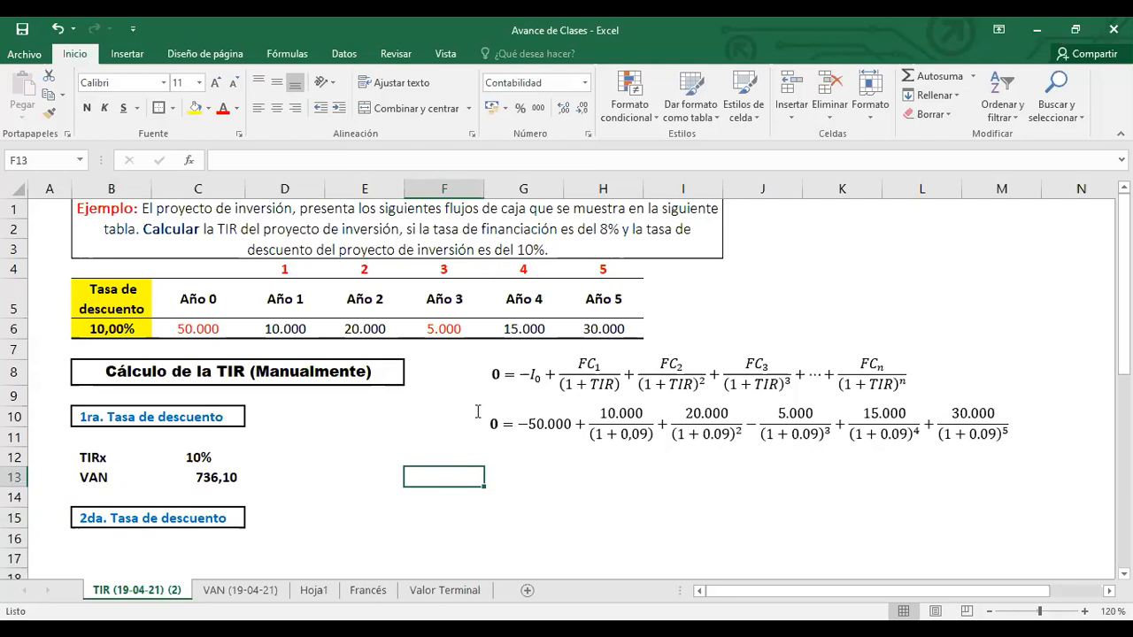
Enter the label TIRy in B17 and set its rate in C17 to 11%.
{"action": "left_click", "coordinate": [113, 552]}
{"action": "type", "text": "i"}
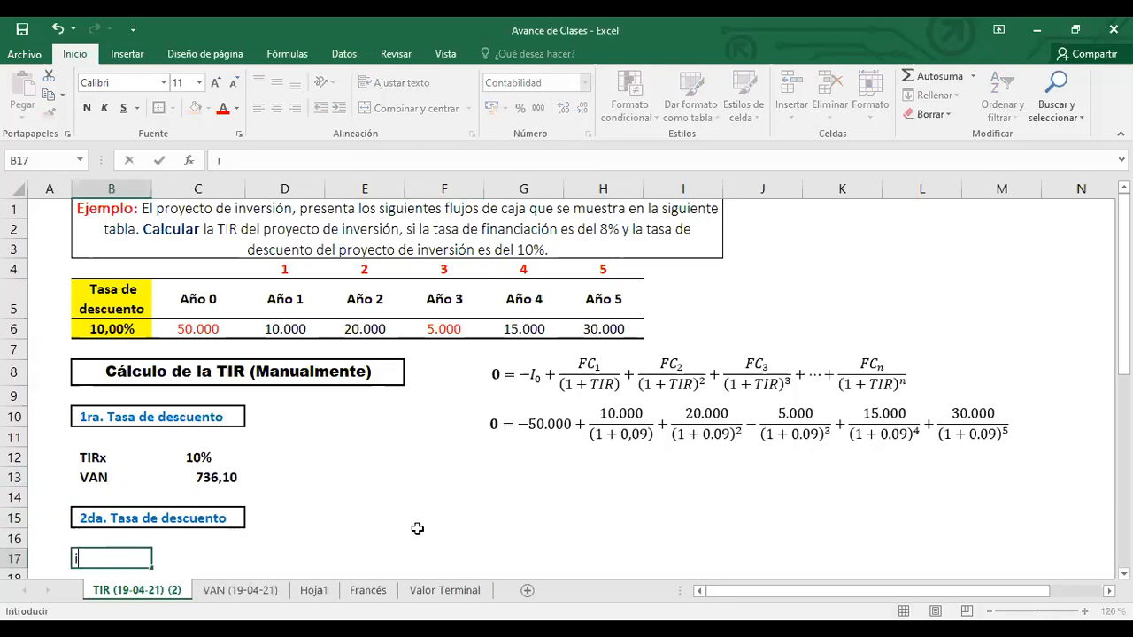
{"action": "type", "text": "TIRy"}
{"action": "scroll", "coordinate": [417, 528], "scroll_direction": "down", "scroll_amount": 1}
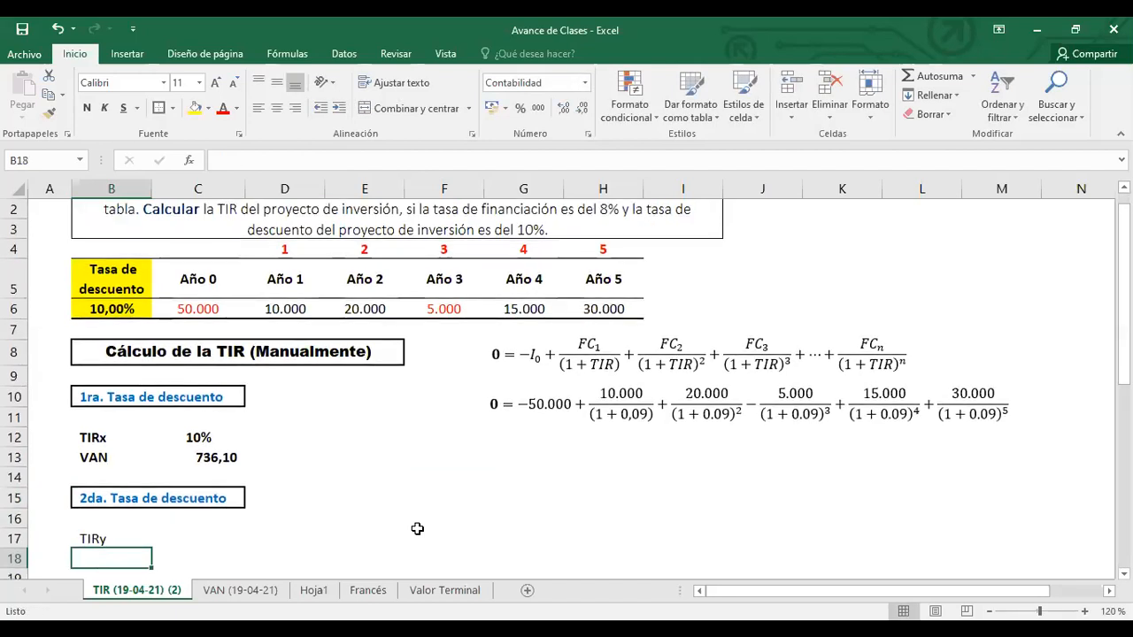
{"action": "left_click", "coordinate": [194, 540]}
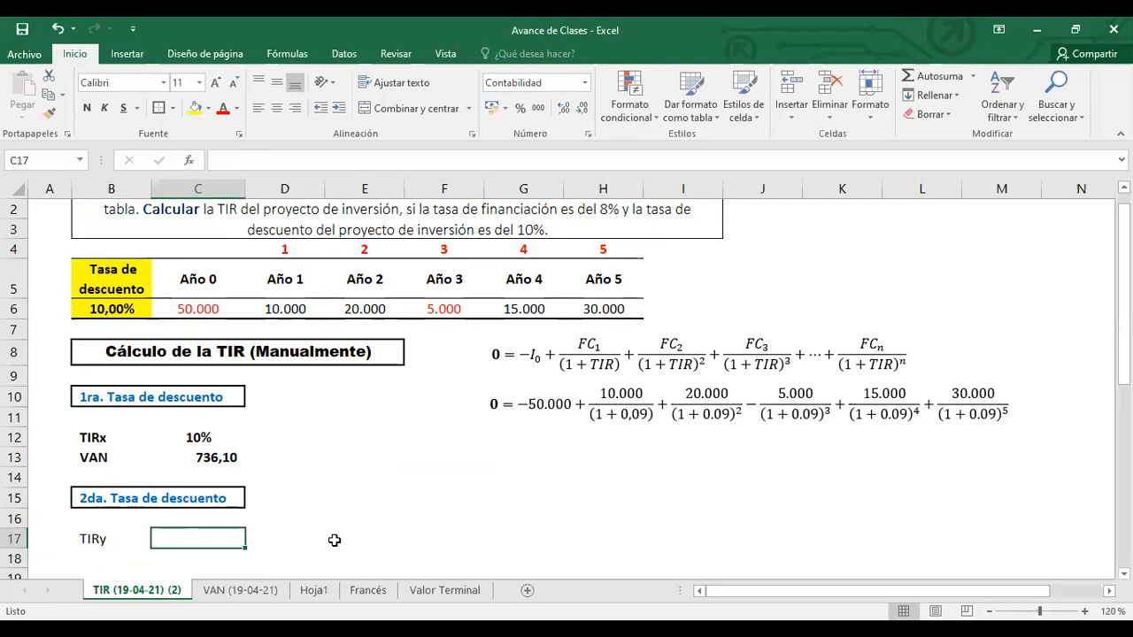
{"action": "left_click", "coordinate": [205, 456]}
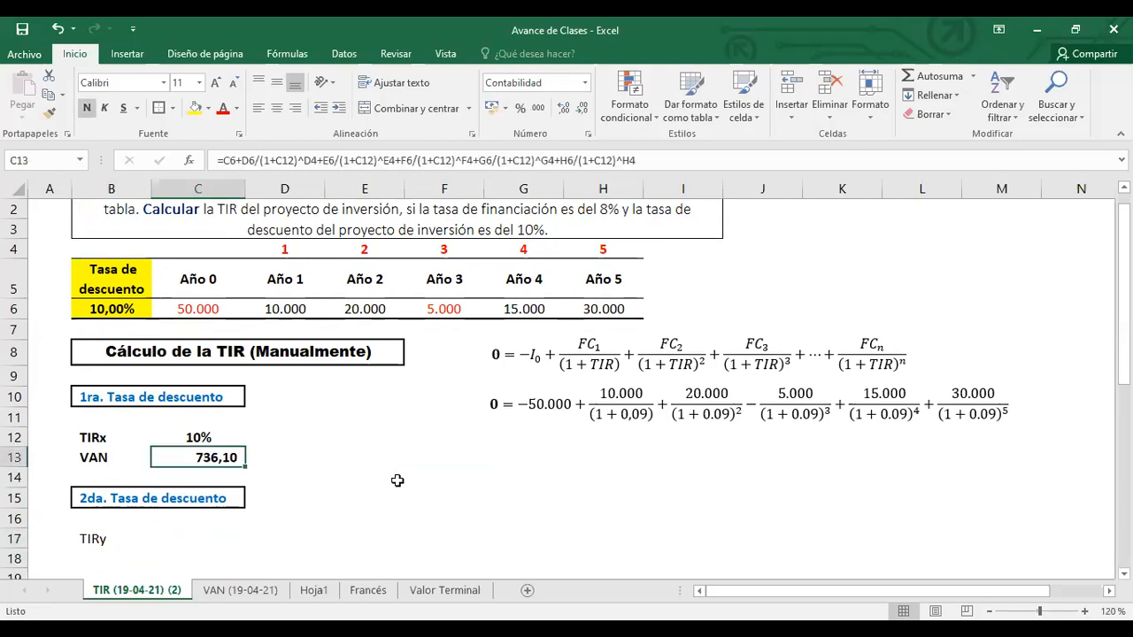
{"action": "left_click", "coordinate": [201, 538]}
{"action": "type", "text": "1"}
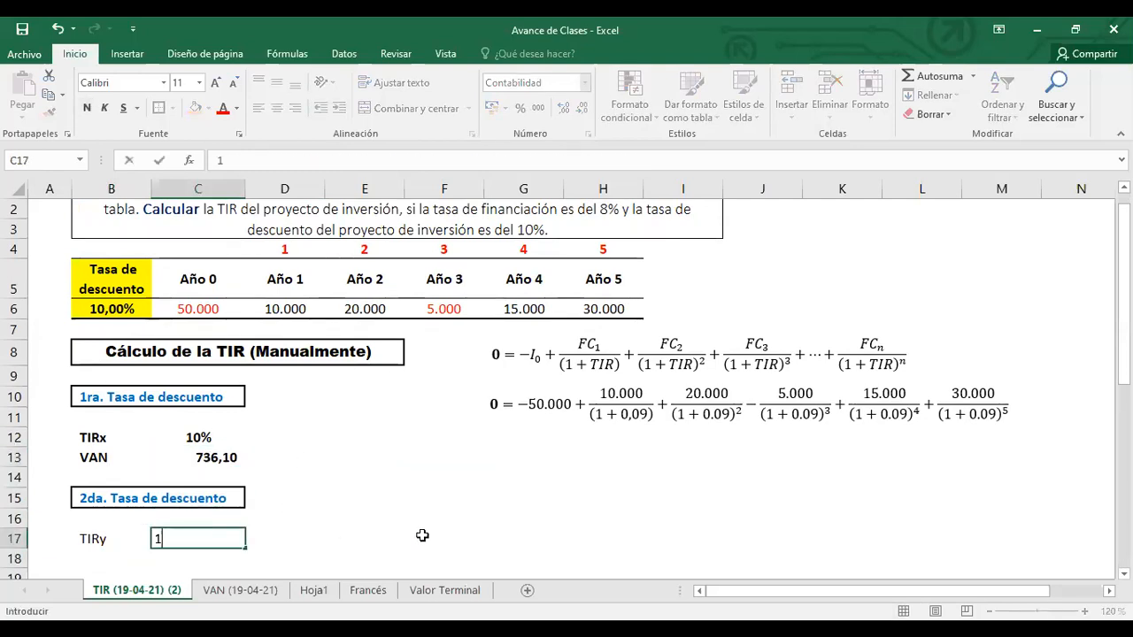
{"action": "type", "text": "1%"}
{"action": "key", "text": "Return"}
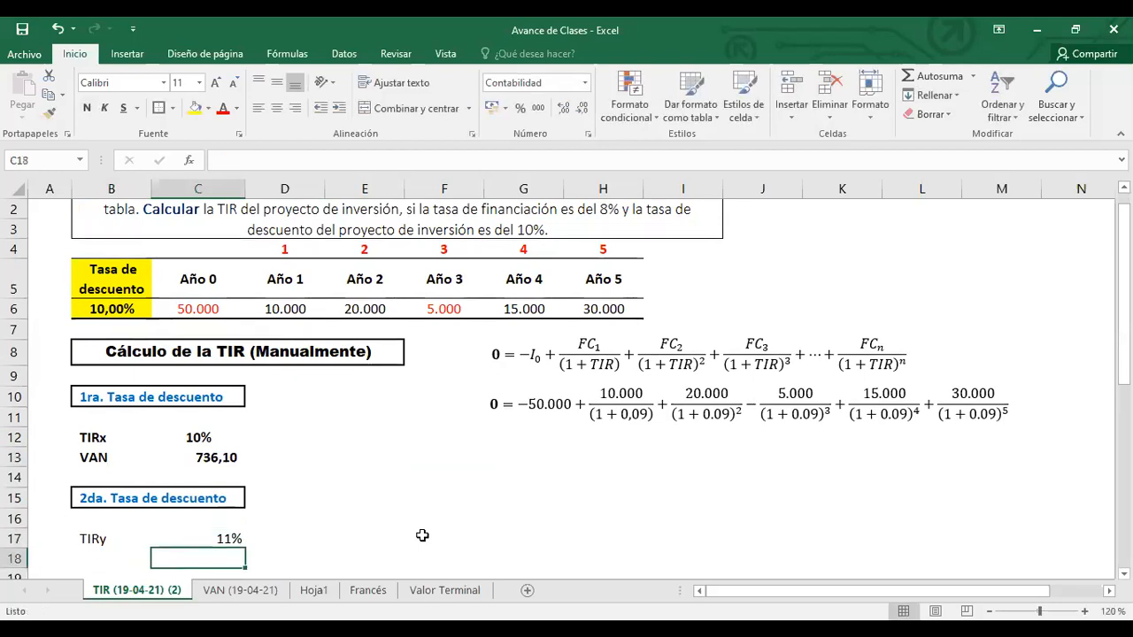
Enter the label VAN in B18 and make the cells B17:C18 bold.
{"action": "scroll", "coordinate": [221, 488], "scroll_direction": "down", "scroll_amount": 2}
{"action": "left_click", "coordinate": [109, 420]}
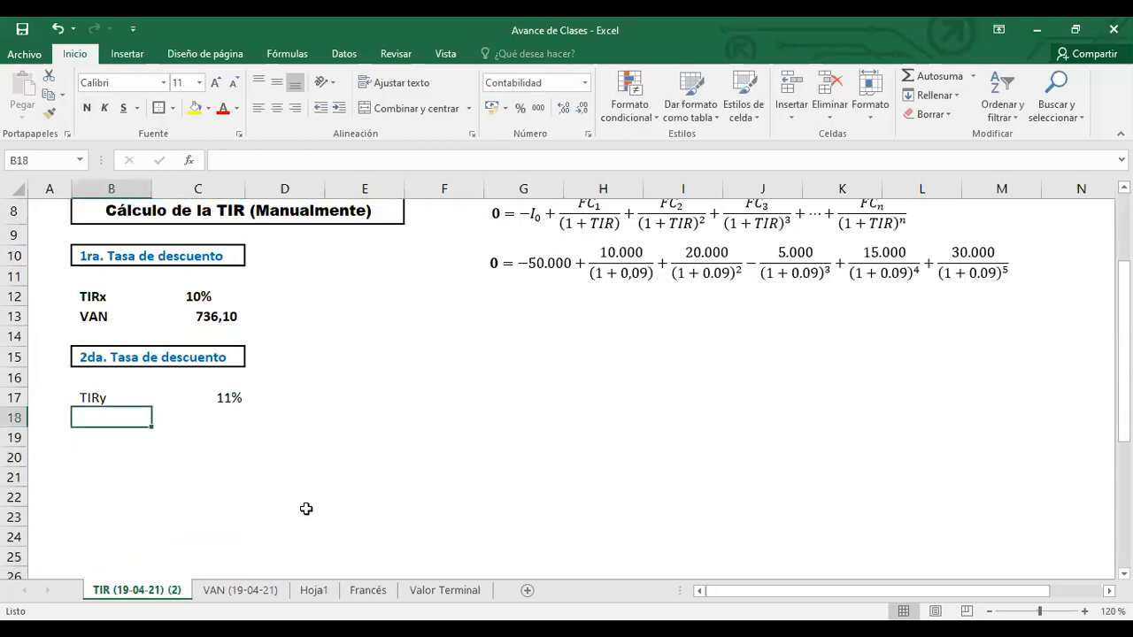
{"action": "type", "text": "va"}
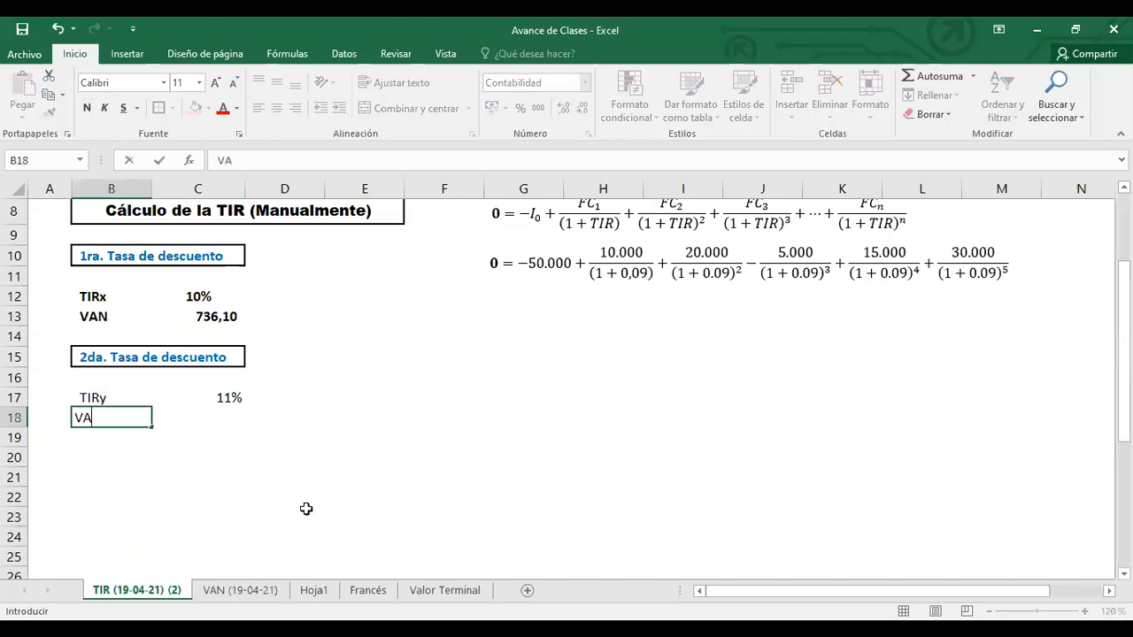
{"action": "type", "text": "n"}
{"action": "key", "text": "Return"}
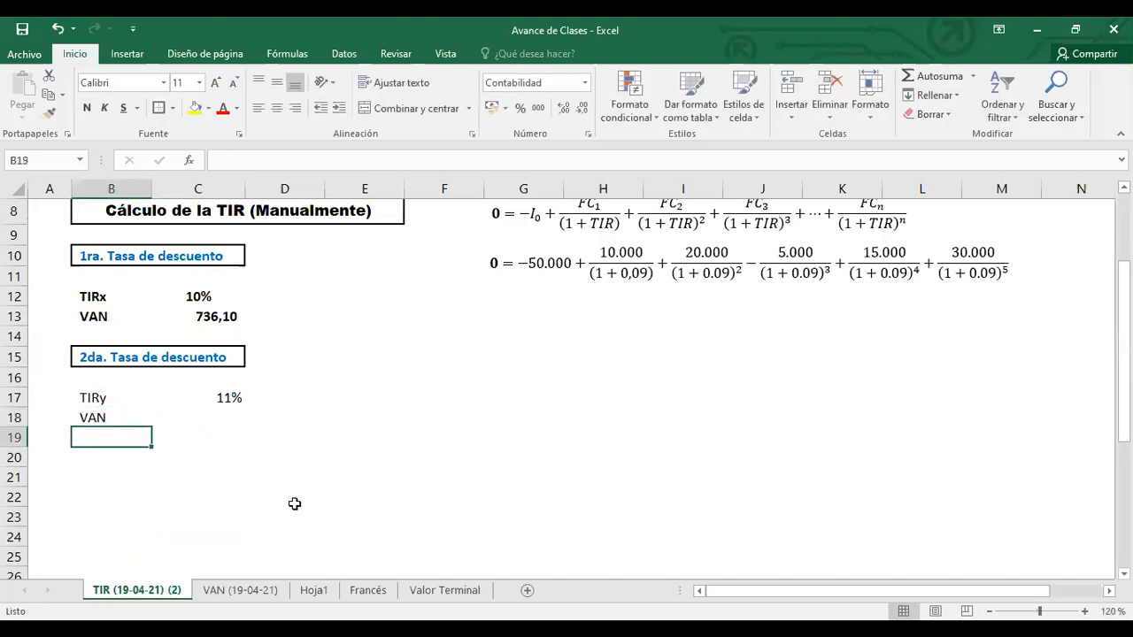
{"action": "left_click", "coordinate": [228, 422]}
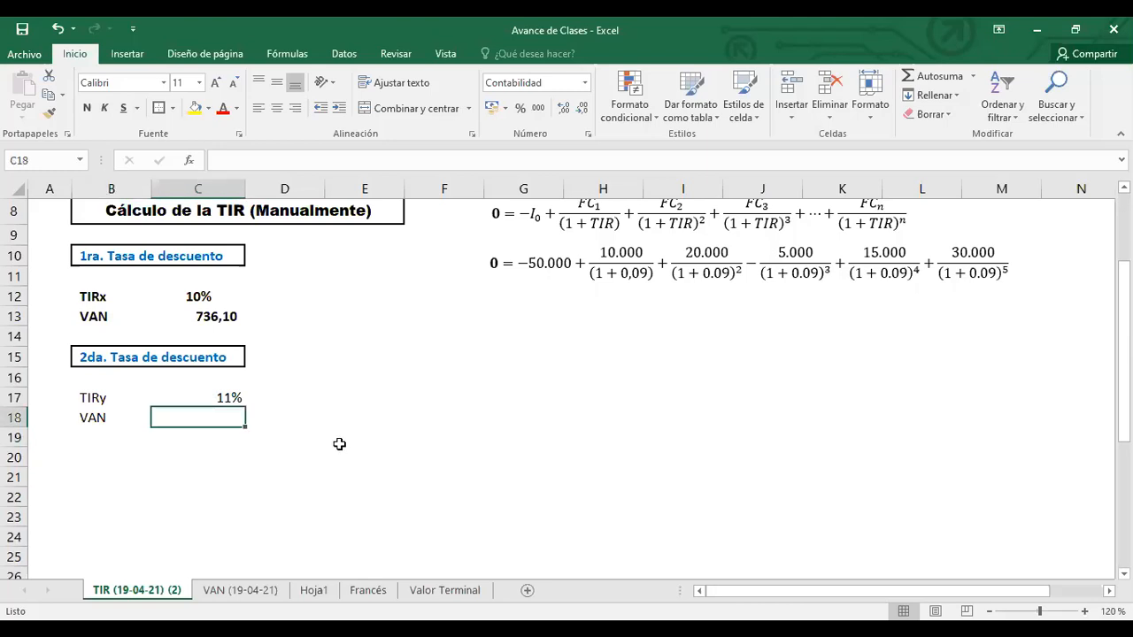
{"action": "left_click_drag", "start_coordinate": [91, 399], "coordinate": [217, 414]}
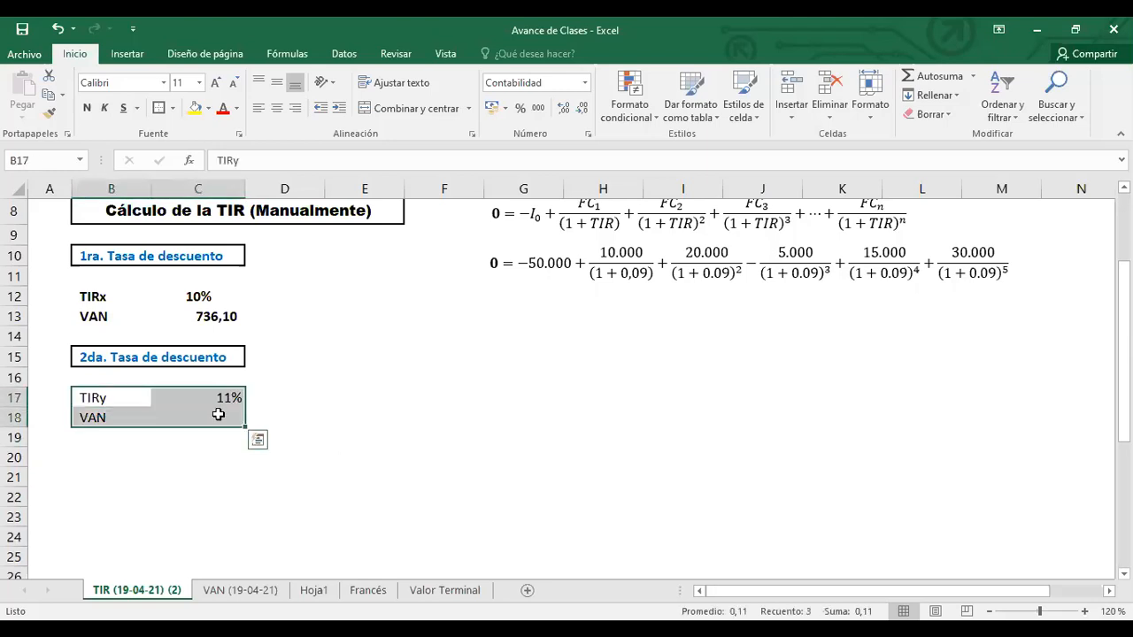
{"action": "left_click", "coordinate": [284, 457]}
Duplicate the substituted TIR equation and place the copy beside the TIRy and VAN rows of the second rate.
{"action": "scroll", "coordinate": [624, 374], "scroll_direction": "up", "scroll_amount": 2}
{"action": "left_click", "coordinate": [602, 398]}
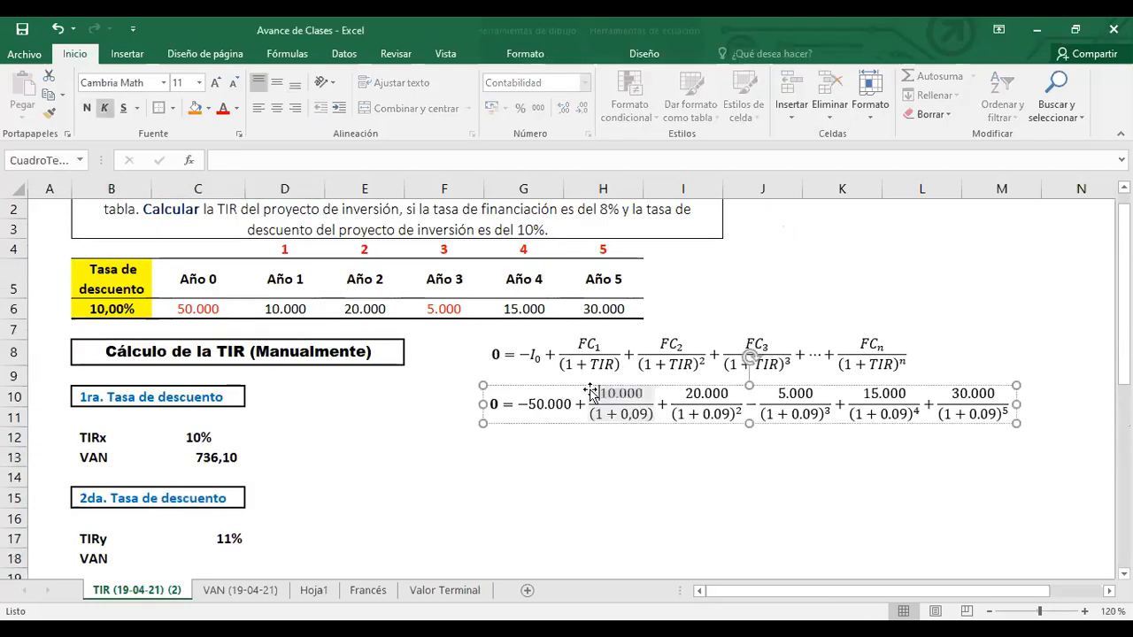
{"action": "key", "text": "Escape"}
{"action": "key", "text": "ctrl+c"}
{"action": "left_click", "coordinate": [522, 497]}
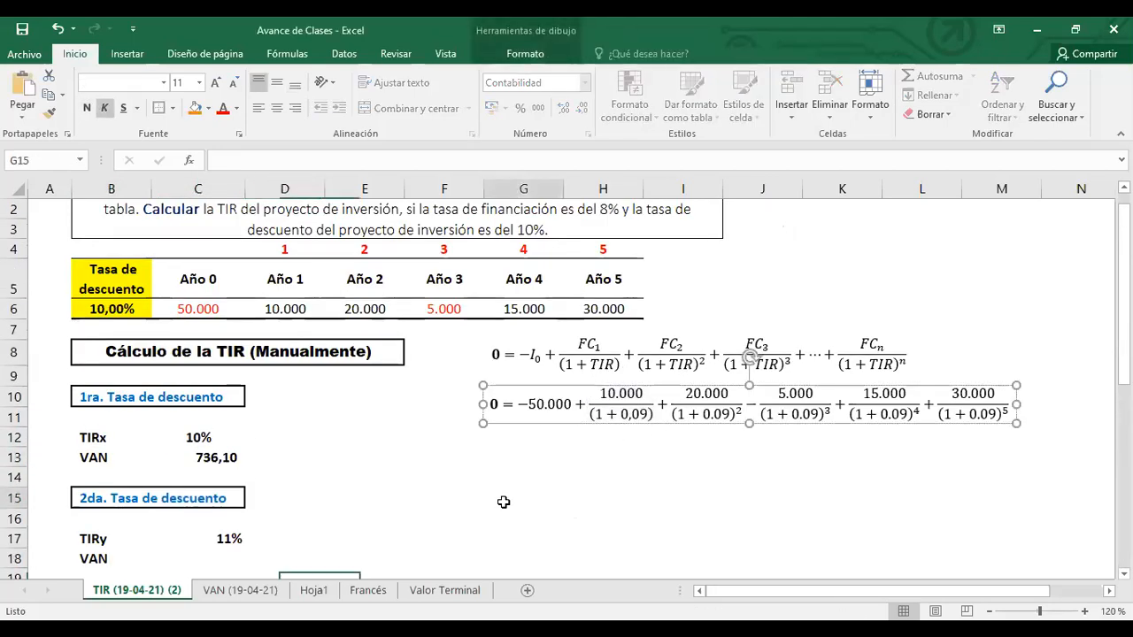
{"action": "key", "text": "ctrl+v"}
{"action": "scroll", "coordinate": [575, 506], "scroll_direction": "down", "scroll_amount": 2}
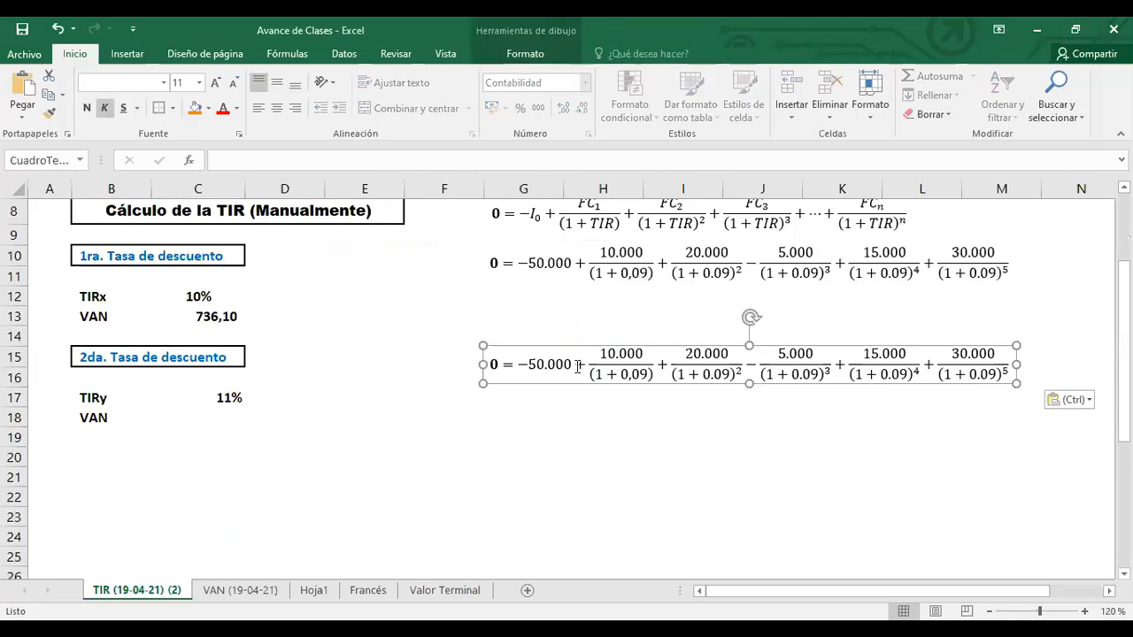
{"action": "left_click_drag", "start_coordinate": [572, 350], "coordinate": [553, 383]}
Change the rate in all five denominators of the copied equation to 0.11.
{"action": "left_click_drag", "start_coordinate": [614, 408], "coordinate": [626, 407]}
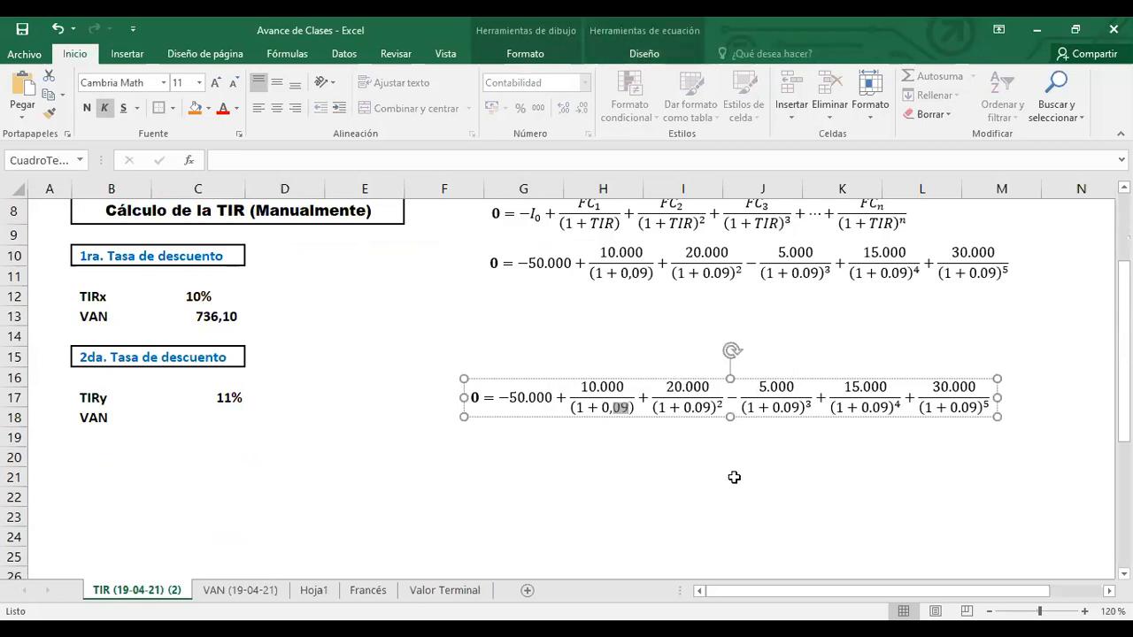
{"action": "type", "text": "1"}
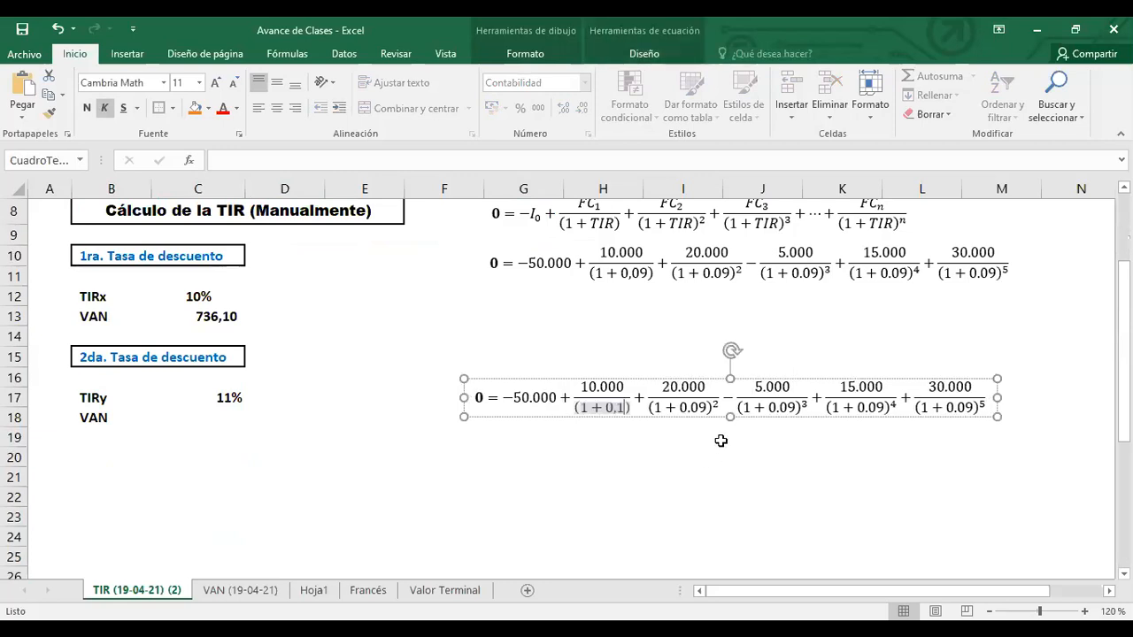
{"action": "type", "text": "0"}
{"action": "key", "text": "BackSpace"}
{"action": "type", "text": "1"}
{"action": "left_click_drag", "start_coordinate": [696, 408], "coordinate": [711, 408]}
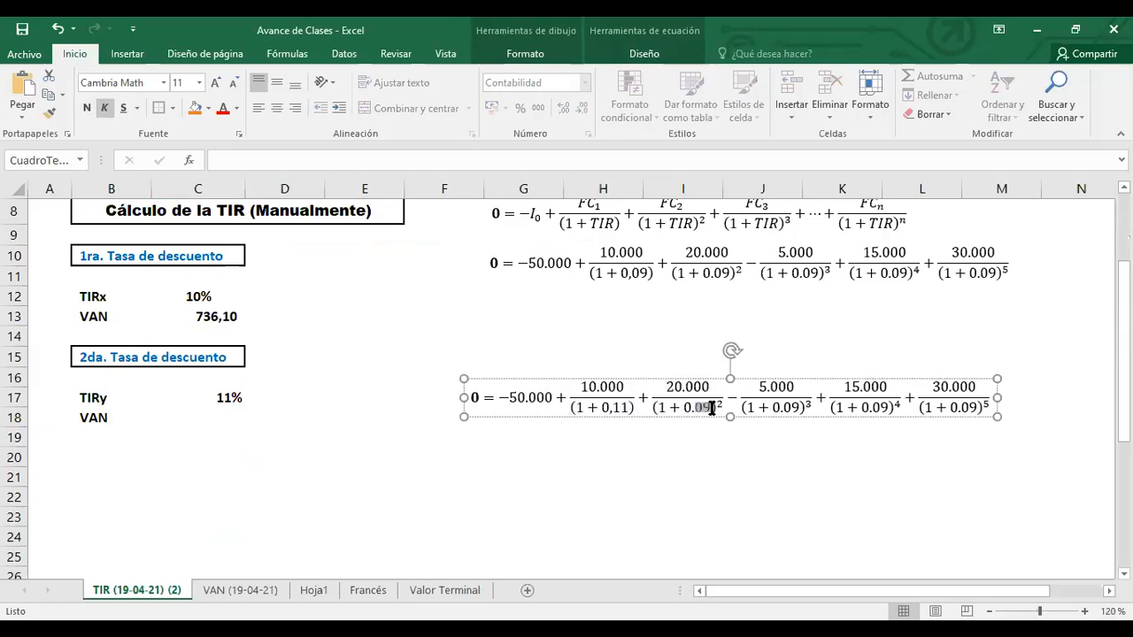
{"action": "type", "text": "11"}
{"action": "left_click_drag", "start_coordinate": [797, 407], "coordinate": [784, 407]}
{"action": "type", "text": "11"}
{"action": "left_click_drag", "start_coordinate": [875, 408], "coordinate": [886, 408]}
{"action": "type", "text": "11"}
{"action": "left_click_drag", "start_coordinate": [964, 408], "coordinate": [972, 406]}
{"action": "type", "text": "11"}
{"action": "left_click", "coordinate": [757, 496]}
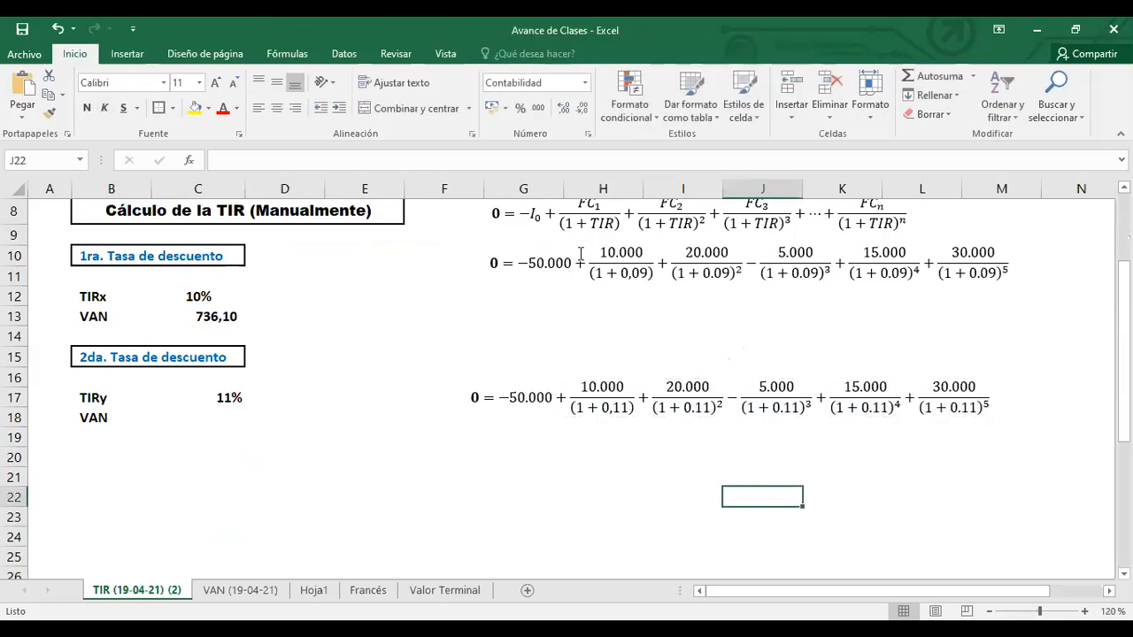
Change the rate in all five denominators of the first substituted equation to 0.10.
{"action": "double_click", "coordinate": [634, 273]}
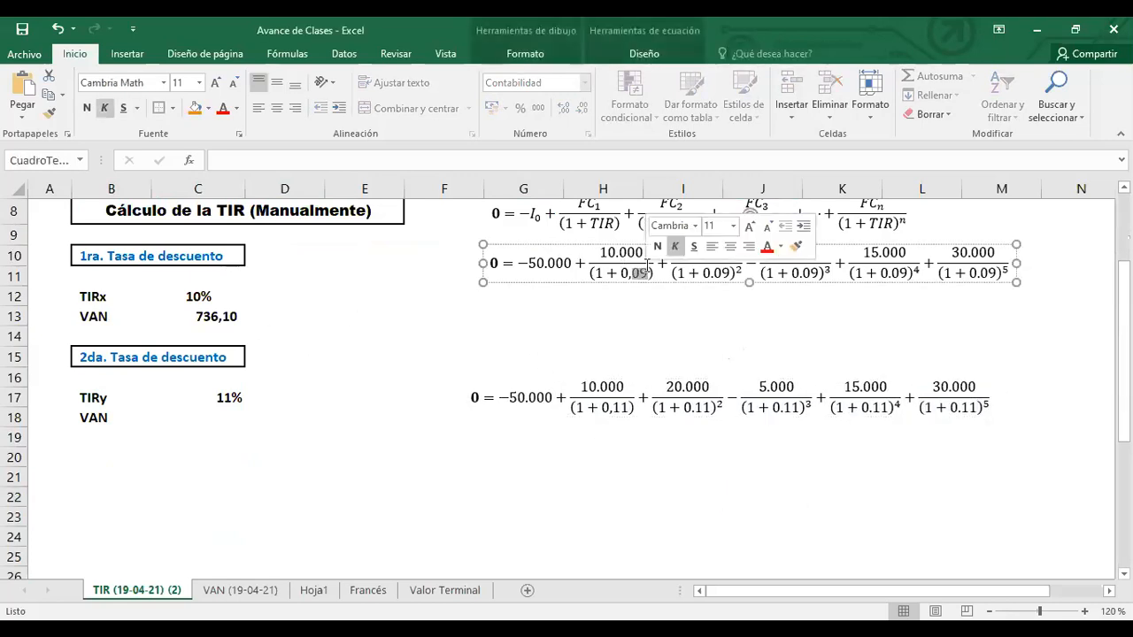
{"action": "type", "text": "10"}
{"action": "left_click", "coordinate": [714, 328]}
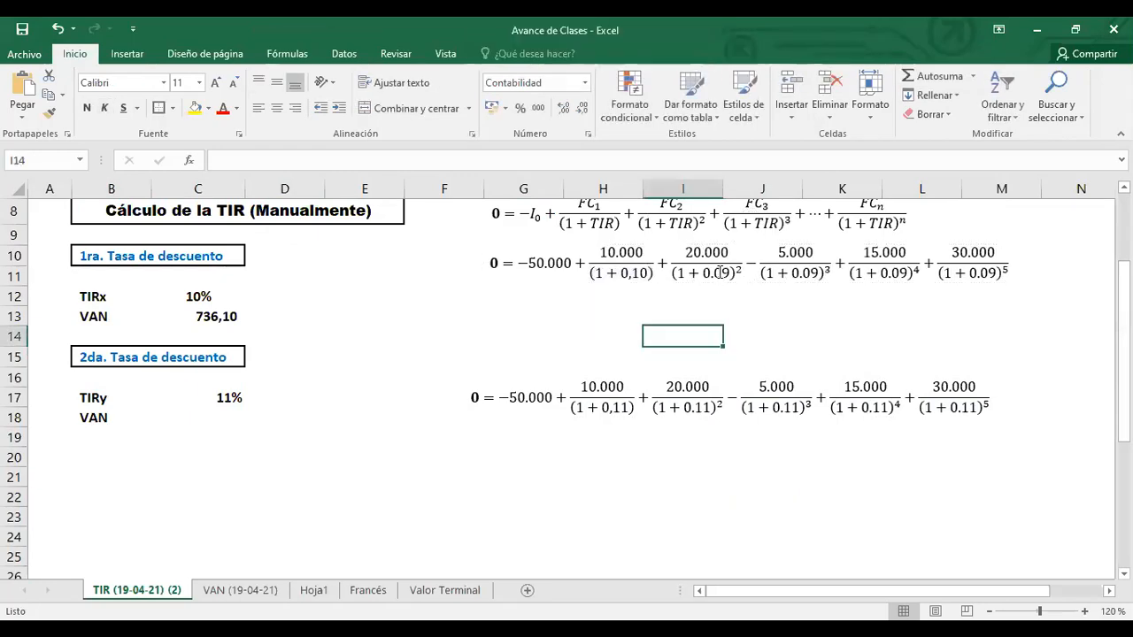
{"action": "left_click", "coordinate": [721, 272]}
{"action": "double_click", "coordinate": [722, 273]}
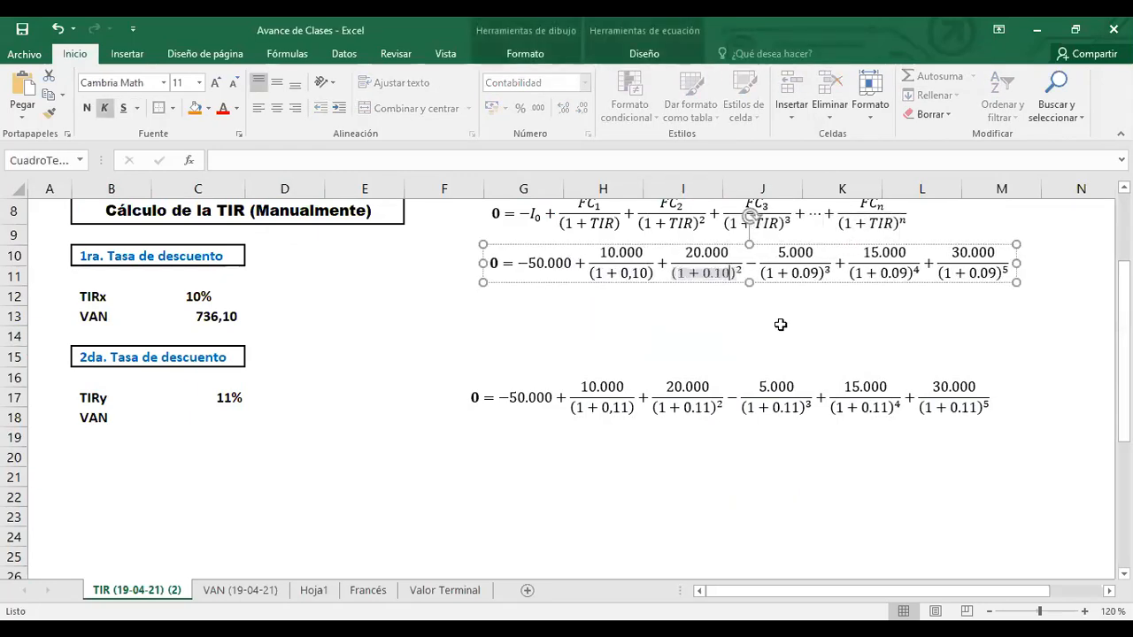
{"action": "type", "text": "1 + 0,10"}
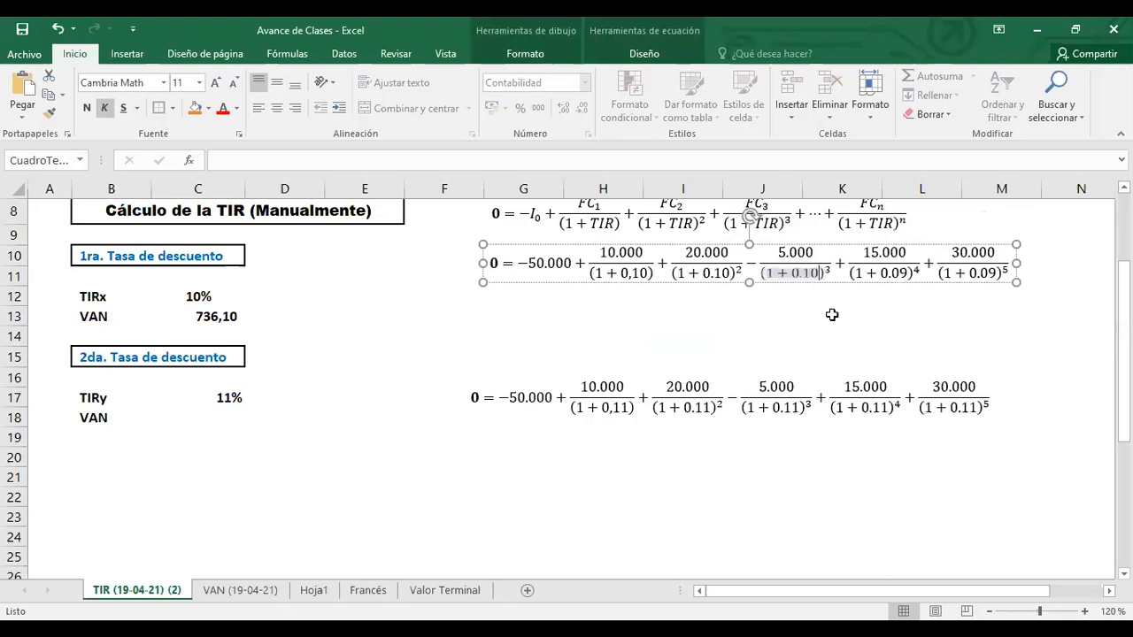
{"action": "double_click", "coordinate": [898, 272]}
{"action": "type", "text": "10"}
{"action": "double_click", "coordinate": [984, 271]}
{"action": "type", "text": "10"}
{"action": "left_click", "coordinate": [940, 338]}
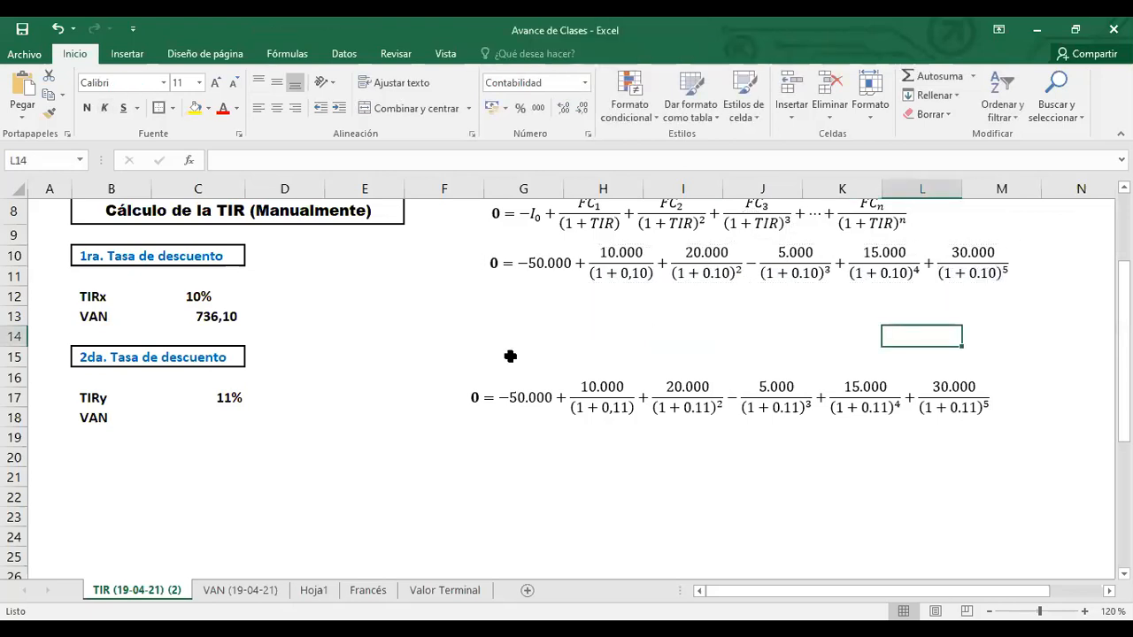
Copy the VAN formula from C13 into C18 for the second discount rate.
{"action": "left_click", "coordinate": [203, 419]}
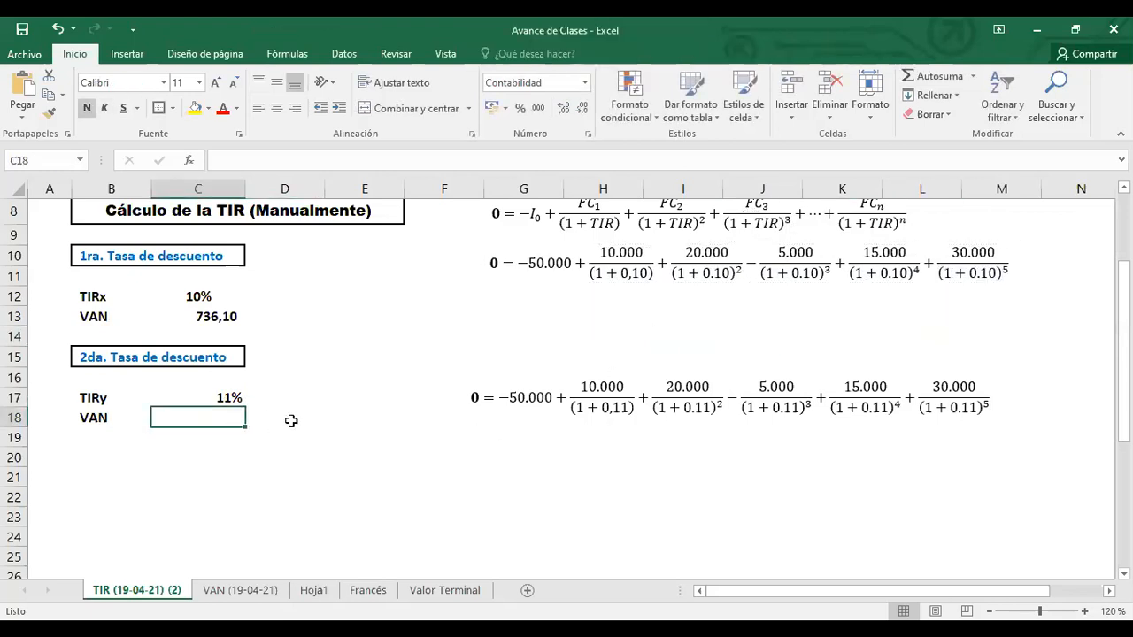
{"action": "left_click", "coordinate": [215, 316]}
{"action": "scroll", "coordinate": [315, 390], "scroll_direction": "up", "scroll_amount": 1}
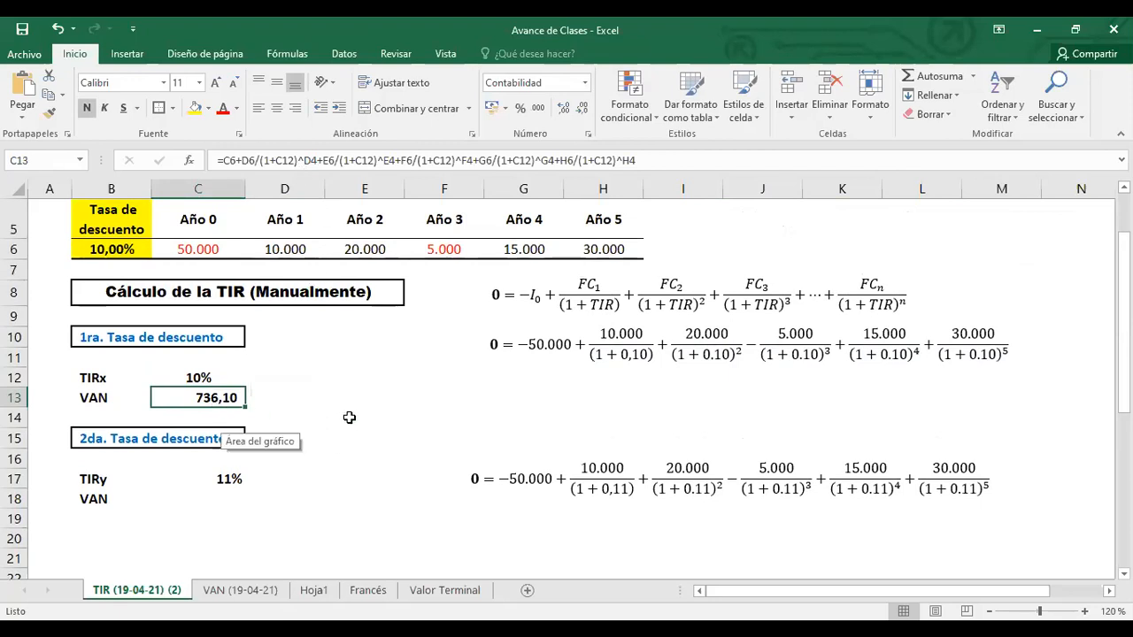
{"action": "key", "text": "ctrl+c"}
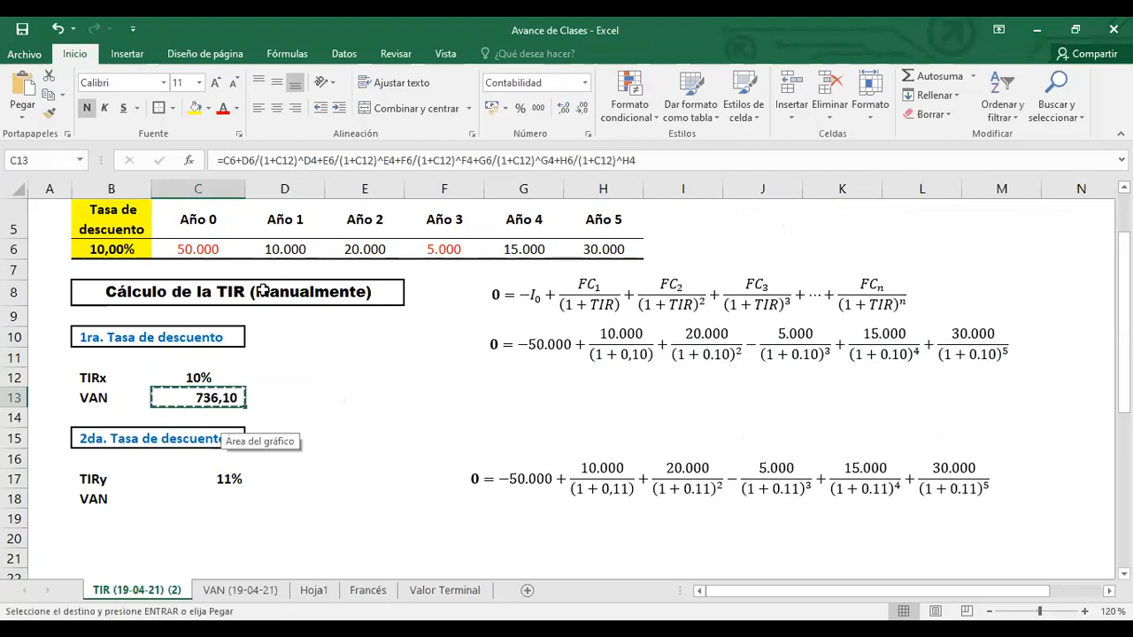
{"action": "left_click", "coordinate": [214, 499]}
{"action": "key", "text": "ctrl+v"}
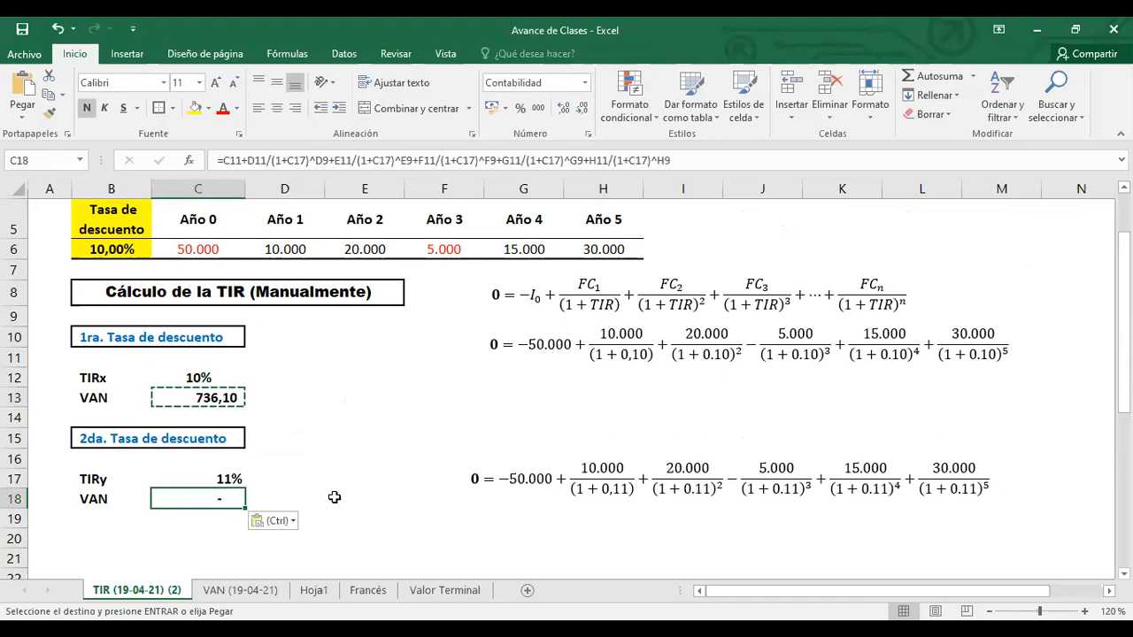
Repoint the first three exponent references in the C18 VAN formula to the year numbers in D4, E4 and F4.
{"action": "double_click", "coordinate": [223, 499]}
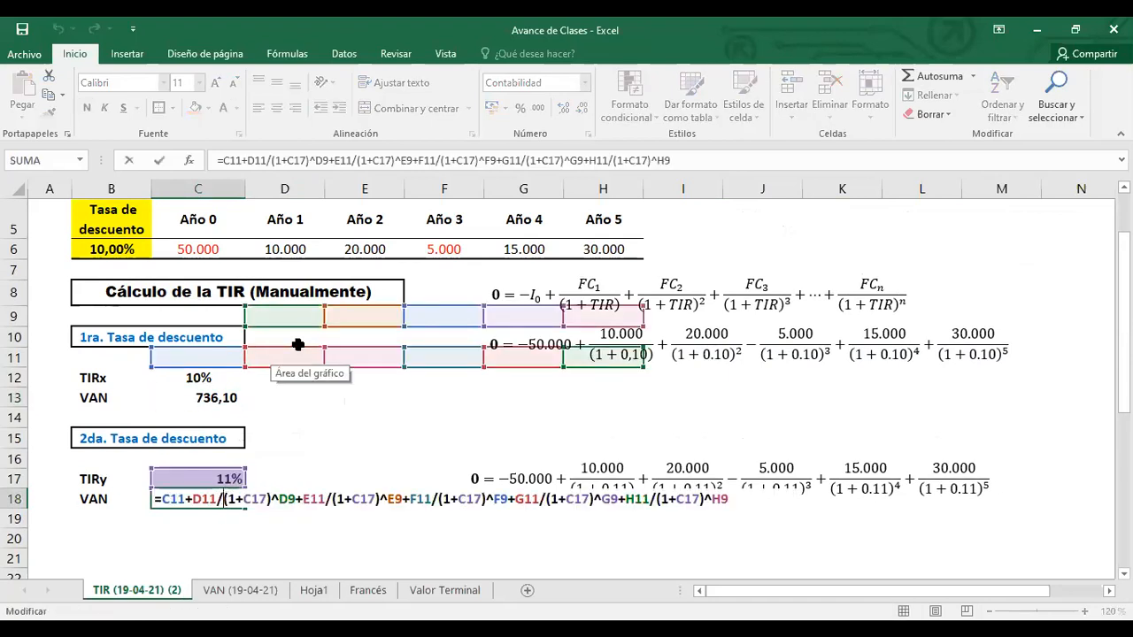
{"action": "left_click_drag", "start_coordinate": [287, 308], "coordinate": [294, 215]}
{"action": "scroll", "coordinate": [338, 280], "scroll_direction": "up", "scroll_amount": 1}
{"action": "left_click_drag", "start_coordinate": [299, 270], "coordinate": [296, 241]}
{"action": "left_click", "coordinate": [355, 362]}
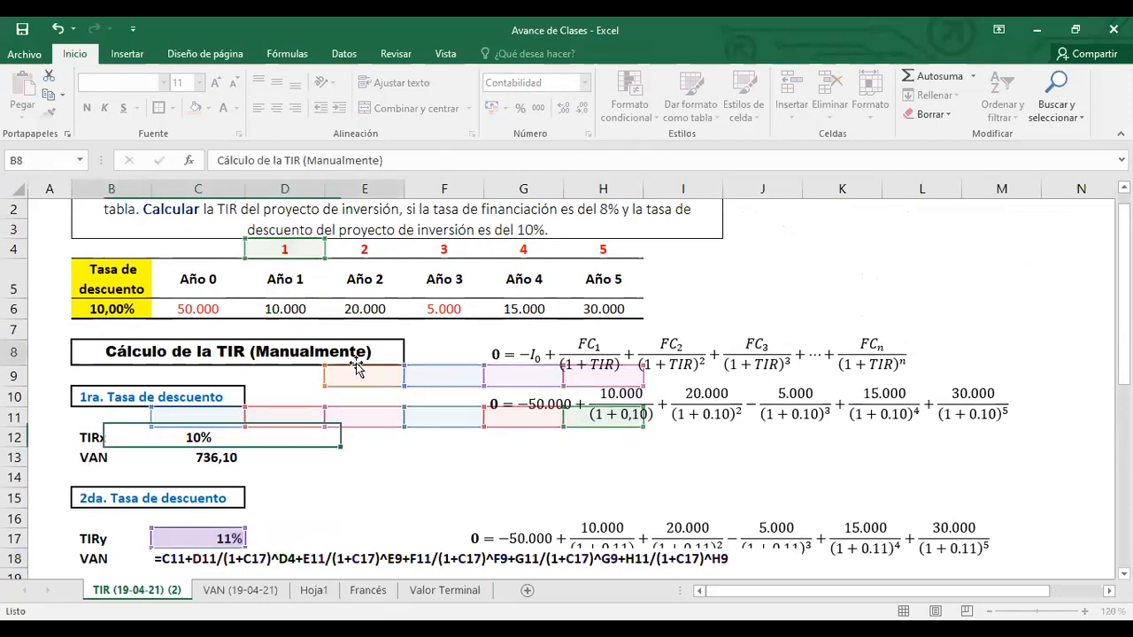
{"action": "left_click", "coordinate": [218, 563]}
{"action": "double_click", "coordinate": [219, 562]}
{"action": "left_click_drag", "start_coordinate": [384, 372], "coordinate": [375, 255]}
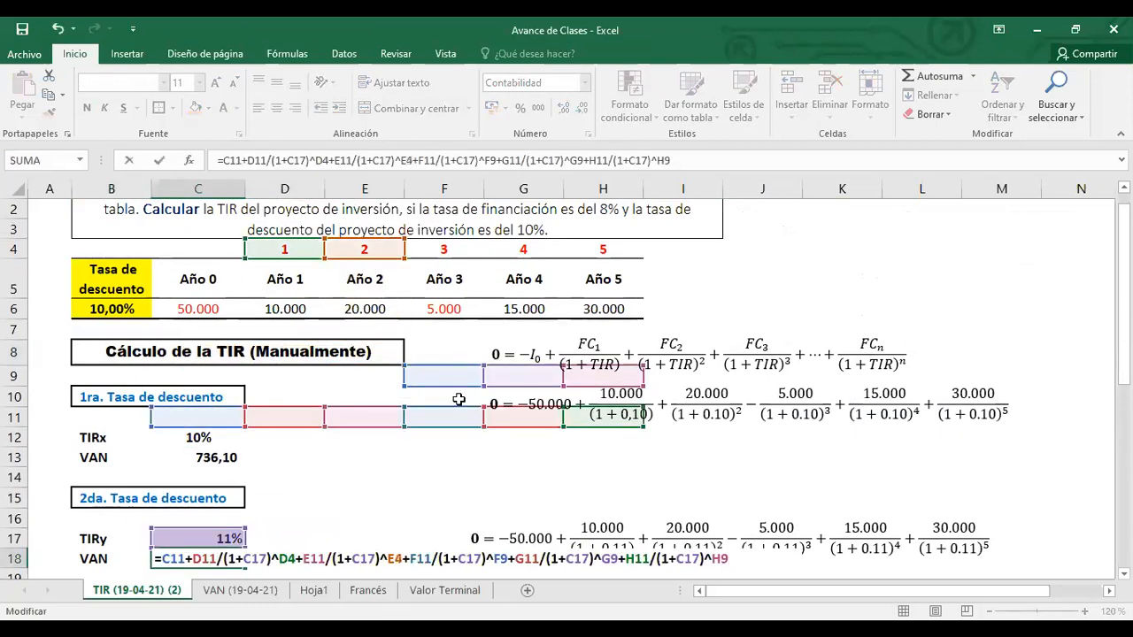
{"action": "left_click_drag", "start_coordinate": [442, 364], "coordinate": [445, 251]}
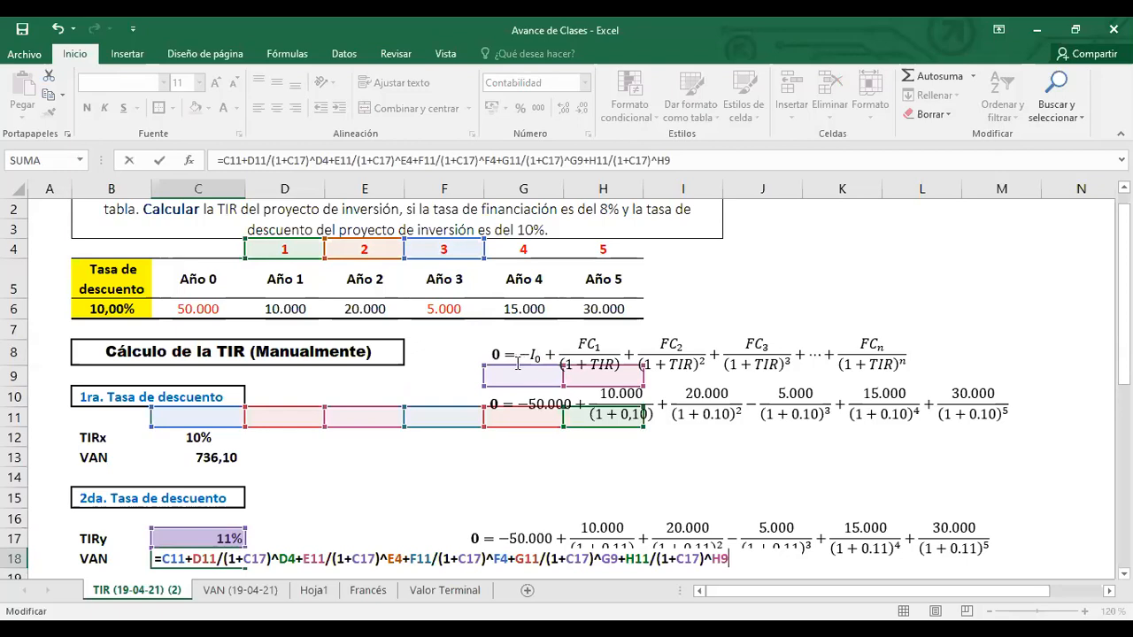
Repoint the initial investment and first three cash-flow references in the C18 formula to C6, D6, E6 and F6.
{"action": "left_click_drag", "start_coordinate": [243, 405], "coordinate": [233, 309]}
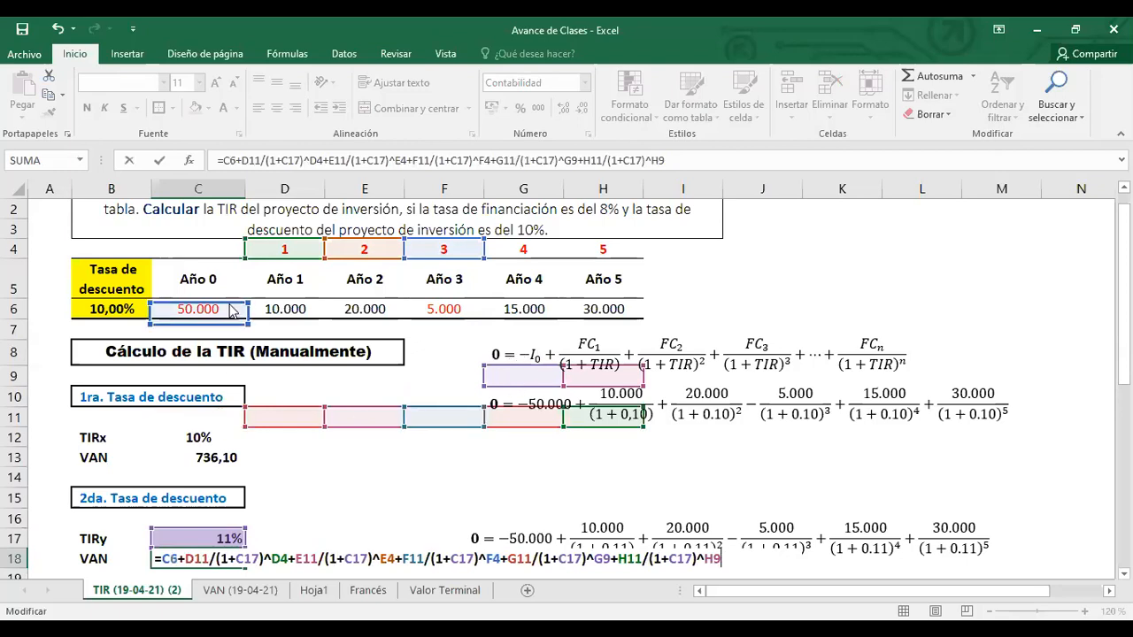
{"action": "left_click_drag", "start_coordinate": [292, 412], "coordinate": [292, 310]}
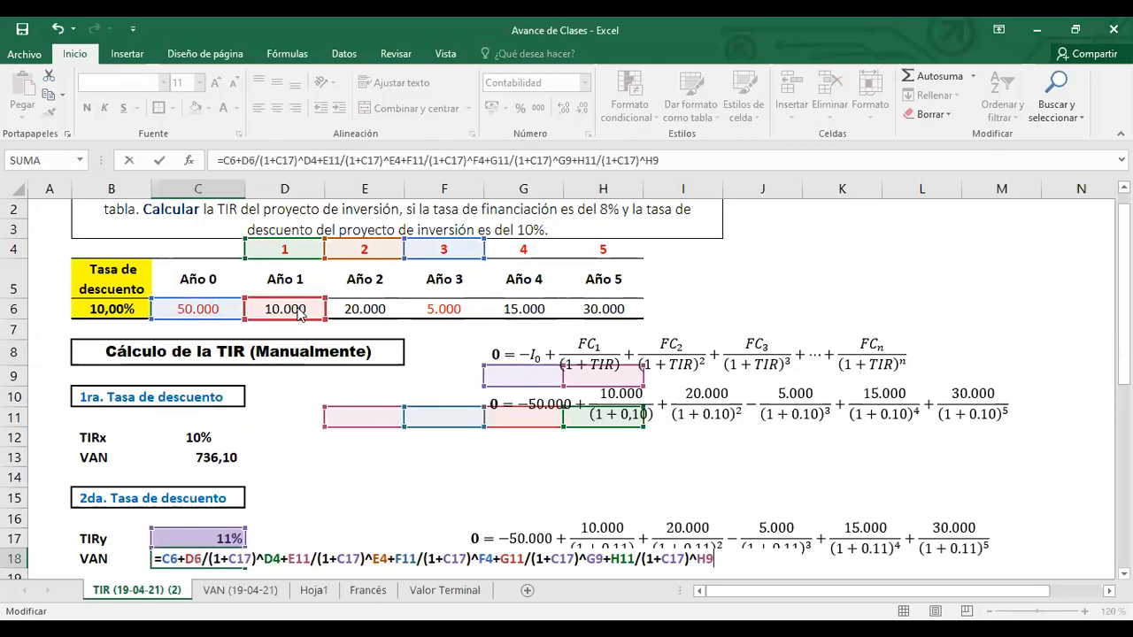
{"action": "left_click_drag", "start_coordinate": [374, 409], "coordinate": [371, 310]}
{"action": "left_click_drag", "start_coordinate": [443, 406], "coordinate": [445, 310]}
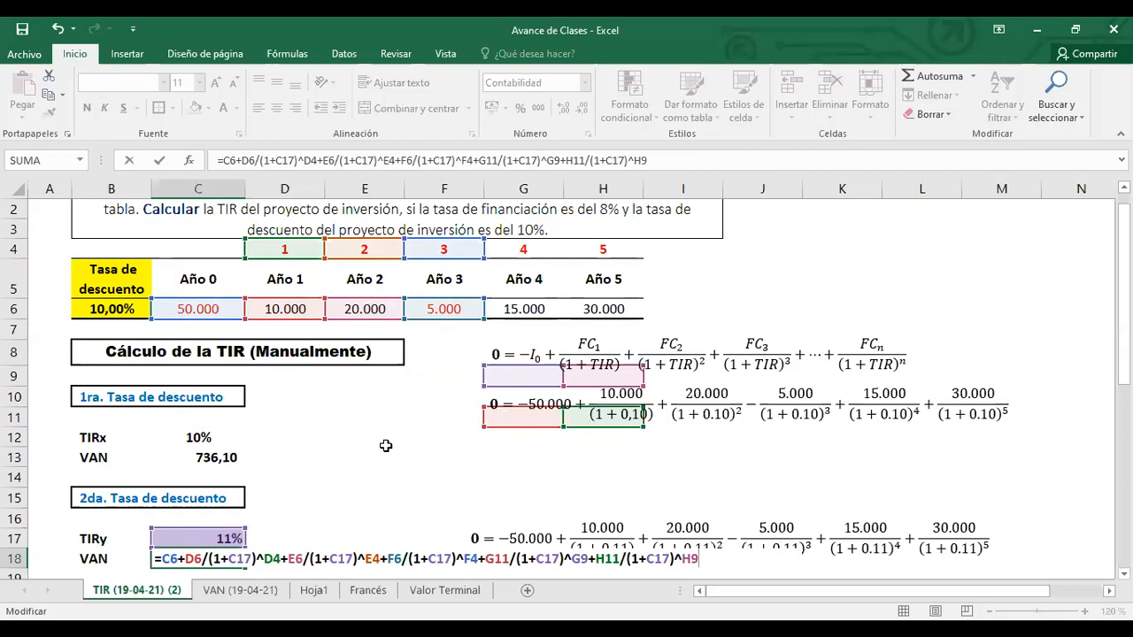
{"action": "key", "text": "Return"}
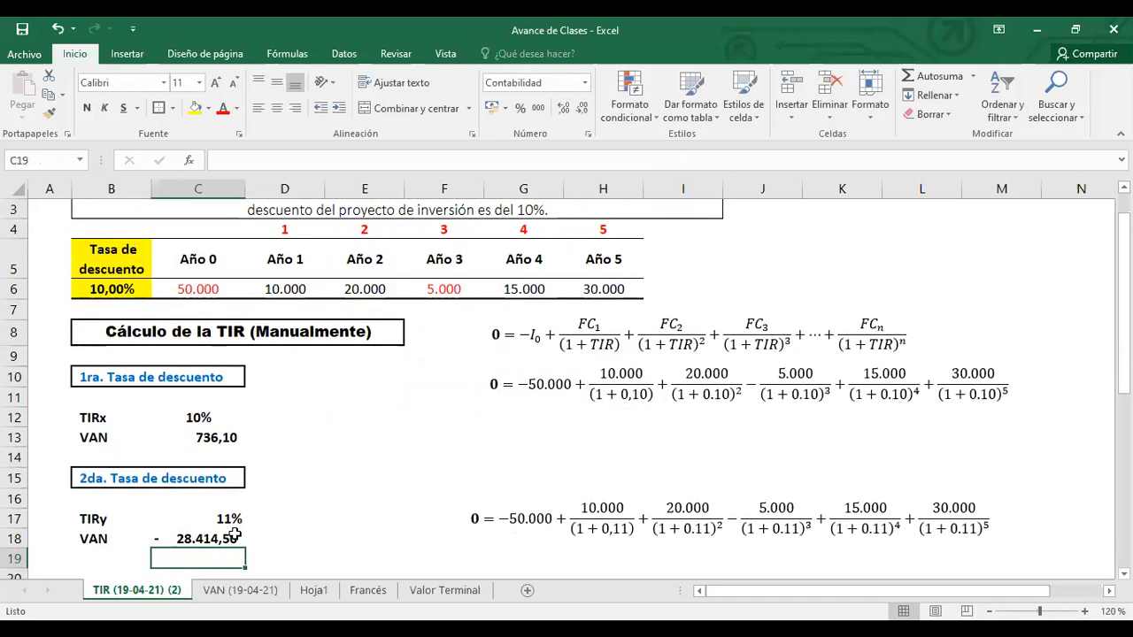
{"action": "double_click", "coordinate": [239, 536]}
{"action": "scroll", "coordinate": [394, 469], "scroll_direction": "down", "scroll_amount": 1}
{"action": "scroll", "coordinate": [496, 442], "scroll_direction": "up", "scroll_amount": 1}
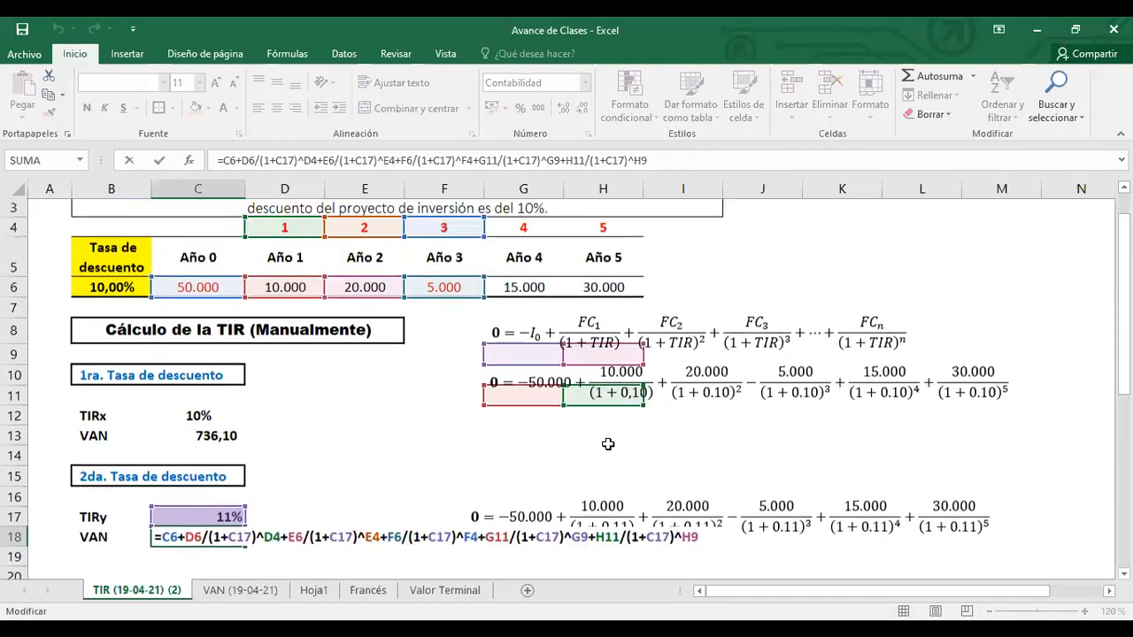
{"action": "left_click", "coordinate": [746, 469]}
{"action": "scroll", "coordinate": [233, 491], "scroll_direction": "up", "scroll_amount": 1}
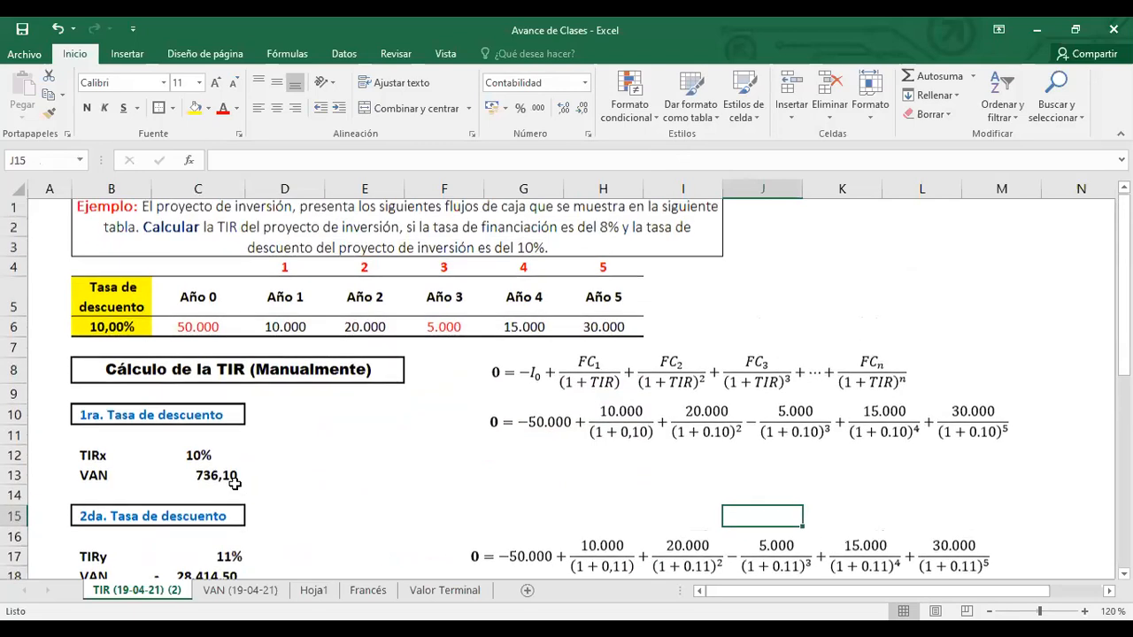
{"action": "scroll", "coordinate": [237, 482], "scroll_direction": "down", "scroll_amount": 2}
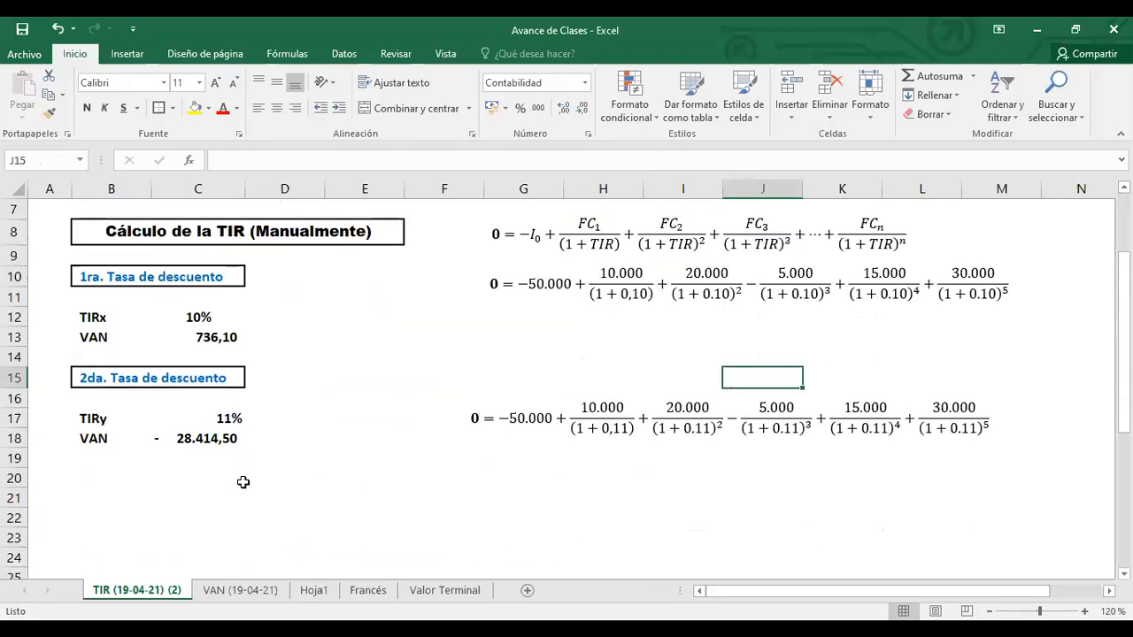
{"action": "double_click", "coordinate": [235, 440]}
{"action": "scroll", "coordinate": [328, 405], "scroll_direction": "up", "scroll_amount": 2}
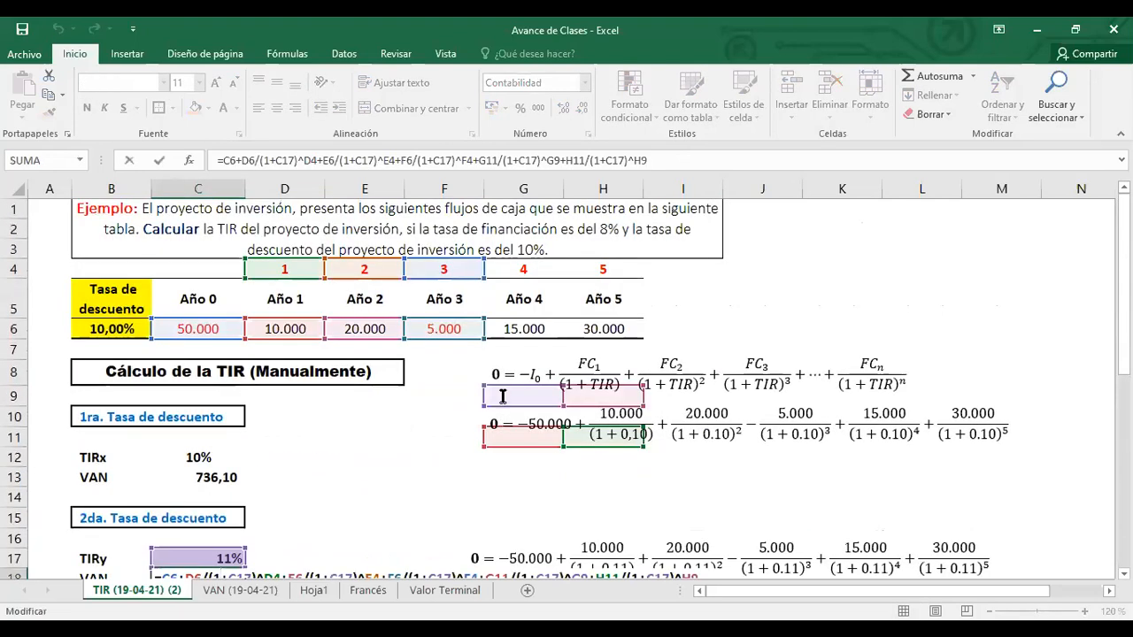
{"action": "left_click", "coordinate": [595, 361]}
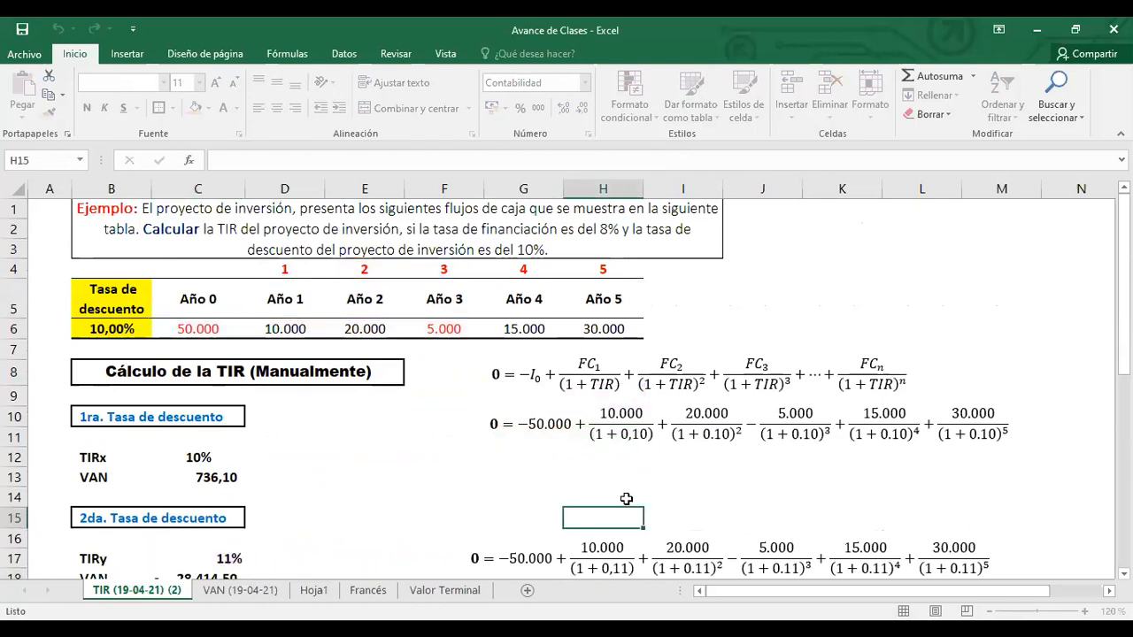
Move the general TIR equation and the 0.10 substituted equation sideways, clear of cells G9:H11.
{"action": "left_click_drag", "start_coordinate": [595, 359], "coordinate": [856, 338]}
{"action": "left_click", "coordinate": [612, 433]}
{"action": "left_click_drag", "start_coordinate": [590, 404], "coordinate": [797, 399]}
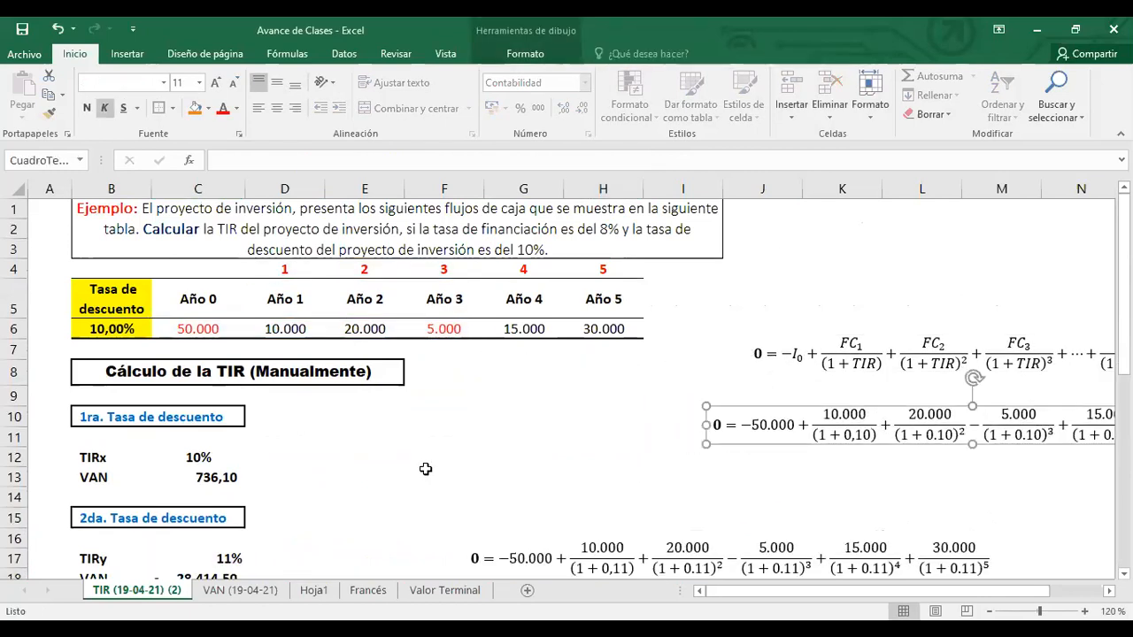
{"action": "left_click", "coordinate": [445, 457]}
Repoint the year 4 and year 5 references in the C18 formula to exponents G4 and H4 and cash flows G6 and H6.
{"action": "scroll", "coordinate": [354, 478], "scroll_direction": "down", "scroll_amount": 1}
{"action": "left_click", "coordinate": [210, 521]}
{"action": "double_click", "coordinate": [211, 520]}
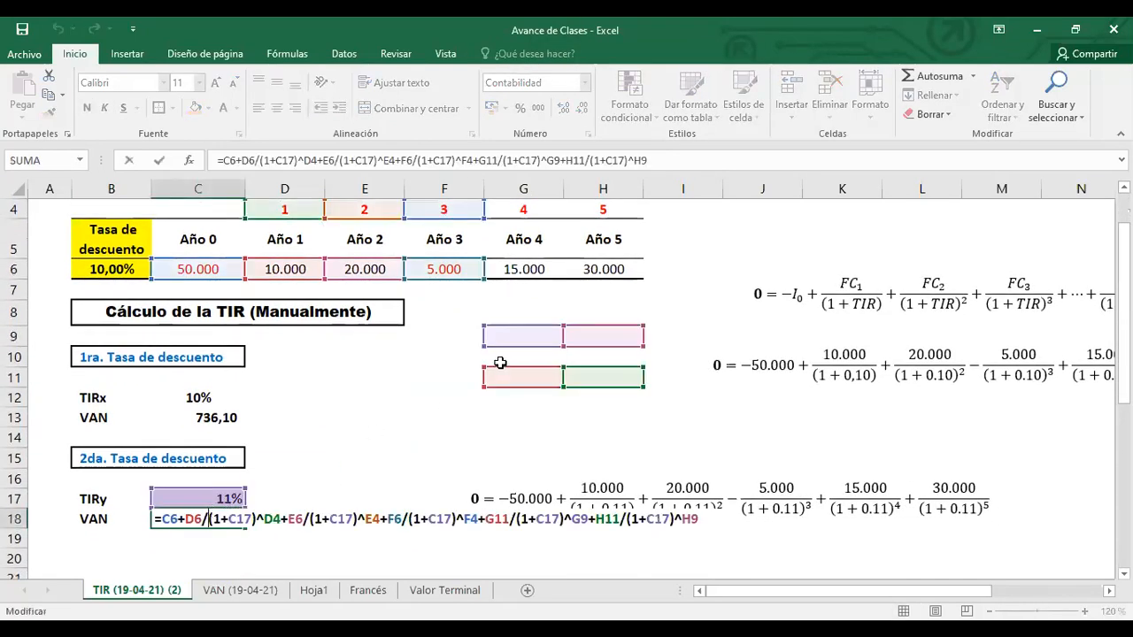
{"action": "left_click_drag", "start_coordinate": [522, 326], "coordinate": [522, 200]}
{"action": "left_click_drag", "start_coordinate": [611, 325], "coordinate": [608, 212]}
{"action": "left_click_drag", "start_coordinate": [536, 364], "coordinate": [541, 267]}
{"action": "left_click_drag", "start_coordinate": [597, 372], "coordinate": [599, 265]}
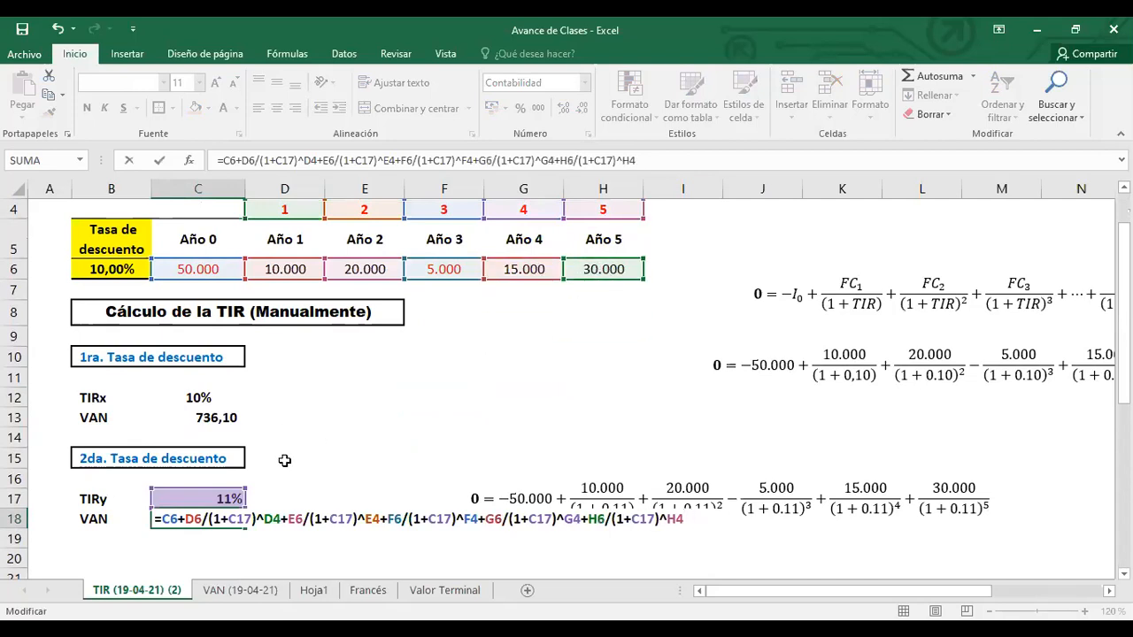
{"action": "key", "text": "Return"}
{"action": "left_click", "coordinate": [227, 522]}
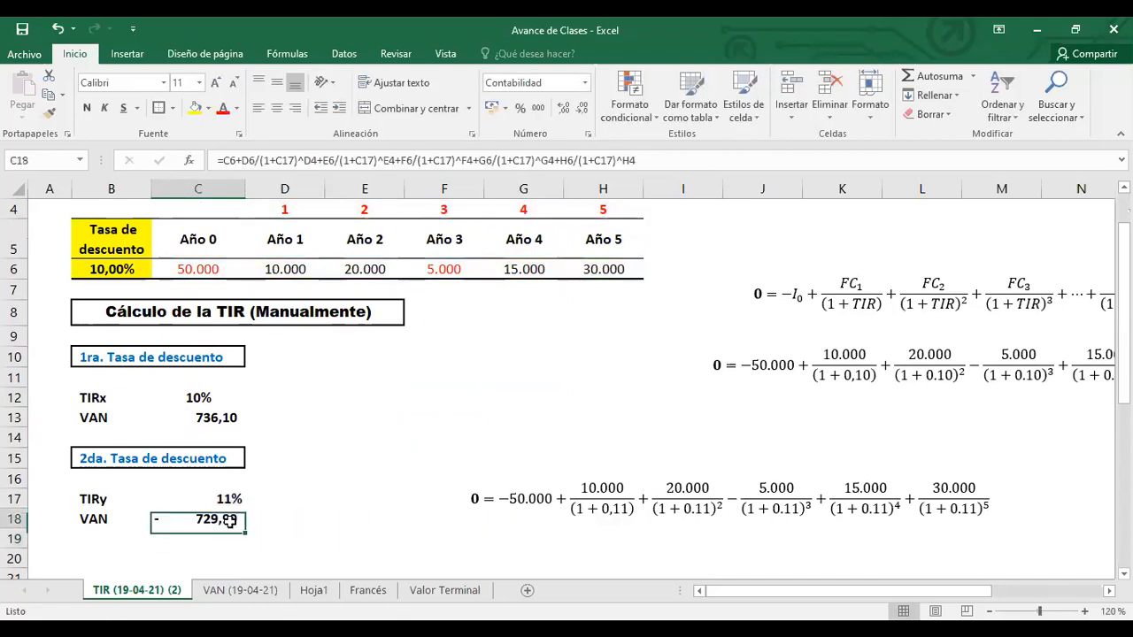
Rename the first discount rate's labels as TIR1 in B12 and VAN1 in B13.
{"action": "scroll", "coordinate": [272, 512], "scroll_direction": "down", "scroll_amount": 1}
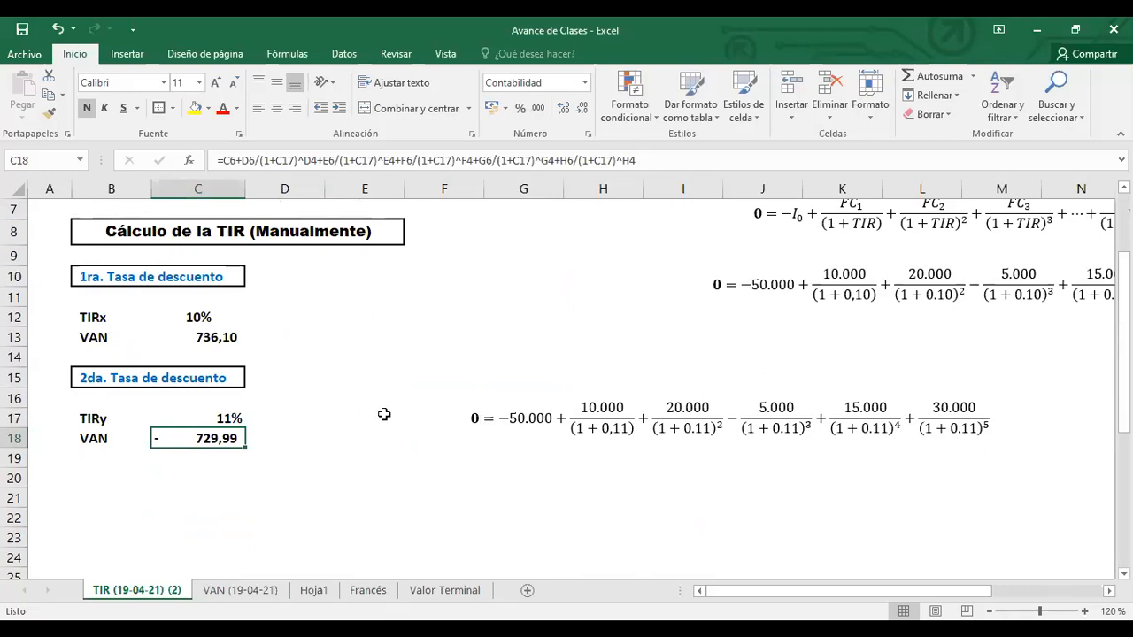
{"action": "left_click", "coordinate": [104, 318]}
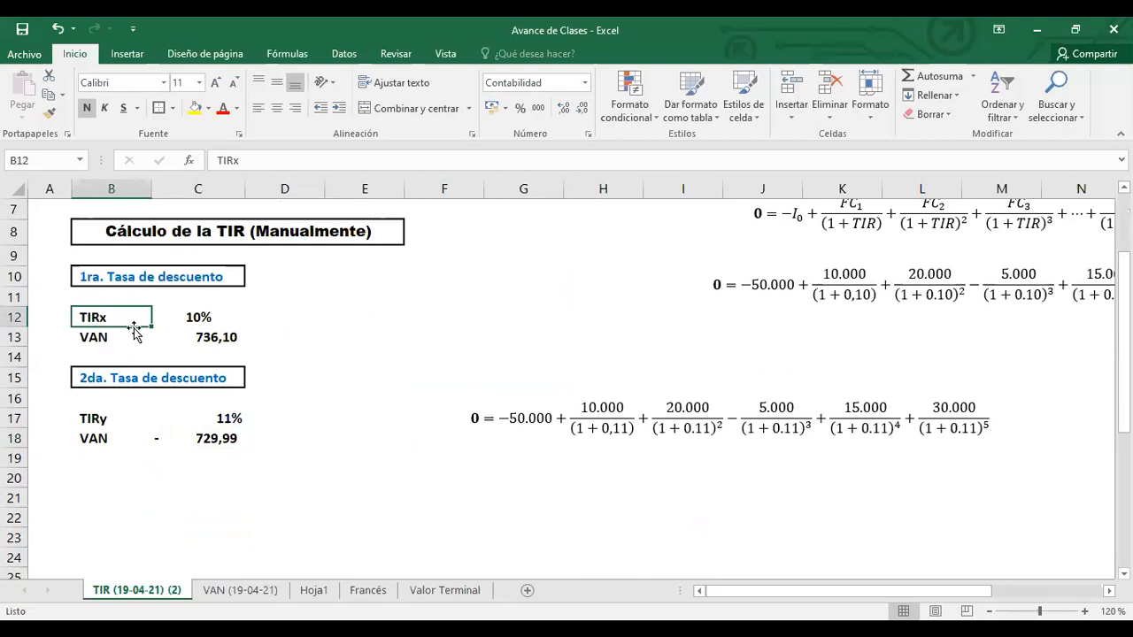
{"action": "left_click", "coordinate": [212, 337]}
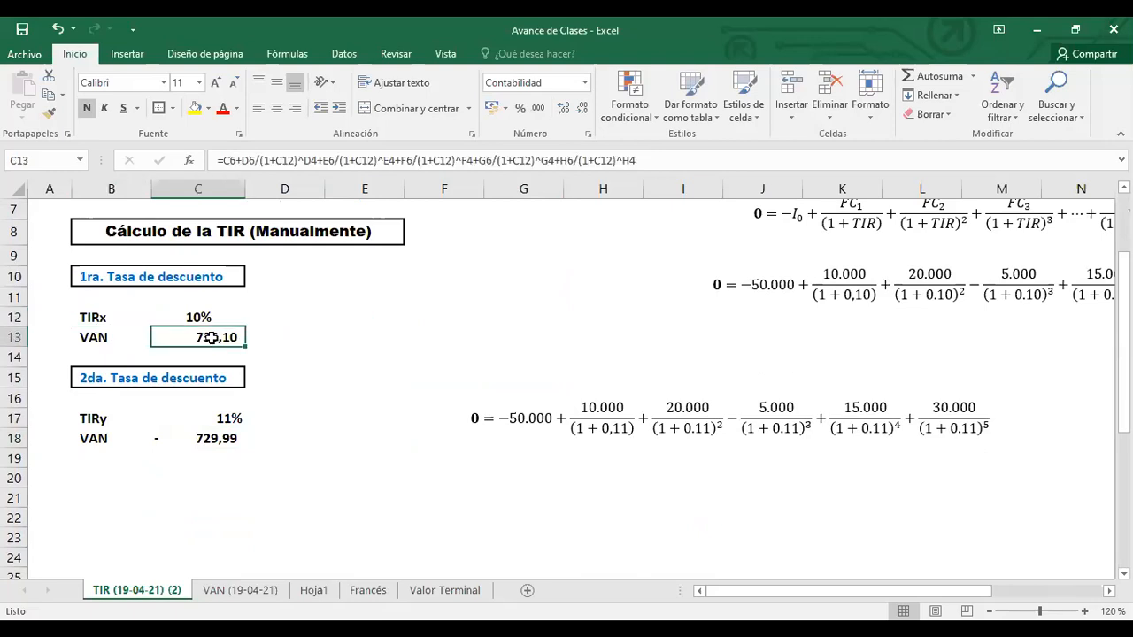
{"action": "double_click", "coordinate": [108, 337]}
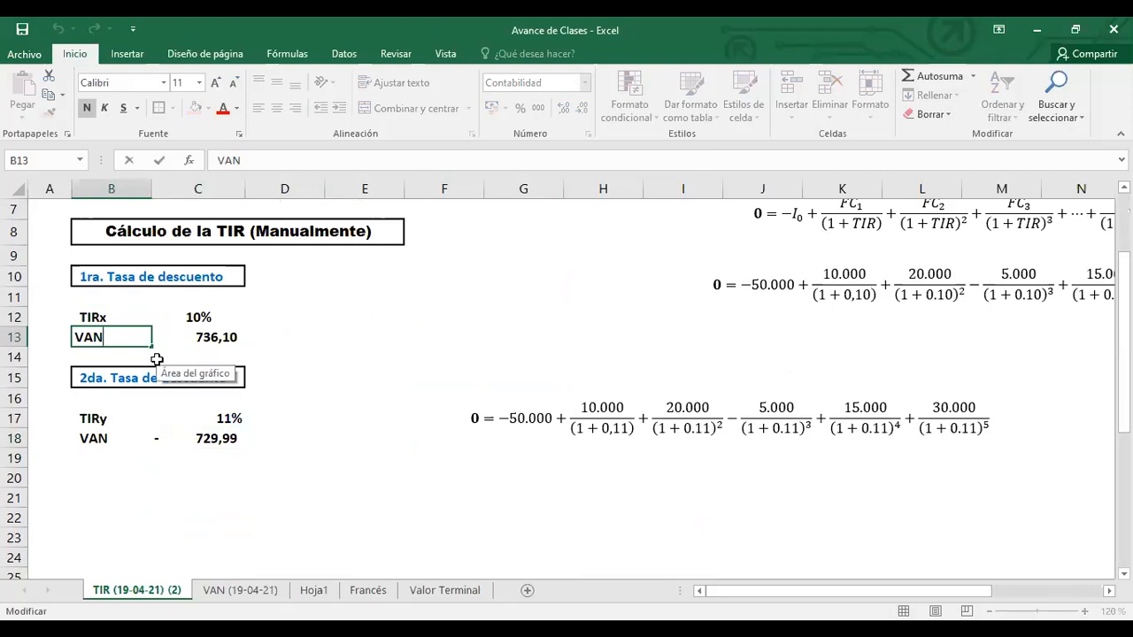
{"action": "type", "text": "1"}
{"action": "left_click", "coordinate": [285, 373]}
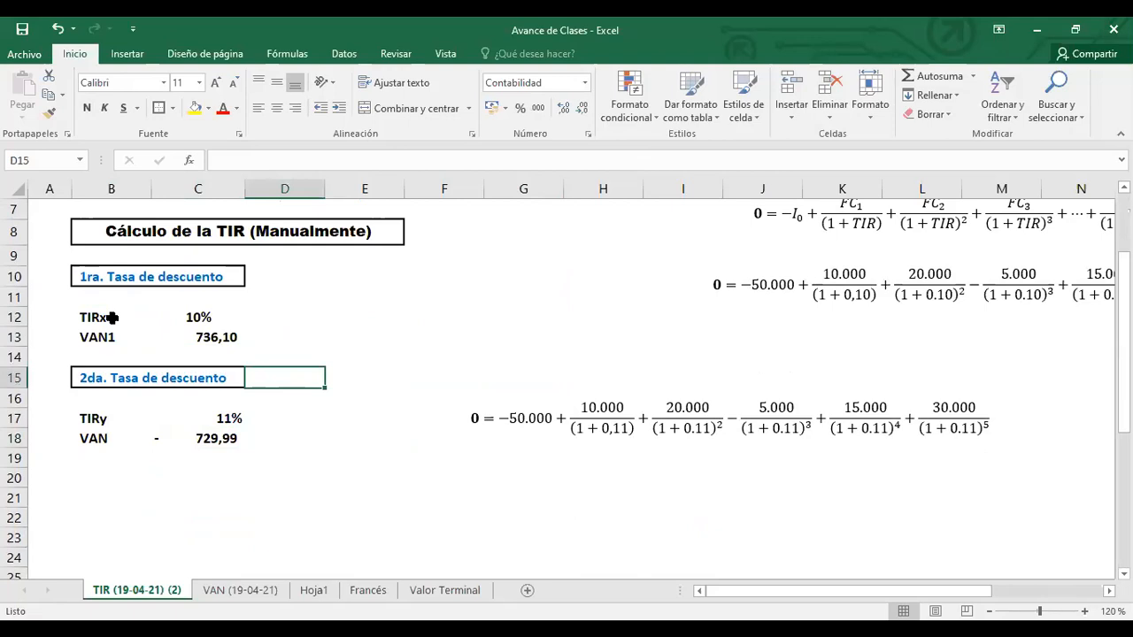
{"action": "double_click", "coordinate": [112, 317]}
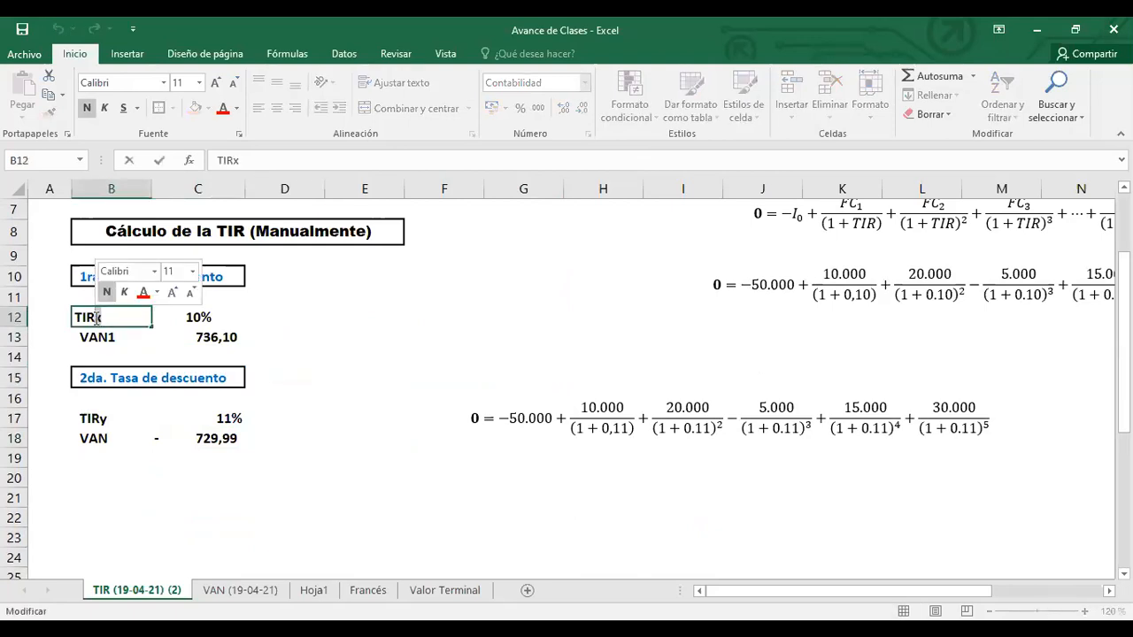
{"action": "type", "text": "1"}
{"action": "key", "text": "Return"}
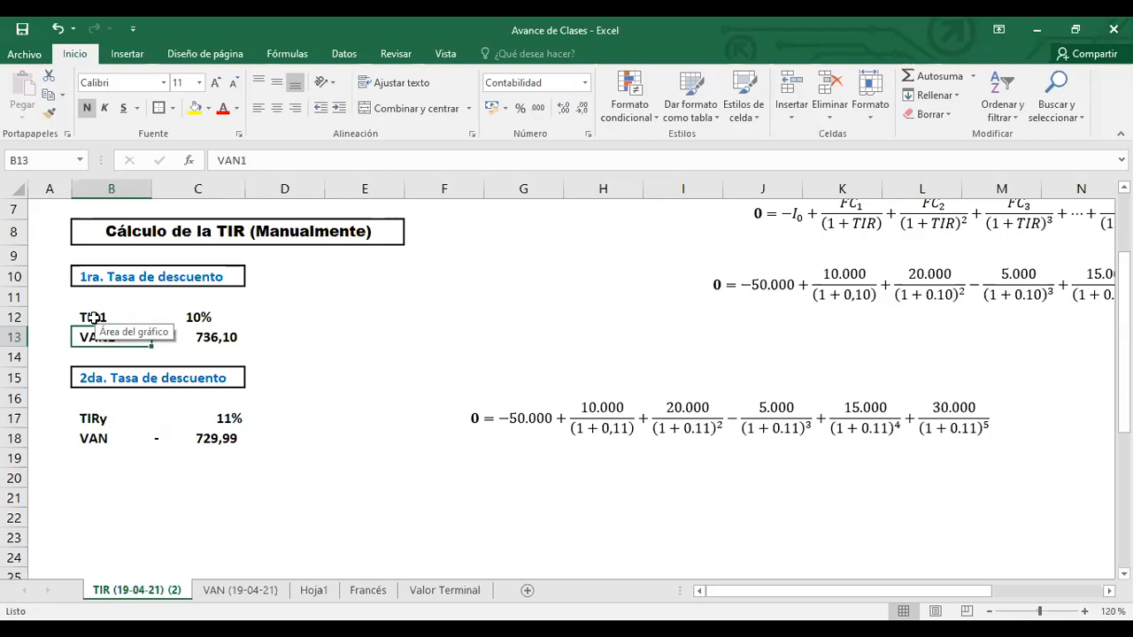
{"action": "left_click", "coordinate": [283, 316]}
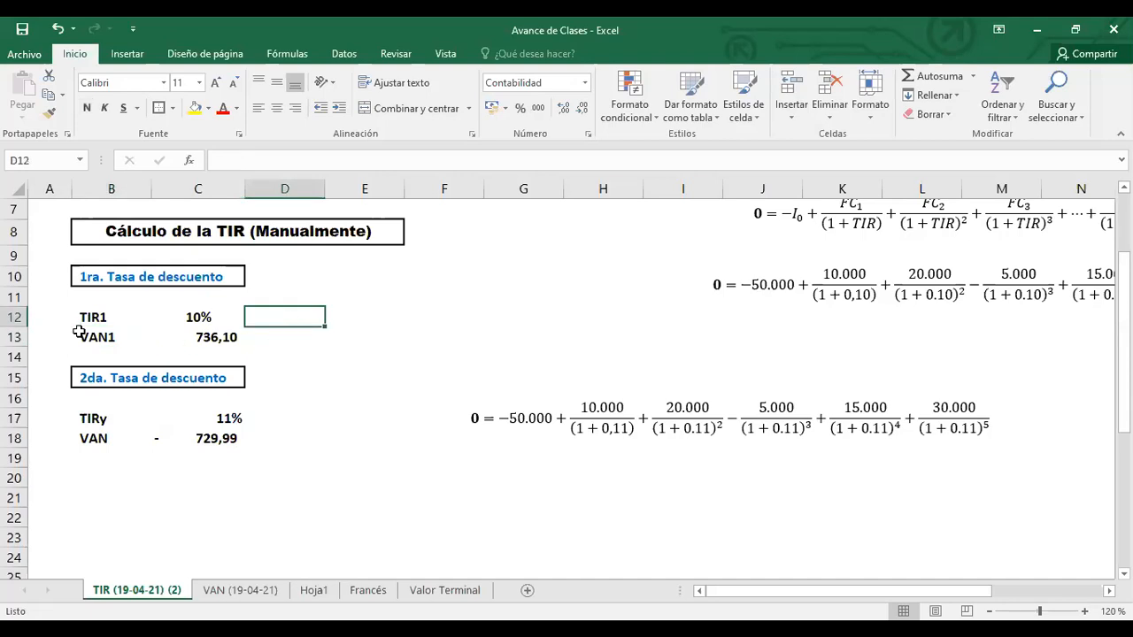
Format the 1 of the TIR1 label in B12 as a subscript.
{"action": "left_click", "coordinate": [106, 317]}
{"action": "left_click", "coordinate": [346, 349]}
{"action": "left_click", "coordinate": [100, 316]}
{"action": "double_click", "coordinate": [100, 316]}
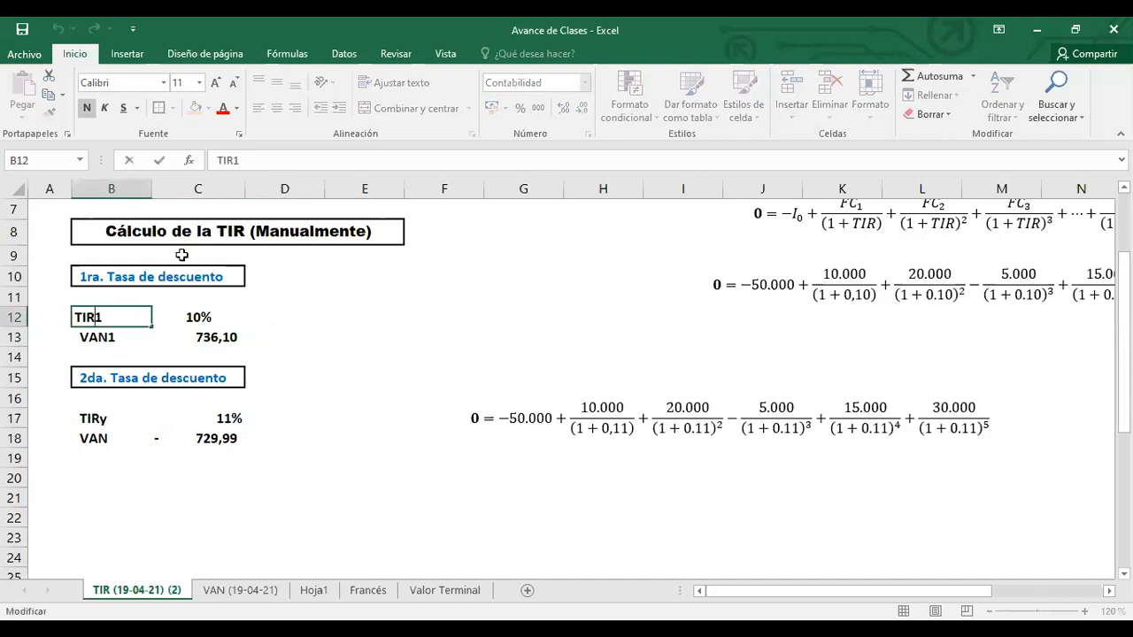
{"action": "left_click", "coordinate": [238, 135]}
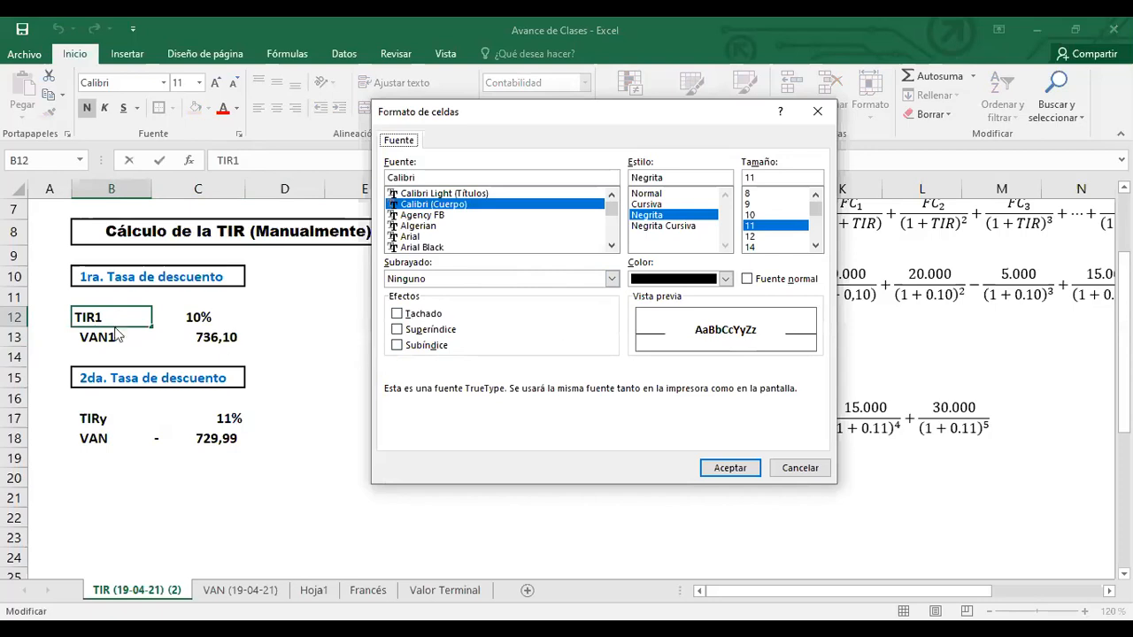
{"action": "left_click", "coordinate": [794, 471]}
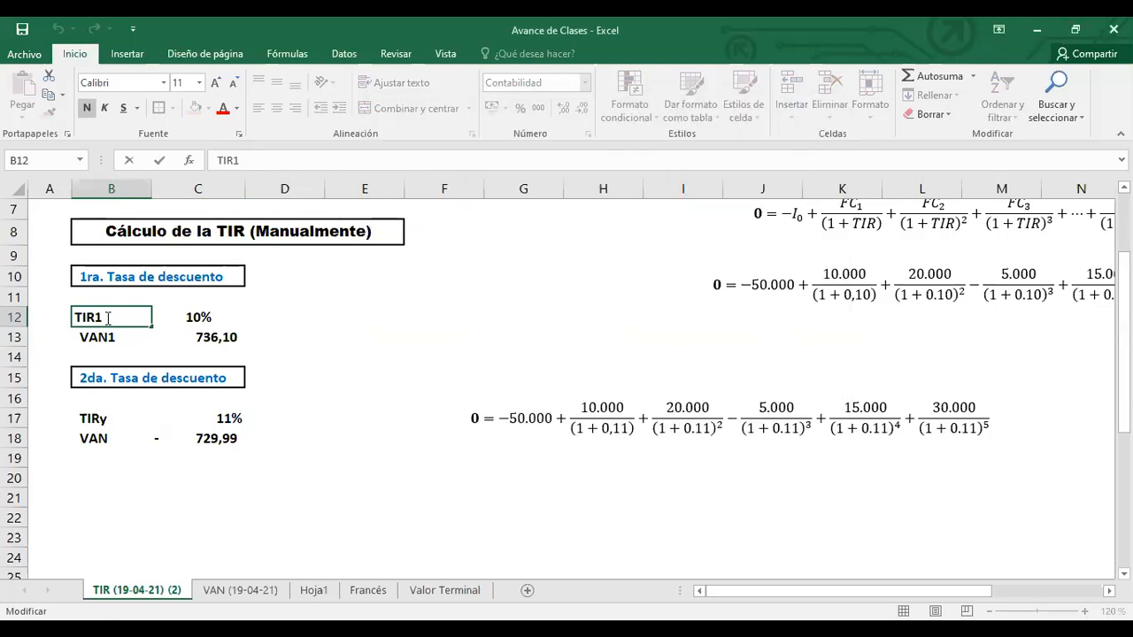
{"action": "left_click", "coordinate": [239, 134]}
{"action": "left_click", "coordinate": [398, 346]}
{"action": "left_click", "coordinate": [731, 470]}
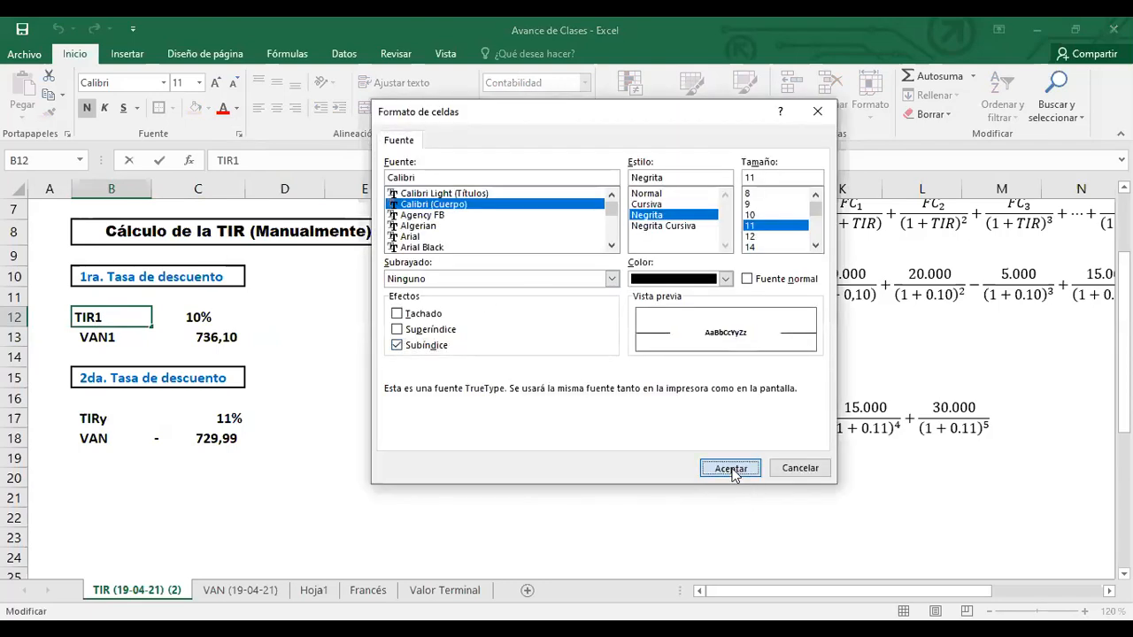
{"action": "left_click", "coordinate": [389, 439]}
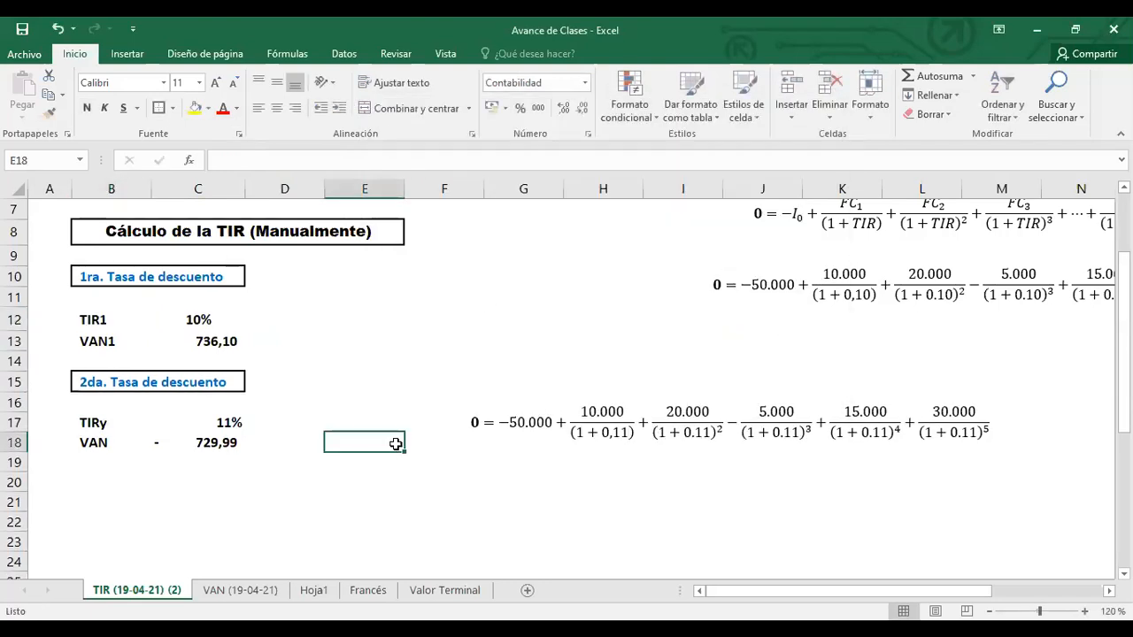
Set the number format of the label cells B12:B13 to Texto.
{"action": "double_click", "coordinate": [95, 321]}
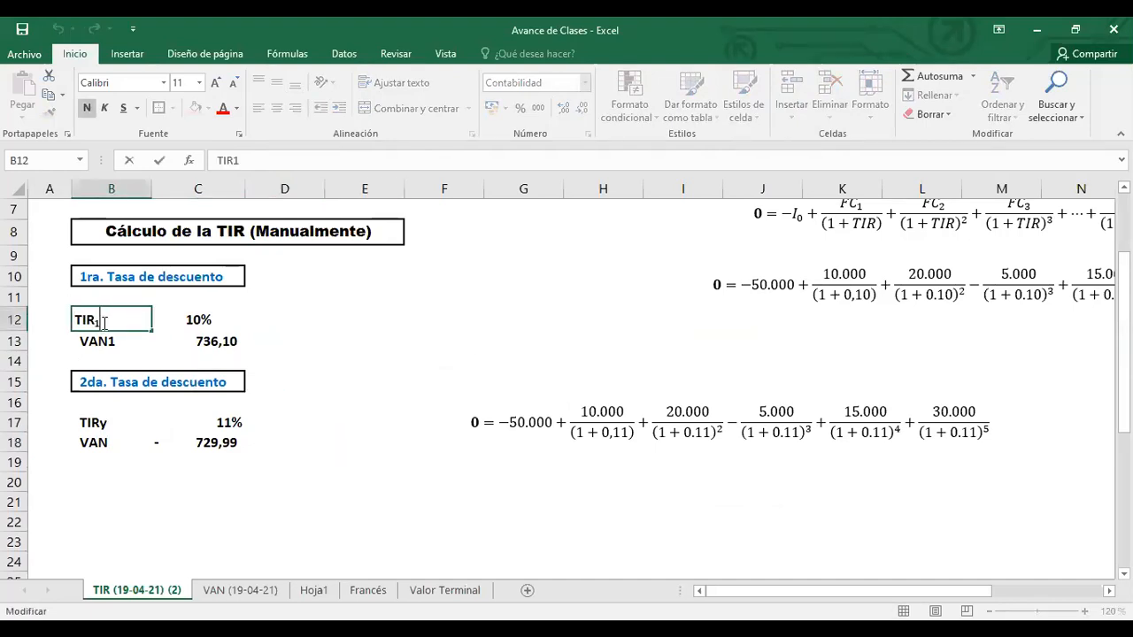
{"action": "left_click", "coordinate": [319, 404]}
{"action": "double_click", "coordinate": [99, 321]}
{"action": "left_click", "coordinate": [413, 381]}
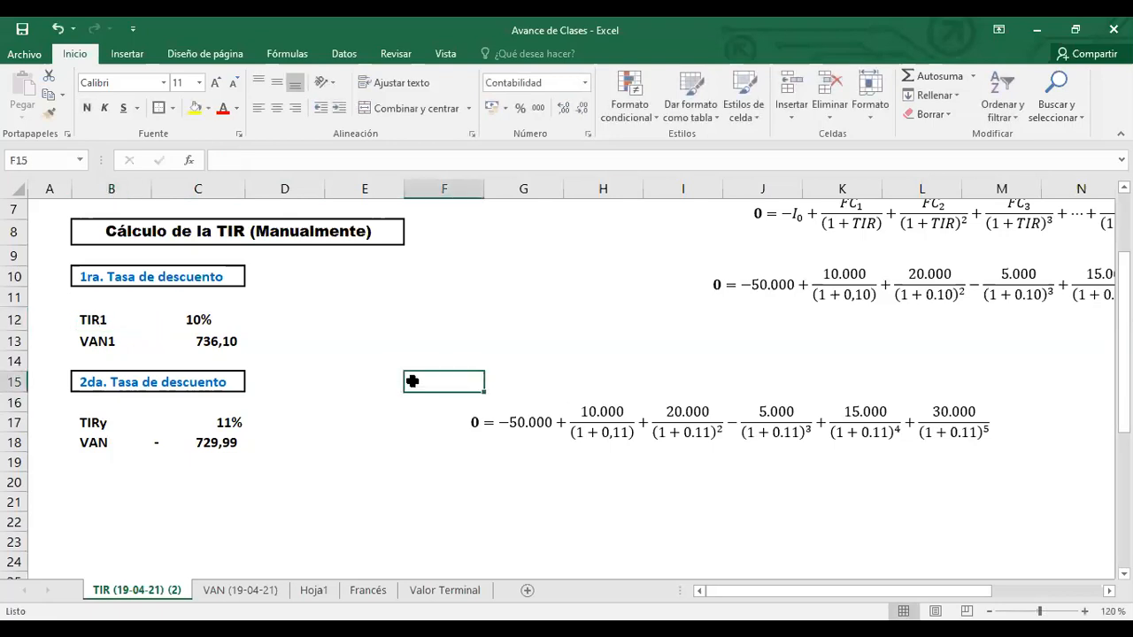
{"action": "left_click_drag", "start_coordinate": [98, 320], "coordinate": [99, 341]}
{"action": "left_click", "coordinate": [585, 83]}
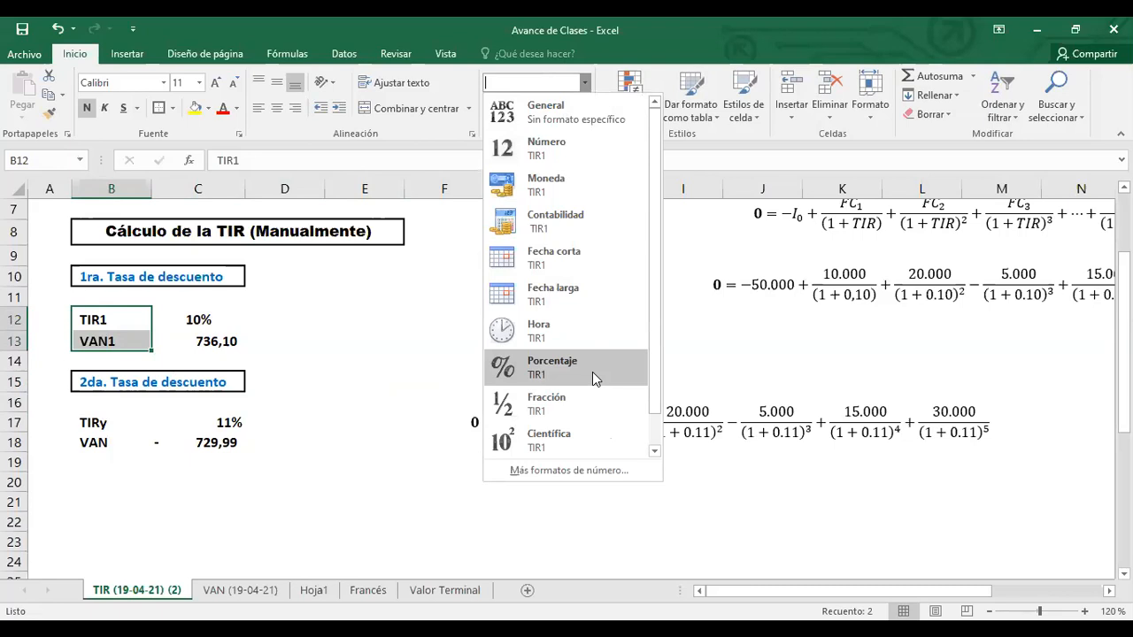
{"action": "left_click", "coordinate": [556, 469]}
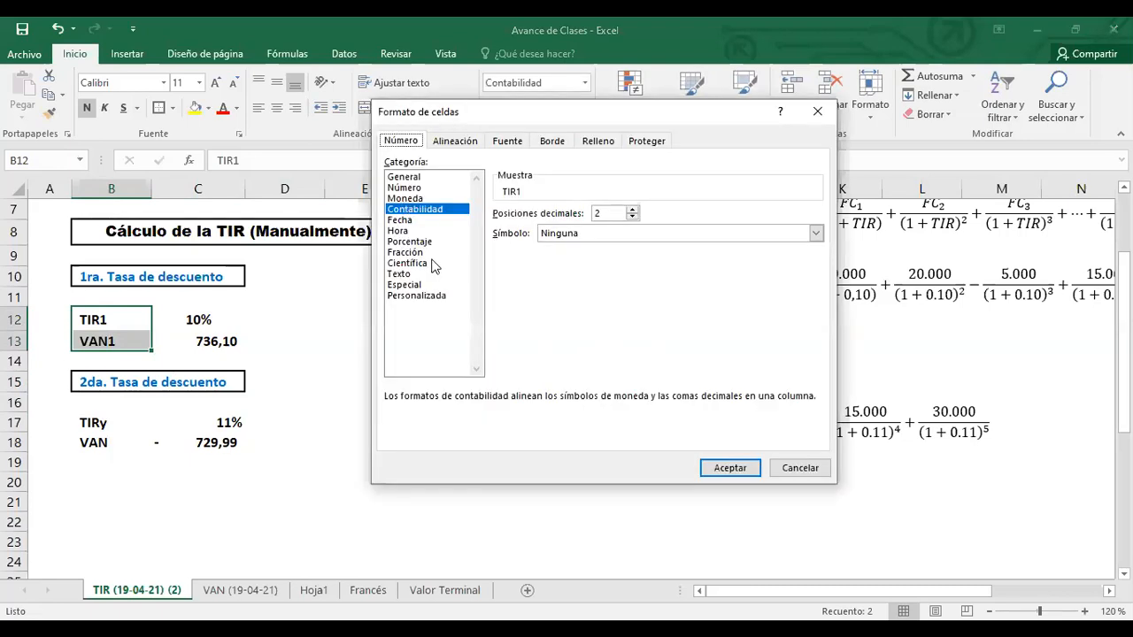
{"action": "left_click", "coordinate": [421, 274]}
{"action": "left_click", "coordinate": [715, 468]}
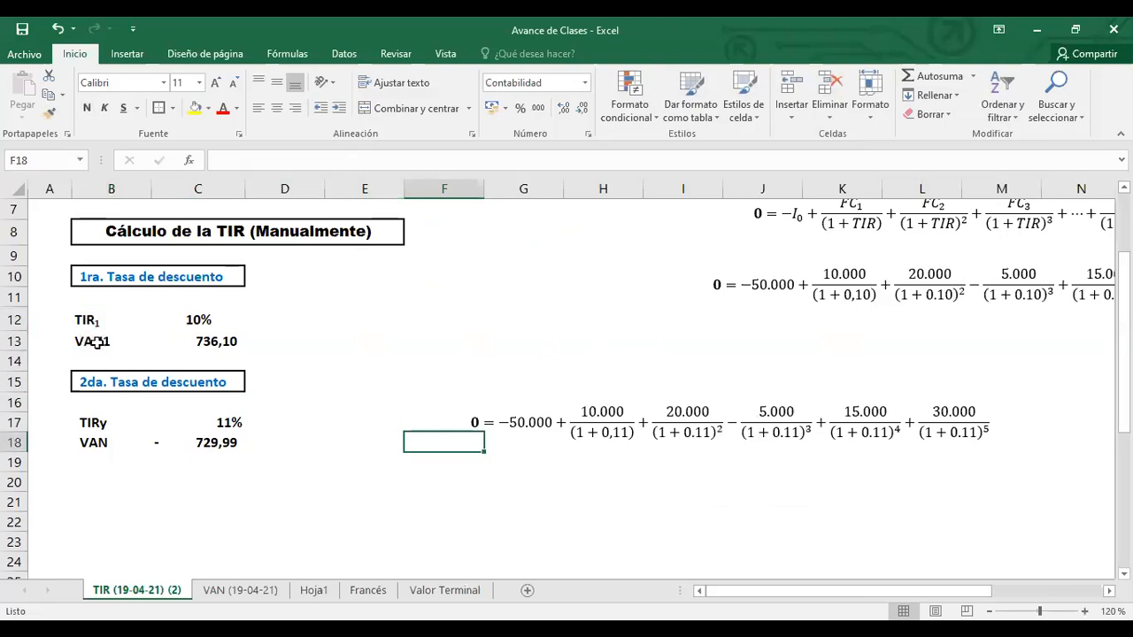
Format the 1 of the VAN1 label in B13 as a subscript.
{"action": "double_click", "coordinate": [104, 342]}
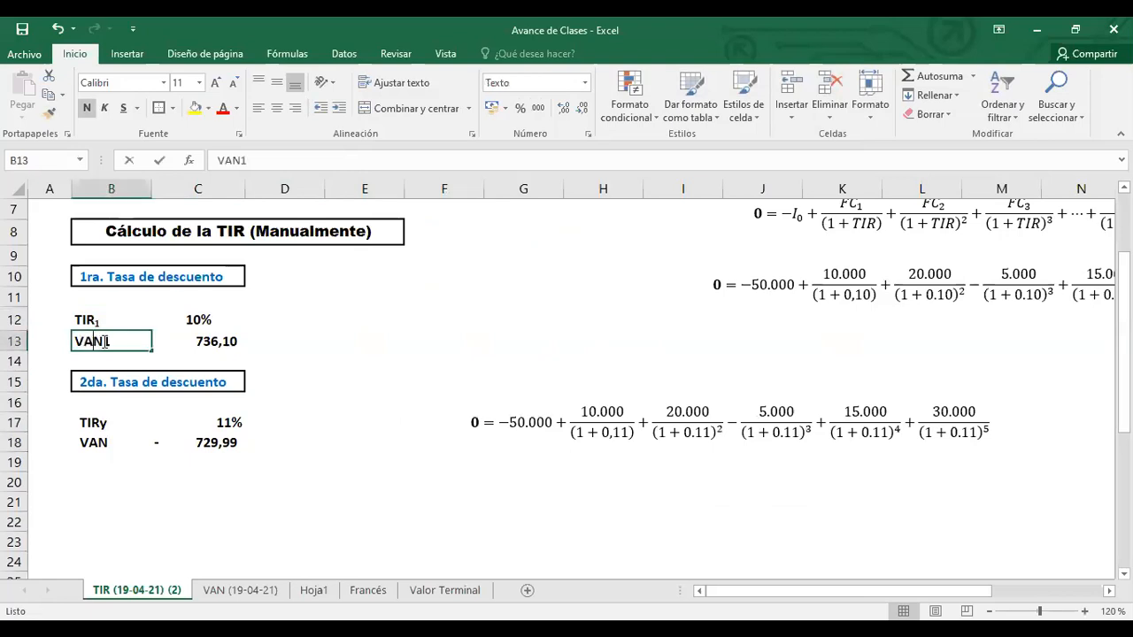
{"action": "left_click_drag", "start_coordinate": [106, 342], "coordinate": [111, 342]}
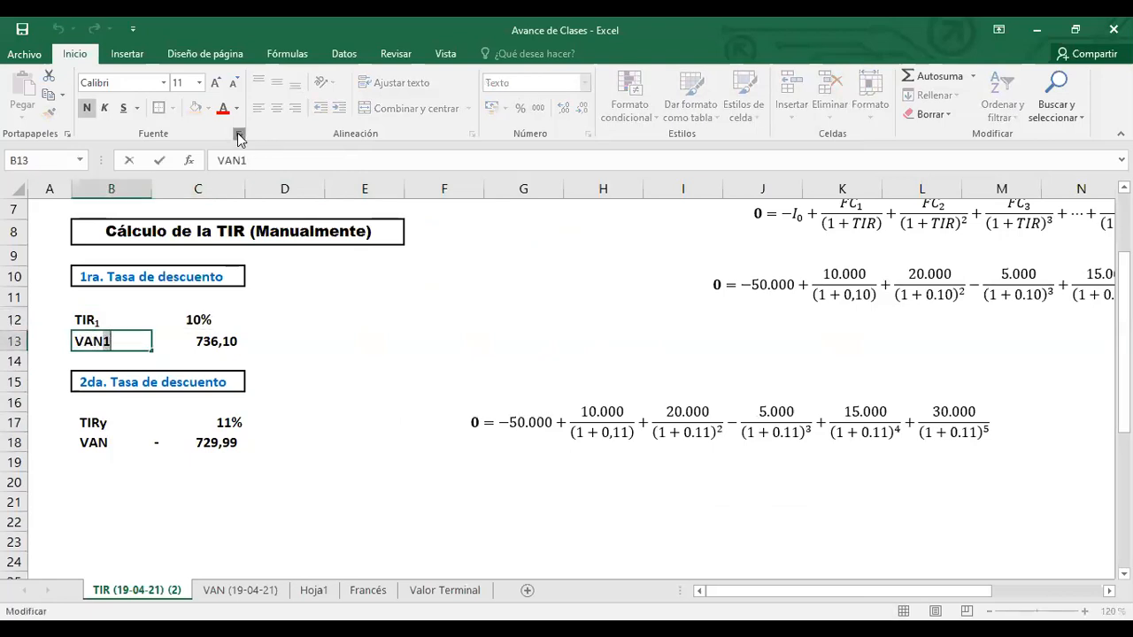
{"action": "key", "text": "ctrl+1"}
{"action": "left_click", "coordinate": [395, 347]}
{"action": "left_click", "coordinate": [728, 466]}
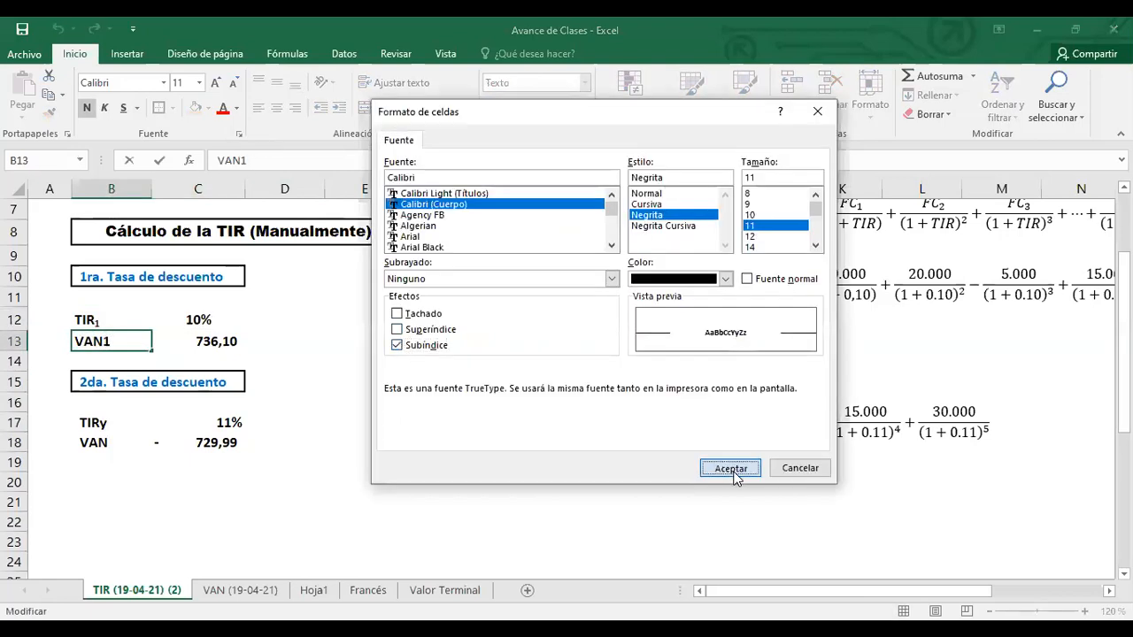
{"action": "left_click", "coordinate": [314, 497]}
Rename the second discount rate's label in B17 as TIR2, with the 2 formatted as a subscript.
{"action": "double_click", "coordinate": [103, 427]}
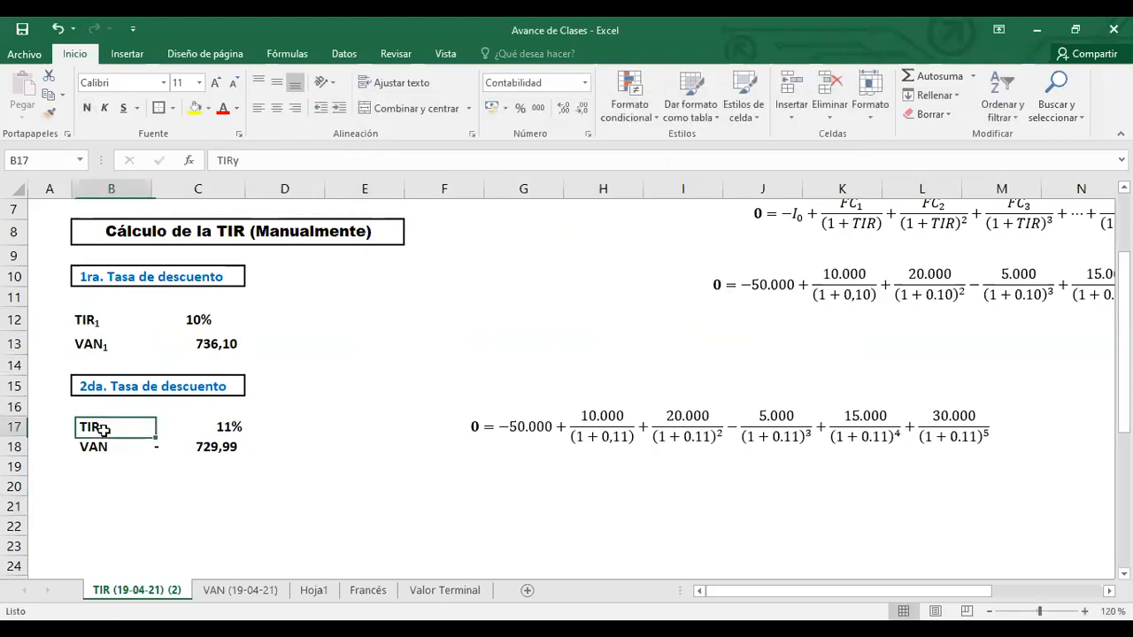
{"action": "left_click_drag", "start_coordinate": [103, 427], "coordinate": [95, 428]}
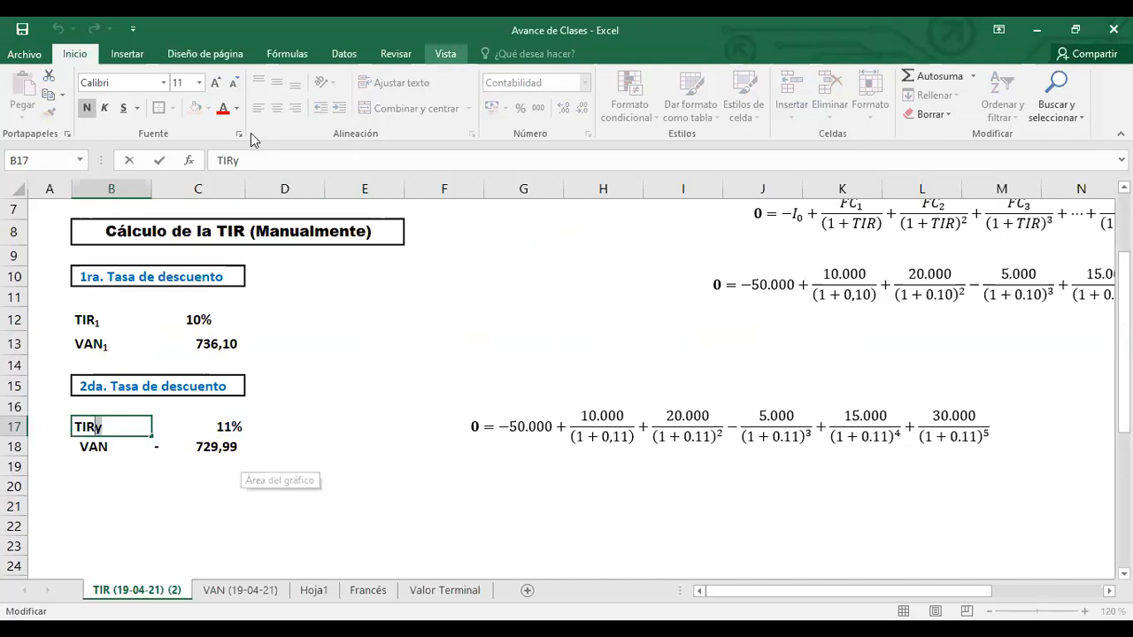
{"action": "key", "text": "ctrl+1"}
{"action": "left_click", "coordinate": [396, 344]}
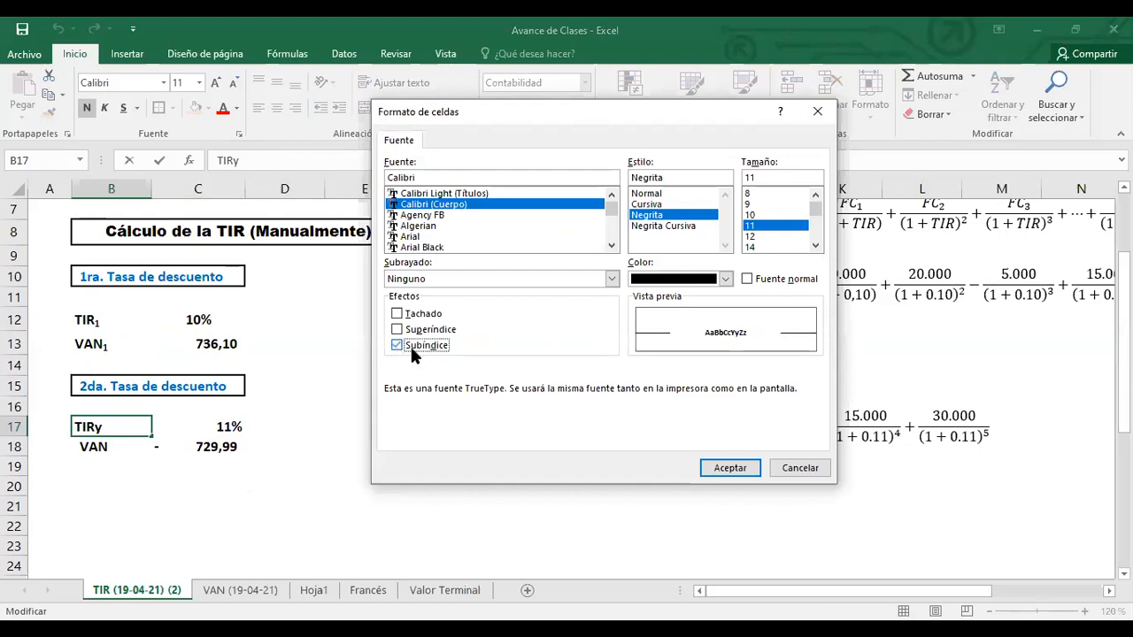
{"action": "left_click", "coordinate": [728, 467]}
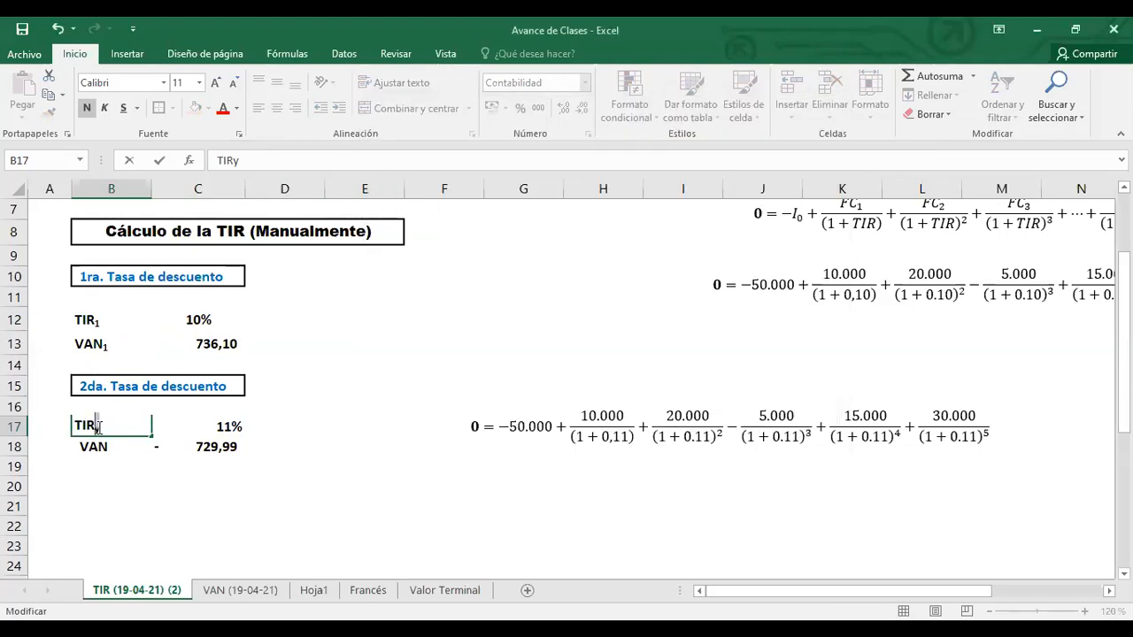
{"action": "type", "text": "2"}
{"action": "key", "text": "Return"}
Copy the formatting of the labels in B12:B13 onto the second rate's labels in B17:B18.
{"action": "left_click", "coordinate": [104, 427]}
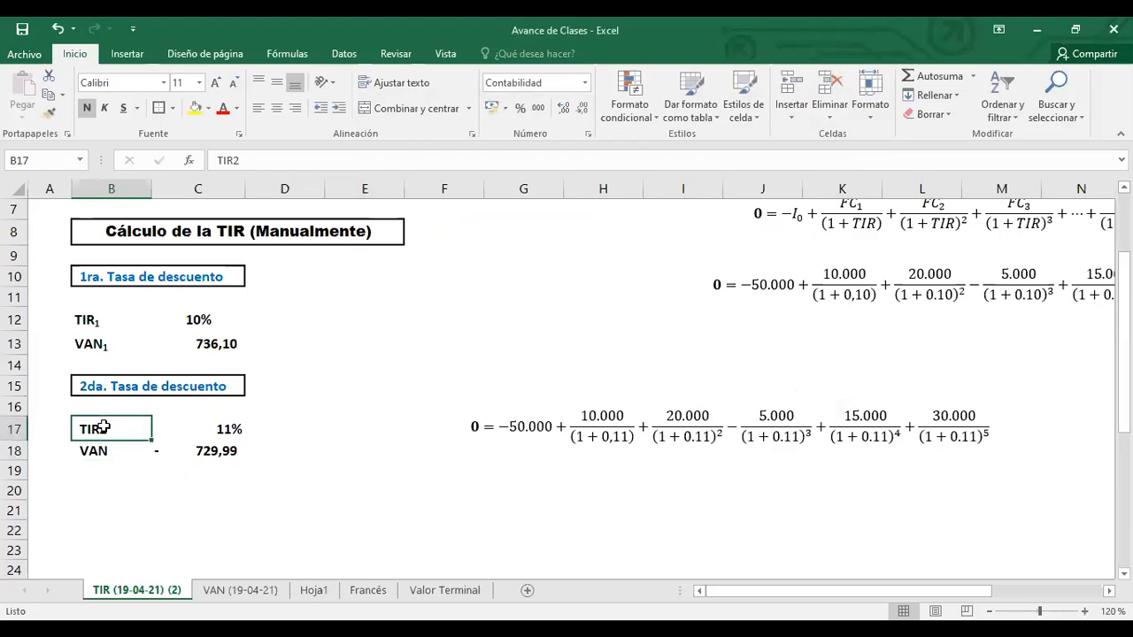
{"action": "left_click_drag", "start_coordinate": [94, 319], "coordinate": [93, 341]}
{"action": "right_click", "coordinate": [94, 342]}
{"action": "left_click", "coordinate": [286, 243]}
{"action": "left_click_drag", "start_coordinate": [99, 428], "coordinate": [99, 451]}
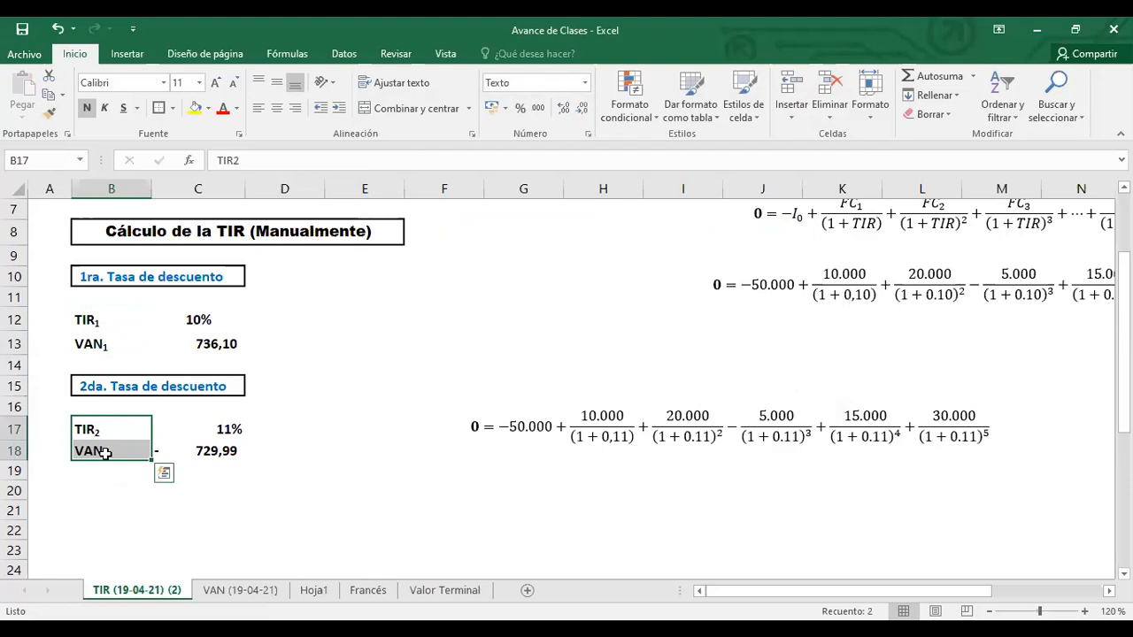
Rename the label in B18 as VAN2, with the 2 formatted as a subscript.
{"action": "double_click", "coordinate": [108, 452]}
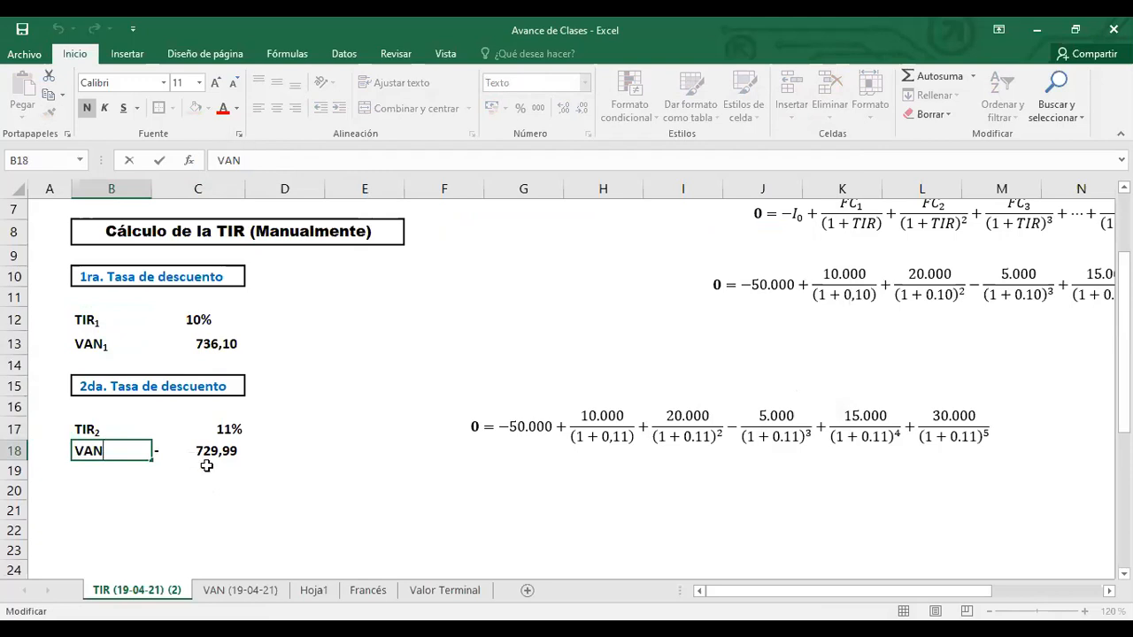
{"action": "type", "text": "2"}
{"action": "left_click", "coordinate": [239, 133]}
{"action": "left_click", "coordinate": [396, 345]}
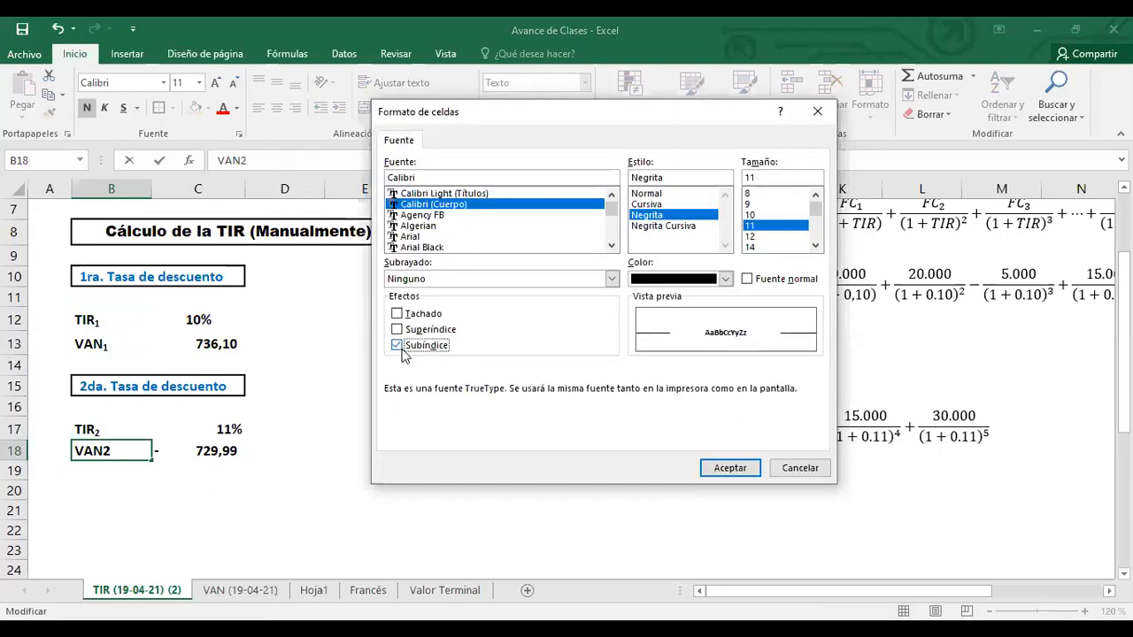
{"action": "left_click", "coordinate": [743, 465]}
{"action": "left_click", "coordinate": [325, 515]}
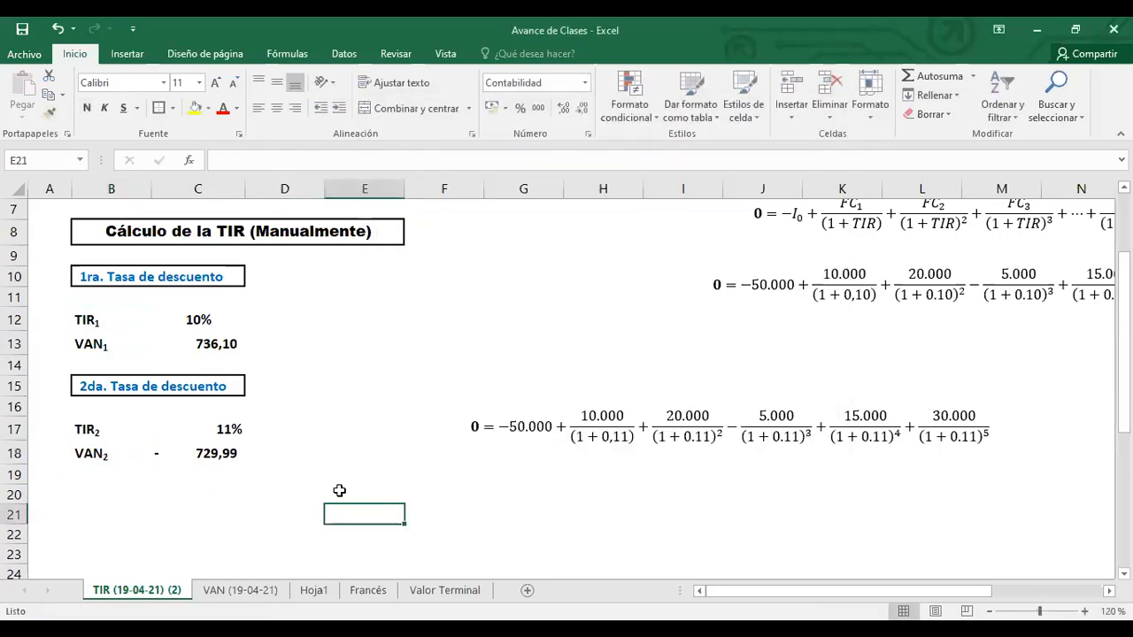
Circle the 10% rate in C12 and the 11% rate in C17 with the annotation pen.
{"action": "left_click", "coordinate": [231, 485]}
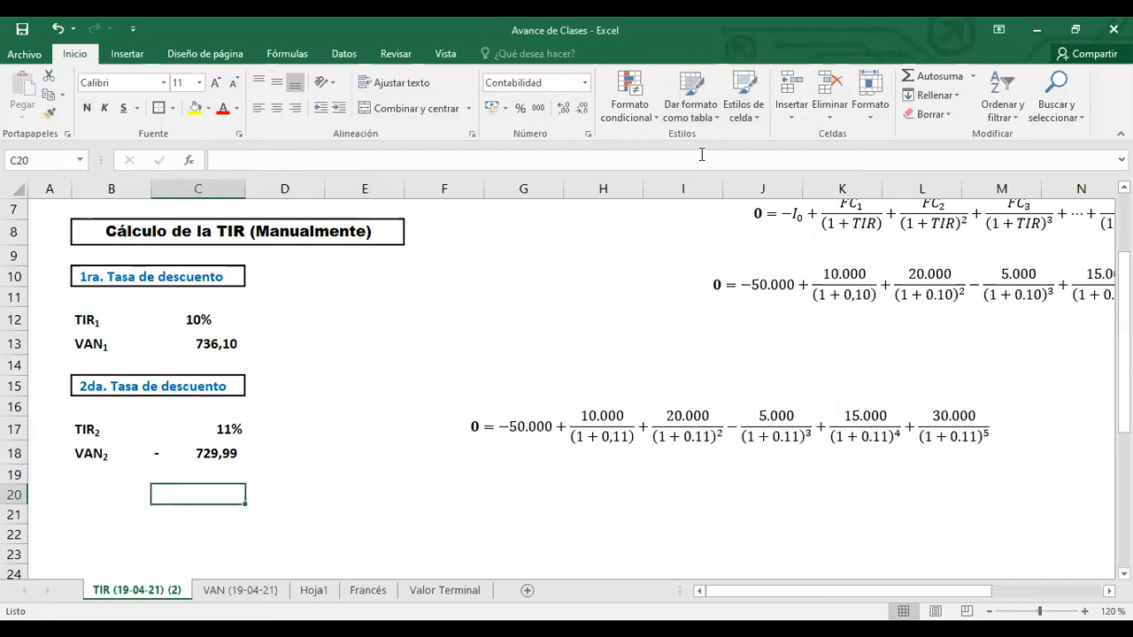
{"action": "left_click", "coordinate": [666, 45]}
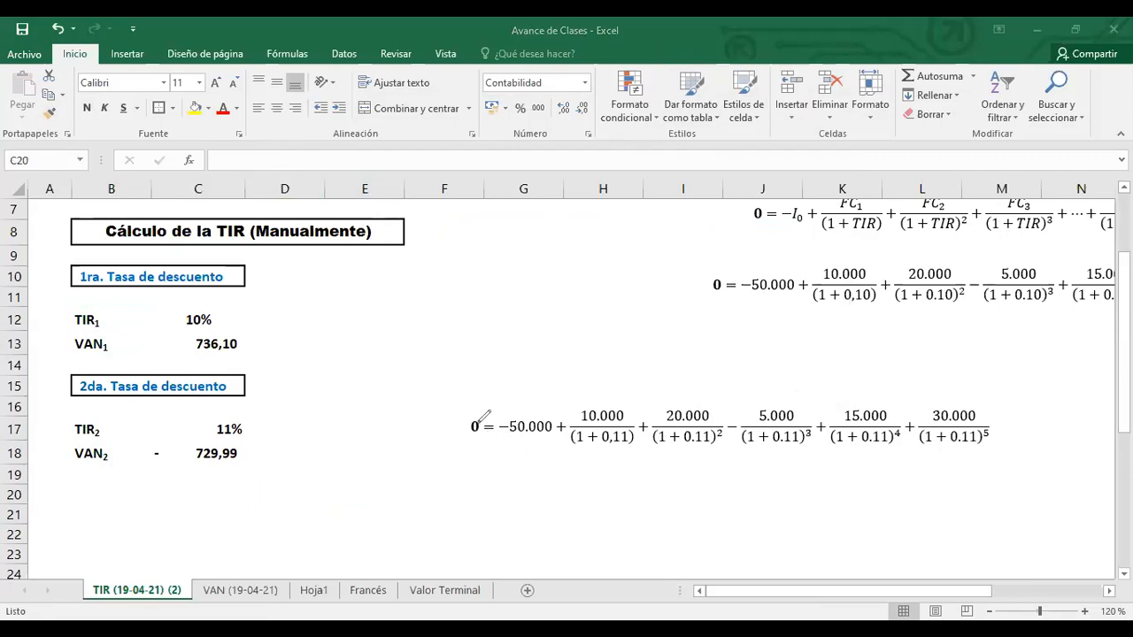
{"action": "mouse_move", "coordinate": [209, 310]}
{"action": "left_mouse_down"}
{"action": "mouse_move", "coordinate": [180, 316]}
{"action": "mouse_move", "coordinate": [212, 326]}
{"action": "mouse_move", "coordinate": [210, 309]}
{"action": "left_mouse_up"}
{"action": "mouse_move", "coordinate": [246, 418]}
{"action": "left_mouse_down"}
{"action": "mouse_move", "coordinate": [211, 420]}
{"action": "mouse_move", "coordinate": [243, 436]}
{"action": "mouse_move", "coordinate": [248, 418]}
{"action": "left_mouse_up"}
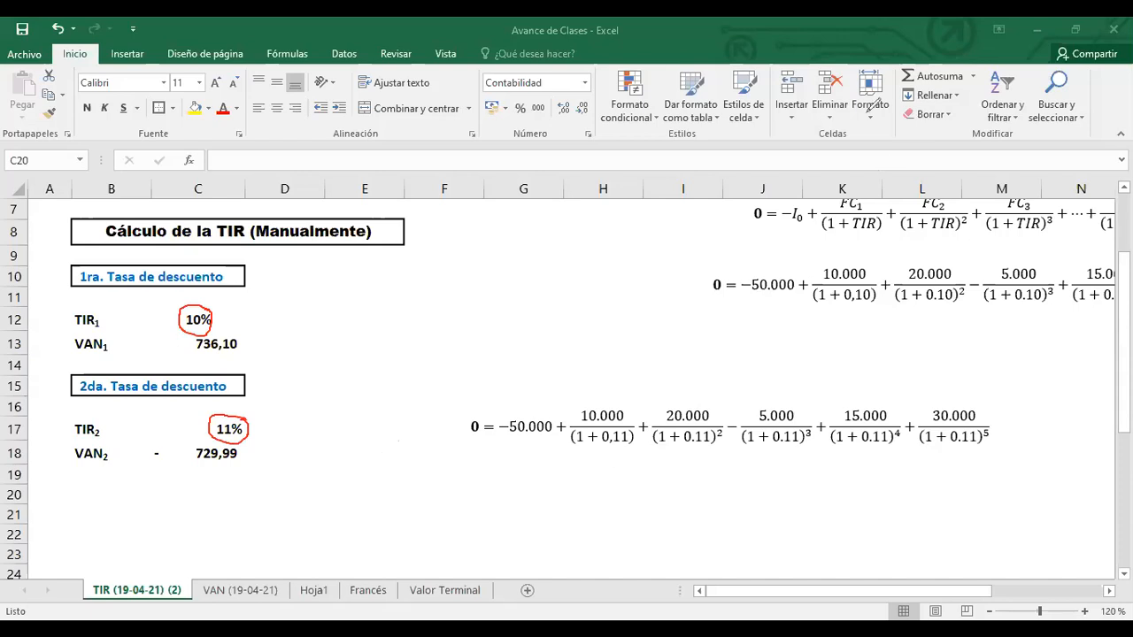
Set the first discount rate in C12 to 11%.
{"action": "left_click", "coordinate": [187, 317]}
{"action": "type", "text": "11"}
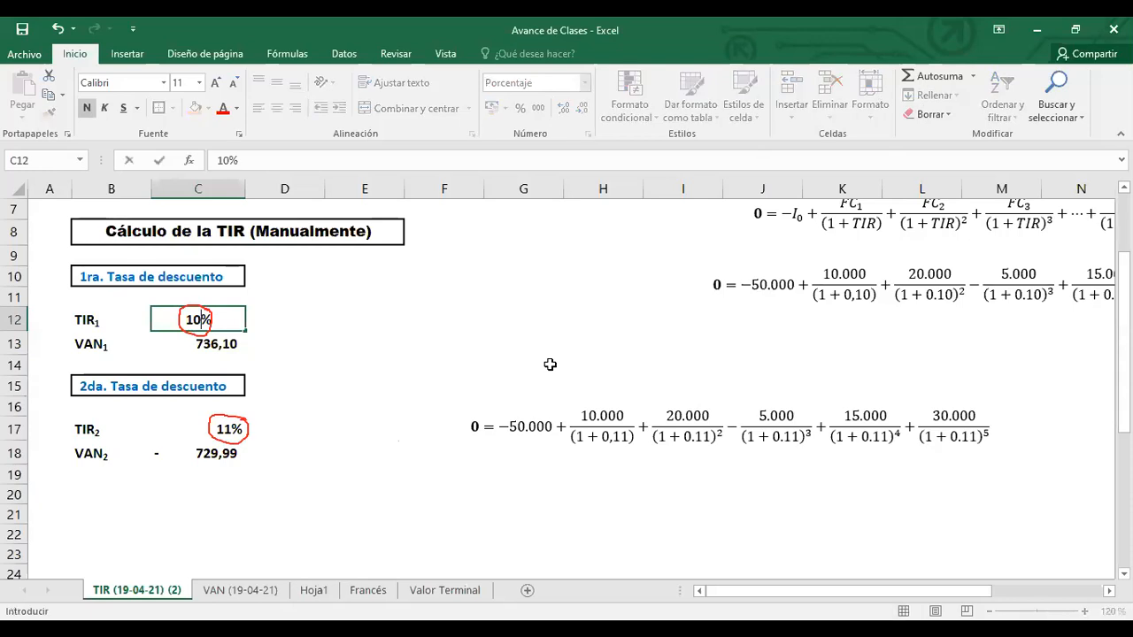
{"action": "key", "text": "Return"}
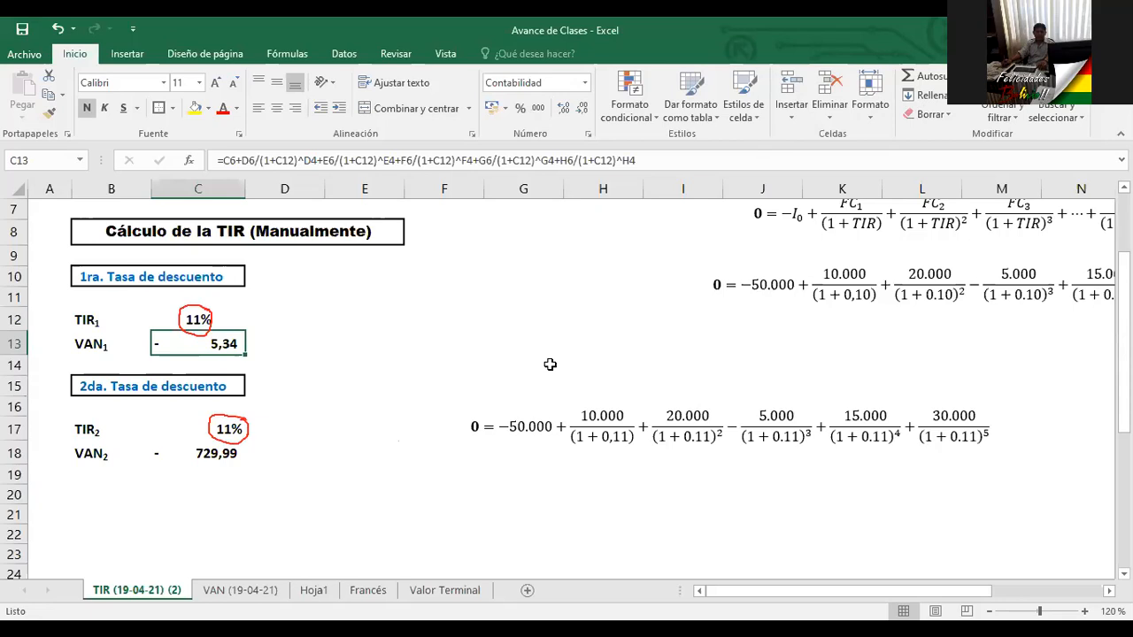
{"action": "left_click", "coordinate": [483, 335]}
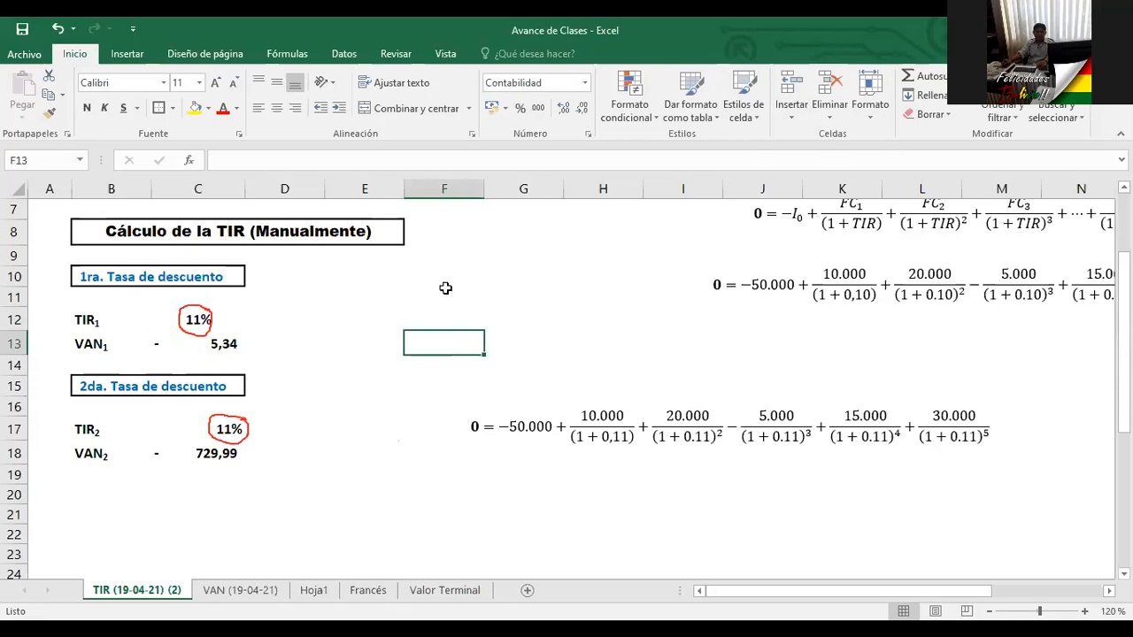
Clear the circles drawn around the rates and set the first discount rate in C12 to 10%.
{"action": "key", "text": "alt+Tab"}
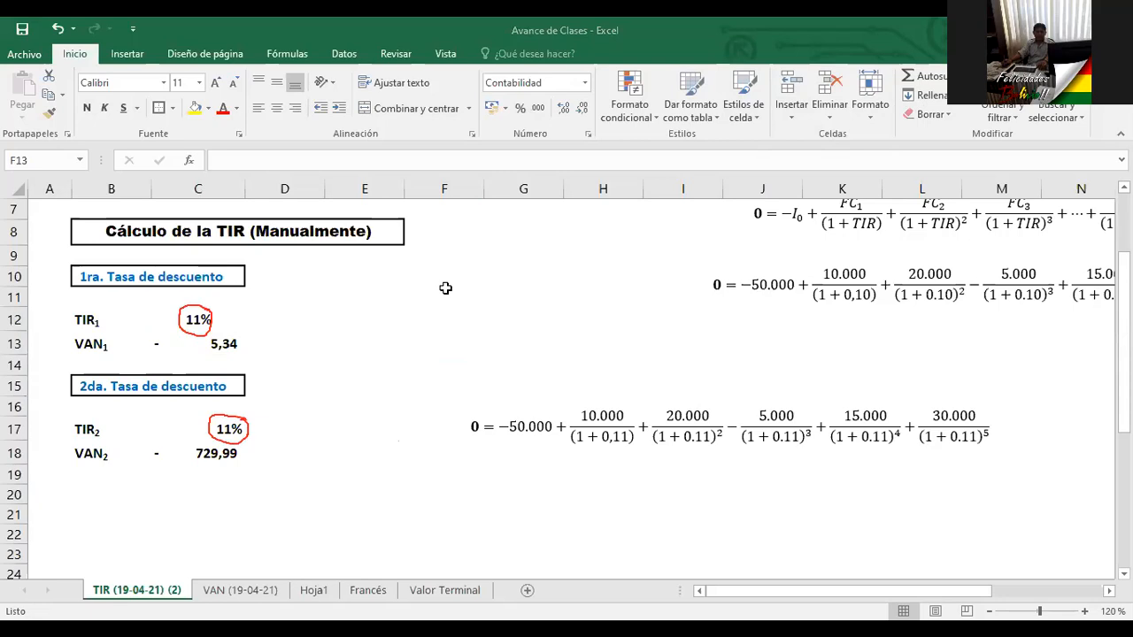
{"action": "left_click", "coordinate": [317, 361]}
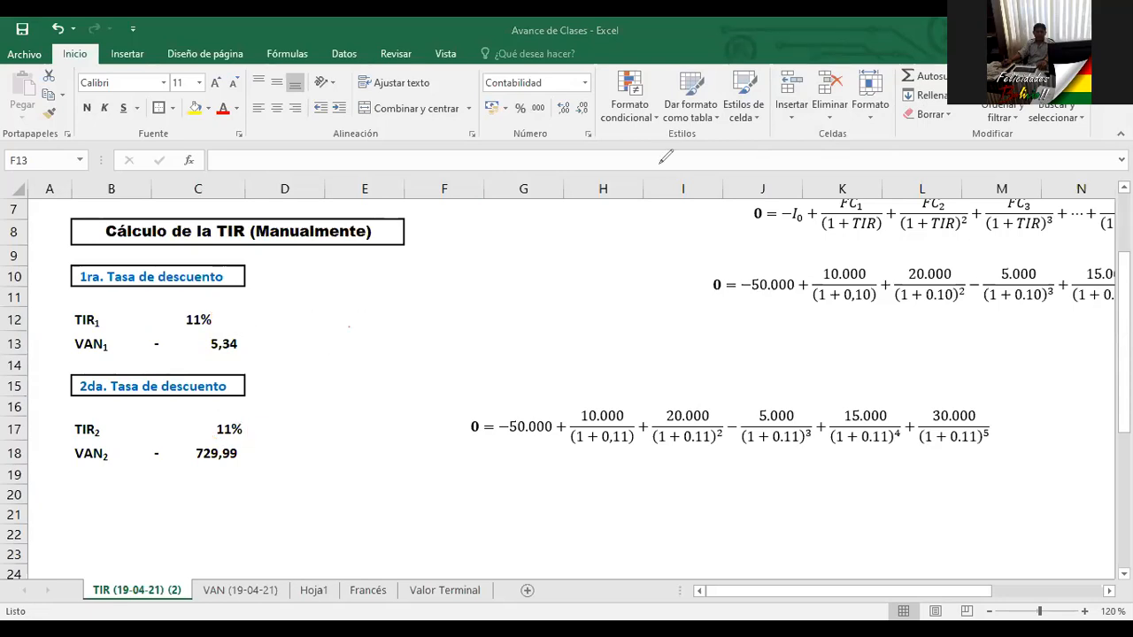
{"action": "left_click", "coordinate": [200, 324]}
{"action": "type", "text": "10"}
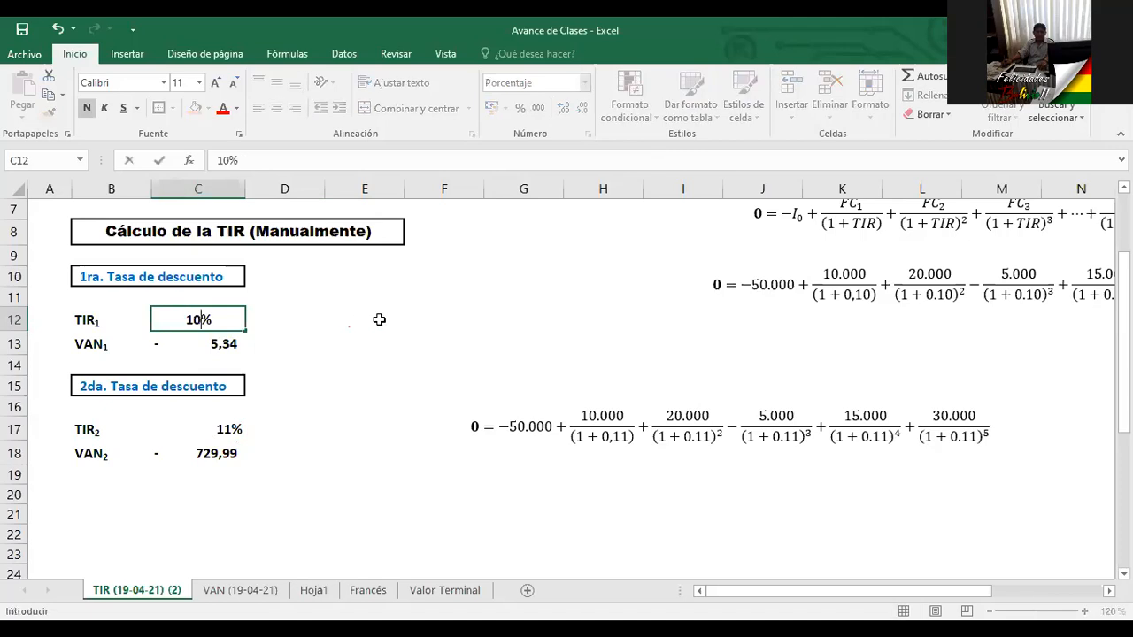
{"action": "key", "text": "Return"}
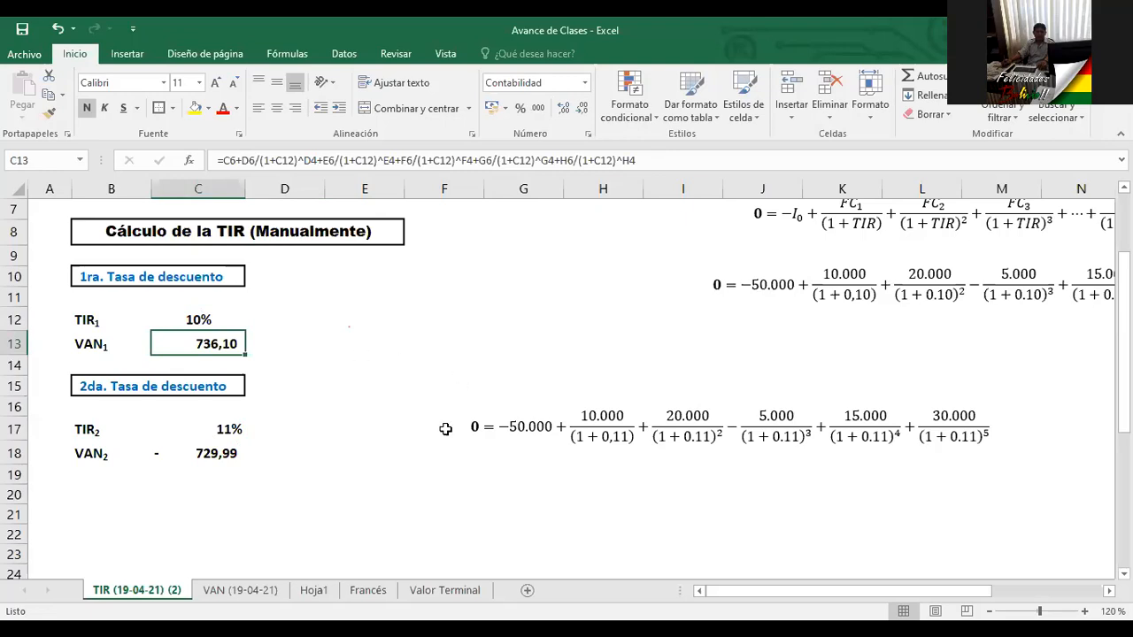
{"action": "left_click", "coordinate": [467, 331]}
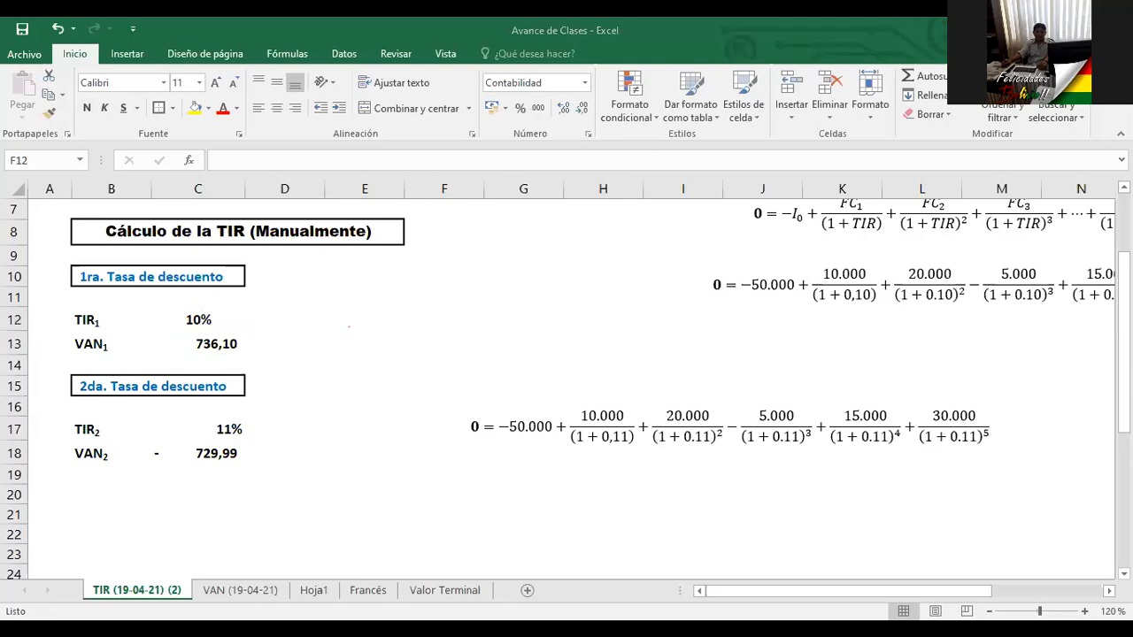
Insert a new empty equation and place it below the second rate's equation, starting at column F in row 19.
{"action": "left_click", "coordinate": [473, 492]}
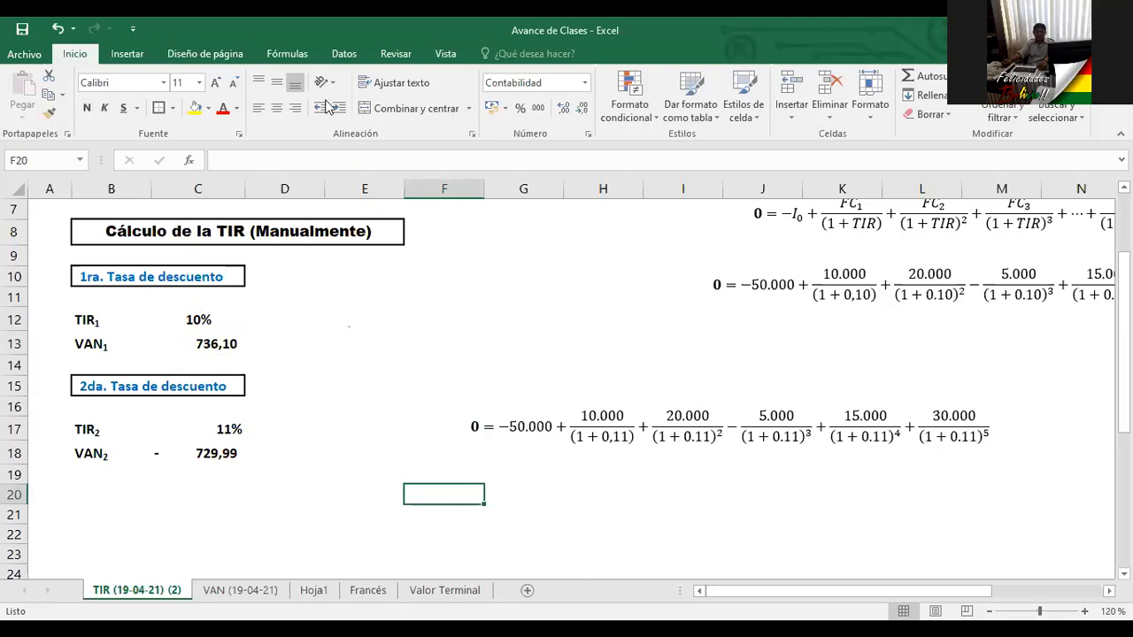
{"action": "left_click", "coordinate": [126, 54]}
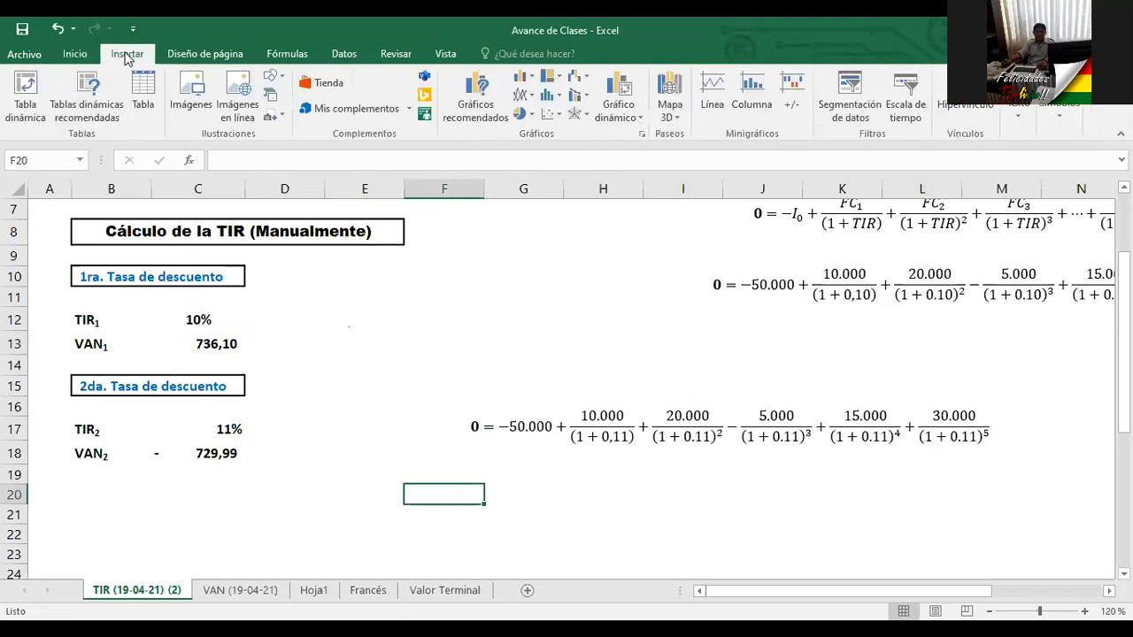
{"action": "left_click", "coordinate": [1057, 107]}
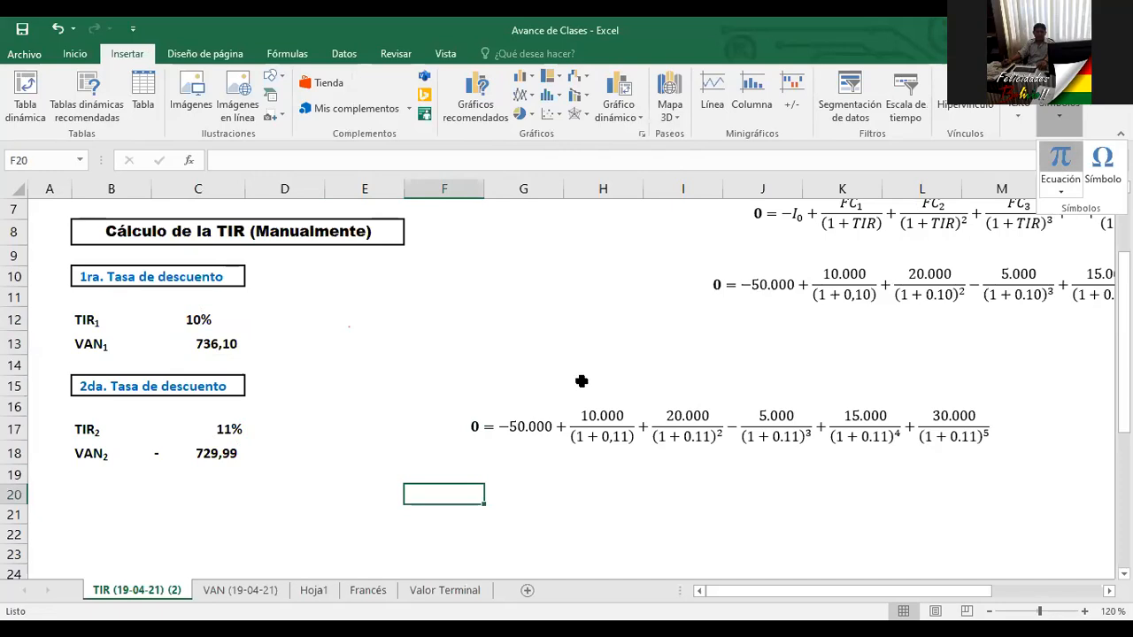
{"action": "key", "text": "alt+equal"}
{"action": "left_click_drag", "start_coordinate": [578, 425], "coordinate": [493, 467]}
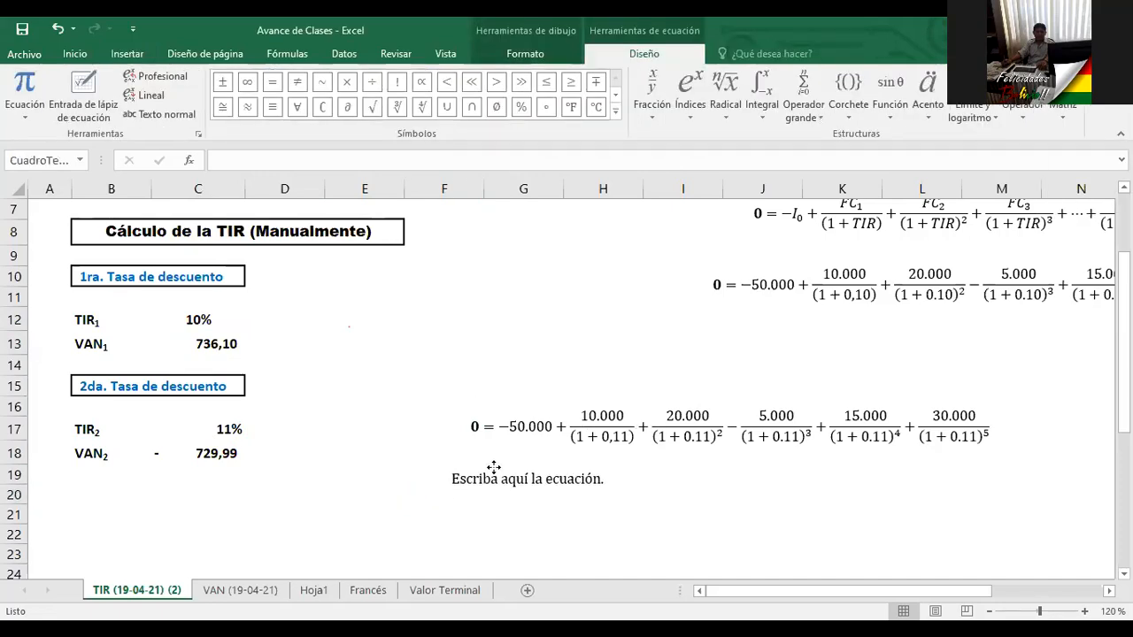
{"action": "left_click", "coordinate": [493, 467]}
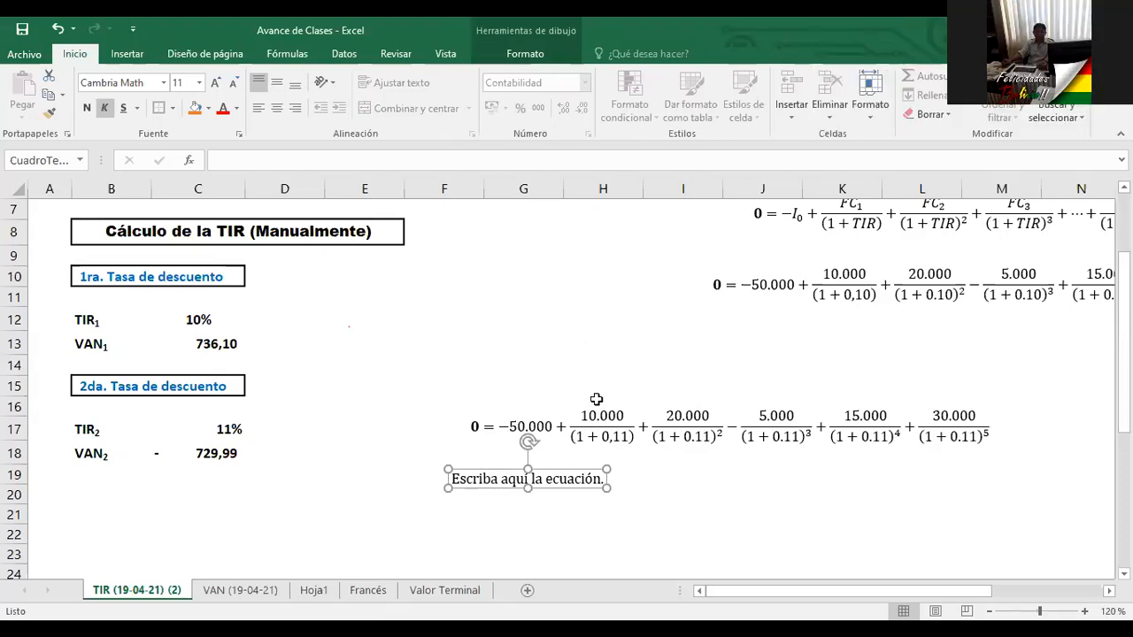
Write "TIR = TIR" with a subscript 1 on the second TIR in the new equation.
{"action": "left_click", "coordinate": [514, 482]}
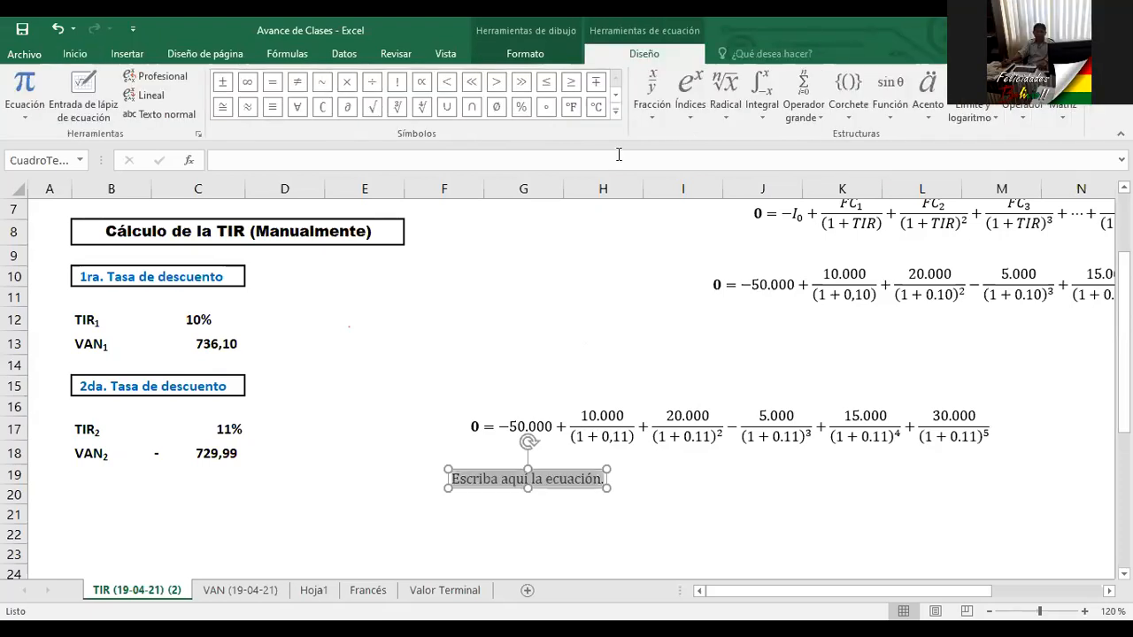
{"action": "type", "text": "TIR "}
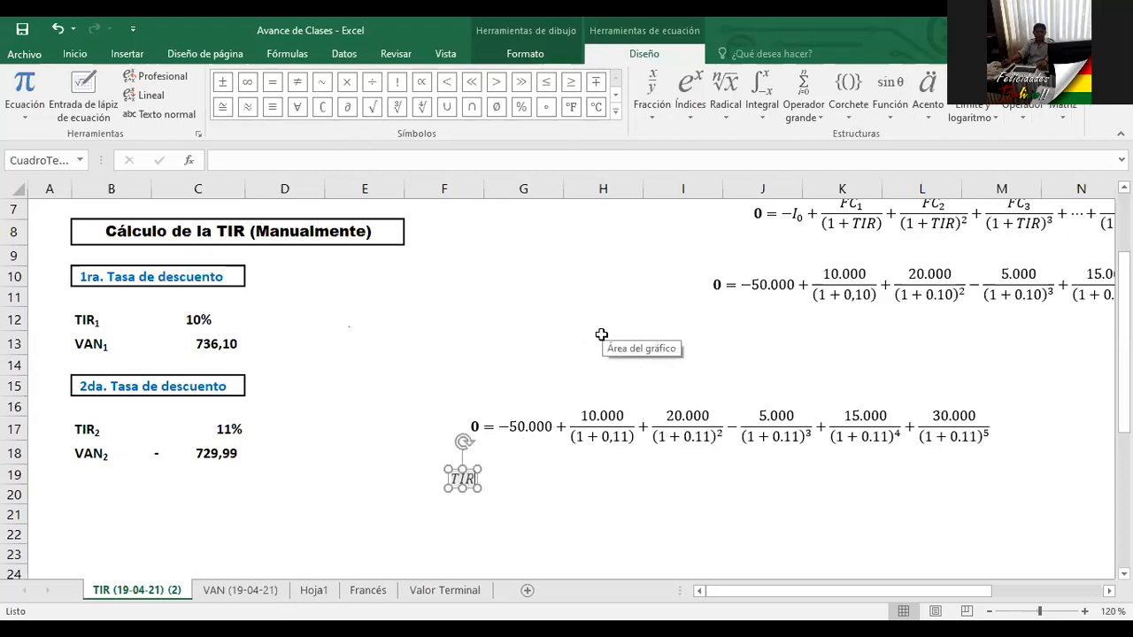
{"action": "type", "text": "="}
{"action": "left_click", "coordinate": [695, 105]}
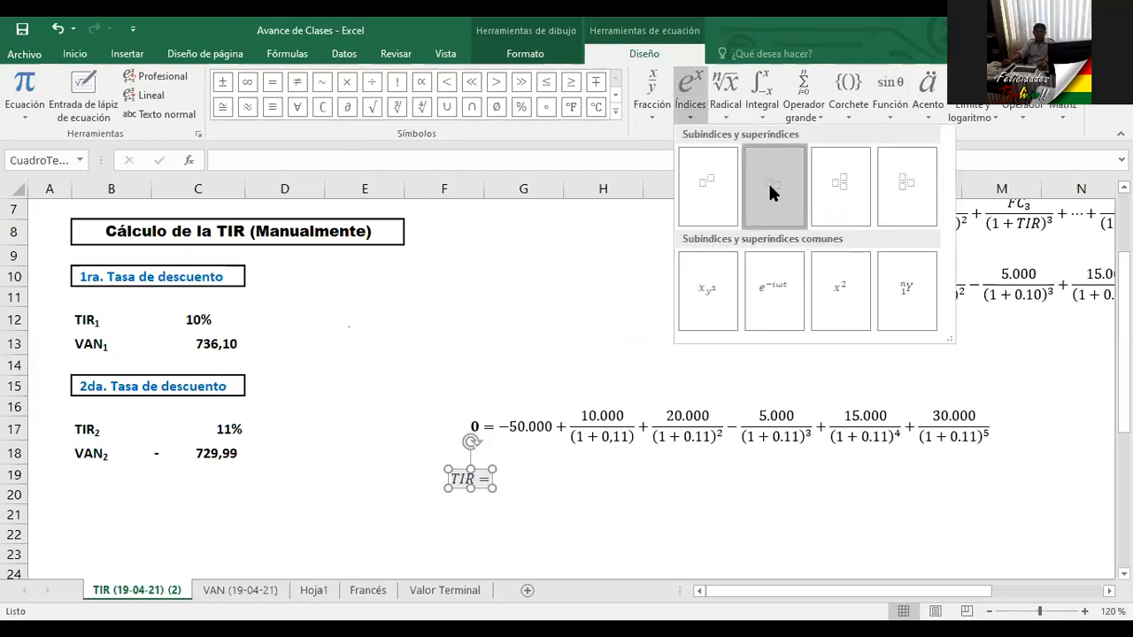
{"action": "left_click", "coordinate": [770, 188]}
{"action": "type", "text": "TIR"}
{"action": "key", "text": "Right"}
{"action": "type", "text": "1"}
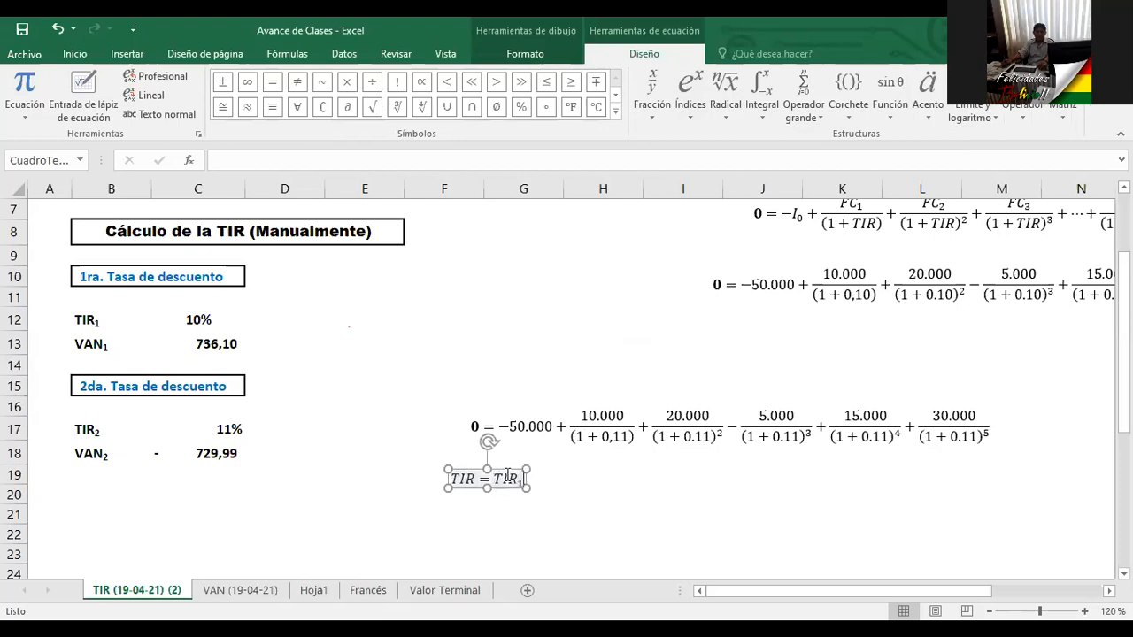
Continue the equation after TIR subscript 1 with a plus sign and an empty pair of parentheses.
{"action": "key", "text": "Right"}
{"action": "type", "text": "+"}
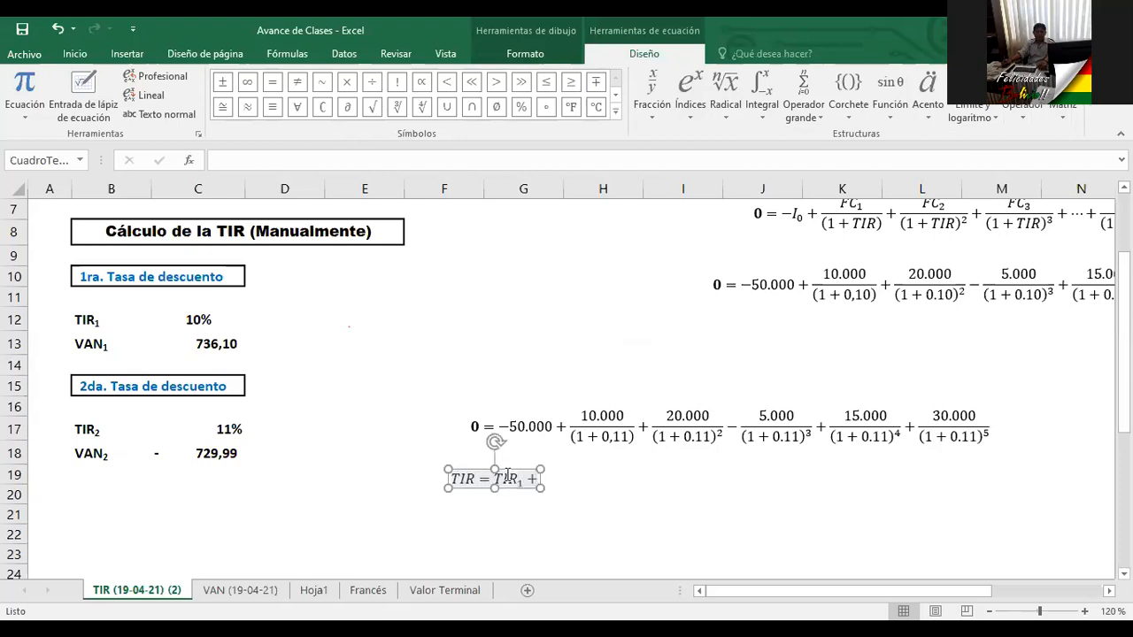
{"action": "left_click", "coordinate": [687, 101]}
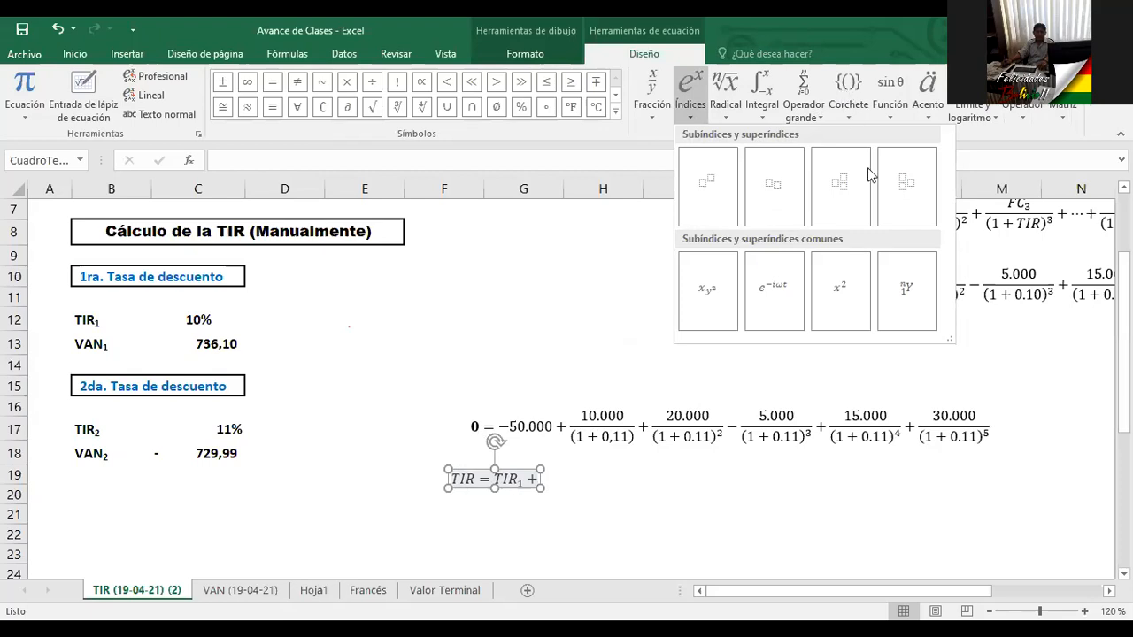
{"action": "left_click", "coordinate": [564, 482]}
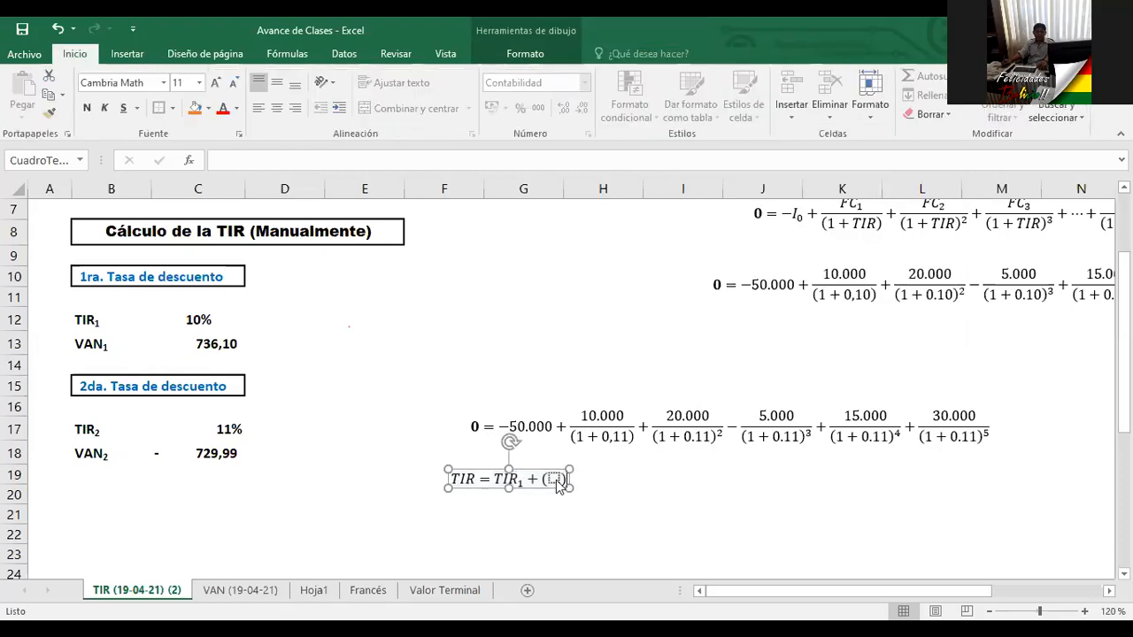
Write TIR with subscript 2 followed by a minus sign inside the equation's parentheses.
{"action": "left_click", "coordinate": [558, 481]}
{"action": "left_click", "coordinate": [696, 108]}
{"action": "left_click", "coordinate": [768, 182]}
{"action": "type", "text": "TIR"}
{"action": "key", "text": "Right"}
{"action": "type", "text": "2"}
{"action": "key", "text": "Right"}
{"action": "type", "text": "-"}
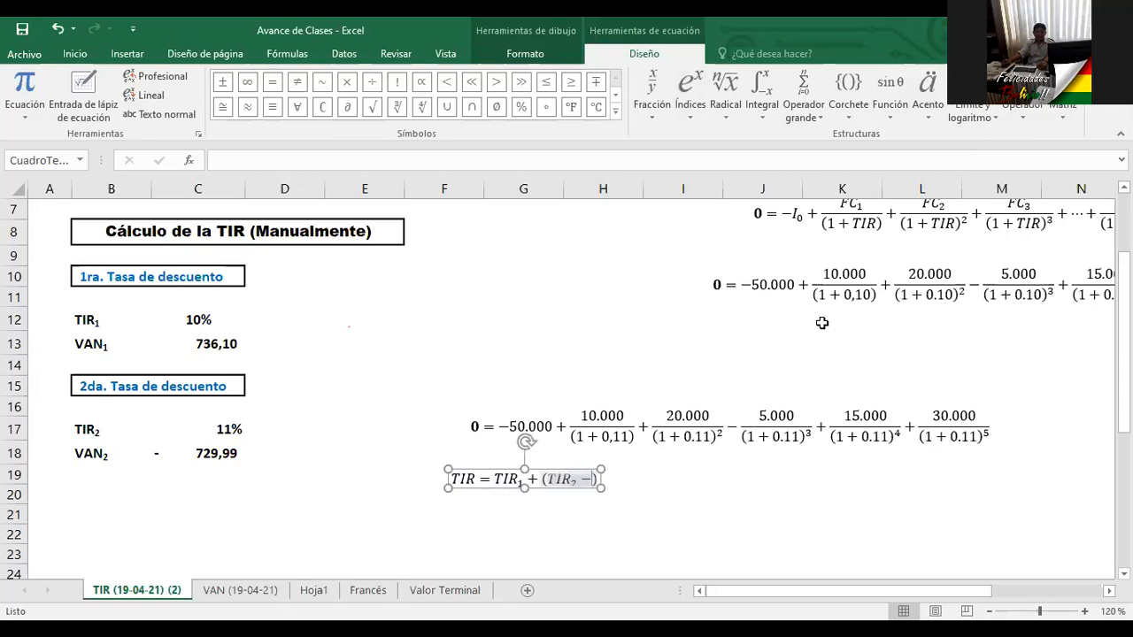
Complete the parenthesized difference with TIR subscript 1 after the minus sign.
{"action": "left_click", "coordinate": [690, 98]}
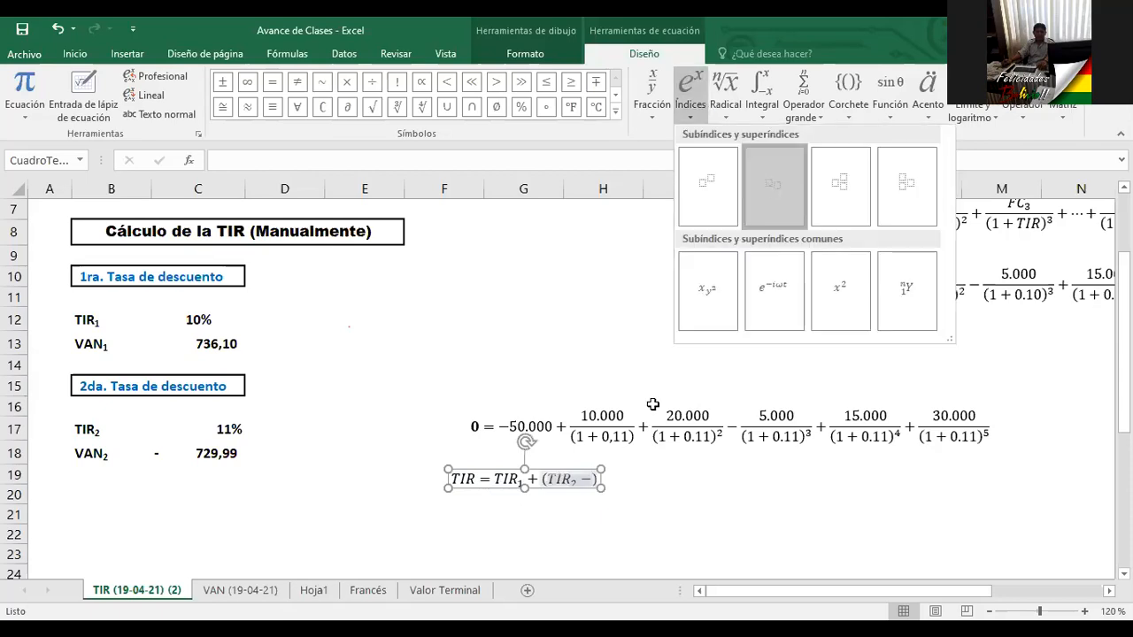
{"action": "left_click", "coordinate": [774, 186]}
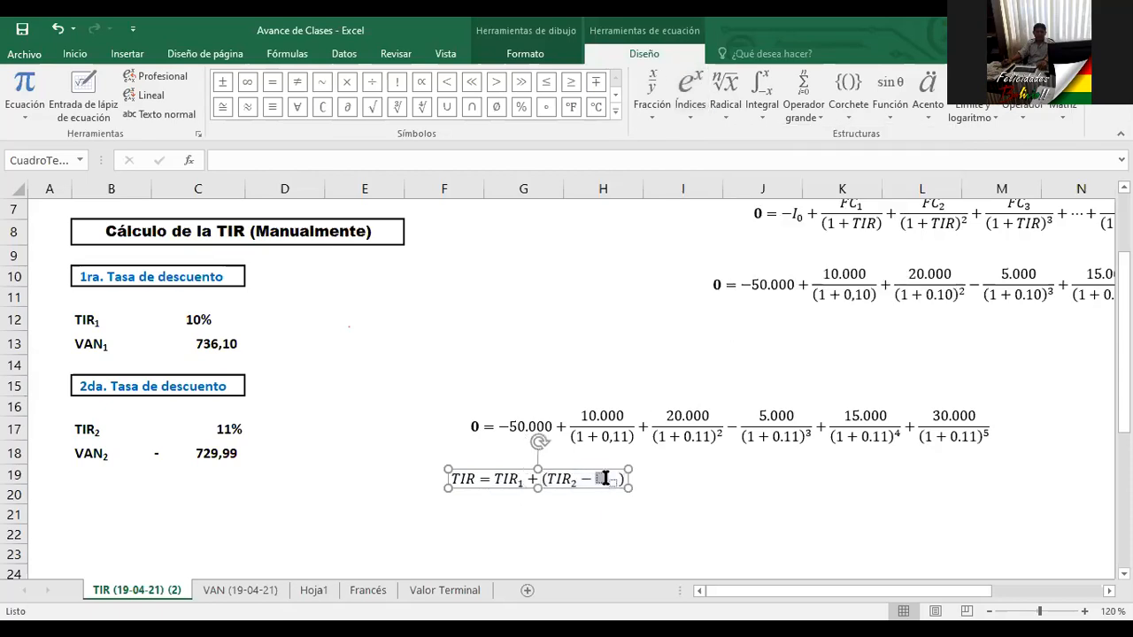
{"action": "type", "text": "TIR"}
{"action": "key", "text": "Right"}
{"action": "type", "text": "1"}
{"action": "key", "text": "Right"}
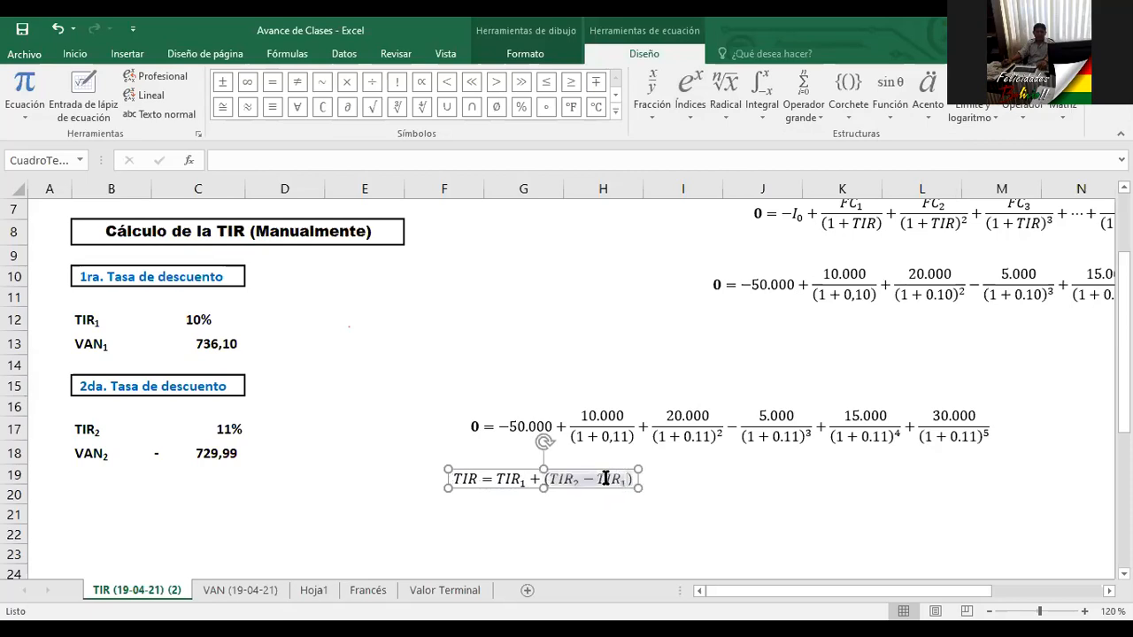
{"action": "key", "text": "Right"}
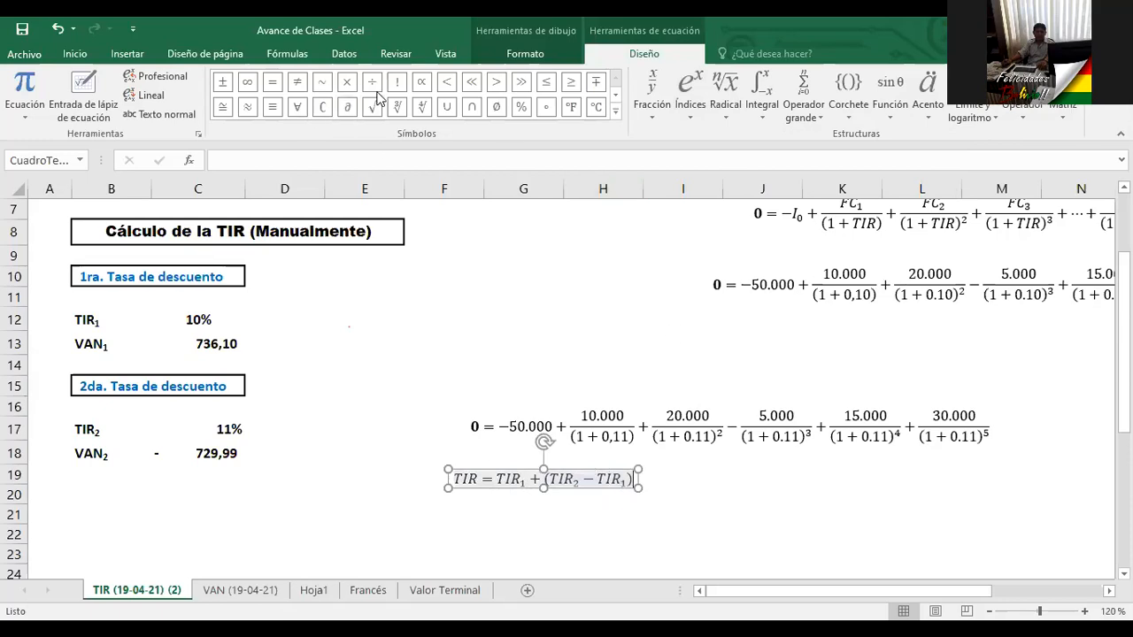
Add a multiplication sign and an empty stacked fraction after the parenthesized difference.
{"action": "left_click", "coordinate": [346, 84]}
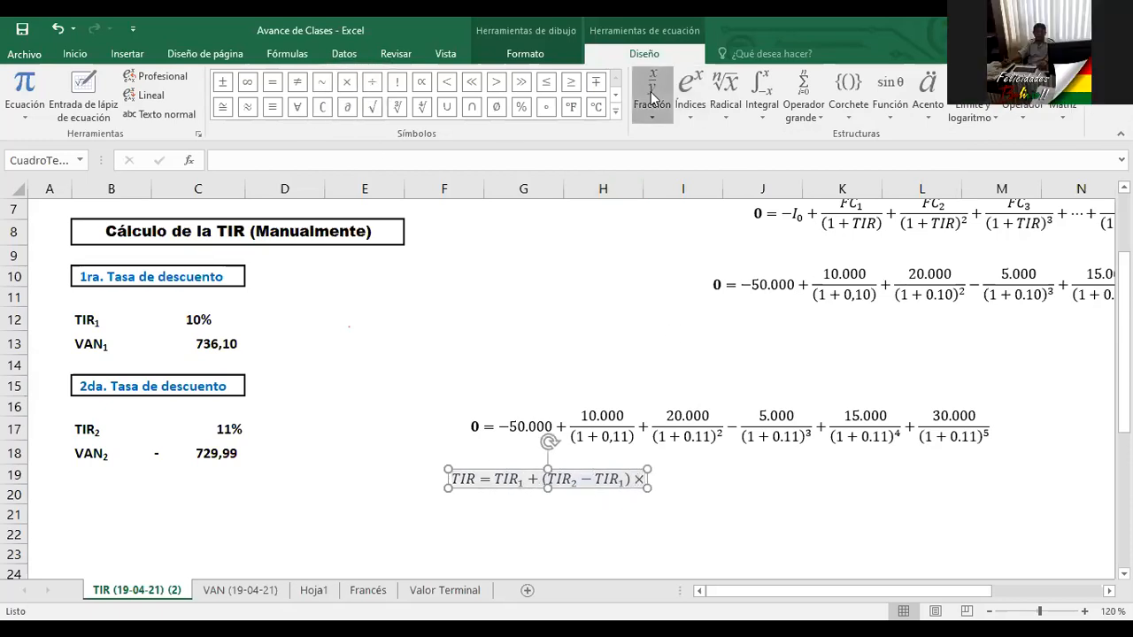
{"action": "left_click", "coordinate": [652, 95]}
{"action": "left_click", "coordinate": [662, 193]}
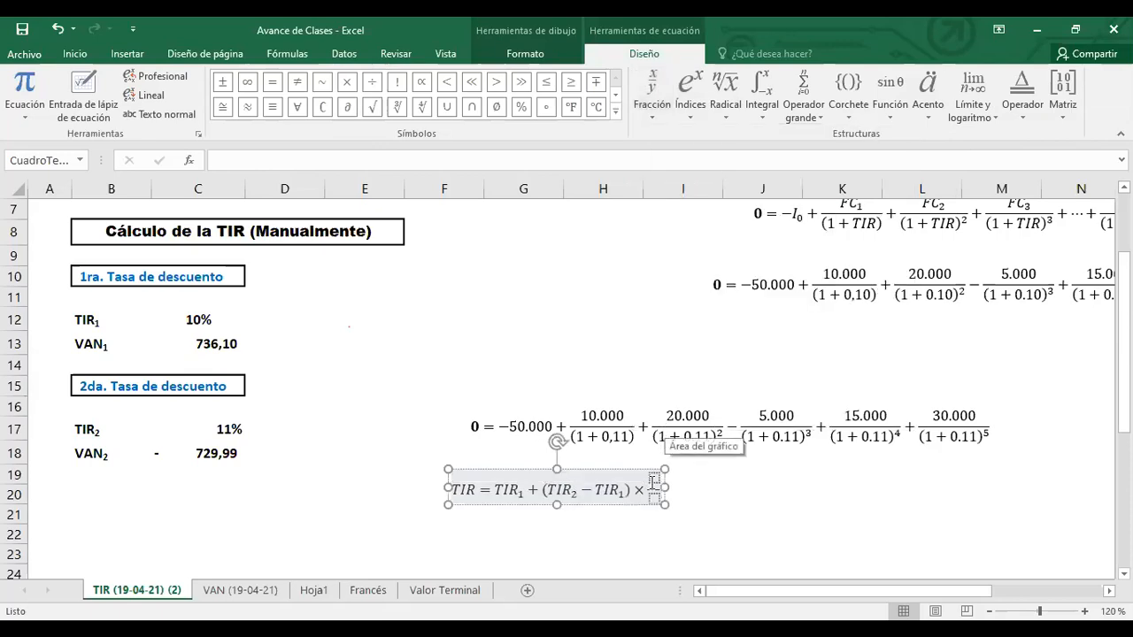
Start a subscripted term in the numerator of the equation's empty fraction.
{"action": "left_click", "coordinate": [653, 478]}
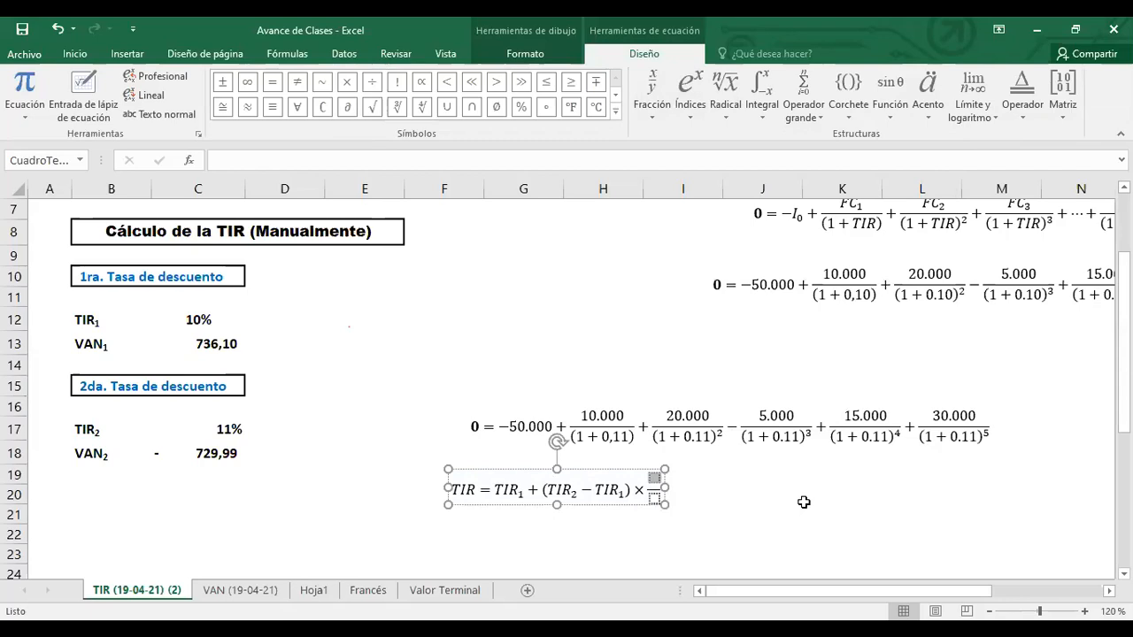
{"action": "type", "text": "V"}
{"action": "key", "text": "BackSpace"}
{"action": "left_click", "coordinate": [690, 98]}
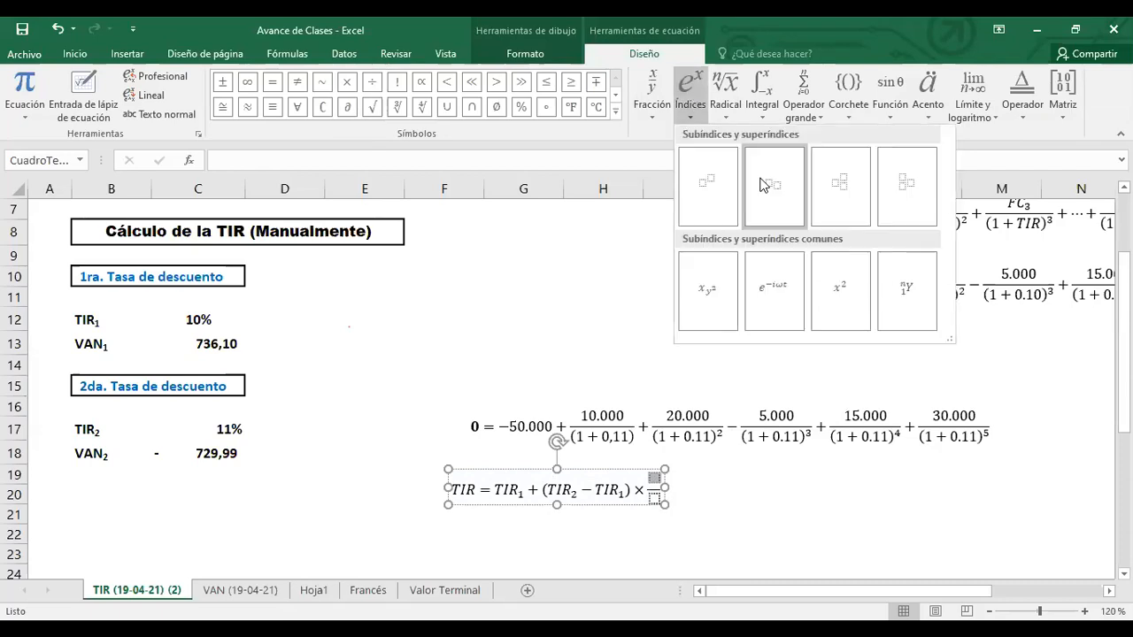
Enter VAN with subscript 1 as the numerator of the fraction in the TIR interpolation formula.
{"action": "left_click", "coordinate": [767, 183]}
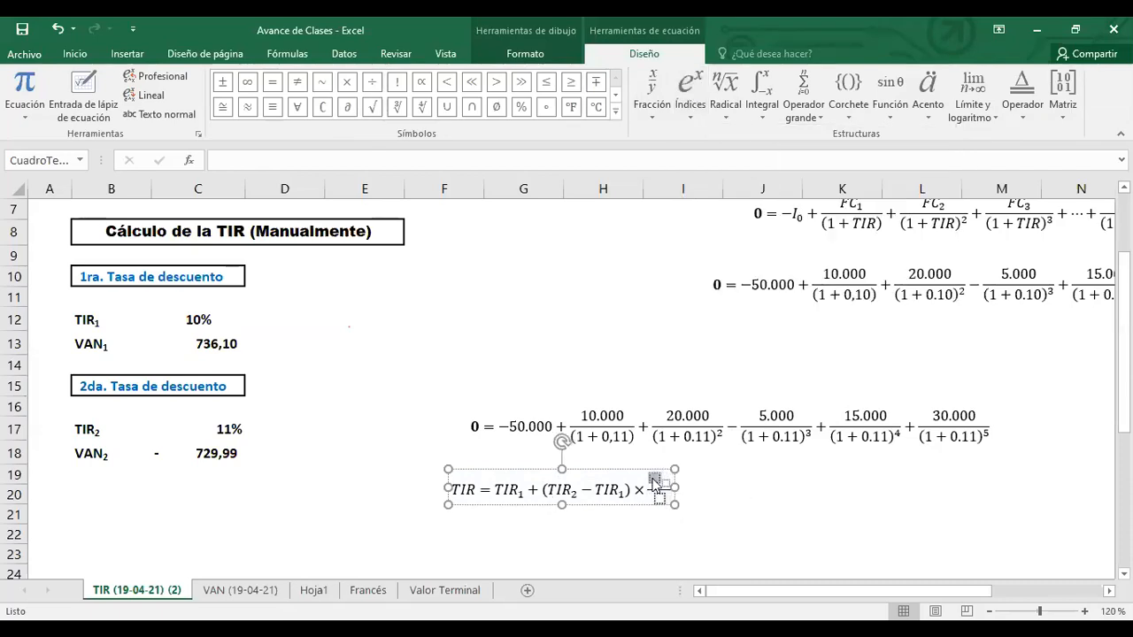
{"action": "type", "text": "VAN"}
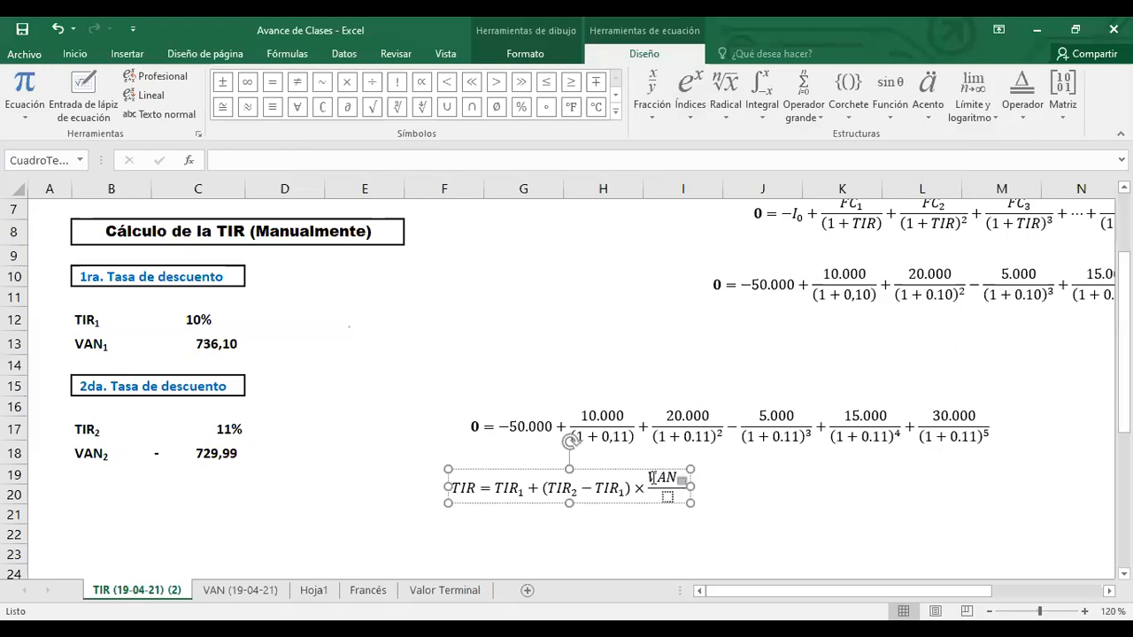
{"action": "key", "text": "Right"}
{"action": "type", "text": "1"}
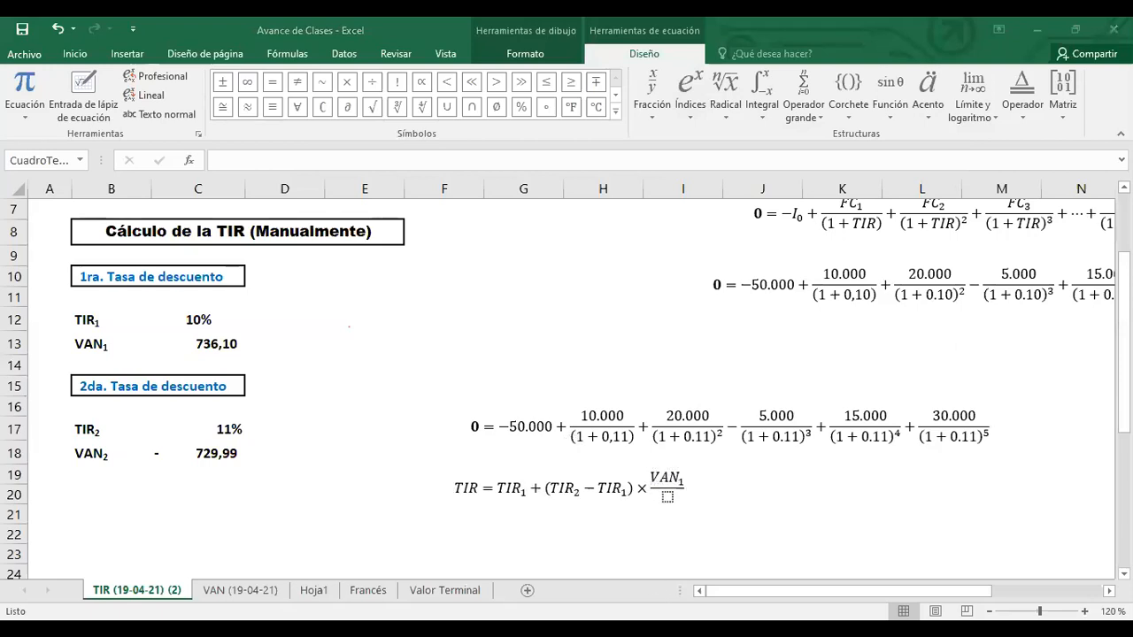
Insert two side-by-side subscript templates in the denominator of the TIR formula's fraction.
{"action": "left_click", "coordinate": [667, 496]}
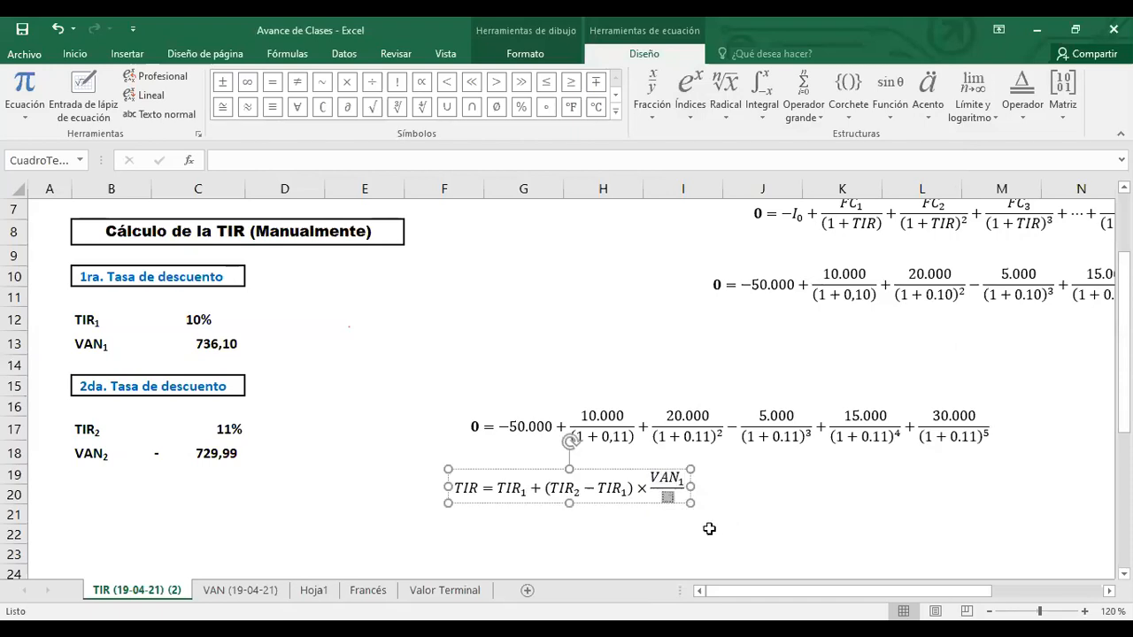
{"action": "left_click", "coordinate": [695, 115]}
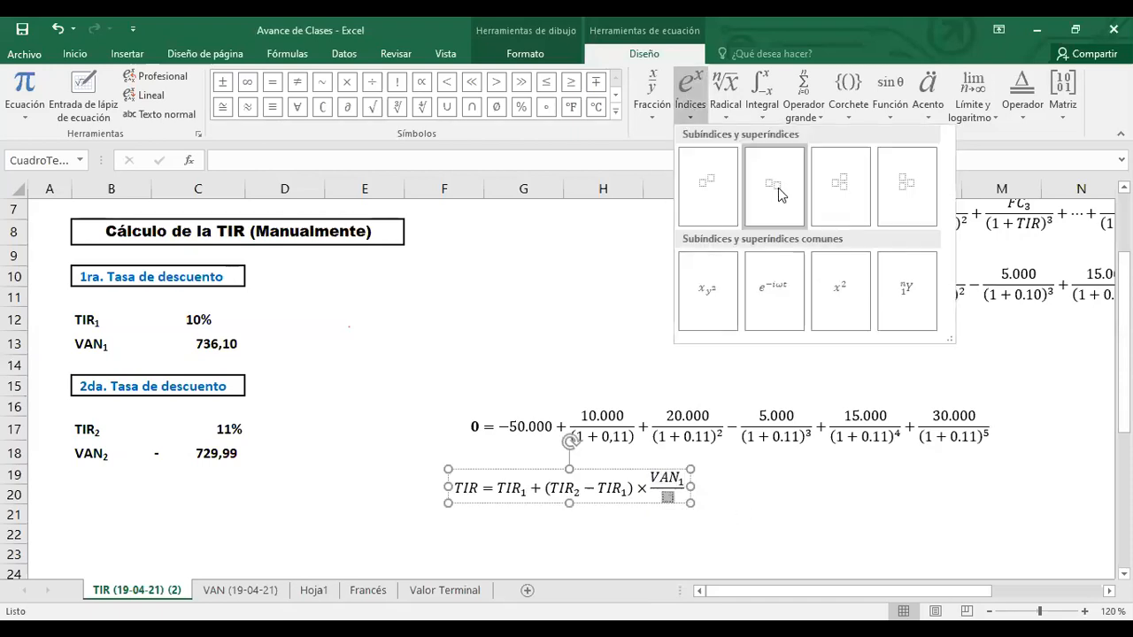
{"action": "left_click", "coordinate": [778, 183]}
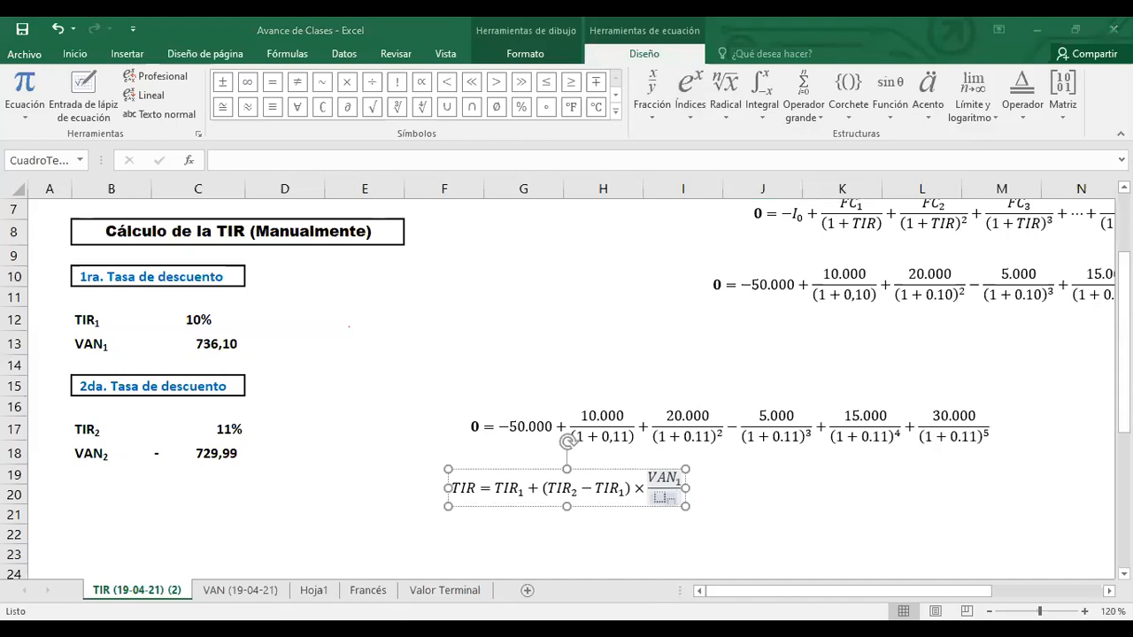
{"action": "left_click", "coordinate": [704, 96]}
{"action": "left_click", "coordinate": [774, 181]}
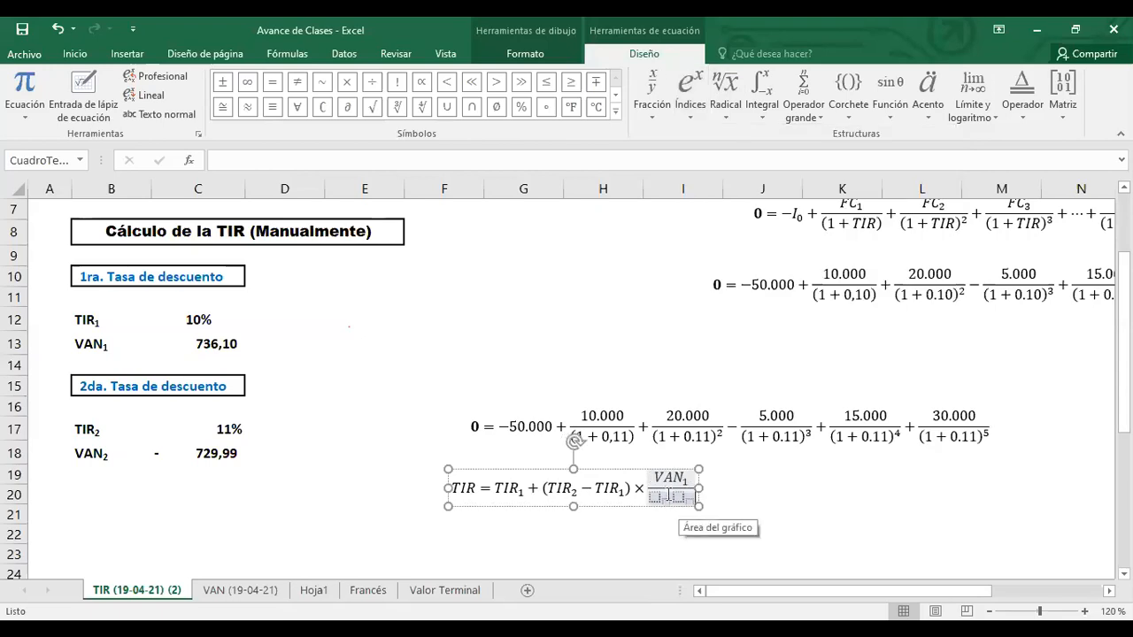
Fill the denominator templates with VAN₁ − VAN₂, using subscripts 1 and 2.
{"action": "key", "text": "Left"}
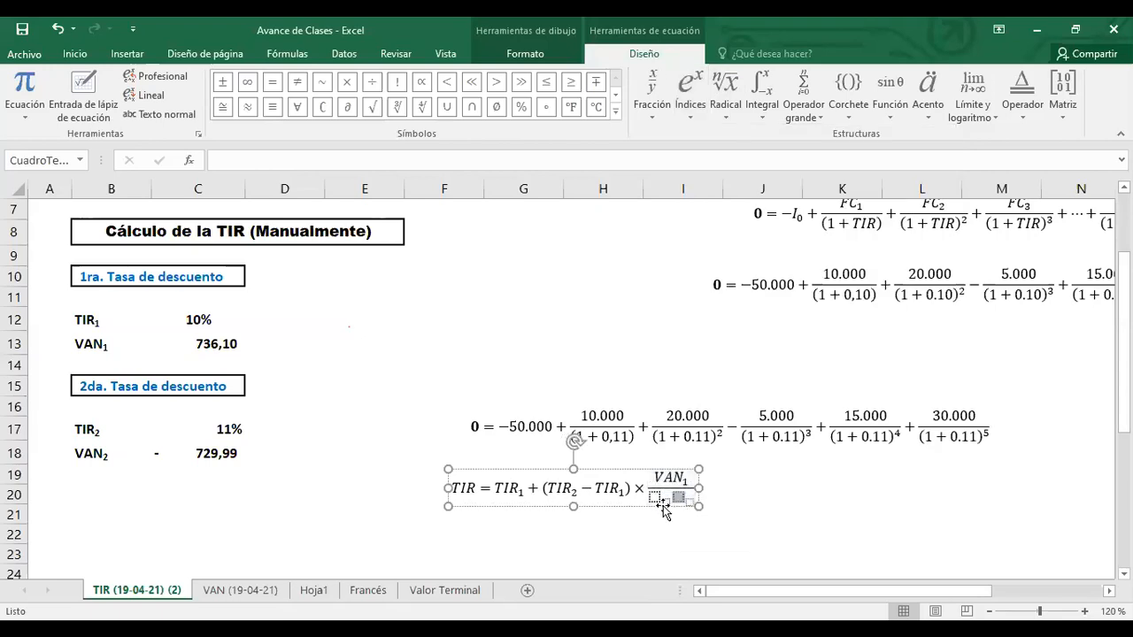
{"action": "type", "text": "VAN"}
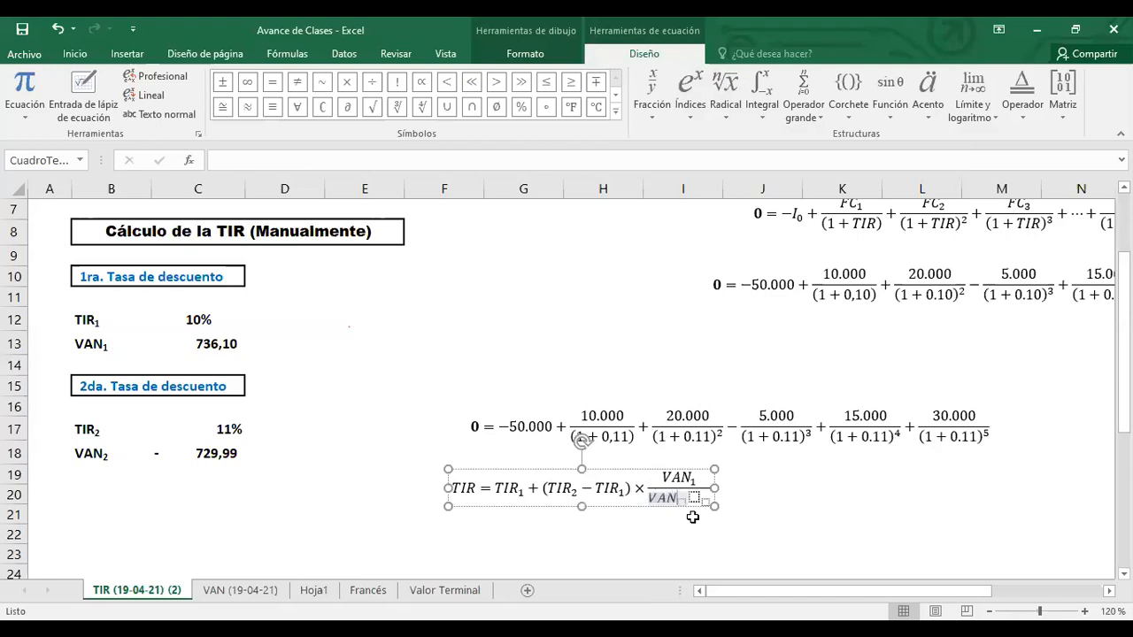
{"action": "key", "text": "Right"}
{"action": "type", "text": "1"}
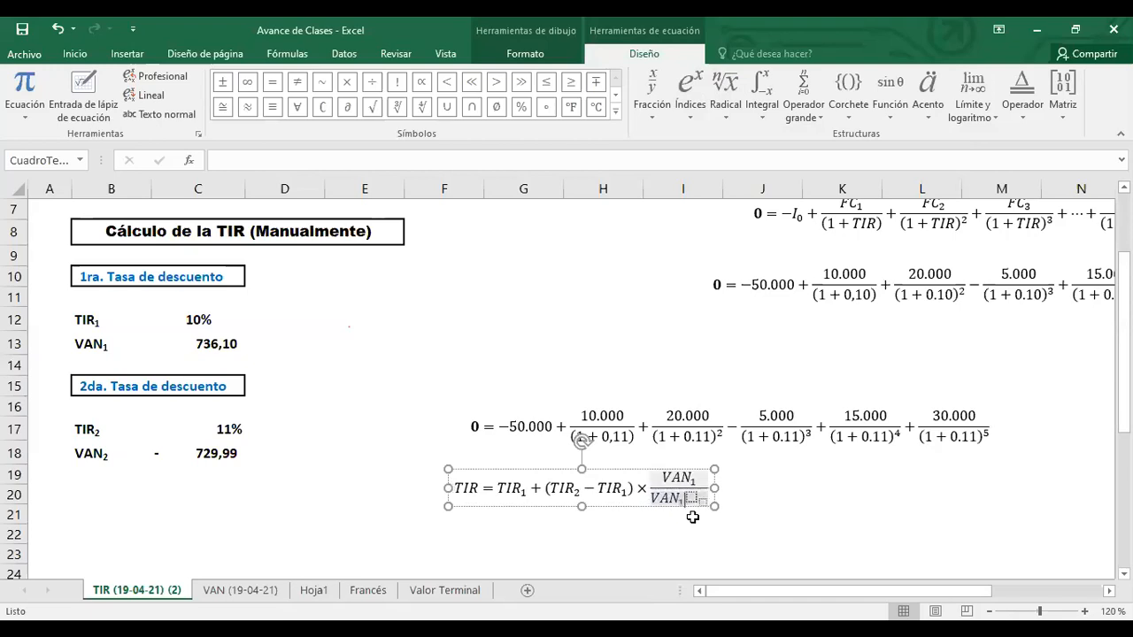
{"action": "key", "text": "Right"}
{"action": "type", "text": "-"}
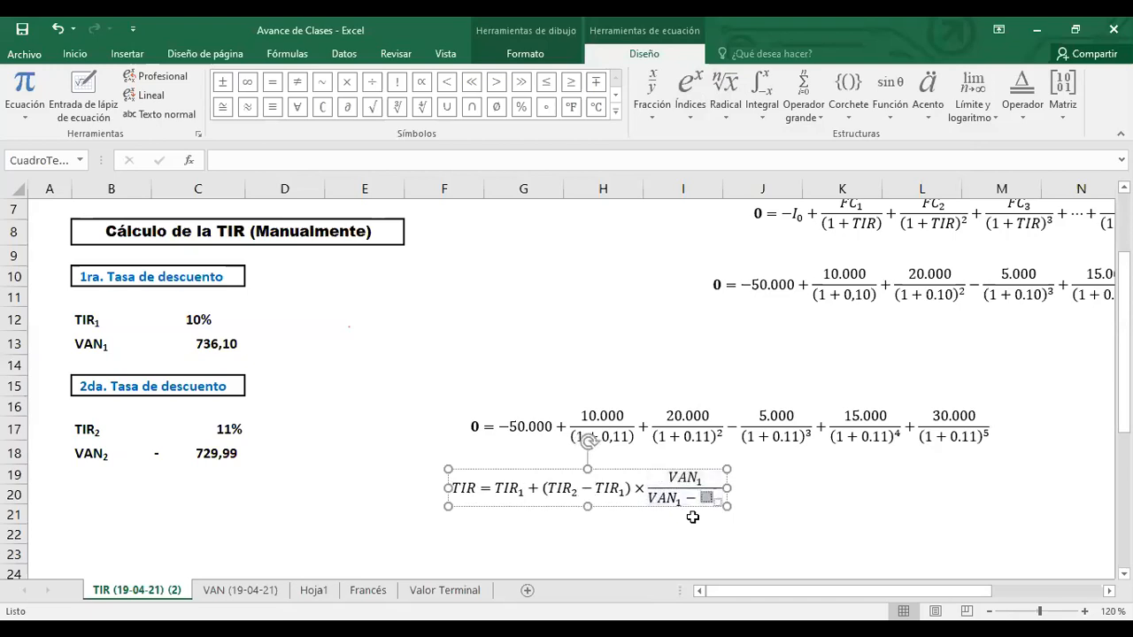
{"action": "type", "text": "VAN"}
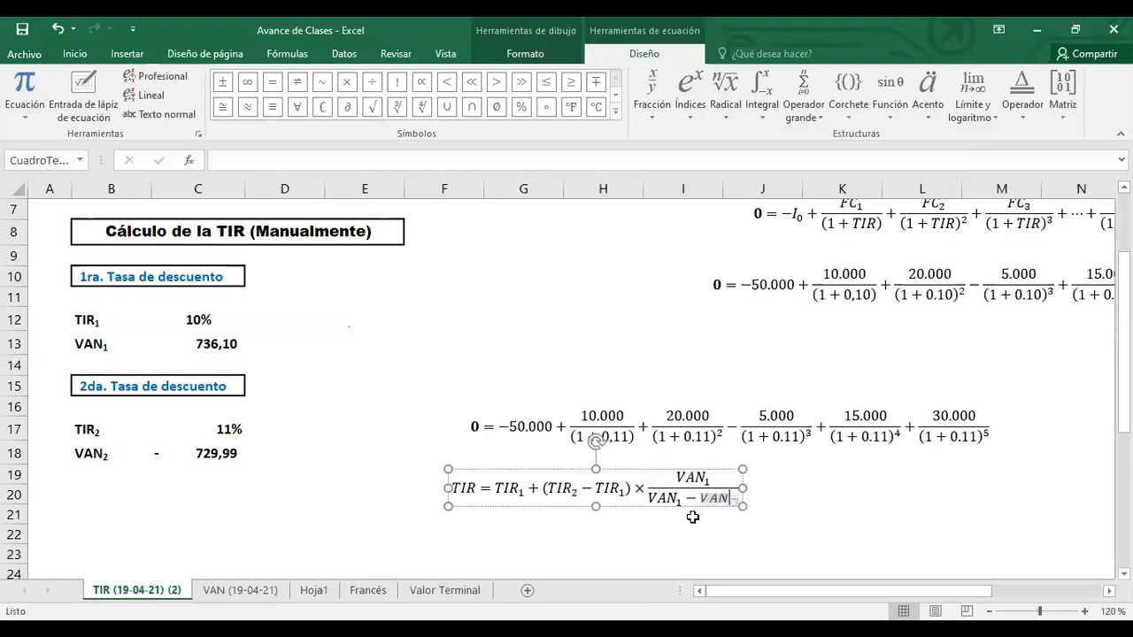
{"action": "key", "text": "Right"}
{"action": "type", "text": "2"}
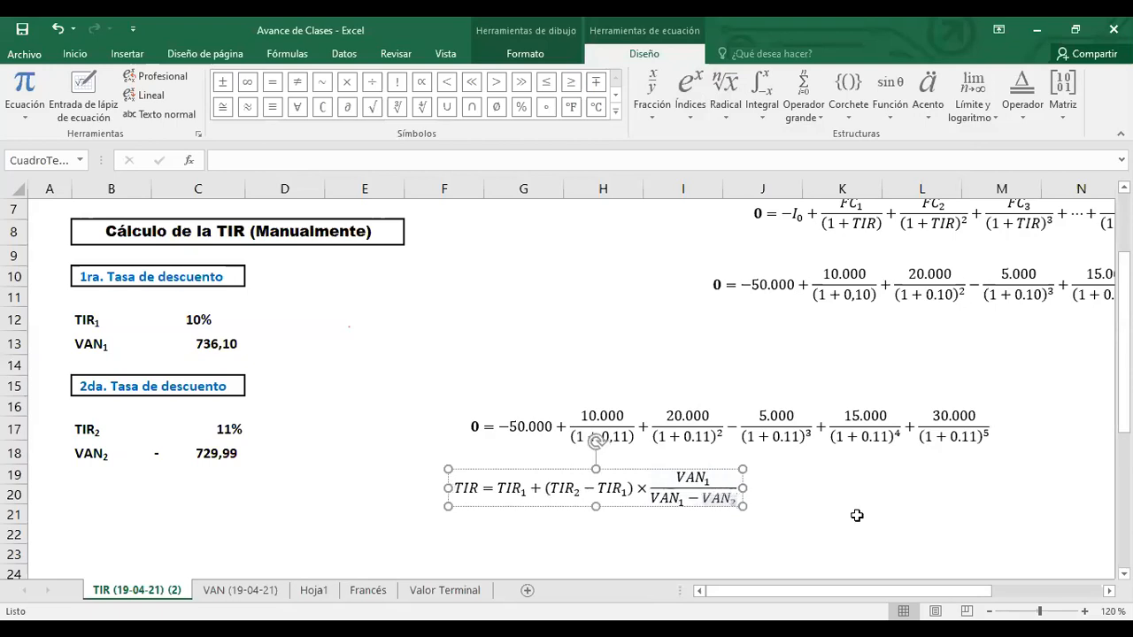
Try to enclose the VAN fraction of the TIR formula in parentheses with a bracket template.
{"action": "left_click", "coordinate": [895, 528]}
{"action": "left_click_drag", "start_coordinate": [655, 482], "coordinate": [696, 493]}
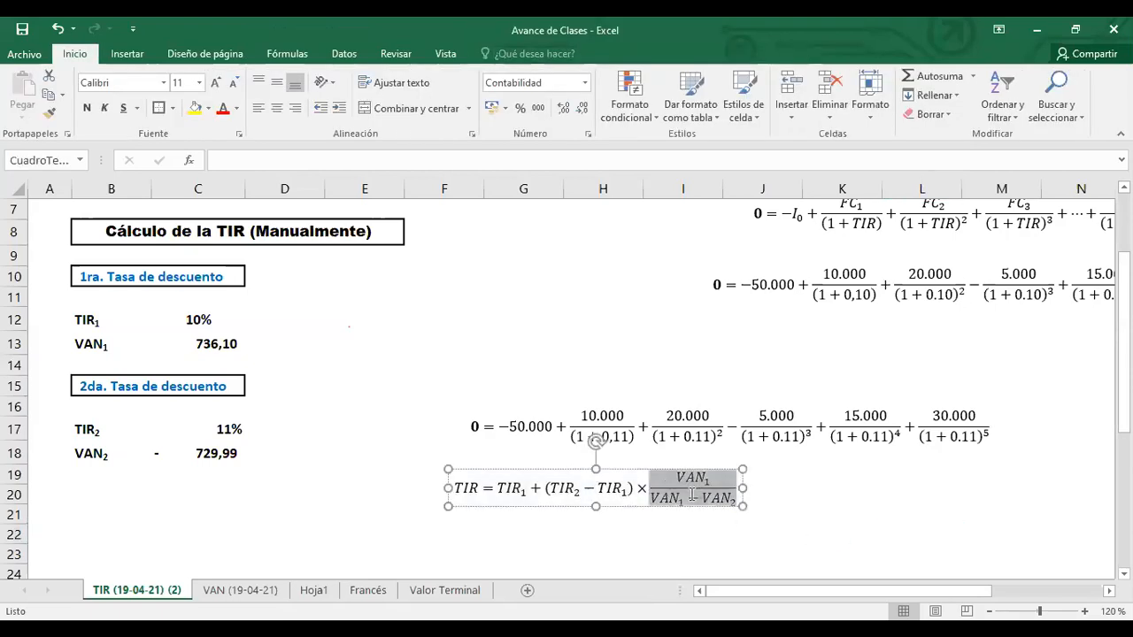
{"action": "left_click", "coordinate": [846, 115]}
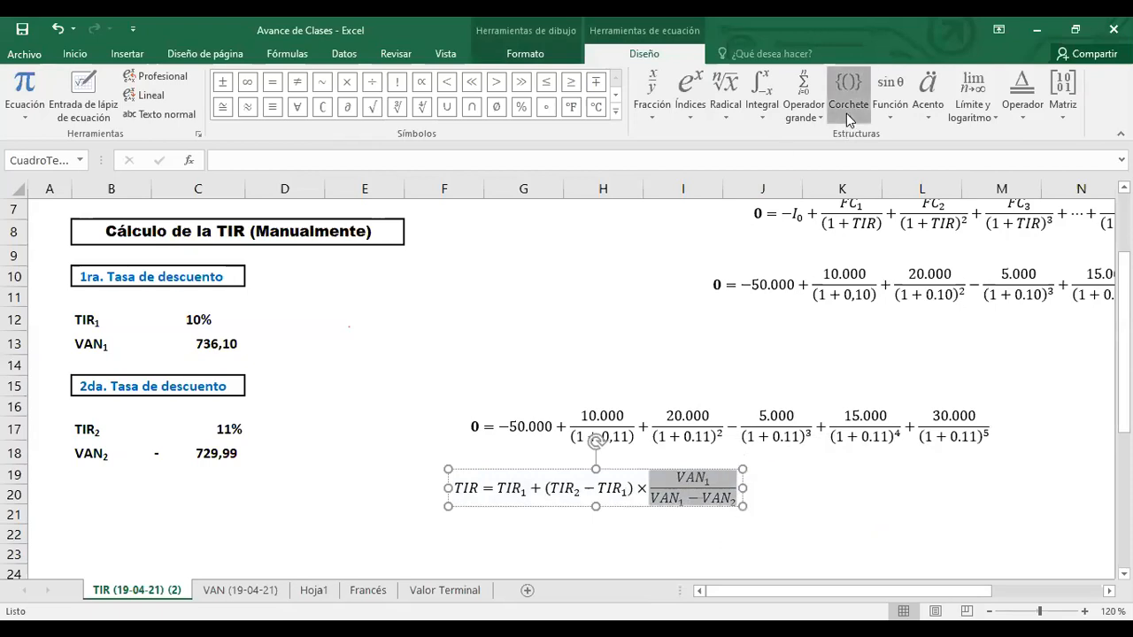
{"action": "left_click", "coordinate": [861, 180]}
{"action": "left_click", "coordinate": [817, 470]}
Move the general TIR equation to column F, rows 8–9, and the 10% equation directly below it.
{"action": "left_click", "coordinate": [796, 289]}
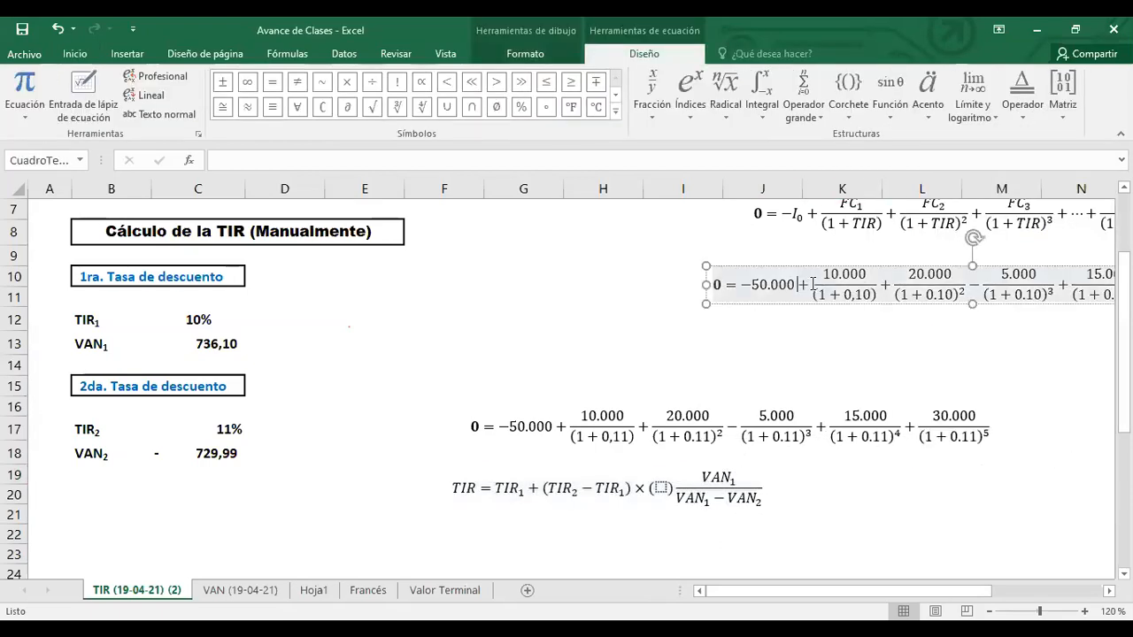
{"action": "scroll", "coordinate": [801, 301], "scroll_direction": "up", "scroll_amount": 3}
{"action": "left_click", "coordinate": [840, 345]}
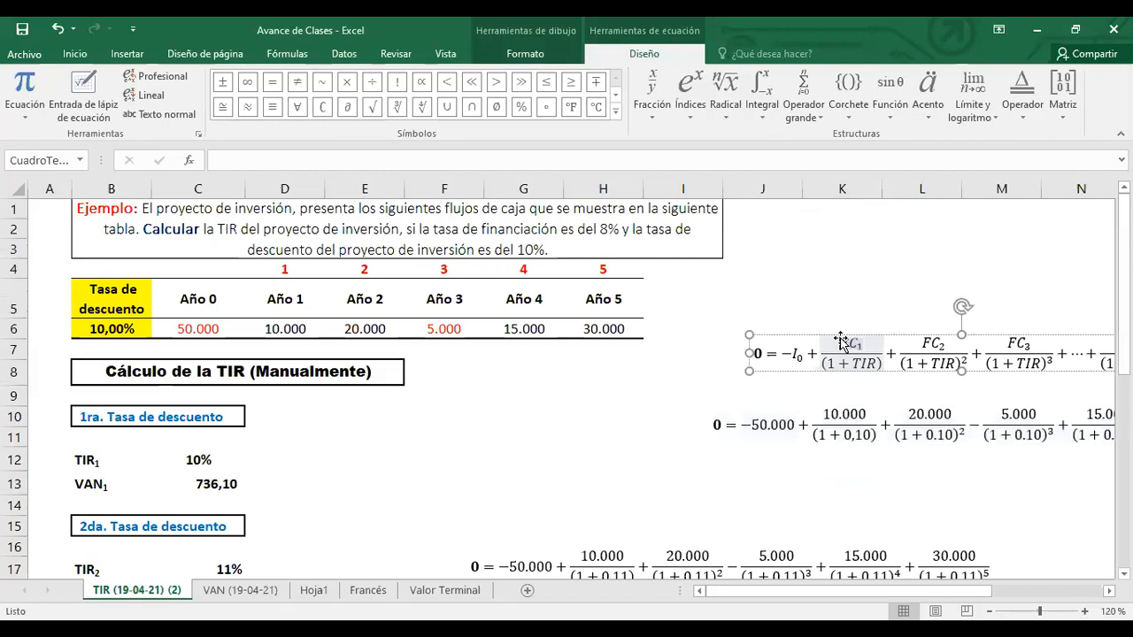
{"action": "left_click_drag", "start_coordinate": [839, 337], "coordinate": [541, 366]}
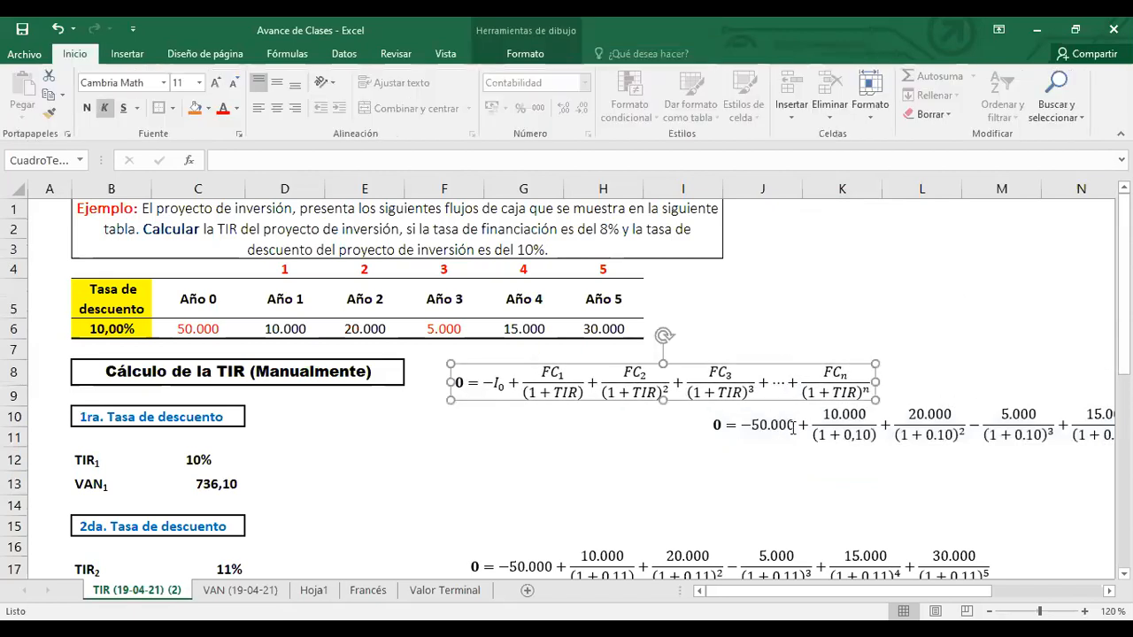
{"action": "left_click", "coordinate": [793, 428]}
{"action": "left_click_drag", "start_coordinate": [890, 409], "coordinate": [638, 435]}
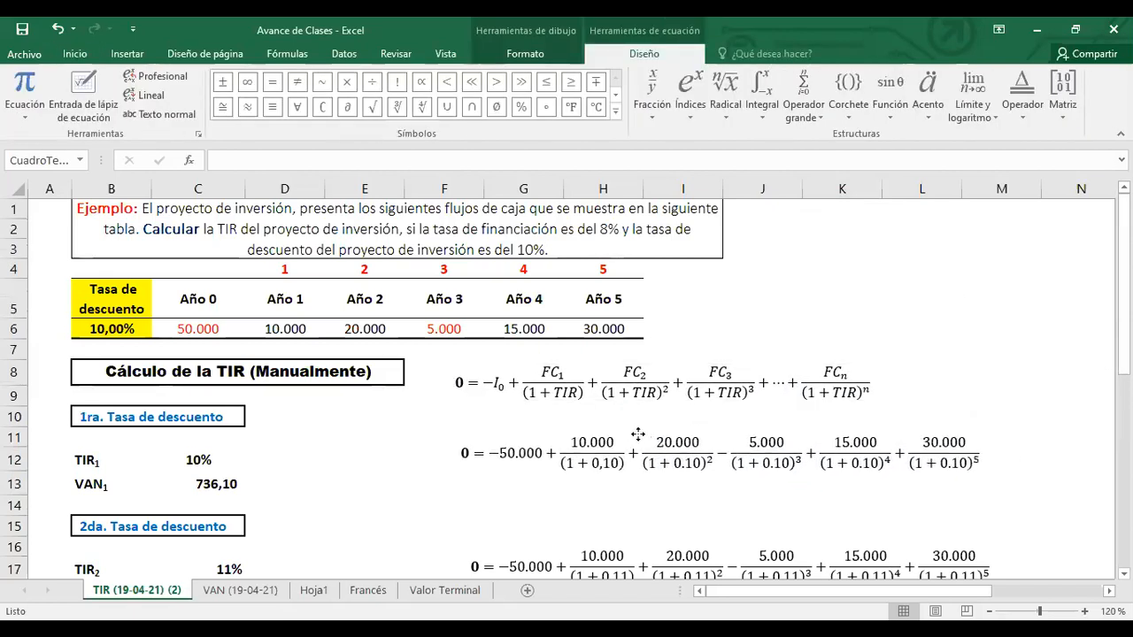
Move the 11% equation up to rows 15–16 and place the TIR interpolation formula beneath it in rows 17–18.
{"action": "scroll", "coordinate": [694, 412], "scroll_direction": "down", "scroll_amount": 2}
{"action": "left_click", "coordinate": [693, 412]}
{"action": "left_click_drag", "start_coordinate": [693, 411], "coordinate": [677, 373]}
{"action": "left_click", "coordinate": [655, 476]}
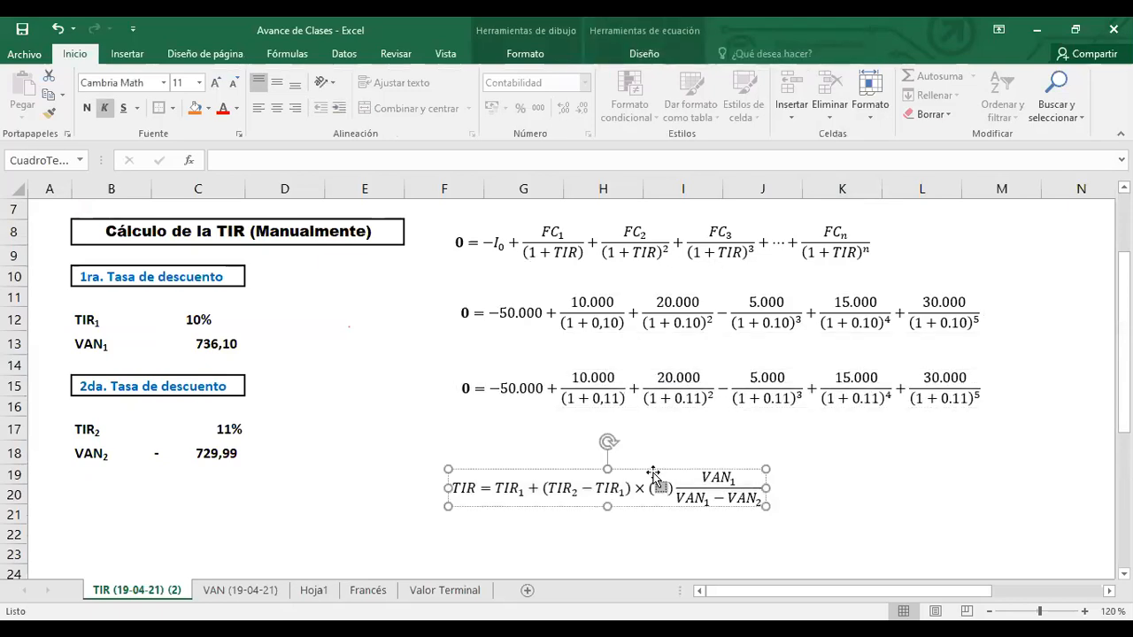
{"action": "left_click_drag", "start_coordinate": [648, 466], "coordinate": [659, 434]}
{"action": "left_click", "coordinate": [666, 531]}
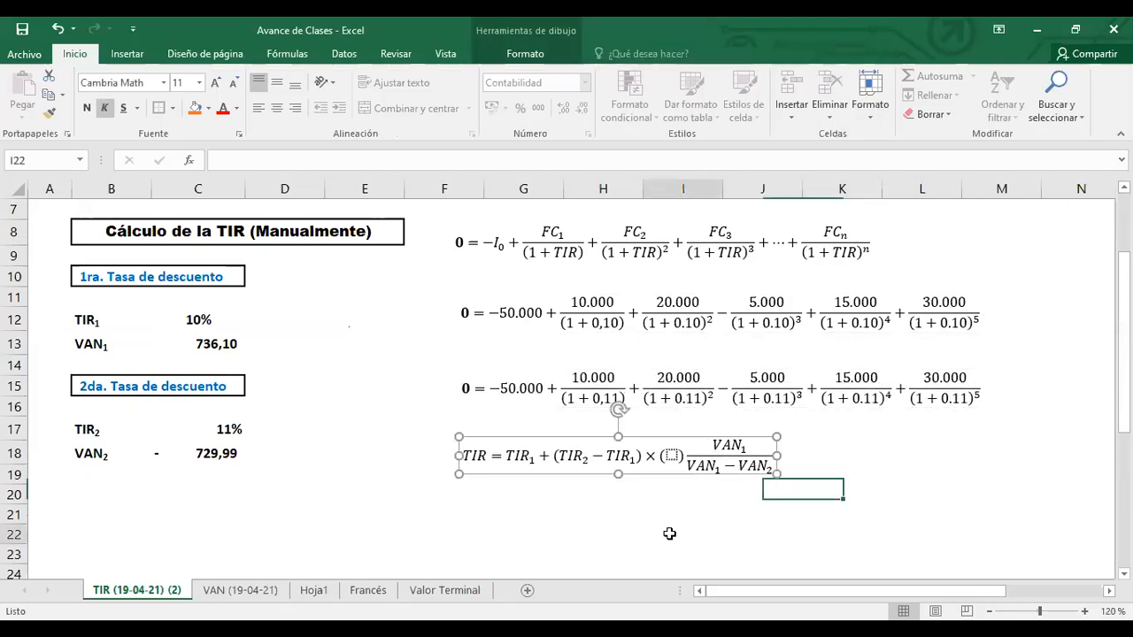
Delete the empty parentheses placed before the VAN fraction in the TIR formula.
{"action": "left_click", "coordinate": [671, 455]}
{"action": "left_click", "coordinate": [670, 456]}
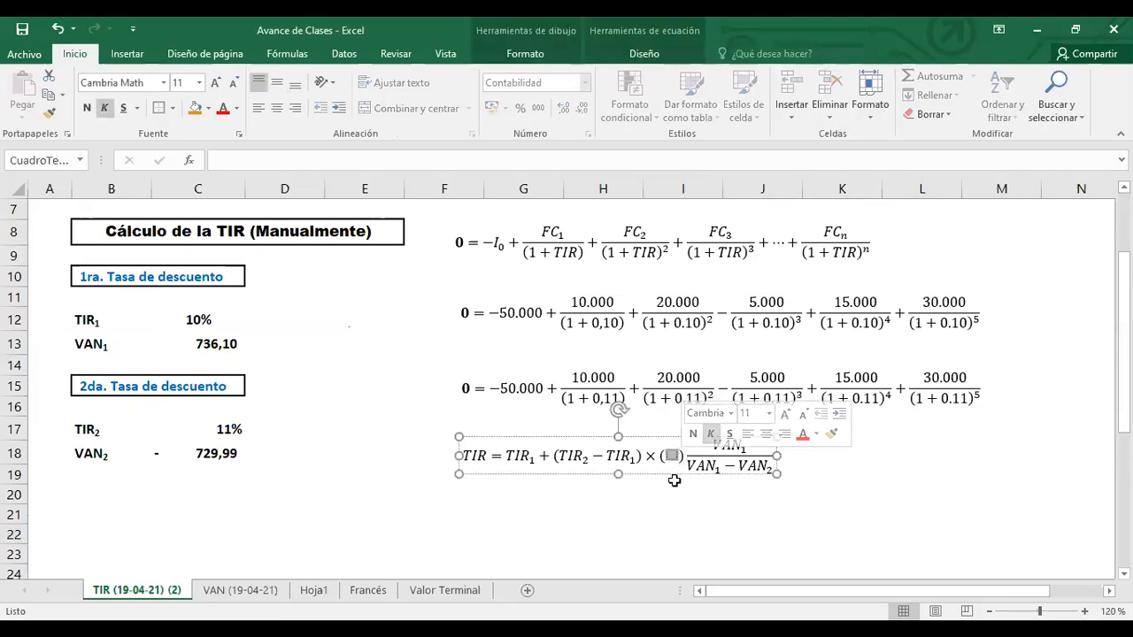
{"action": "key", "text": "BackSpace"}
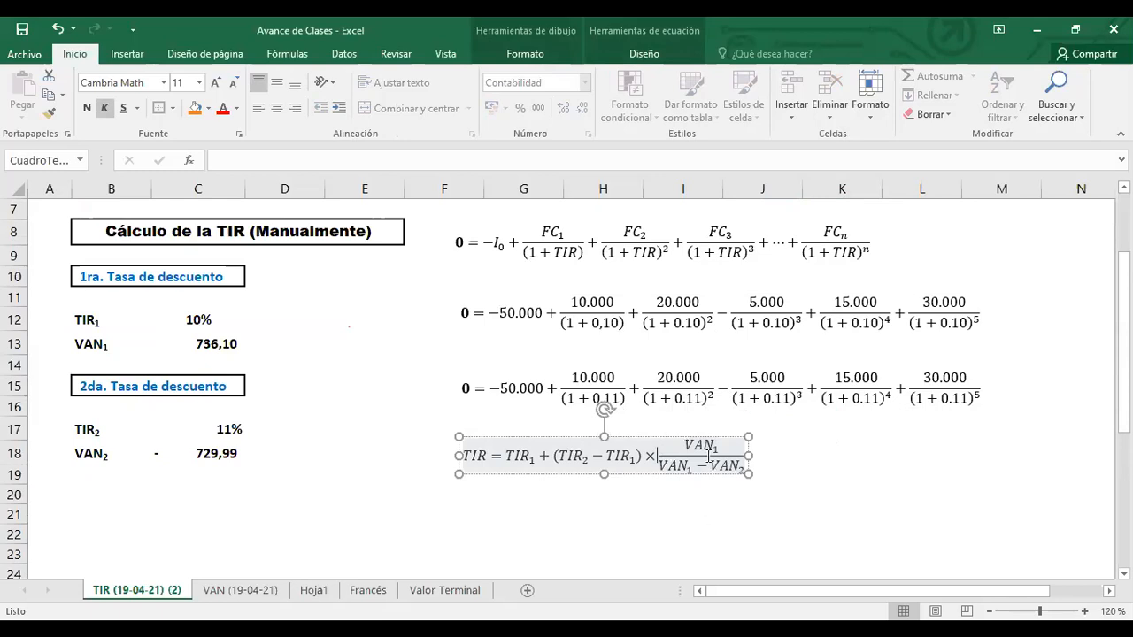
Try again to wrap the selected VAN fraction in a parentheses template, and undo the insertion.
{"action": "left_click_drag", "start_coordinate": [708, 457], "coordinate": [730, 474]}
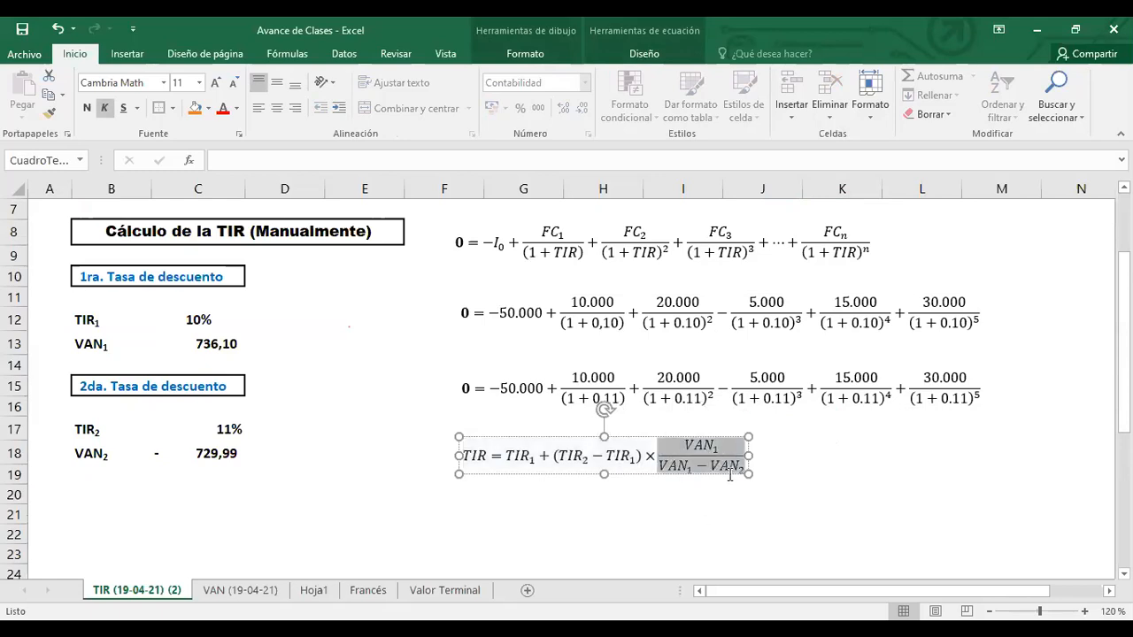
{"action": "left_click", "coordinate": [885, 531]}
{"action": "left_click", "coordinate": [676, 455]}
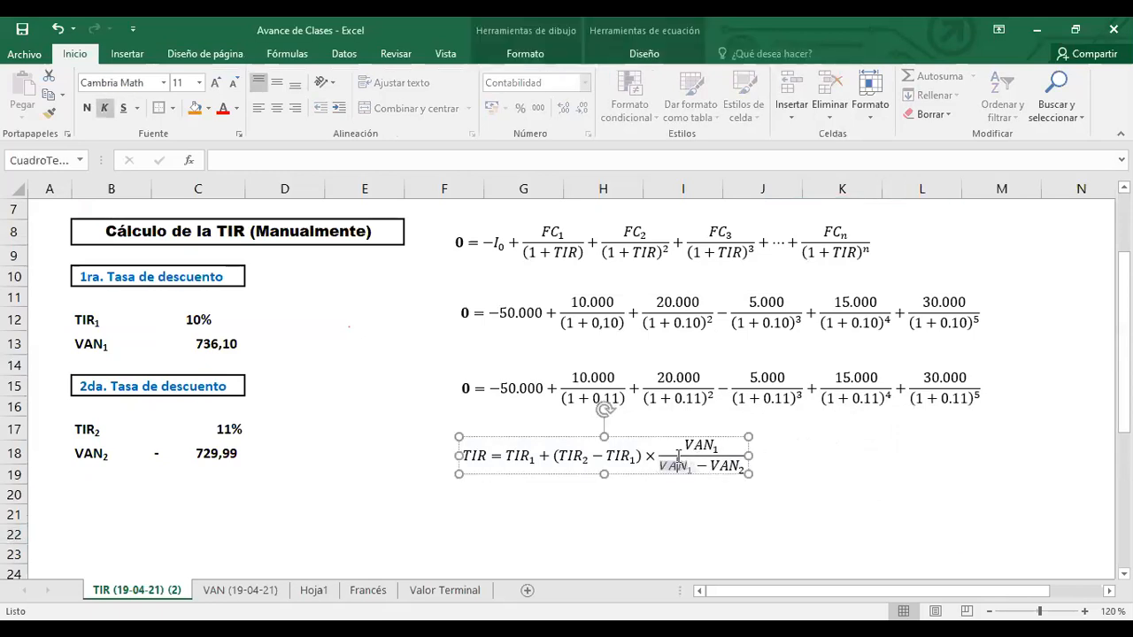
{"action": "left_click", "coordinate": [131, 55]}
{"action": "left_click", "coordinate": [1053, 122]}
{"action": "left_click", "coordinate": [1053, 177]}
{"action": "left_click_drag", "start_coordinate": [668, 447], "coordinate": [703, 464]}
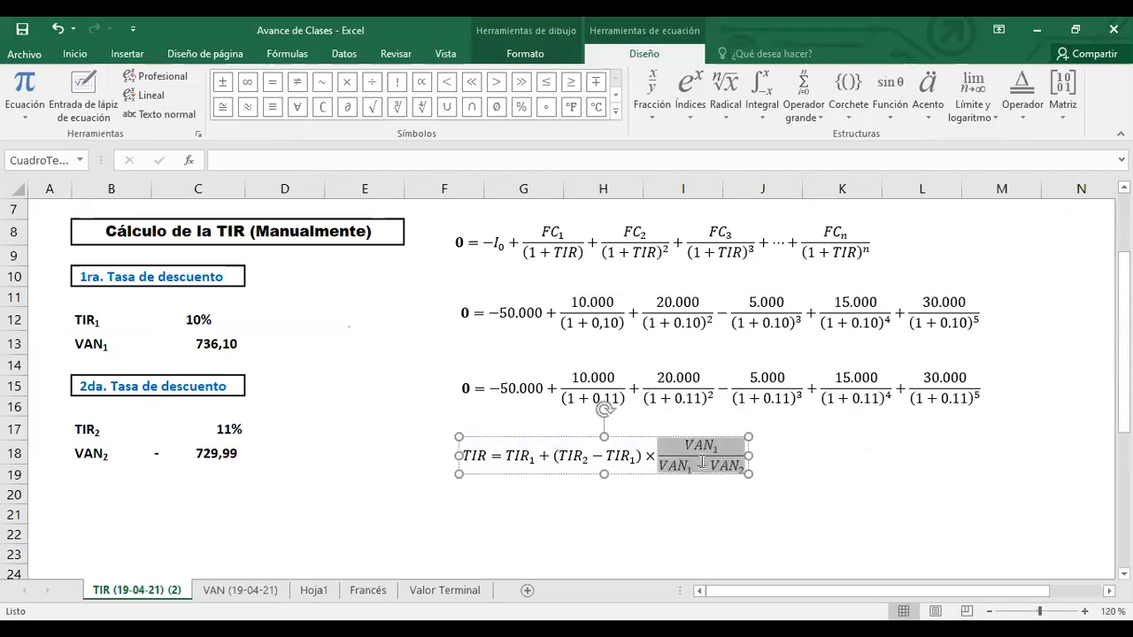
{"action": "left_click", "coordinate": [852, 112]}
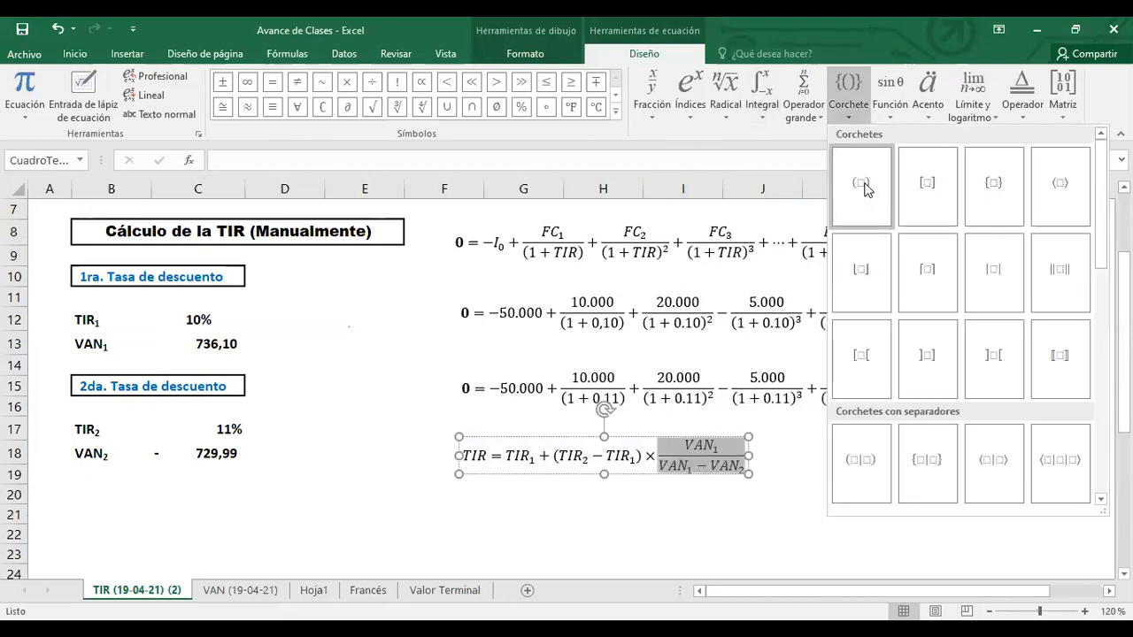
{"action": "left_click", "coordinate": [865, 186]}
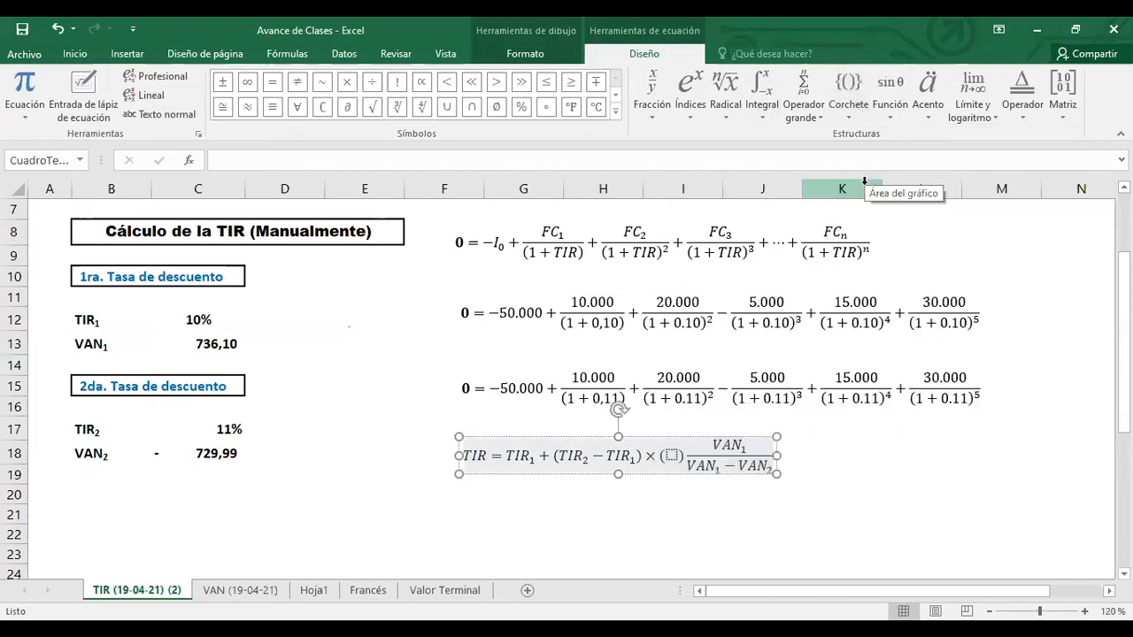
{"action": "key", "text": "ctrl+z"}
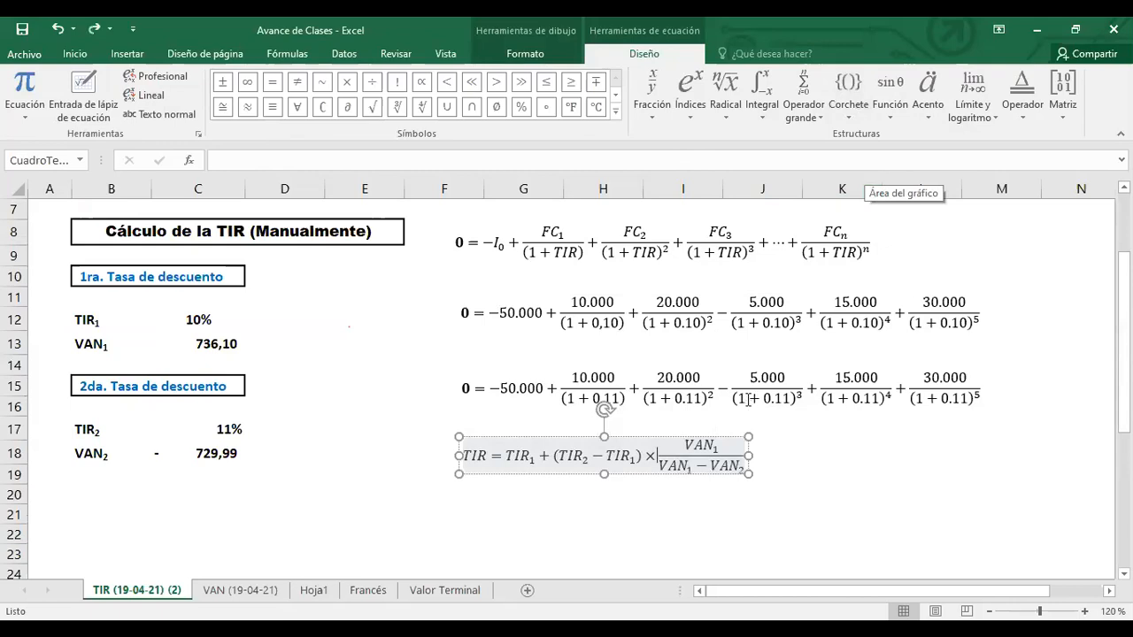
Try to add plain opening and closing parentheses around the VAN fraction, and undo them.
{"action": "type", "text": "("}
{"action": "key", "text": "Escape"}
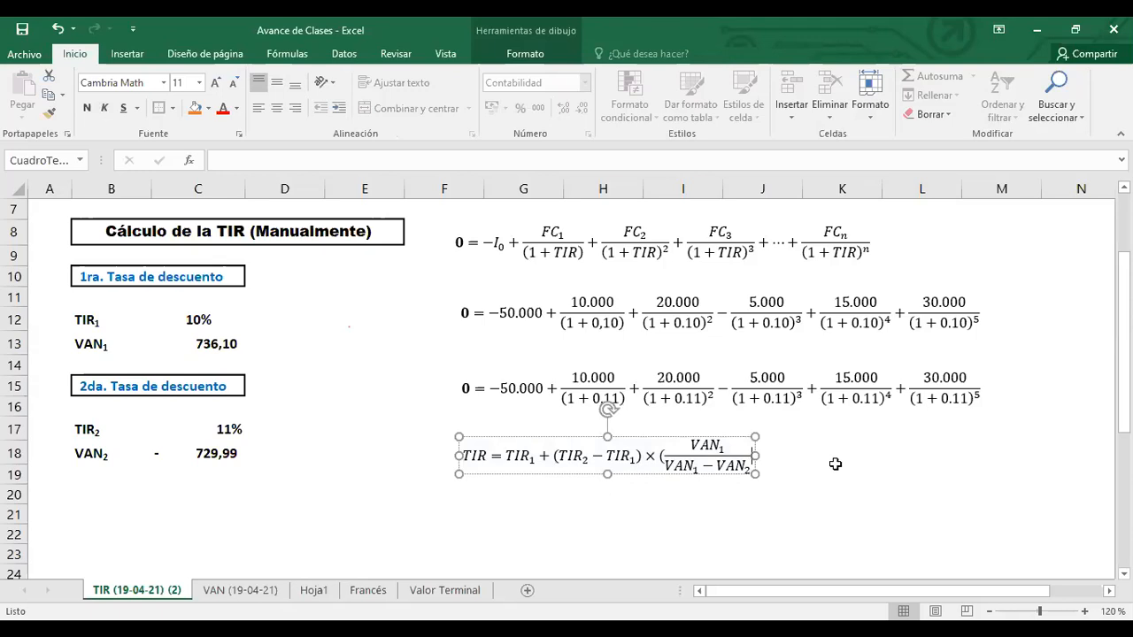
{"action": "type", "text": ")"}
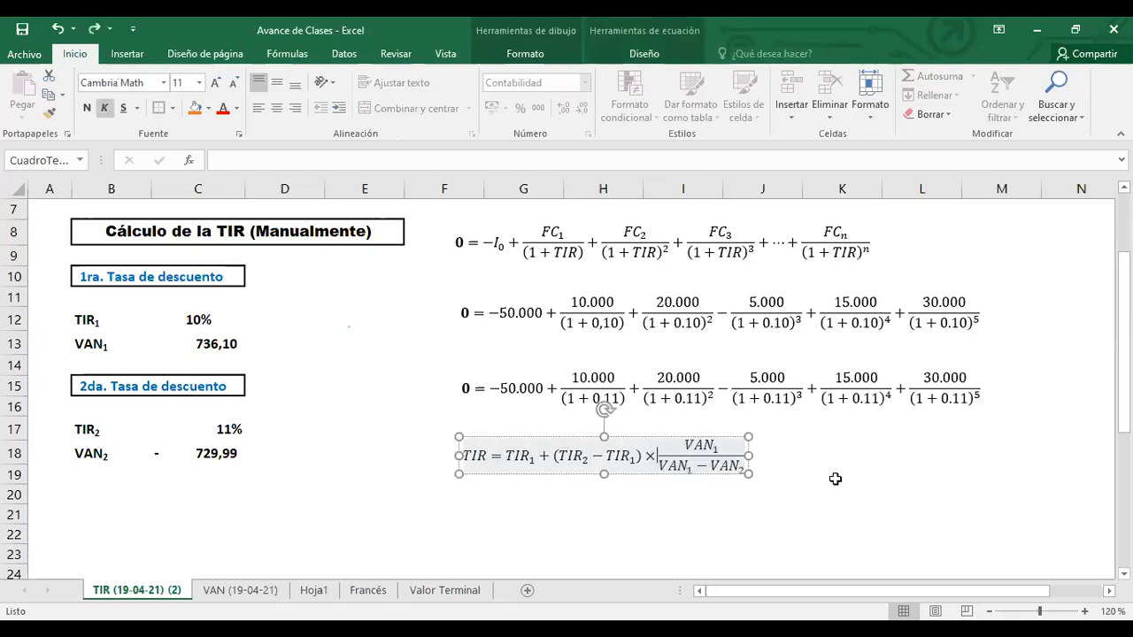
{"action": "left_click", "coordinate": [833, 475]}
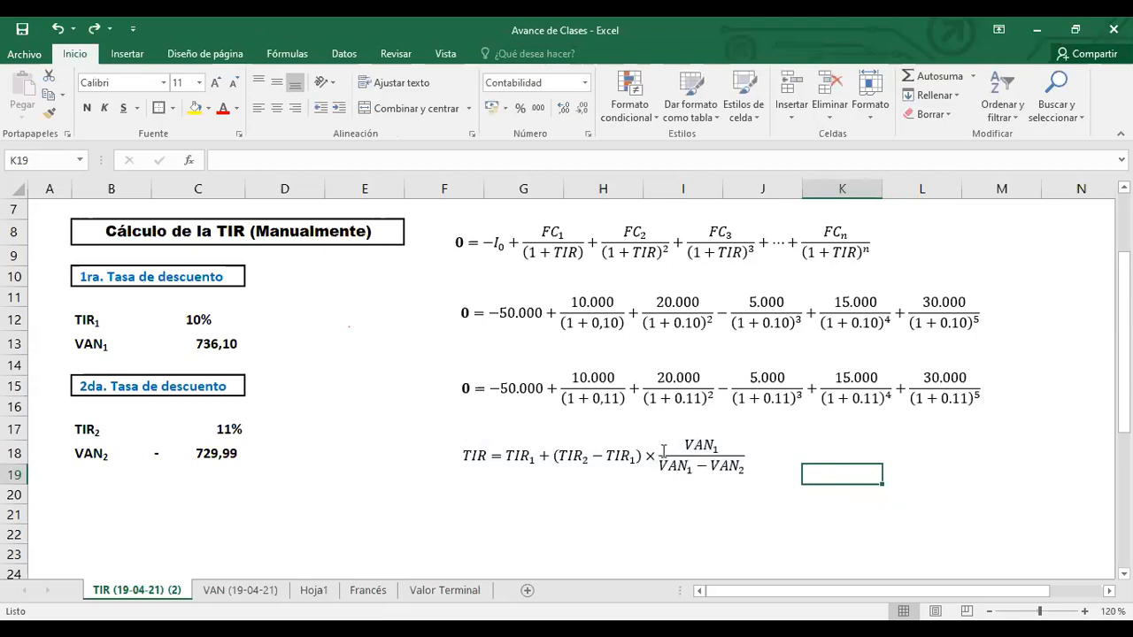
{"action": "left_click_drag", "start_coordinate": [662, 451], "coordinate": [746, 467]}
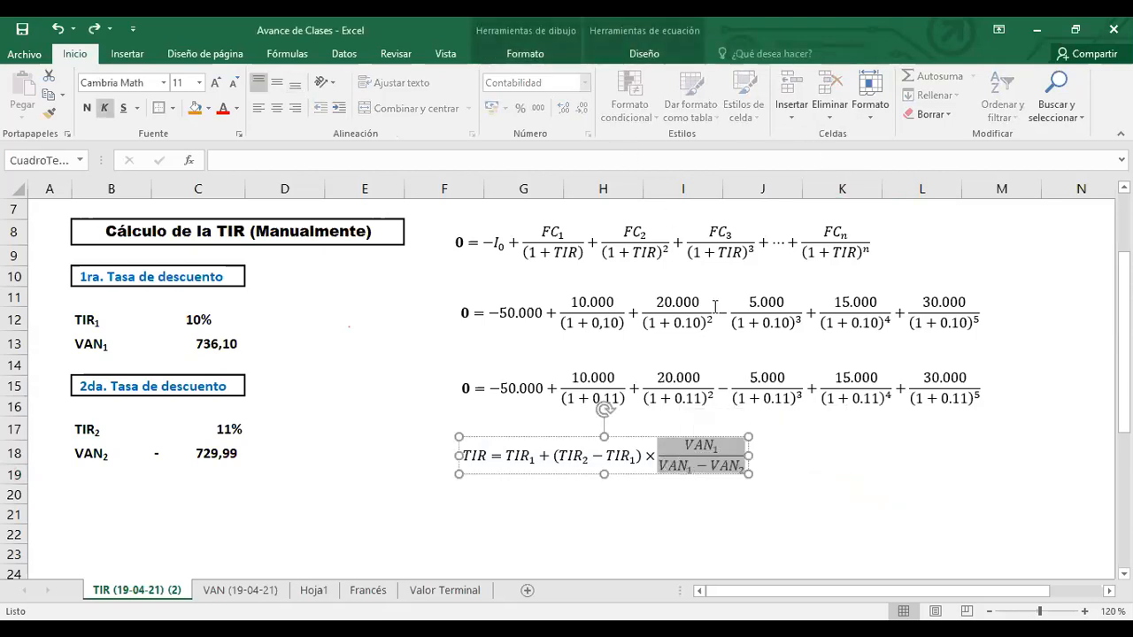
{"action": "left_click", "coordinate": [314, 512]}
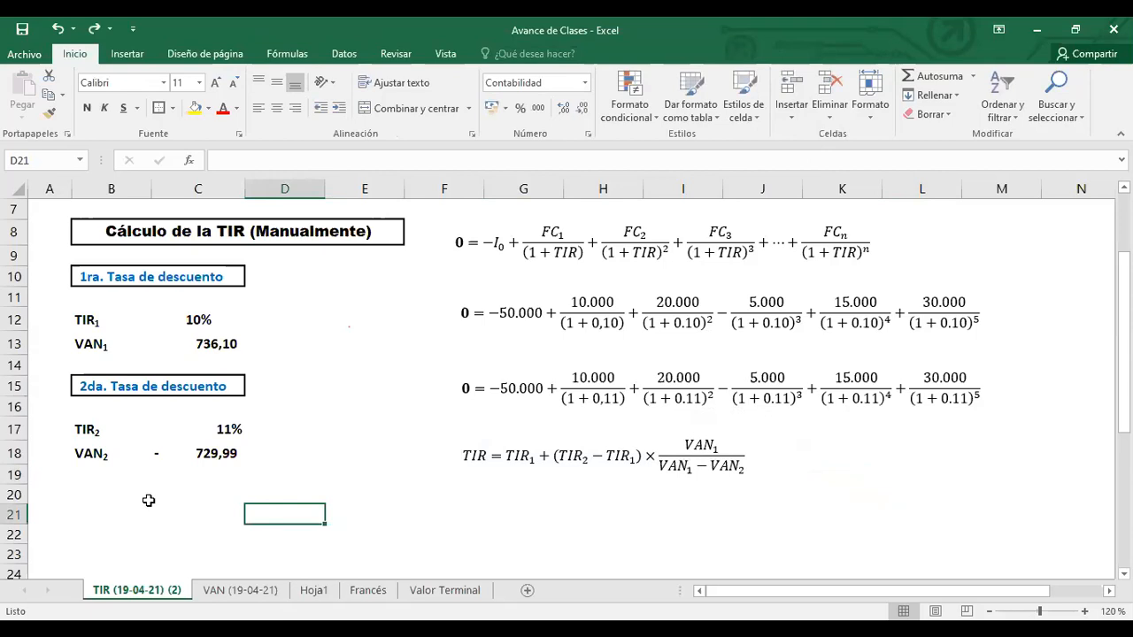
Enter the label TIR in cell B20, below the second discount rate's results.
{"action": "left_click", "coordinate": [87, 496]}
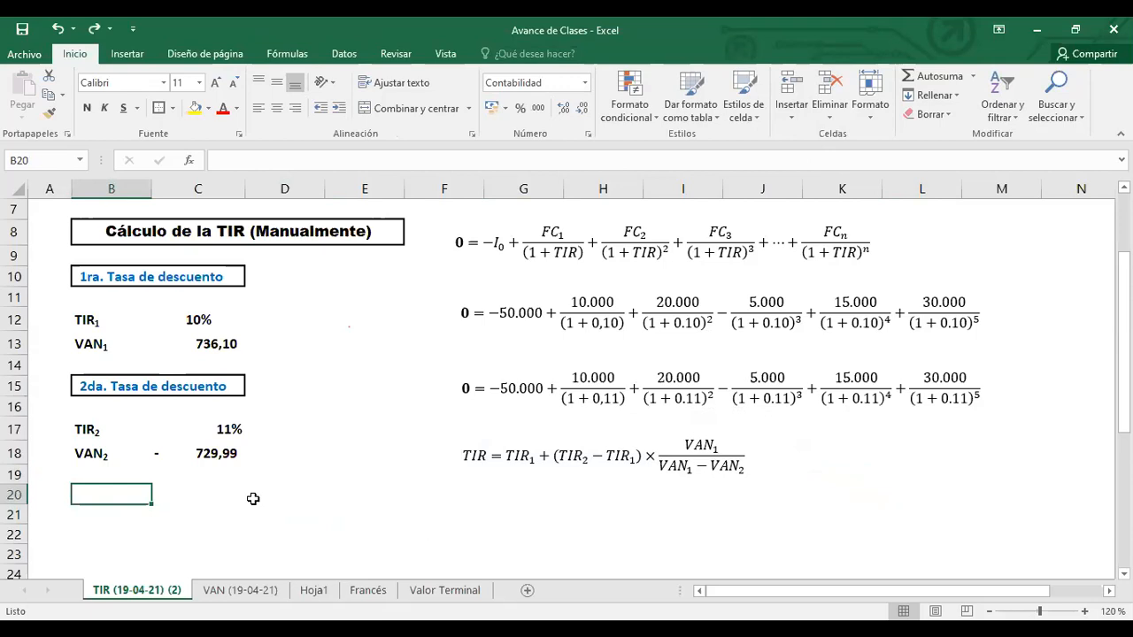
{"action": "type", "text": "TIR"}
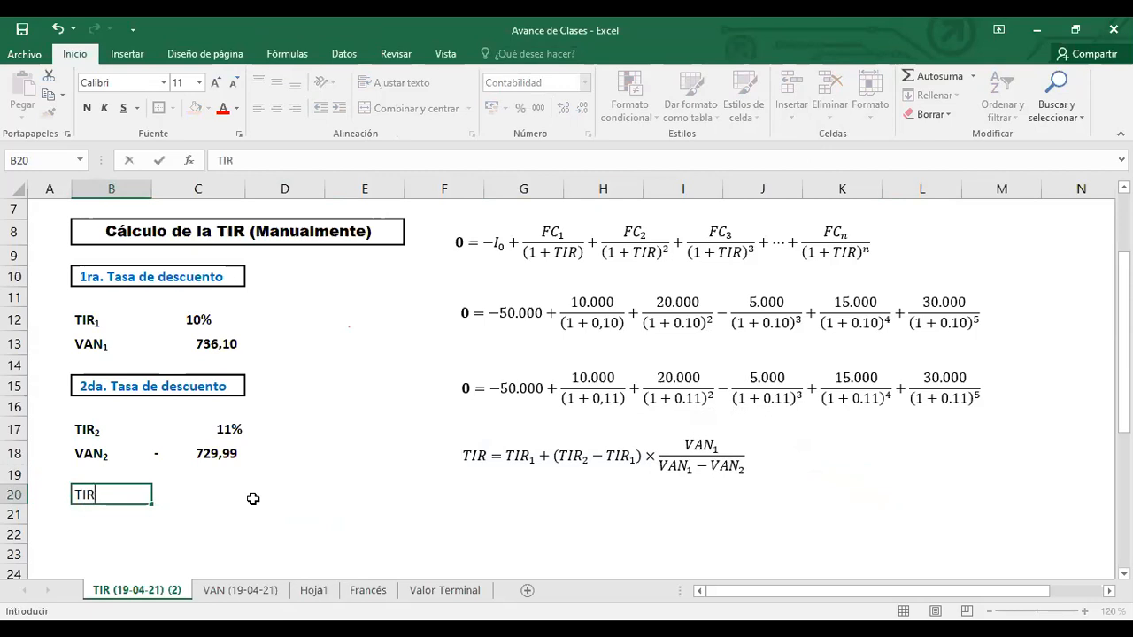
{"action": "key", "text": "Tab"}
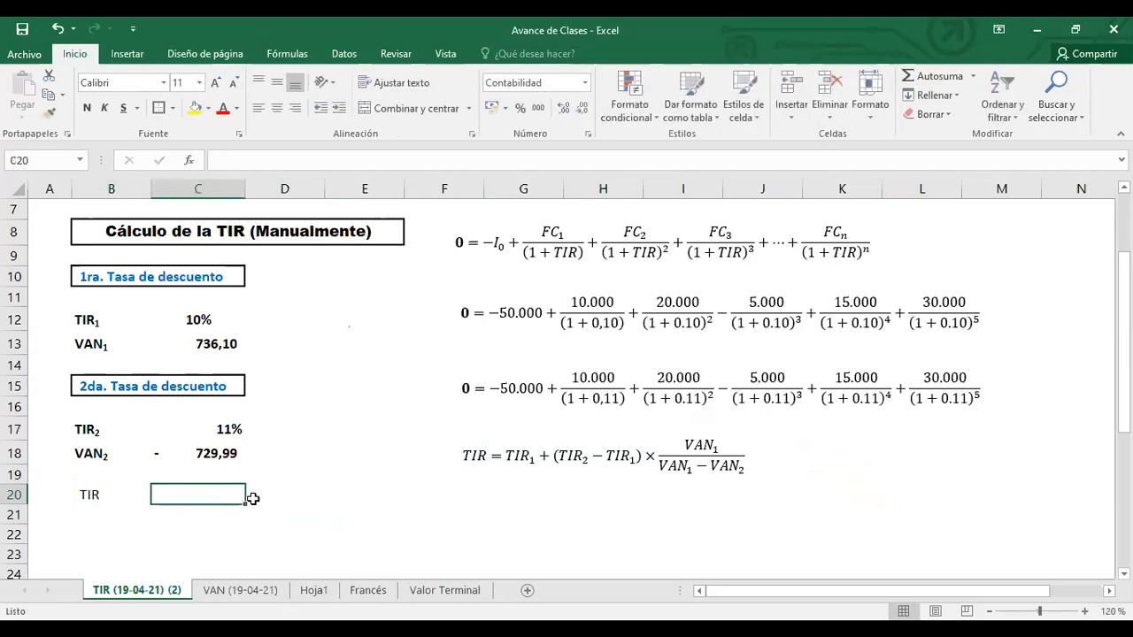
Calculate the interpolated TIR in C20 with the formula =C12+(C17-C12)*(C13/(C13-C18)).
{"action": "type", "text": "="}
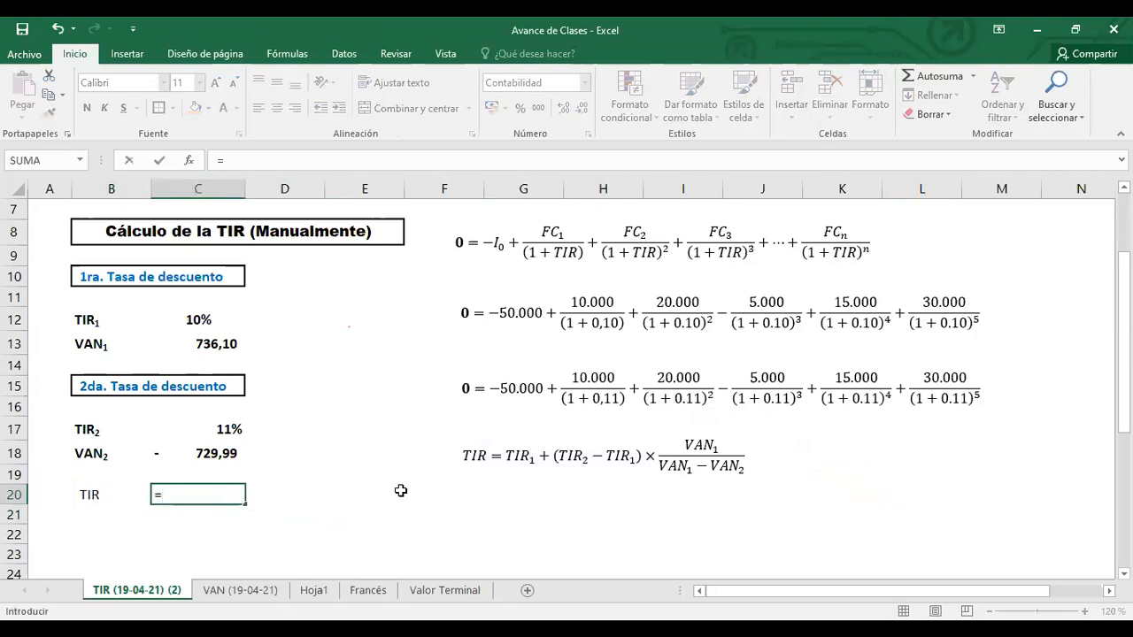
{"action": "left_click", "coordinate": [210, 320]}
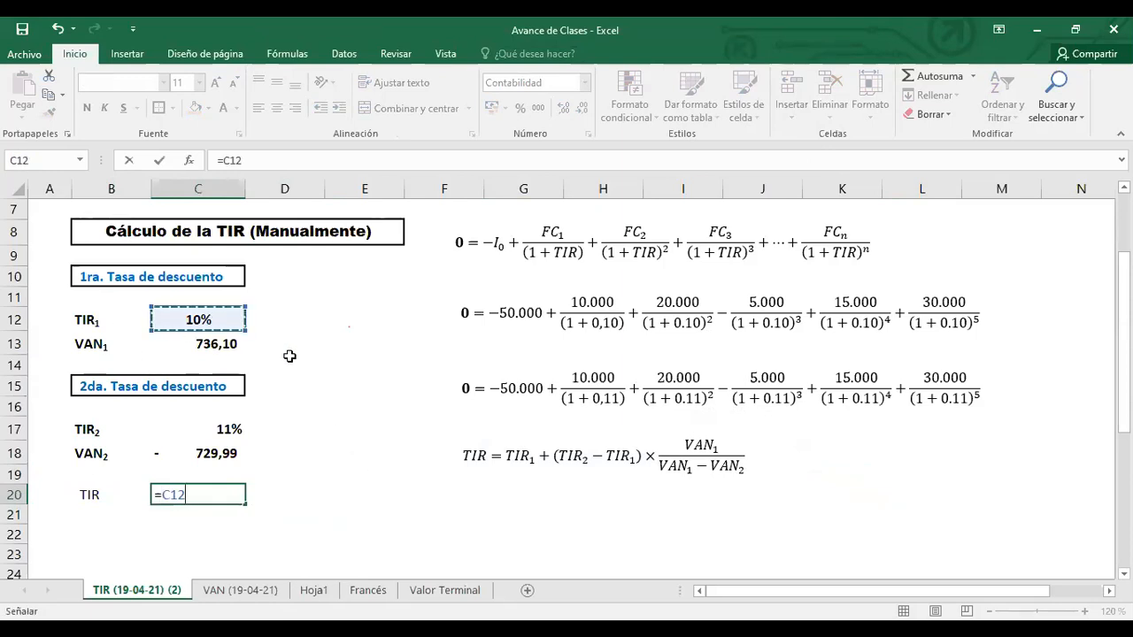
{"action": "type", "text": "+("}
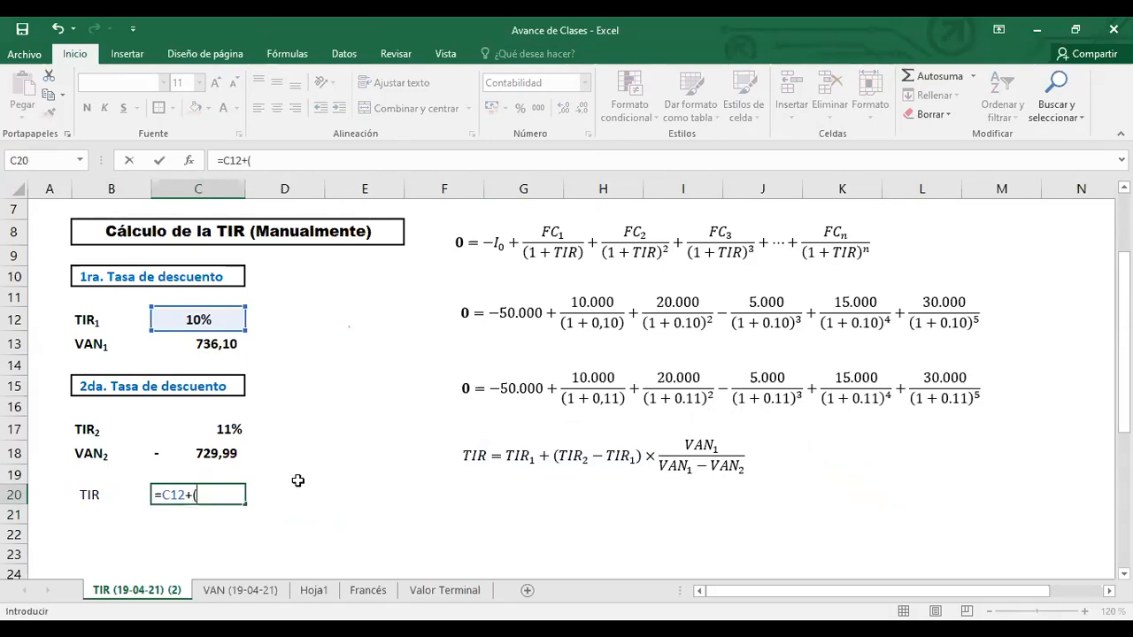
{"action": "left_click", "coordinate": [220, 430]}
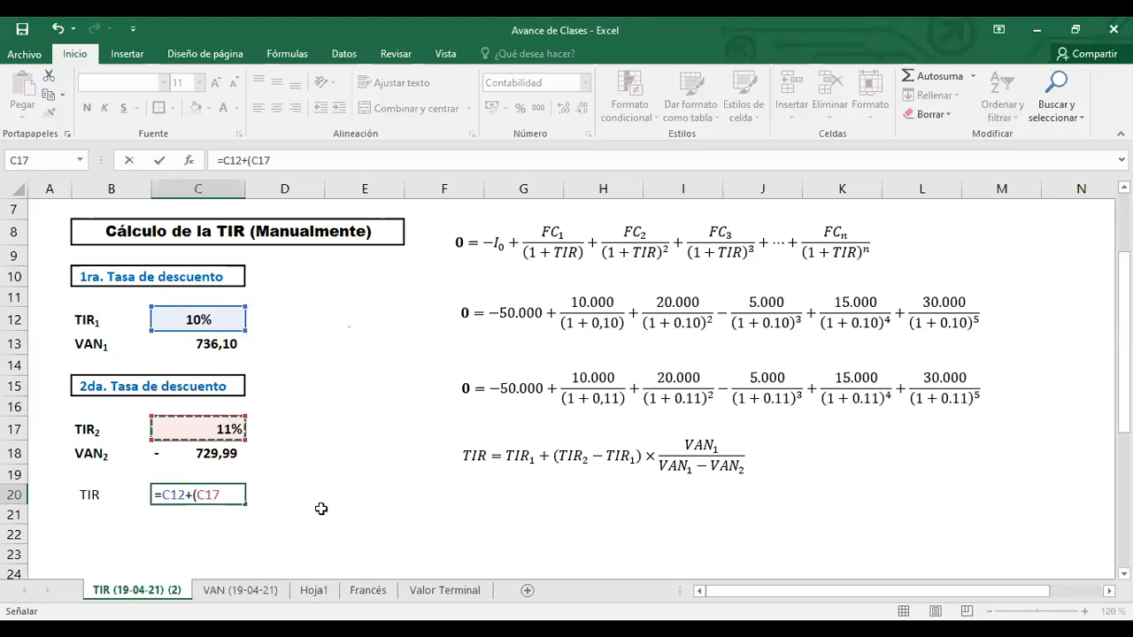
{"action": "type", "text": "-"}
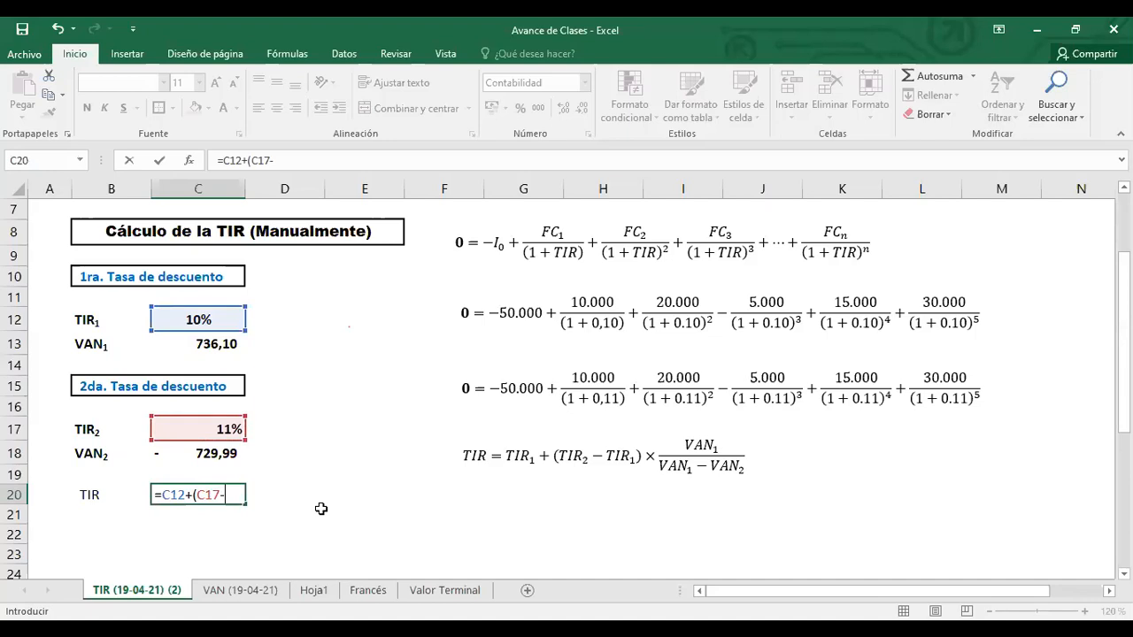
{"action": "left_click", "coordinate": [212, 319]}
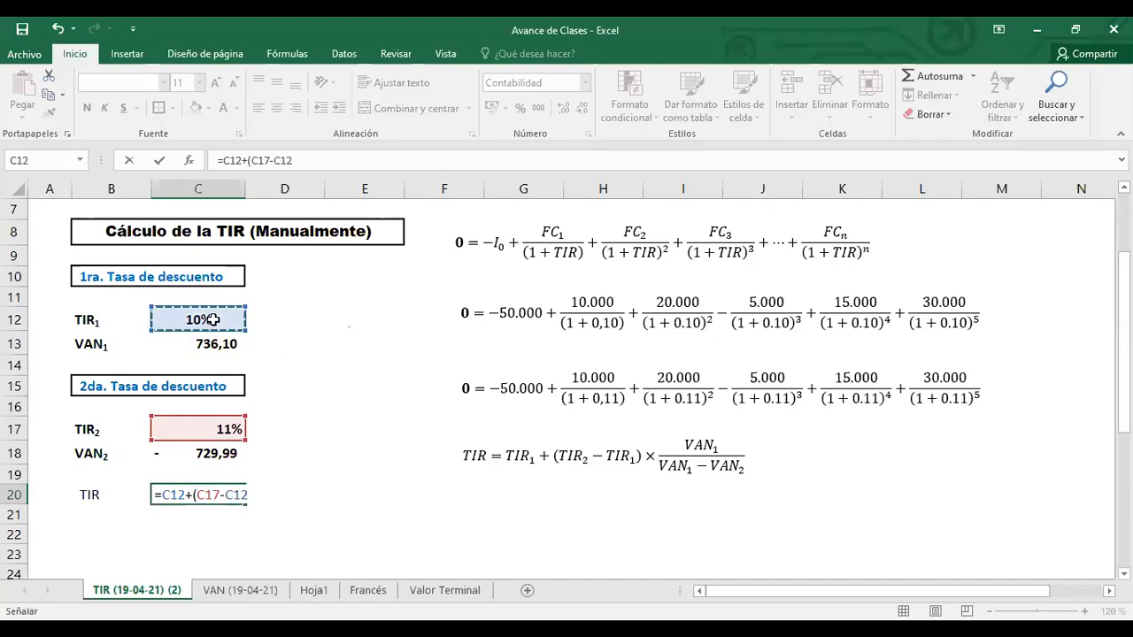
{"action": "type", "text": ")*("}
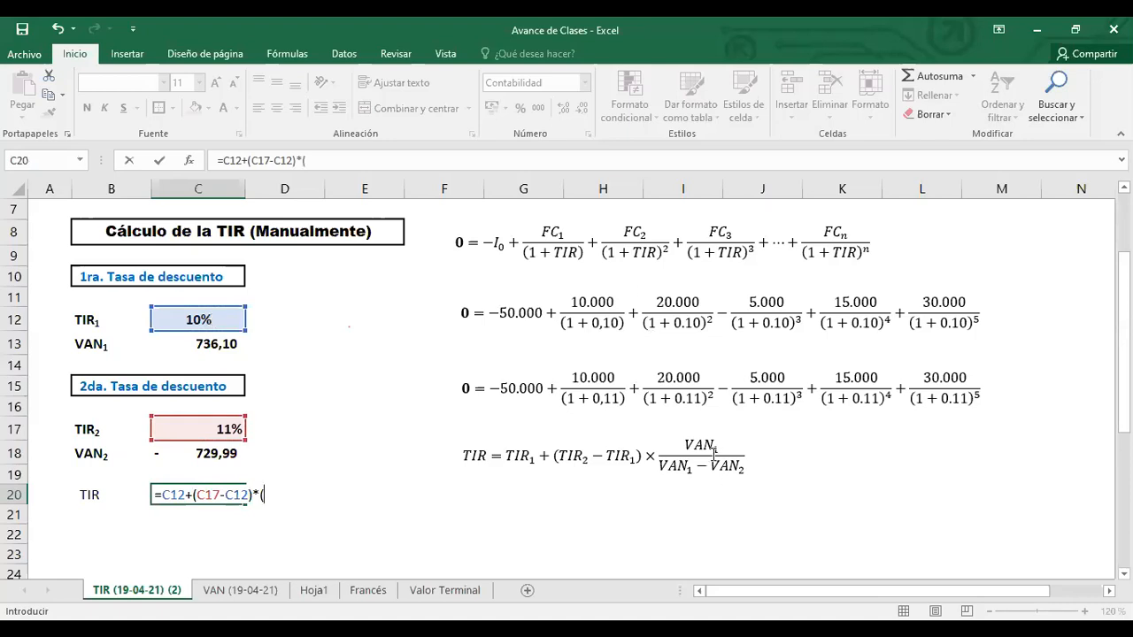
{"action": "left_click", "coordinate": [218, 347]}
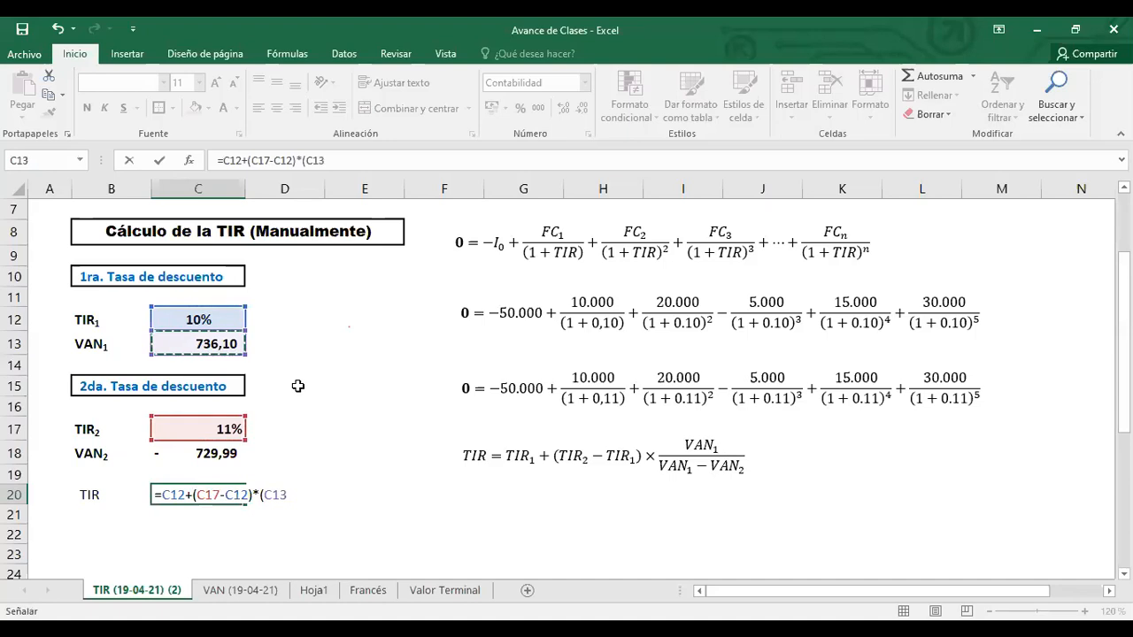
{"action": "type", "text": "/"}
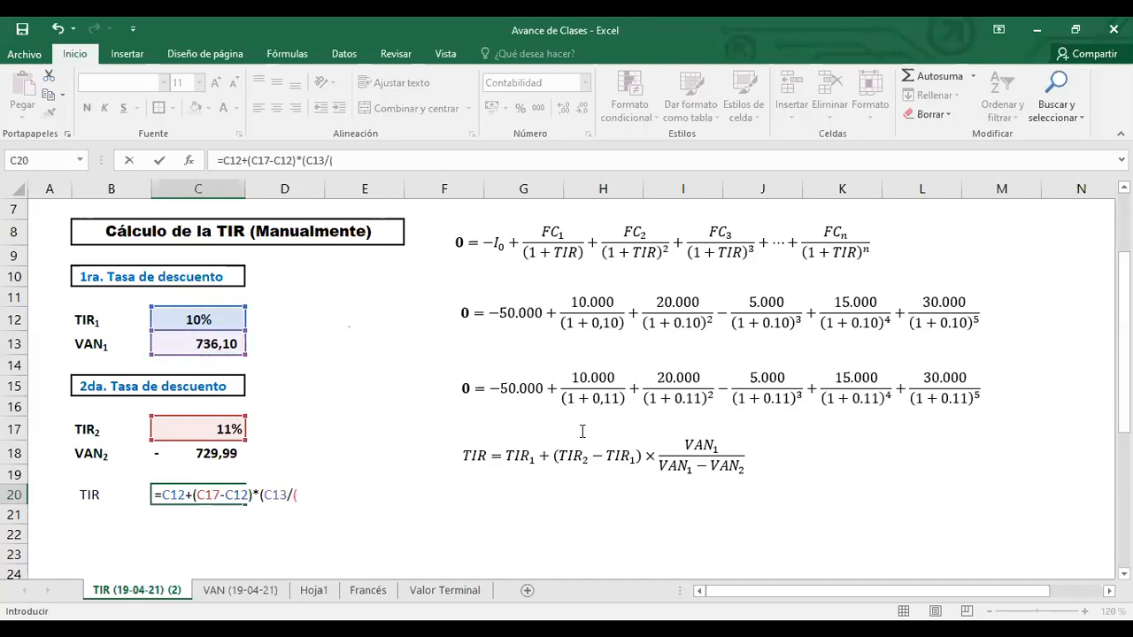
{"action": "type", "text": "("}
{"action": "left_click", "coordinate": [214, 345]}
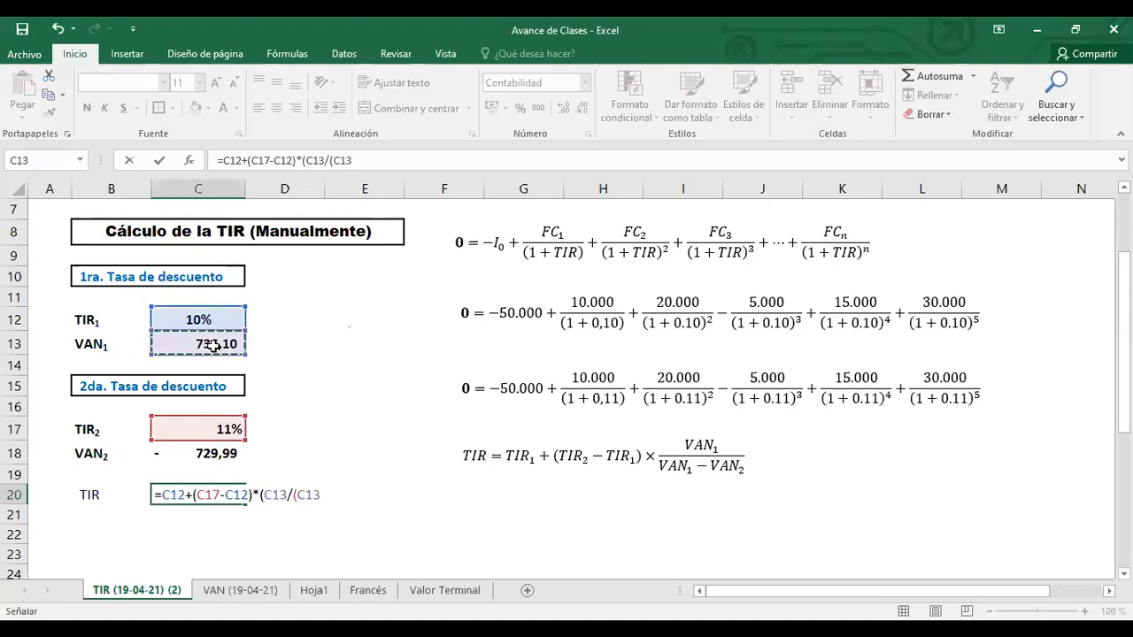
{"action": "type", "text": "-"}
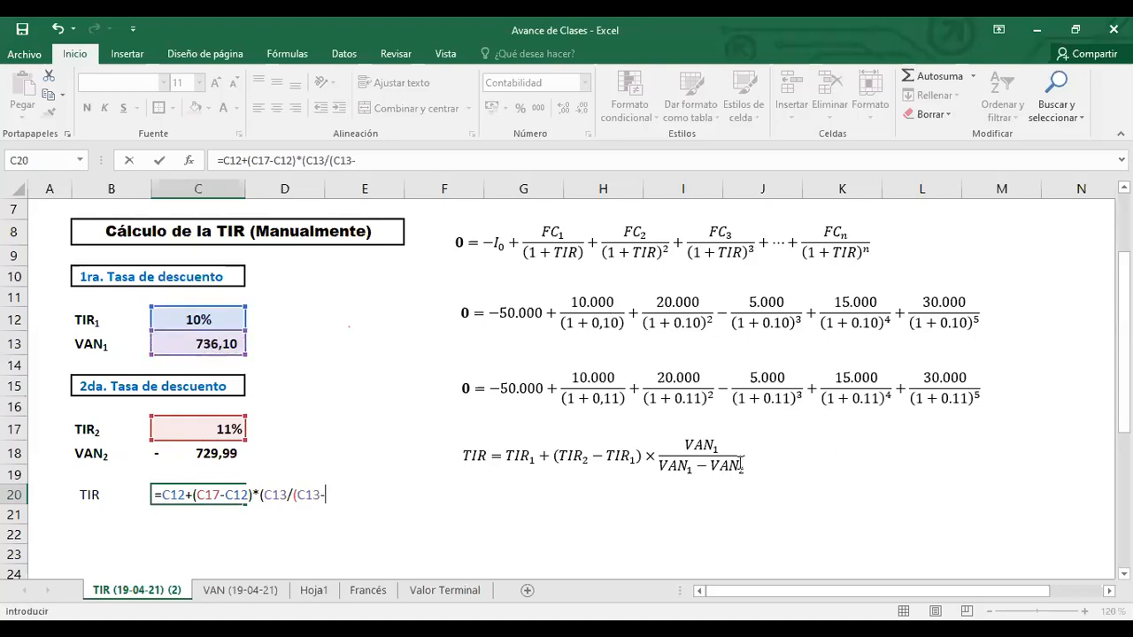
{"action": "left_click", "coordinate": [213, 454]}
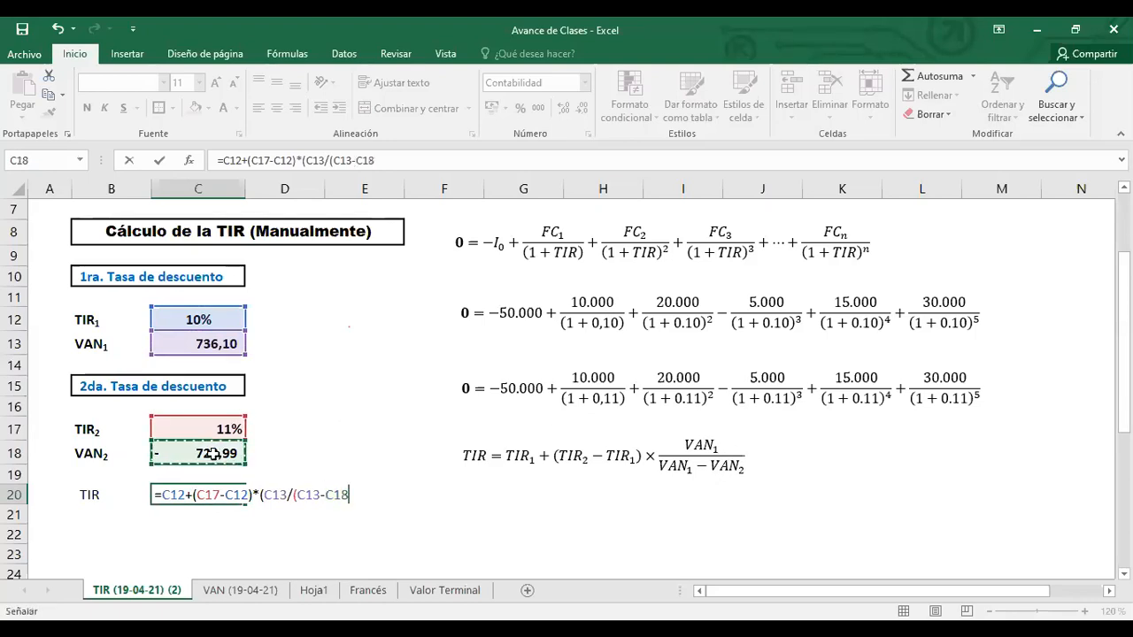
{"action": "type", "text": "))"}
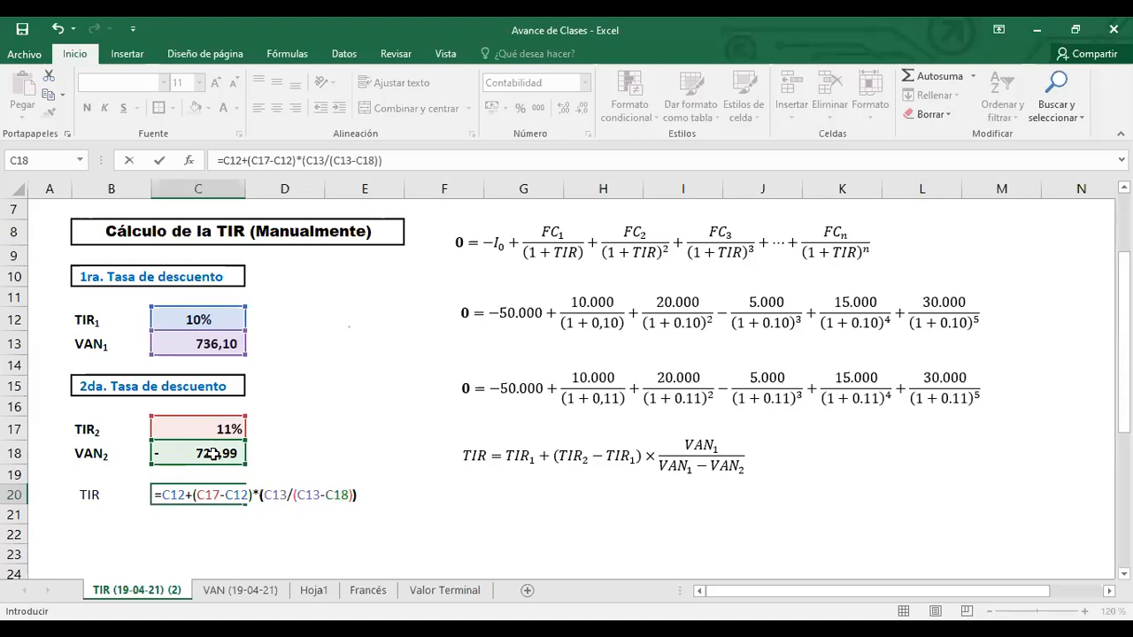
{"action": "key", "text": "Return"}
Format the TIR result in C20 as a percentage with two decimals.
{"action": "left_click", "coordinate": [222, 495]}
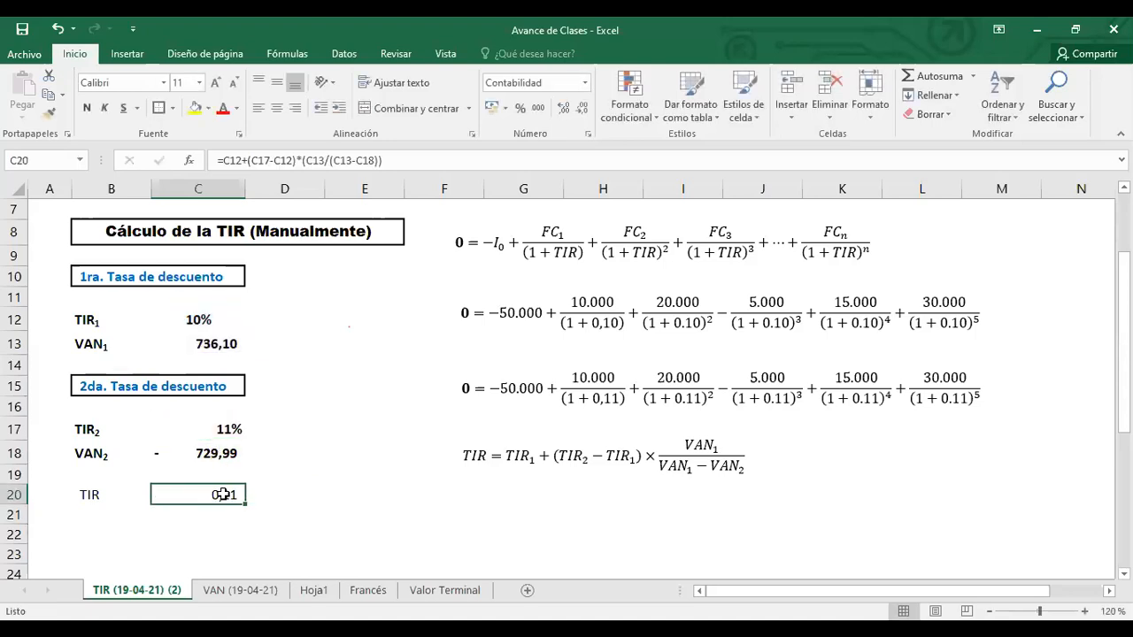
{"action": "left_click", "coordinate": [519, 110]}
{"action": "left_click", "coordinate": [562, 110]}
{"action": "left_click", "coordinate": [562, 111]}
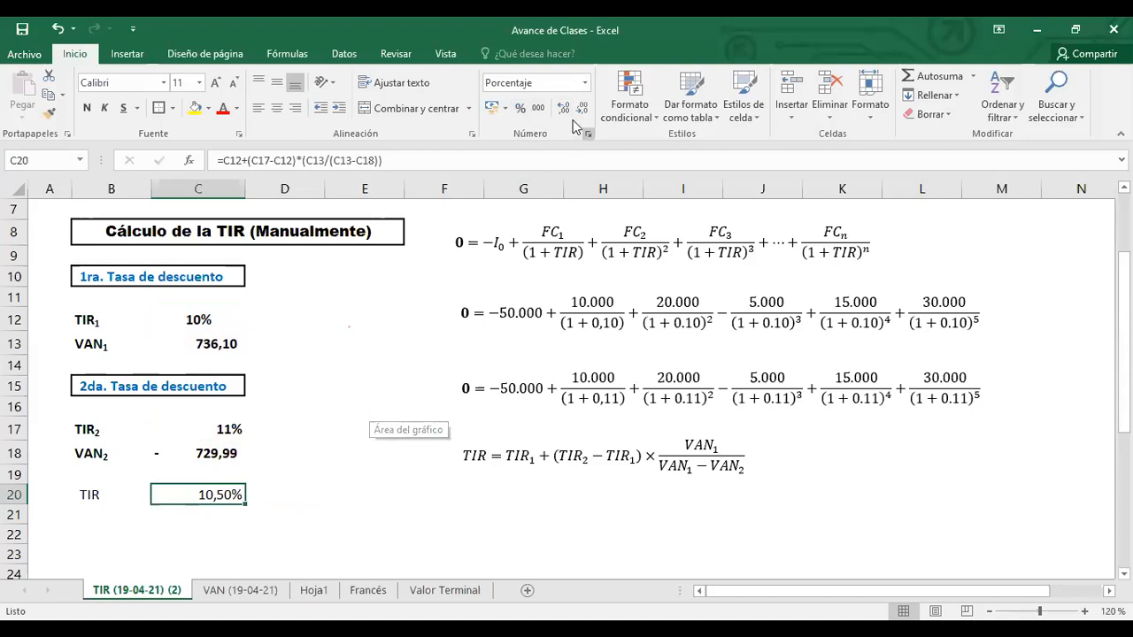
Extend the TIR result in C20 to four decimals and return it to two.
{"action": "left_click", "coordinate": [560, 109]}
{"action": "left_click", "coordinate": [564, 112]}
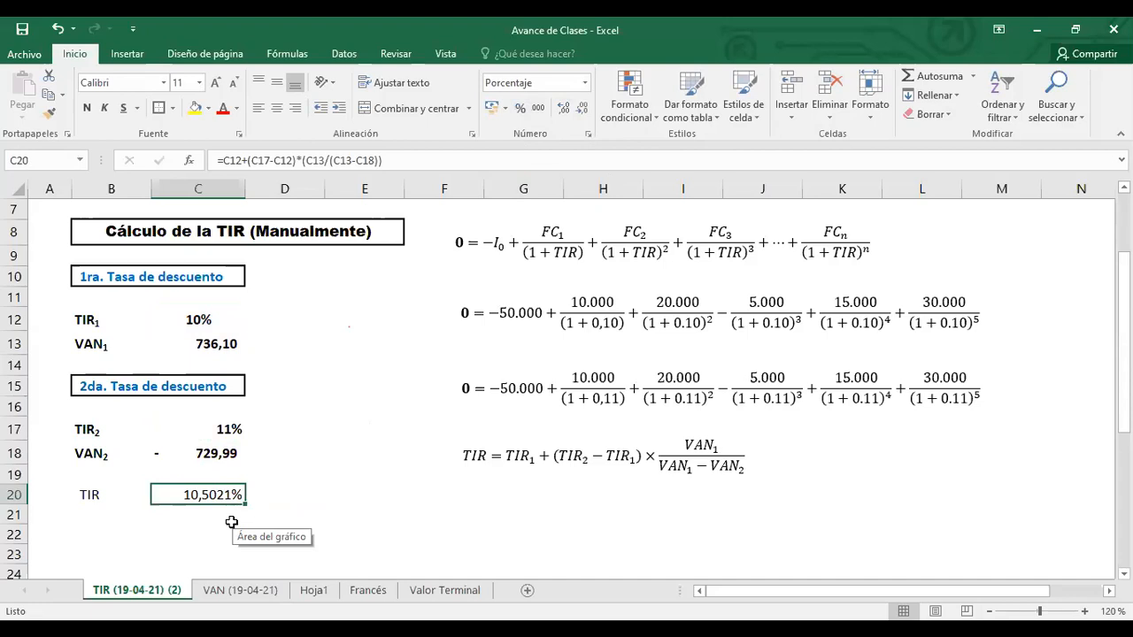
{"action": "left_click", "coordinate": [582, 110]}
{"action": "left_click", "coordinate": [583, 111]}
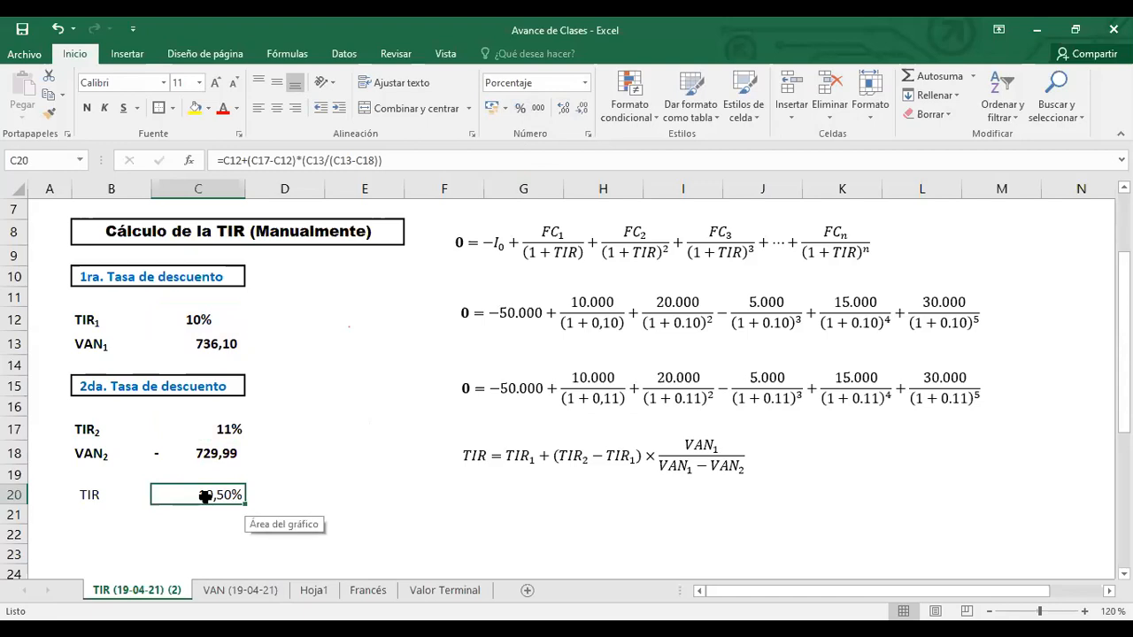
Make the TIR label and its result in B20:C20 bold.
{"action": "left_click_drag", "start_coordinate": [88, 498], "coordinate": [196, 492]}
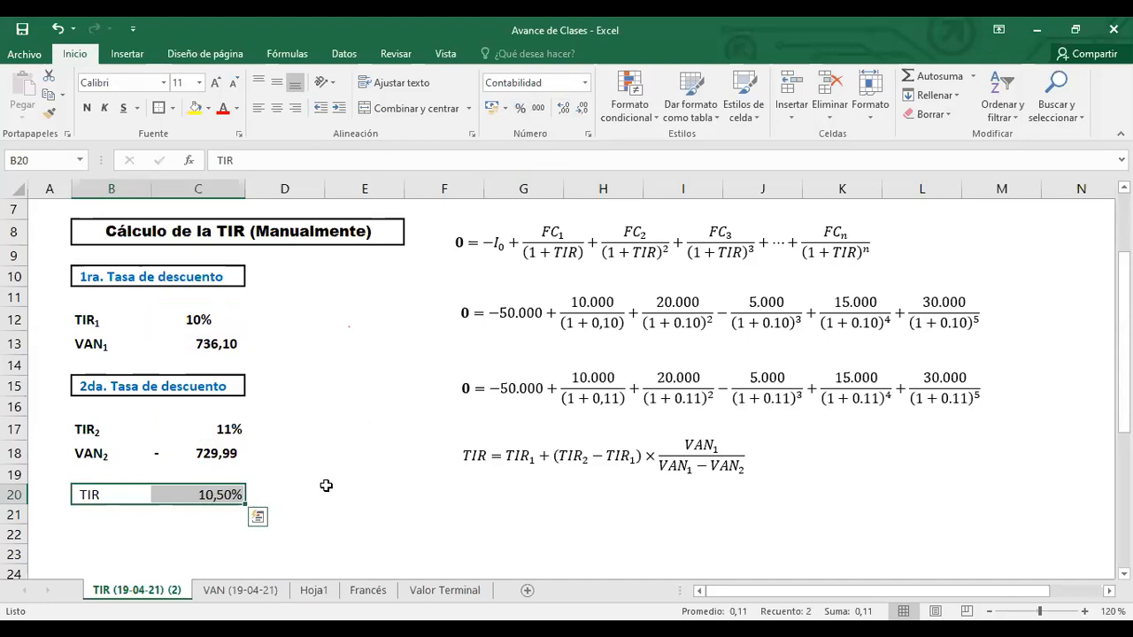
{"action": "key", "text": "ctrl+n"}
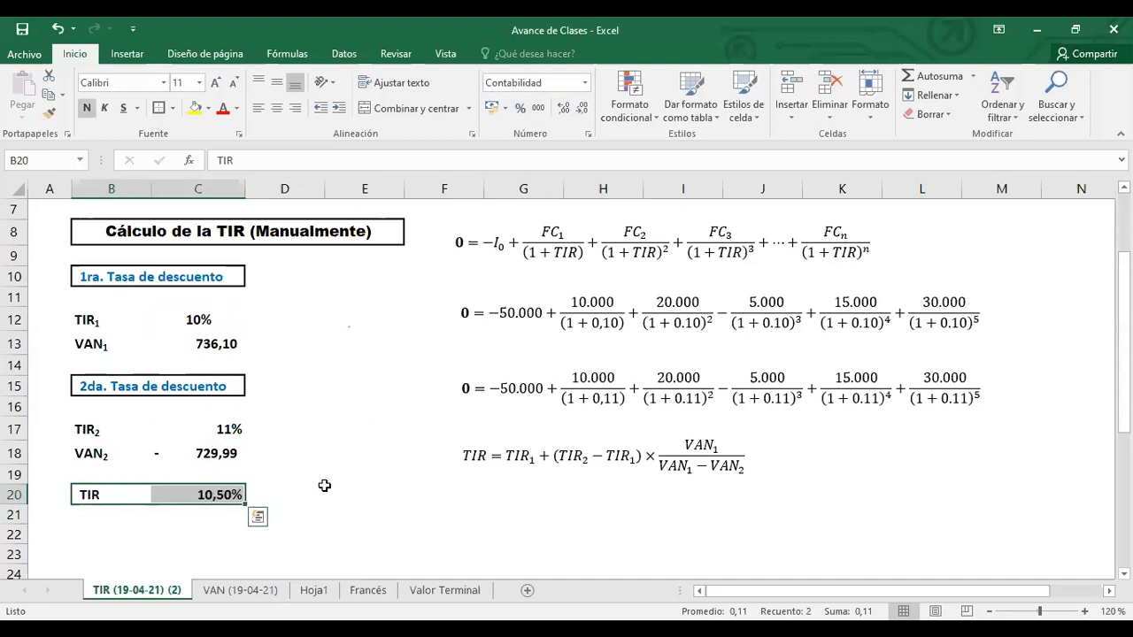
{"action": "left_click", "coordinate": [328, 430]}
Check the result formatting on the VAN (19-04-21) sheet and give the TIR cells B20:C20 an orange fill and an outside border.
{"action": "left_click", "coordinate": [239, 591]}
{"action": "scroll", "coordinate": [288, 462], "scroll_direction": "up", "scroll_amount": 4}
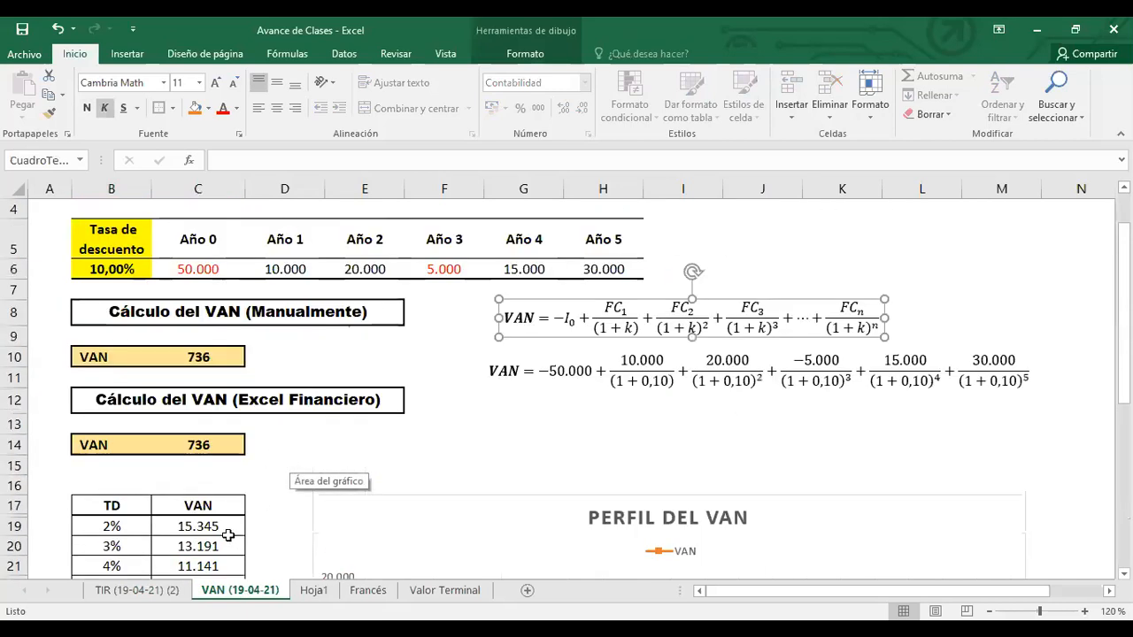
{"action": "left_click", "coordinate": [137, 590]}
{"action": "left_click_drag", "start_coordinate": [94, 497], "coordinate": [222, 496]}
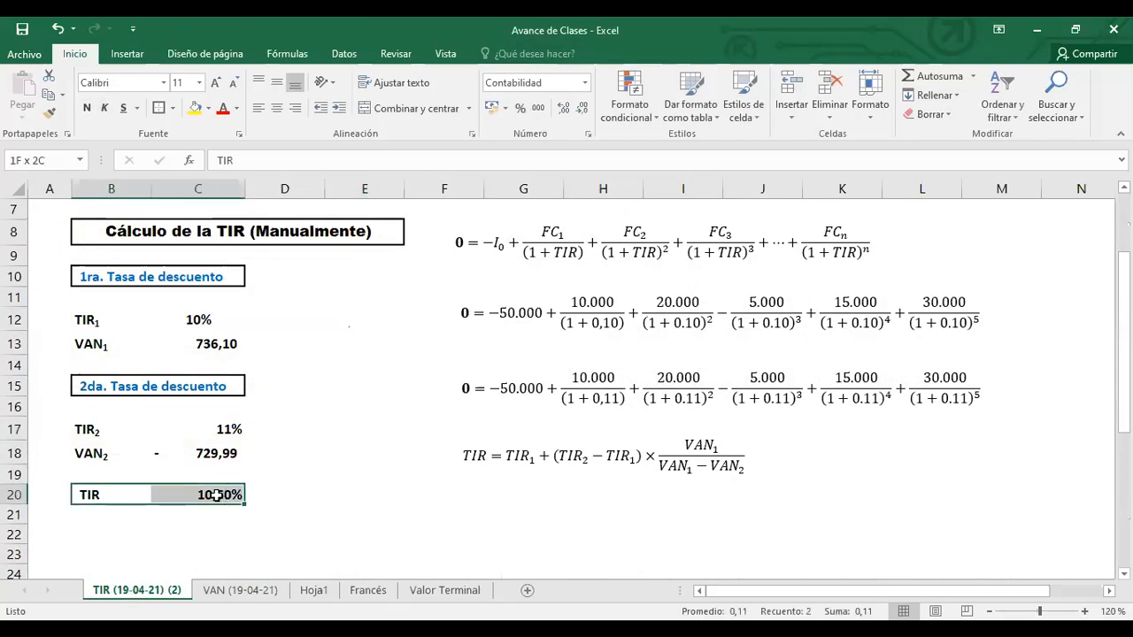
{"action": "left_click", "coordinate": [210, 108]}
{"action": "left_click", "coordinate": [223, 239]}
{"action": "left_click", "coordinate": [315, 428]}
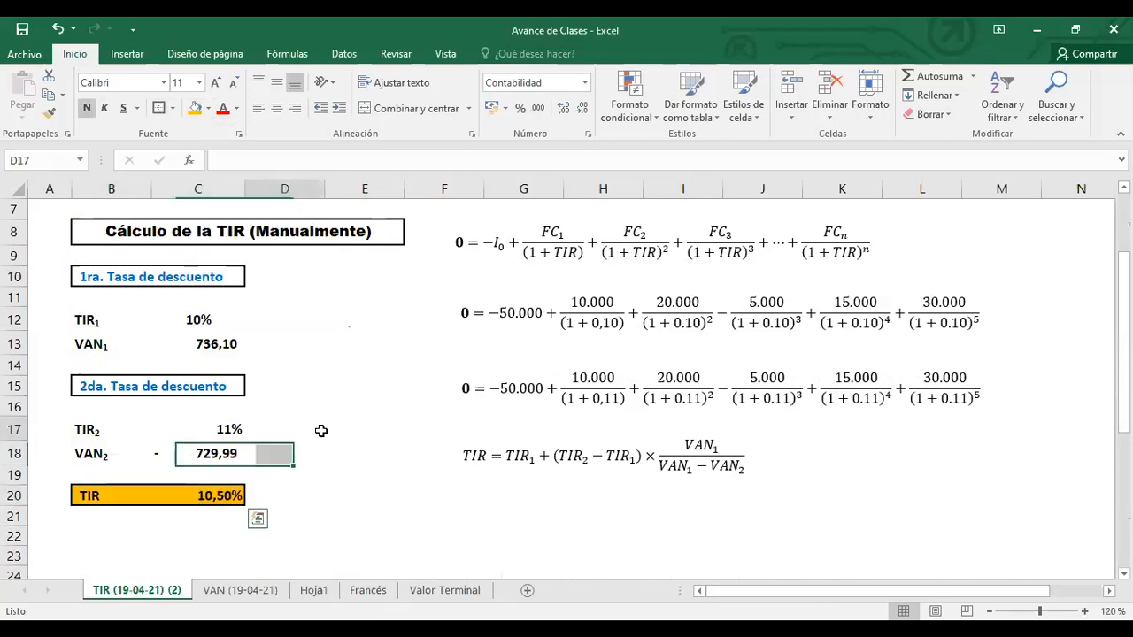
Review the manual TIR calculation against the cash-flow table, inspecting the contents of the TIR₁, VAN₁ and VAN₂ cells.
{"action": "scroll", "coordinate": [307, 412], "scroll_direction": "up", "scroll_amount": 2}
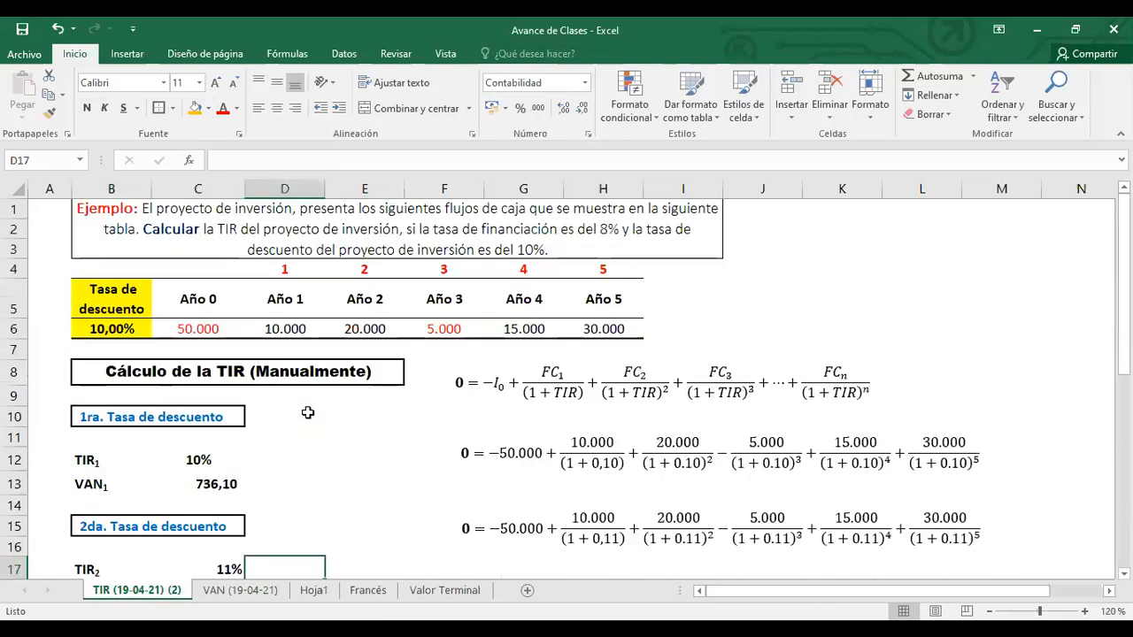
{"action": "scroll", "coordinate": [307, 412], "scroll_direction": "down", "scroll_amount": 1}
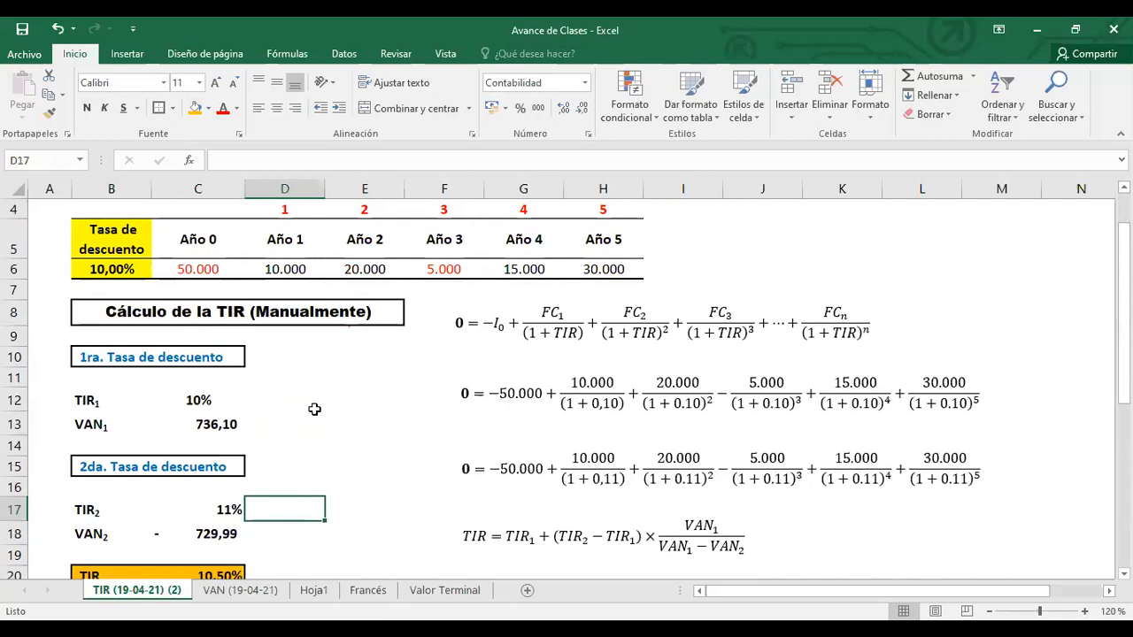
{"action": "scroll", "coordinate": [314, 408], "scroll_direction": "down", "scroll_amount": 2}
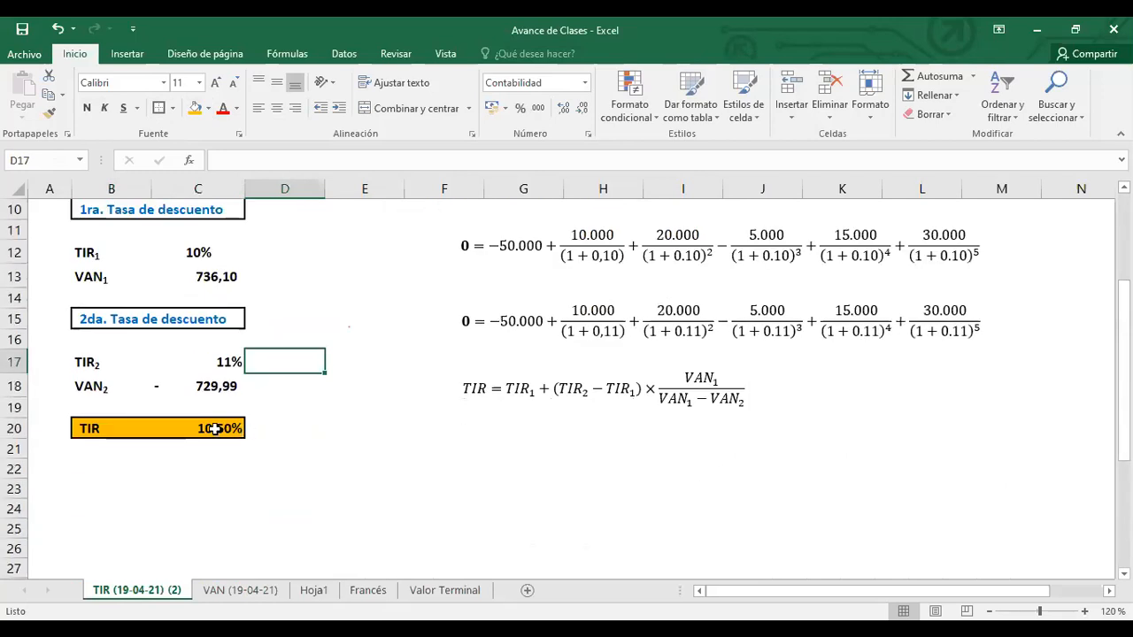
{"action": "scroll", "coordinate": [321, 425], "scroll_direction": "up", "scroll_amount": 2}
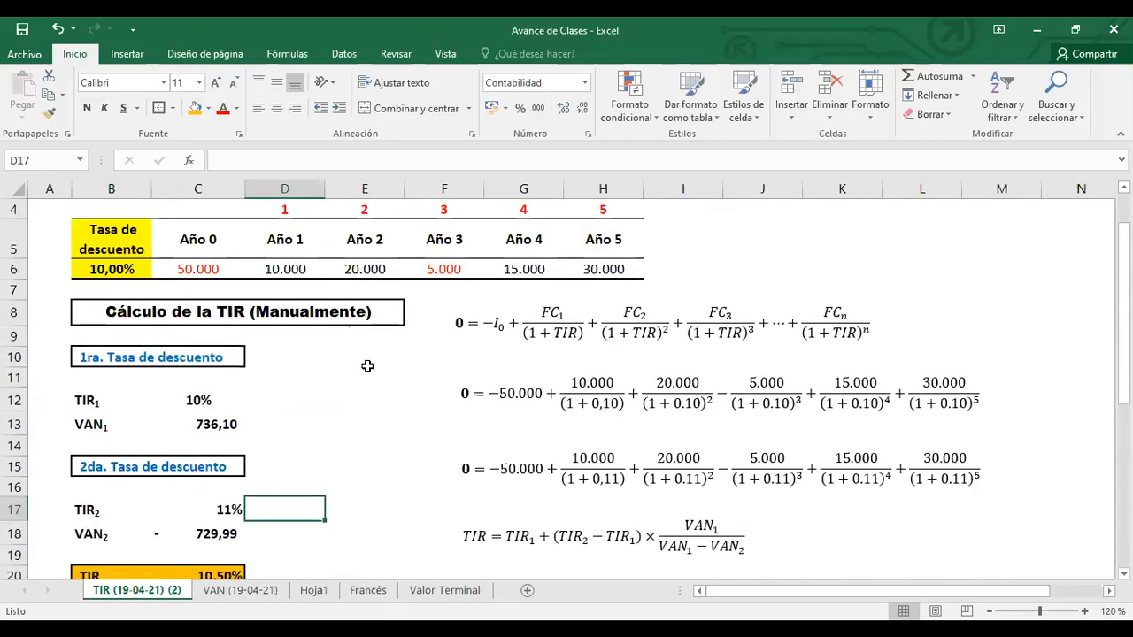
{"action": "double_click", "coordinate": [217, 403]}
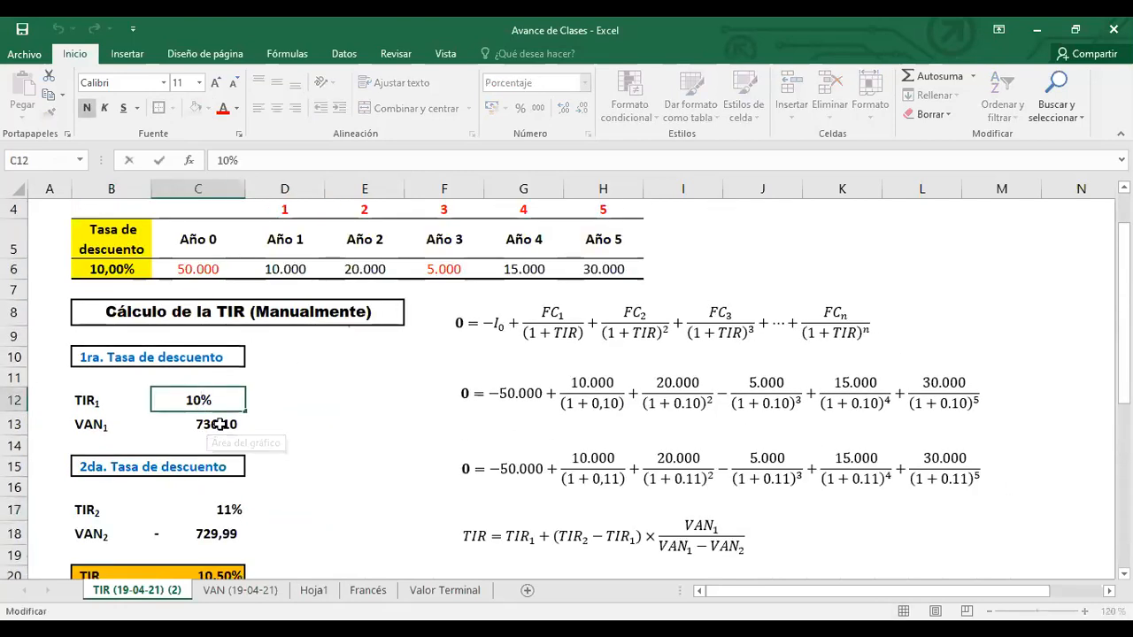
{"action": "double_click", "coordinate": [218, 425]}
{"action": "key", "text": "Escape"}
{"action": "left_click", "coordinate": [220, 534]}
{"action": "double_click", "coordinate": [220, 534]}
{"action": "key", "text": "Escape"}
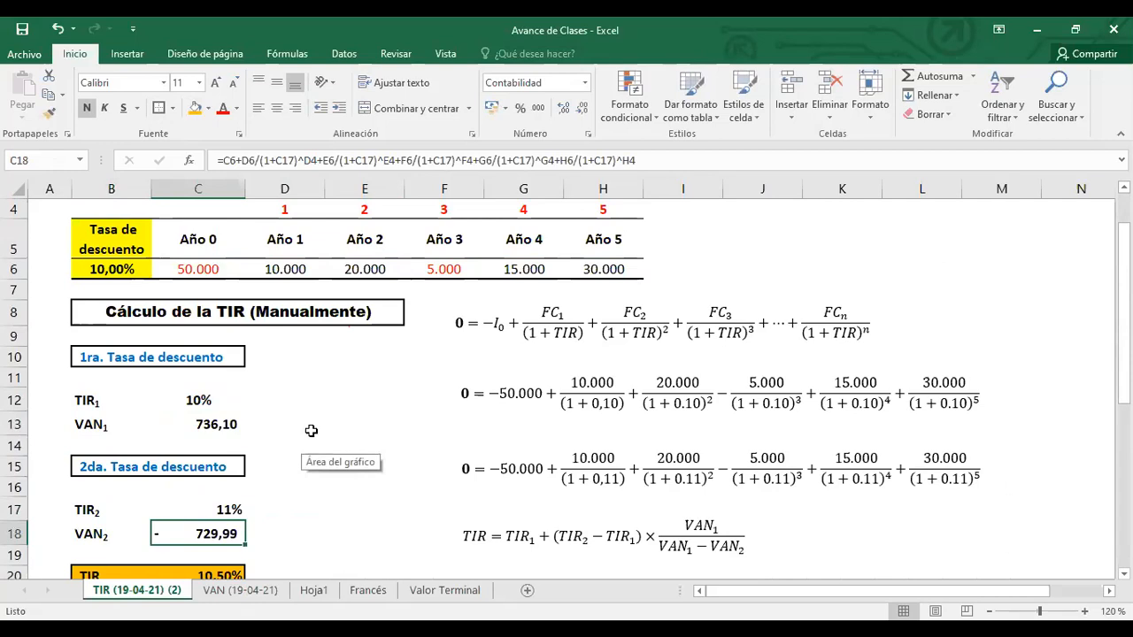
{"action": "scroll", "coordinate": [310, 434], "scroll_direction": "down", "scroll_amount": 2}
{"action": "scroll", "coordinate": [314, 431], "scroll_direction": "up", "scroll_amount": 2}
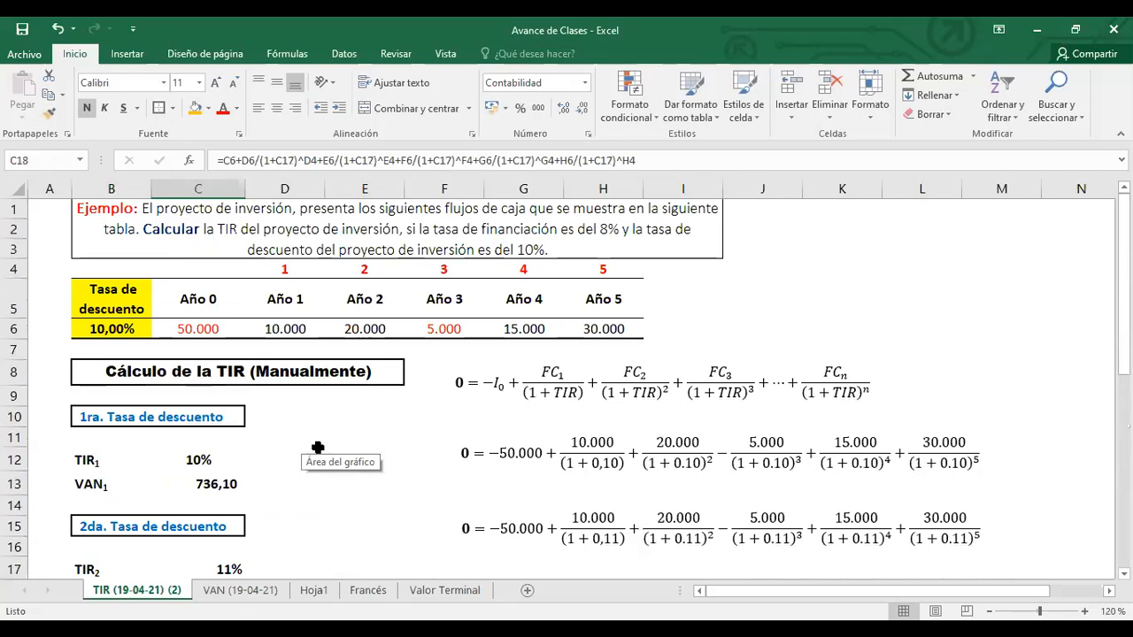
{"action": "scroll", "coordinate": [316, 432], "scroll_direction": "down", "scroll_amount": 1}
{"action": "left_click", "coordinate": [306, 385]}
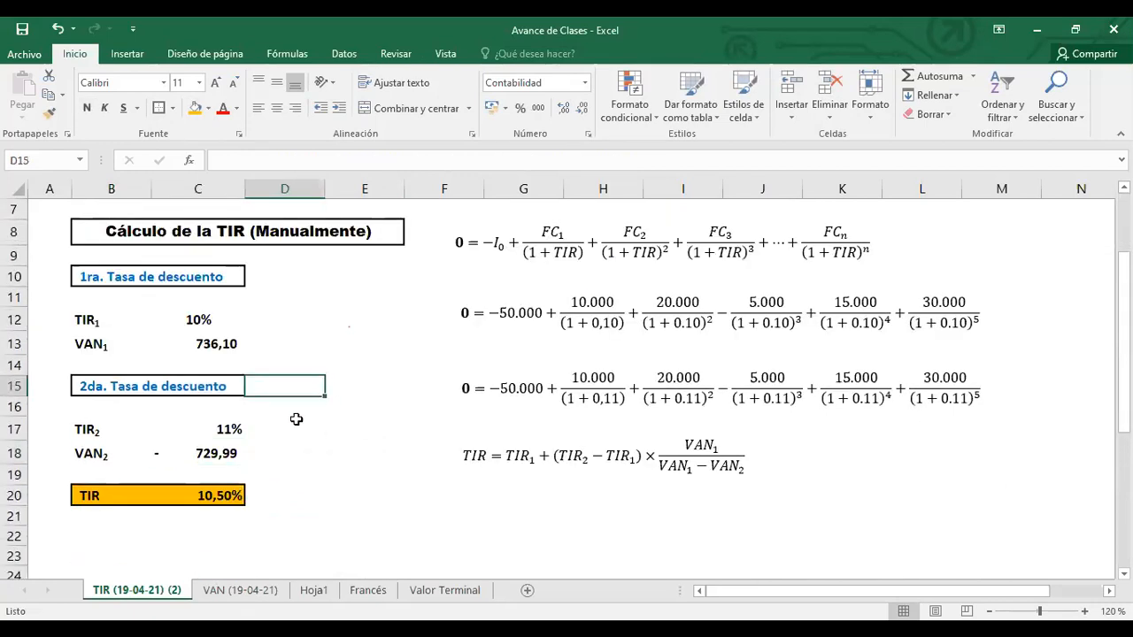
Copy the "Cálculo de la TIR (Manualmente)" heading from B8 to B22, below the manual TIR result.
{"action": "scroll", "coordinate": [301, 416], "scroll_direction": "up", "scroll_amount": 1}
{"action": "scroll", "coordinate": [291, 390], "scroll_direction": "down", "scroll_amount": 2}
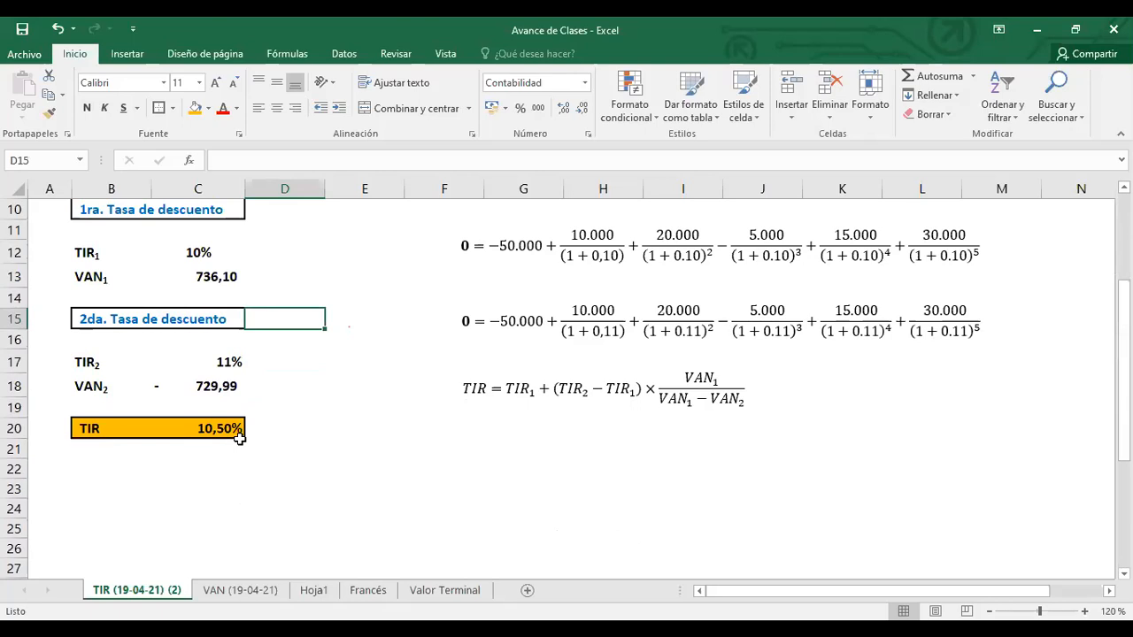
{"action": "scroll", "coordinate": [232, 416], "scroll_direction": "up", "scroll_amount": 2}
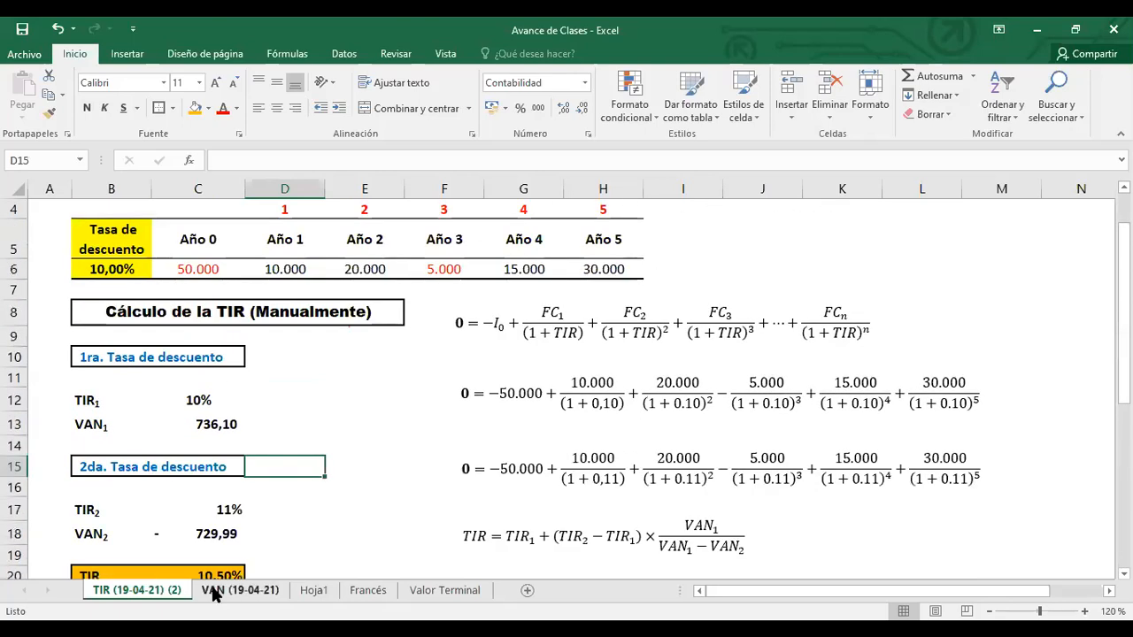
{"action": "left_click", "coordinate": [116, 312]}
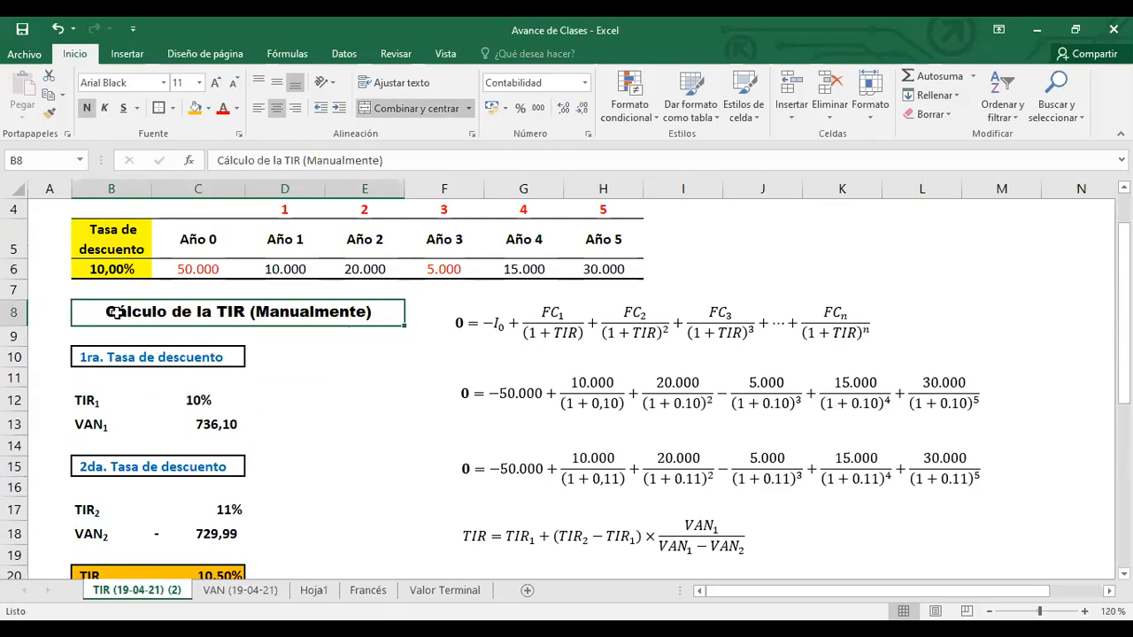
{"action": "key", "text": "ctrl+c"}
{"action": "scroll", "coordinate": [115, 389], "scroll_direction": "down", "scroll_amount": 3}
{"action": "left_click", "coordinate": [133, 411]}
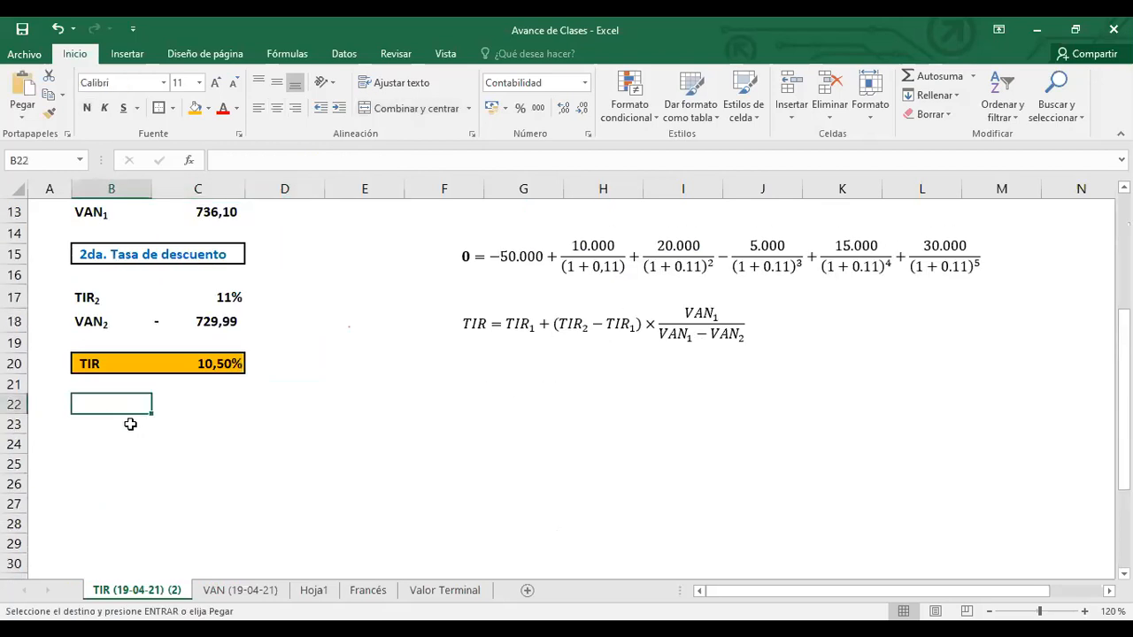
{"action": "key", "text": "ctrl+v"}
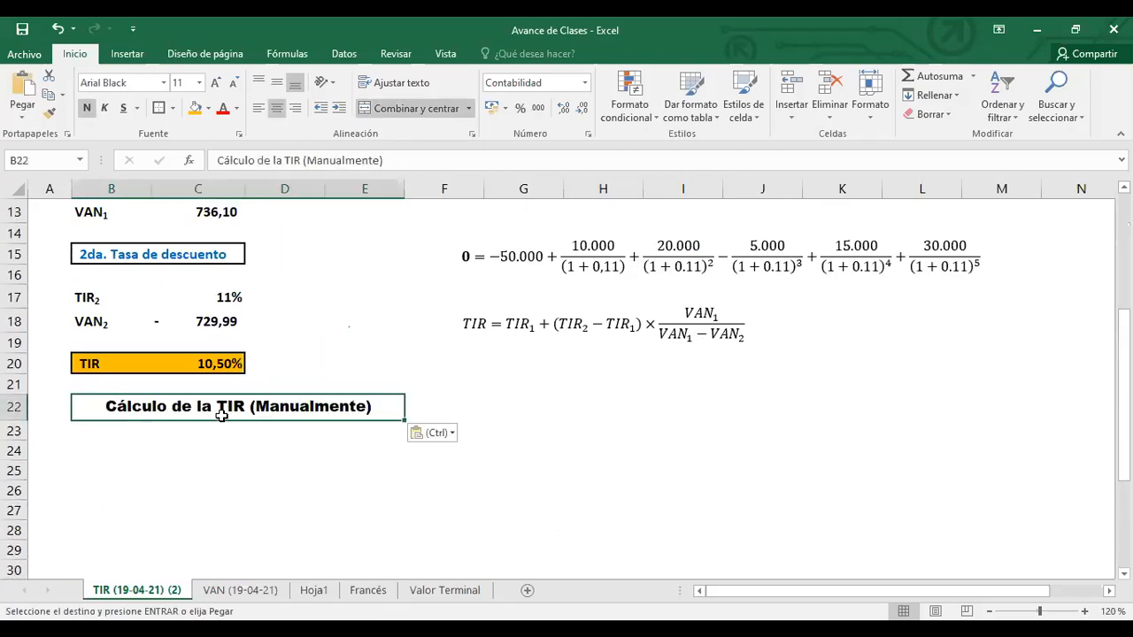
Check the heading wording on the VAN (19-04-21) sheet and change the copied heading in B22 to "Cálculo de la TIR (Excel Financiero)".
{"action": "left_click", "coordinate": [227, 593]}
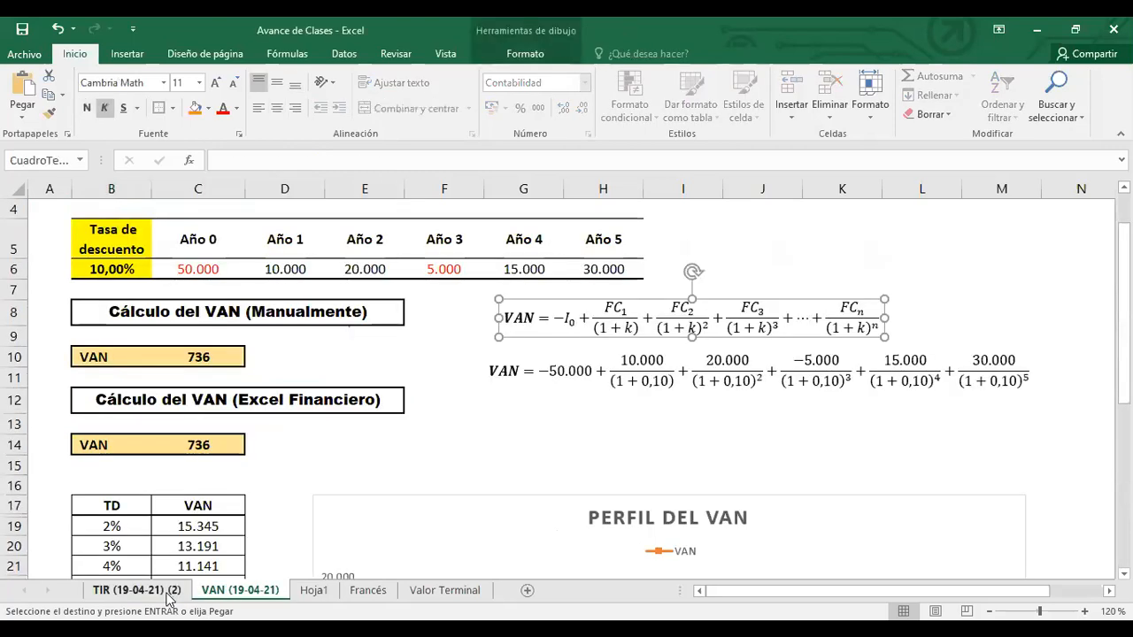
{"action": "left_click", "coordinate": [164, 593]}
{"action": "double_click", "coordinate": [268, 410]}
{"action": "left_click_drag", "start_coordinate": [257, 407], "coordinate": [369, 406]}
{"action": "type", "text": "Excel F"}
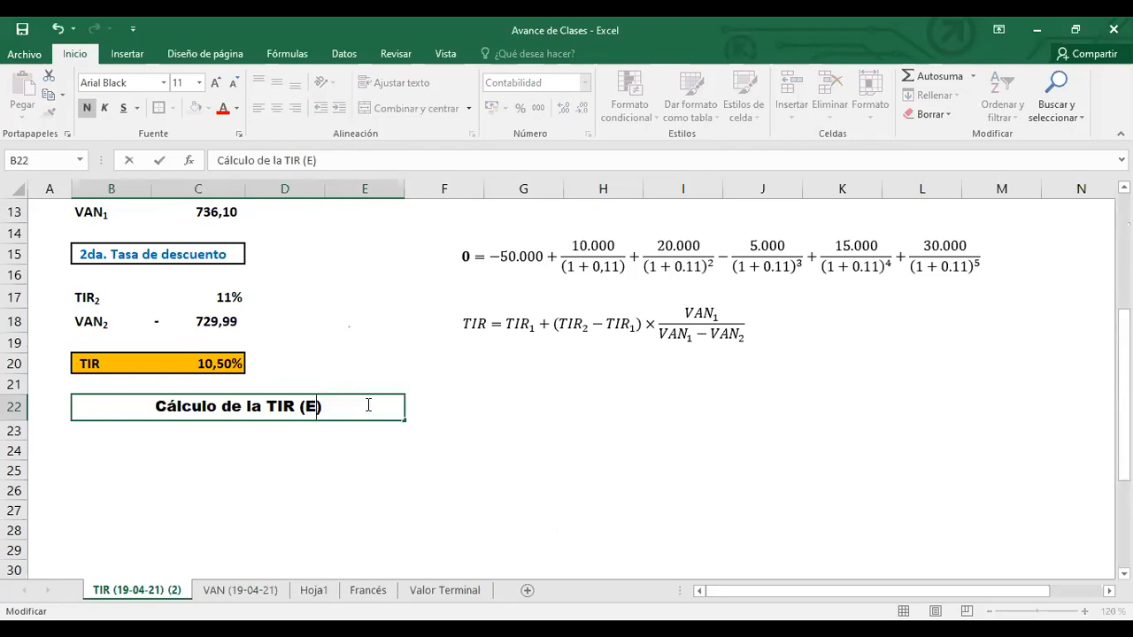
{"action": "type", "text": "inanciero"}
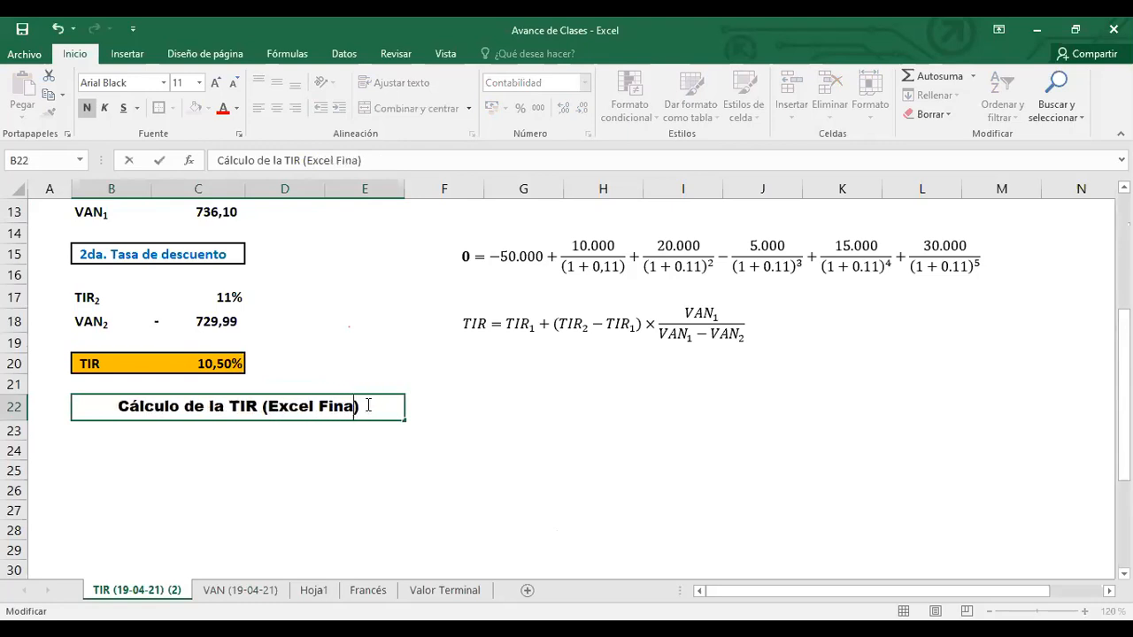
{"action": "left_click", "coordinate": [309, 490]}
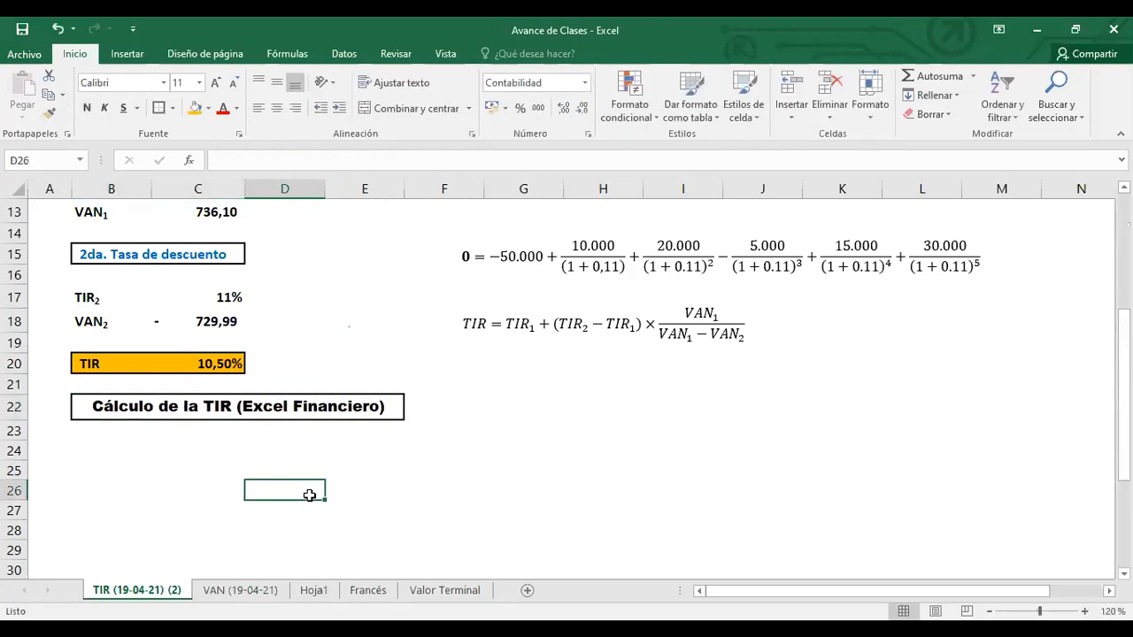
Apply the formatting of B20:C20 to B24:C24 and enter the label TIR in B24.
{"action": "left_click", "coordinate": [113, 448]}
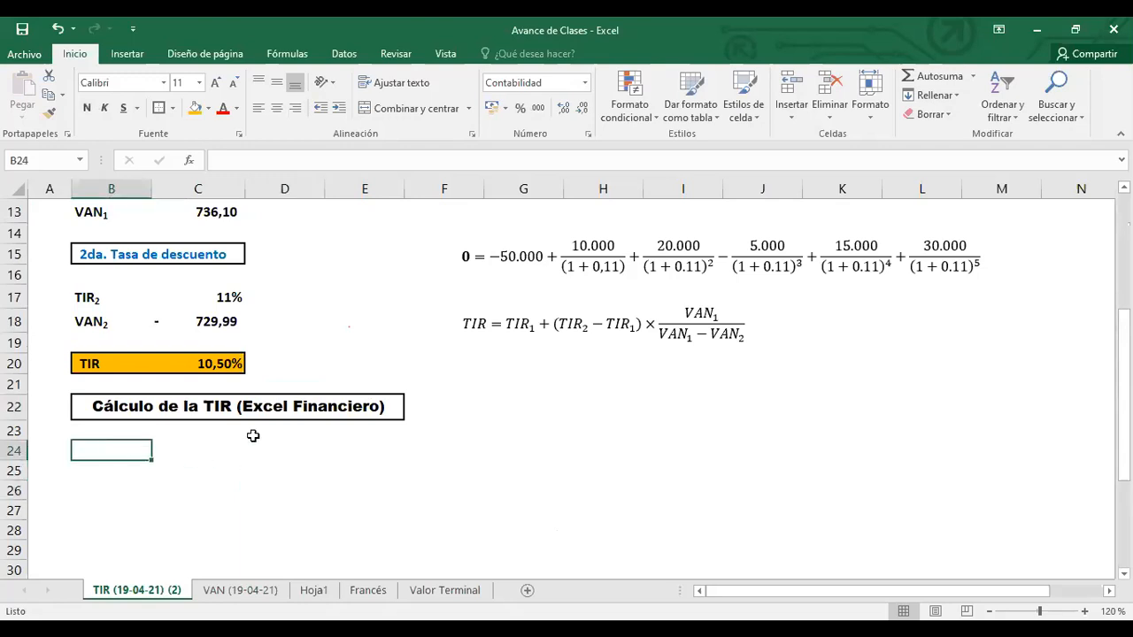
{"action": "left_click_drag", "start_coordinate": [89, 364], "coordinate": [216, 363]}
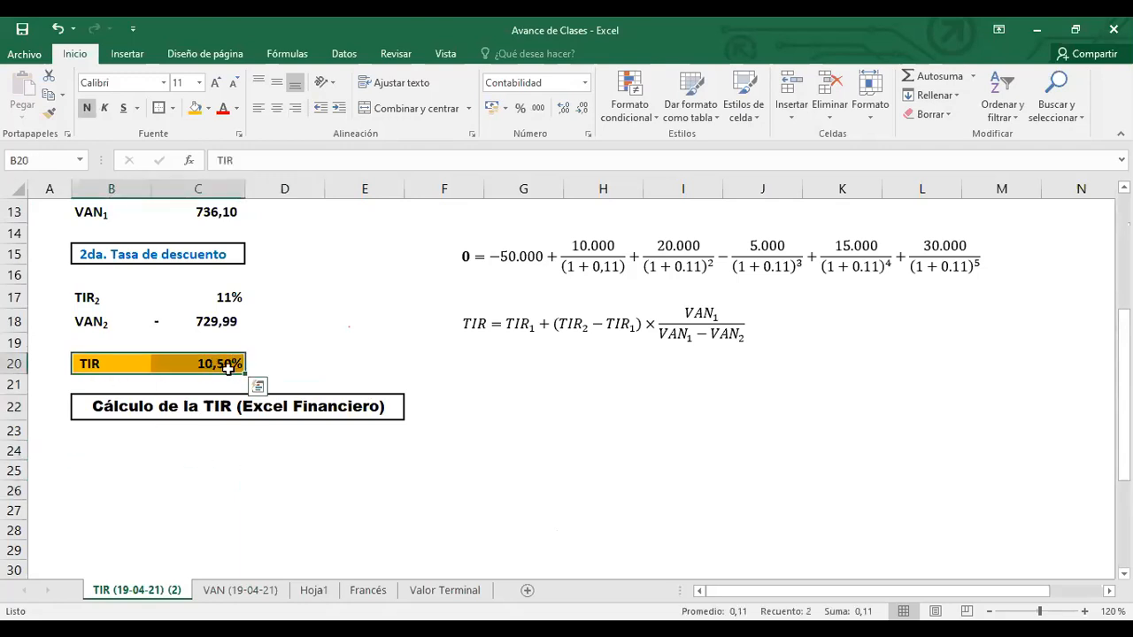
{"action": "right_click", "coordinate": [218, 364]}
{"action": "left_click", "coordinate": [423, 215]}
{"action": "left_click_drag", "start_coordinate": [88, 451], "coordinate": [241, 452]}
{"action": "left_click", "coordinate": [198, 492]}
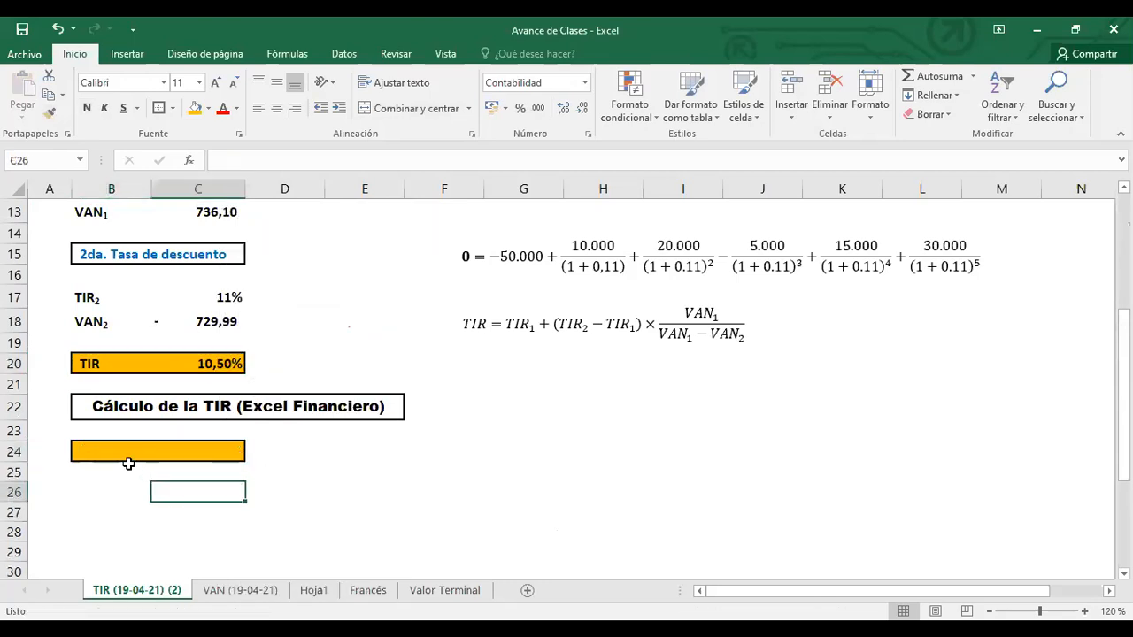
{"action": "left_click", "coordinate": [133, 452]}
{"action": "type", "text": "TIR"}
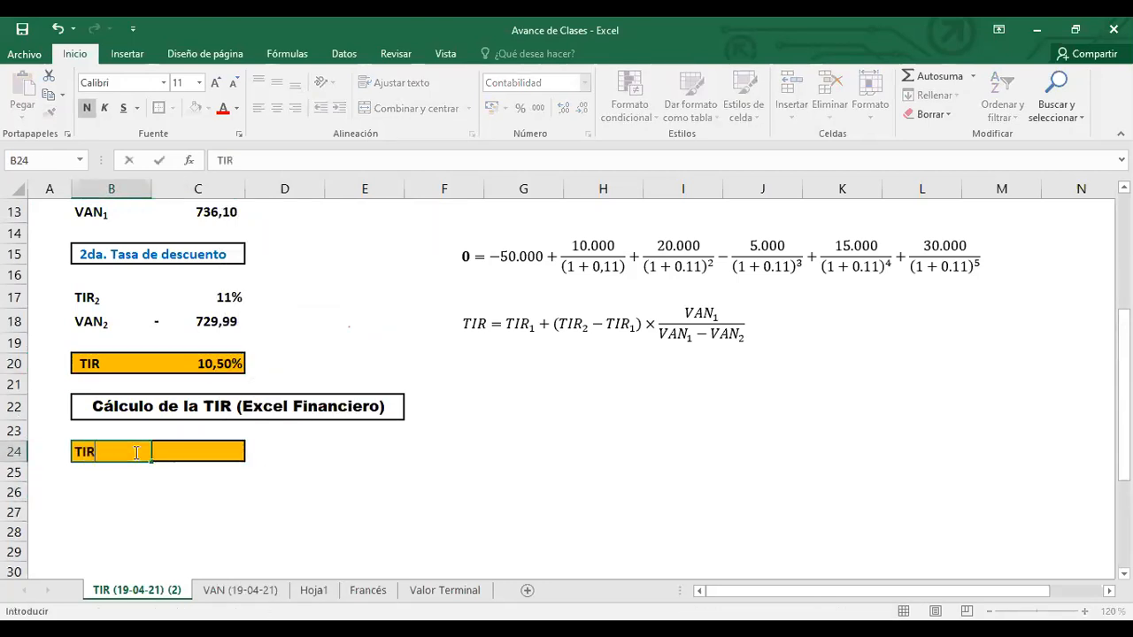
{"action": "key", "text": "Tab"}
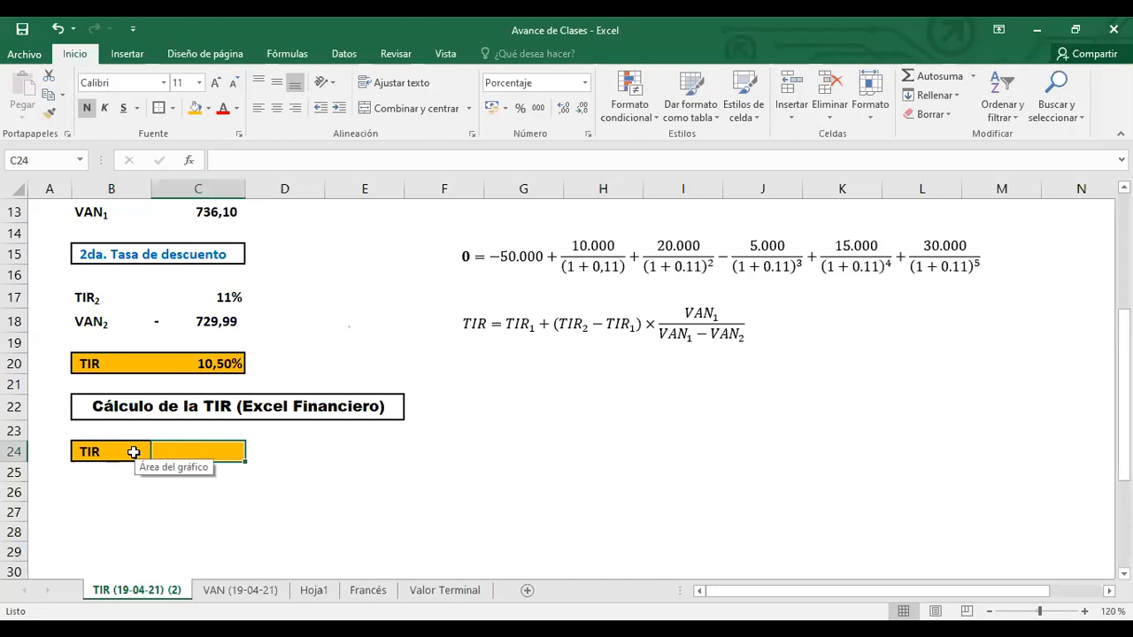
Calculate the TIR in C24 from the cash flows with the formula =TIR(C6:H6).
{"action": "type", "text": "="}
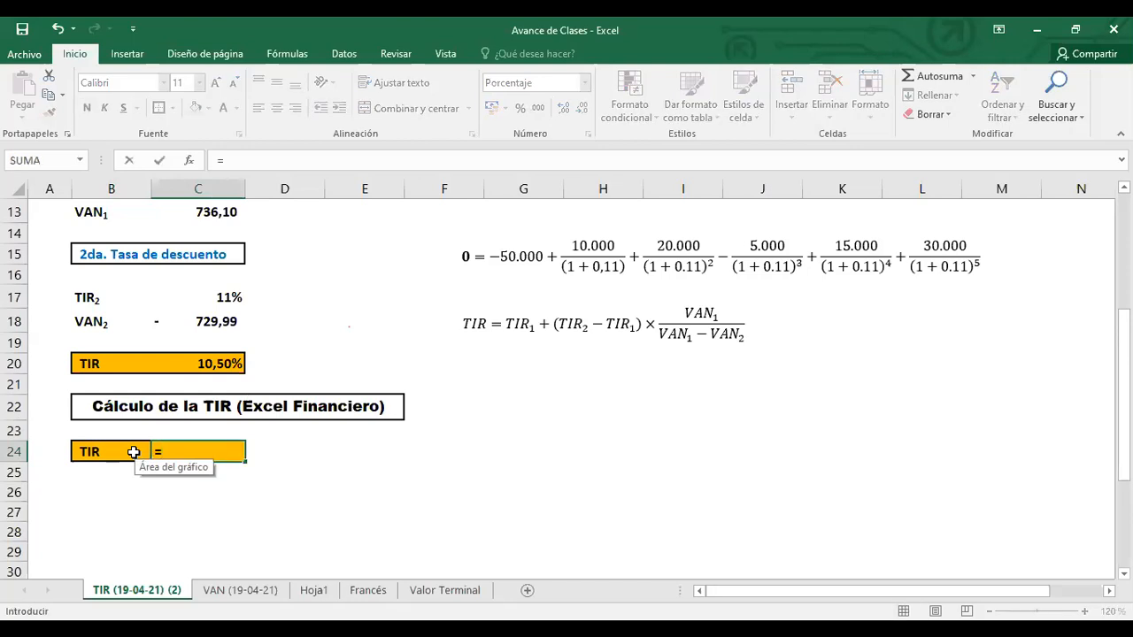
{"action": "type", "text": "TIR"}
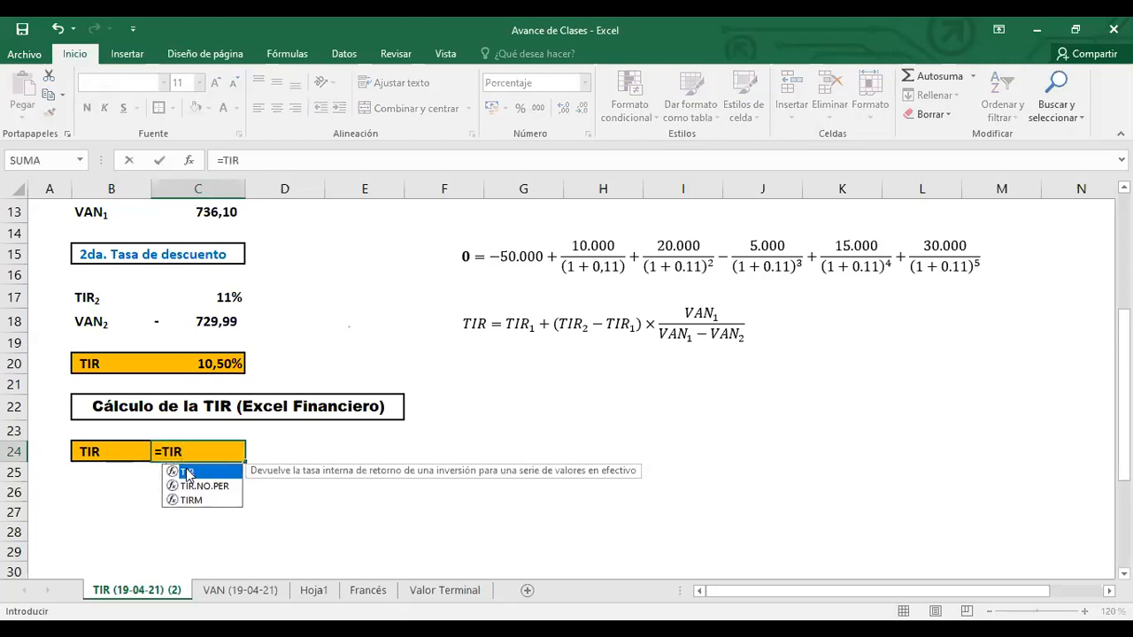
{"action": "scroll", "coordinate": [327, 452], "scroll_direction": "up", "scroll_amount": 3}
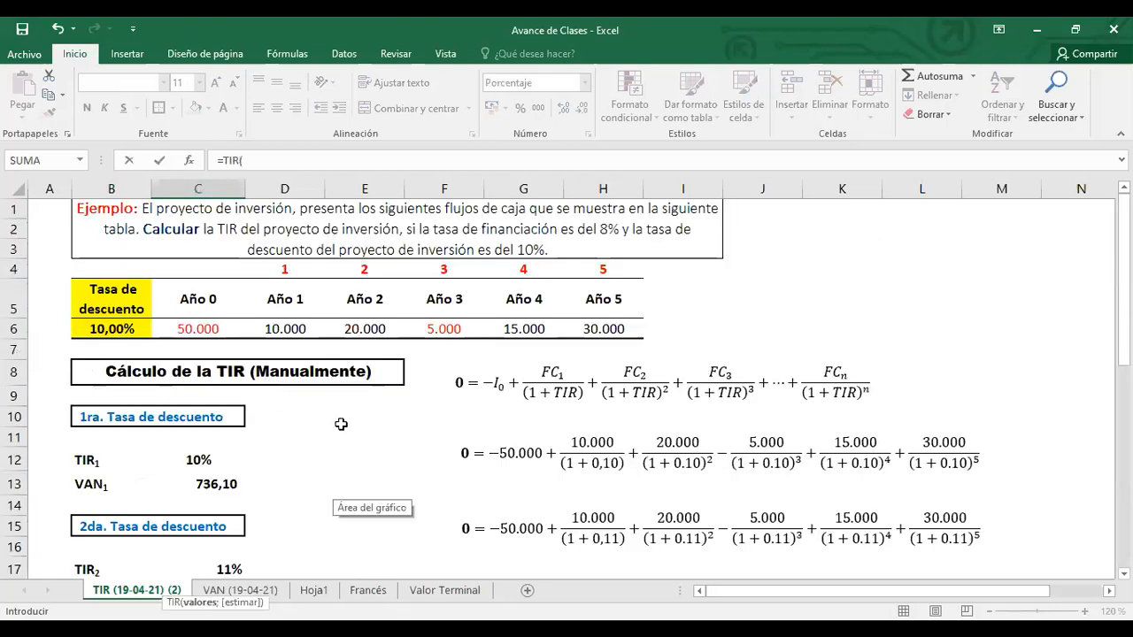
{"action": "type", "text": "("}
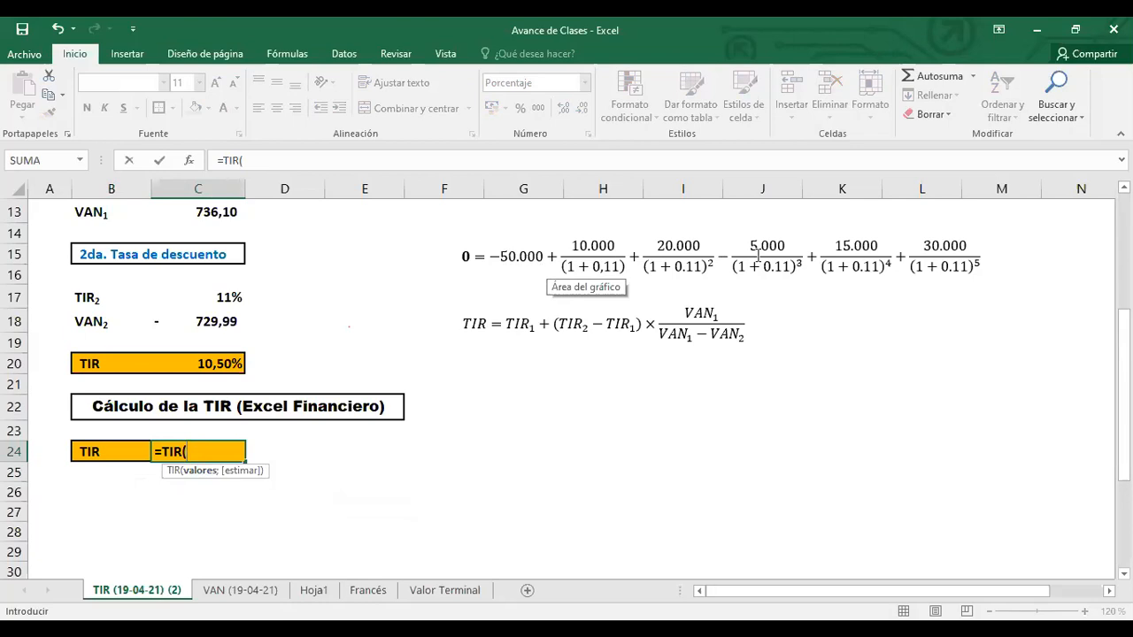
{"action": "scroll", "coordinate": [263, 404], "scroll_direction": "up", "scroll_amount": 4}
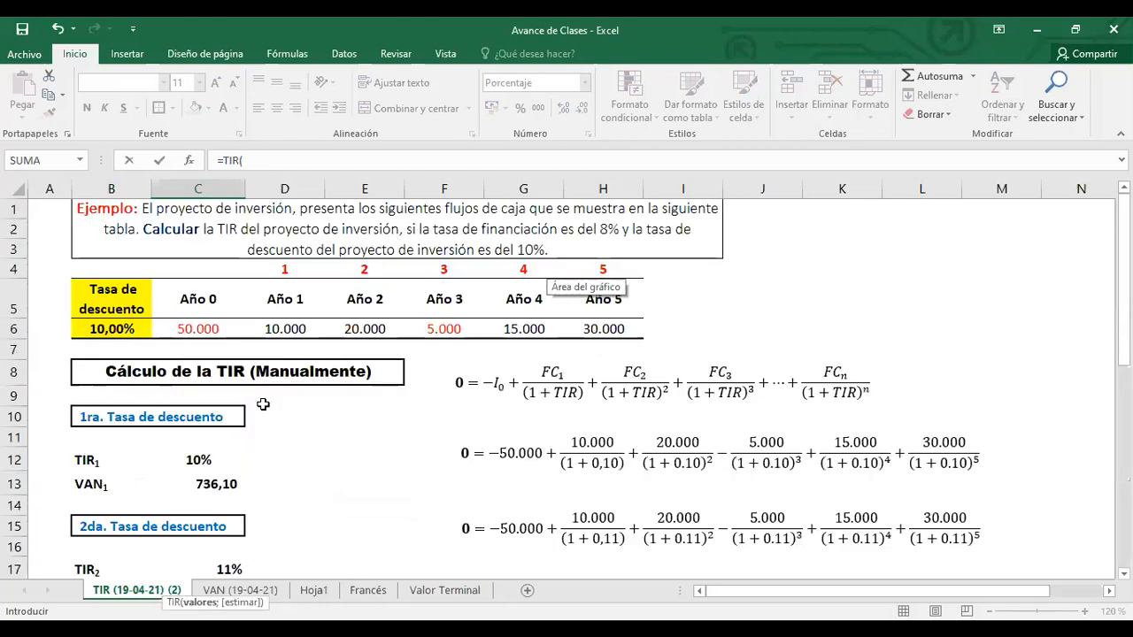
{"action": "scroll", "coordinate": [263, 403], "scroll_direction": "down", "scroll_amount": 2}
{"action": "scroll", "coordinate": [263, 403], "scroll_direction": "down", "scroll_amount": 1}
{"action": "scroll", "coordinate": [214, 350], "scroll_direction": "up", "scroll_amount": 3}
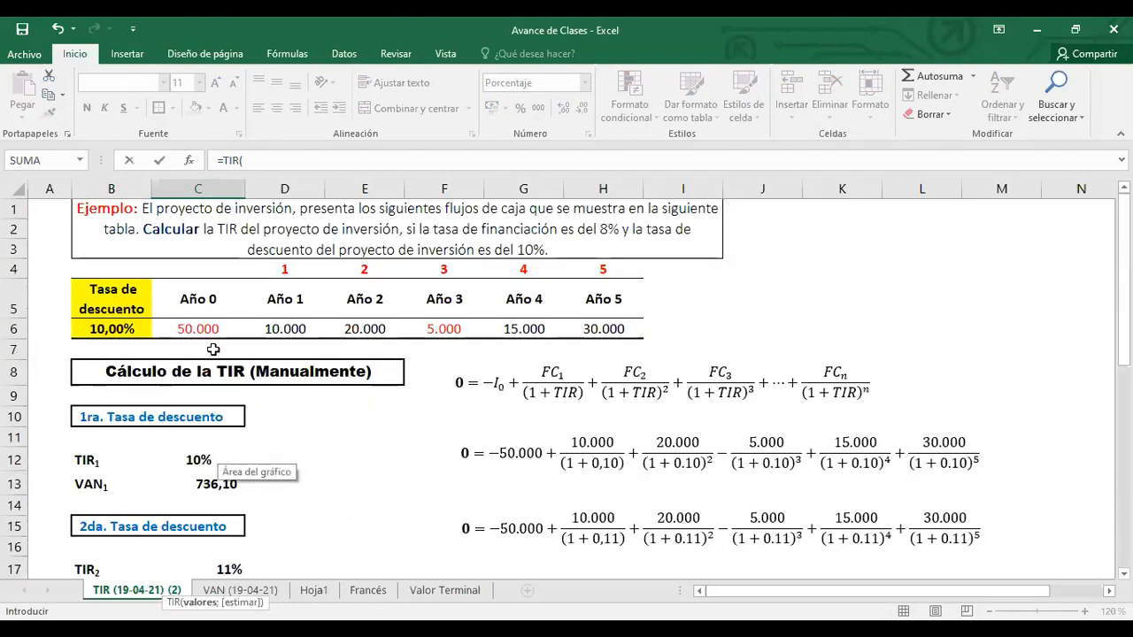
{"action": "left_click", "coordinate": [197, 327]}
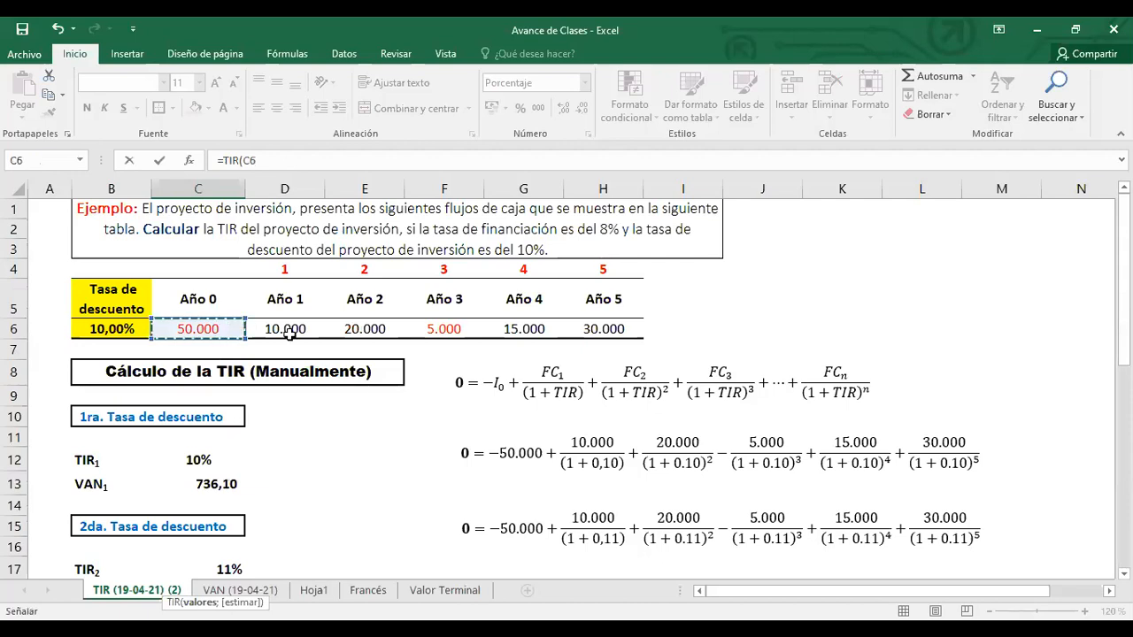
{"action": "left_click_drag", "start_coordinate": [235, 328], "coordinate": [320, 328]}
{"action": "left_click_drag", "start_coordinate": [555, 330], "coordinate": [595, 346]}
{"action": "key", "text": "Return"}
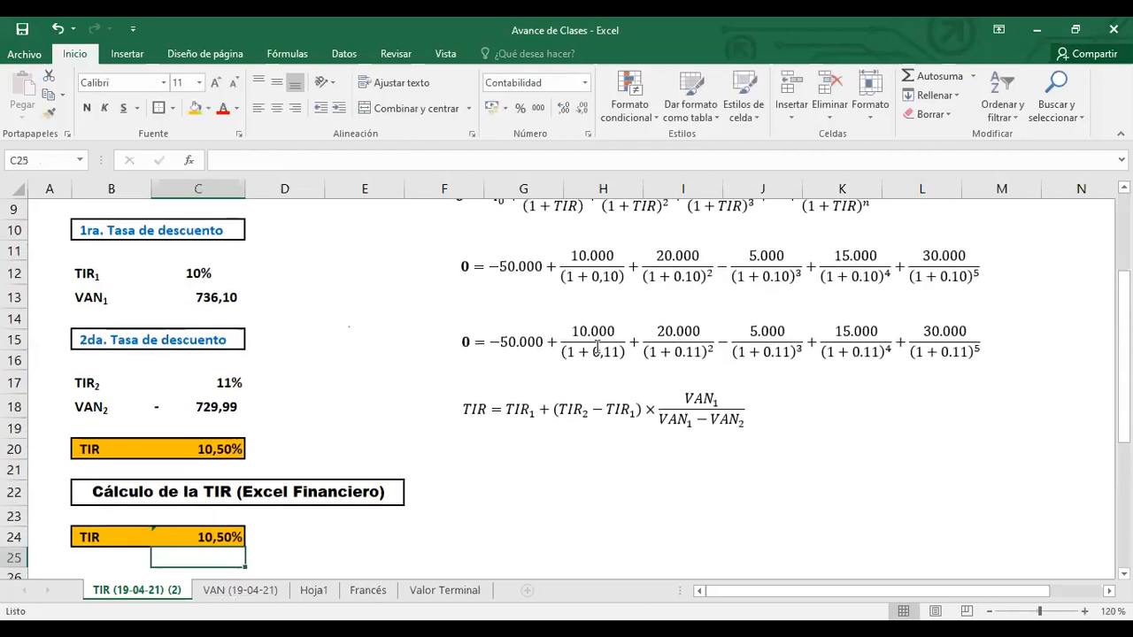
Compare the TIR function result in C24 with the manual TIR result in C20.
{"action": "left_click", "coordinate": [217, 536]}
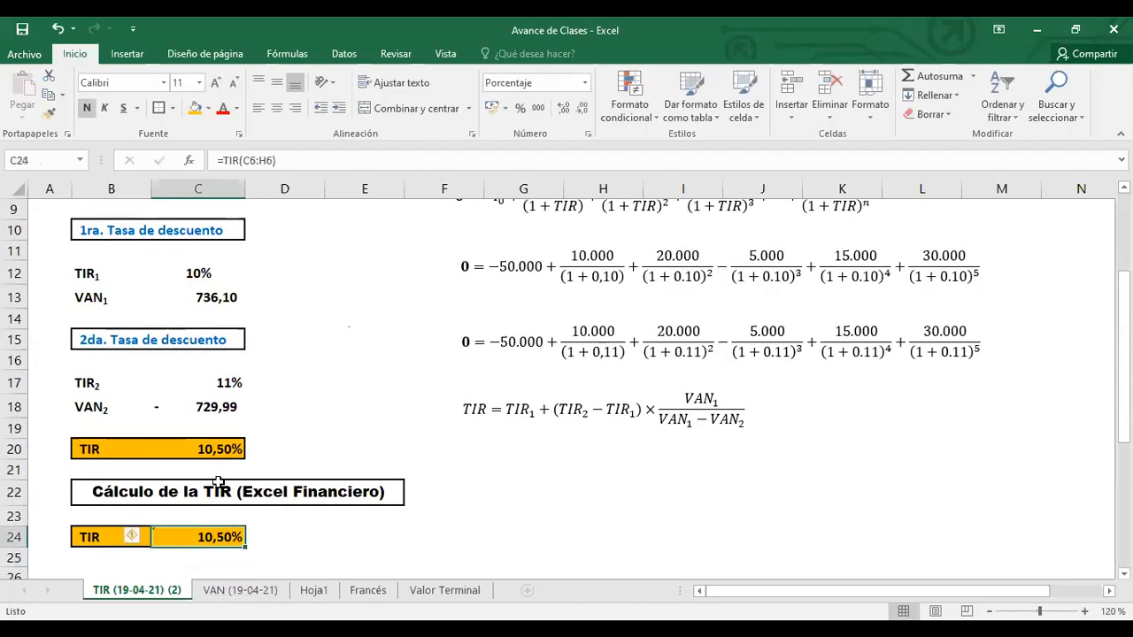
{"action": "left_click", "coordinate": [216, 449]}
{"action": "left_click", "coordinate": [214, 532], "text": "ctrl"}
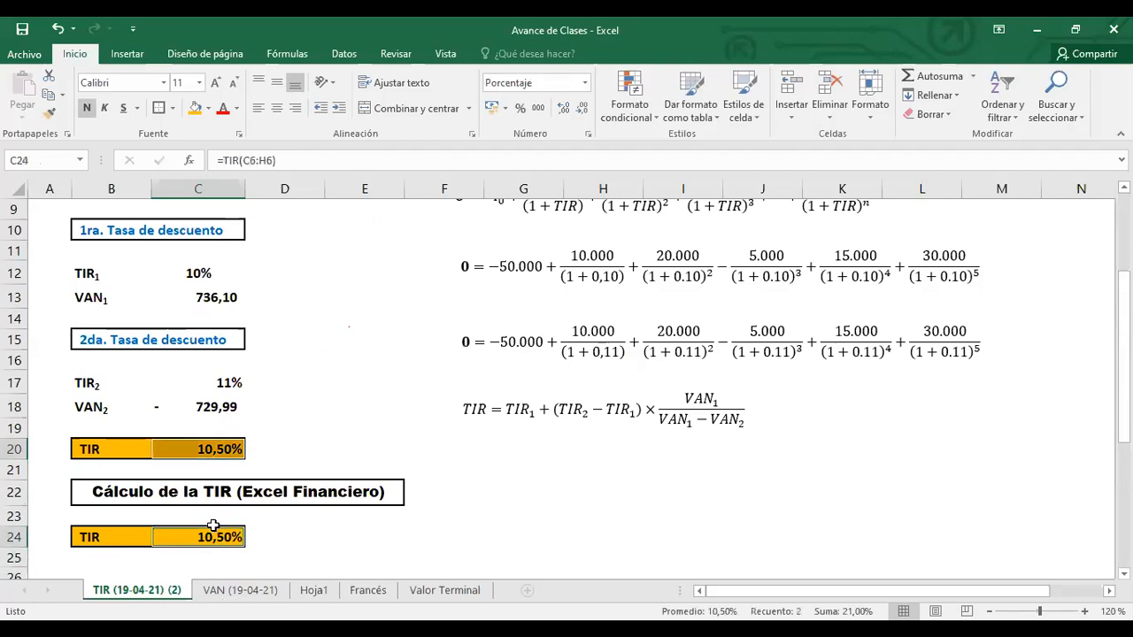
{"action": "left_click", "coordinate": [213, 449]}
{"action": "left_click", "coordinate": [217, 534]}
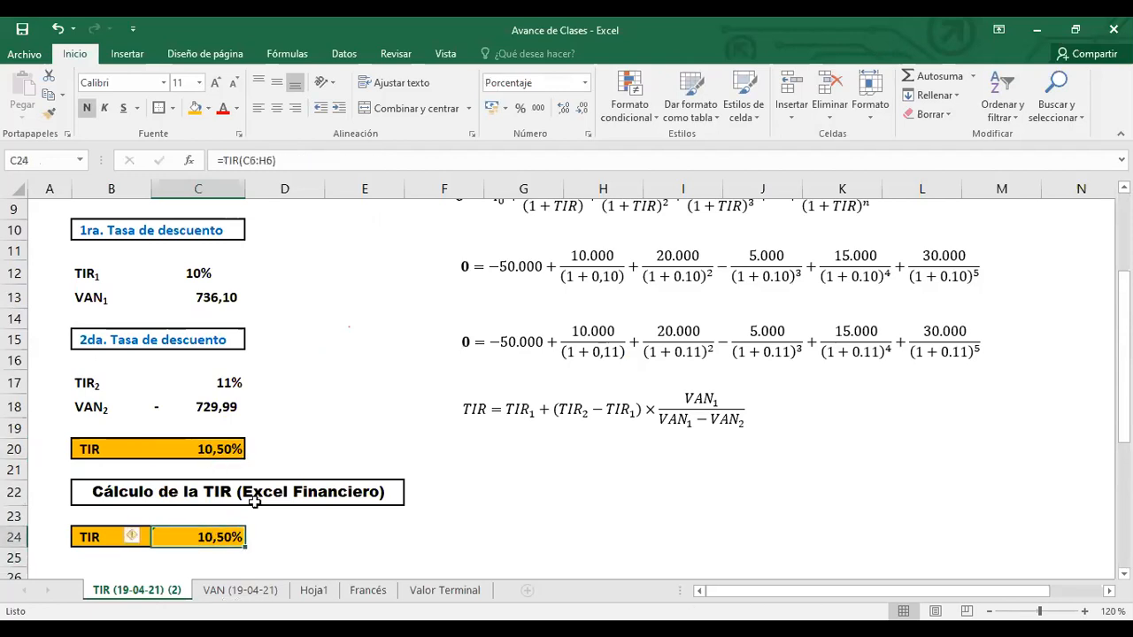
{"action": "left_click", "coordinate": [297, 416]}
{"action": "scroll", "coordinate": [175, 289], "scroll_direction": "up", "scroll_amount": 1}
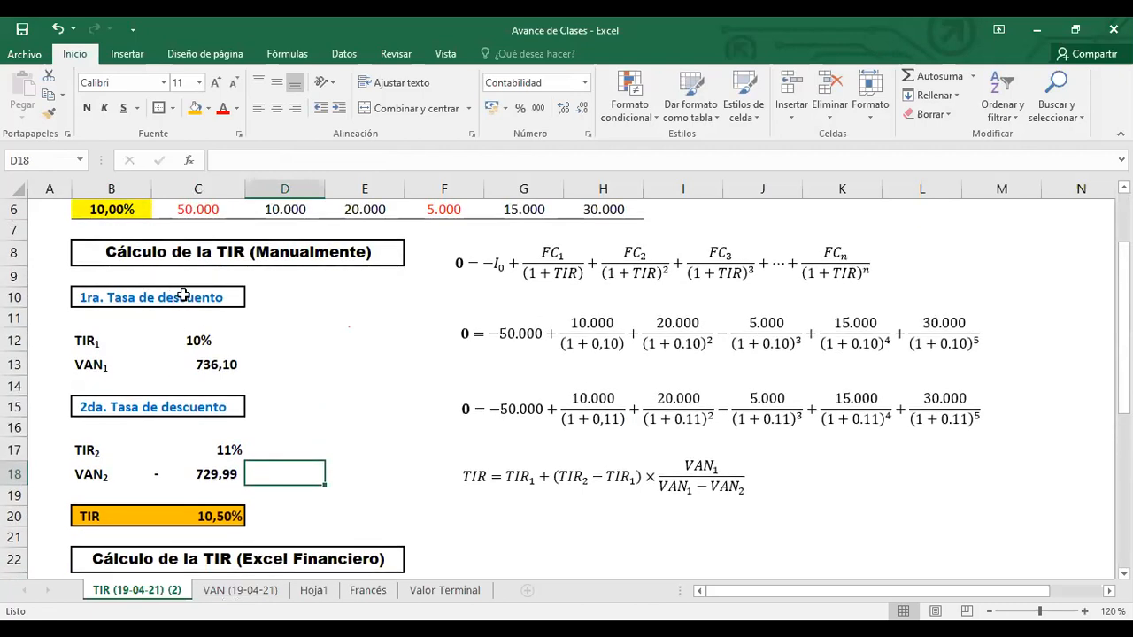
{"action": "scroll", "coordinate": [187, 296], "scroll_direction": "down", "scroll_amount": 2}
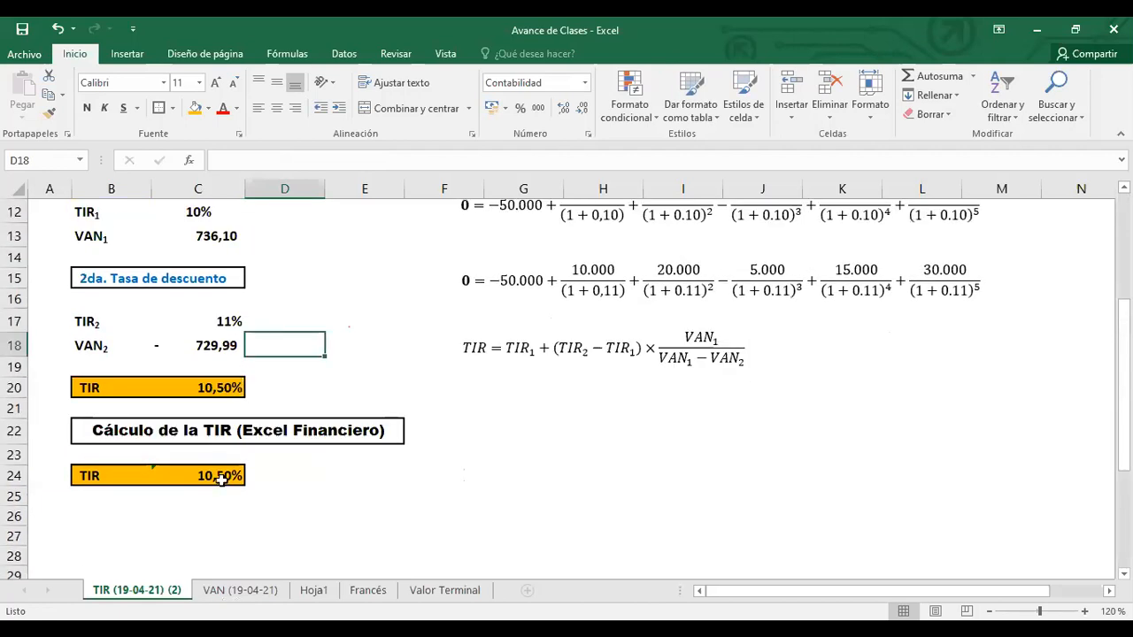
{"action": "left_click", "coordinate": [225, 476]}
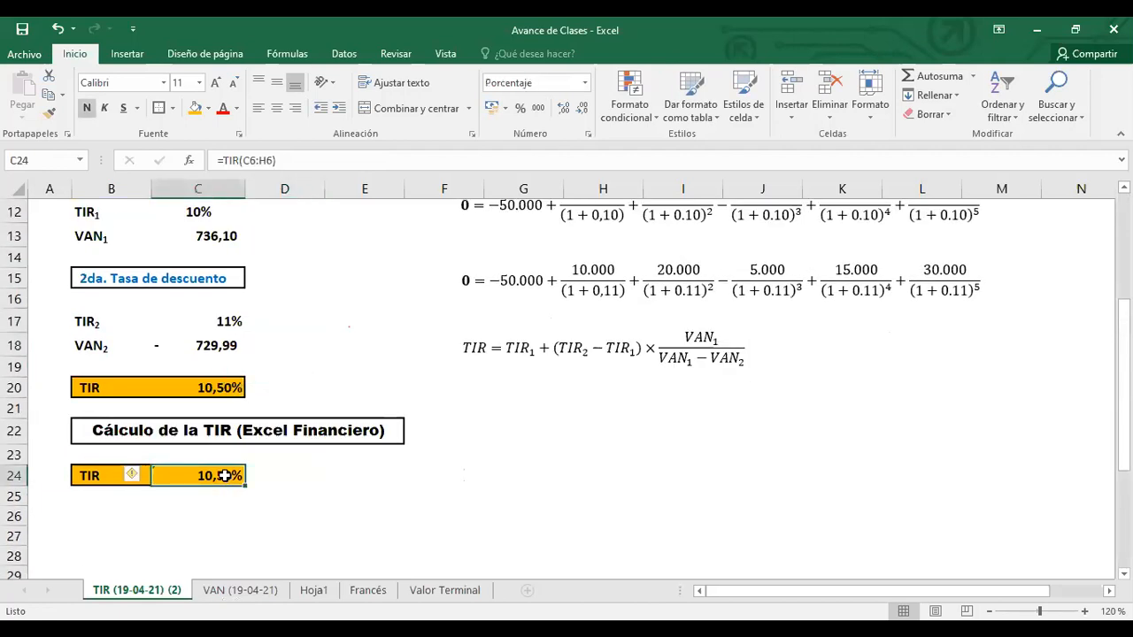
Review the manual TIR procedure in rows 8 to 20 against the single-function calculation in row 24.
{"action": "scroll", "coordinate": [316, 447], "scroll_direction": "up", "scroll_amount": 2}
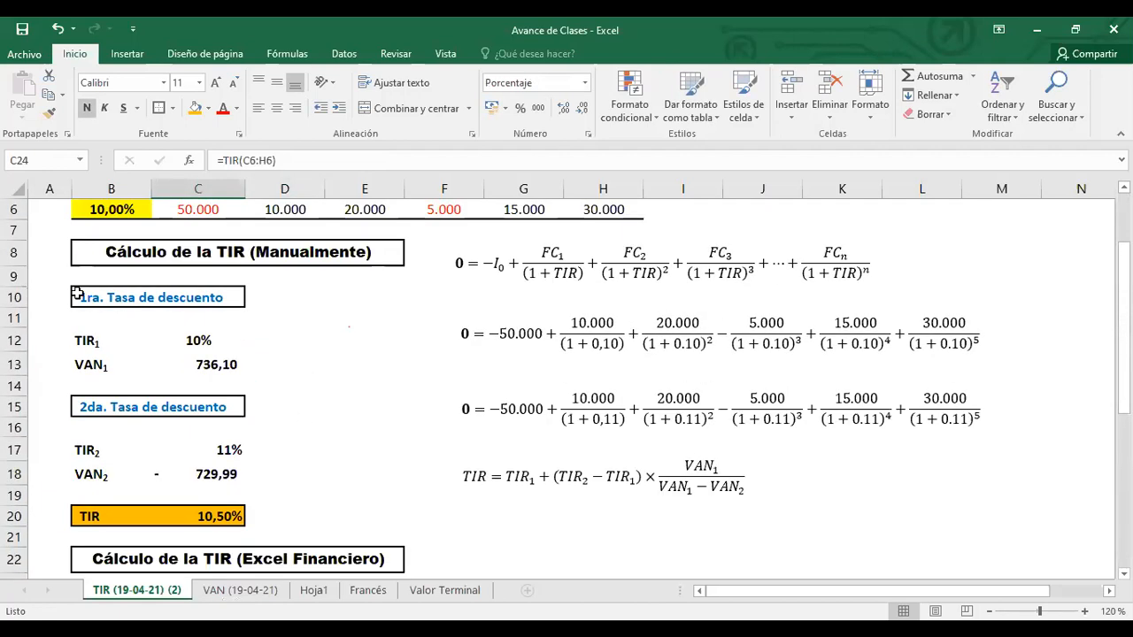
{"action": "left_click", "coordinate": [14, 254]}
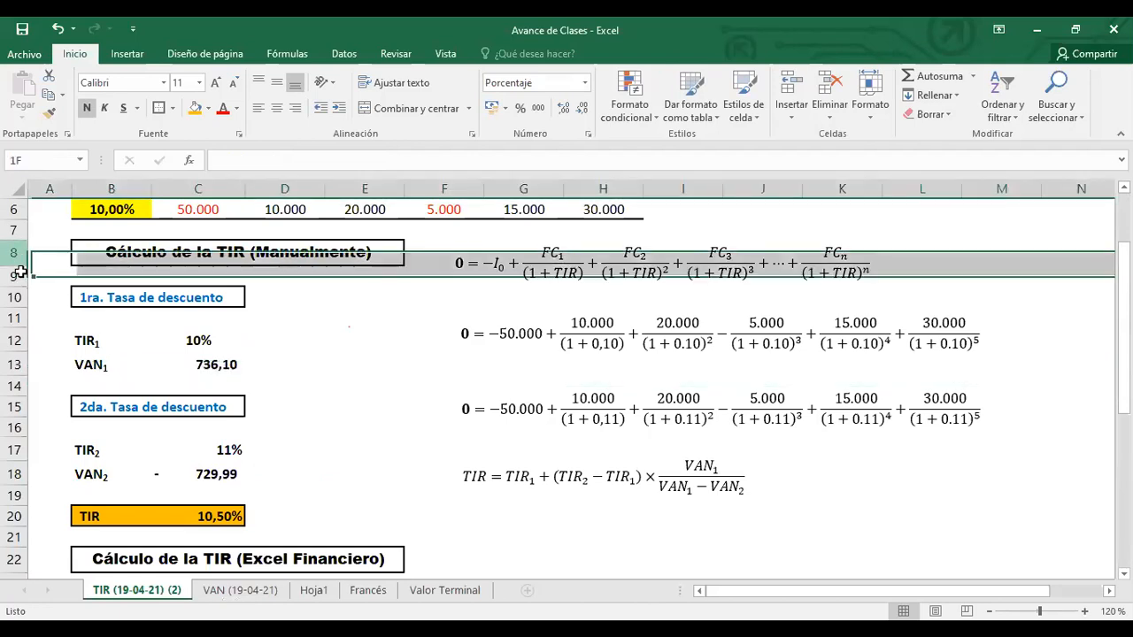
{"action": "left_click", "coordinate": [36, 514], "text": "shift"}
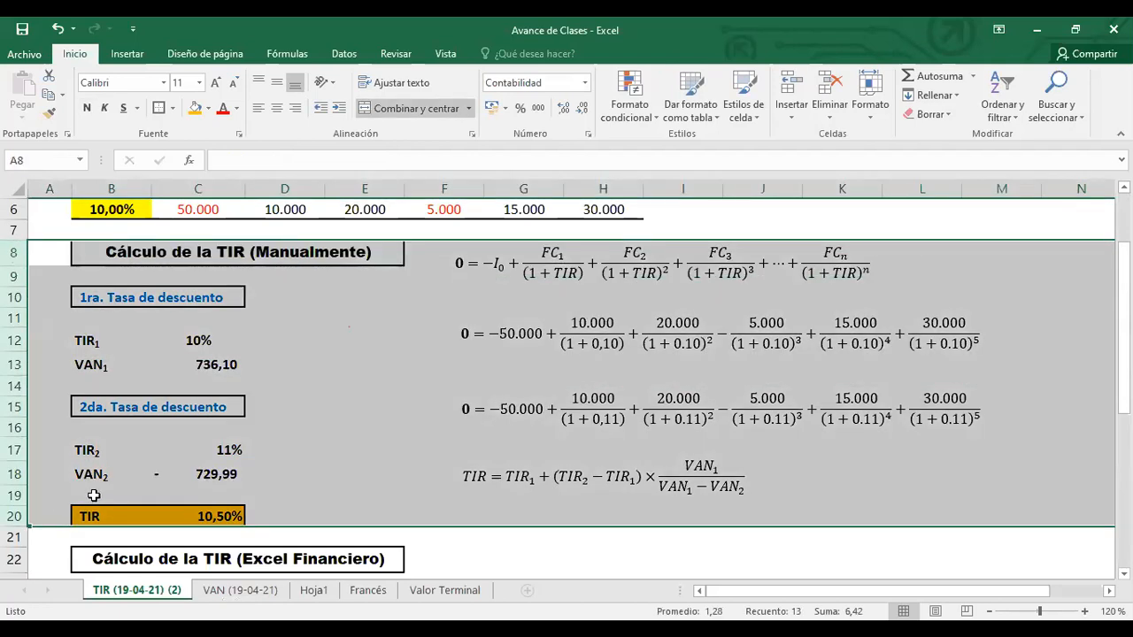
{"action": "scroll", "coordinate": [253, 482], "scroll_direction": "down", "scroll_amount": 2}
{"action": "left_click", "coordinate": [284, 496]}
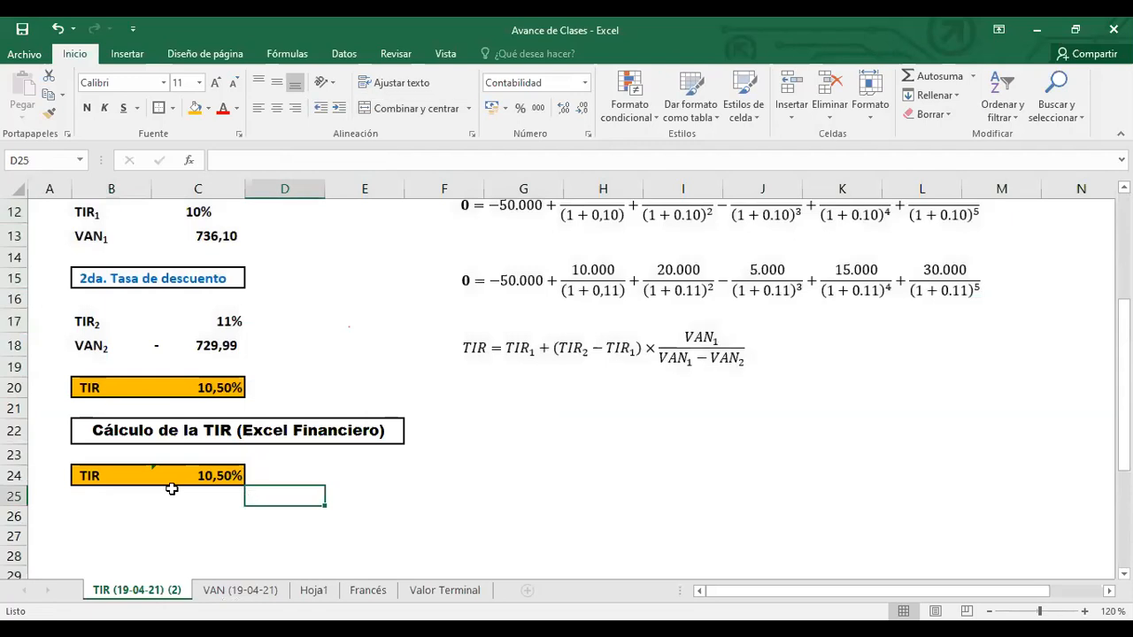
{"action": "left_click", "coordinate": [14, 476]}
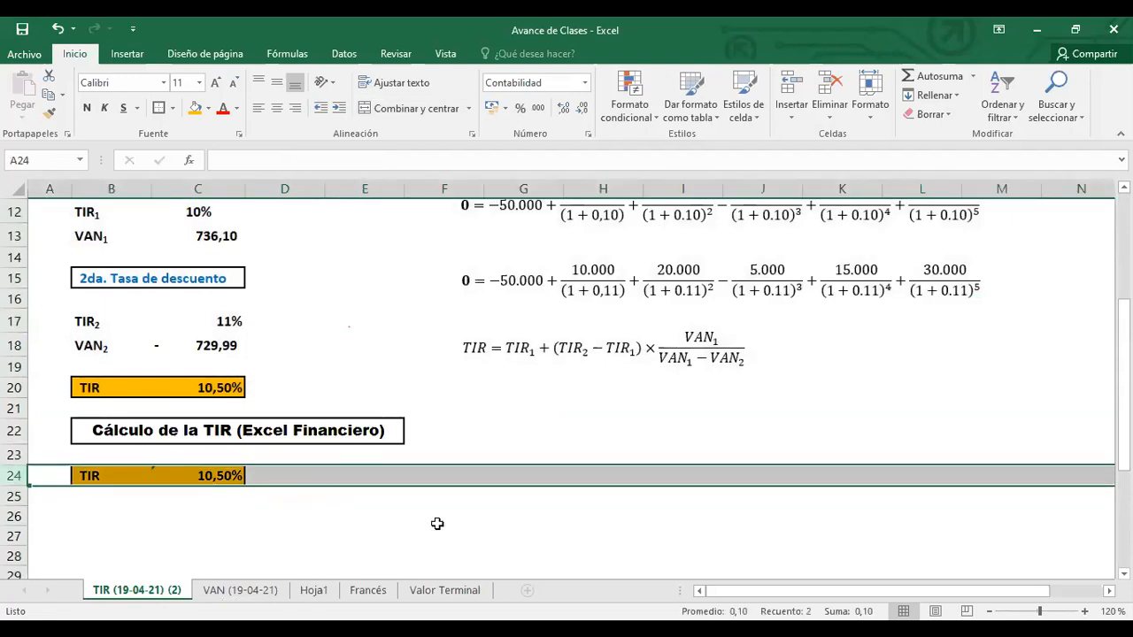
{"action": "left_click", "coordinate": [319, 513]}
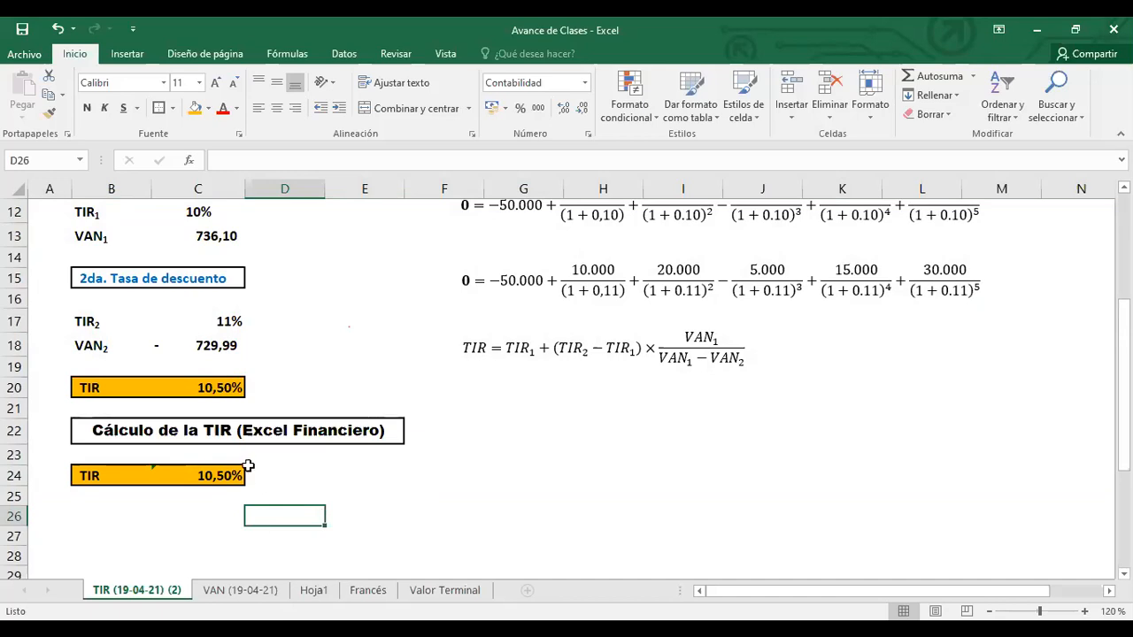
{"action": "scroll", "coordinate": [445, 436], "scroll_direction": "up", "scroll_amount": 1}
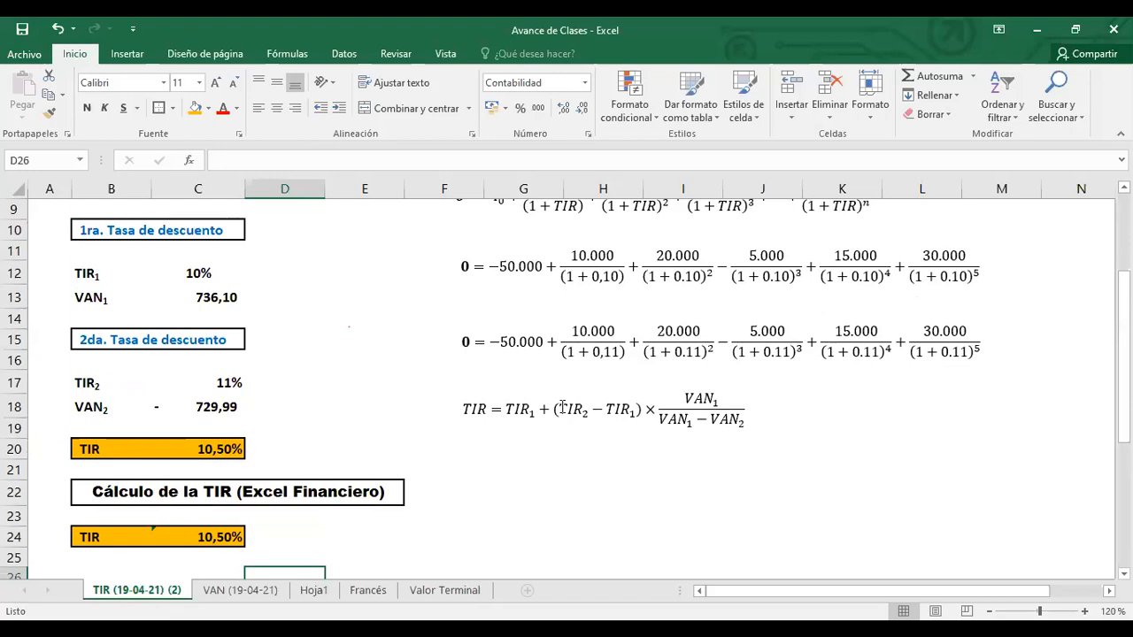
Duplicate the TIR interpolation equation and place the copy directly below the original, around rows 20 and 21.
{"action": "left_click_drag", "start_coordinate": [467, 408], "coordinate": [693, 422]}
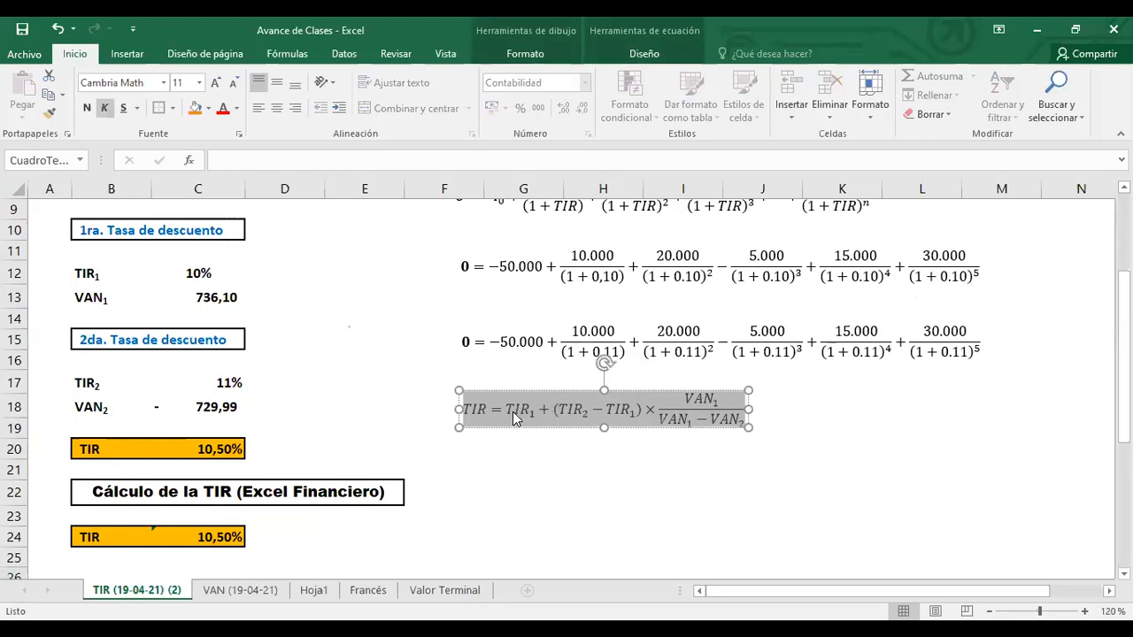
{"action": "left_click", "coordinate": [607, 492]}
{"action": "left_click", "coordinate": [589, 418]}
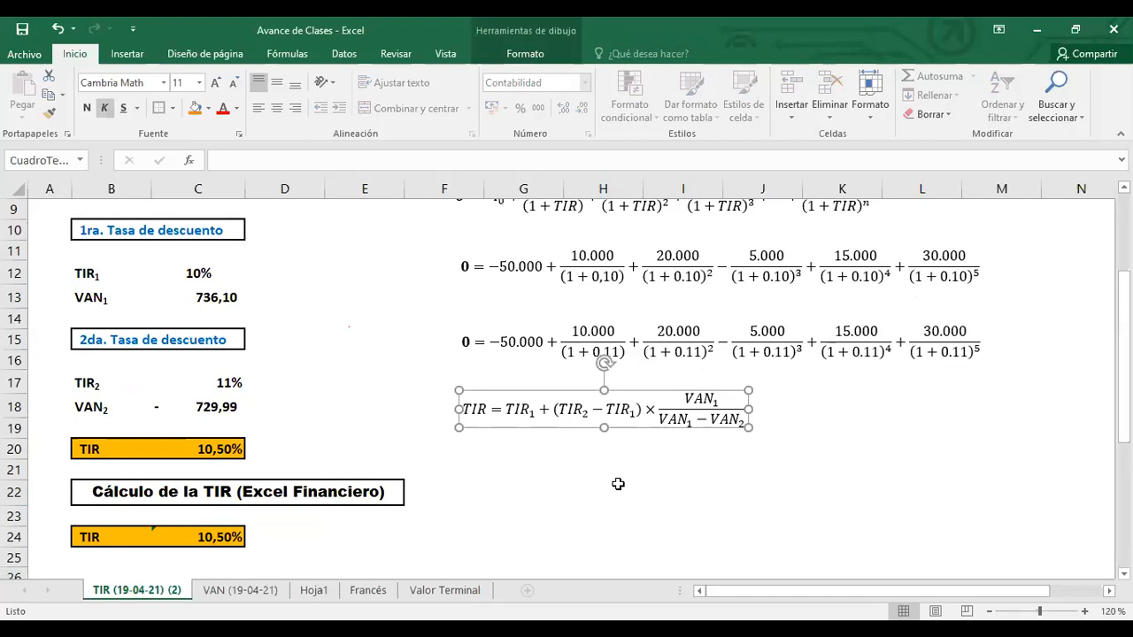
{"action": "left_click", "coordinate": [599, 485]}
{"action": "key", "text": "ctrl+v"}
{"action": "left_click_drag", "start_coordinate": [599, 485], "coordinate": [522, 462]}
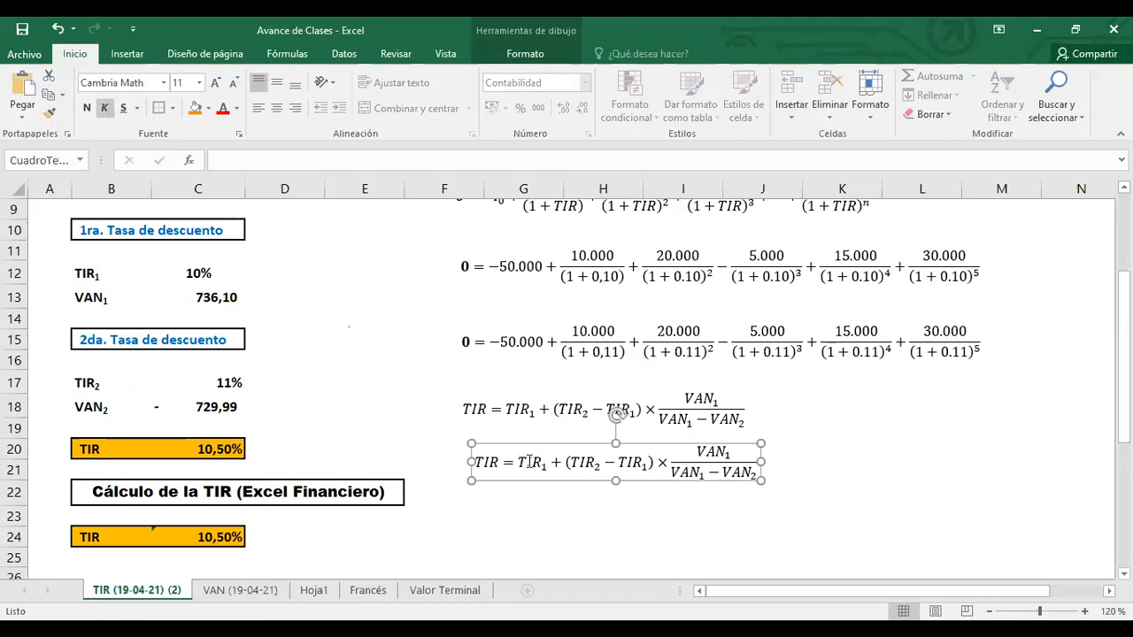
Replace the first TIR₁ term in the copied equation with 0,10.
{"action": "double_click", "coordinate": [529, 462]}
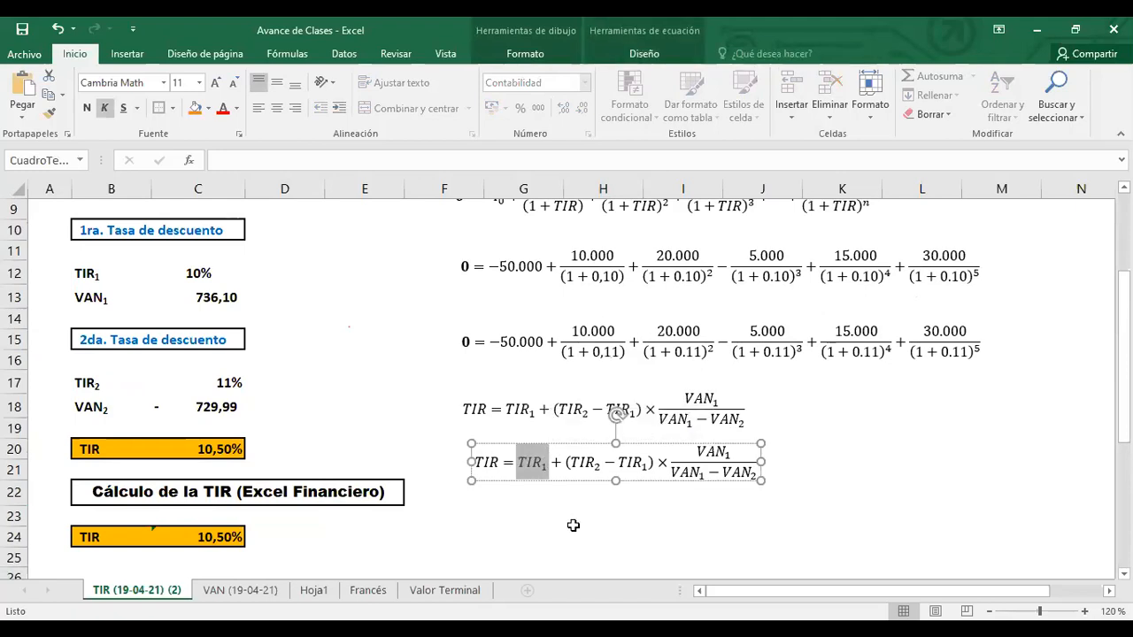
{"action": "type", "text": "736"}
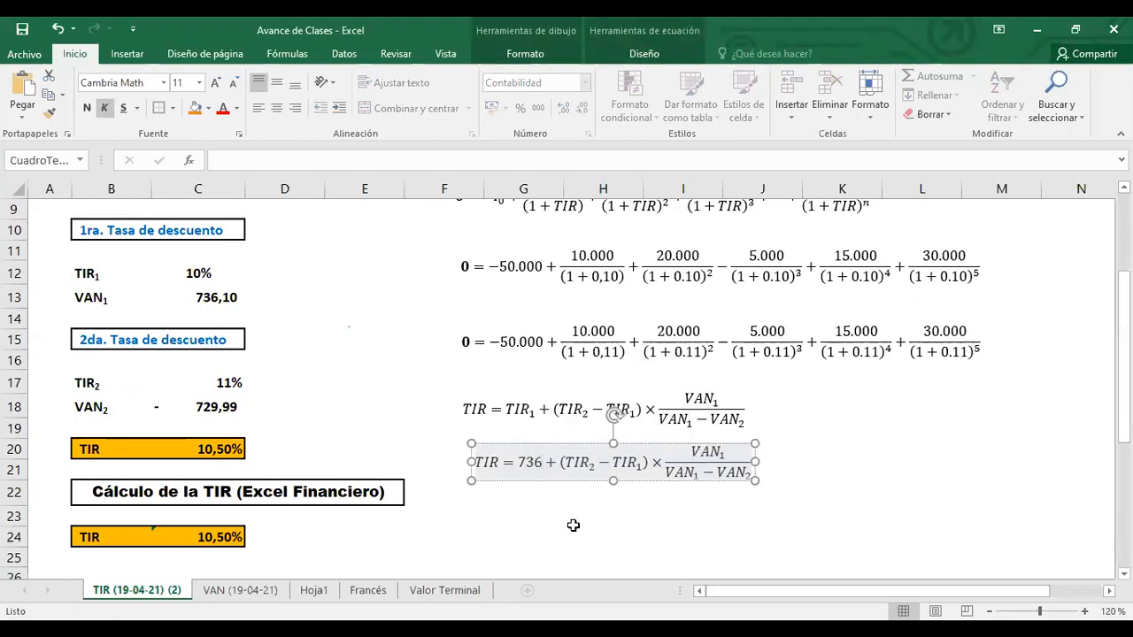
{"action": "type", "text": ",10"}
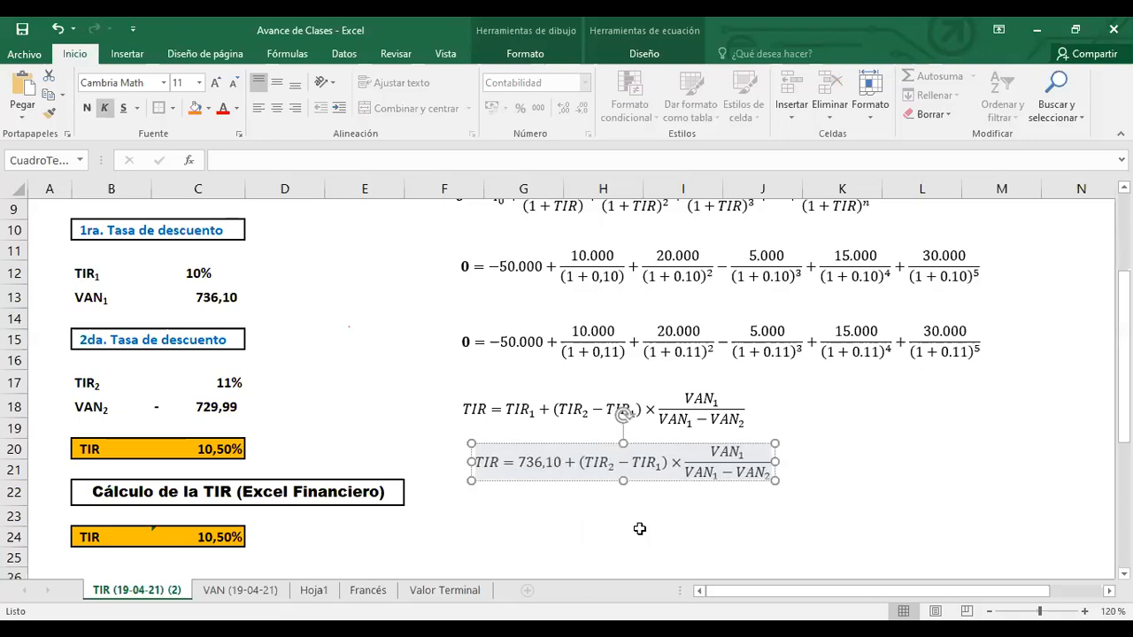
{"action": "left_click_drag", "start_coordinate": [616, 465], "coordinate": [589, 470]}
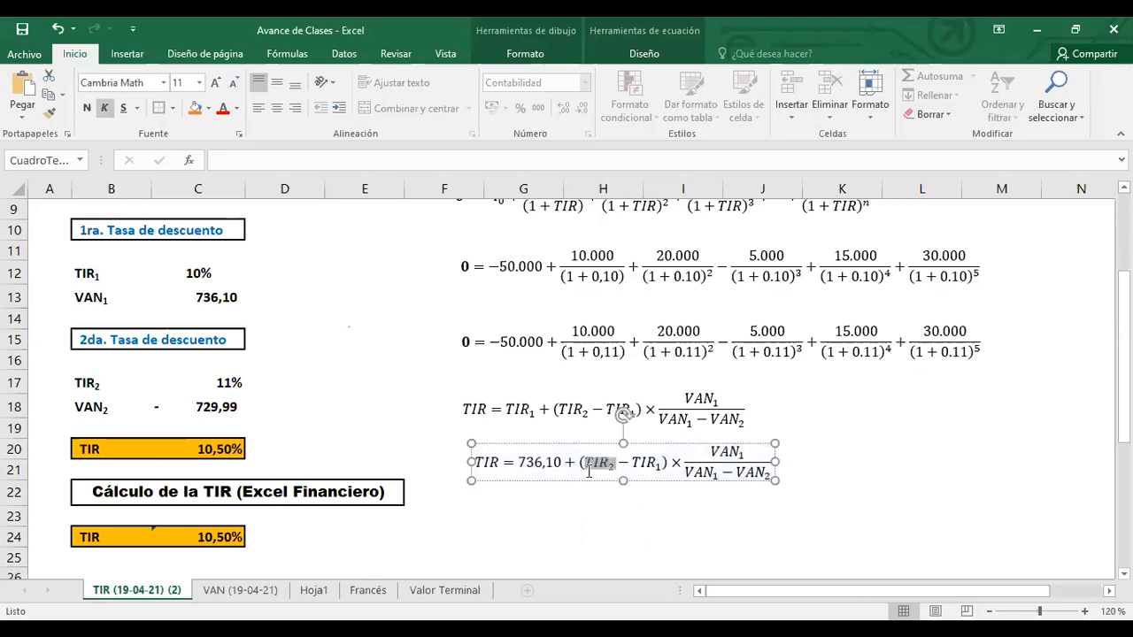
{"action": "left_click_drag", "start_coordinate": [520, 463], "coordinate": [563, 462]}
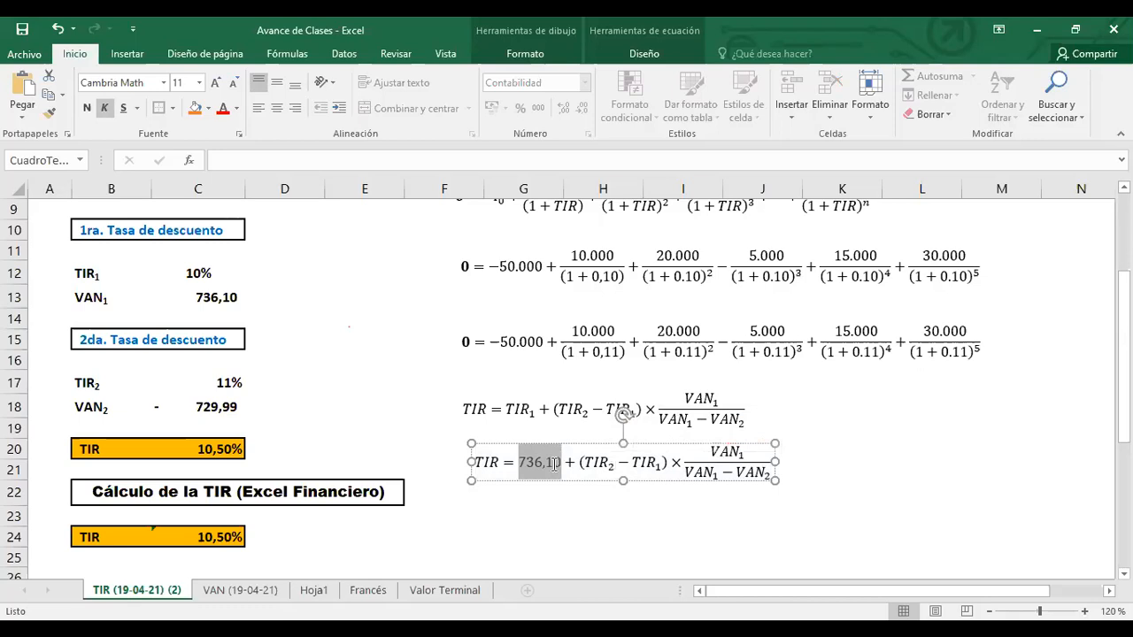
{"action": "type", "text": "10"}
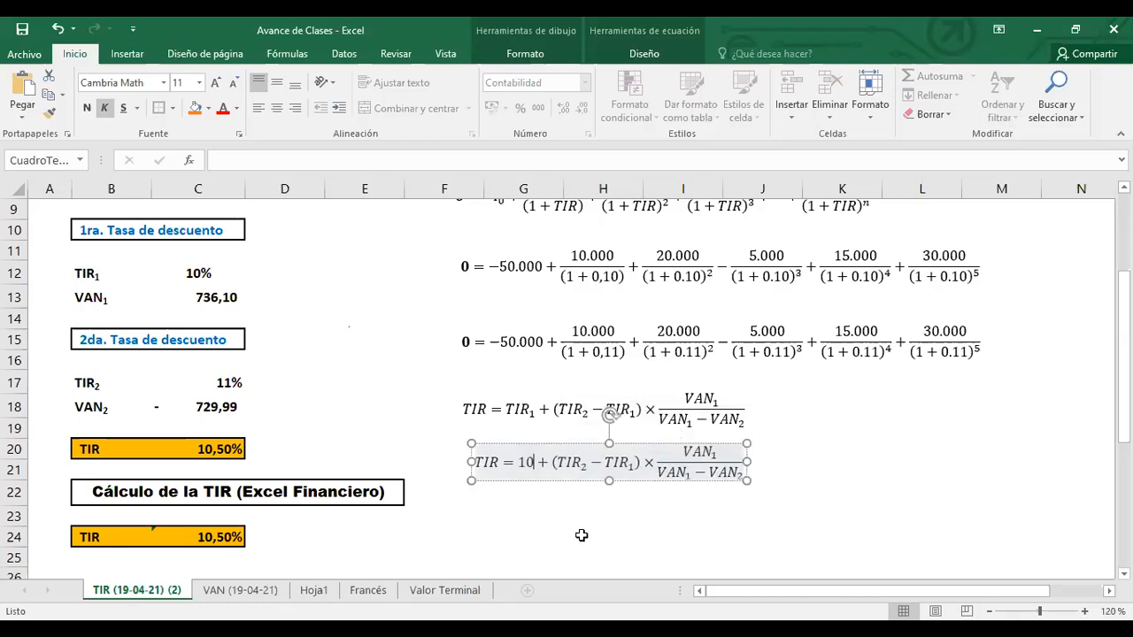
{"action": "type", "text": "%"}
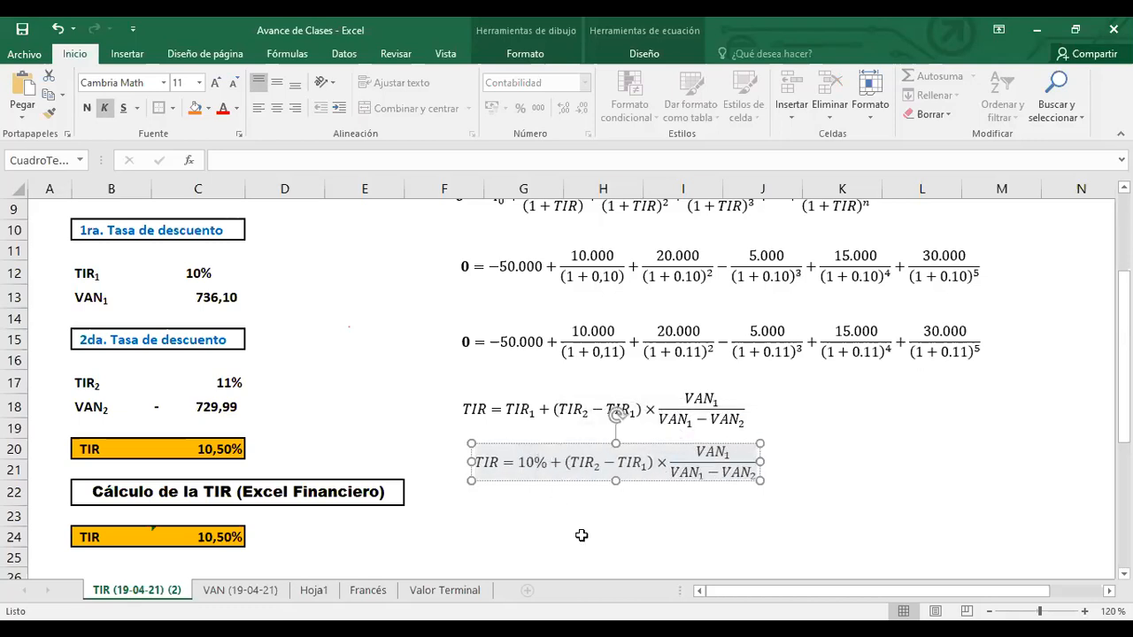
{"action": "key", "text": "BackSpace"}
{"action": "key", "text": "BackSpace"}
{"action": "key", "text": "BackSpace"}
{"action": "type", "text": "0,10"}
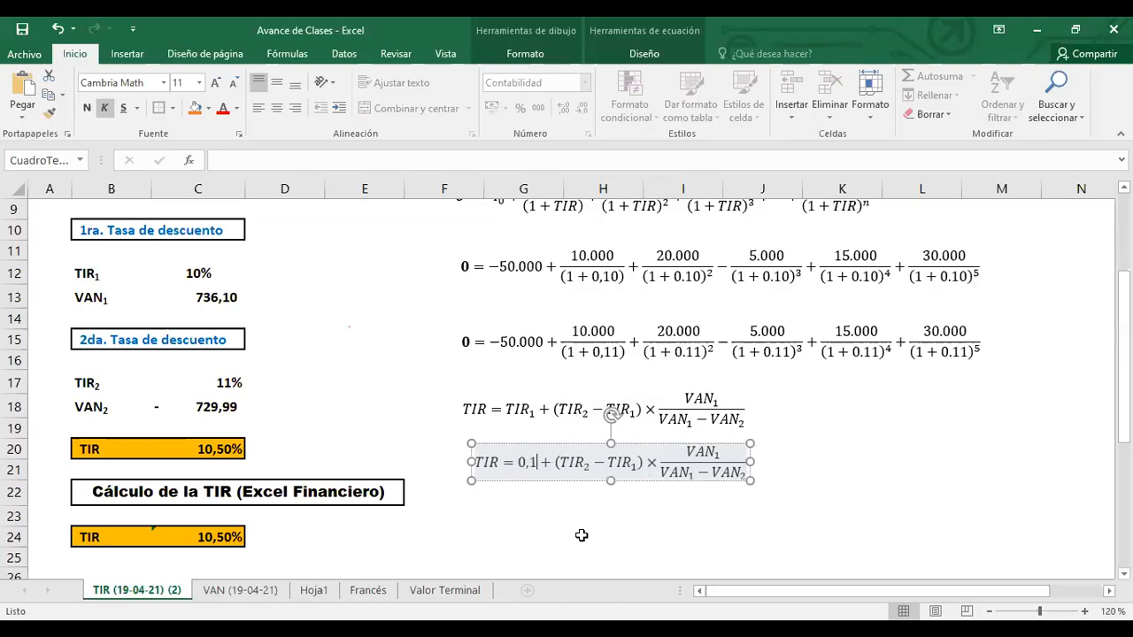
Substitute 0,11 for TIR₂ and 0,10 for TIR₁ inside the parentheses of the copied equation.
{"action": "double_click", "coordinate": [586, 460]}
{"action": "type", "text": "0,11"}
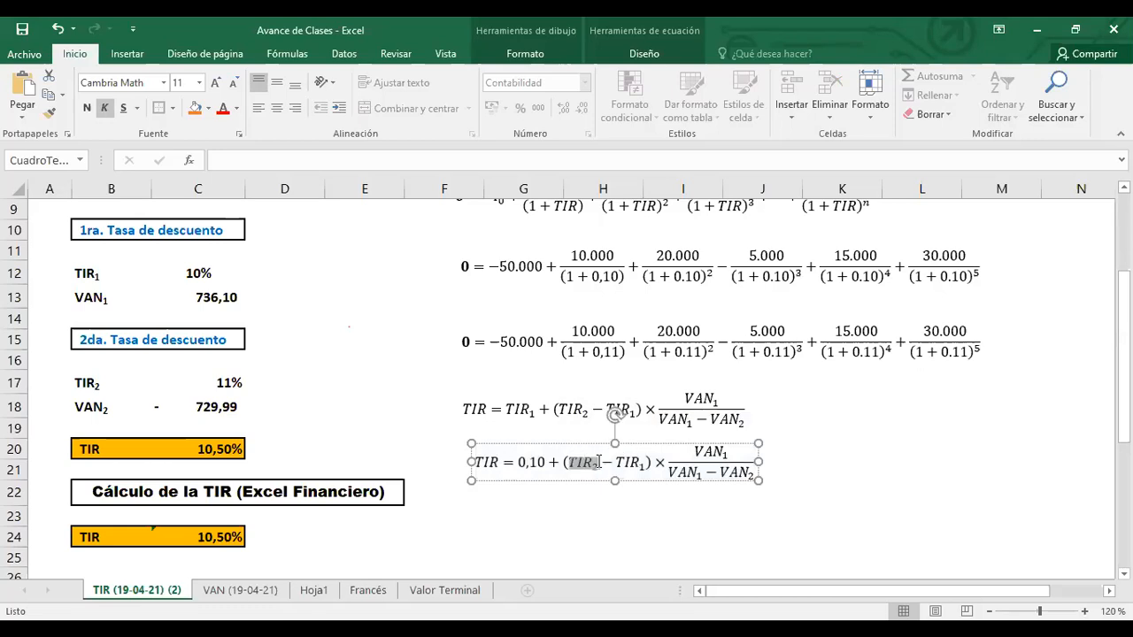
{"action": "left_click_drag", "start_coordinate": [613, 462], "coordinate": [646, 462]}
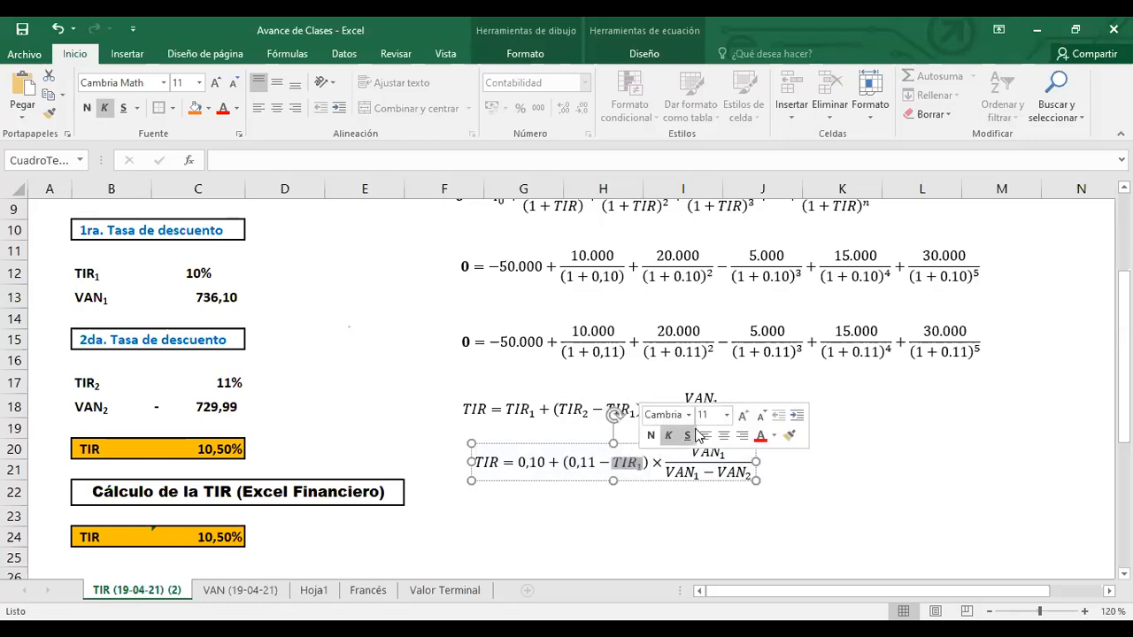
{"action": "type", "text": "0,10"}
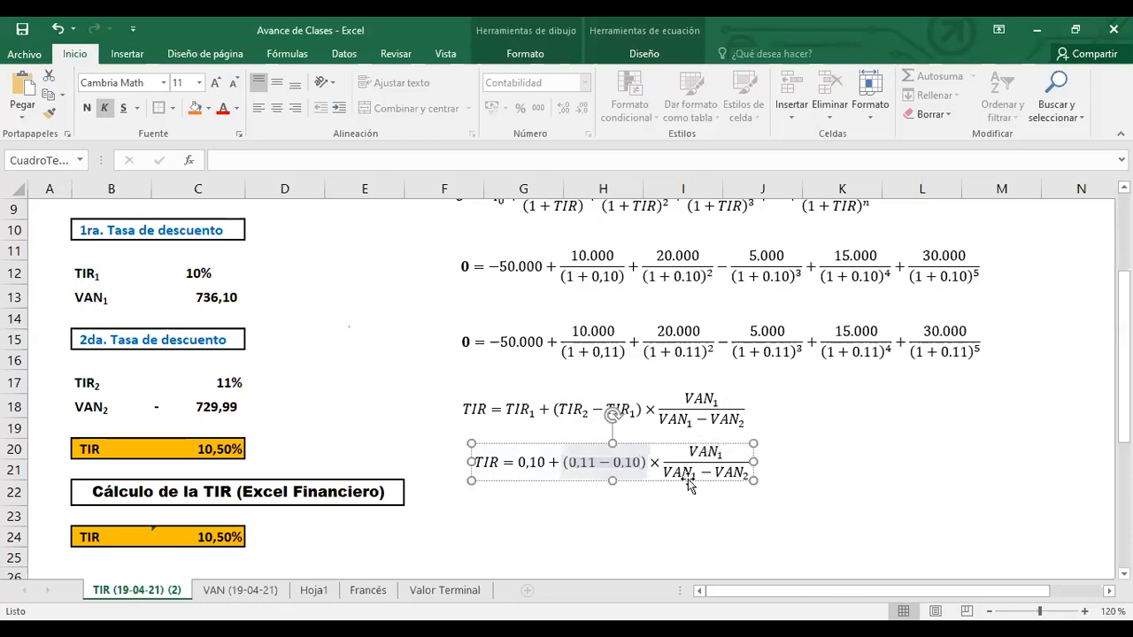
Try to substitute 736,10 for VAN₁ in the numerator and start replacing VAN₁ in the denominator of the copied equation.
{"action": "left_click_drag", "start_coordinate": [689, 452], "coordinate": [724, 452]}
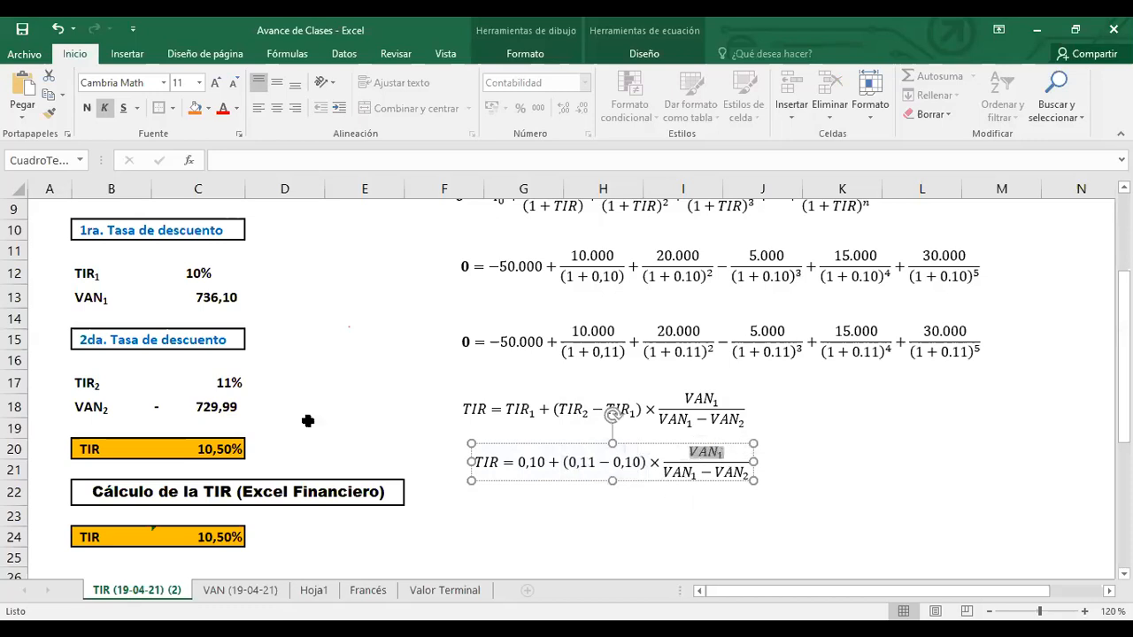
{"action": "type", "text": "736.10"}
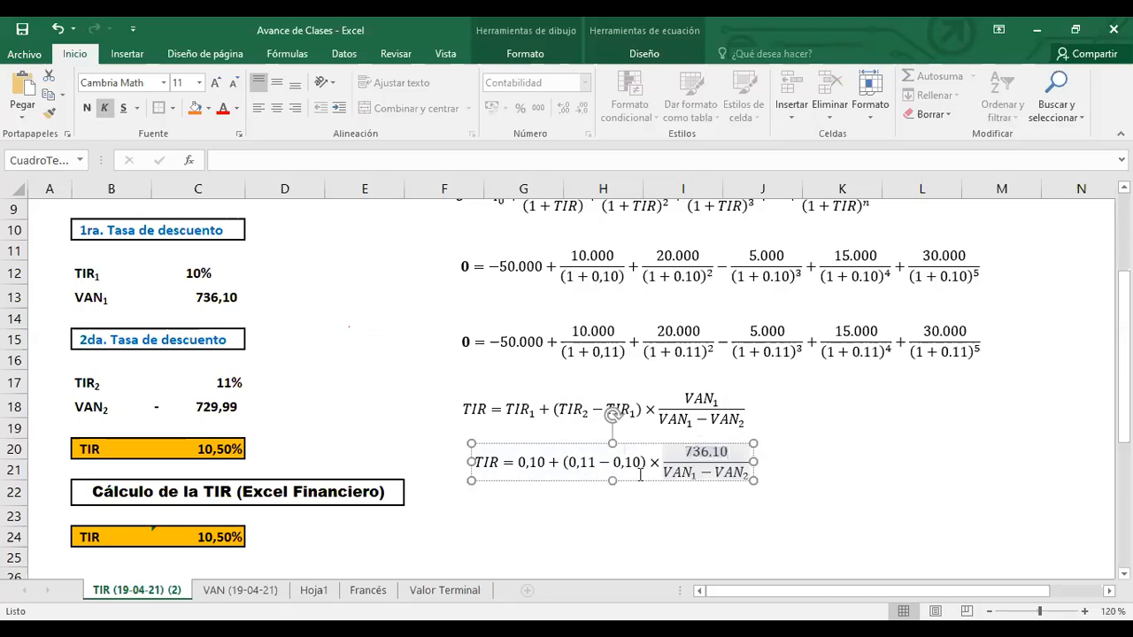
{"action": "left_click_drag", "start_coordinate": [667, 471], "coordinate": [694, 473]}
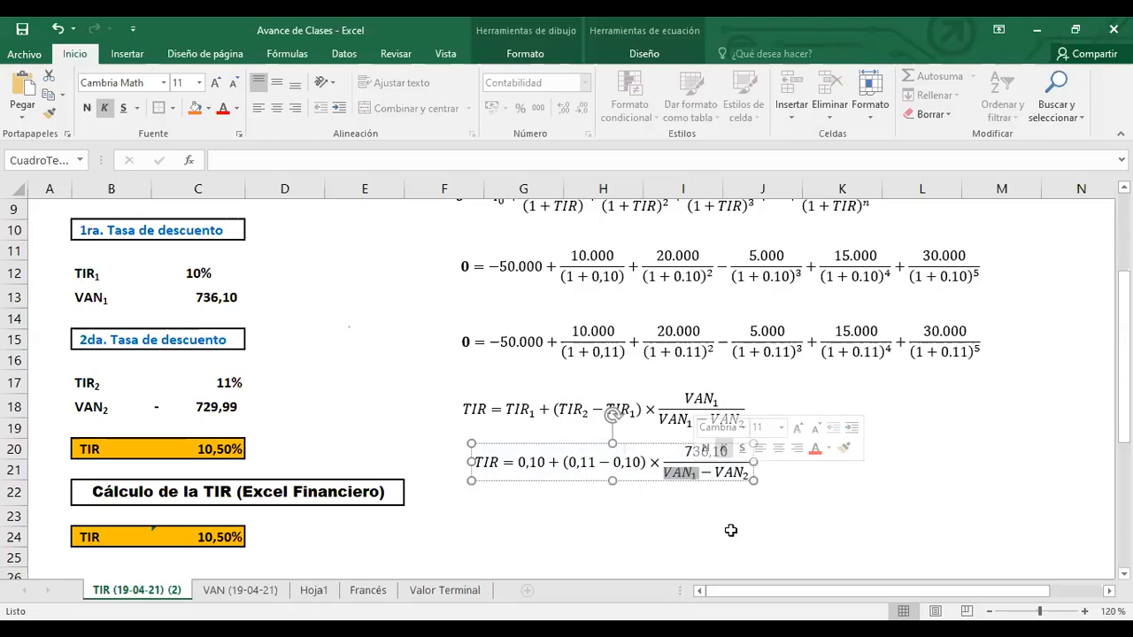
{"action": "type", "text": "7"}
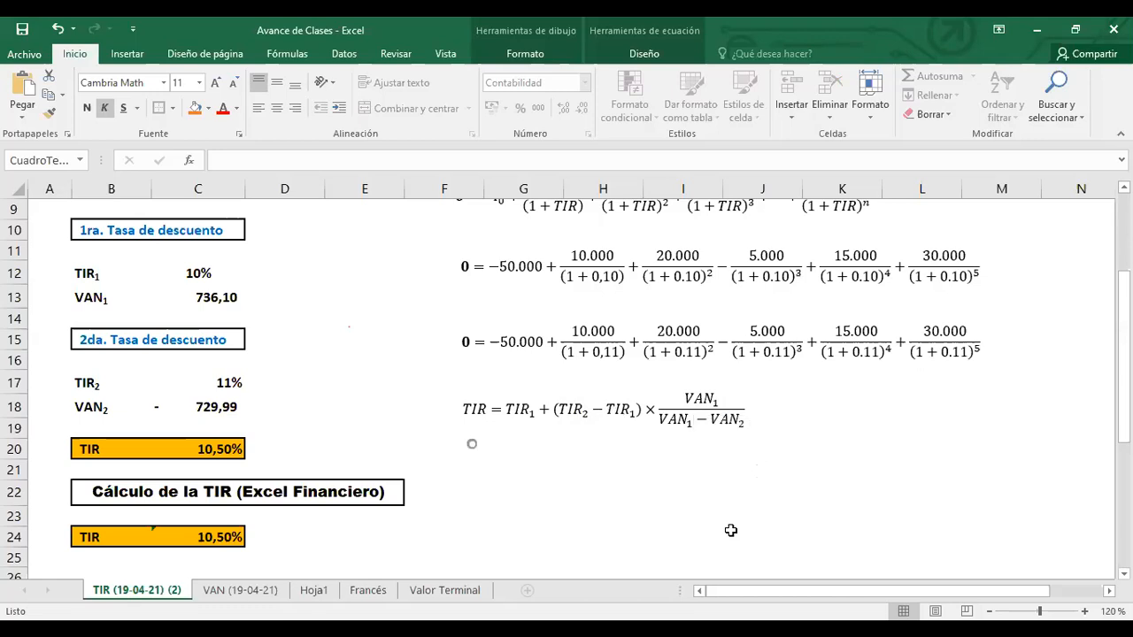
{"action": "left_click_drag", "start_coordinate": [659, 419], "coordinate": [687, 419]}
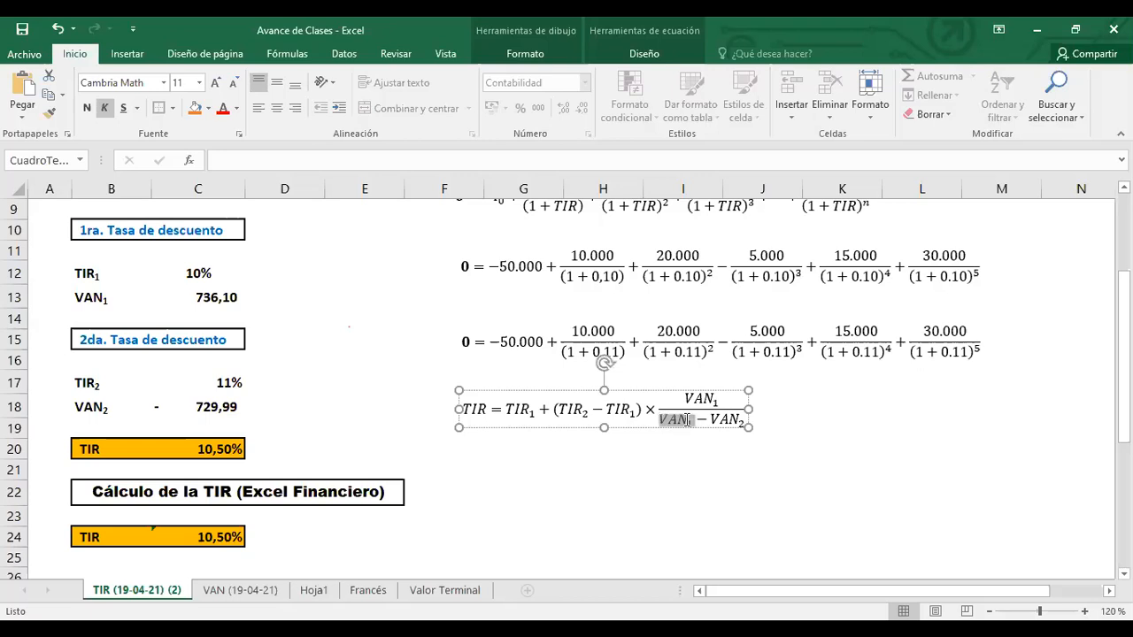
{"action": "left_click", "coordinate": [655, 509]}
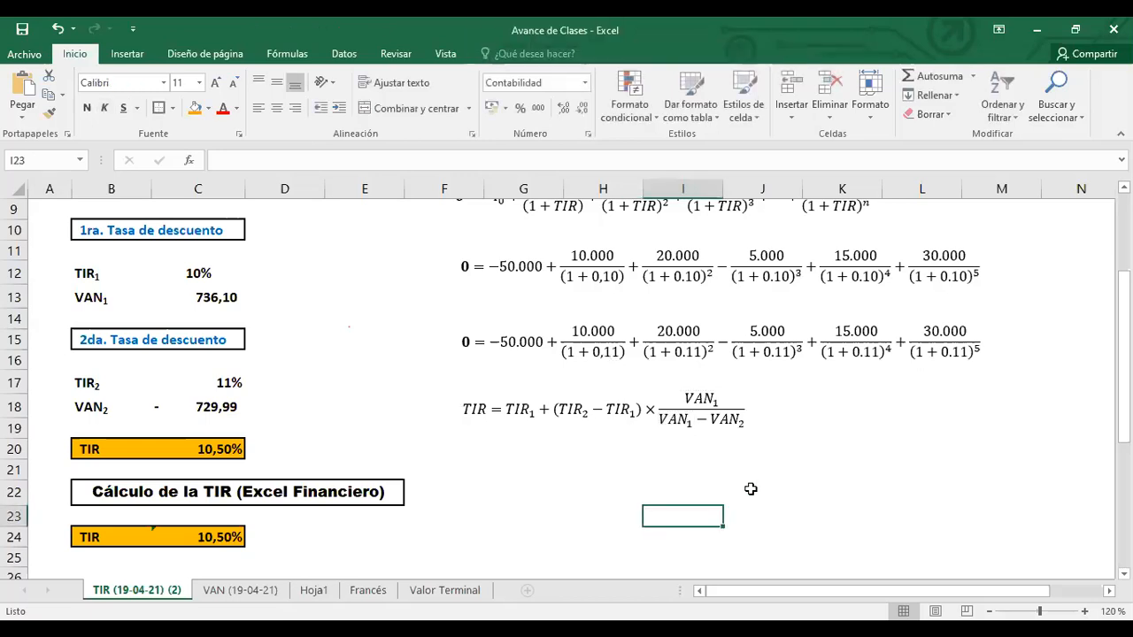
Undo the substitutions in the copied equation and the pasting of that copy.
{"action": "scroll", "coordinate": [752, 485], "scroll_direction": "down", "scroll_amount": 4}
{"action": "key", "text": "ctrl+z"}
{"action": "scroll", "coordinate": [758, 479], "scroll_direction": "up", "scroll_amount": 3}
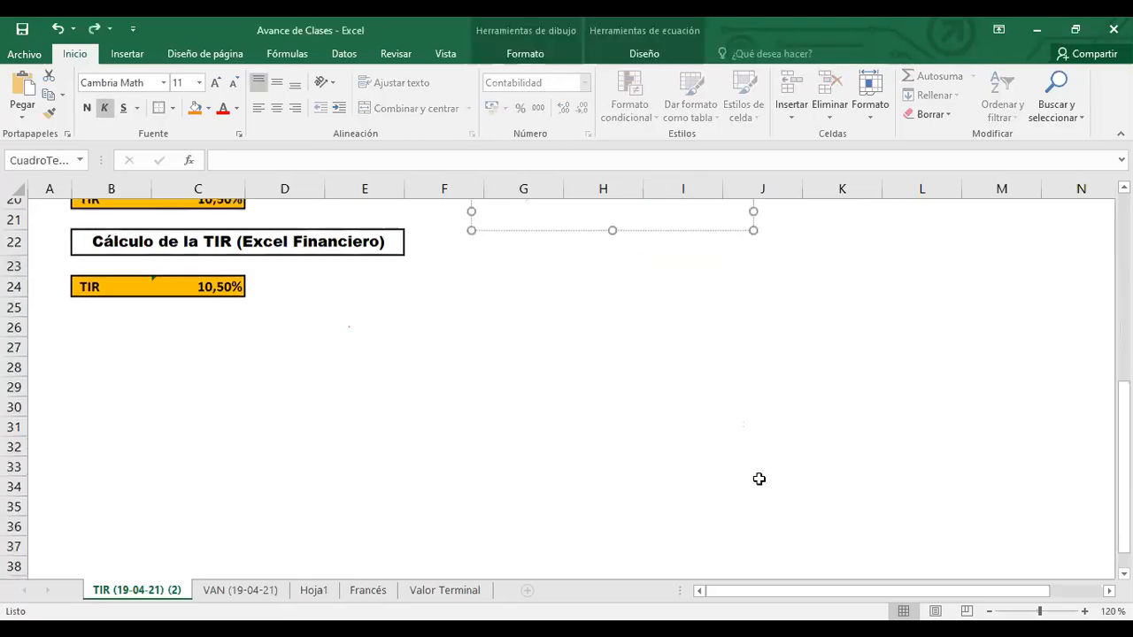
{"action": "left_click", "coordinate": [716, 475]}
{"action": "left_click", "coordinate": [819, 416]}
{"action": "key", "text": "ctrl+z"}
{"action": "key", "text": "ctrl+z"}
{"action": "key", "text": "ctrl+z"}
{"action": "key", "text": "ctrl+z"}
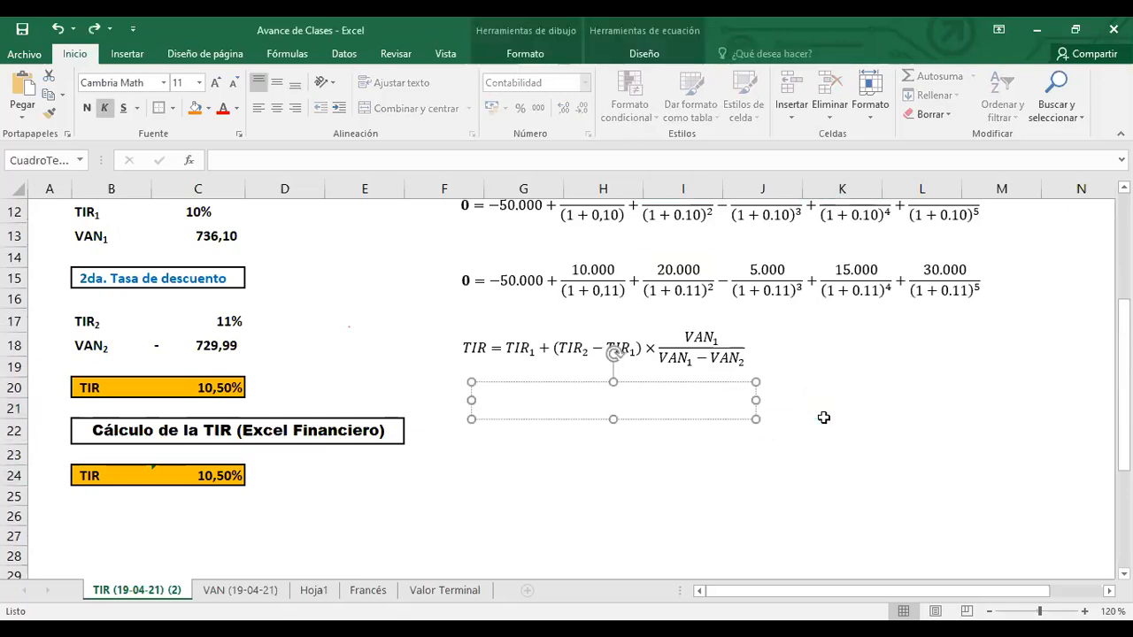
{"action": "key", "text": "ctrl+z"}
{"action": "key", "text": "ctrl+z"}
{"action": "key", "text": "ctrl+z"}
{"action": "key", "text": "ctrl+z"}
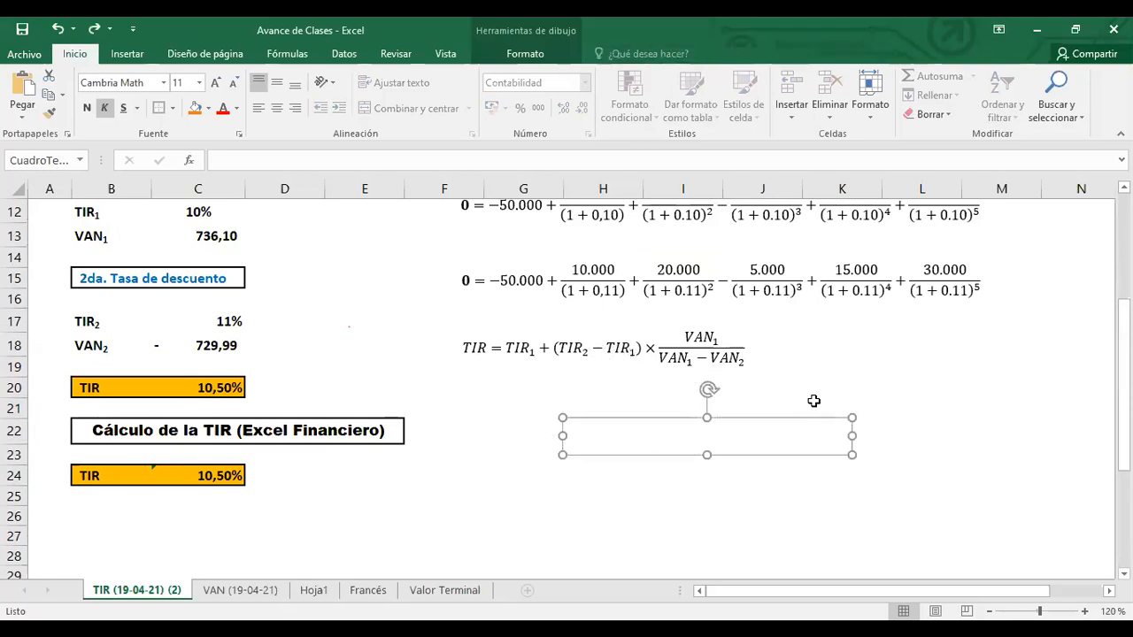
{"action": "key", "text": "ctrl+z"}
Copy the TIR interpolation equation again and position the duplicate directly below the original.
{"action": "left_click", "coordinate": [532, 335]}
{"action": "key", "text": "Escape"}
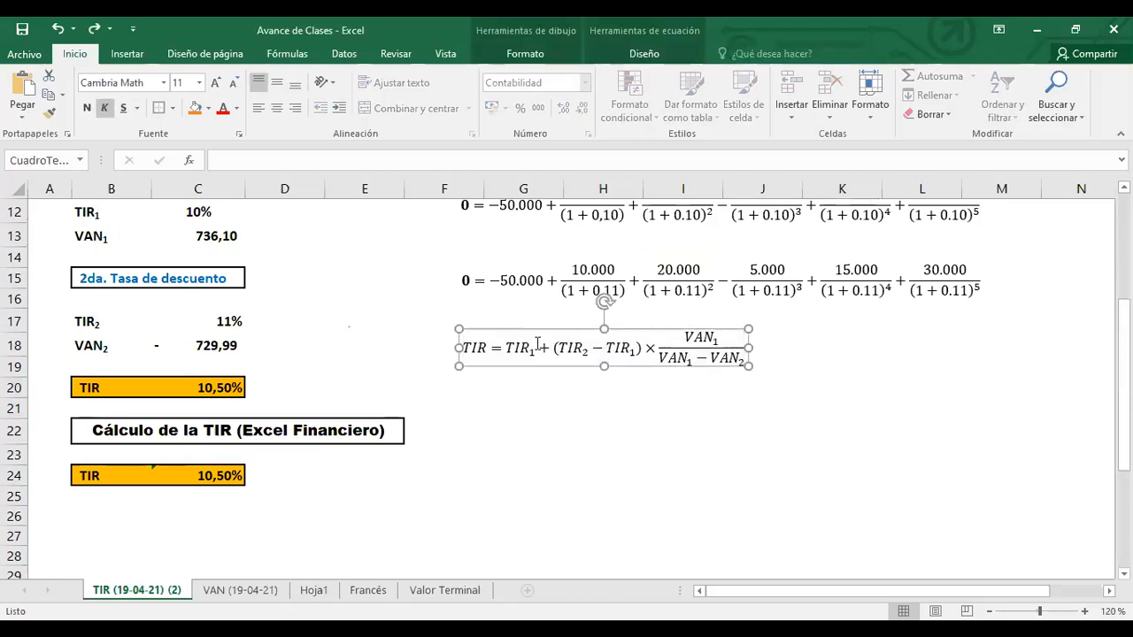
{"action": "left_click", "coordinate": [557, 456]}
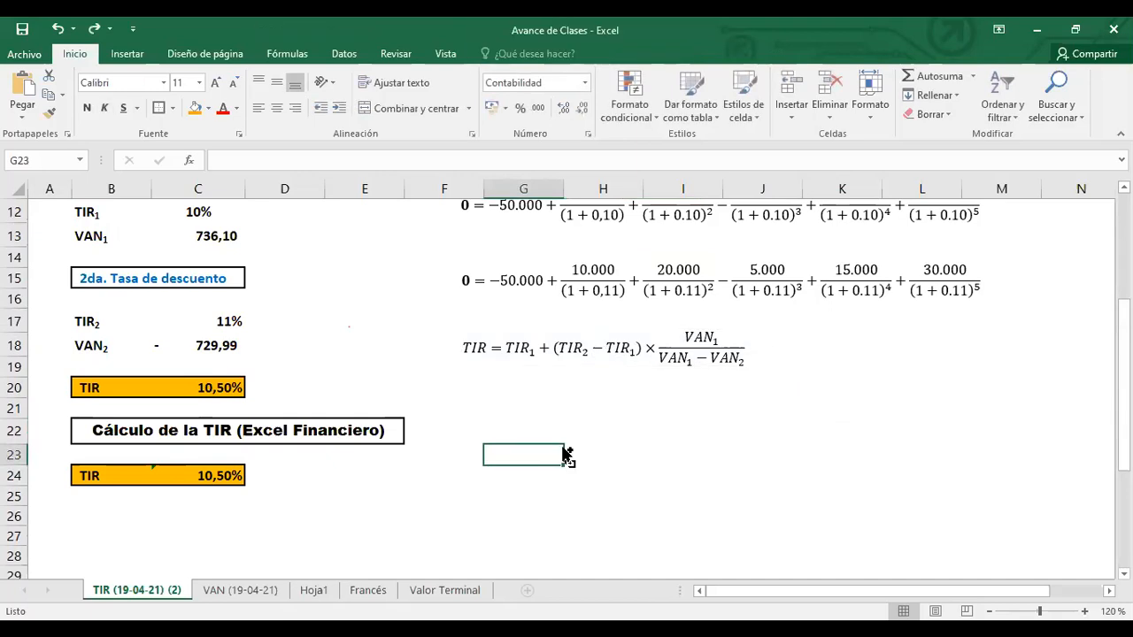
{"action": "key", "text": "ctrl+v"}
{"action": "left_click_drag", "start_coordinate": [578, 440], "coordinate": [561, 386]}
Substitute the rates in the new equation copy so its first part reads TIR = 0,10 + (0,11 − 0,10).
{"action": "double_click", "coordinate": [528, 397]}
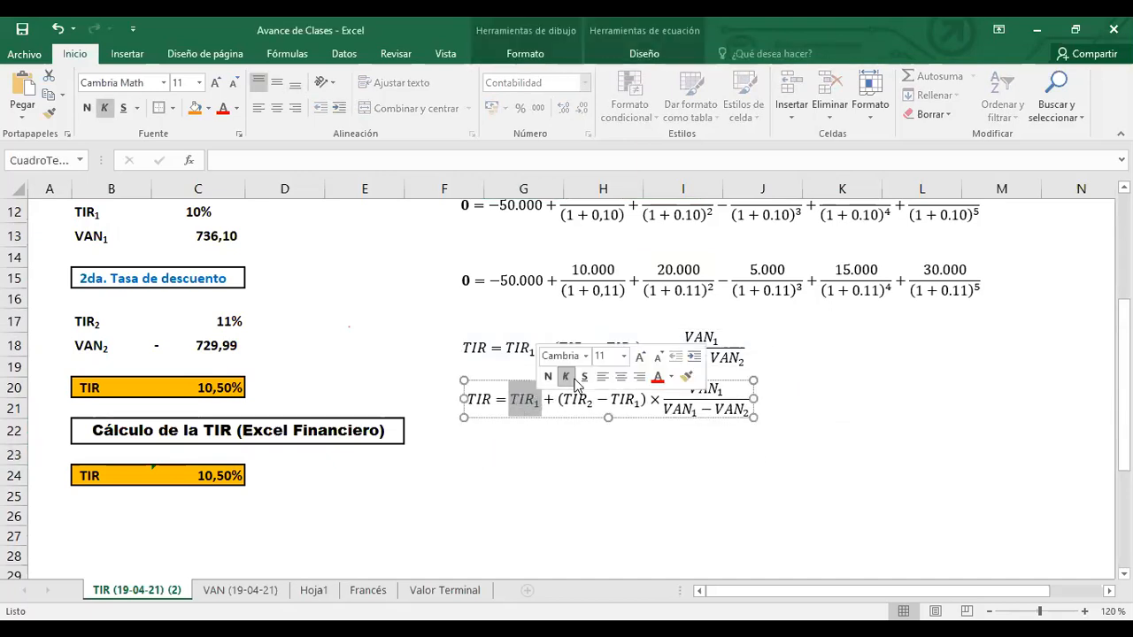
{"action": "type", "text": "0,10 + (TI"}
{"action": "double_click", "coordinate": [575, 399]}
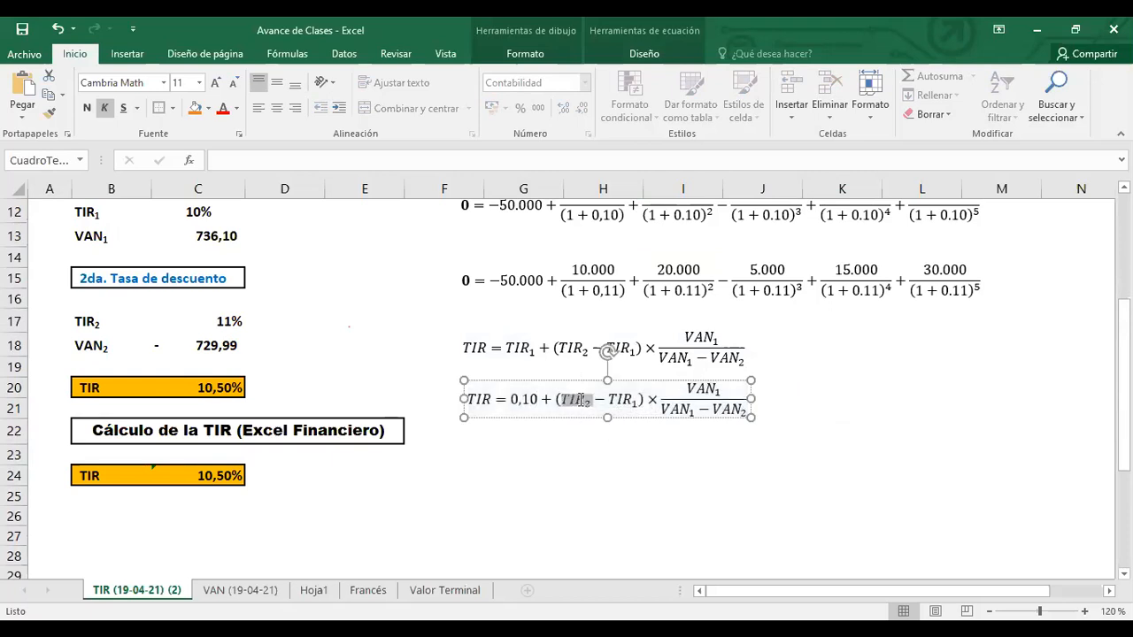
{"action": "type", "text": "0,11"}
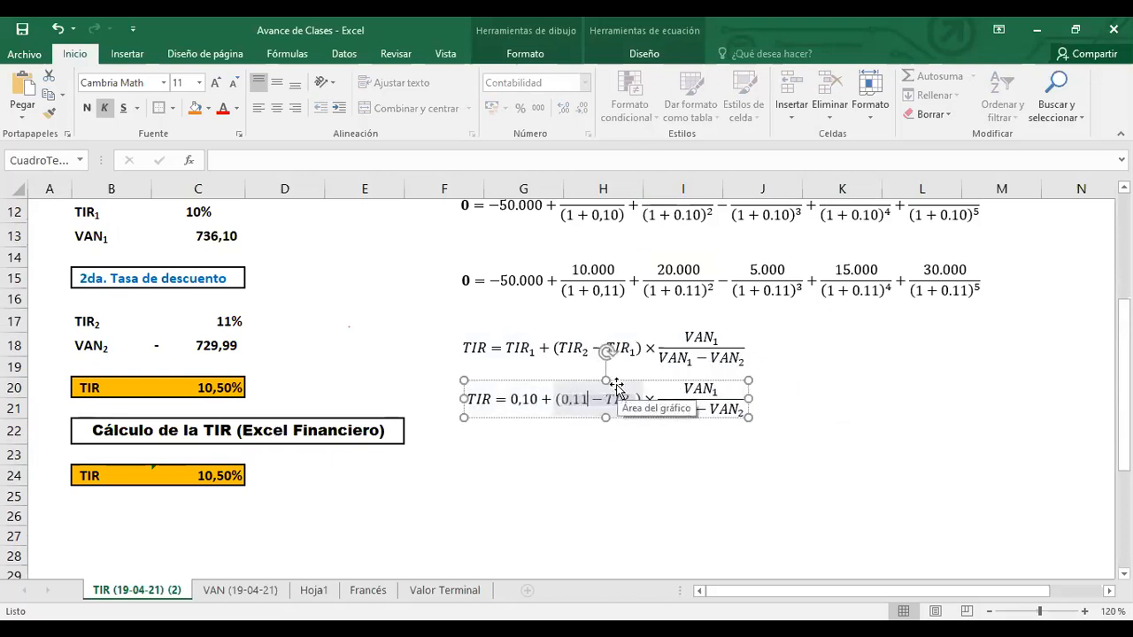
{"action": "double_click", "coordinate": [619, 399]}
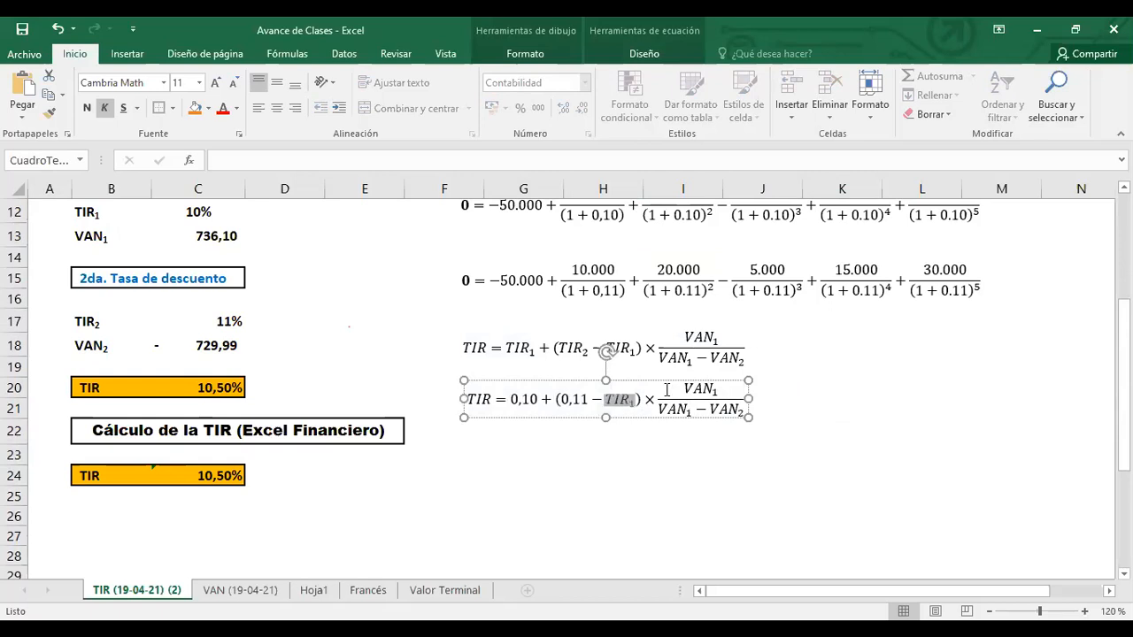
{"action": "type", "text": "0,10"}
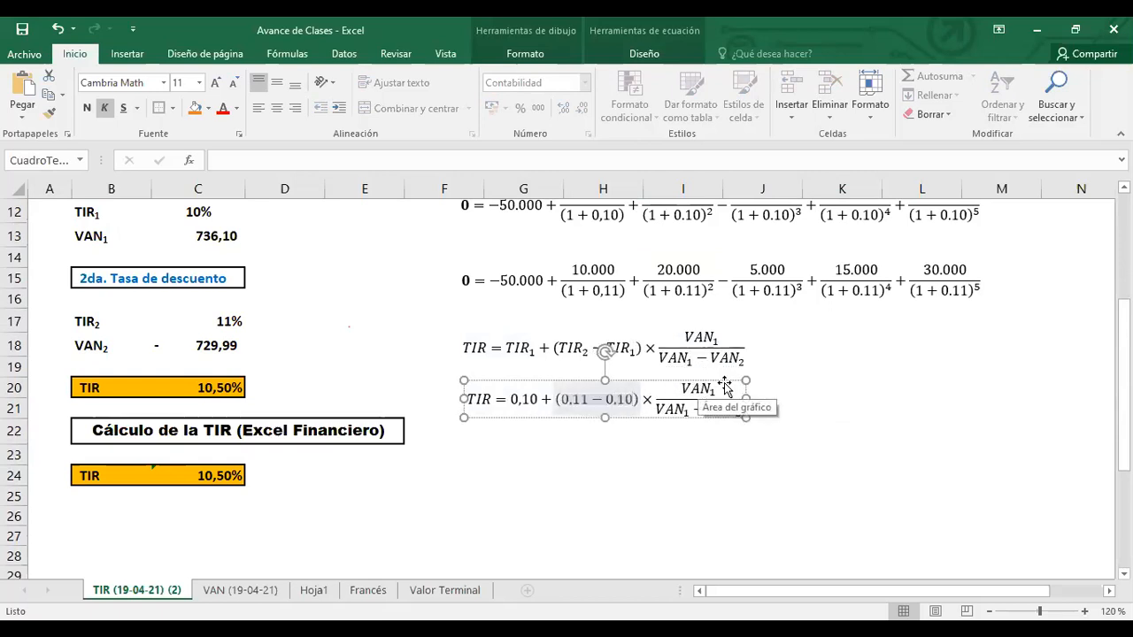
Replace VAN₁ in the copy's numerator with 736,10 and try to replace VAN₁ in its denominator.
{"action": "double_click", "coordinate": [718, 388]}
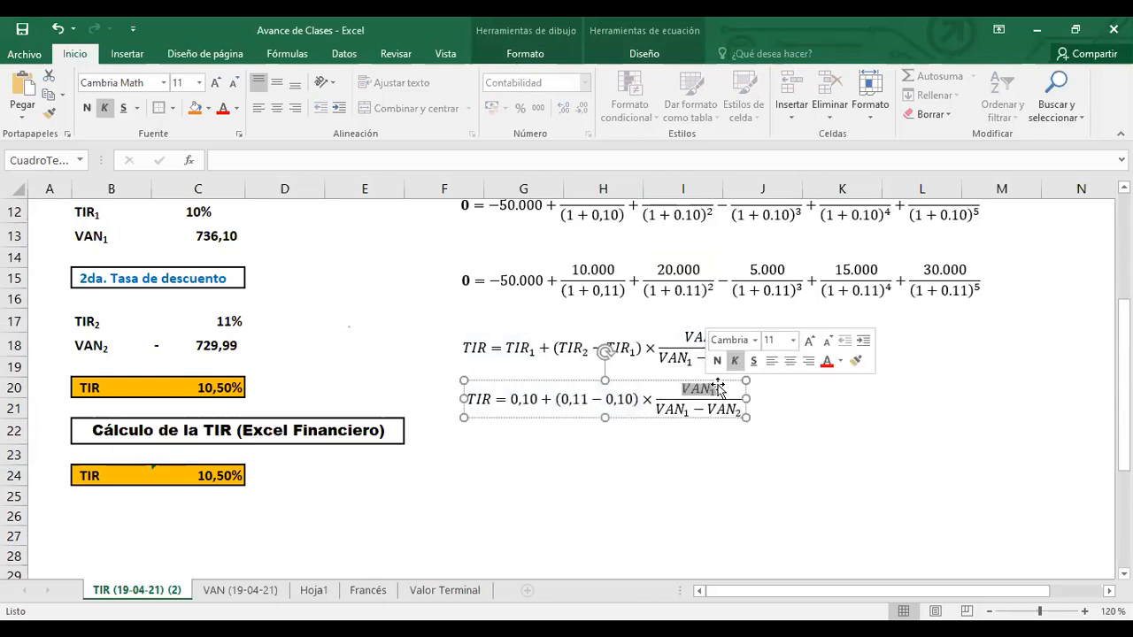
{"action": "type", "text": "736,10"}
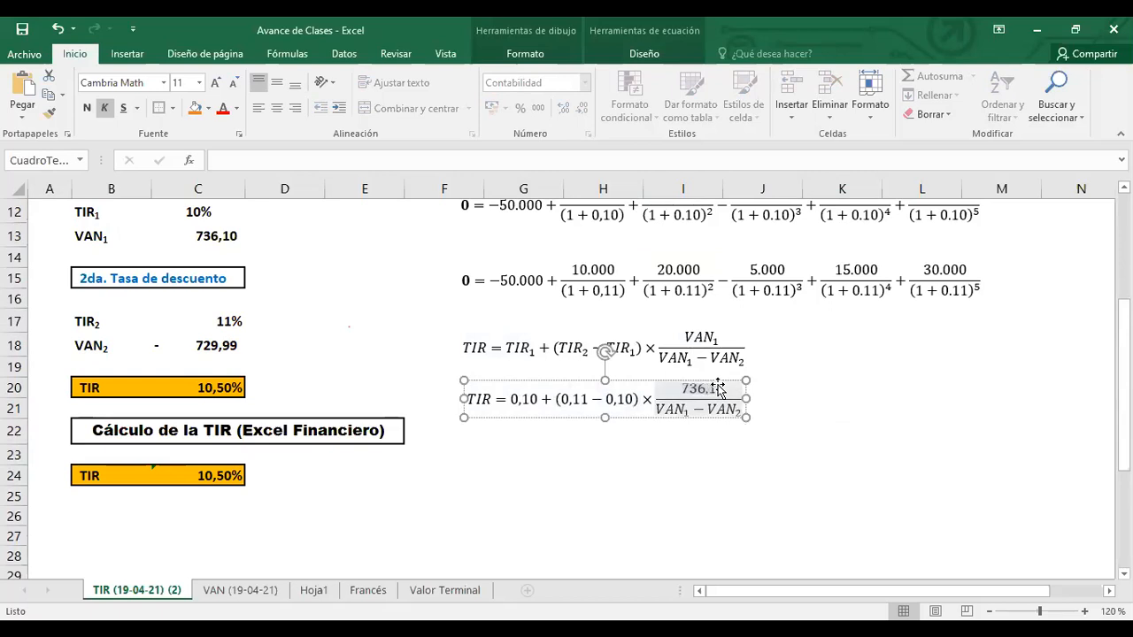
{"action": "double_click", "coordinate": [687, 410]}
Move the restored unsubstituted equation copy directly below the original and try to delete VAN₁ from its denominator.
{"action": "key", "text": "ctrl+z"}
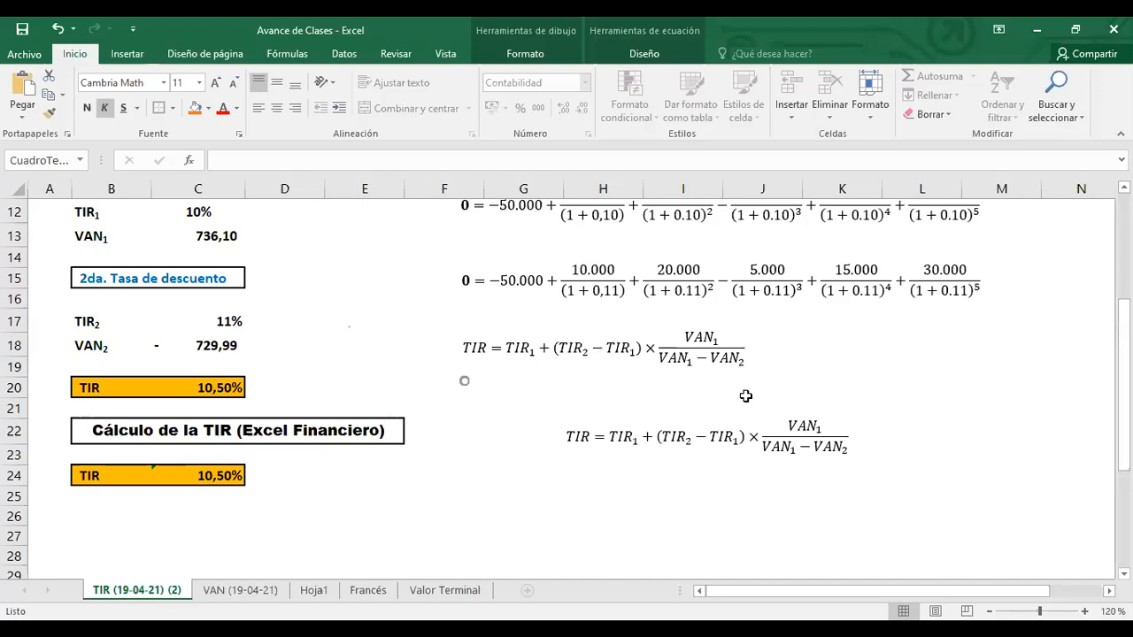
{"action": "left_click_drag", "start_coordinate": [729, 407], "coordinate": [655, 369]}
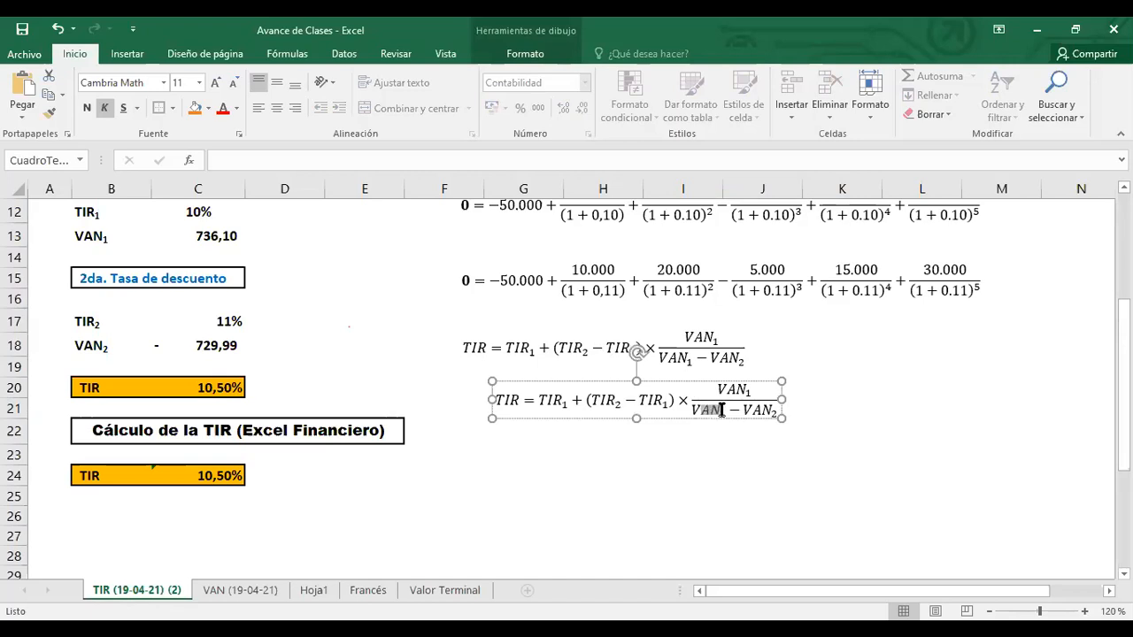
{"action": "double_click", "coordinate": [721, 410]}
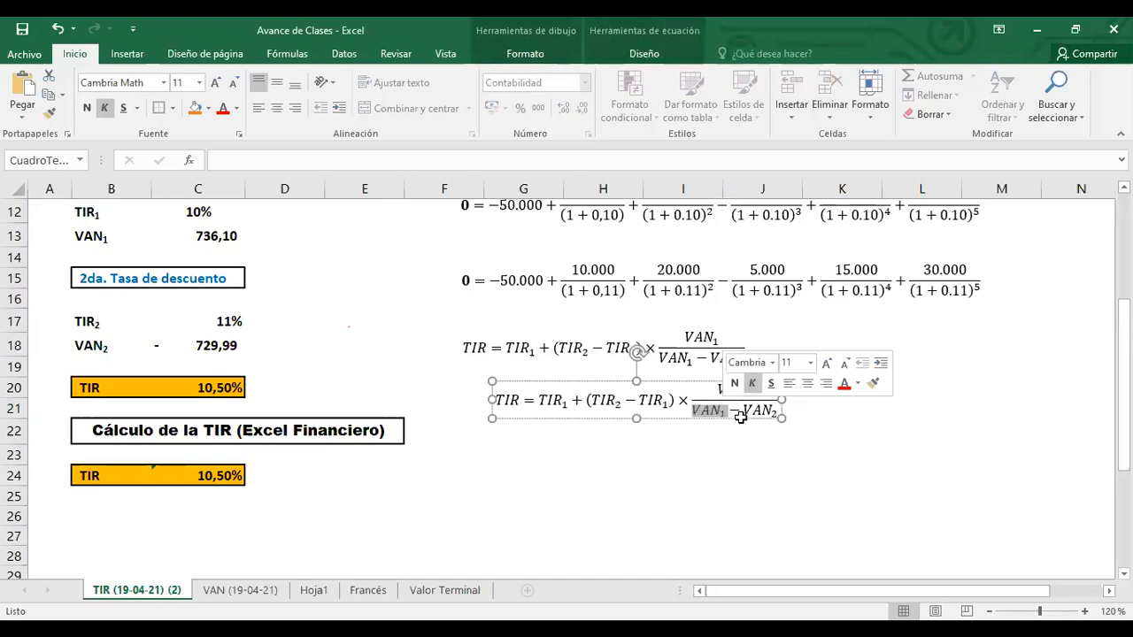
{"action": "key", "text": "Delete"}
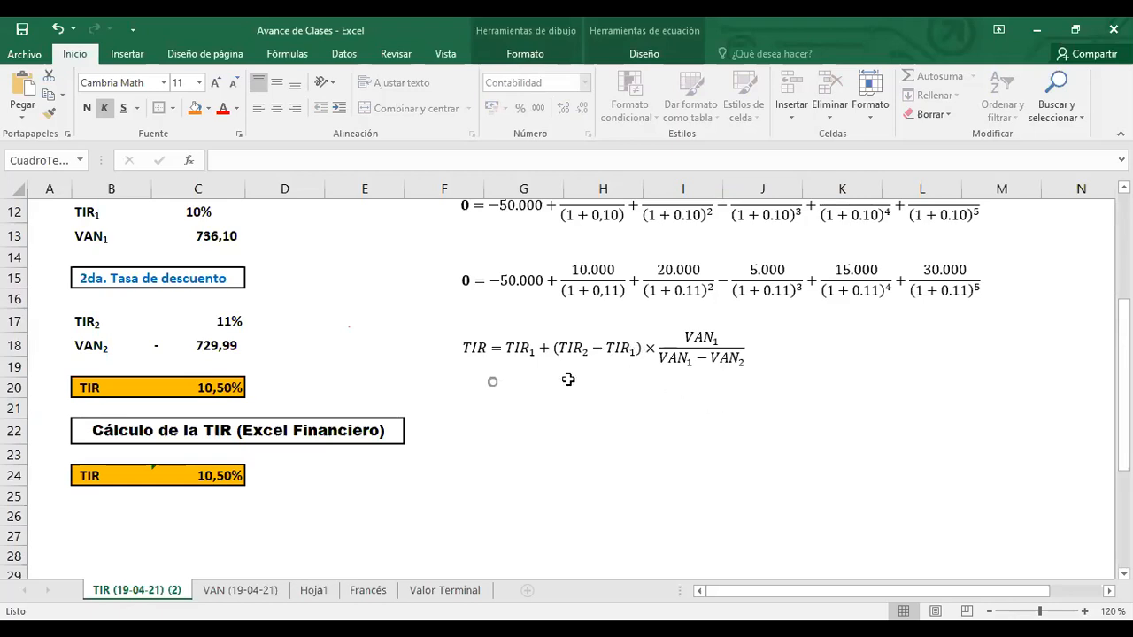
Try to delete VAN₁ from the denominator of the original TIR interpolation equation.
{"action": "left_click", "coordinate": [506, 387]}
{"action": "left_click", "coordinate": [664, 358]}
{"action": "left_click_drag", "start_coordinate": [665, 358], "coordinate": [694, 363]}
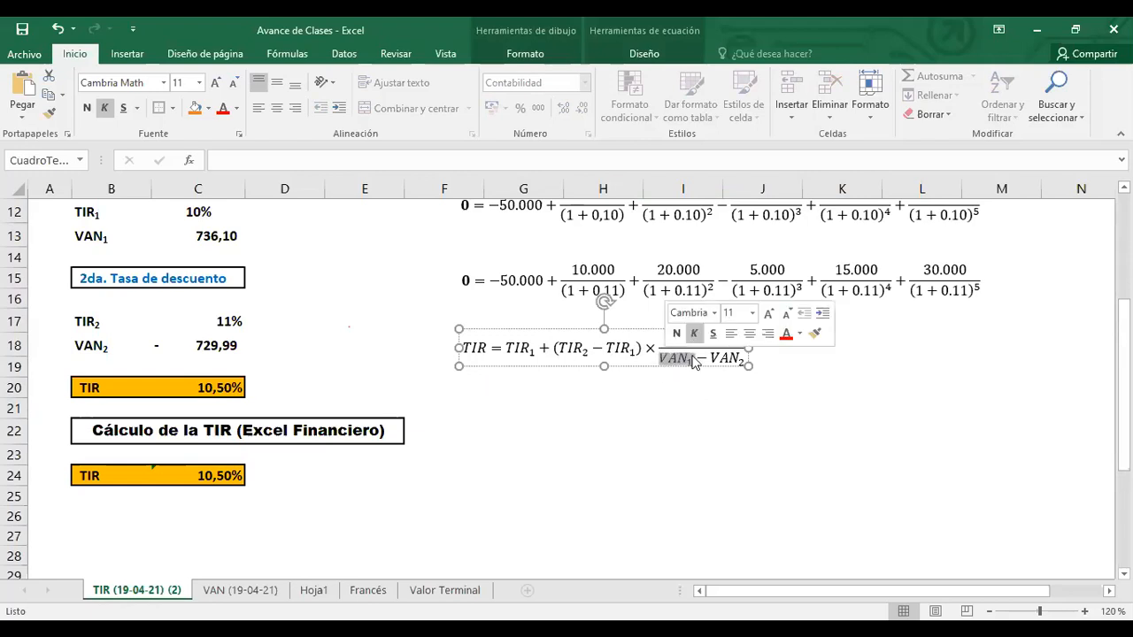
{"action": "left_click", "coordinate": [691, 355]}
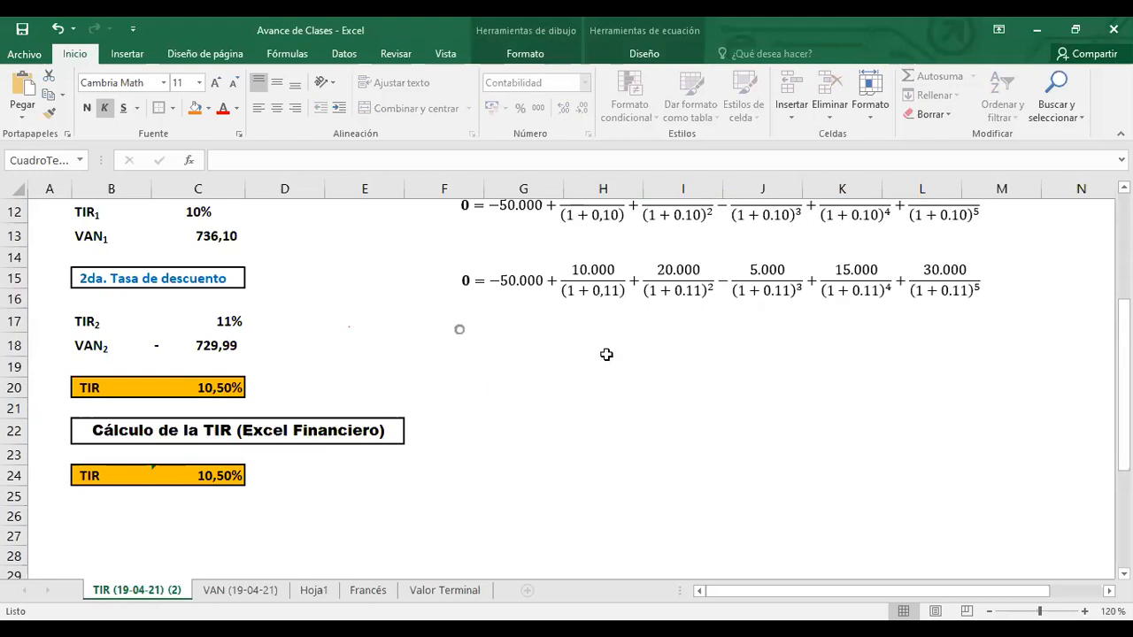
Undo the recent edits to the TIR equations and redo some of them.
{"action": "left_click", "coordinate": [588, 407]}
{"action": "key", "text": "ctrl+z"}
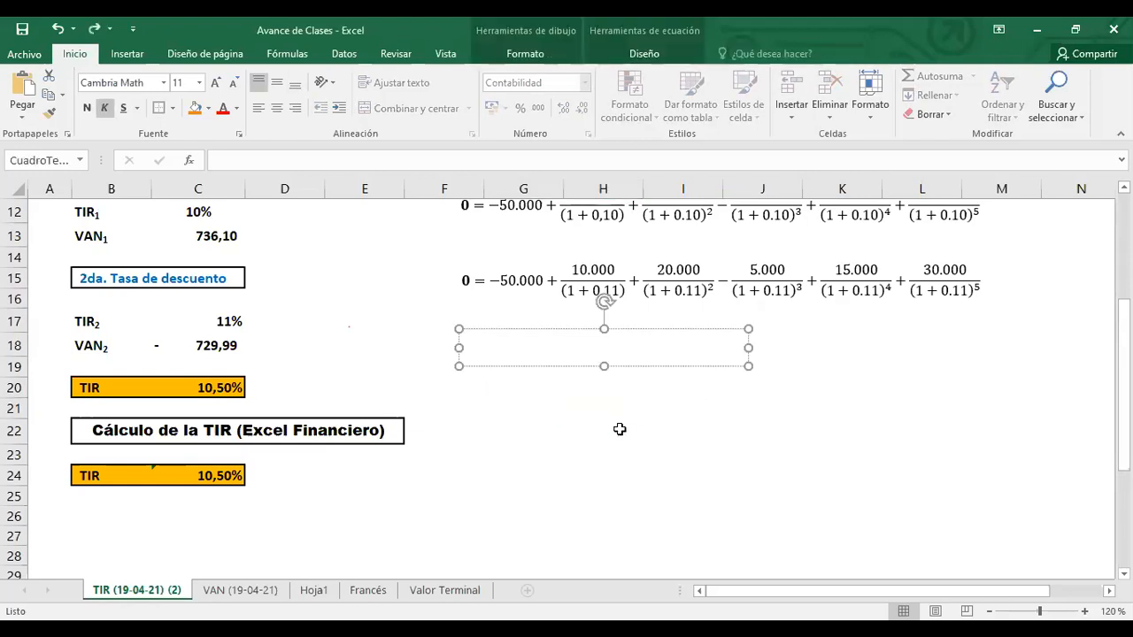
{"action": "key", "text": "ctrl+z"}
{"action": "key", "text": "ctrl+z"}
{"action": "key", "text": "ctrl+z"}
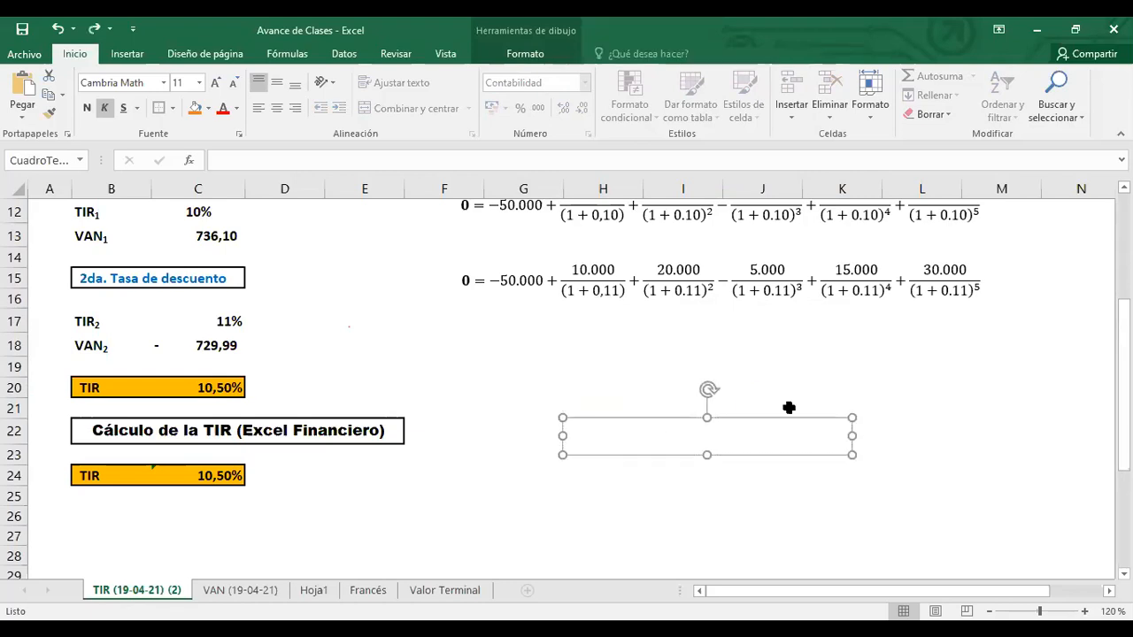
{"action": "key", "text": "ctrl+z"}
{"action": "key", "text": "ctrl+z"}
{"action": "left_click", "coordinate": [371, 318]}
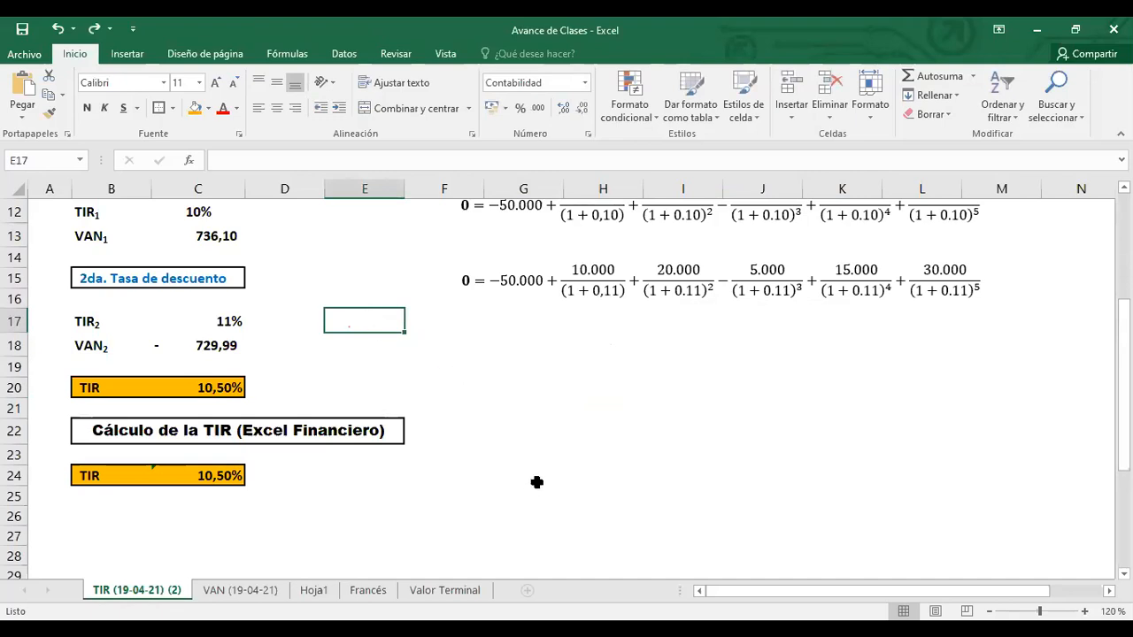
{"action": "key", "text": "ctrl+y"}
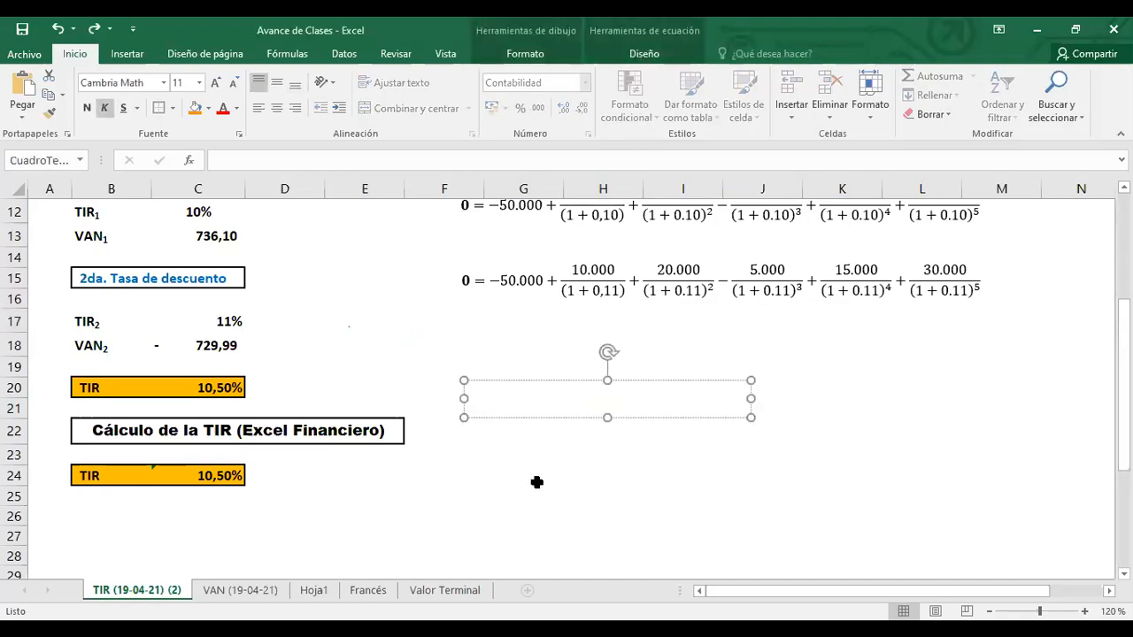
{"action": "key", "text": "ctrl+y"}
{"action": "key", "text": "ctrl+y"}
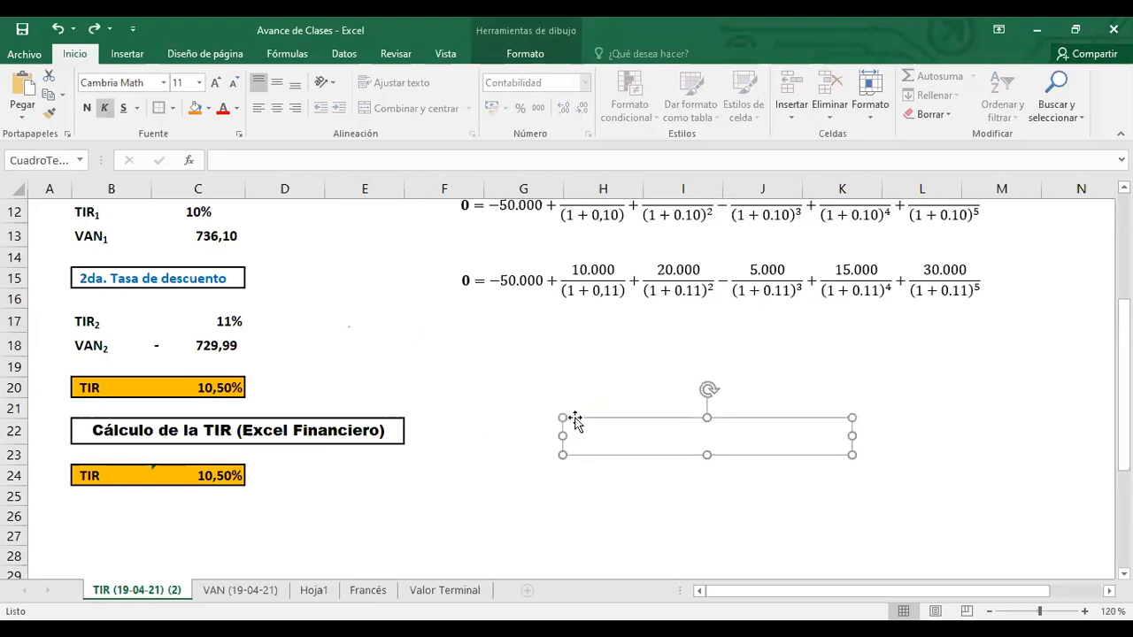
Enter the test value 23 in cell H25 and select the original equation's text box.
{"action": "left_click", "coordinate": [586, 494]}
{"action": "type", "text": "2"}
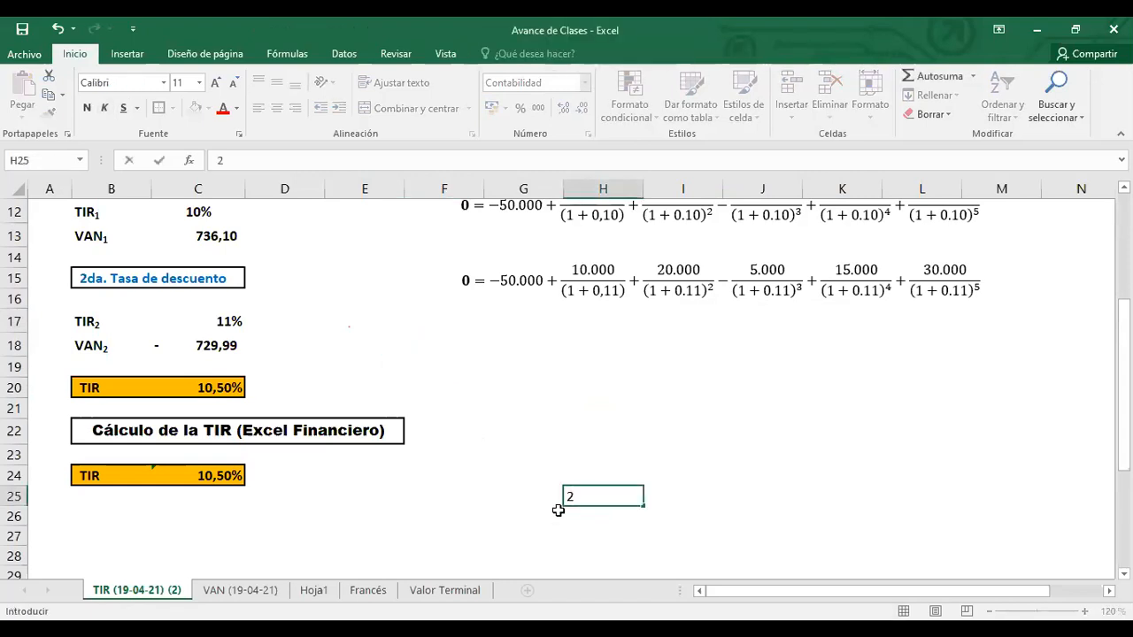
{"action": "type", "text": "3"}
{"action": "double_click", "coordinate": [637, 486]}
{"action": "left_click", "coordinate": [632, 349]}
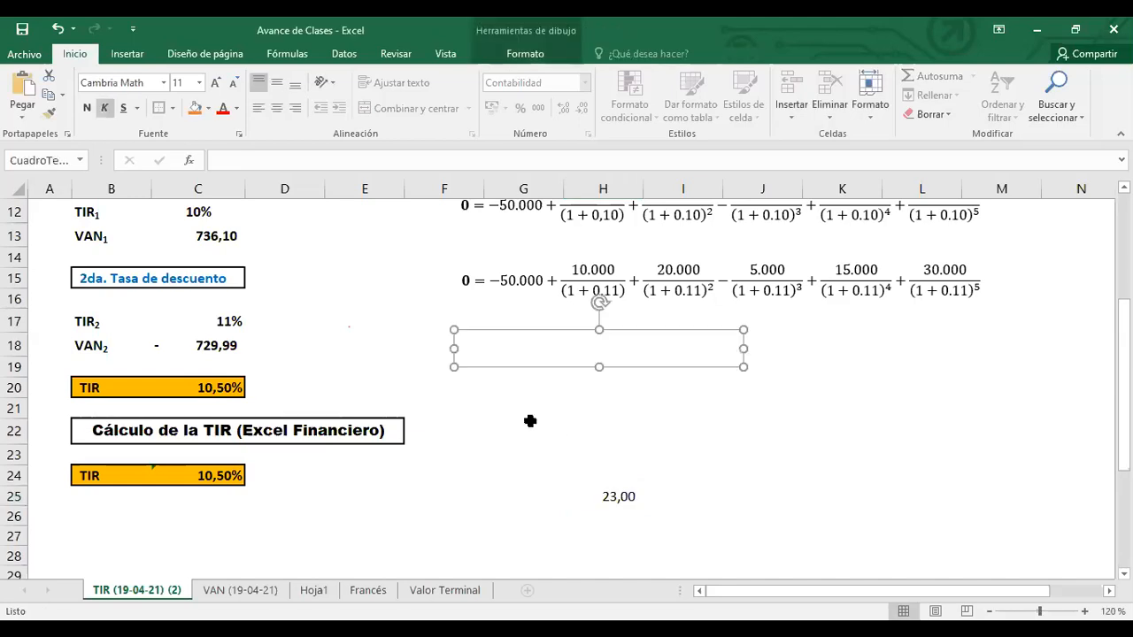
Clear the test value from cell H25.
{"action": "scroll", "coordinate": [468, 463], "scroll_direction": "up", "scroll_amount": 3}
{"action": "scroll", "coordinate": [672, 470], "scroll_direction": "down", "scroll_amount": 6}
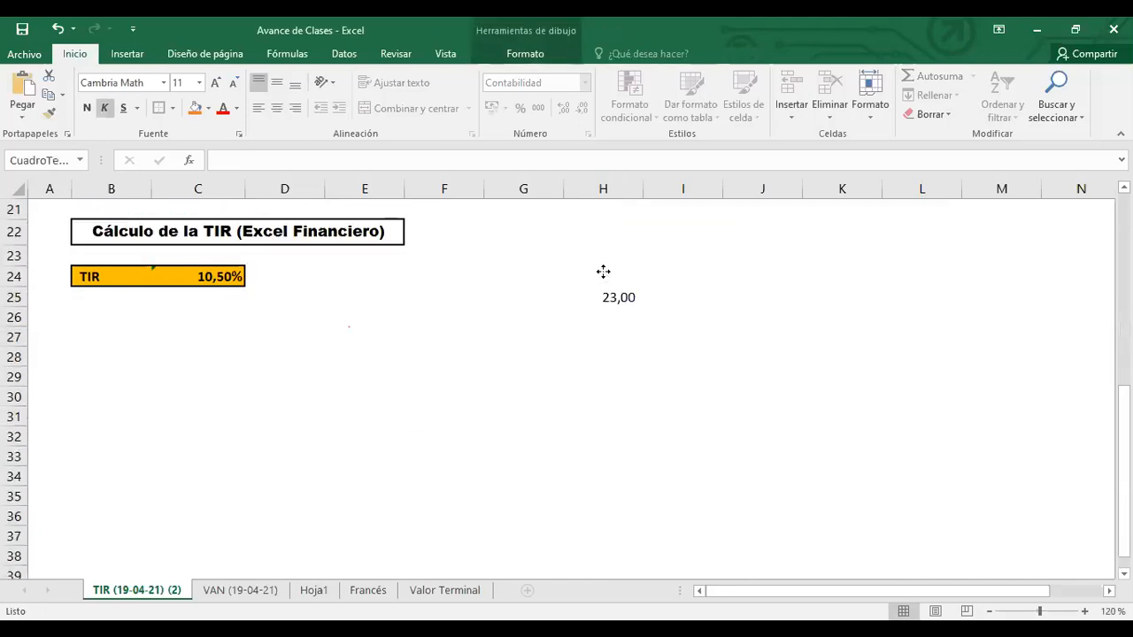
{"action": "left_click", "coordinate": [620, 298]}
{"action": "key", "text": "Delete"}
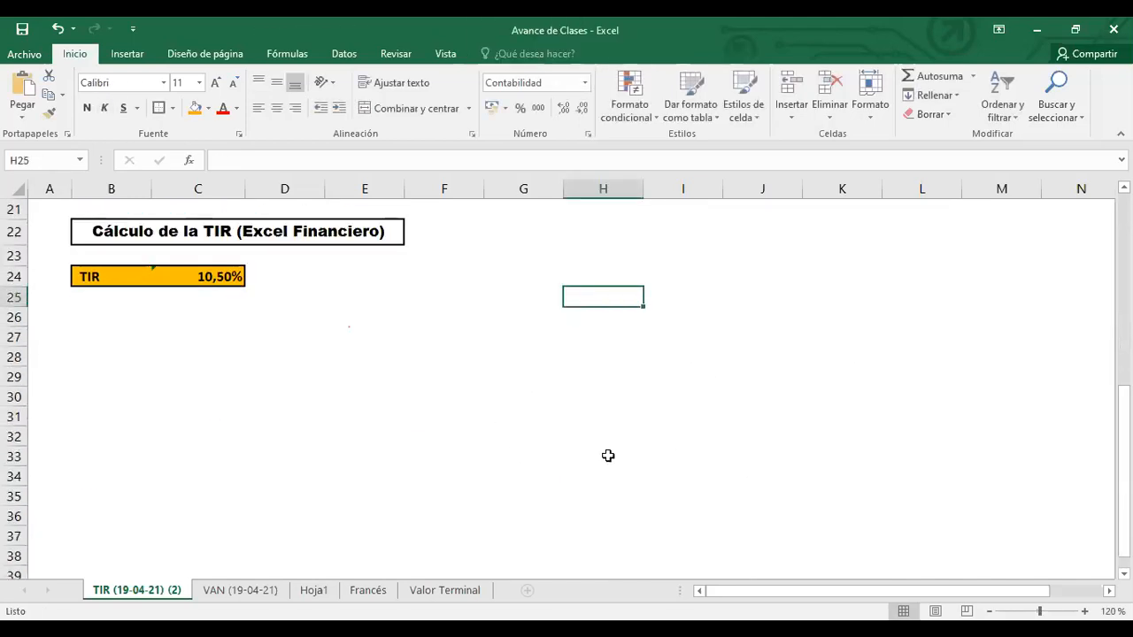
{"action": "left_click", "coordinate": [608, 456]}
{"action": "scroll", "coordinate": [531, 424], "scroll_direction": "up", "scroll_amount": 4}
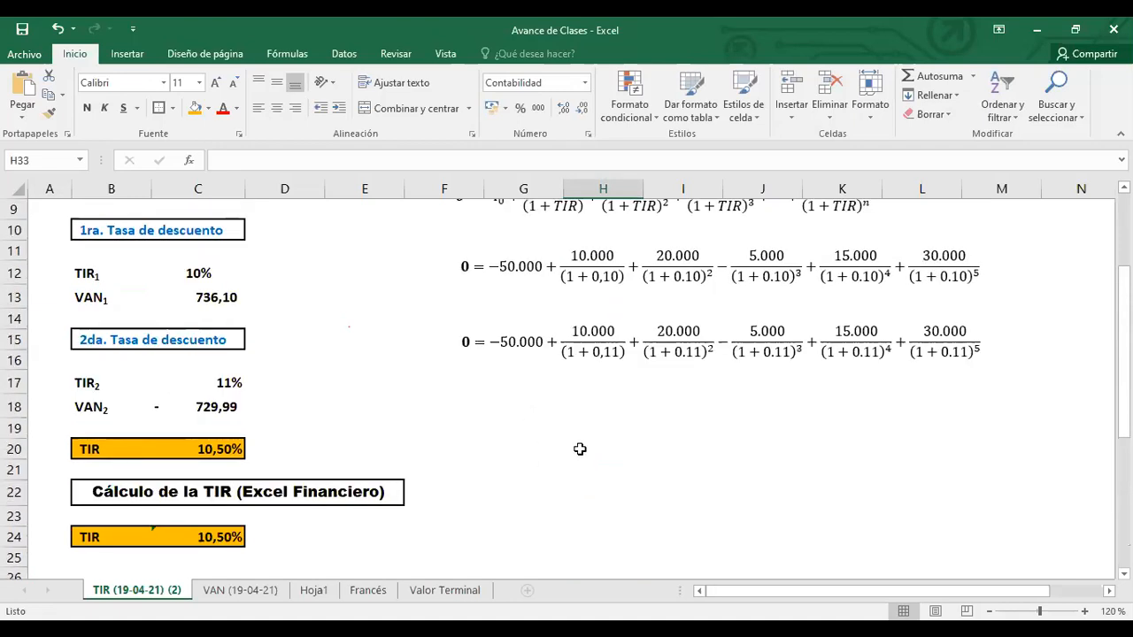
Undo the clearing of cell H25.
{"action": "scroll", "coordinate": [580, 450], "scroll_direction": "up", "scroll_amount": 2}
{"action": "key", "text": "ctrl+z"}
{"action": "scroll", "coordinate": [580, 450], "scroll_direction": "down", "scroll_amount": 1}
{"action": "scroll", "coordinate": [580, 449], "scroll_direction": "up", "scroll_amount": 3}
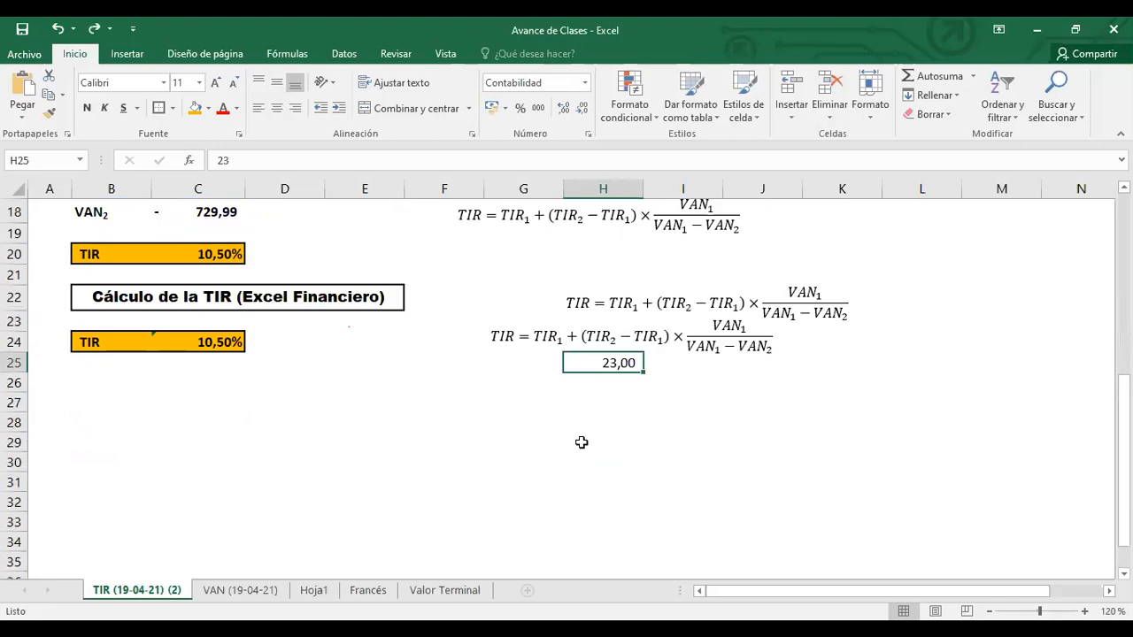
Delete the two extra TIR equation copies below the original and clear the test value in cell H25.
{"action": "left_click", "coordinate": [735, 470]}
{"action": "left_click", "coordinate": [669, 361]}
{"action": "left_click", "coordinate": [650, 349]}
{"action": "key", "text": "Delete"}
{"action": "left_click", "coordinate": [652, 400]}
{"action": "left_click_drag", "start_coordinate": [644, 381], "coordinate": [651, 338]}
{"action": "key", "text": "Delete"}
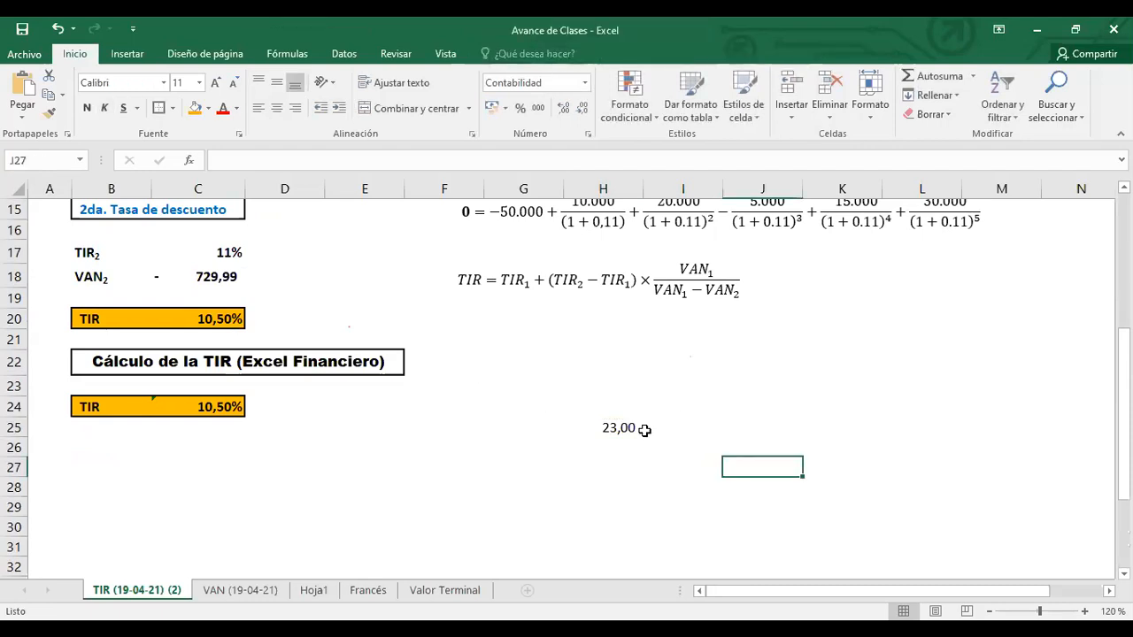
{"action": "left_click", "coordinate": [620, 427]}
{"action": "key", "text": "Delete"}
Copy the original TIR interpolation equation and paste the duplicate below it around row 22.
{"action": "key", "text": "Up"}
{"action": "key", "text": "Up"}
{"action": "key", "text": "Up"}
{"action": "key", "text": "Up"}
{"action": "key", "text": "Up"}
{"action": "key", "text": "Up"}
{"action": "key", "text": "Up"}
{"action": "left_click", "coordinate": [551, 263]}
{"action": "key", "text": "ctrl+c"}
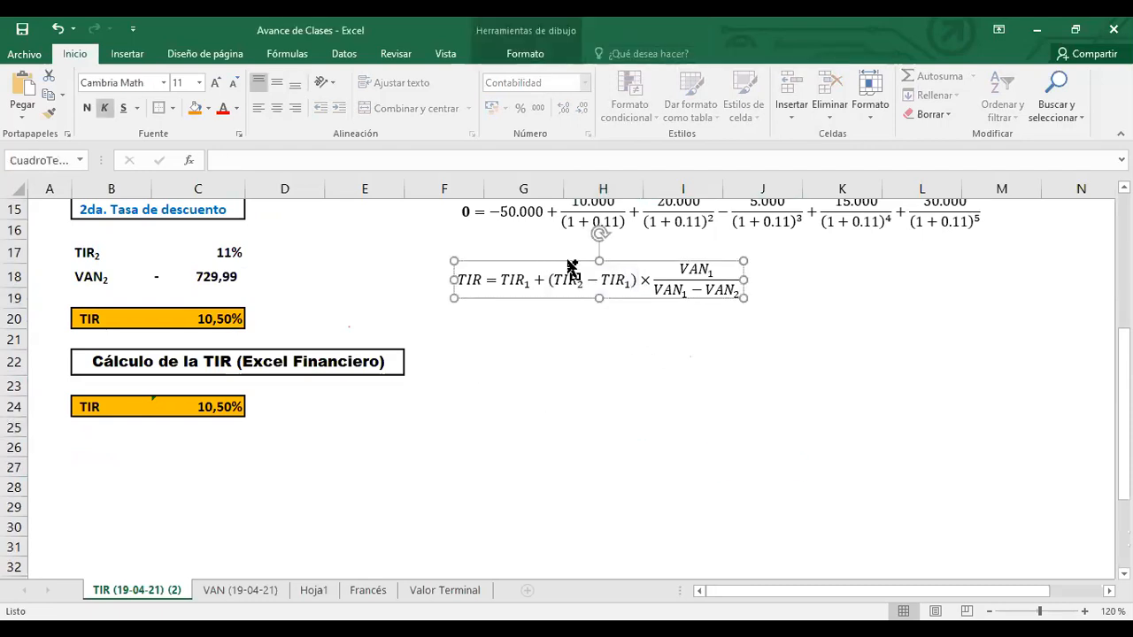
{"action": "left_click", "coordinate": [546, 352]}
{"action": "key", "text": "ctrl+v"}
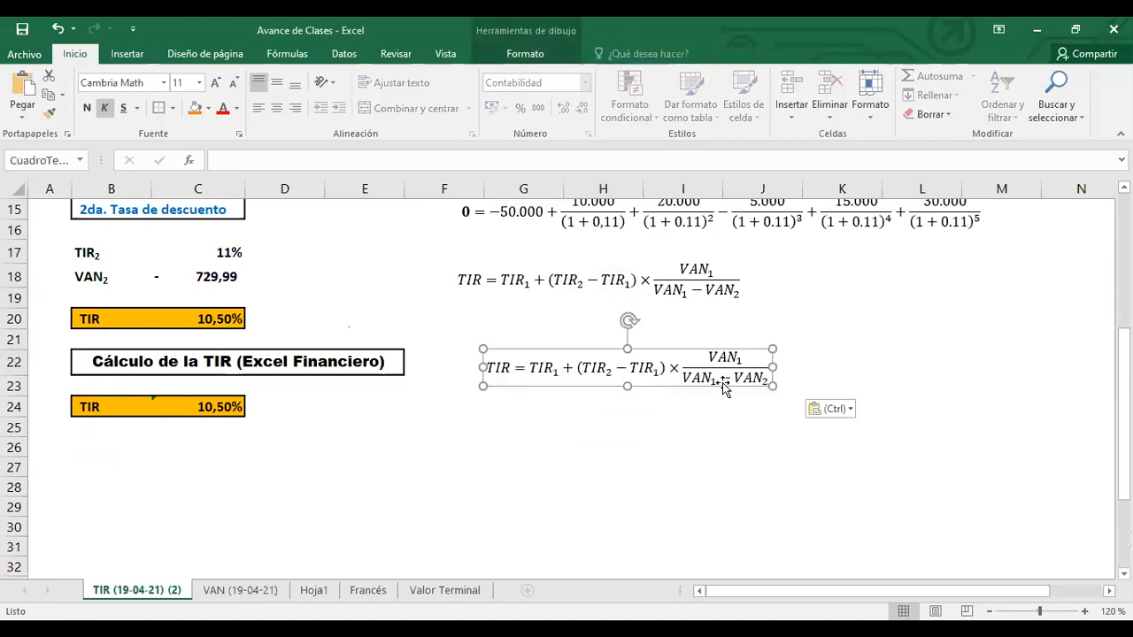
Replace VAN₁ in the denominator of the new equation copy with 736,10.
{"action": "left_click_drag", "start_coordinate": [713, 378], "coordinate": [683, 379]}
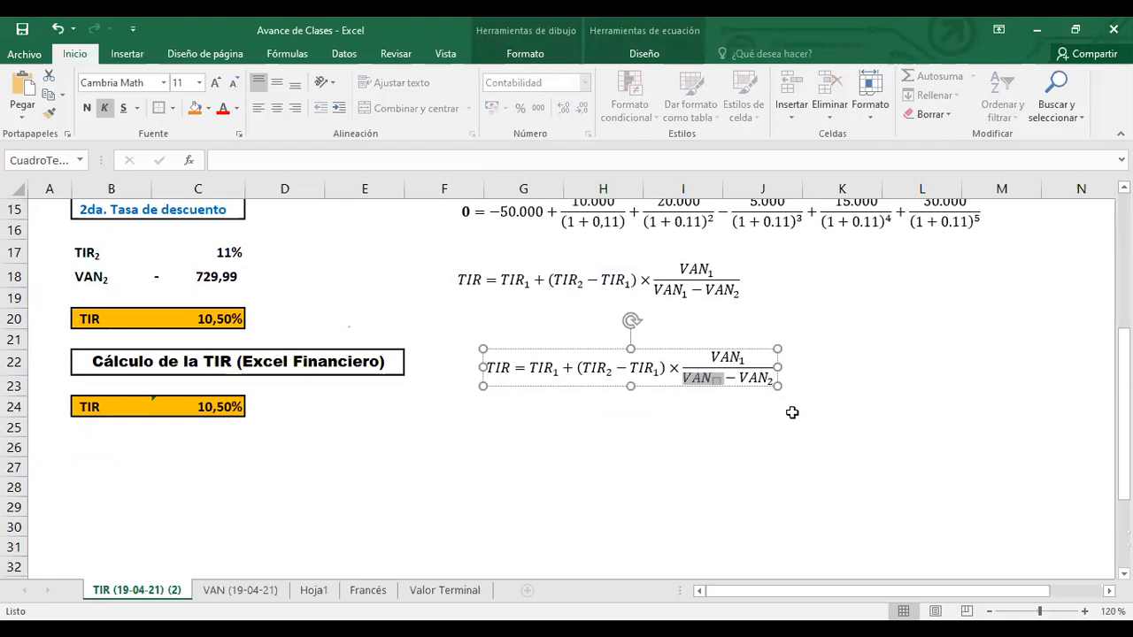
{"action": "key", "text": "Delete"}
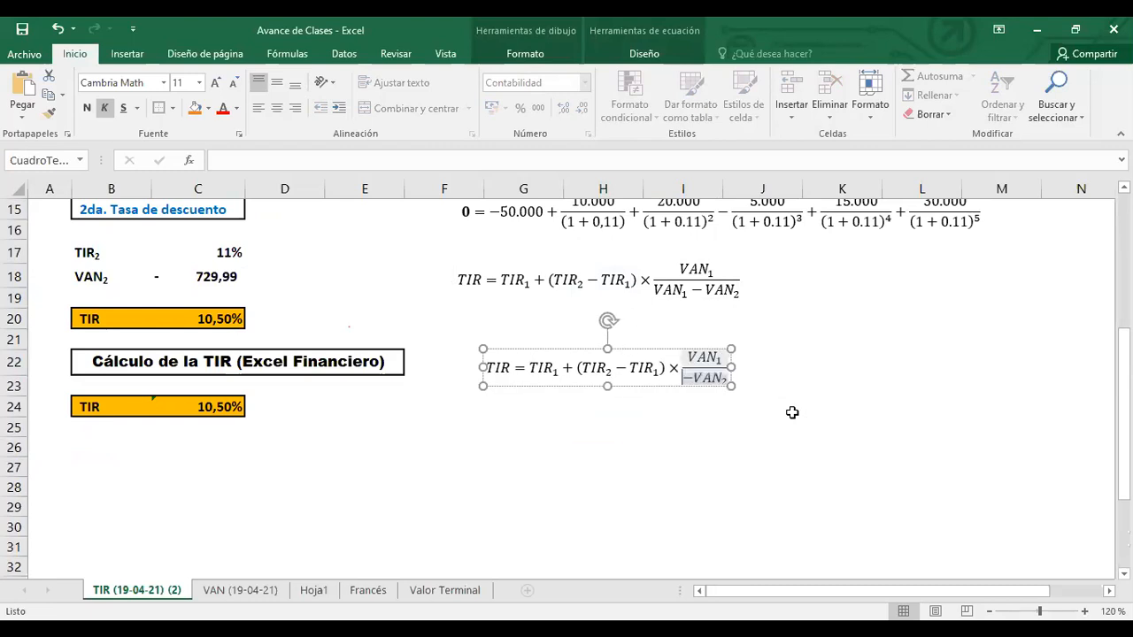
{"action": "scroll", "coordinate": [821, 405], "scroll_direction": "up", "scroll_amount": 1}
{"action": "type", "text": "VAN1 / 736,10"}
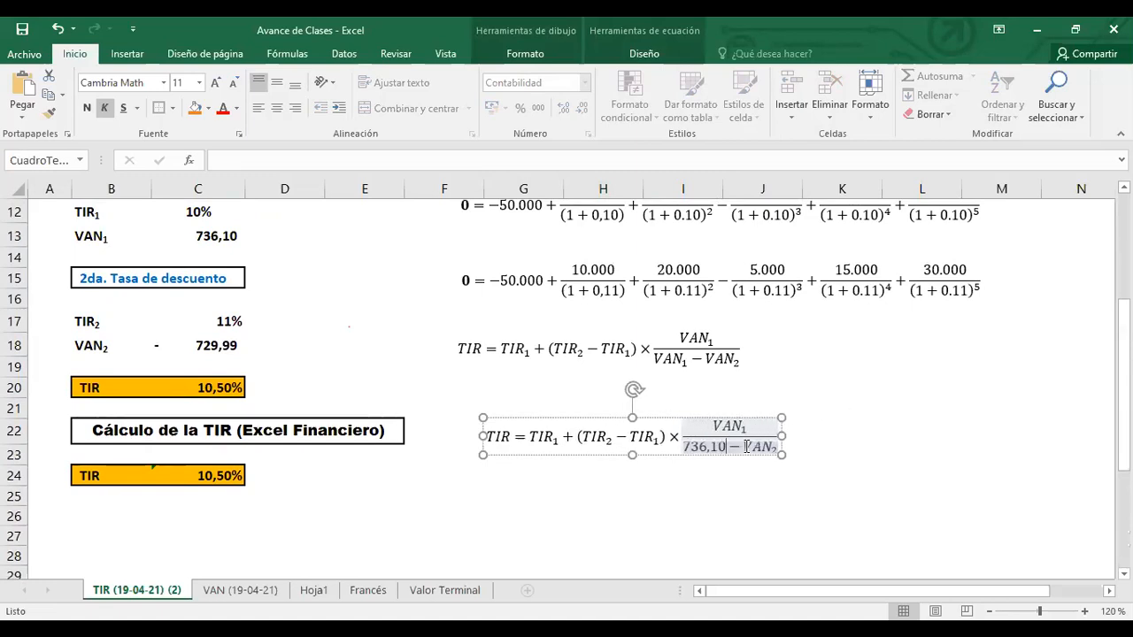
Replace VAN₂ in the copy's denominator with (−729,99).
{"action": "left_click", "coordinate": [776, 449]}
{"action": "key", "text": "BackSpace"}
{"action": "key", "text": "BackSpace"}
{"action": "key", "text": "BackSpace"}
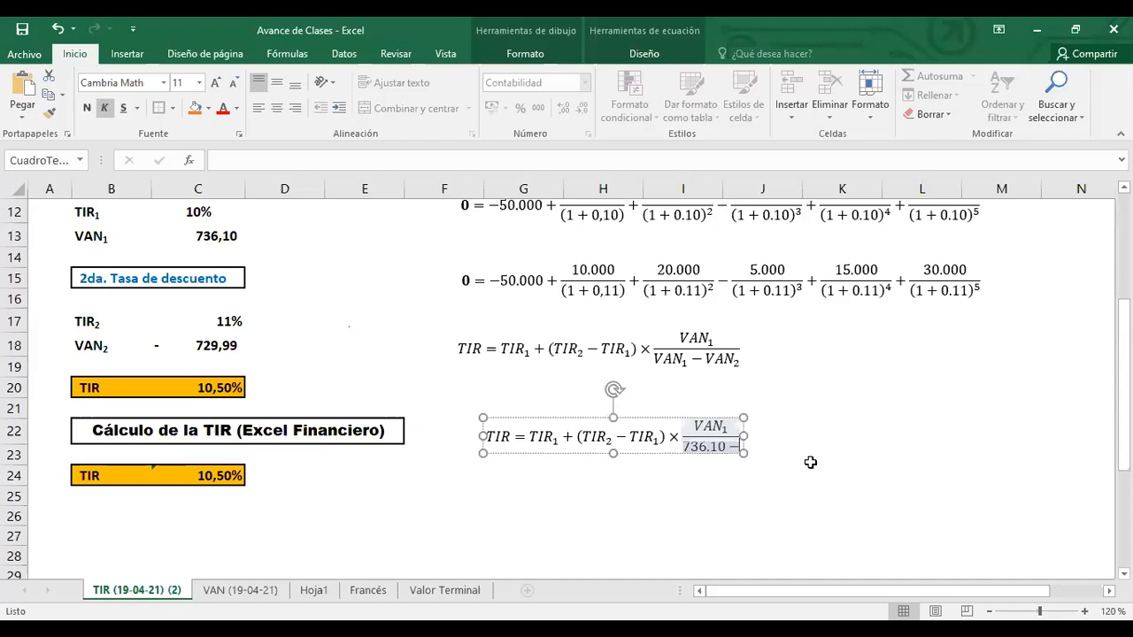
{"action": "type", "text": "(-"}
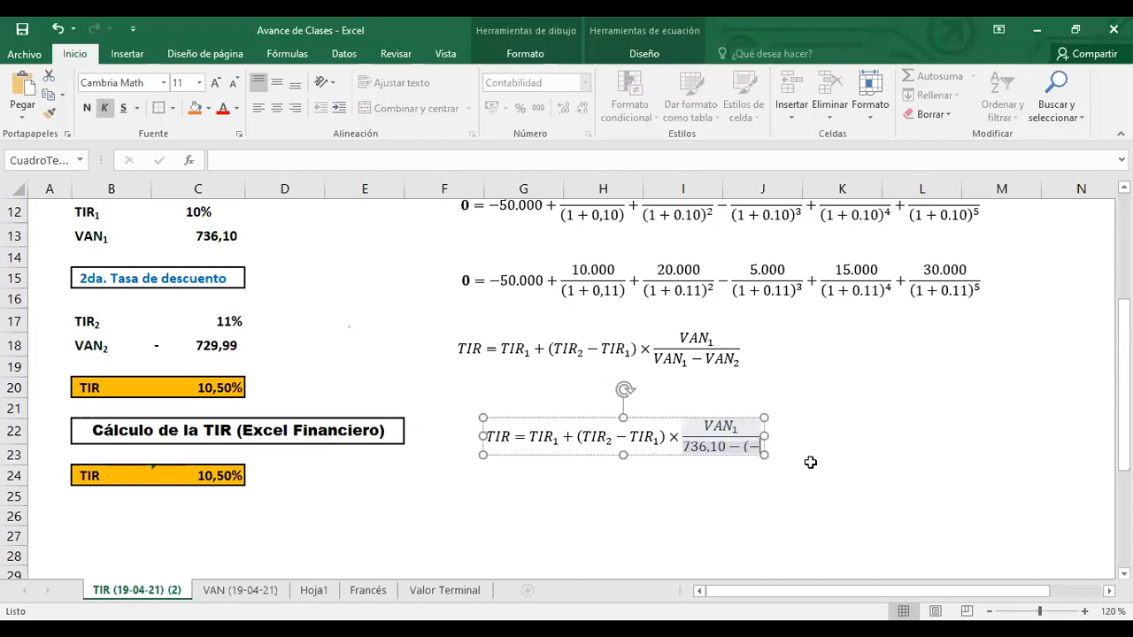
{"action": "type", "text": "729)"}
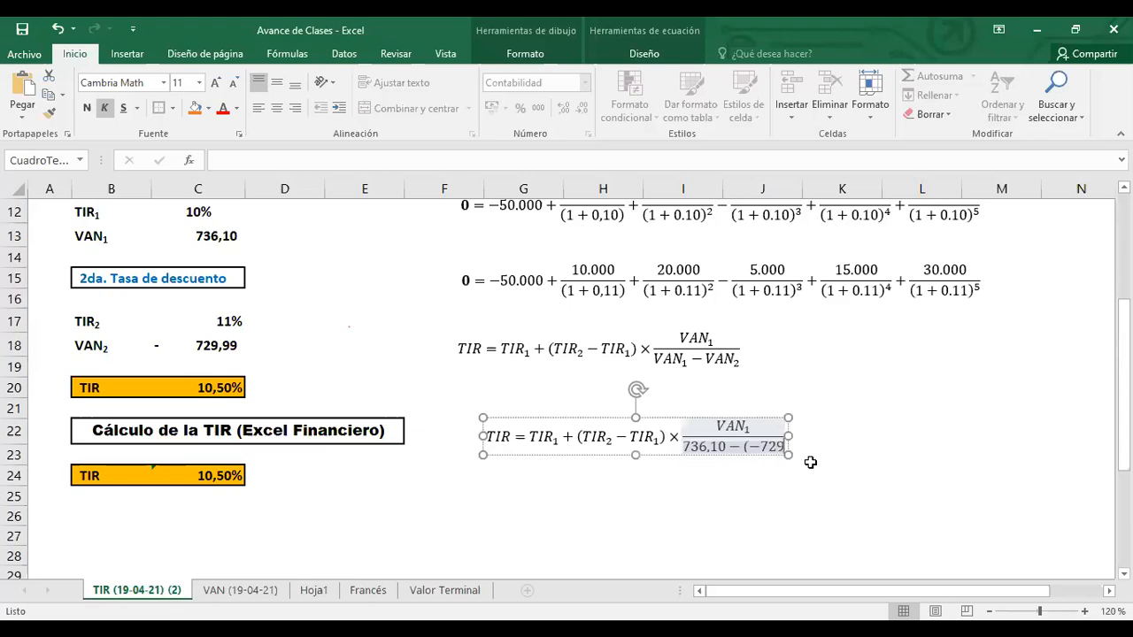
{"action": "key", "text": "Left"}
{"action": "type", "text": ",99"}
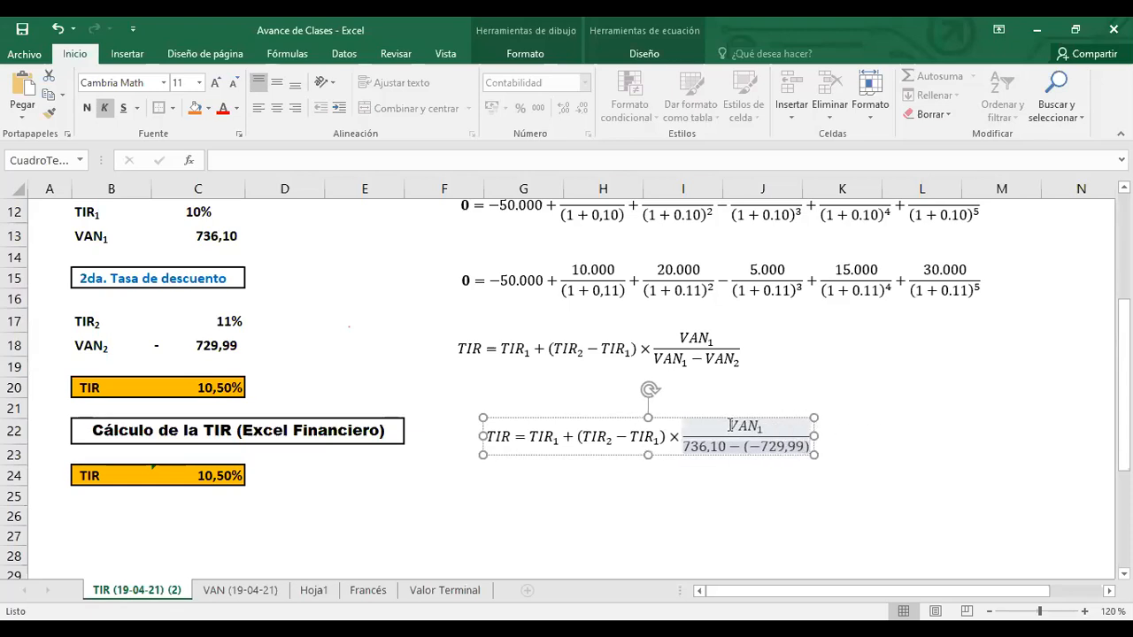
Replace VAN₁ in the numerator of the equation copy with 736,10.
{"action": "left_click_drag", "start_coordinate": [728, 425], "coordinate": [754, 423]}
{"action": "key", "text": "BackSpace"}
{"action": "type", "text": "736"}
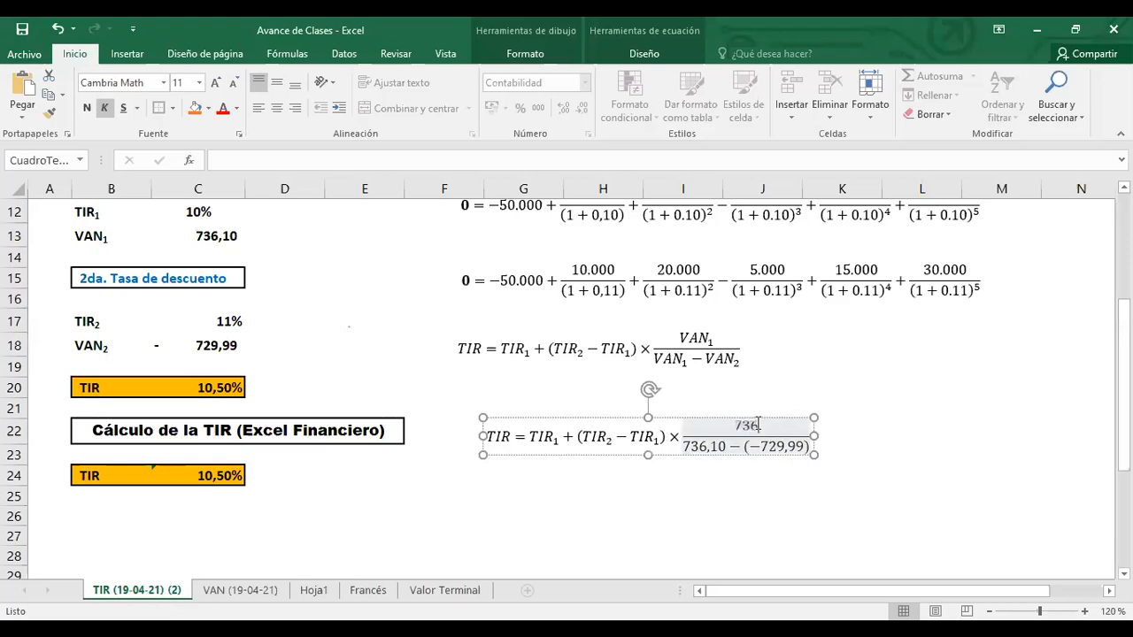
{"action": "type", "text": ",10"}
Replace both TIR₁ terms in the equation copy with 0,10 and the TIR₂ term with 0,11.
{"action": "double_click", "coordinate": [542, 436]}
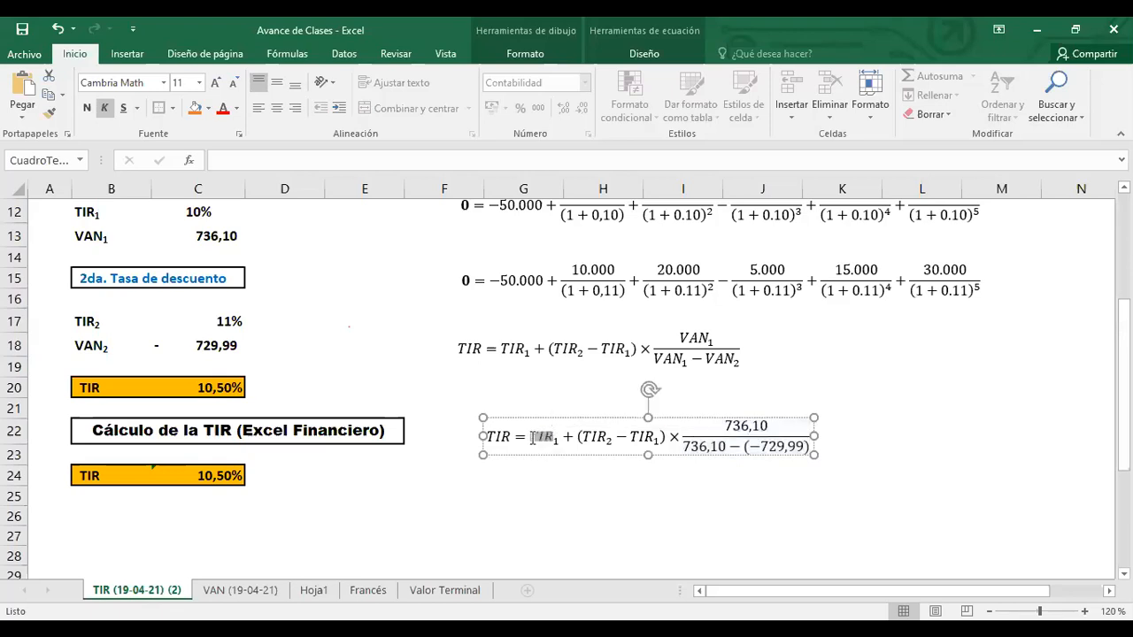
{"action": "left_click_drag", "start_coordinate": [535, 436], "coordinate": [570, 436]}
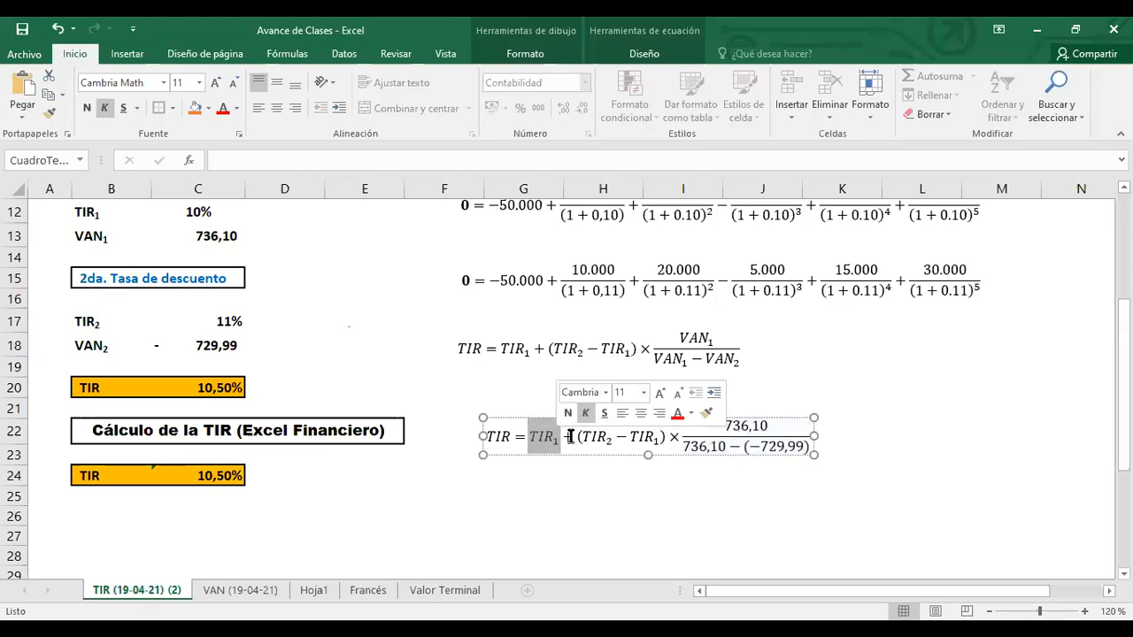
{"action": "type", "text": "0,10"}
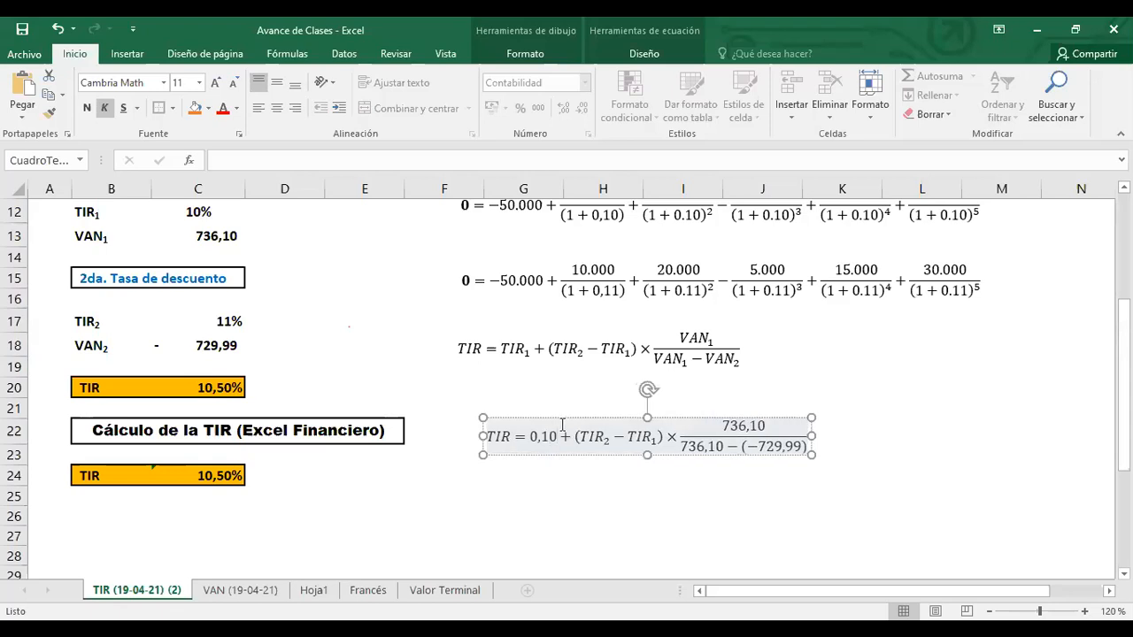
{"action": "left_click_drag", "start_coordinate": [581, 436], "coordinate": [607, 438]}
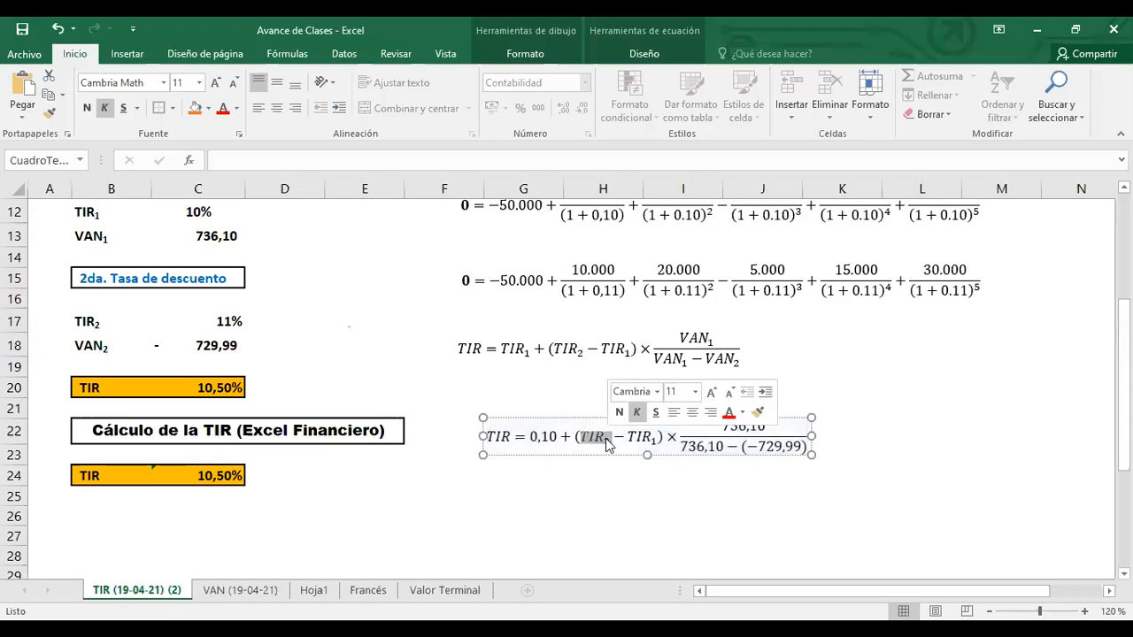
{"action": "type", "text": "0,11"}
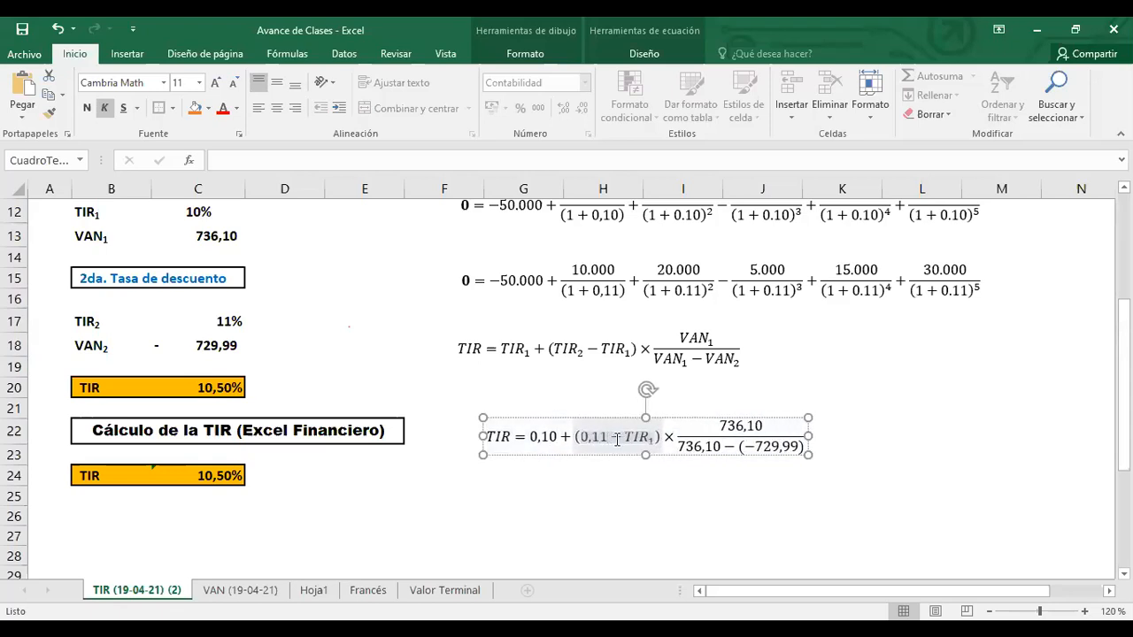
{"action": "double_click", "coordinate": [630, 436]}
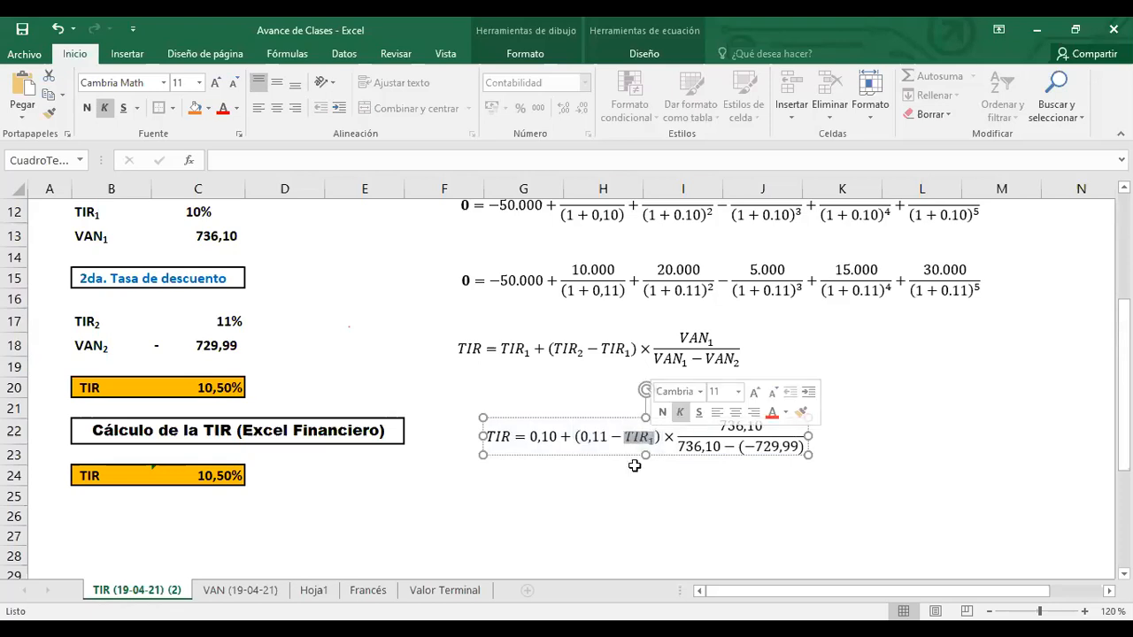
{"action": "type", "text": "0,10"}
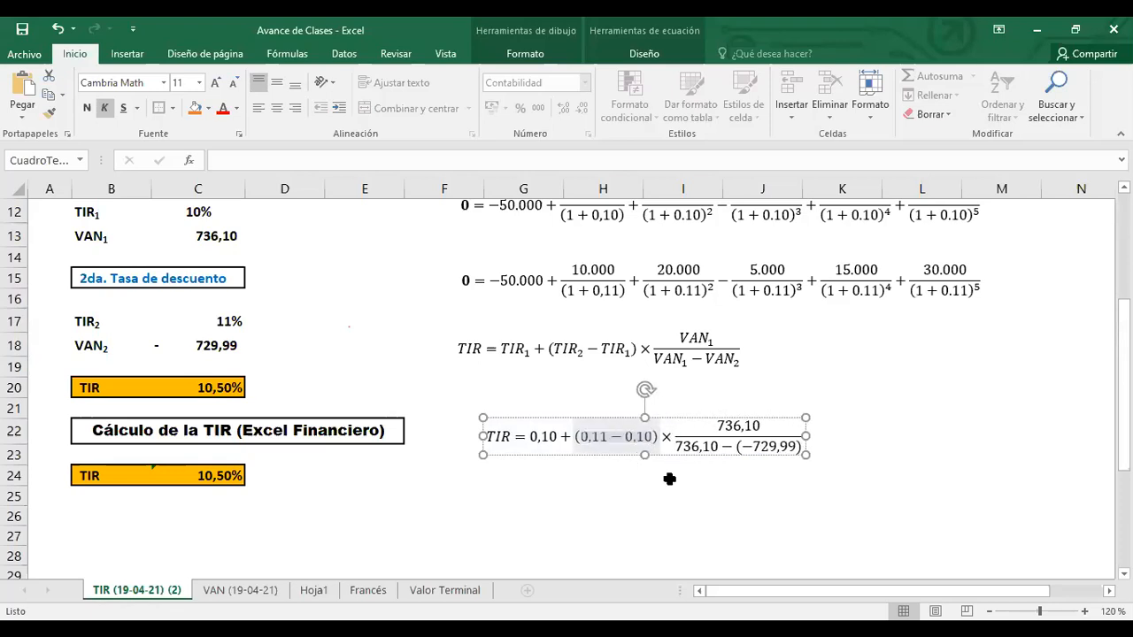
Move the substituted numeric TIR equation directly beneath the symbolic interpolation formula, roughly left-aligned with it.
{"action": "left_click", "coordinate": [763, 514]}
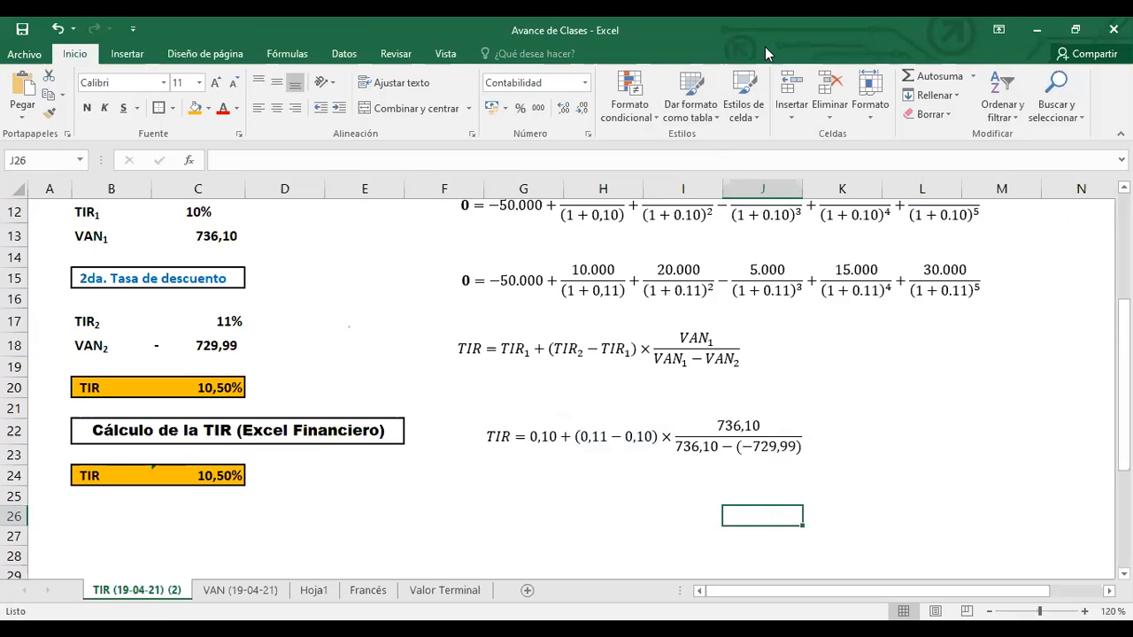
{"action": "left_click", "coordinate": [317, 537]}
{"action": "scroll", "coordinate": [312, 374], "scroll_direction": "up", "scroll_amount": 3}
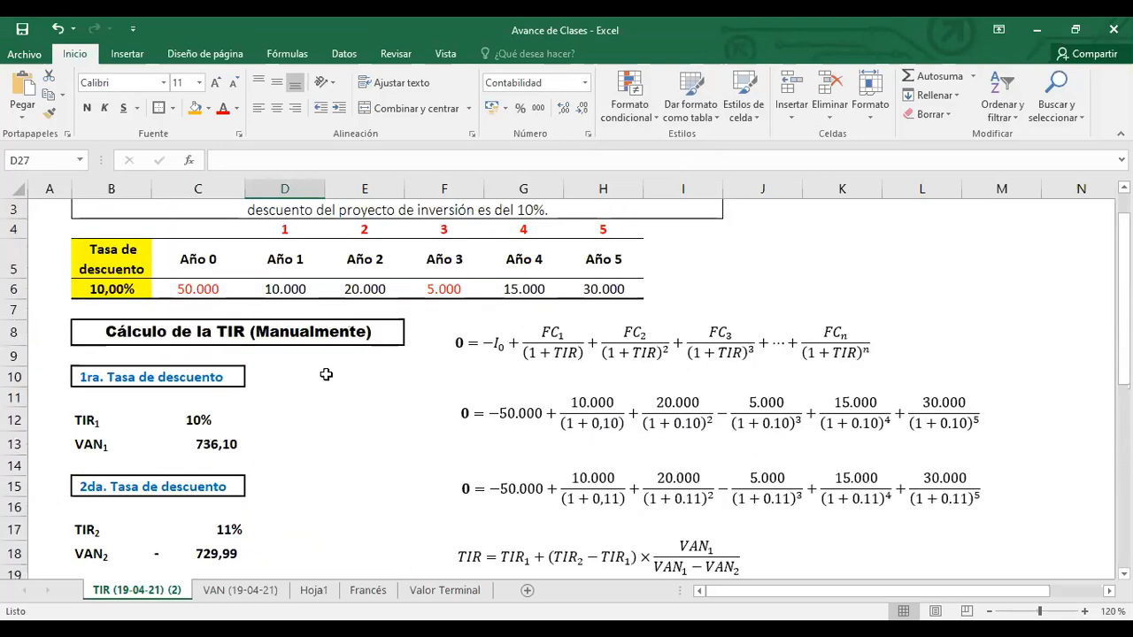
{"action": "scroll", "coordinate": [324, 371], "scroll_direction": "down", "scroll_amount": 2}
{"action": "scroll", "coordinate": [327, 370], "scroll_direction": "up", "scroll_amount": 3}
{"action": "scroll", "coordinate": [327, 369], "scroll_direction": "down", "scroll_amount": 4}
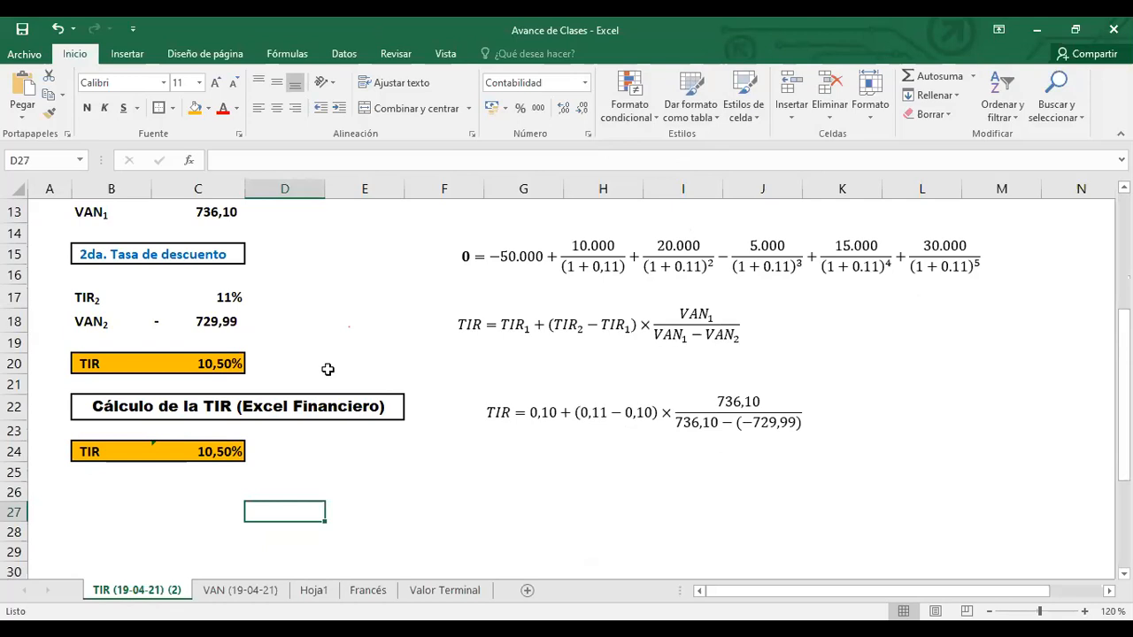
{"action": "left_click", "coordinate": [568, 418]}
{"action": "left_click_drag", "start_coordinate": [559, 392], "coordinate": [526, 366]}
{"action": "left_click", "coordinate": [506, 459]}
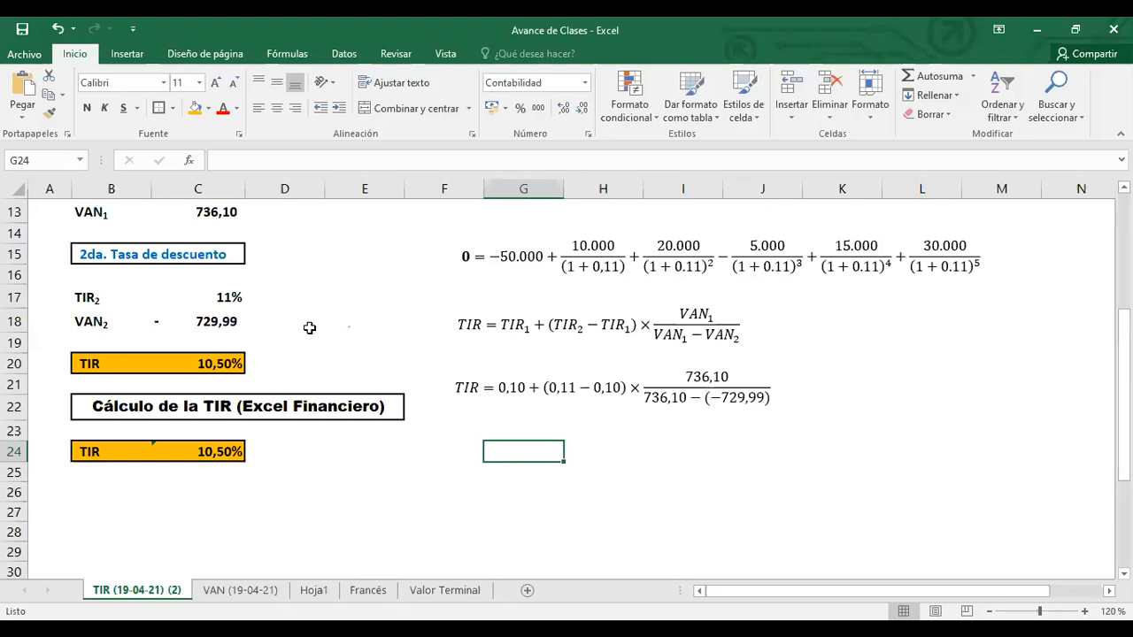
Examine the TIR function formula in cell C24 and compare its result with the manual TIR calculation.
{"action": "scroll", "coordinate": [309, 328], "scroll_direction": "up", "scroll_amount": 1}
{"action": "scroll", "coordinate": [310, 328], "scroll_direction": "up", "scroll_amount": 1}
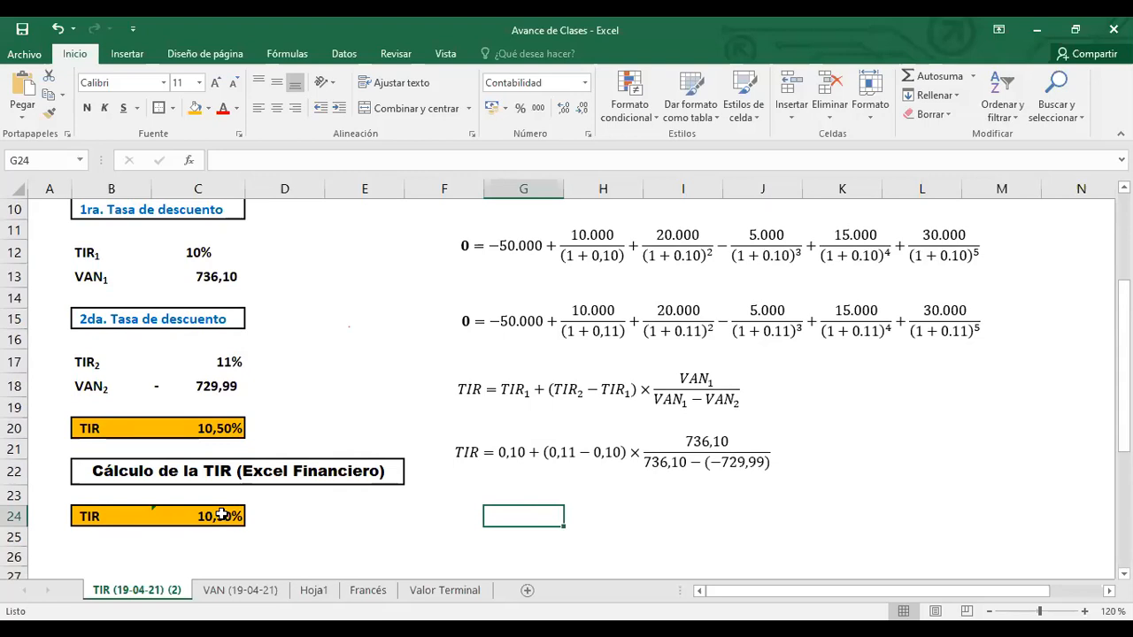
{"action": "scroll", "coordinate": [229, 470], "scroll_direction": "down", "scroll_amount": 1}
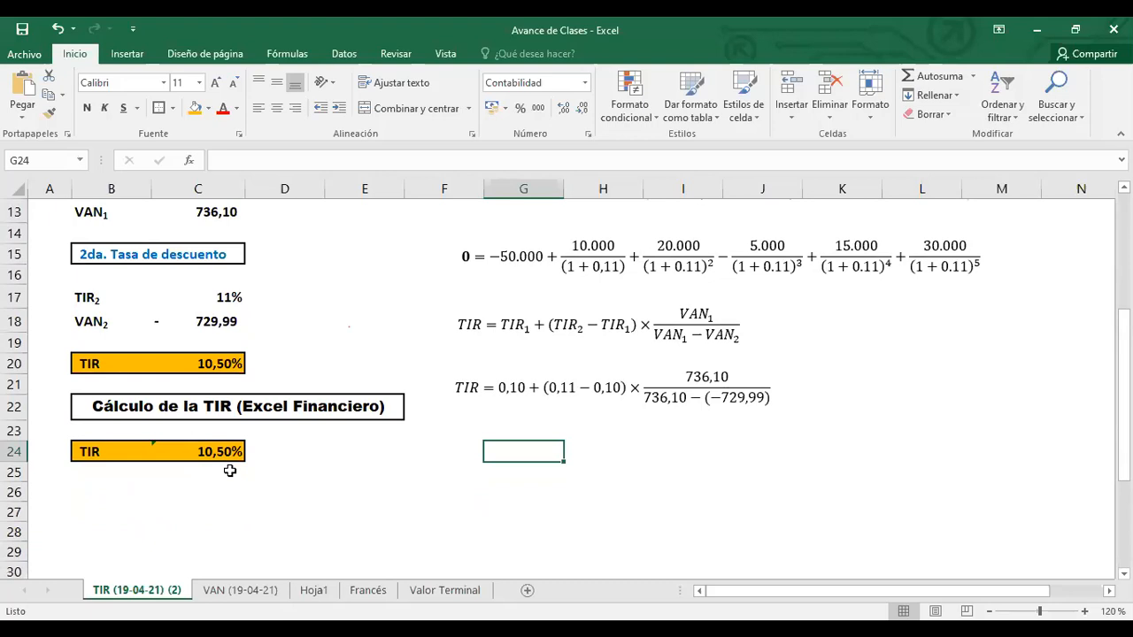
{"action": "left_click", "coordinate": [219, 453]}
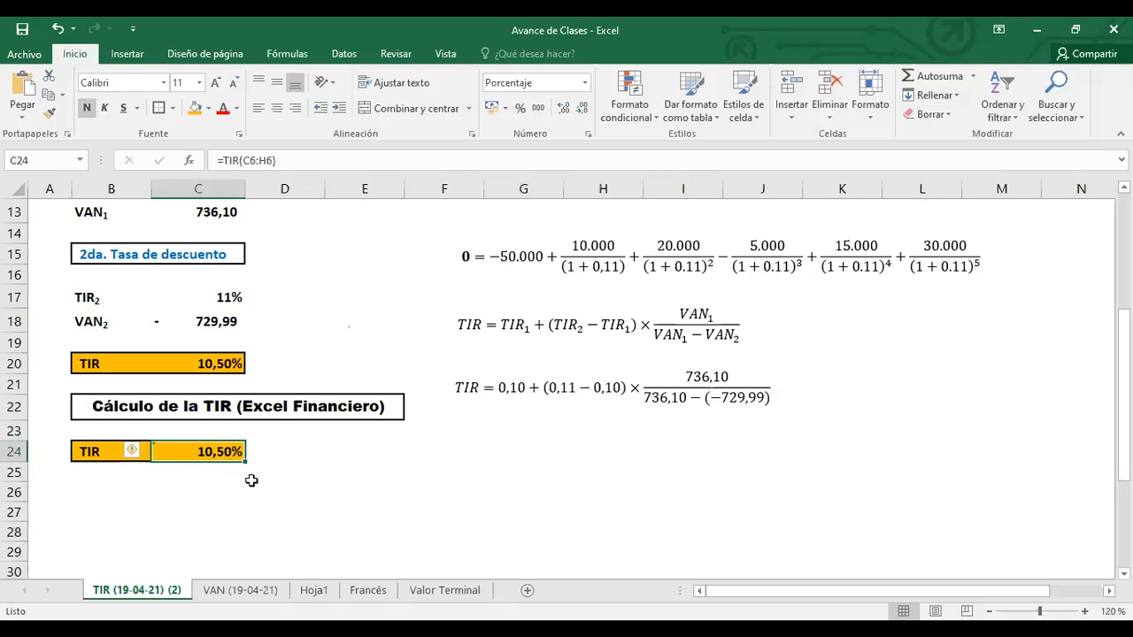
{"action": "left_click", "coordinate": [211, 510]}
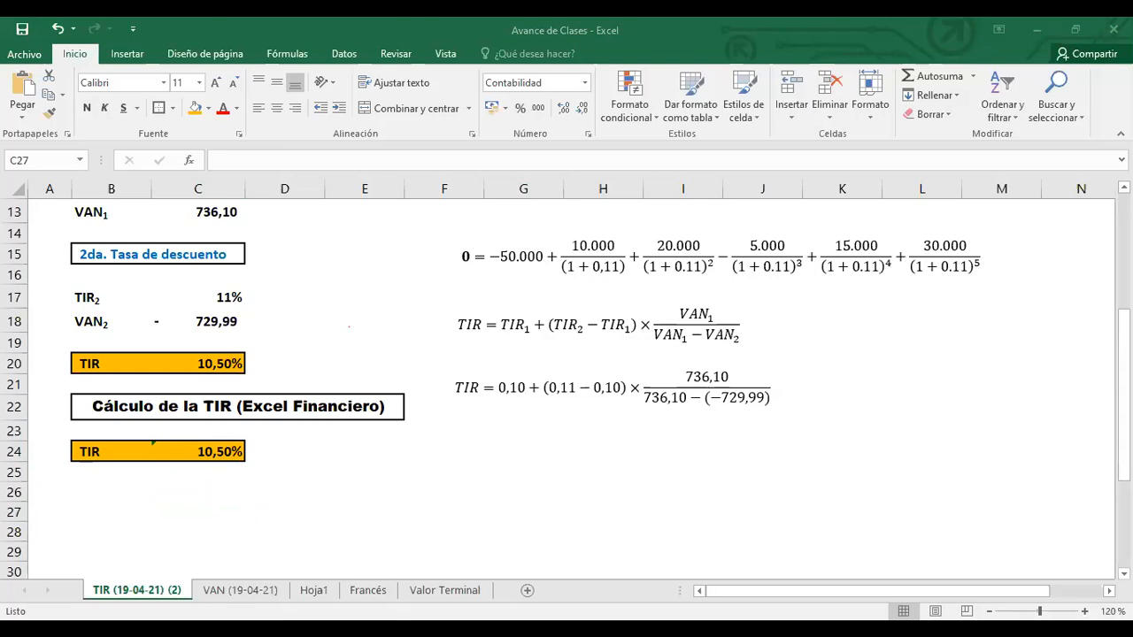
{"action": "left_click", "coordinate": [217, 452]}
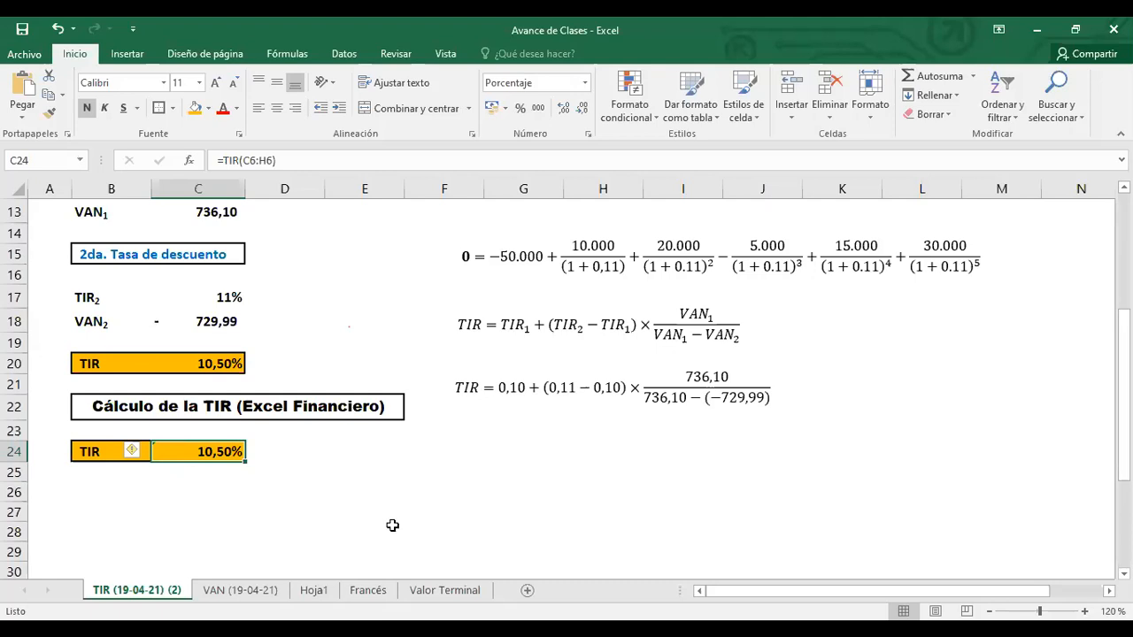
{"action": "left_click", "coordinate": [376, 495]}
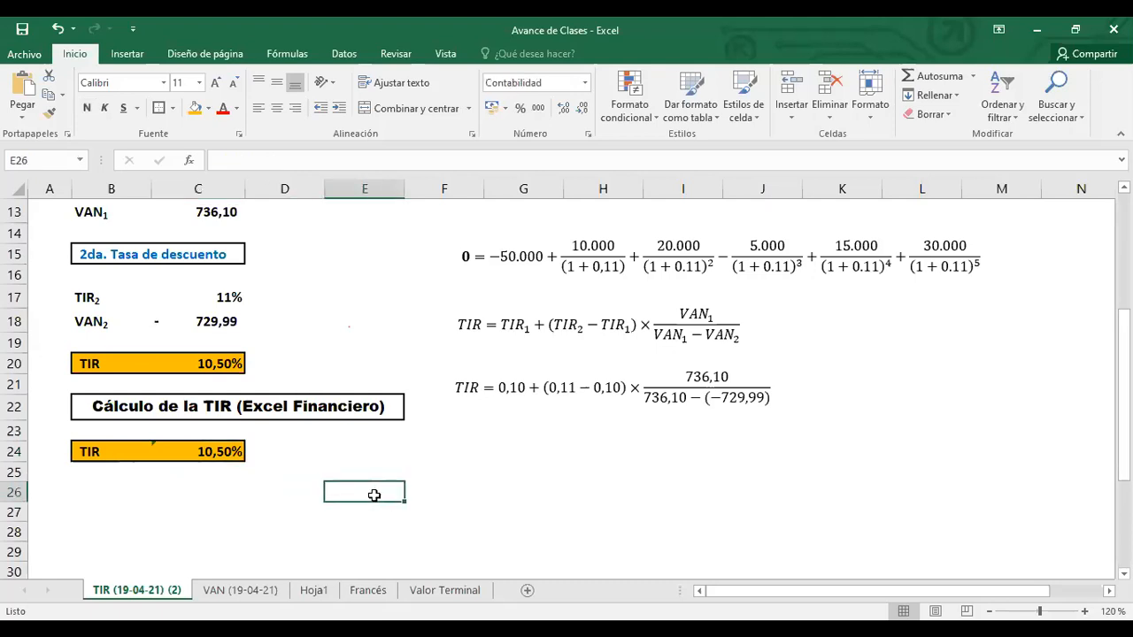
{"action": "left_click", "coordinate": [298, 467]}
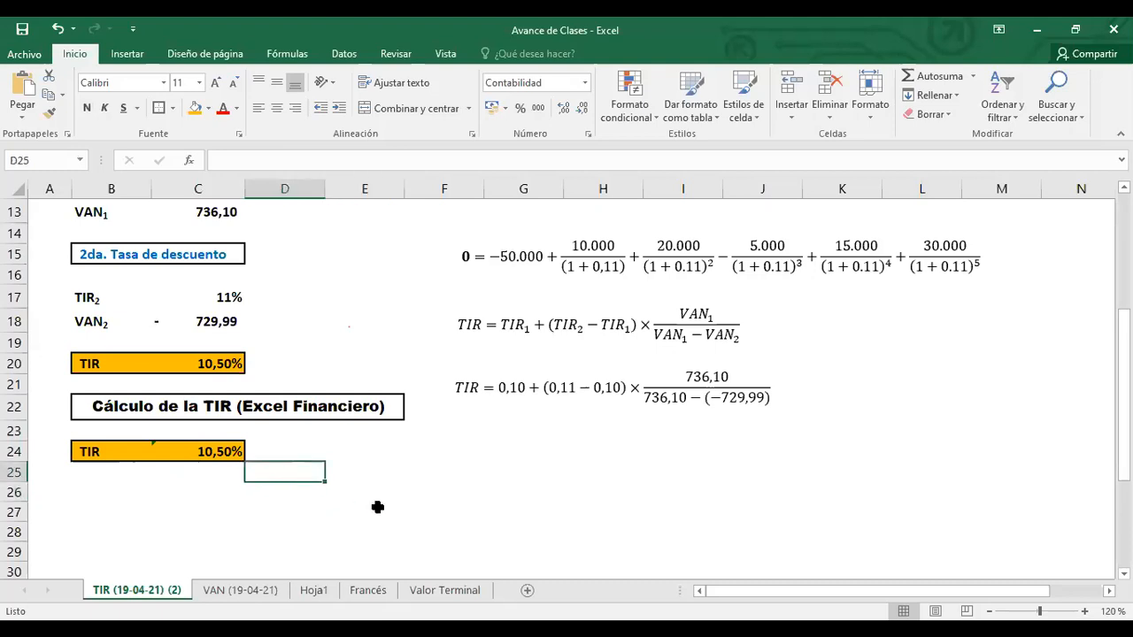
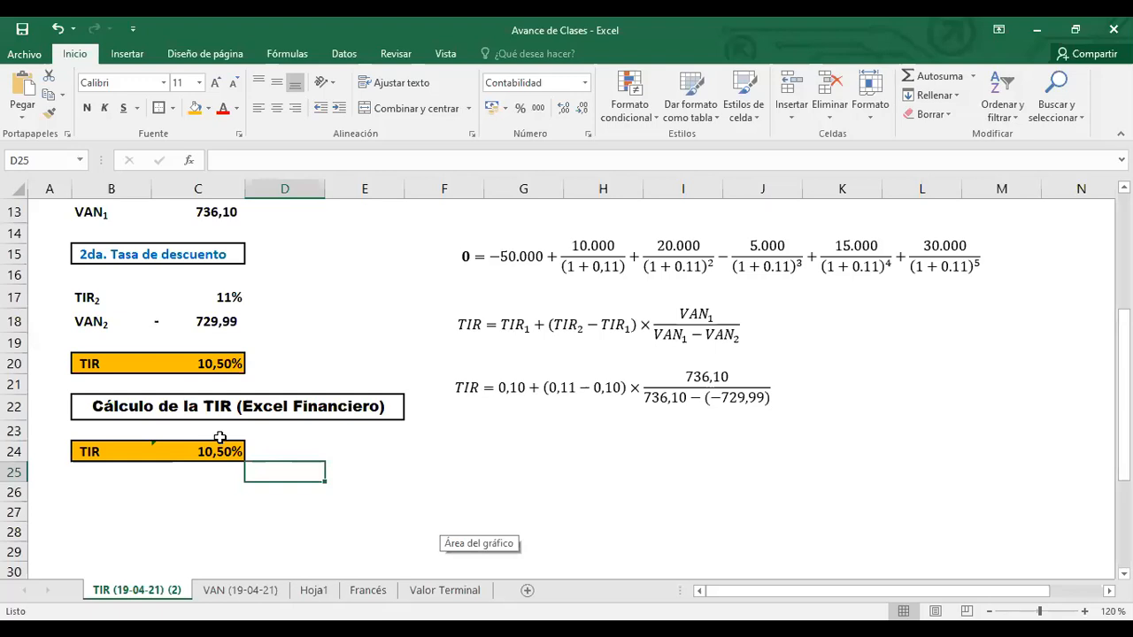
Review the project's cash flows in C6:H6 and the discount rate in B6 alongside both TIR results.
{"action": "scroll", "coordinate": [377, 379], "scroll_direction": "up", "scroll_amount": 4}
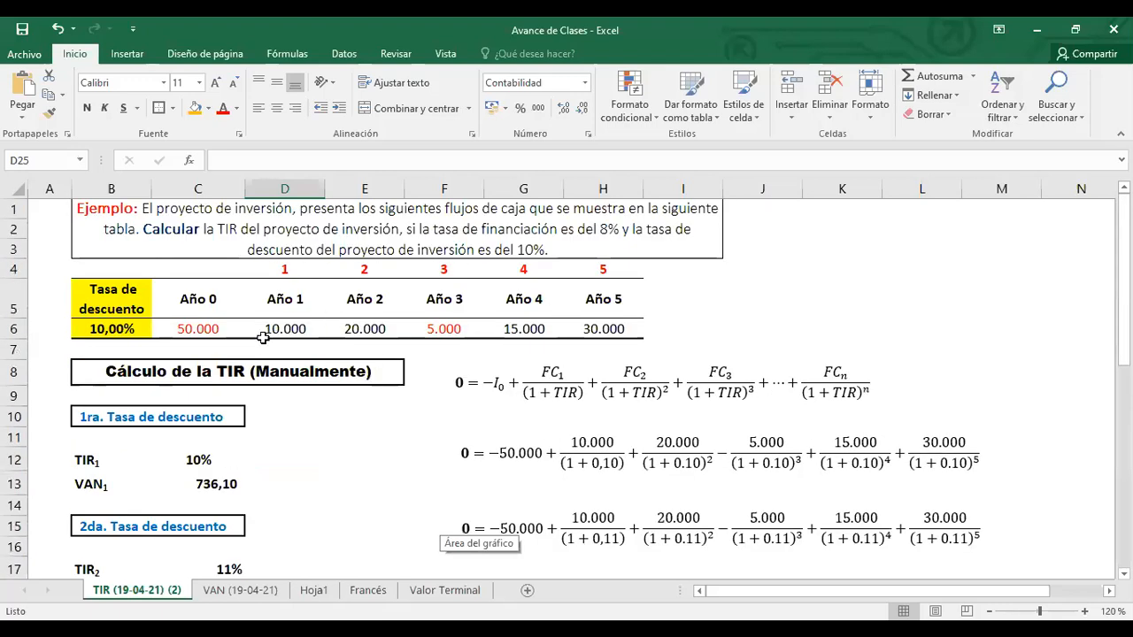
{"action": "left_click_drag", "start_coordinate": [205, 329], "coordinate": [595, 344]}
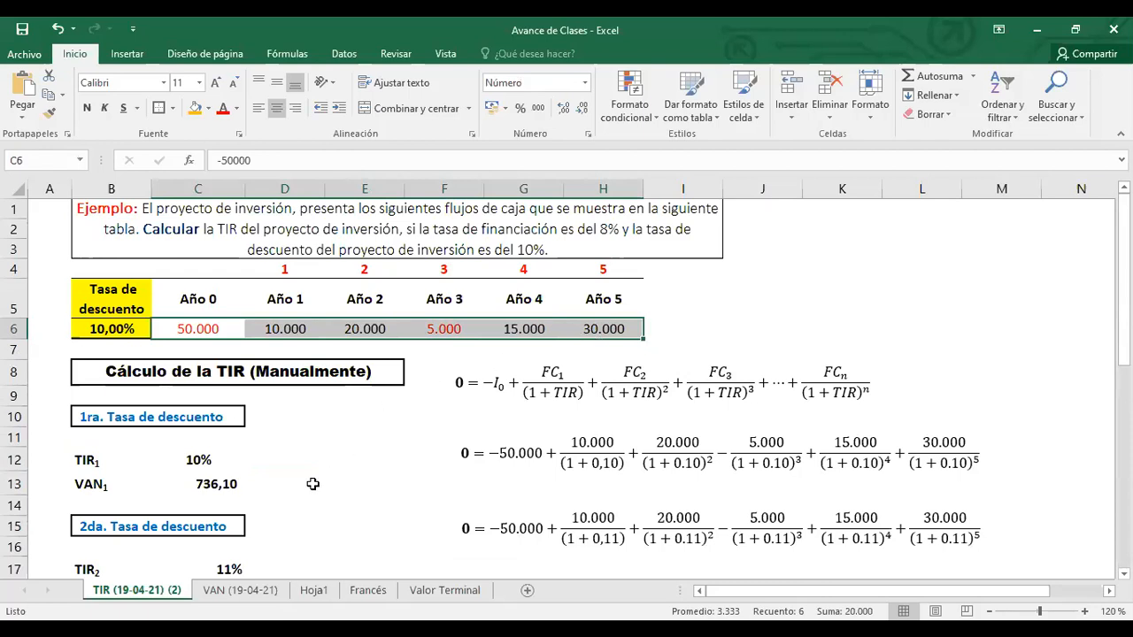
{"action": "scroll", "coordinate": [302, 489], "scroll_direction": "down", "scroll_amount": 2}
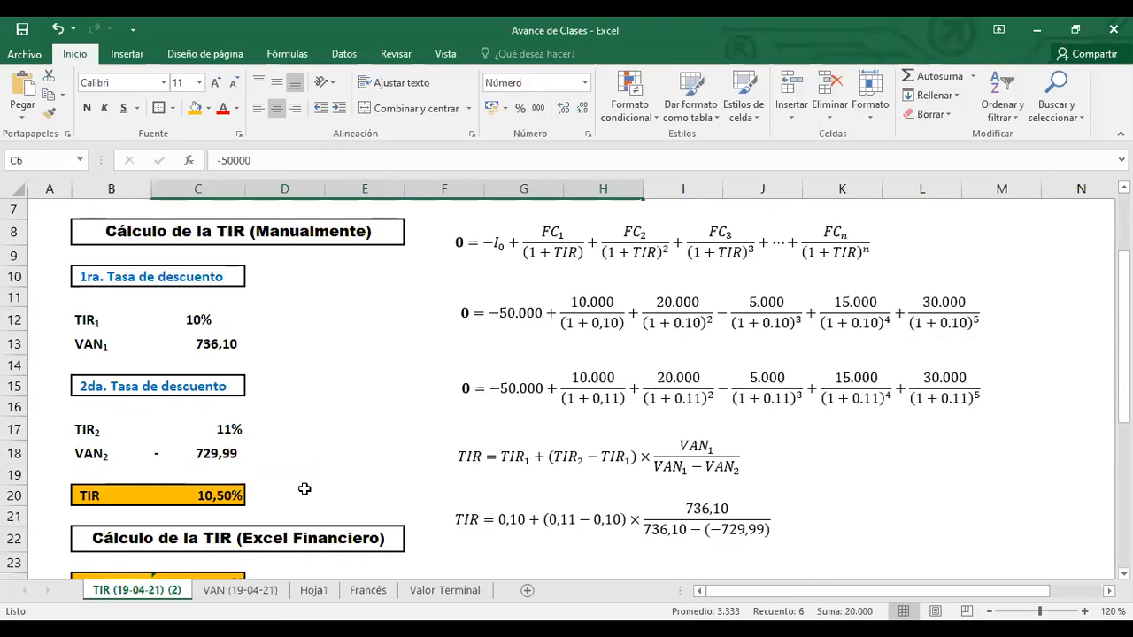
{"action": "scroll", "coordinate": [303, 489], "scroll_direction": "up", "scroll_amount": 2}
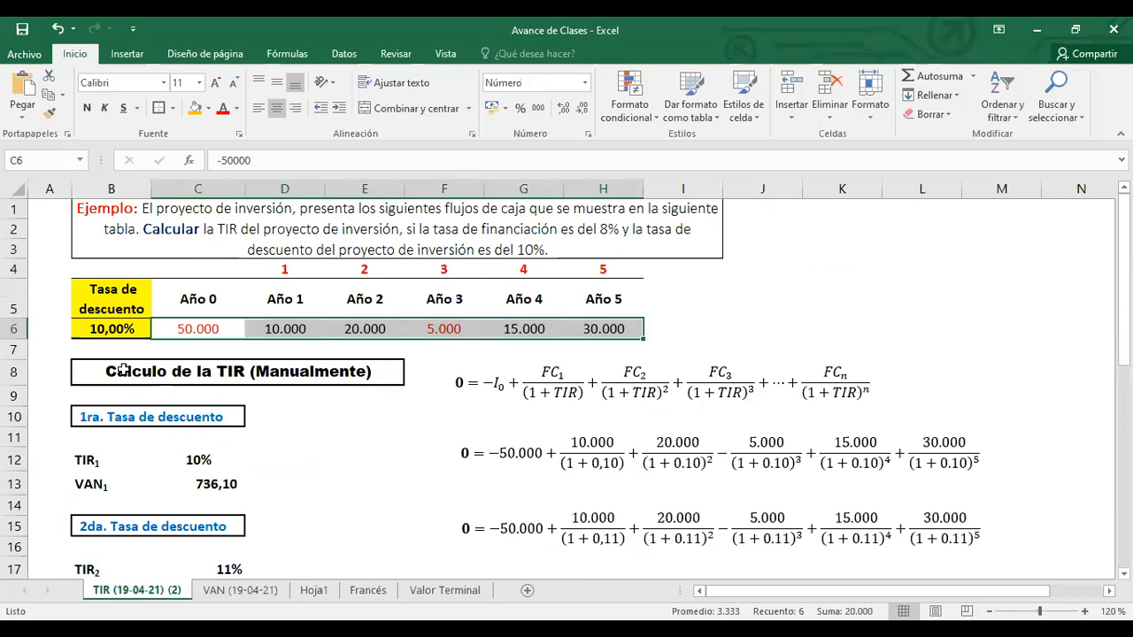
{"action": "left_click", "coordinate": [107, 330]}
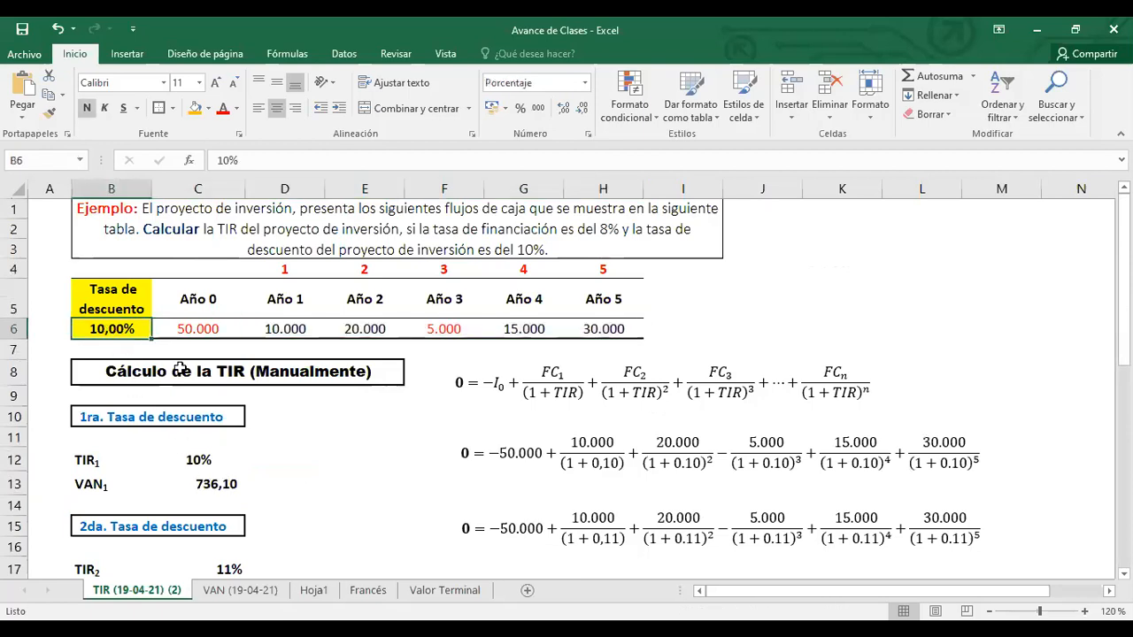
{"action": "scroll", "coordinate": [105, 344], "scroll_direction": "down", "scroll_amount": 4}
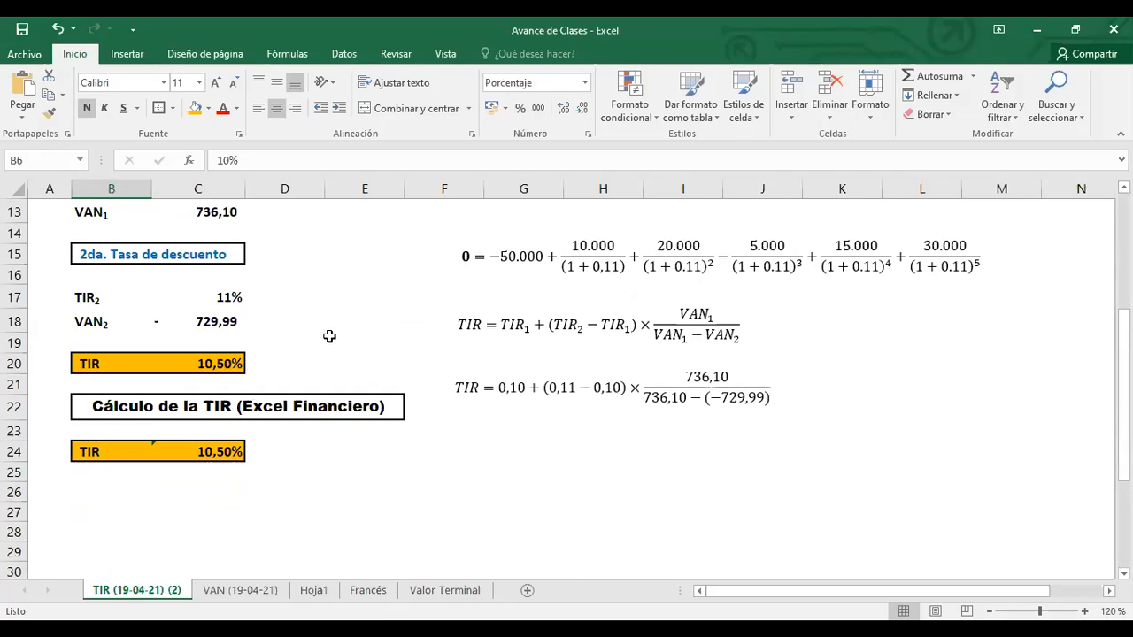
{"action": "scroll", "coordinate": [326, 279], "scroll_direction": "up", "scroll_amount": 2}
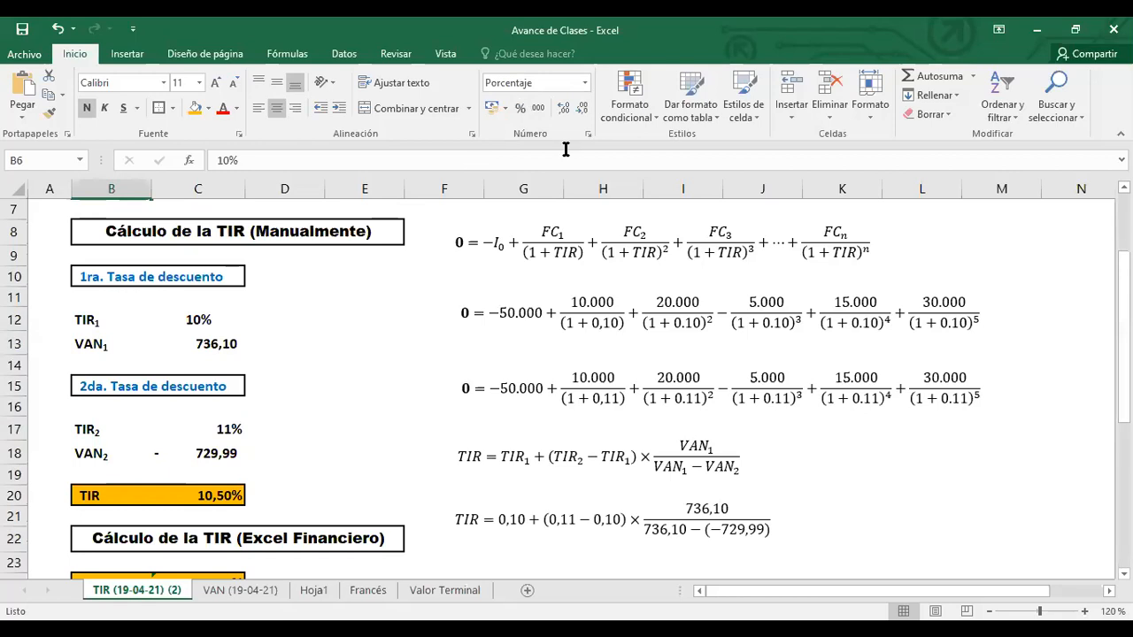
{"action": "scroll", "coordinate": [495, 292], "scroll_direction": "down", "scroll_amount": 2}
Annotate "SI LA TIR" below the substituted equation and draw three red arrows fanning out from the text.
{"action": "left_click", "coordinate": [418, 475]}
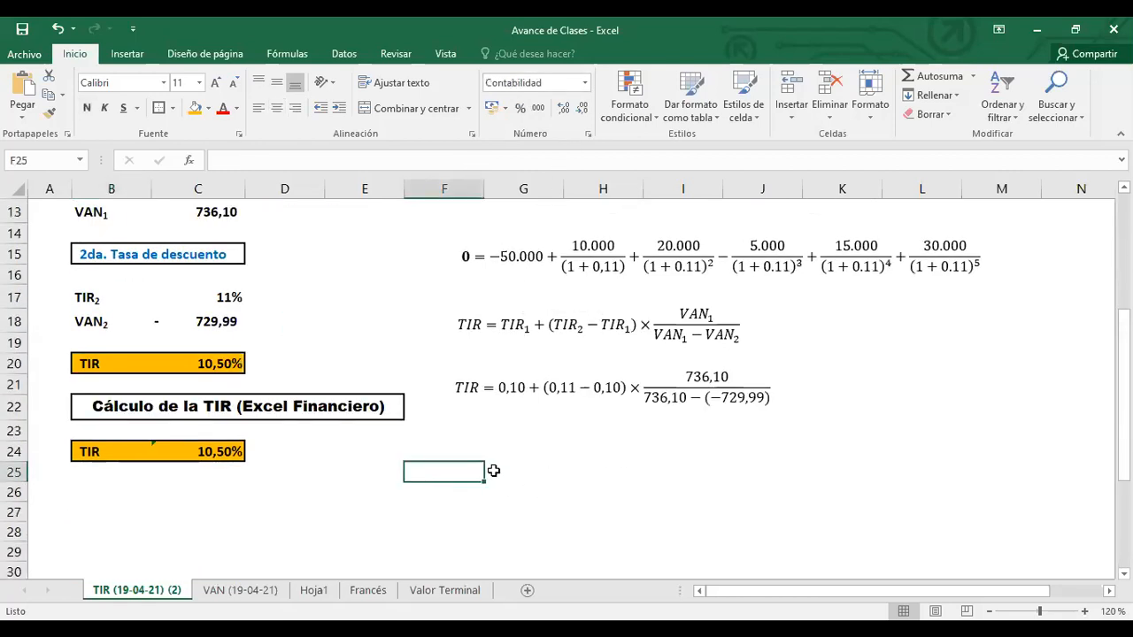
{"action": "left_click", "coordinate": [460, 493]}
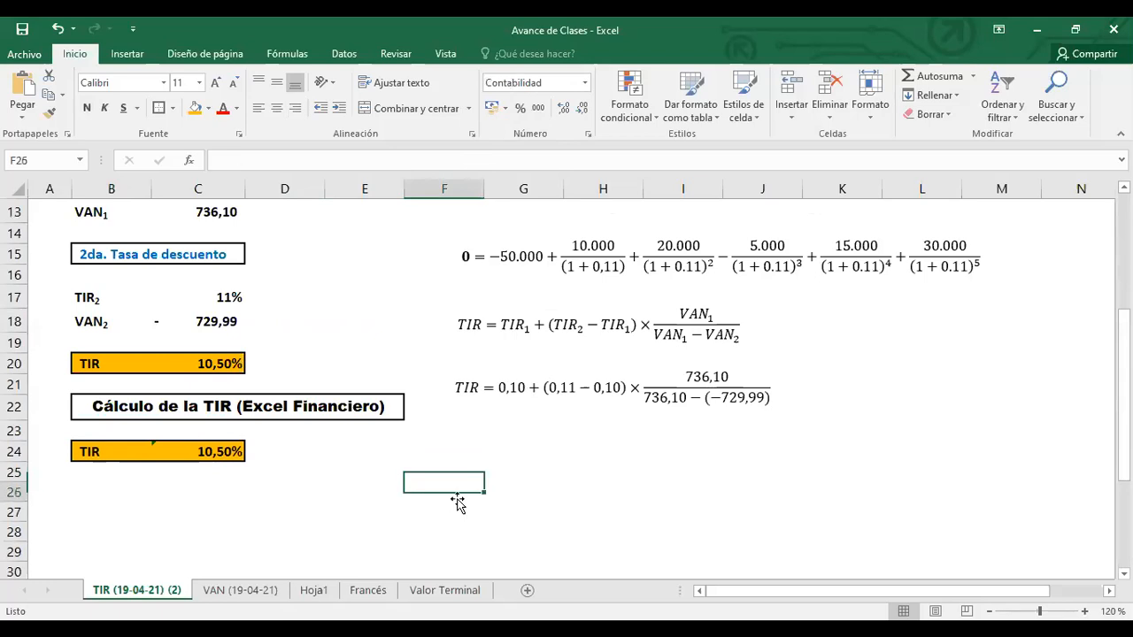
{"action": "left_click", "coordinate": [678, 89]}
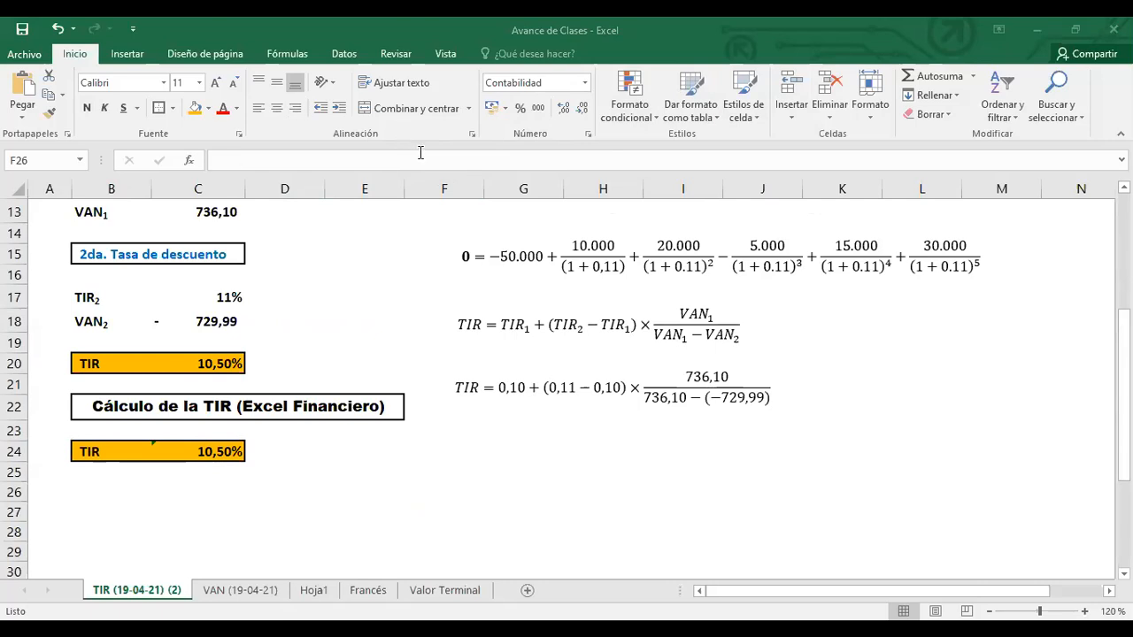
{"action": "left_click", "coordinate": [424, 490]}
{"action": "type", "text": "SI LA "}
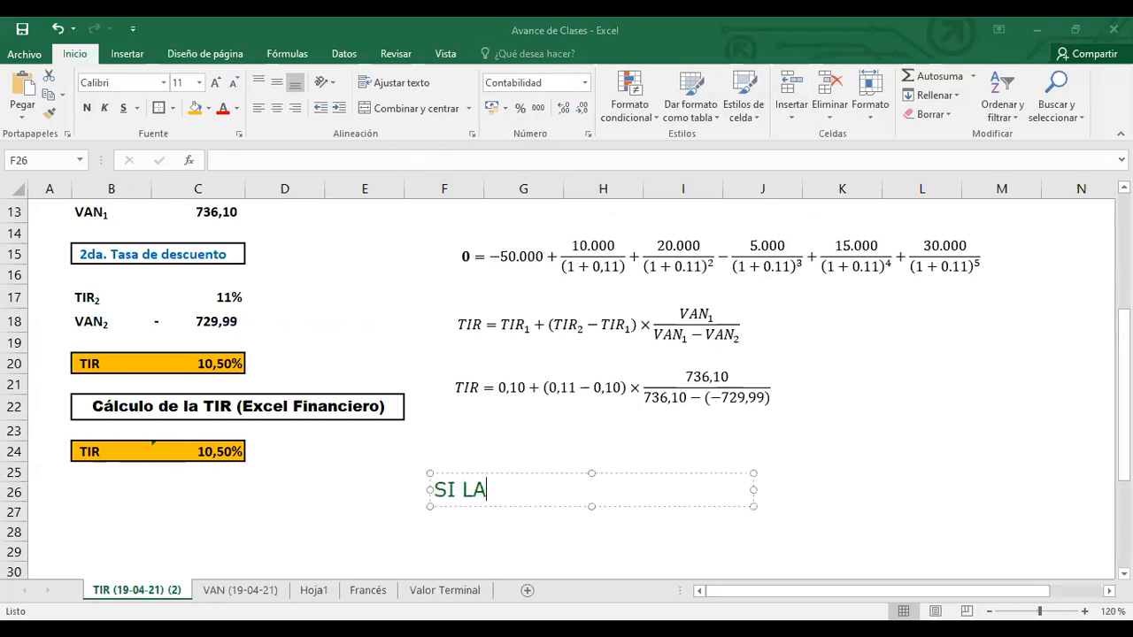
{"action": "type", "text": "TIR"}
{"action": "left_click_drag", "start_coordinate": [534, 485], "coordinate": [603, 447]}
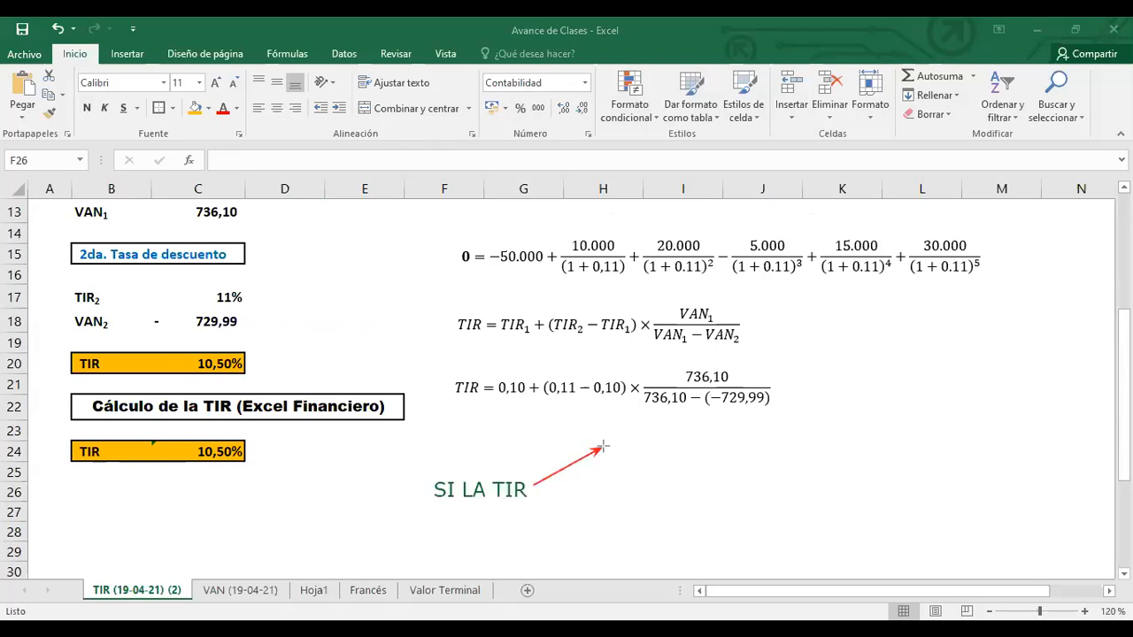
{"action": "mouse_move", "coordinate": [540, 493]}
{"action": "left_mouse_down"}
{"action": "mouse_move", "coordinate": [619, 497]}
{"action": "mouse_move", "coordinate": [609, 498]}
{"action": "mouse_move", "coordinate": [611, 545]}
{"action": "mouse_move", "coordinate": [603, 536]}
{"action": "left_mouse_up"}
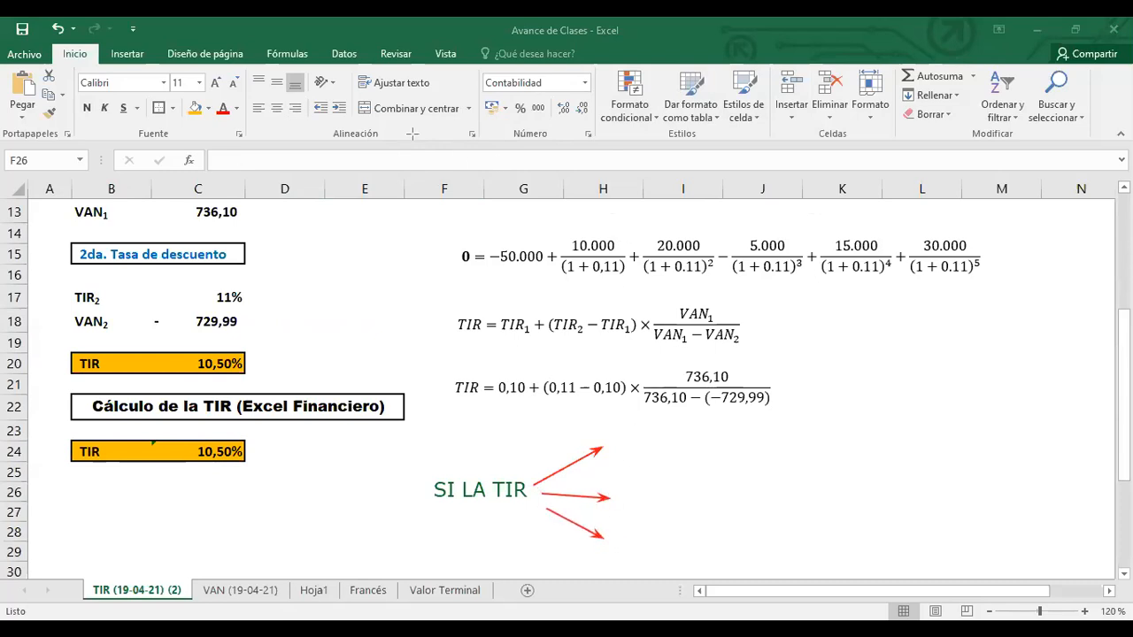
Write the annotation ">K S e acepta" at the tip of the upper arrow.
{"action": "left_click", "coordinate": [613, 432]}
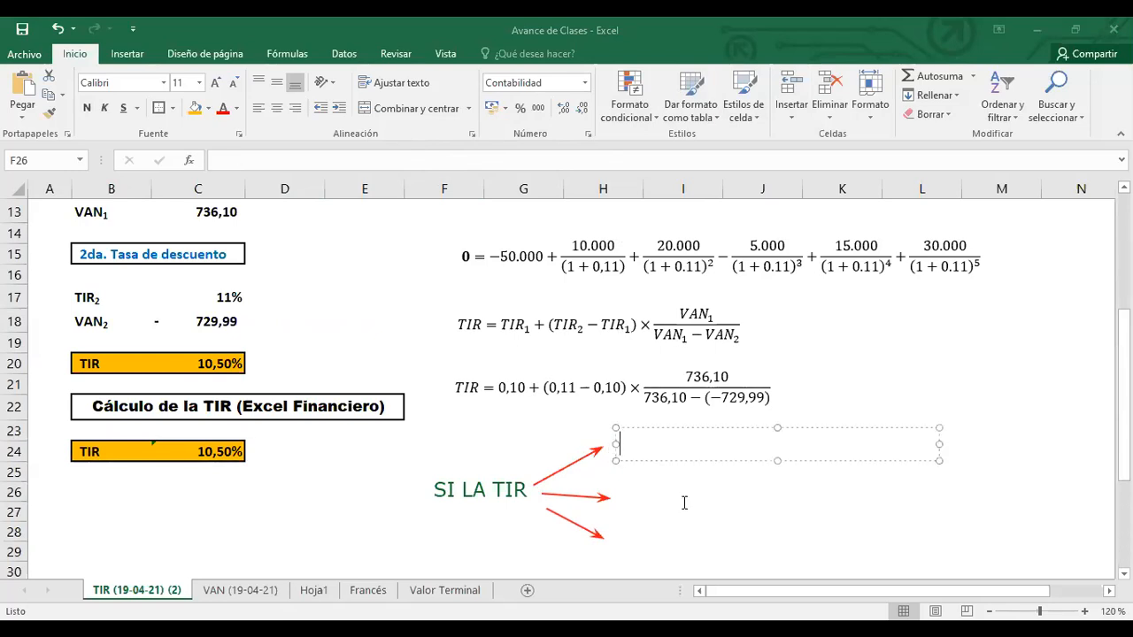
{"action": "type", "text": "<"}
{"action": "key", "text": "BackSpace"}
{"action": "type", "text": "<"}
{"action": "key", "text": "BackSpace"}
{"action": "type", "text": ">0"}
{"action": "key", "text": "BackSpace"}
{"action": "type", "text": "K"}
{"action": "type", "text": "S e acepta"}
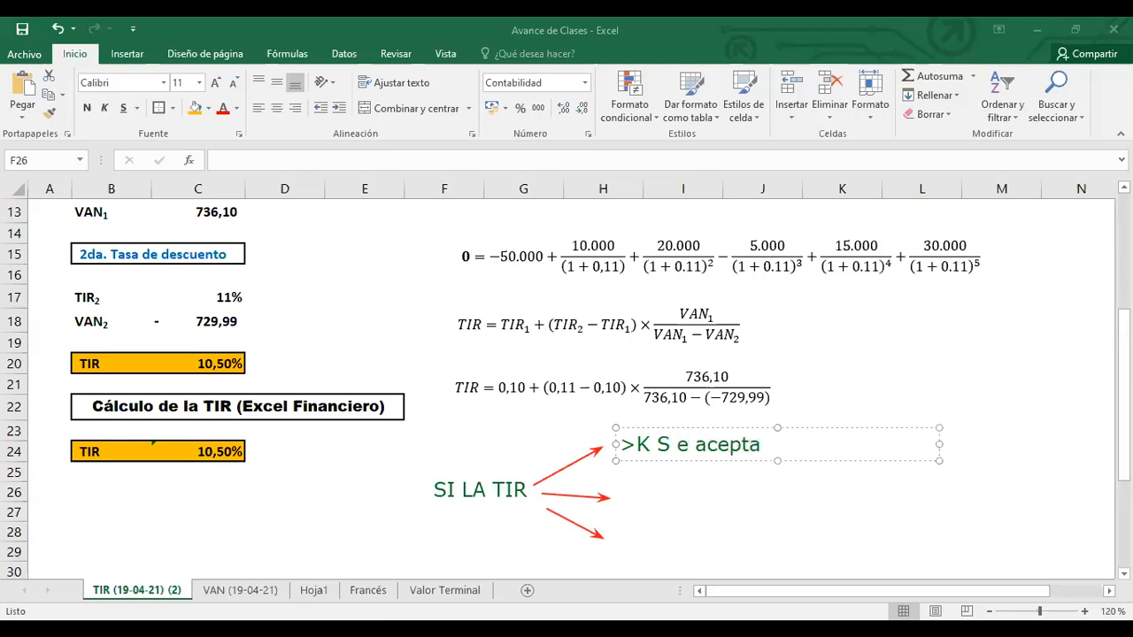
Remove the stray space within "Se" and extend the upper annotation to read ">K Se acepta el proyecto".
{"action": "left_click", "coordinate": [679, 445]}
{"action": "key", "text": "BackSpace"}
{"action": "left_click", "coordinate": [705, 445]}
{"action": "key", "text": "Right"}
{"action": "key", "text": "Right"}
{"action": "key", "text": "Right"}
{"action": "key", "text": "Right"}
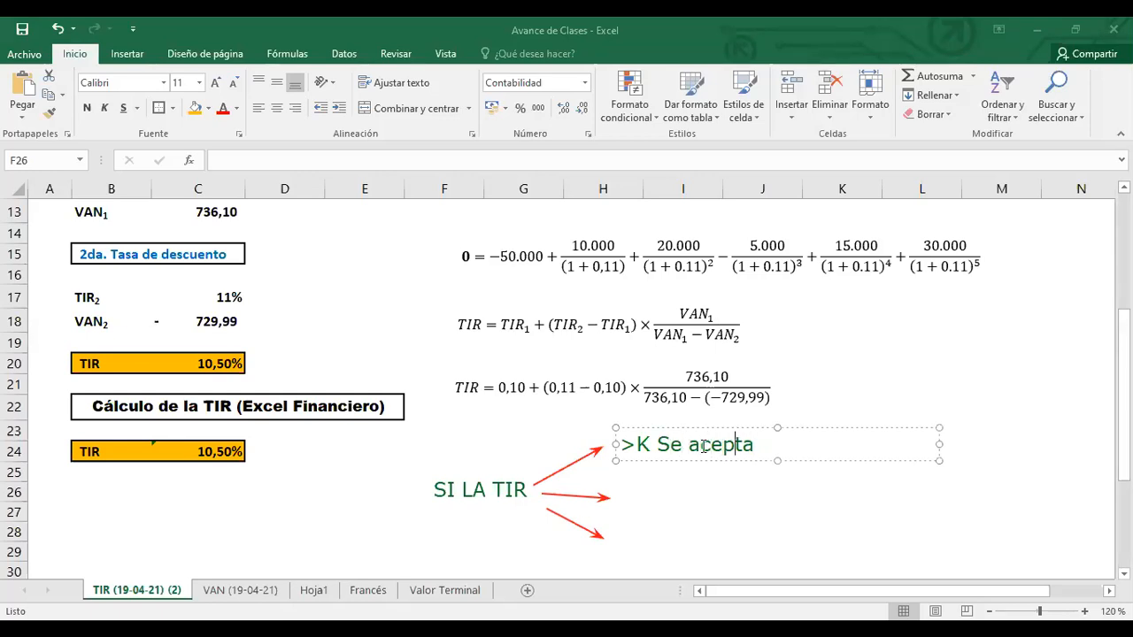
{"action": "type", "text": "el proyecto"}
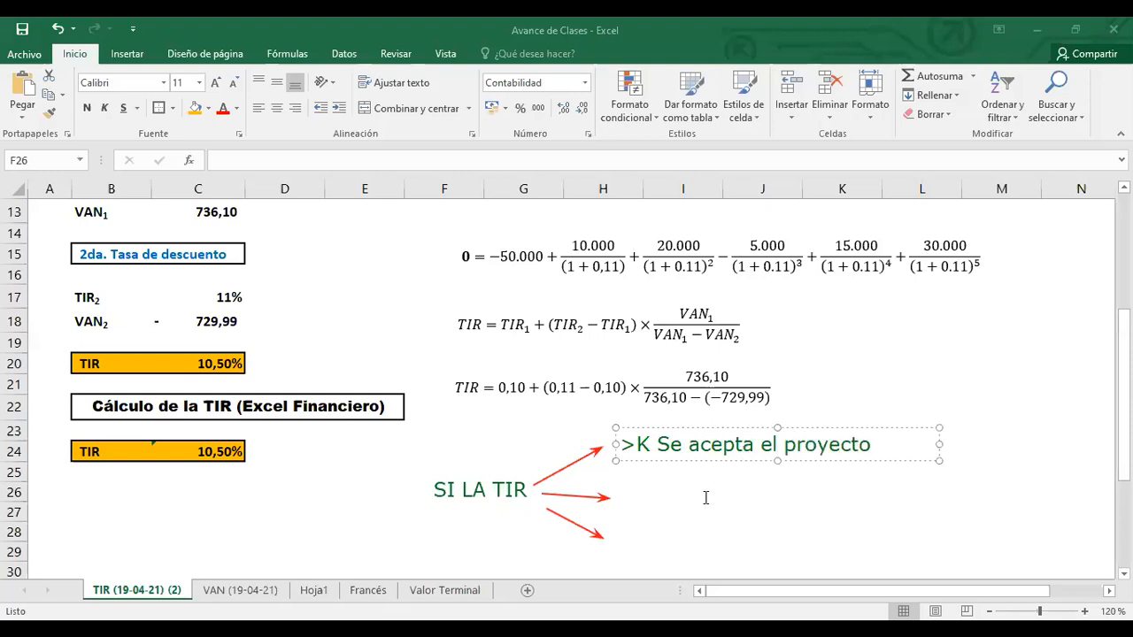
{"action": "key", "text": "Escape"}
{"action": "key", "text": "Escape"}
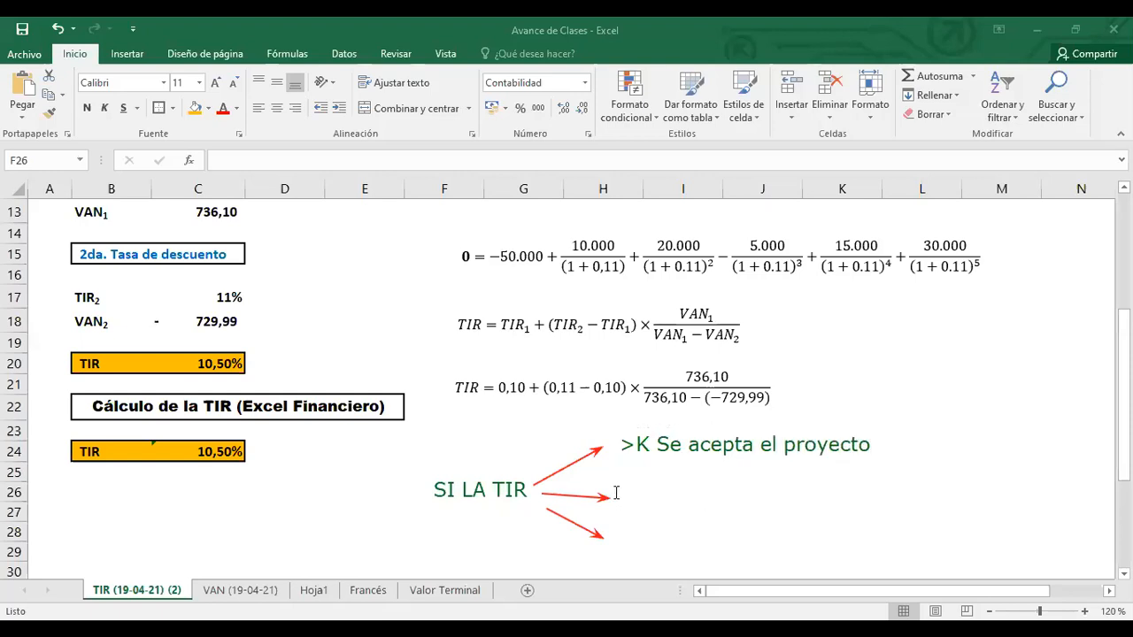
Write the annotation "=k Es indiferente" beside the middle arrow and leave annotation mode.
{"action": "left_click", "coordinate": [617, 493]}
{"action": "type", "text": "="}
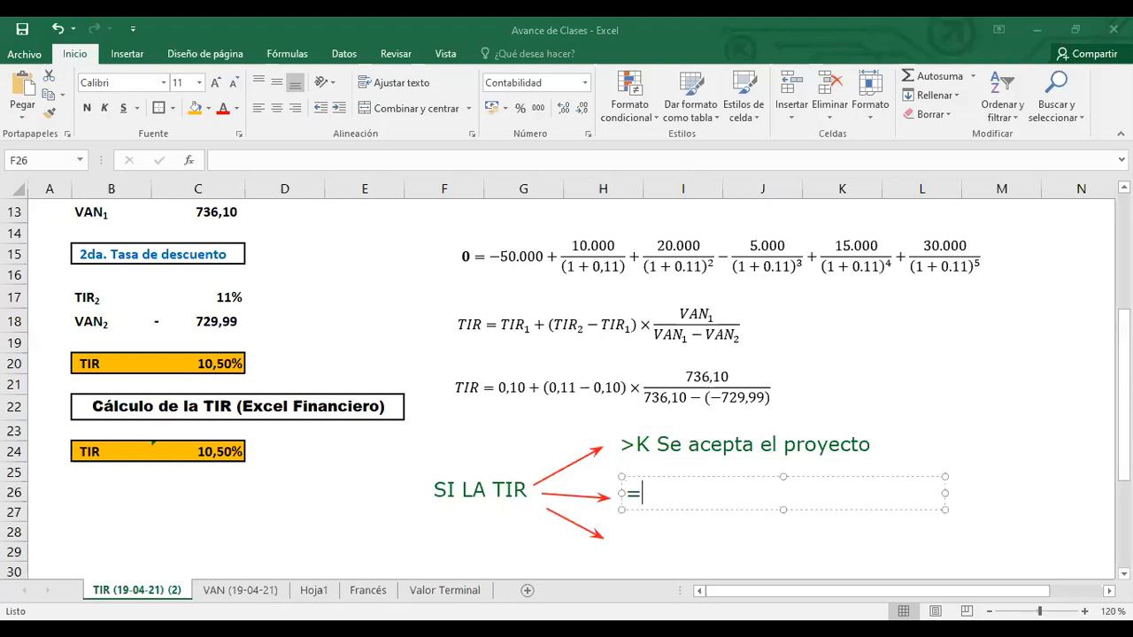
{"action": "type", "text": "k Es indiferente"}
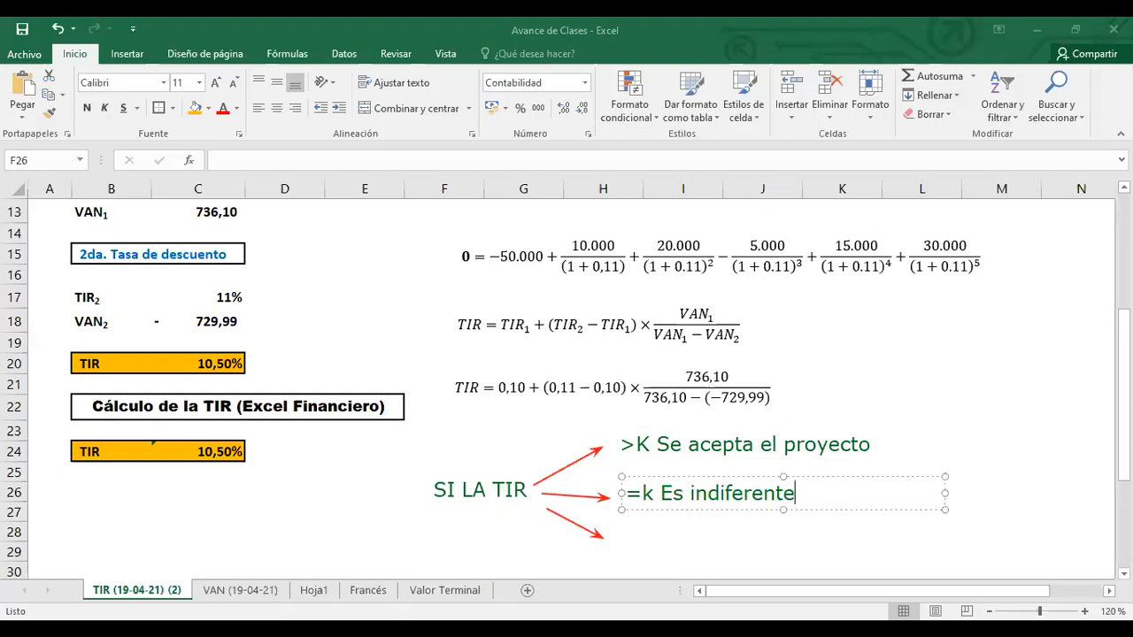
{"action": "left_click", "coordinate": [871, 111]}
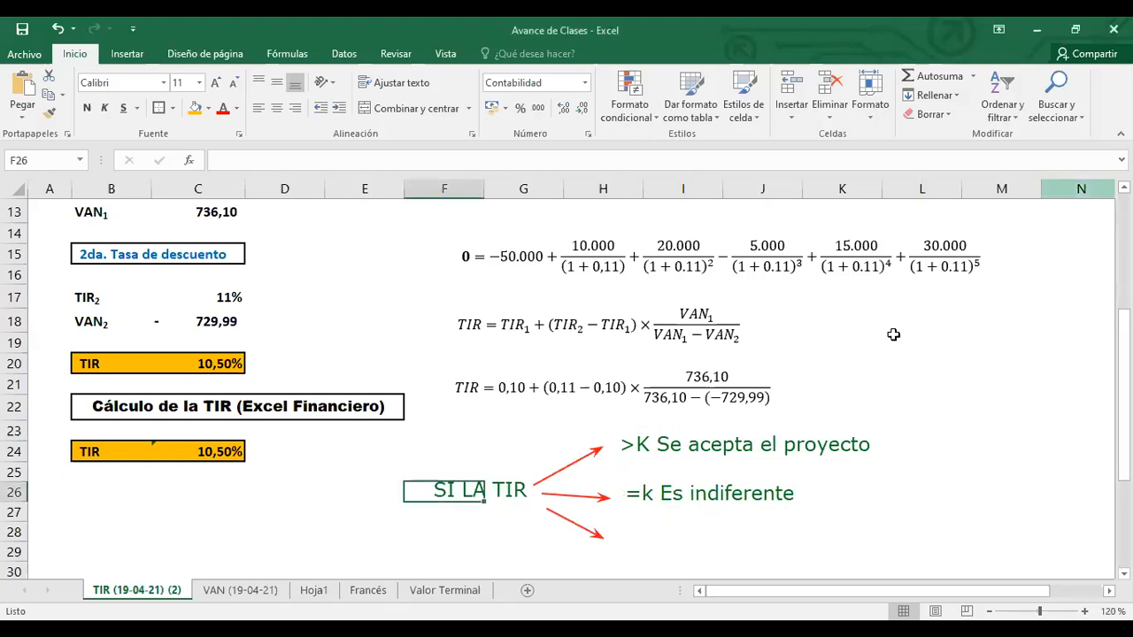
Check the project's discount rate in cell B6 as the reference value K for the decision rule.
{"action": "scroll", "coordinate": [567, 381], "scroll_direction": "up", "scroll_amount": 4}
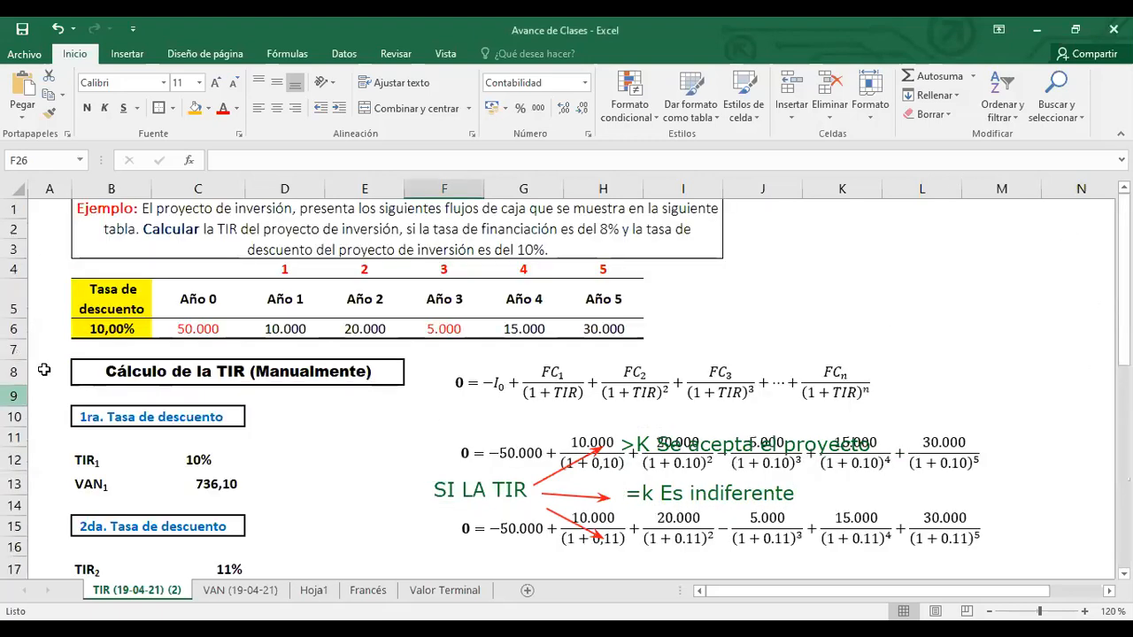
{"action": "left_click", "coordinate": [100, 328]}
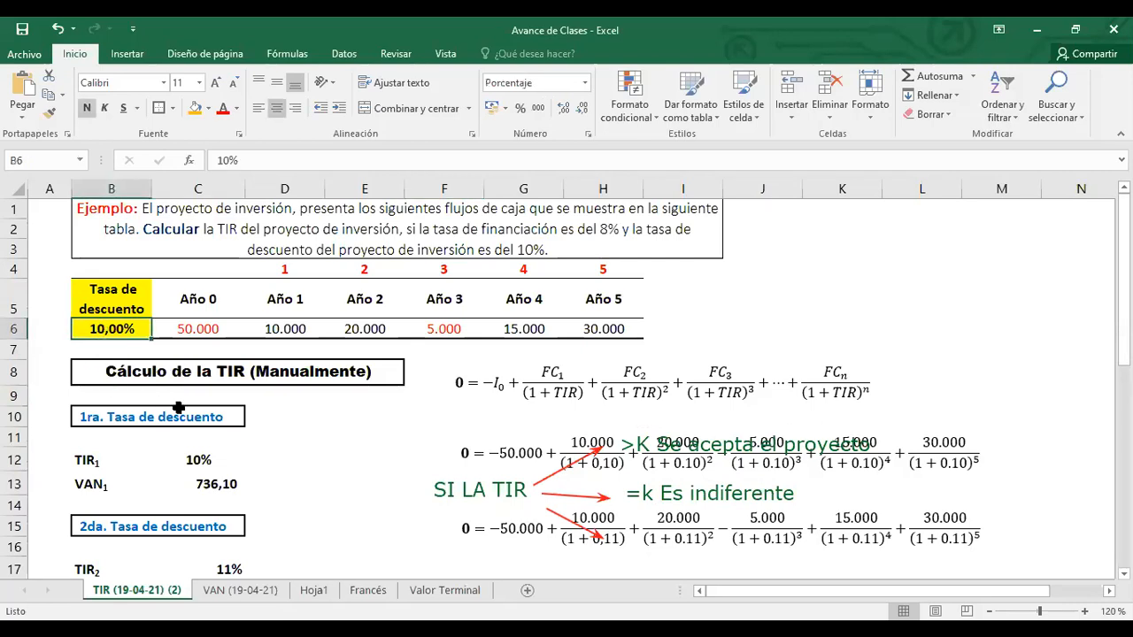
Write the annotation "<K Se rechaza el proyecto" at the tip of the lower arrow and finish the text box.
{"action": "scroll", "coordinate": [178, 407], "scroll_direction": "down", "scroll_amount": 4}
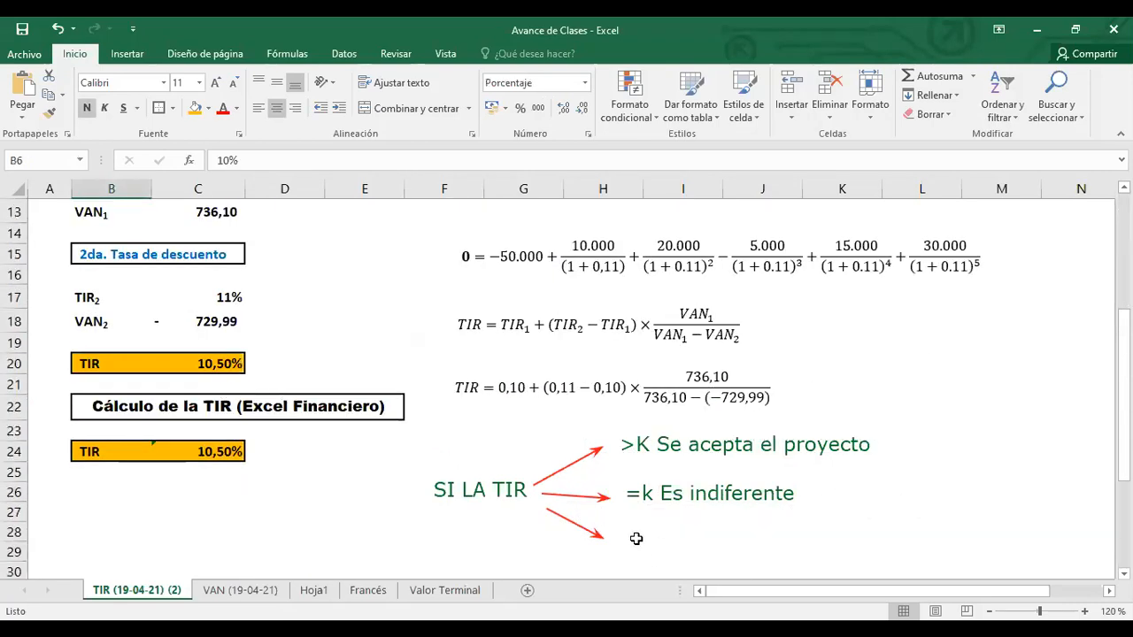
{"action": "left_click", "coordinate": [636, 538]}
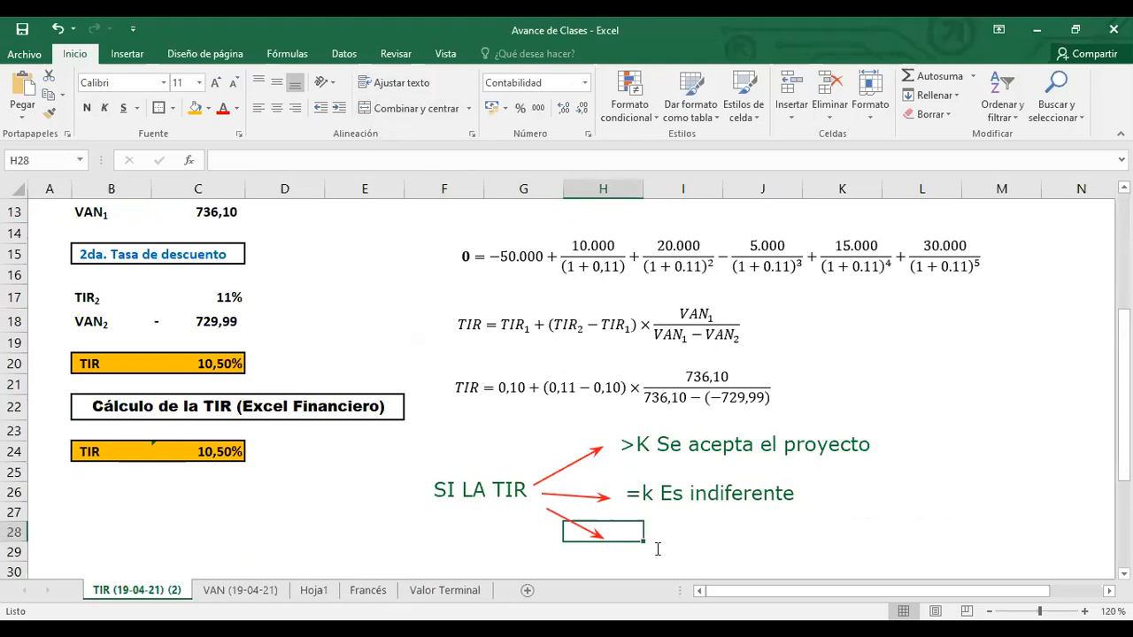
{"action": "left_click", "coordinate": [632, 532]}
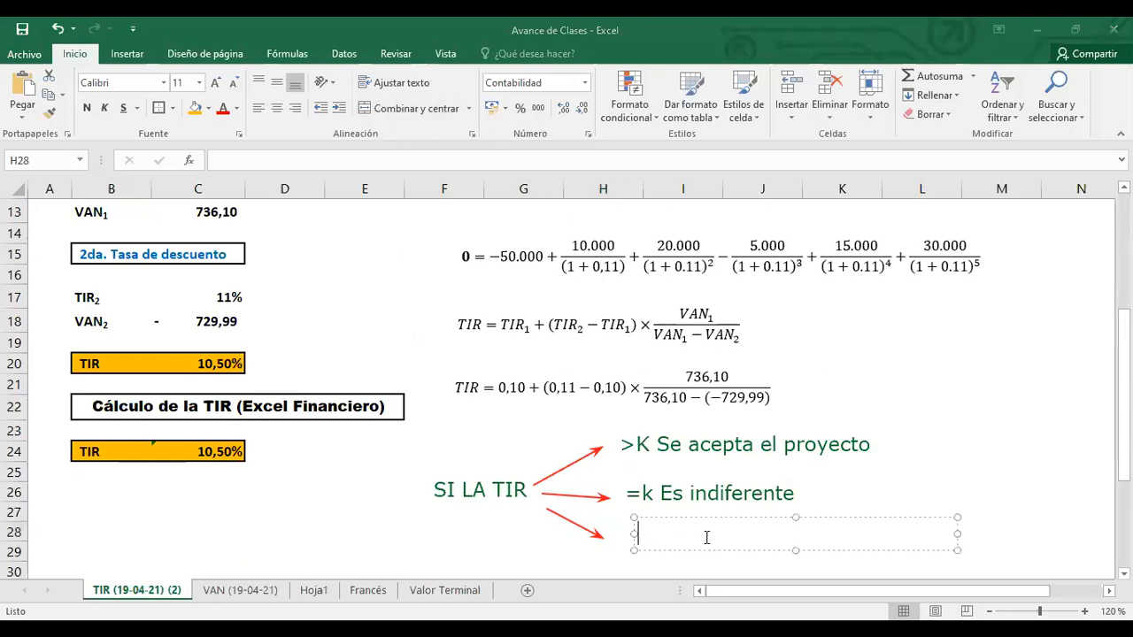
{"action": "type", "text": "<k"}
{"action": "key", "text": "BackSpace"}
{"action": "type", "text": "K Se rechaza el"}
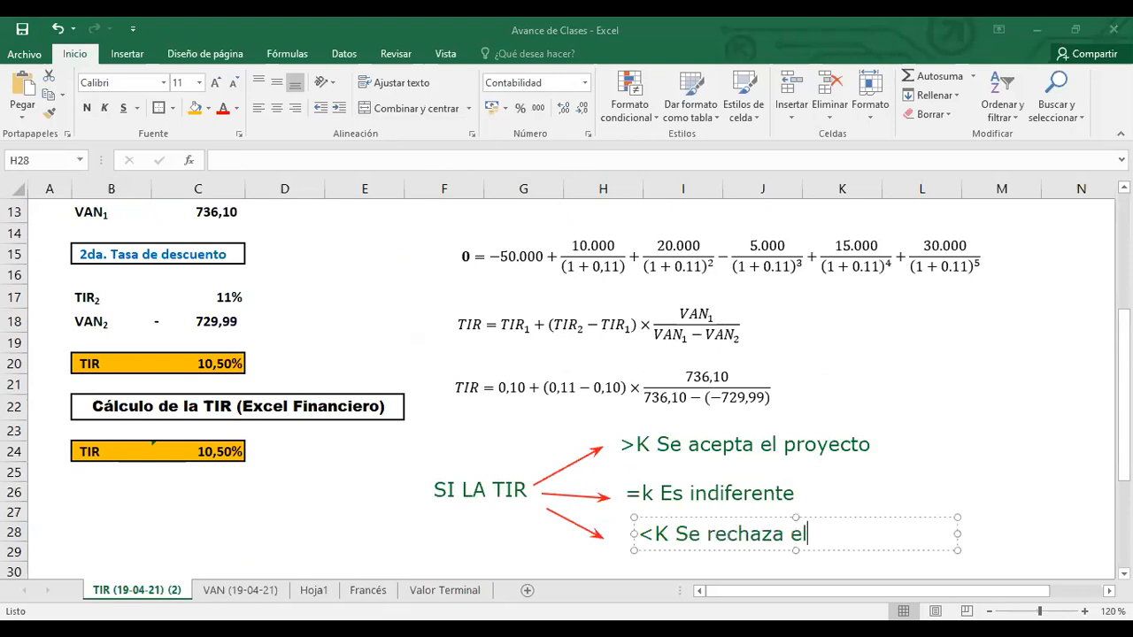
{"action": "type", "text": " proyecto"}
{"action": "left_click", "coordinate": [1018, 435]}
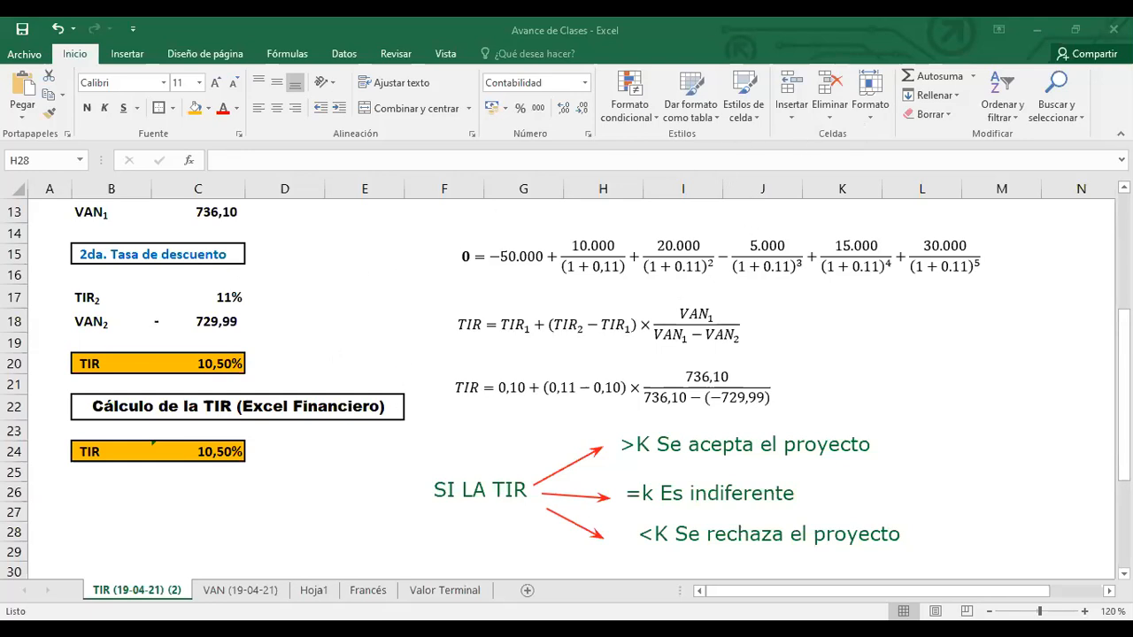
Clear the decision-rule annotations, switch to PowerPoint and start the slide show from the TIRM definition on slide 37.
{"action": "left_click", "coordinate": [1123, 396]}
{"action": "scroll", "coordinate": [305, 340], "scroll_direction": "up", "scroll_amount": 3}
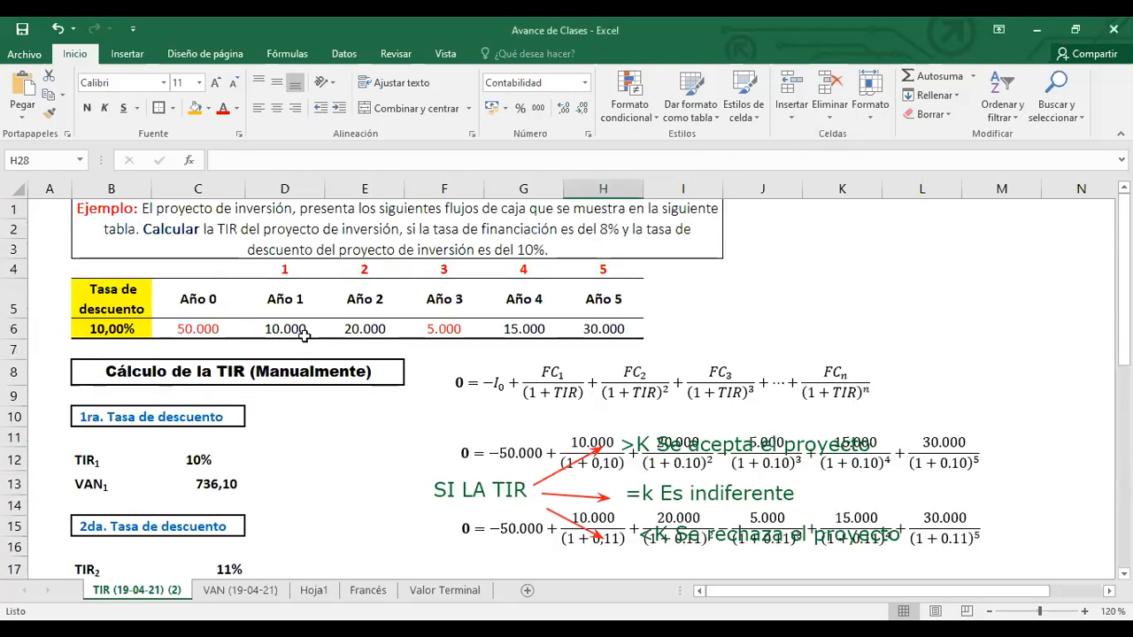
{"action": "scroll", "coordinate": [314, 350], "scroll_direction": "down", "scroll_amount": 3}
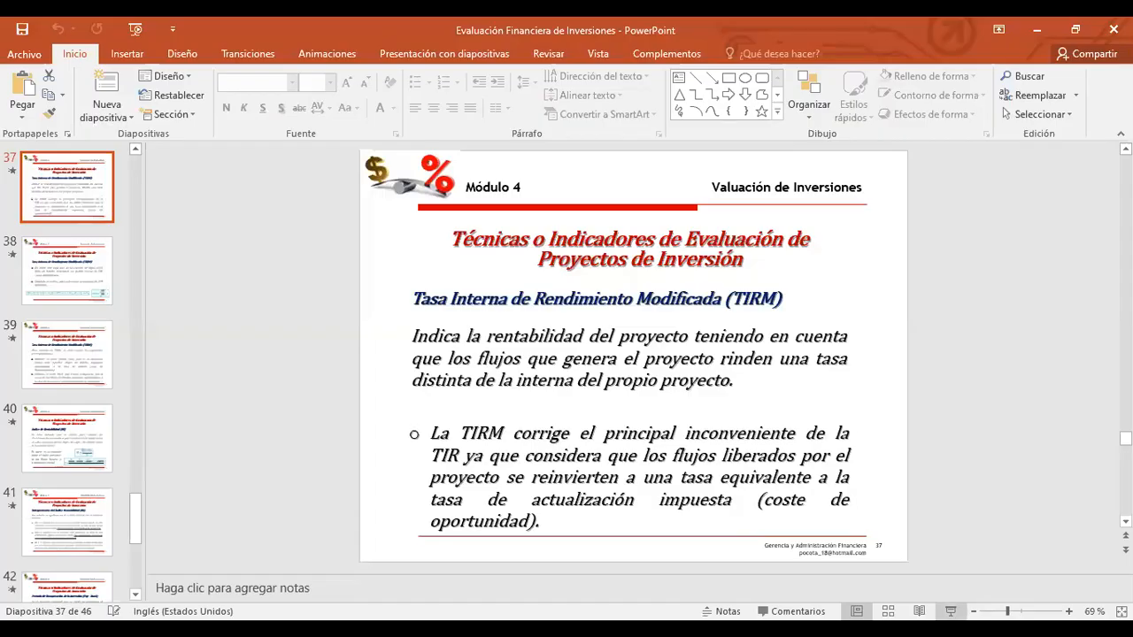
{"action": "key", "text": "shift+F5"}
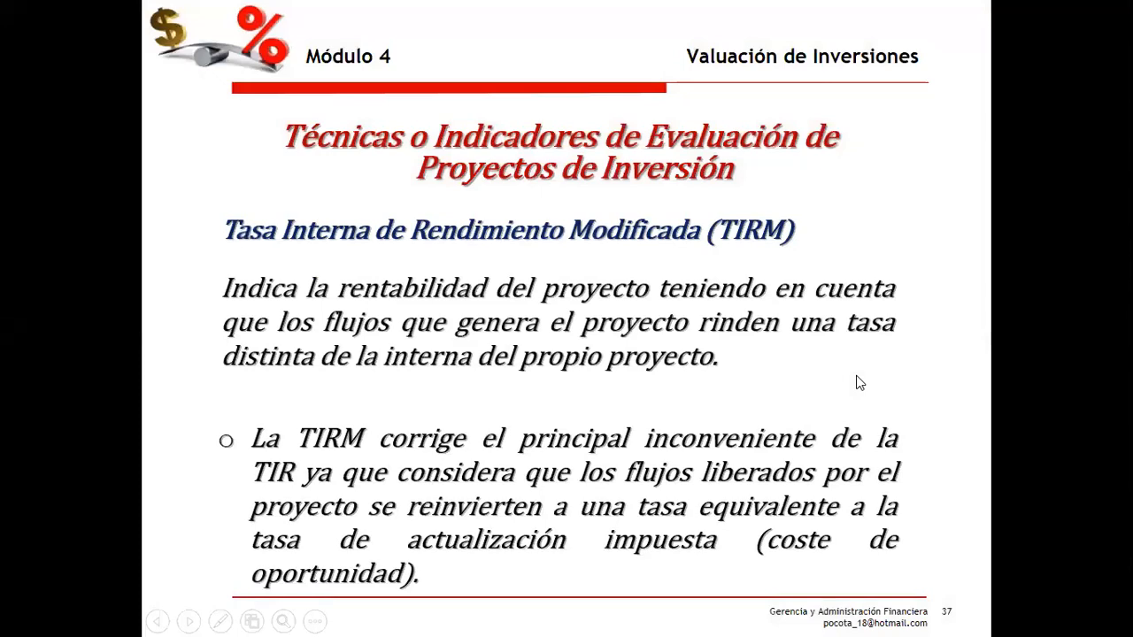
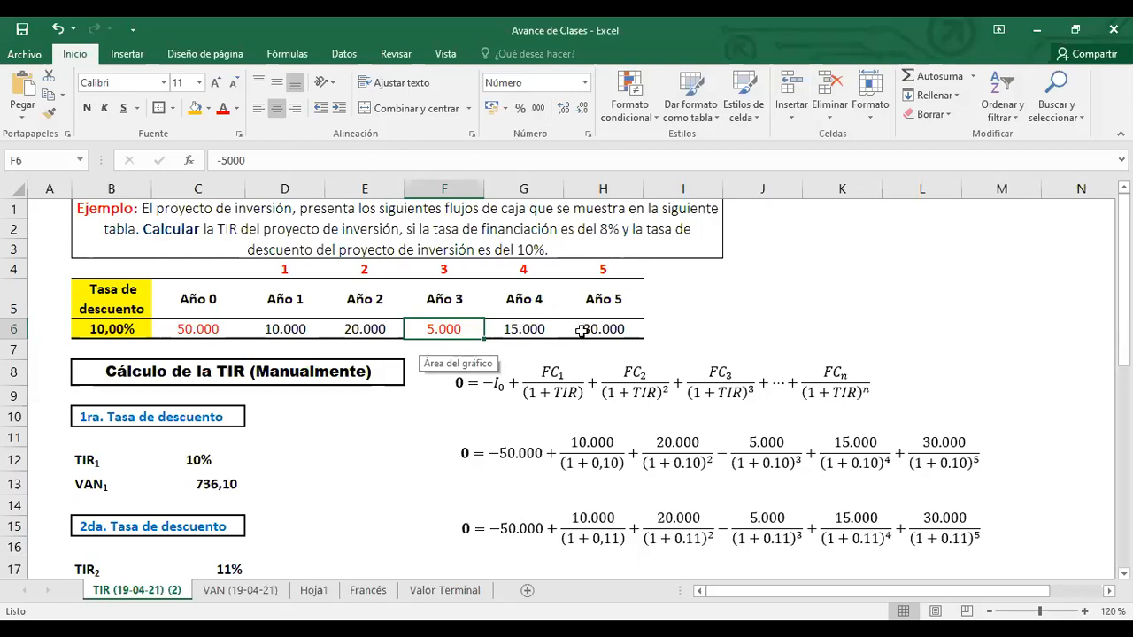
Sketch red axes beside the problem statement with a blue curve crossing the horizontal axis three times, and label them VAN and K.
{"action": "left_click", "coordinate": [755, 109]}
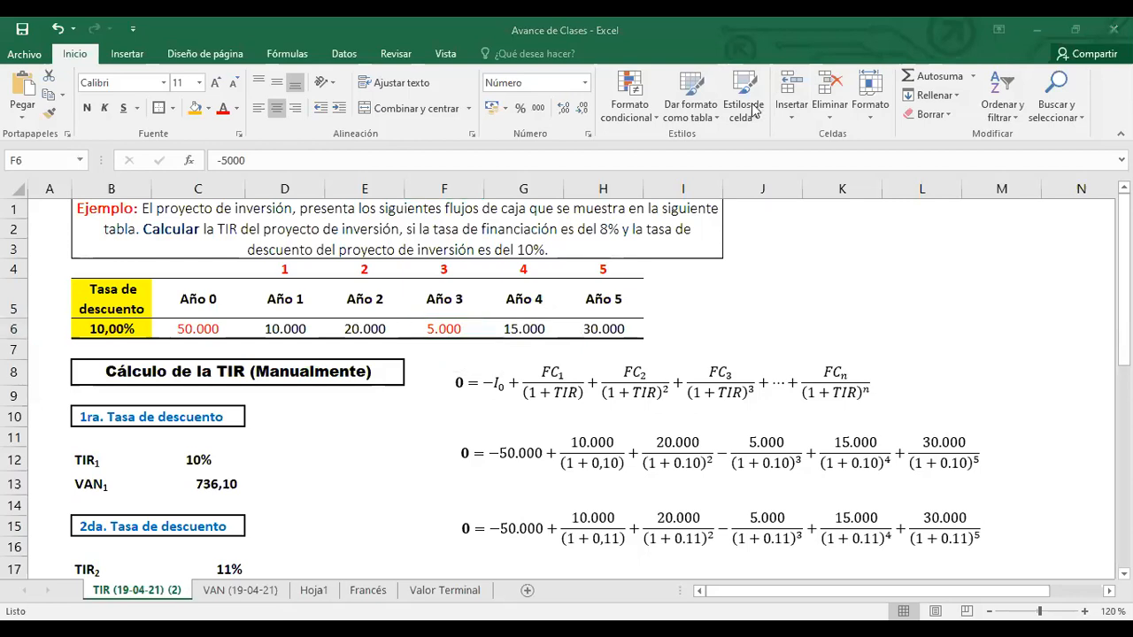
{"action": "mouse_move", "coordinate": [821, 218]}
{"action": "left_mouse_down"}
{"action": "mouse_move", "coordinate": [821, 354]}
{"action": "mouse_move", "coordinate": [1002, 329]}
{"action": "left_mouse_up"}
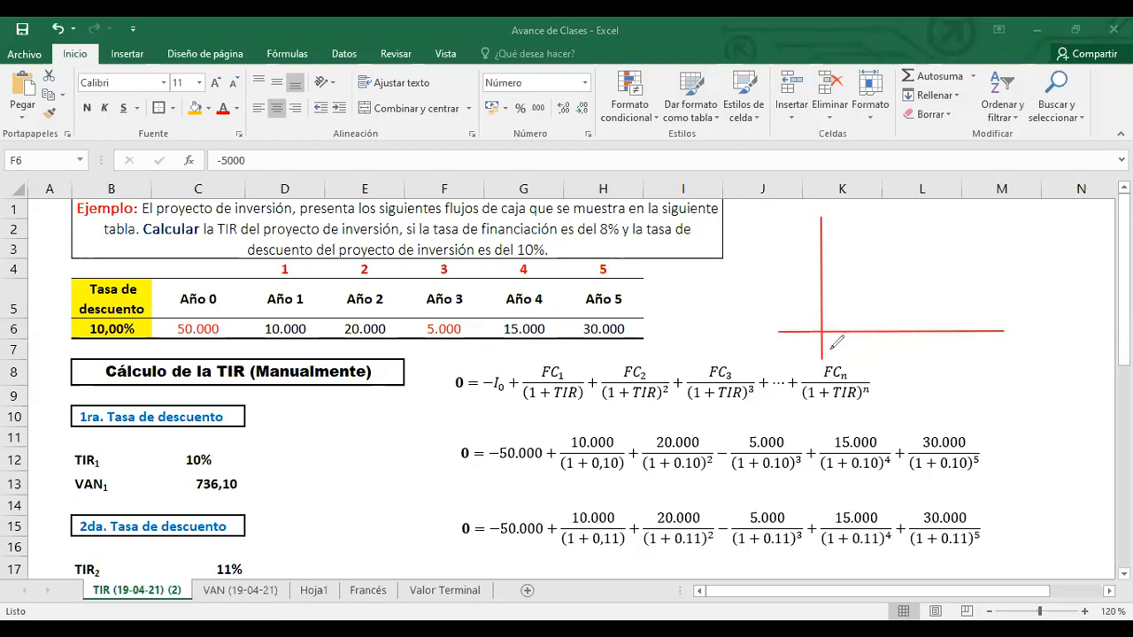
{"action": "mouse_move", "coordinate": [831, 270]}
{"action": "left_mouse_down"}
{"action": "mouse_move", "coordinate": [871, 334]}
{"action": "mouse_move", "coordinate": [943, 303]}
{"action": "mouse_move", "coordinate": [993, 347]}
{"action": "left_mouse_up"}
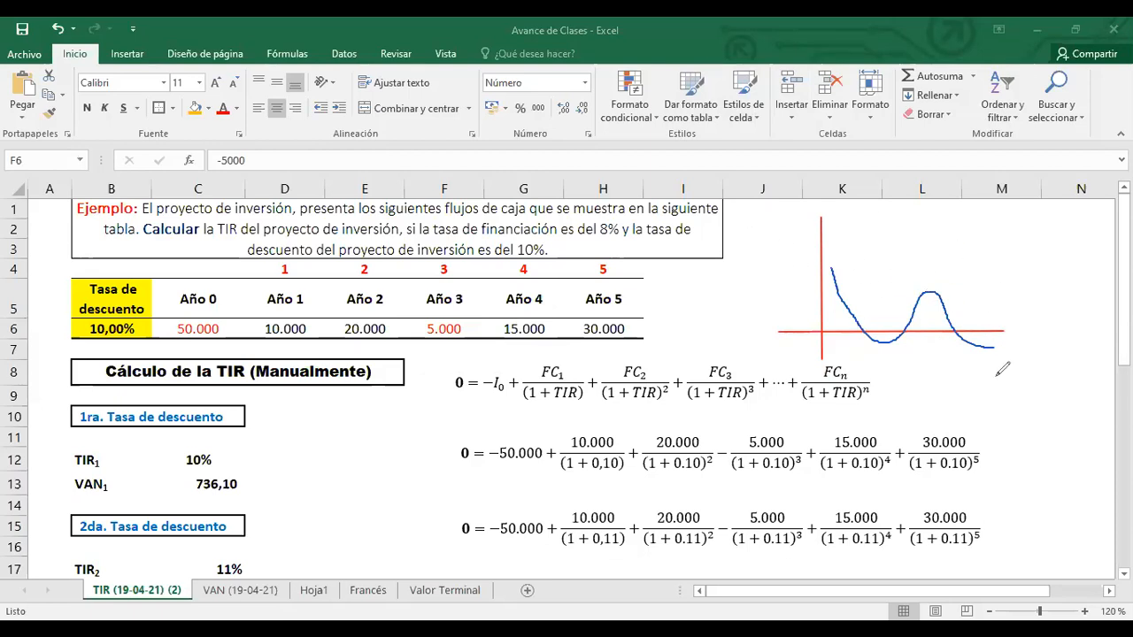
{"action": "mouse_move", "coordinate": [782, 216]}
{"action": "left_mouse_down"}
{"action": "mouse_move", "coordinate": [801, 214]}
{"action": "mouse_move", "coordinate": [806, 232]}
{"action": "mouse_move", "coordinate": [819, 214]}
{"action": "left_mouse_up"}
{"action": "mouse_move", "coordinate": [1022, 332]}
{"action": "left_mouse_down"}
{"action": "mouse_move", "coordinate": [1024, 352]}
{"action": "mouse_move", "coordinate": [1031, 330]}
{"action": "mouse_move", "coordinate": [1027, 340]}
{"action": "mouse_move", "coordinate": [1046, 350]}
{"action": "left_mouse_up"}
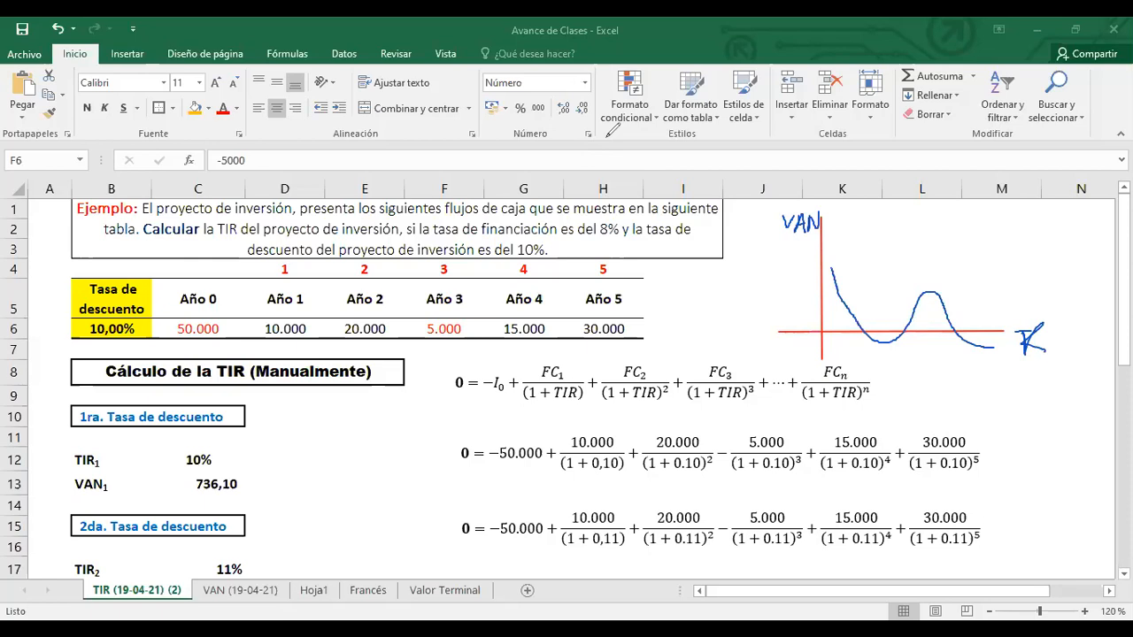
Mark the curve's three crossings with the K axis with green dots.
{"action": "left_click", "coordinate": [955, 332]}
{"action": "left_click", "coordinate": [904, 330]}
{"action": "left_click", "coordinate": [859, 330]}
Box the Año 3 cash flow in F6 and circle the TIR₁ rate in C12 in green.
{"action": "mouse_move", "coordinate": [425, 320]}
{"action": "left_mouse_down"}
{"action": "mouse_move", "coordinate": [469, 317]}
{"action": "mouse_move", "coordinate": [471, 338]}
{"action": "mouse_move", "coordinate": [418, 341]}
{"action": "left_mouse_up"}
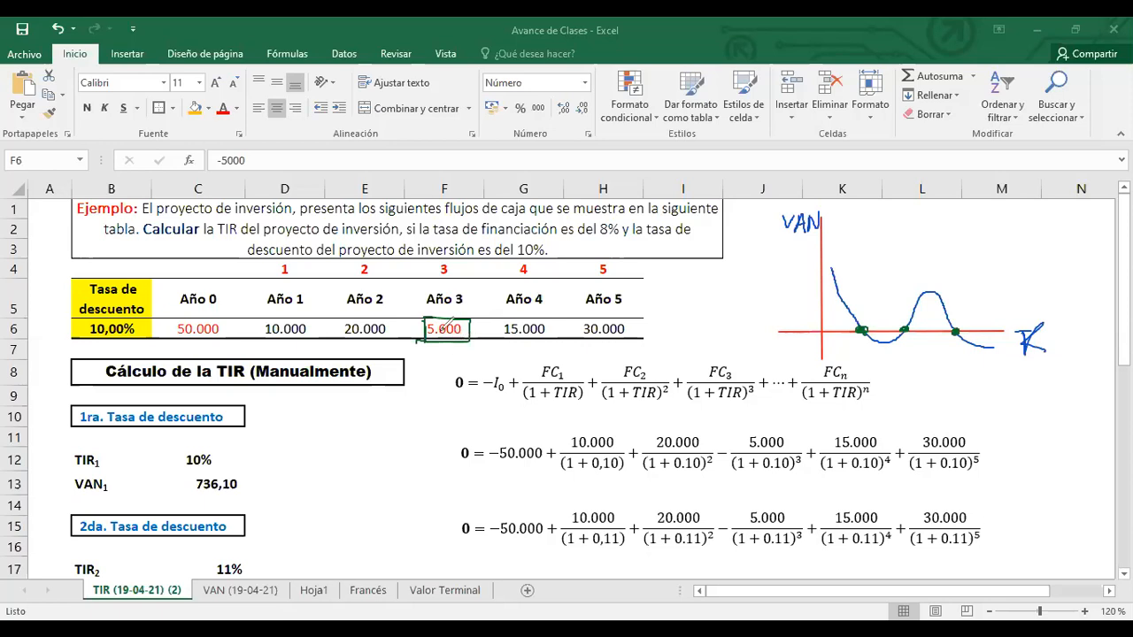
{"action": "left_click_drag", "start_coordinate": [424, 317], "coordinate": [421, 347]}
{"action": "mouse_move", "coordinate": [195, 445]}
{"action": "left_mouse_down"}
{"action": "mouse_move", "coordinate": [186, 472]}
{"action": "mouse_move", "coordinate": [212, 453]}
{"action": "mouse_move", "coordinate": [193, 447]}
{"action": "left_mouse_up"}
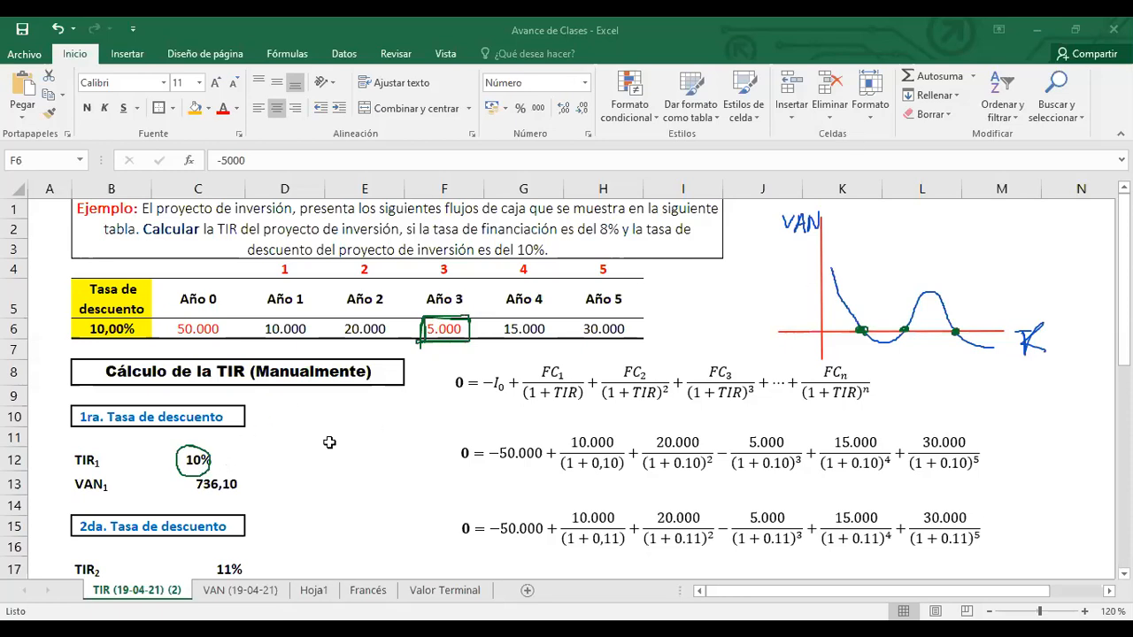
Check the manually calculated TIR and its formula in cell C20.
{"action": "scroll", "coordinate": [327, 437], "scroll_direction": "down", "scroll_amount": 2}
{"action": "left_click", "coordinate": [218, 493]}
{"action": "scroll", "coordinate": [265, 456], "scroll_direction": "up", "scroll_amount": 1}
{"action": "scroll", "coordinate": [271, 453], "scroll_direction": "down", "scroll_amount": 2}
{"action": "scroll", "coordinate": [271, 453], "scroll_direction": "up", "scroll_amount": 1}
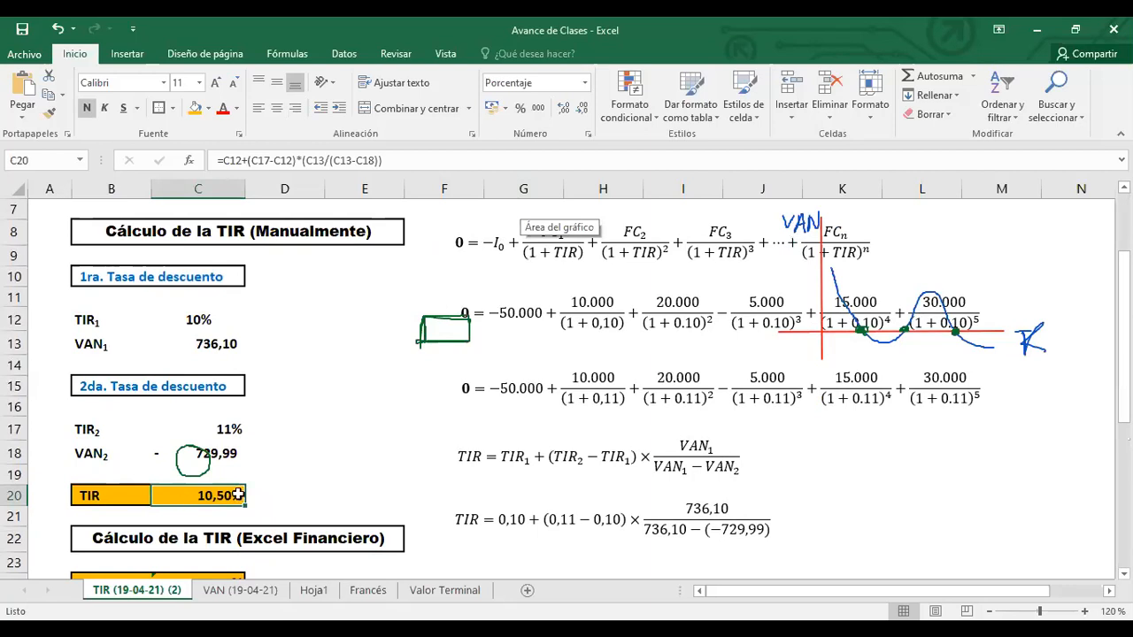
{"action": "scroll", "coordinate": [236, 501], "scroll_direction": "up", "scroll_amount": 2}
Set the Año 5 cash flow in H6 to 50000 and compare the manual TIR with the Excel TIR in C24.
{"action": "left_click", "coordinate": [603, 329]}
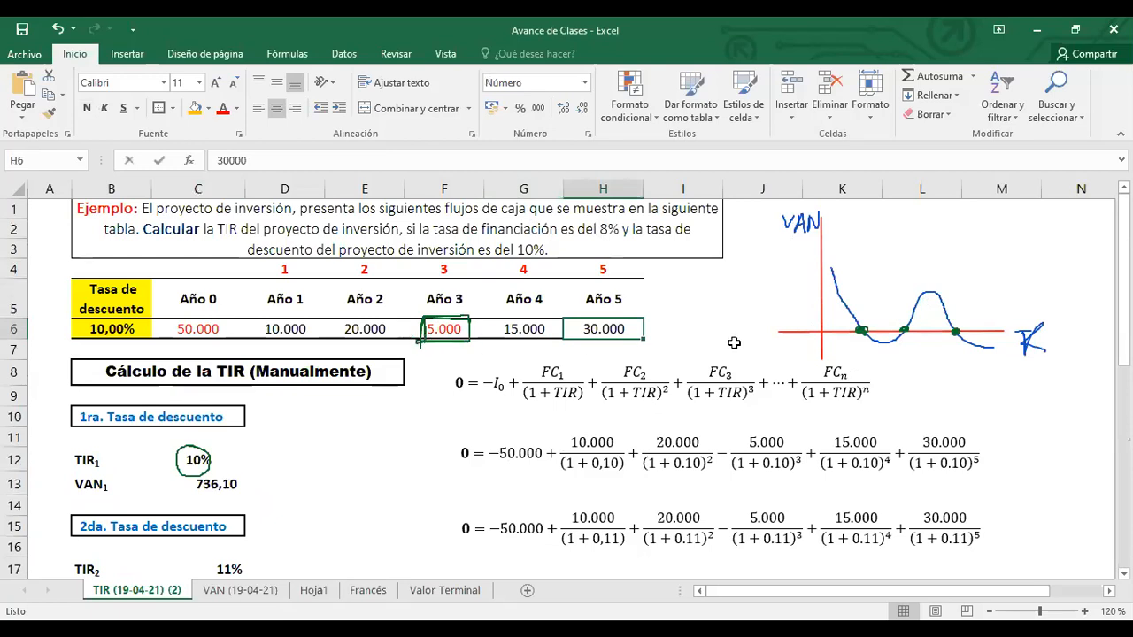
{"action": "type", "text": "50000"}
{"action": "key", "text": "Return"}
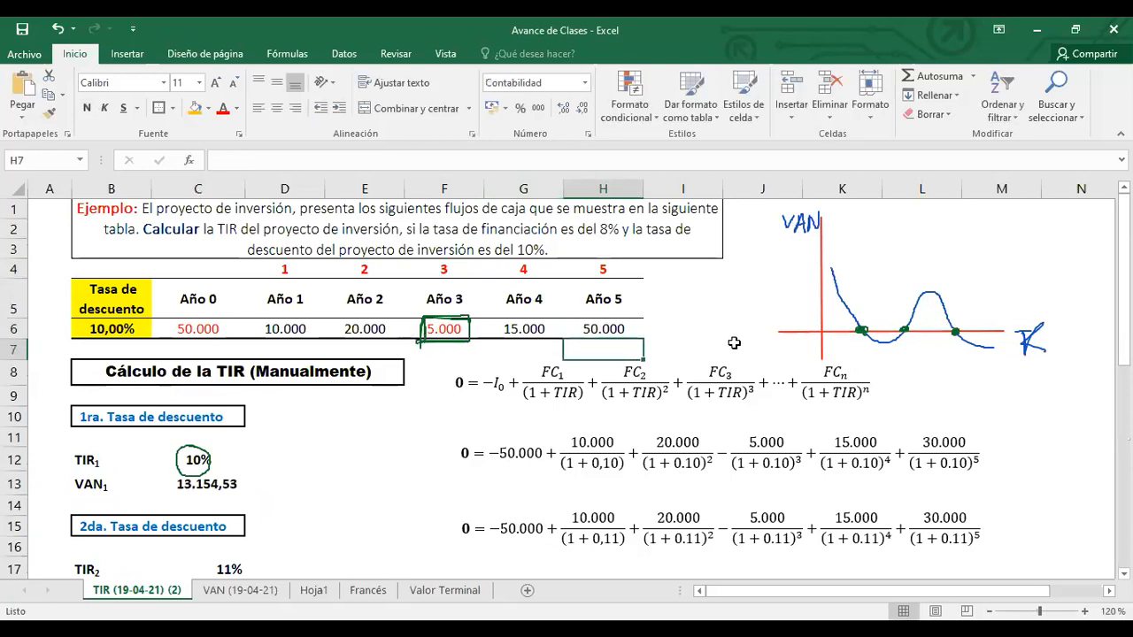
{"action": "scroll", "coordinate": [315, 502], "scroll_direction": "down", "scroll_amount": 3}
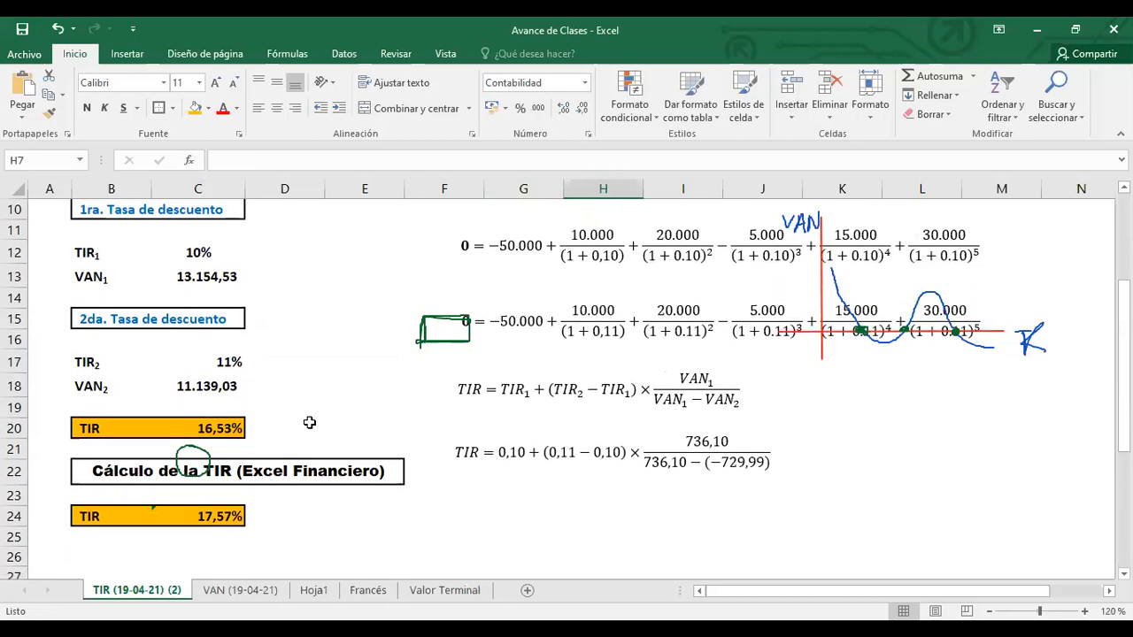
{"action": "left_click", "coordinate": [212, 518]}
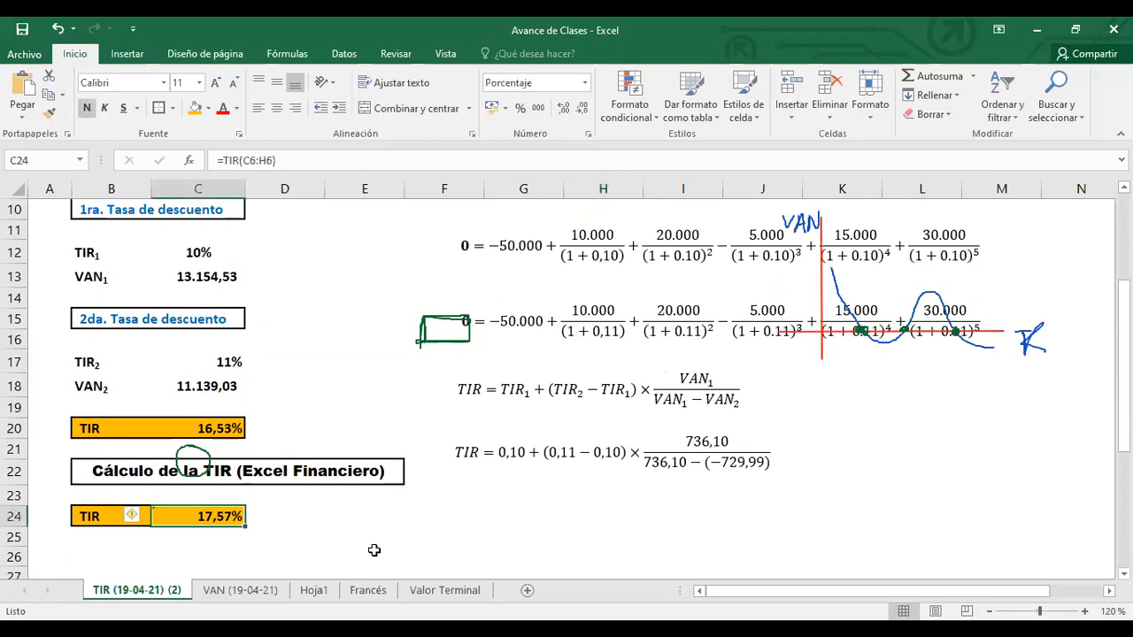
{"action": "scroll", "coordinate": [386, 545], "scroll_direction": "up", "scroll_amount": 3}
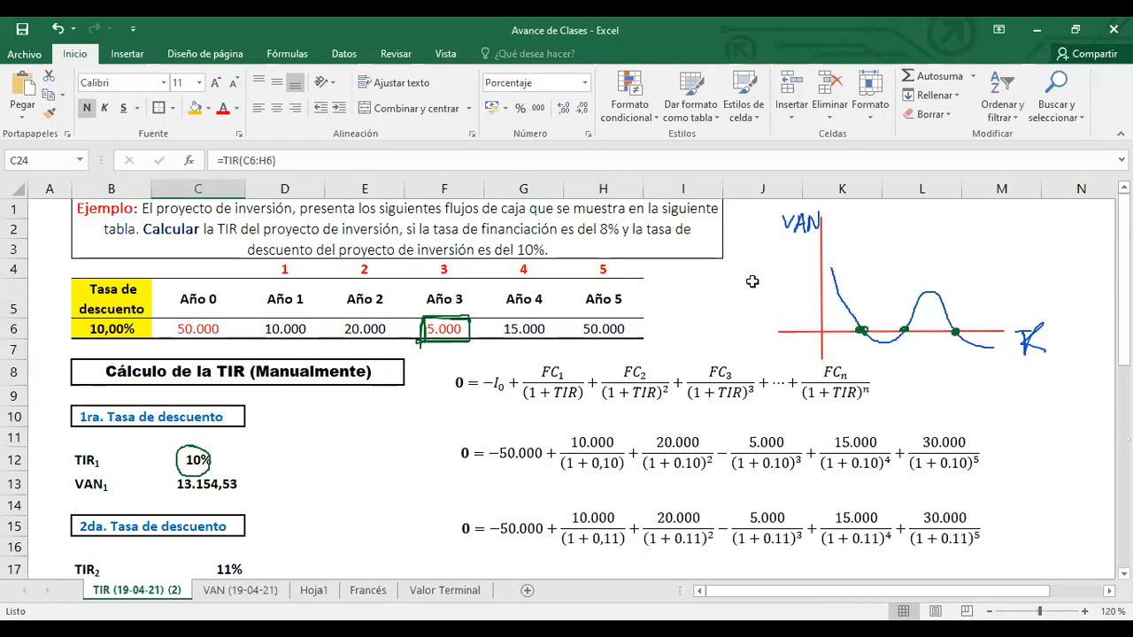
Set the Año 5 cash flow in H6 to 100000 and check the Excel TIR in C24.
{"action": "left_click", "coordinate": [611, 326]}
{"action": "type", "text": "100000"}
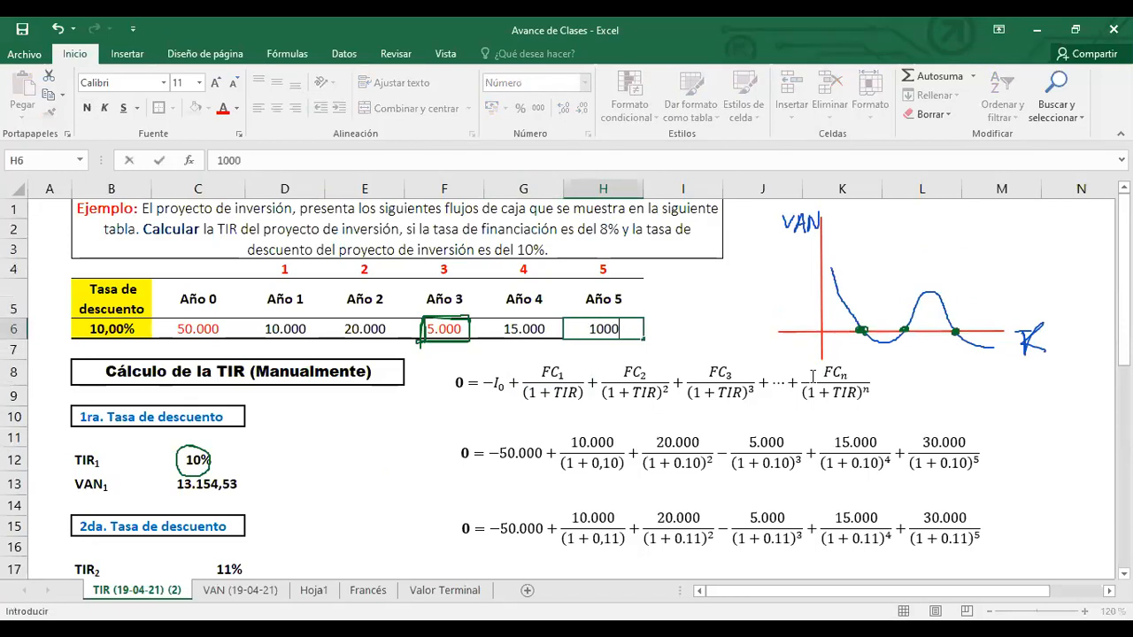
{"action": "key", "text": "Return"}
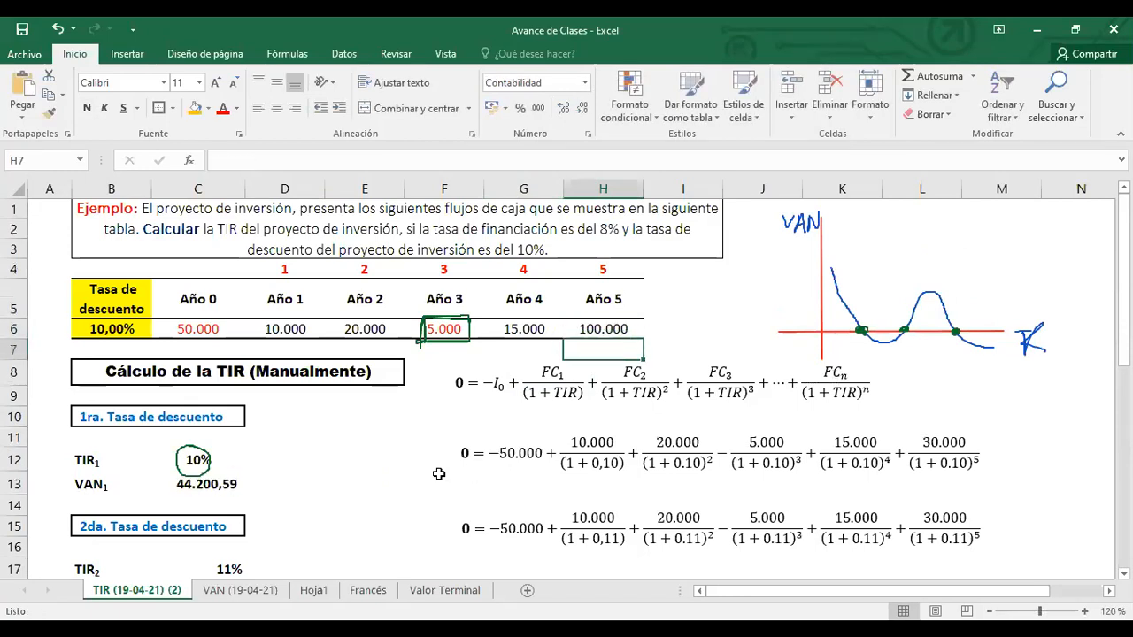
{"action": "scroll", "coordinate": [439, 474], "scroll_direction": "down", "scroll_amount": 5}
{"action": "left_click", "coordinate": [221, 386]}
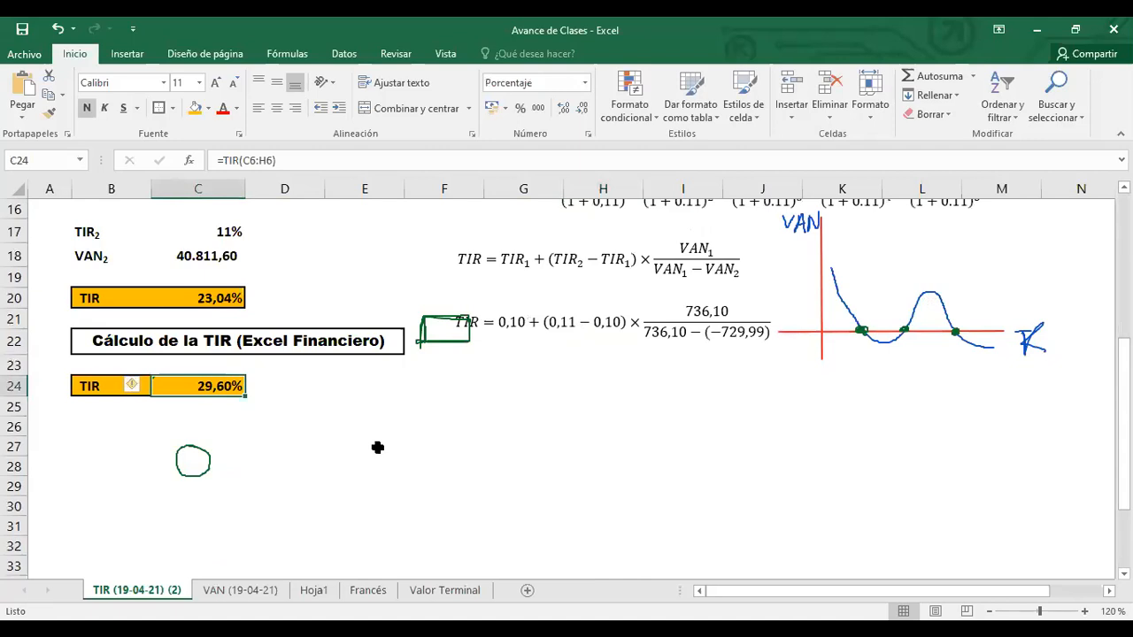
{"action": "scroll", "coordinate": [377, 447], "scroll_direction": "up", "scroll_amount": 5}
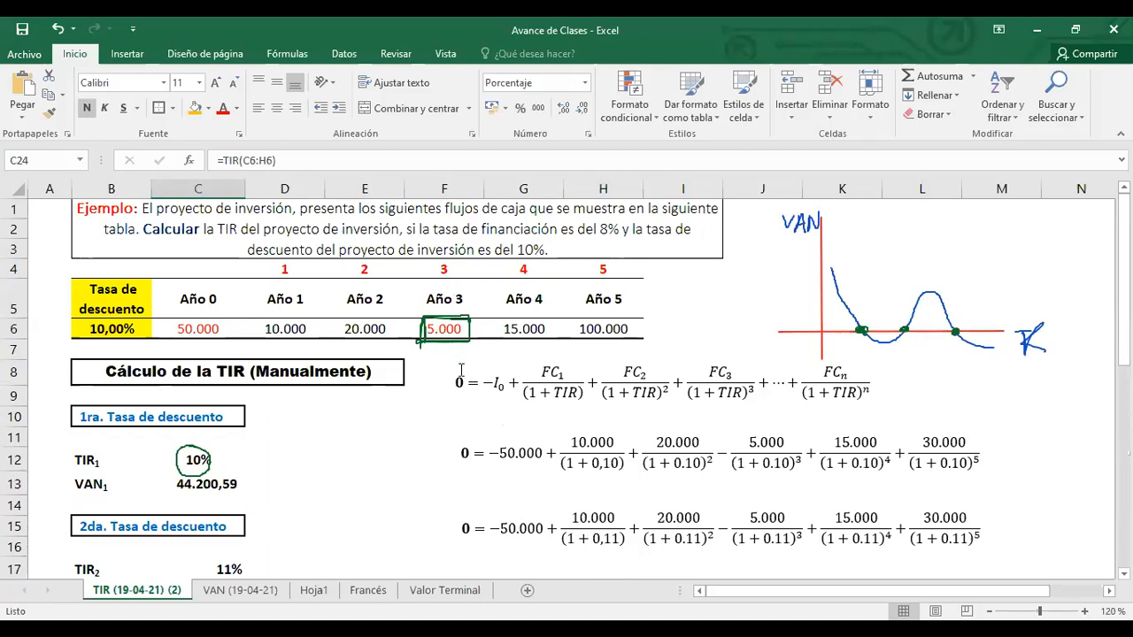
Examine the cash flows C6:H6 and the discount rate in B6 against the manual and Excel TIR results.
{"action": "scroll", "coordinate": [421, 371], "scroll_direction": "down", "scroll_amount": 2}
{"action": "scroll", "coordinate": [420, 372], "scroll_direction": "down", "scroll_amount": 2}
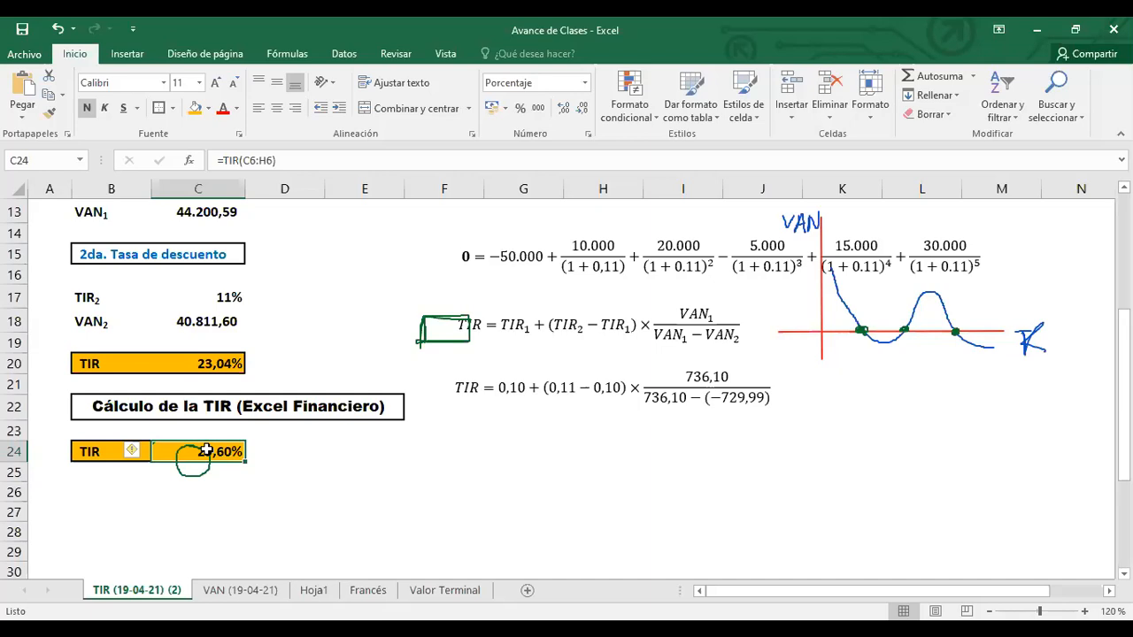
{"action": "scroll", "coordinate": [336, 448], "scroll_direction": "up", "scroll_amount": 4}
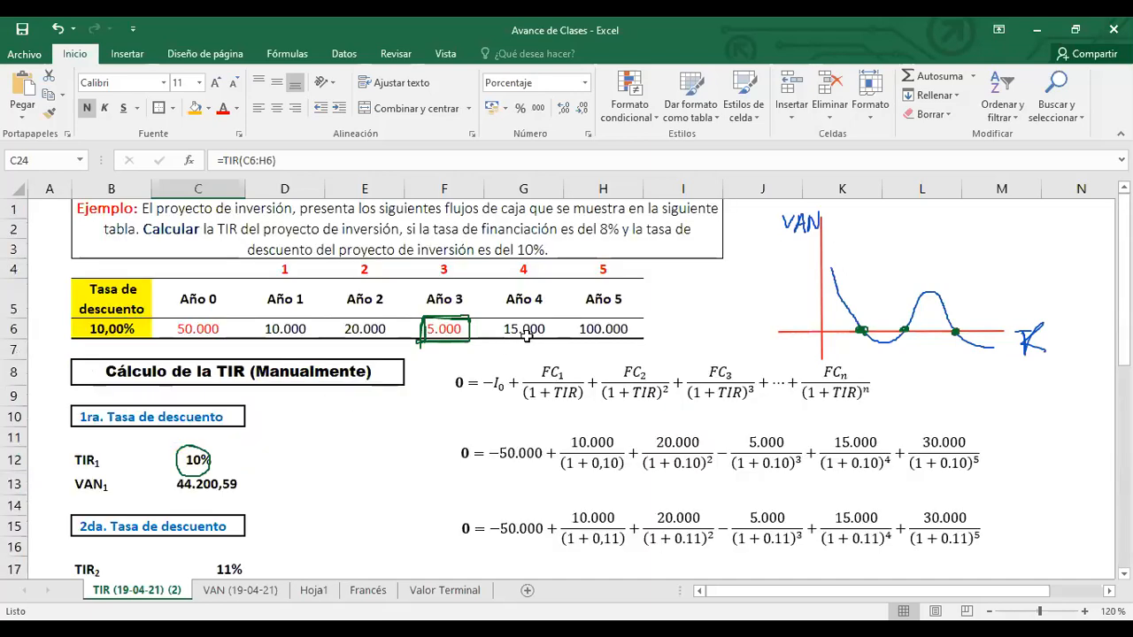
{"action": "left_click_drag", "start_coordinate": [195, 329], "coordinate": [615, 328]}
{"action": "scroll", "coordinate": [208, 482], "scroll_direction": "down", "scroll_amount": 1}
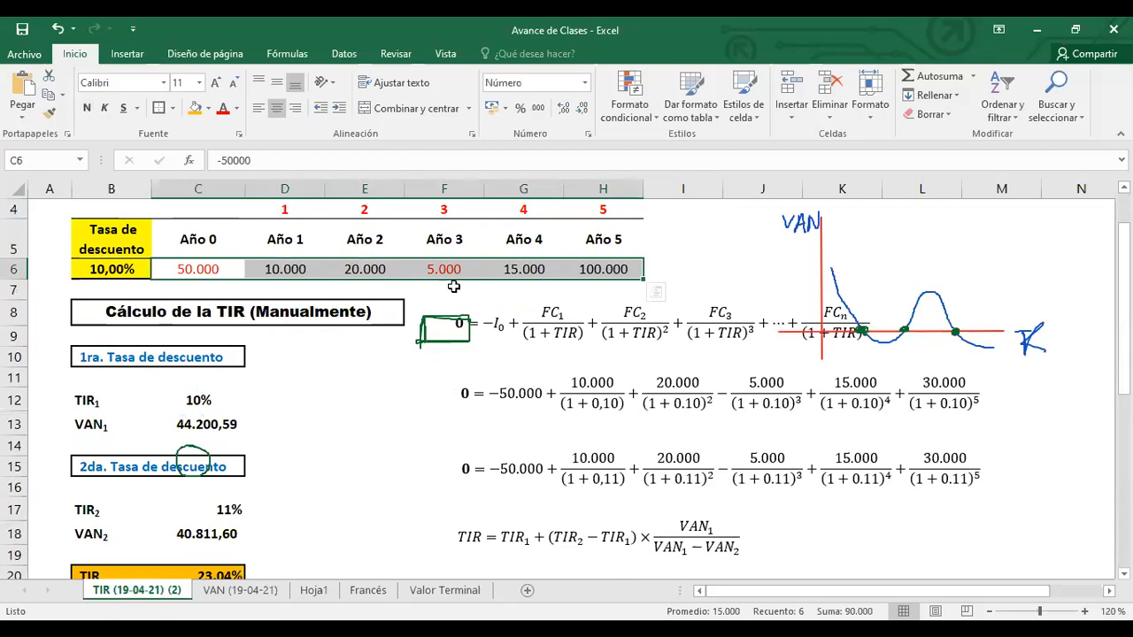
{"action": "left_click", "coordinate": [111, 269]}
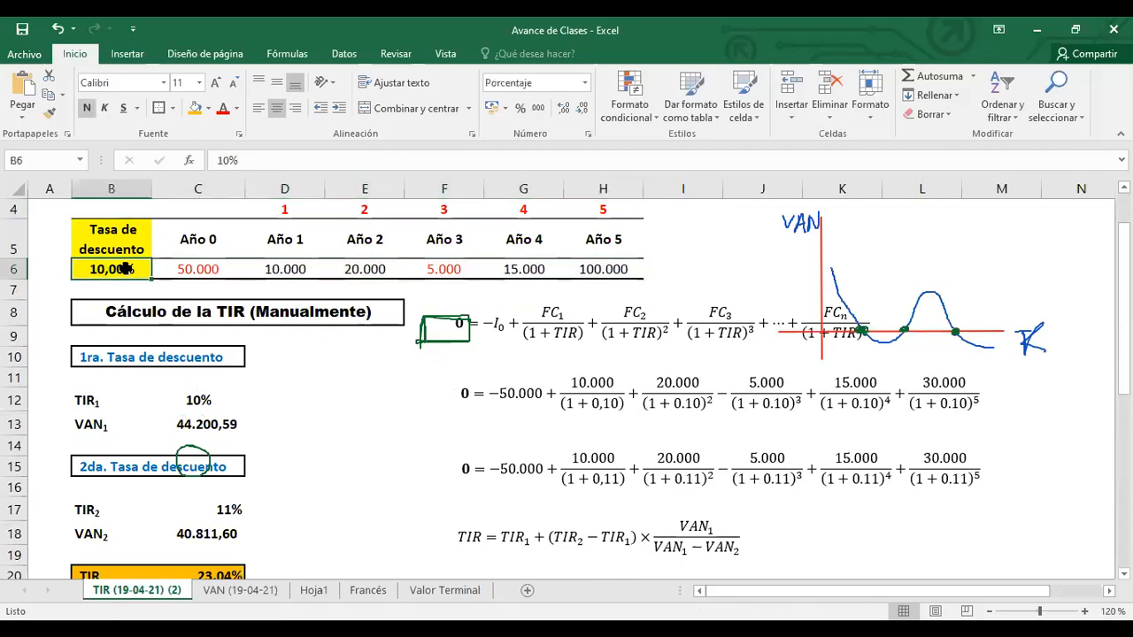
{"action": "left_click_drag", "start_coordinate": [212, 269], "coordinate": [615, 274]}
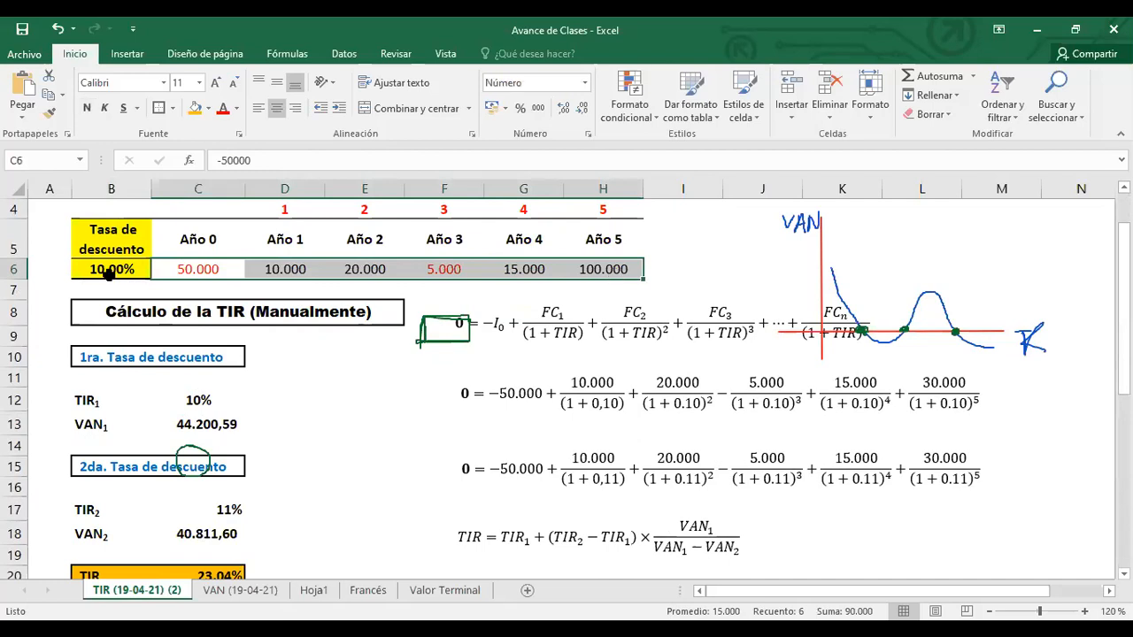
{"action": "scroll", "coordinate": [112, 425], "scroll_direction": "down", "scroll_amount": 3}
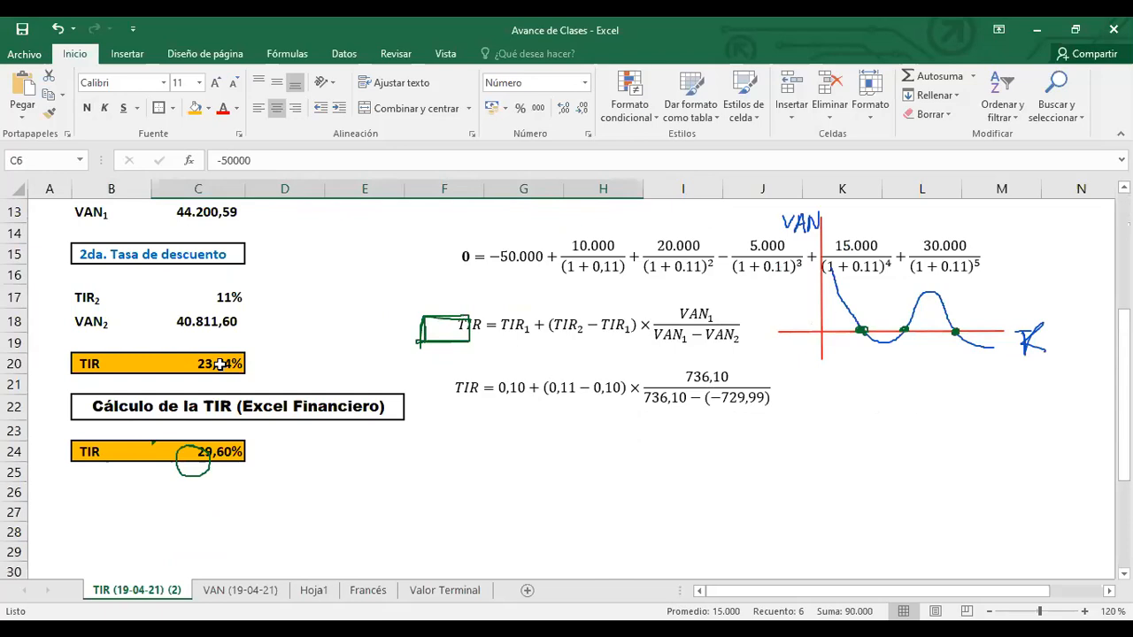
{"action": "scroll", "coordinate": [220, 364], "scroll_direction": "up", "scroll_amount": 4}
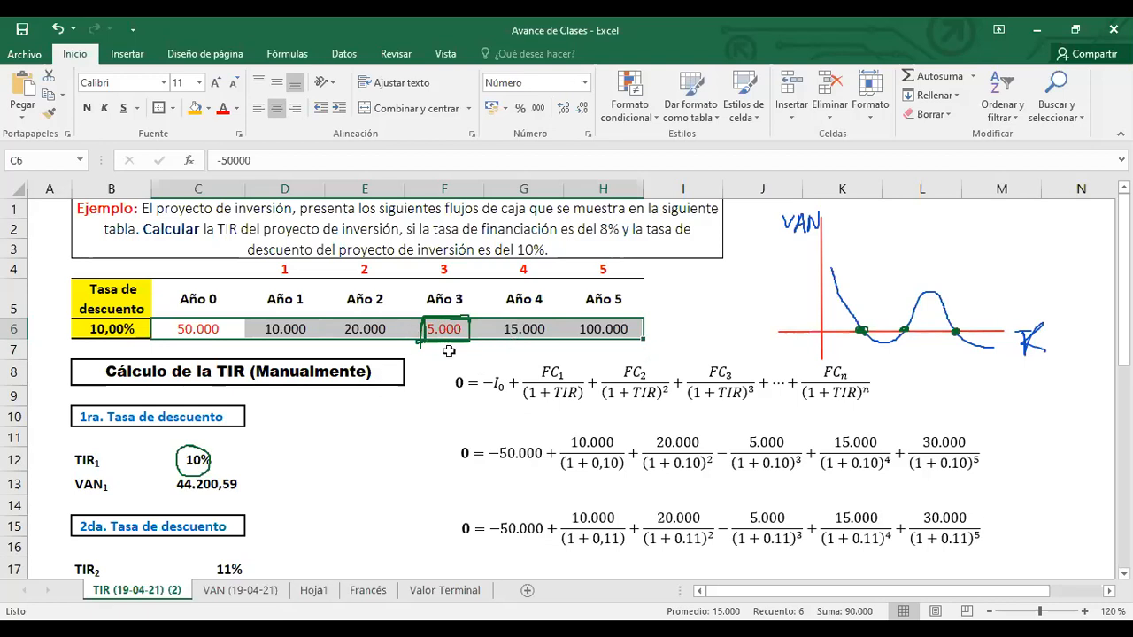
{"action": "scroll", "coordinate": [376, 409], "scroll_direction": "down", "scroll_amount": 3}
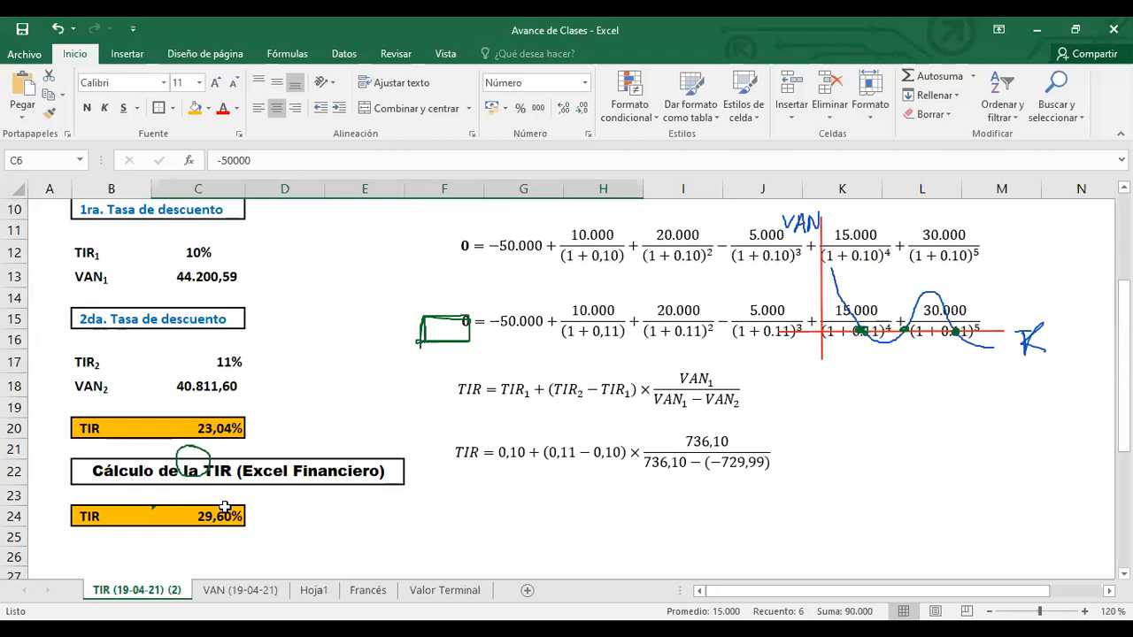
Return to the PowerPoint slide show and display slide 38 with the VF and TIRM formulas.
{"action": "scroll", "coordinate": [280, 489], "scroll_direction": "up", "scroll_amount": 2}
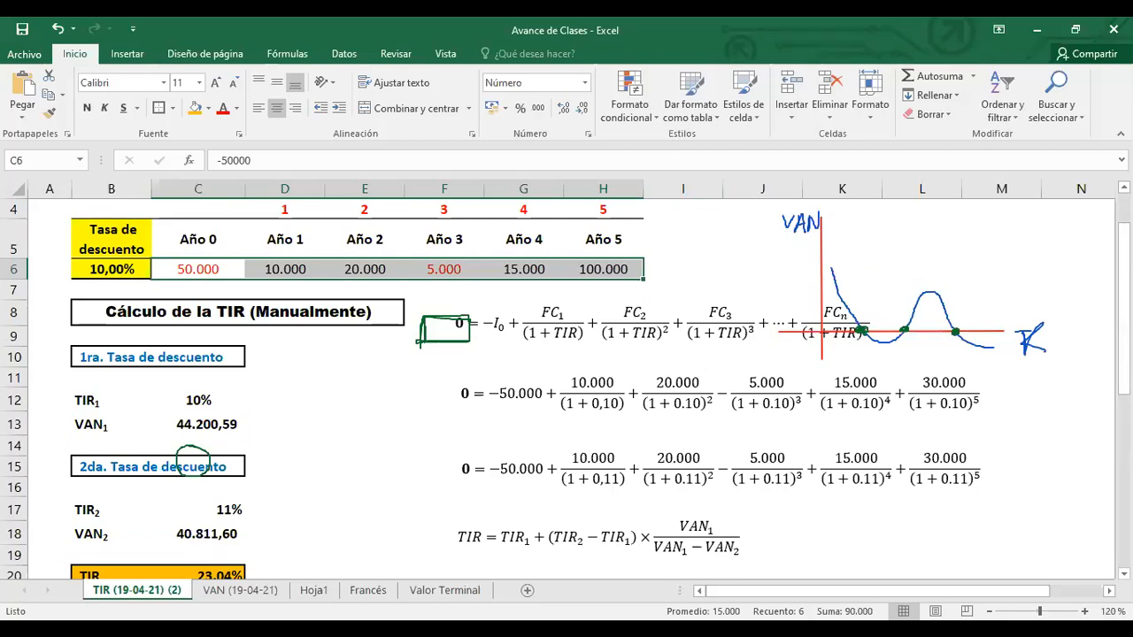
{"action": "left_click", "coordinate": [657, 629]}
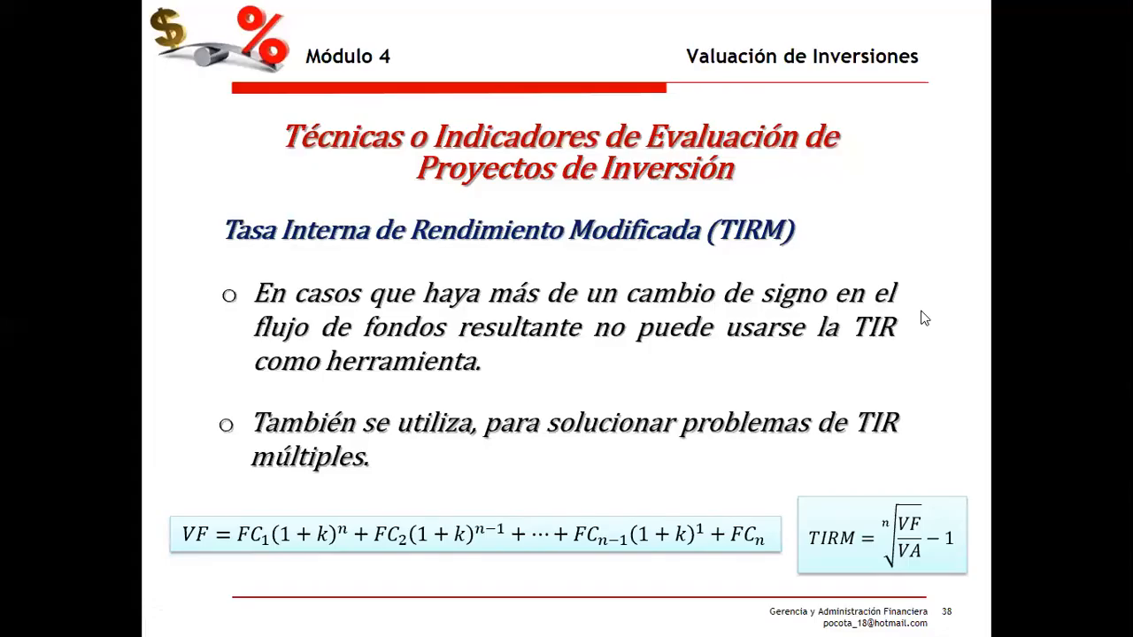
Advance the slide show to slide 39 on the procedure for calculating the TIRM.
{"action": "left_click", "coordinate": [925, 319]}
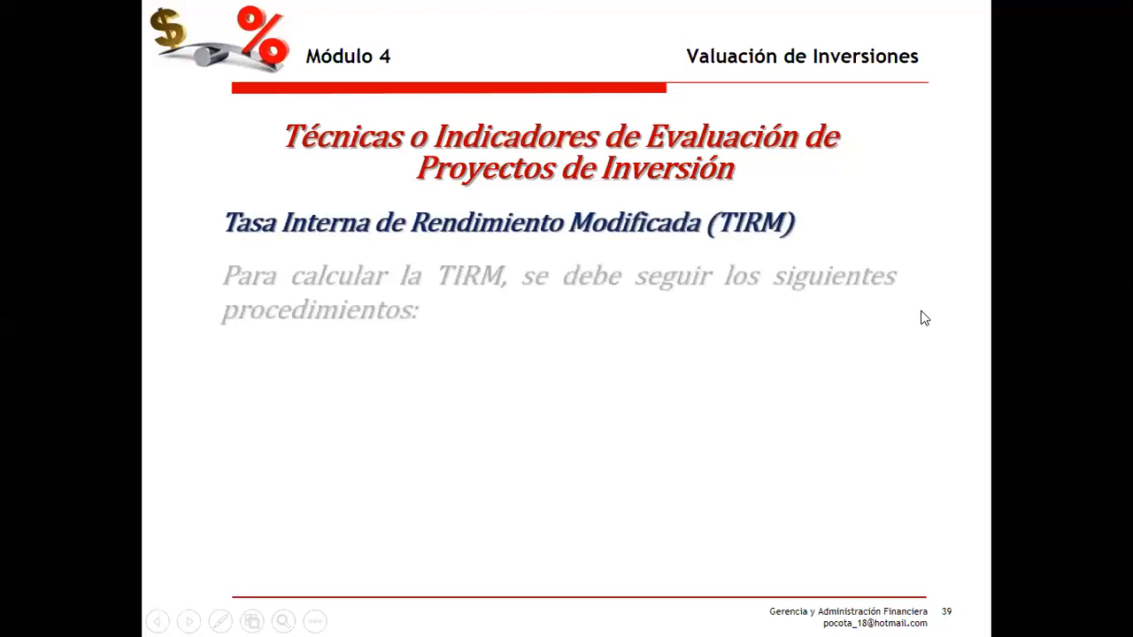
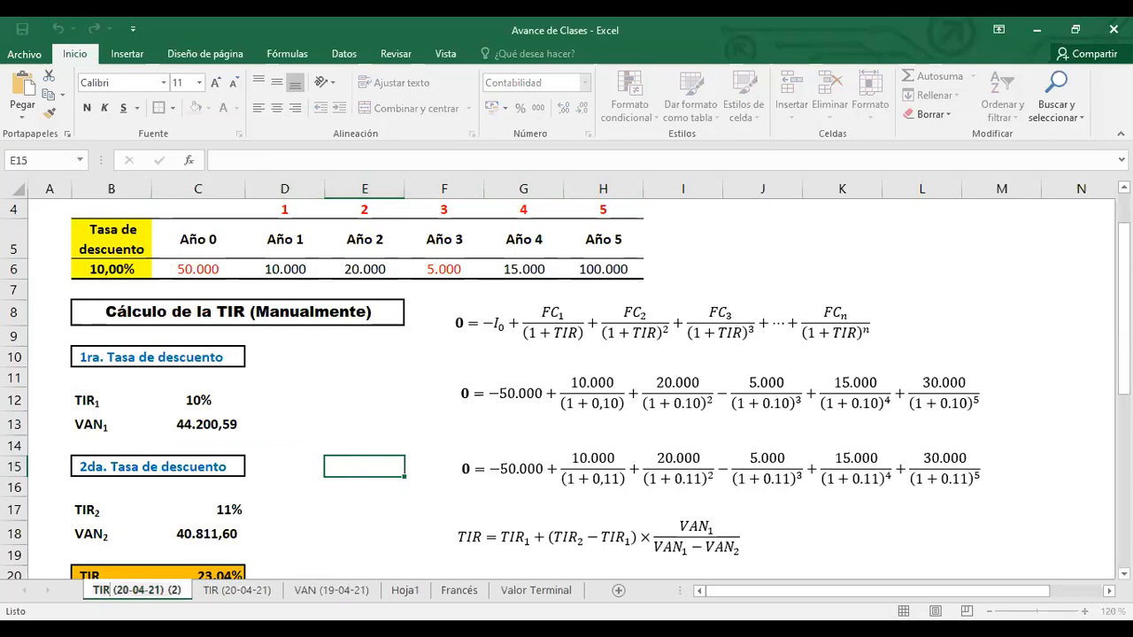
Rename the copied TIR worksheet in Excel as TIRM (20-04-21).
{"action": "type", "text": "M"}
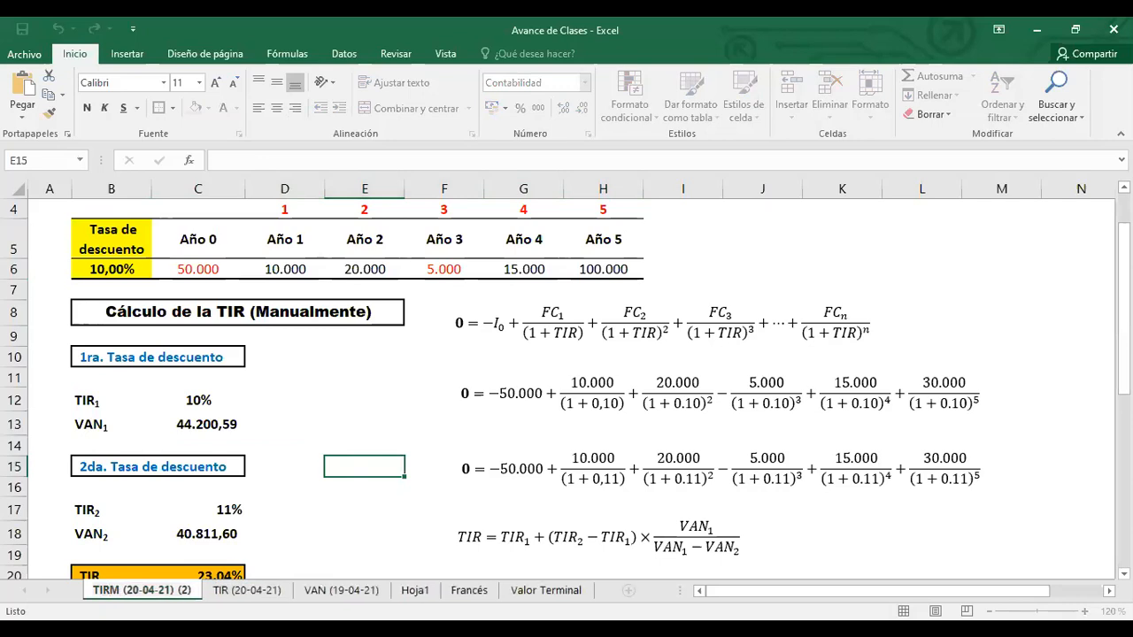
{"action": "left_click_drag", "start_coordinate": [178, 590], "coordinate": [195, 591]}
{"action": "key", "text": "BackSpace"}
{"action": "key", "text": "Return"}
{"action": "left_click", "coordinate": [317, 428]}
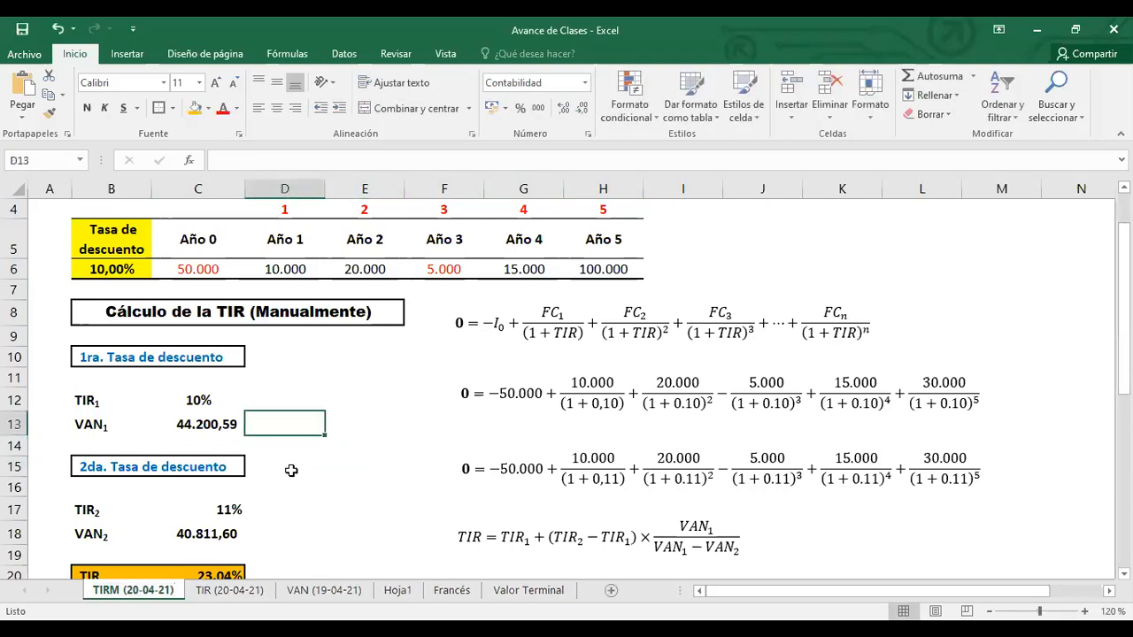
Delete rows 10 to 32 containing the old manual and Excel TIR calculations.
{"action": "scroll", "coordinate": [291, 470], "scroll_direction": "up", "scroll_amount": 1}
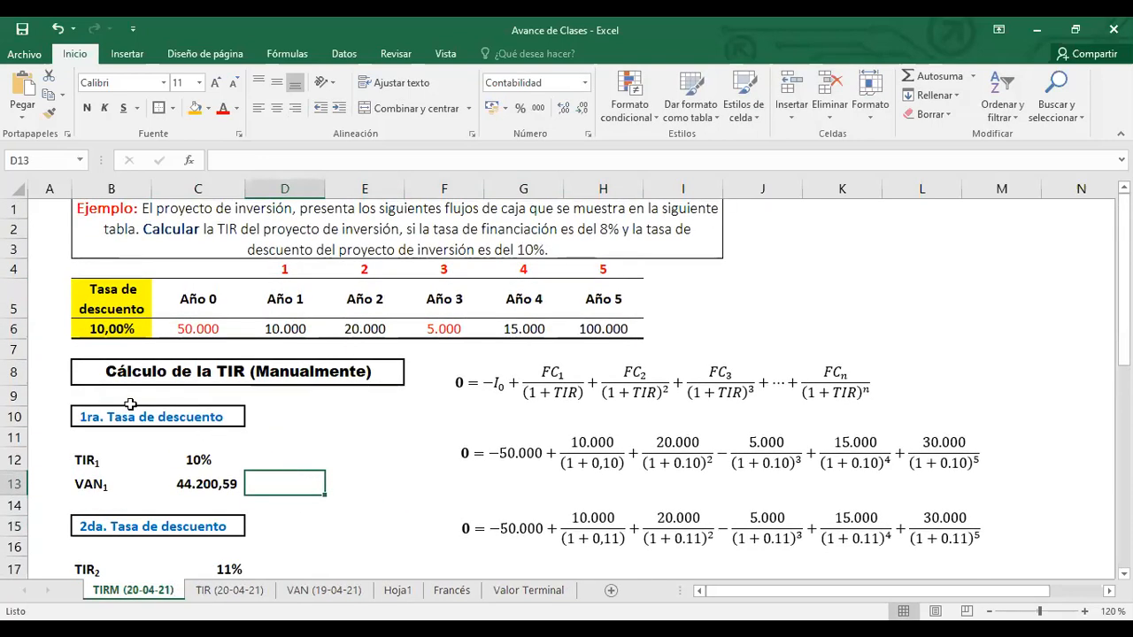
{"action": "left_click_drag", "start_coordinate": [26, 416], "coordinate": [68, 521]}
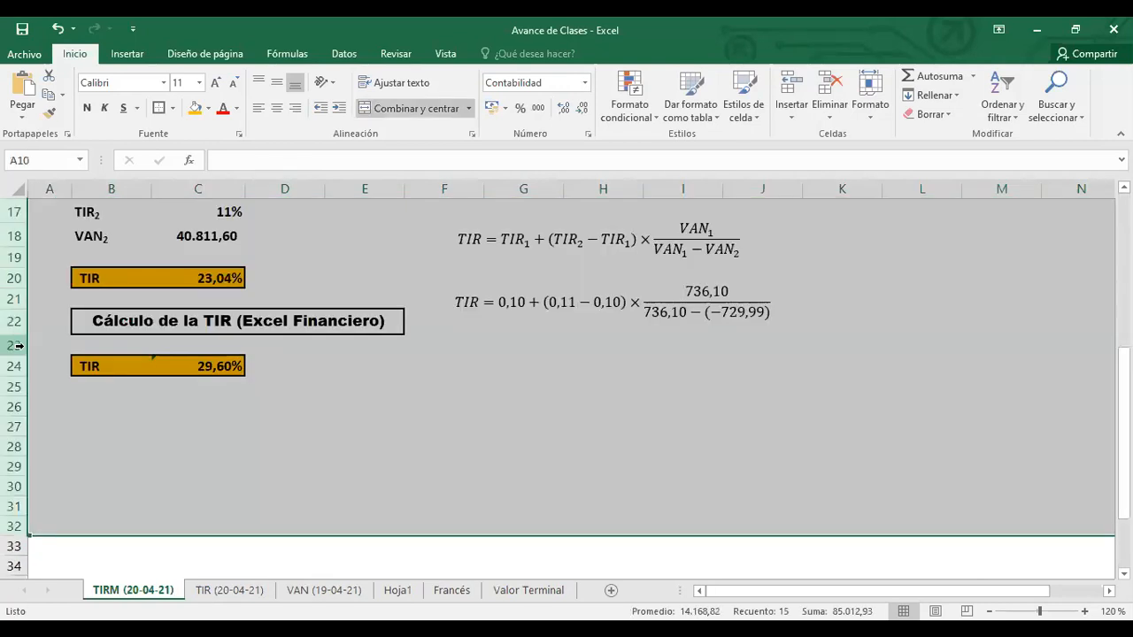
{"action": "right_click", "coordinate": [59, 477]}
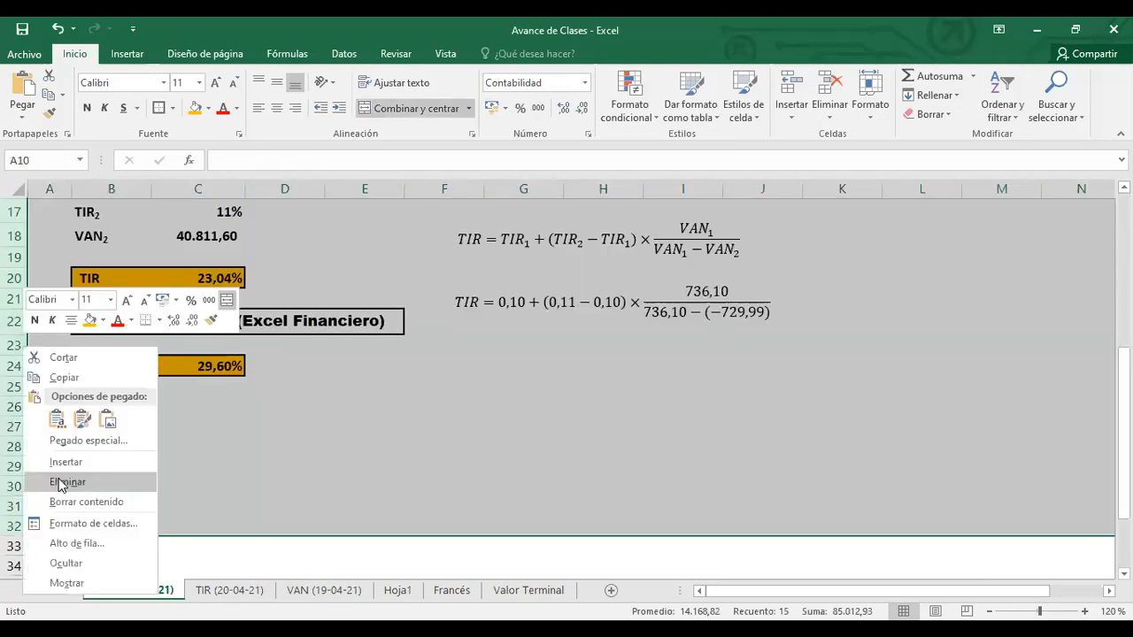
{"action": "left_click", "coordinate": [62, 478]}
Delete the TIR interpolation equations that overlap the discounted cash flow equations in rows 10 and 11.
{"action": "left_click", "coordinate": [620, 454]}
{"action": "left_click", "coordinate": [624, 400]}
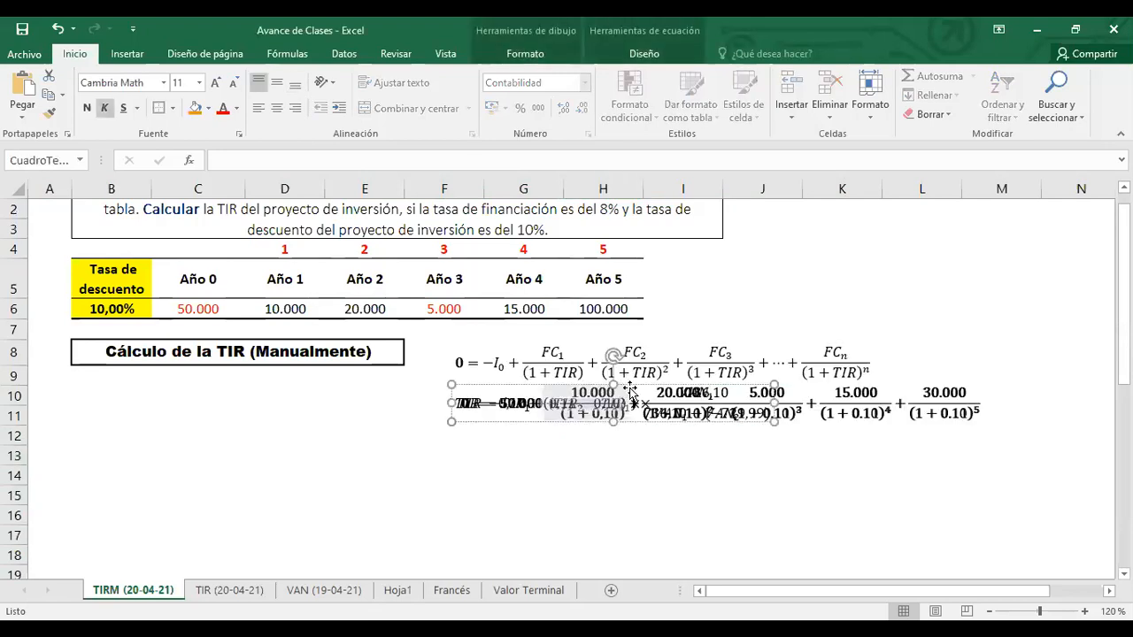
{"action": "left_click", "coordinate": [648, 392]}
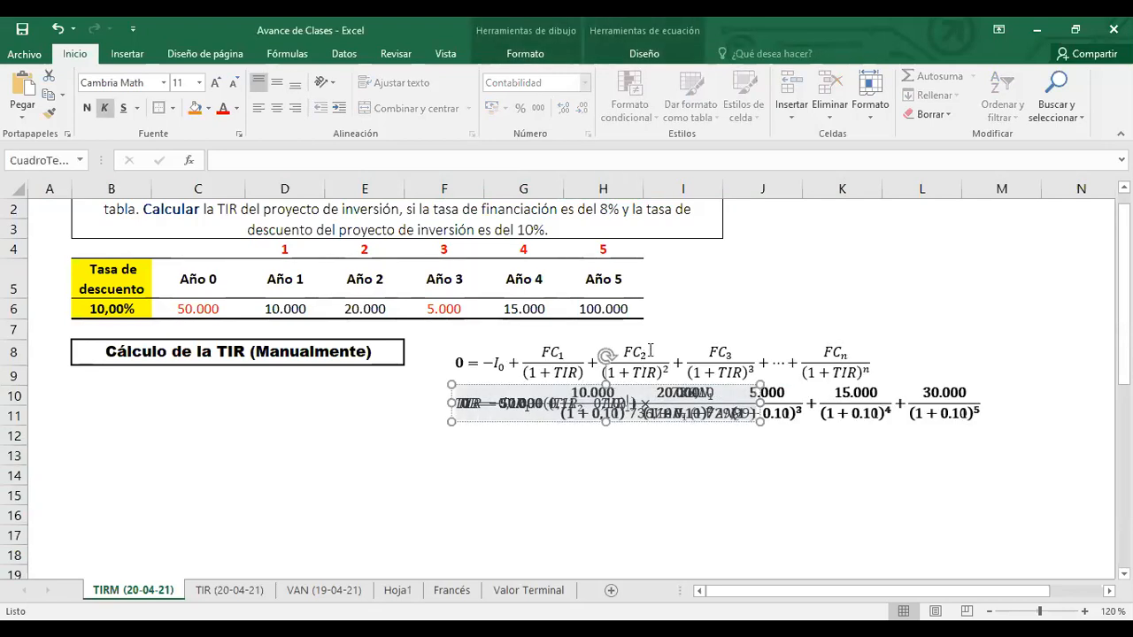
{"action": "left_click", "coordinate": [649, 353]}
{"action": "left_click", "coordinate": [669, 391]}
{"action": "left_click", "coordinate": [603, 455]}
{"action": "left_click", "coordinate": [672, 389]}
{"action": "left_click", "coordinate": [672, 385]}
{"action": "key", "text": "Delete"}
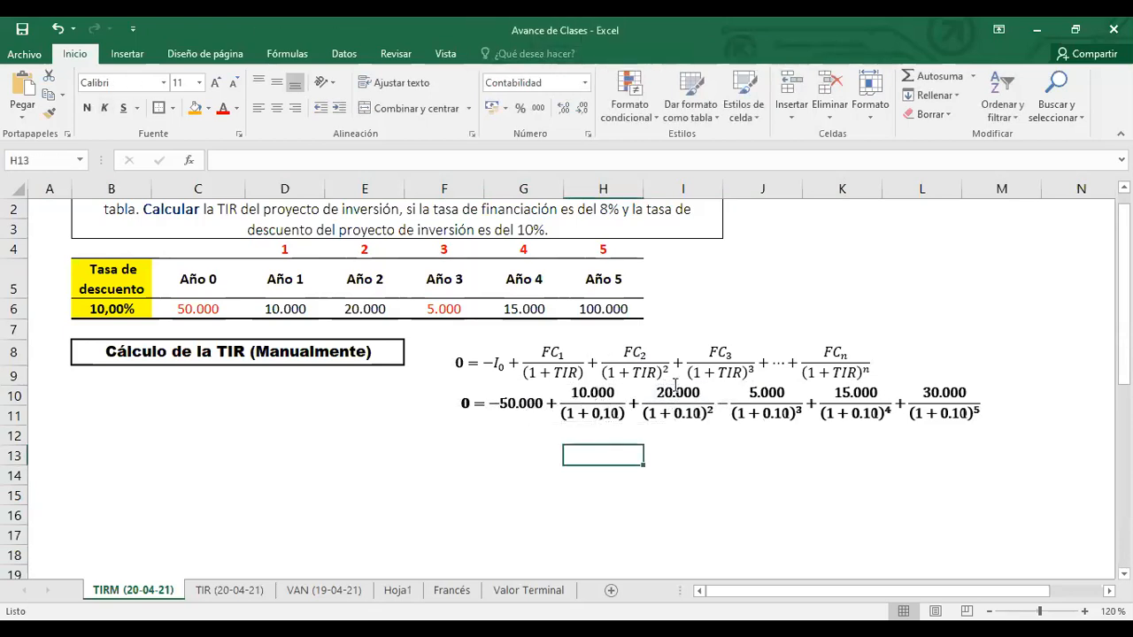
Delete the remaining discounted cash flow equations and the general TIR equation beside the manual calculation heading.
{"action": "left_click", "coordinate": [647, 390]}
{"action": "key", "text": "ctrl+n"}
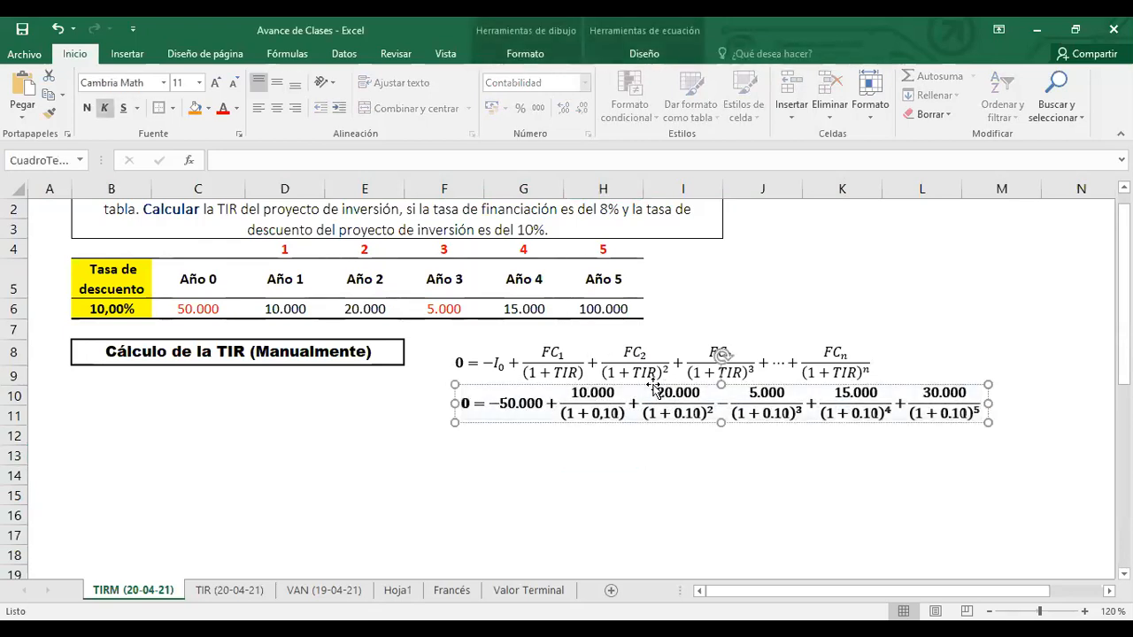
{"action": "key", "text": "Escape"}
{"action": "left_click", "coordinate": [687, 454]}
{"action": "left_click", "coordinate": [669, 409]}
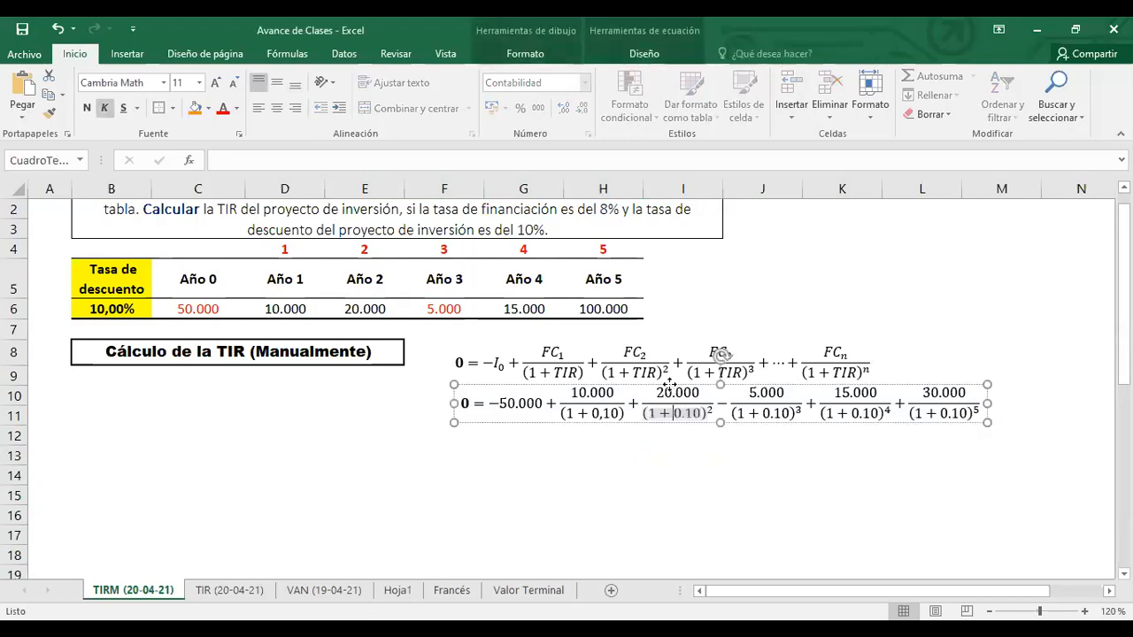
{"action": "left_click", "coordinate": [671, 389]}
{"action": "key", "text": "Delete"}
{"action": "left_click", "coordinate": [627, 370]}
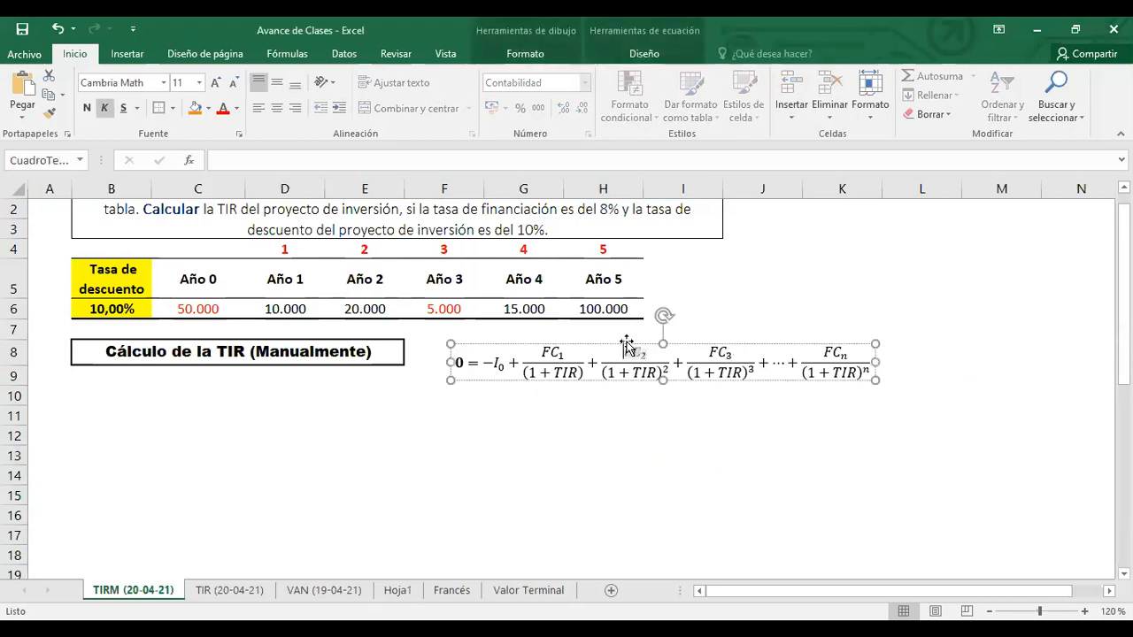
{"action": "key", "text": "Delete"}
{"action": "left_click", "coordinate": [599, 432]}
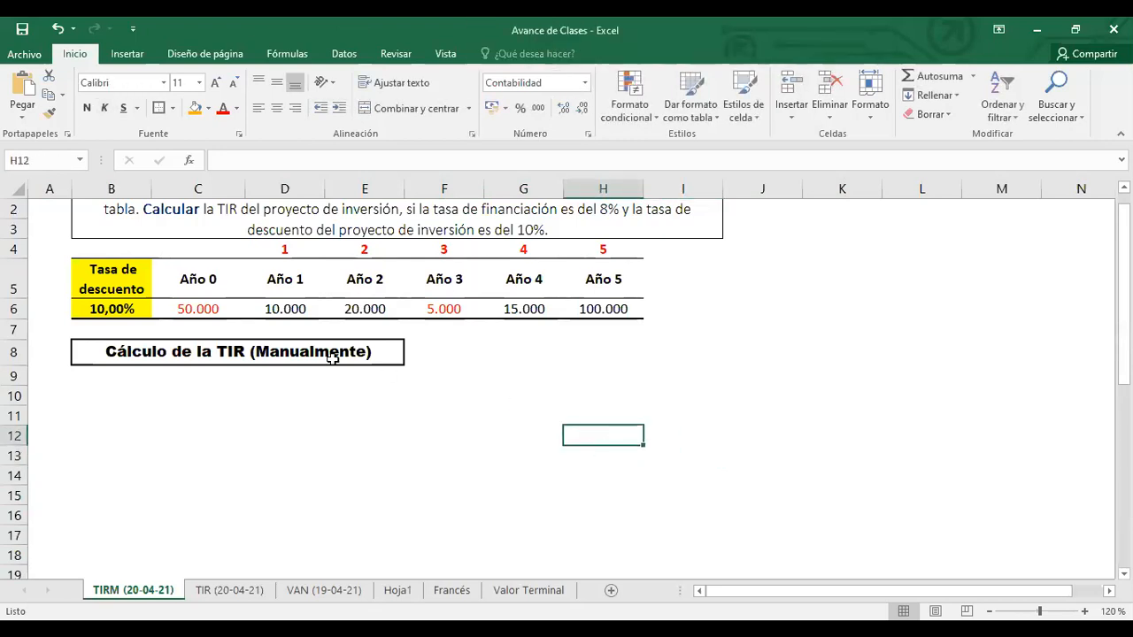
Change TIR to TIRM in the example statement in B1.
{"action": "scroll", "coordinate": [326, 377], "scroll_direction": "up", "scroll_amount": 1}
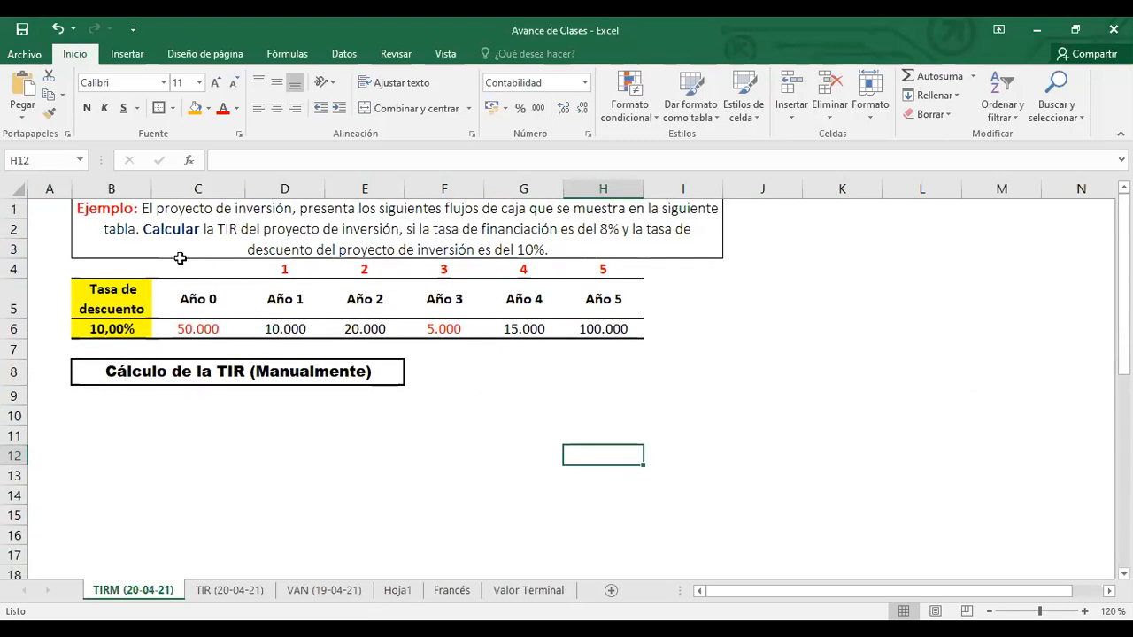
{"action": "double_click", "coordinate": [232, 229]}
{"action": "left_click", "coordinate": [237, 240]}
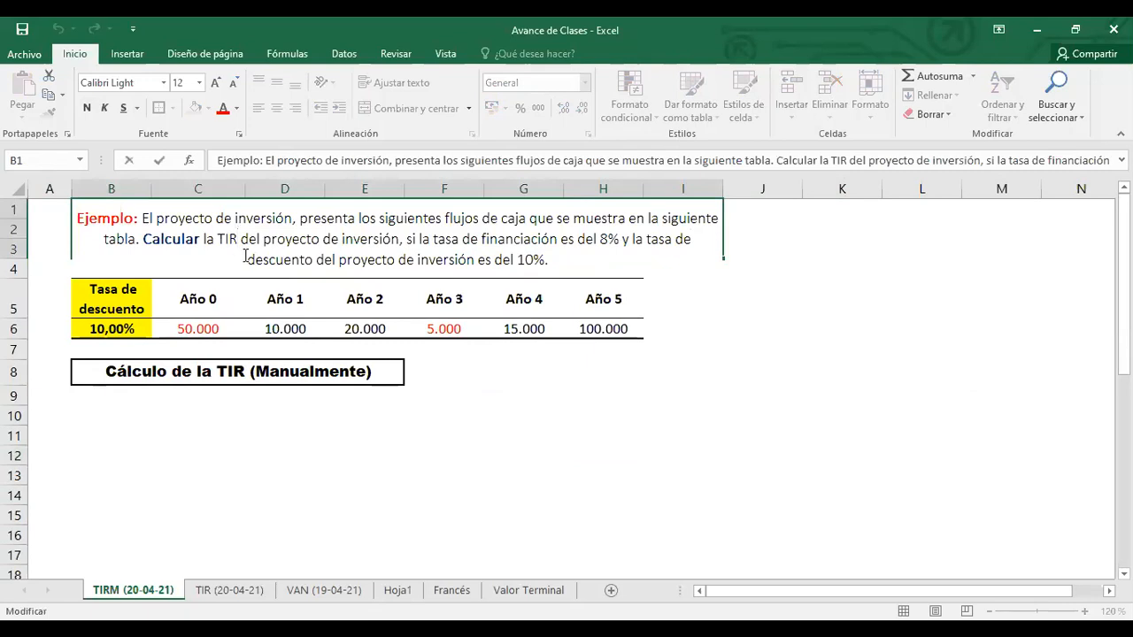
{"action": "type", "text": "M"}
{"action": "key", "text": "ctrl+Return"}
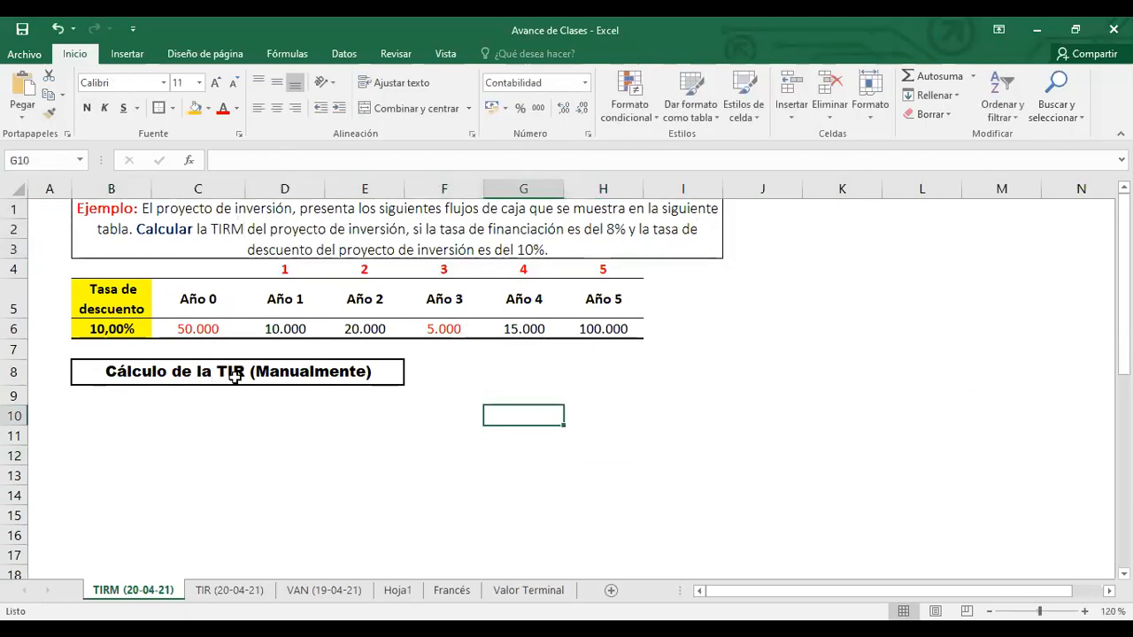
Change the heading in B8 to "Cálculo de la TIRM (Manualmente)".
{"action": "left_click", "coordinate": [239, 371]}
{"action": "double_click", "coordinate": [239, 372]}
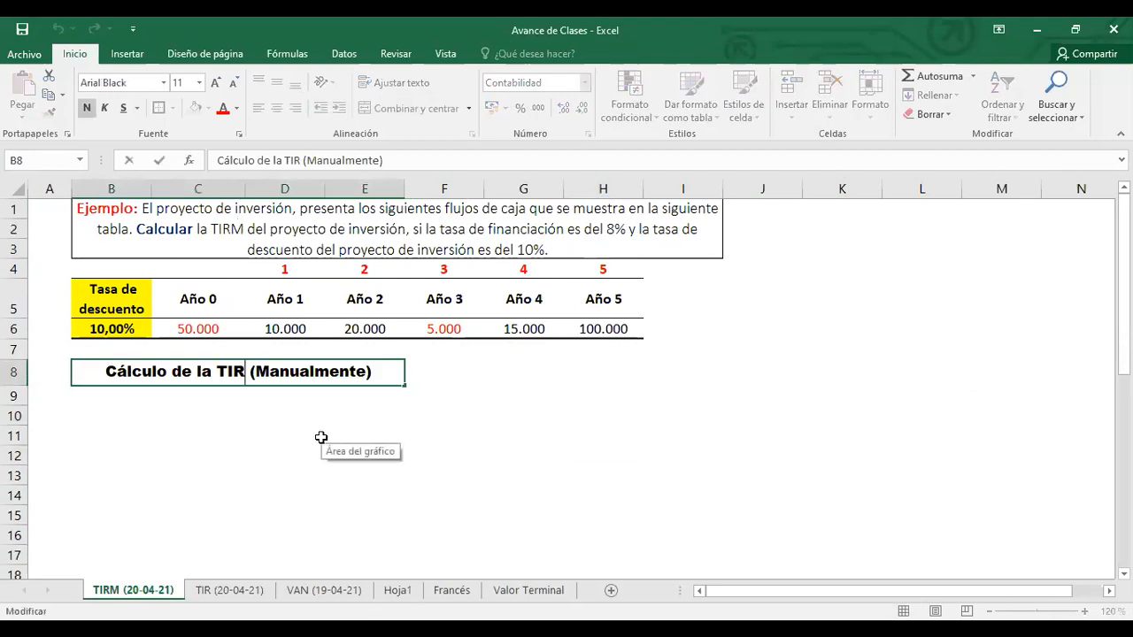
{"action": "type", "text": "M"}
{"action": "key", "text": "Return"}
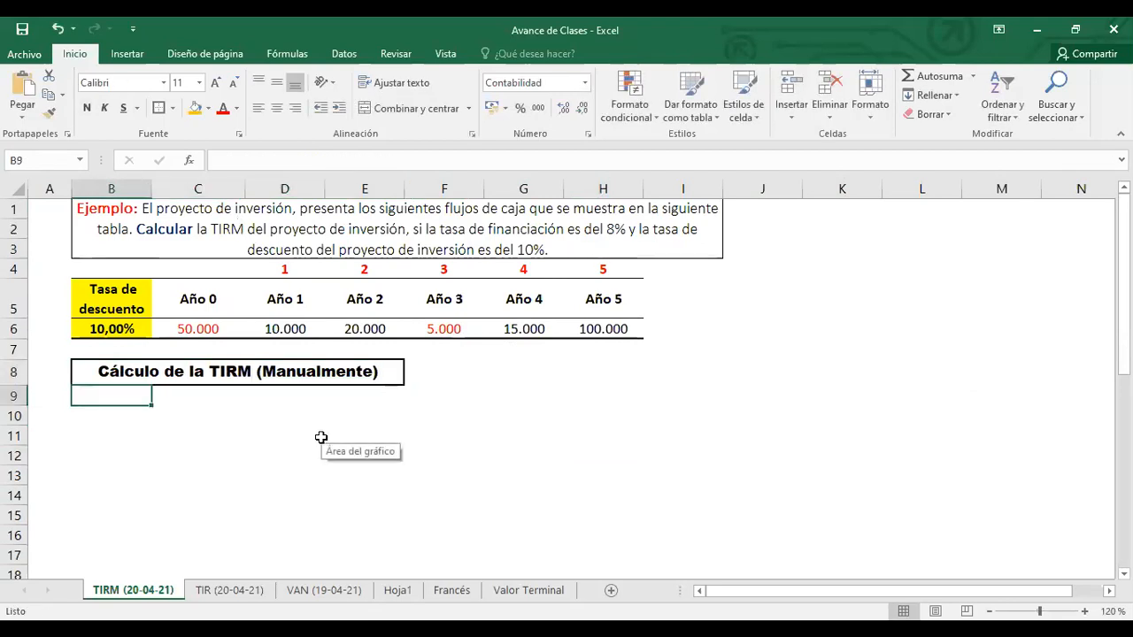
Enter the label VA in B10 below the manual TIRM heading.
{"action": "left_click", "coordinate": [139, 421]}
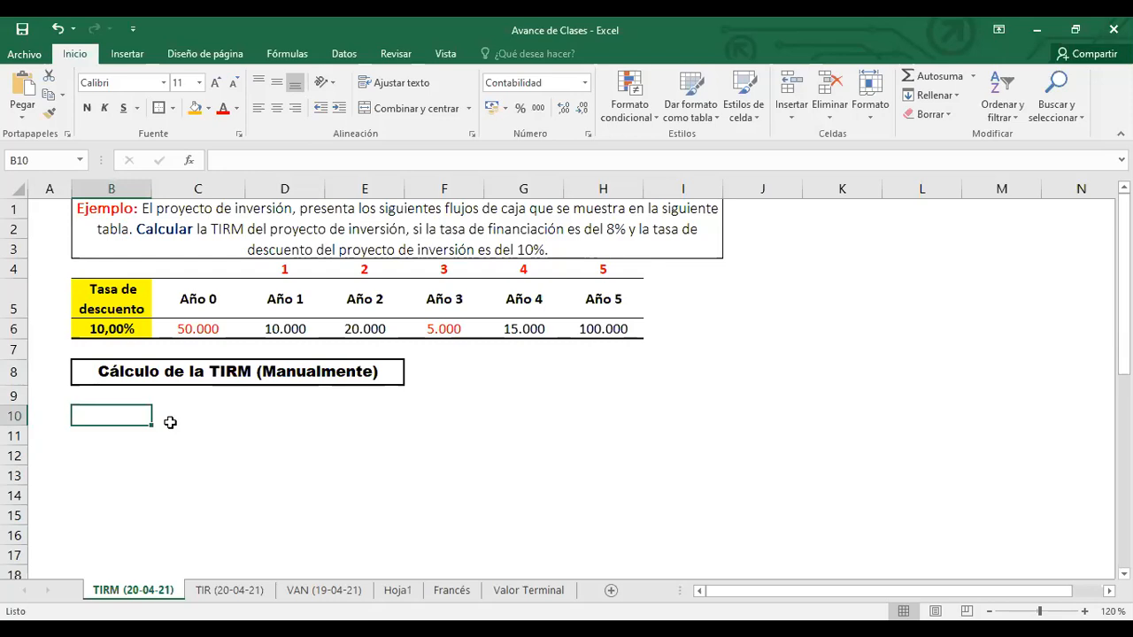
{"action": "type", "text": "sa"}
{"action": "key", "text": "BackSpace"}
{"action": "key", "text": "BackSpace"}
{"action": "type", "text": "A"}
{"action": "key", "text": "BackSpace"}
{"action": "type", "text": "VA"}
{"action": "left_click", "coordinate": [170, 422]}
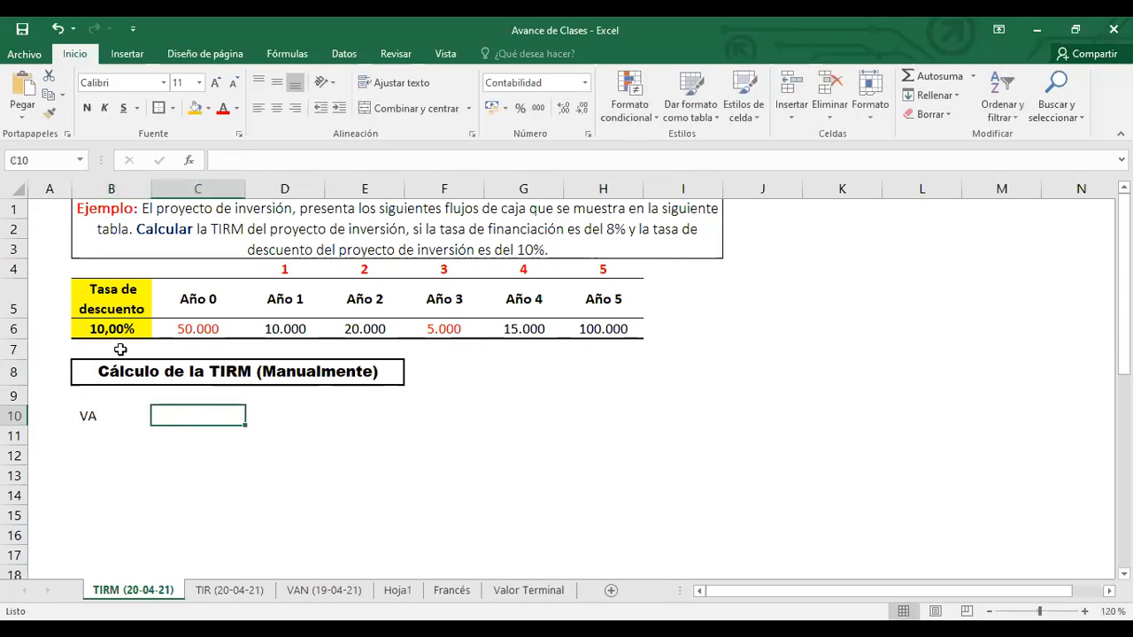
Insert two blank rows at row 8, above the manual TIRM heading.
{"action": "right_click", "coordinate": [14, 372]}
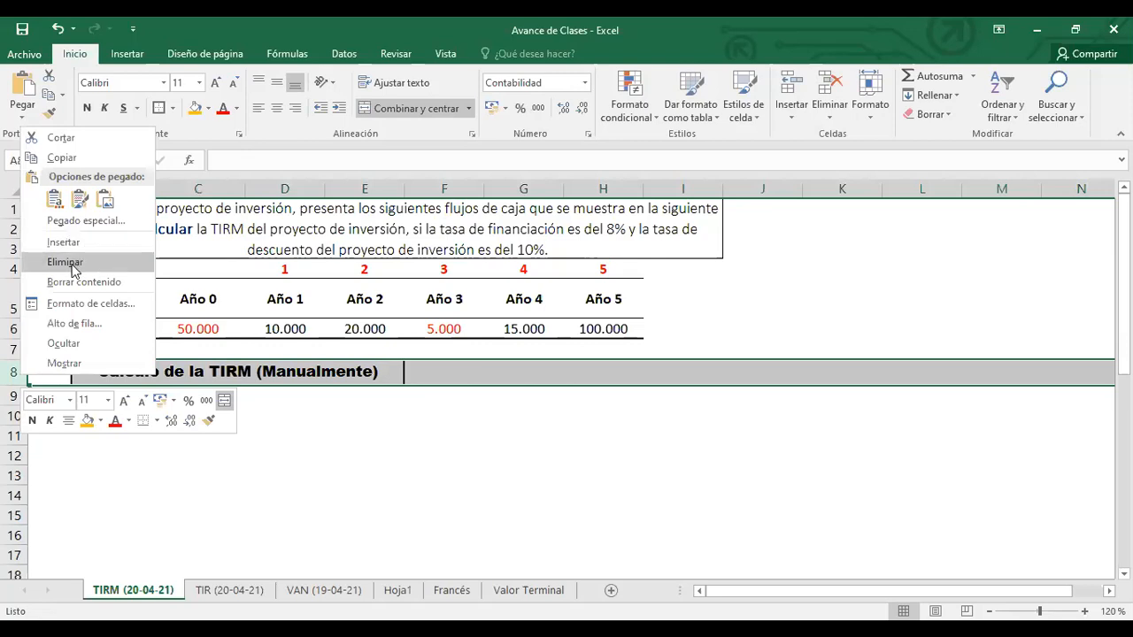
{"action": "left_click", "coordinate": [64, 243]}
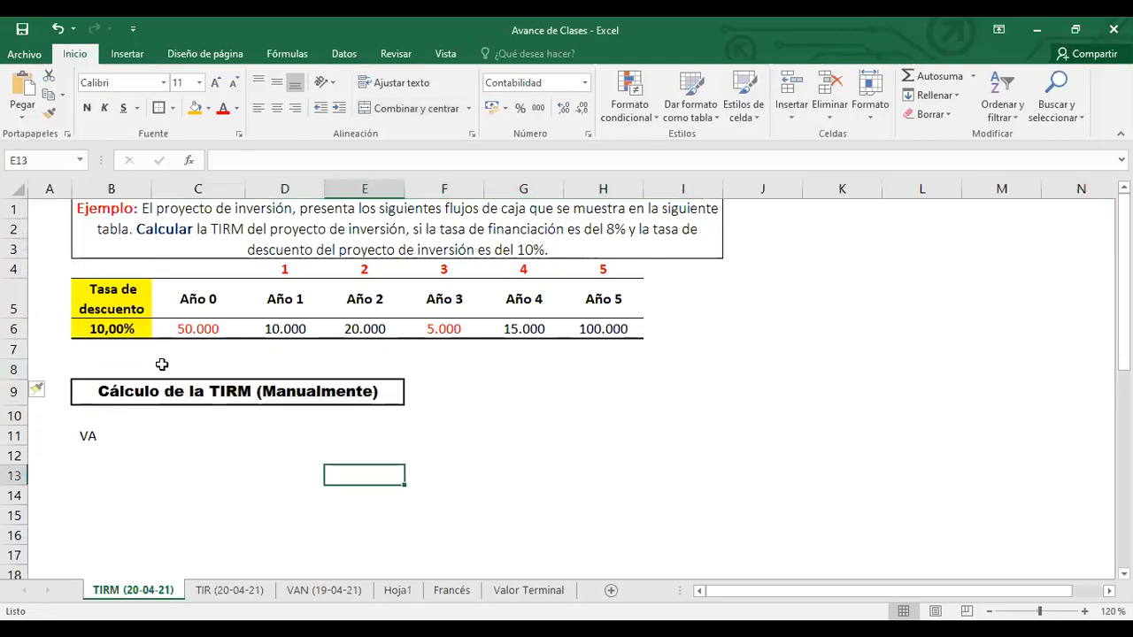
{"action": "right_click", "coordinate": [16, 370]}
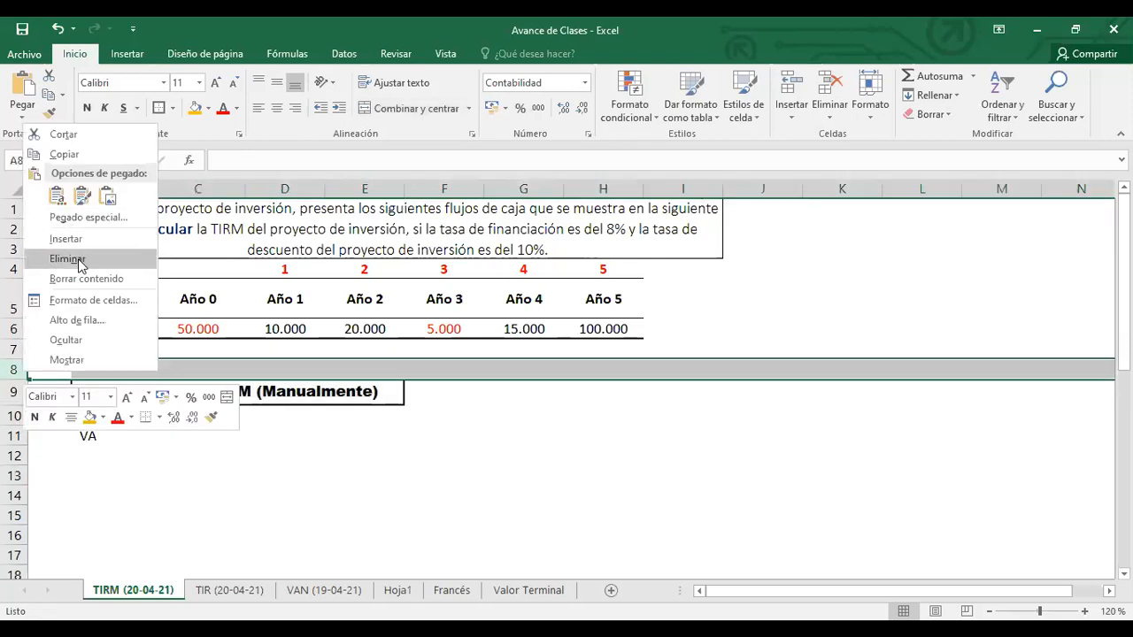
{"action": "left_click", "coordinate": [69, 241]}
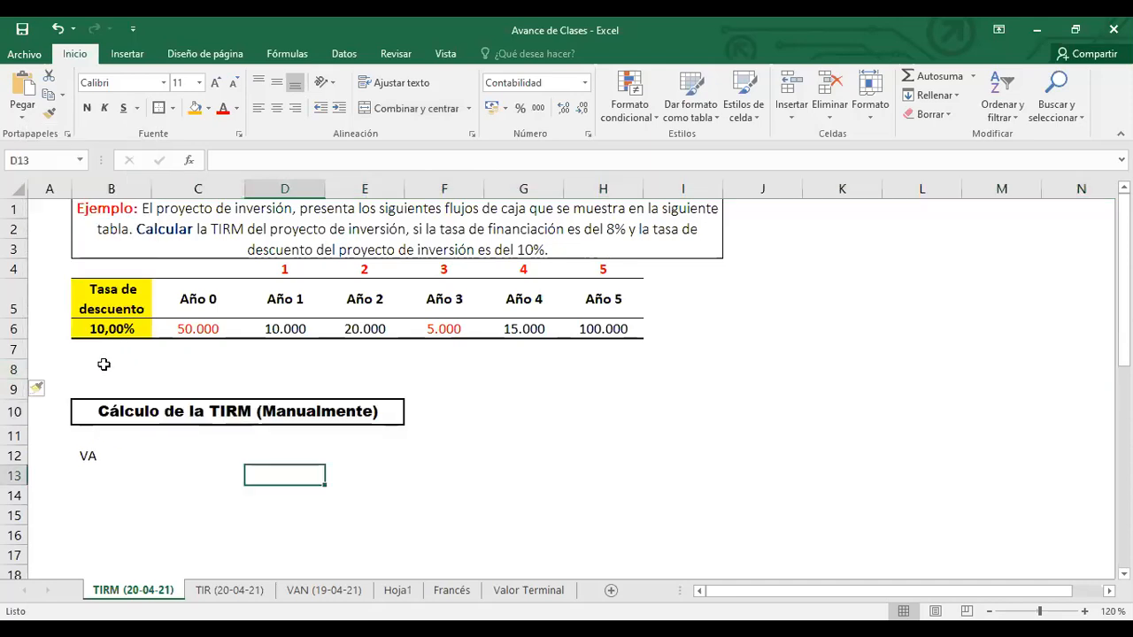
Enter the label "Tasa Fin." in B8 and the financing rate 8% in C8.
{"action": "left_click", "coordinate": [133, 370]}
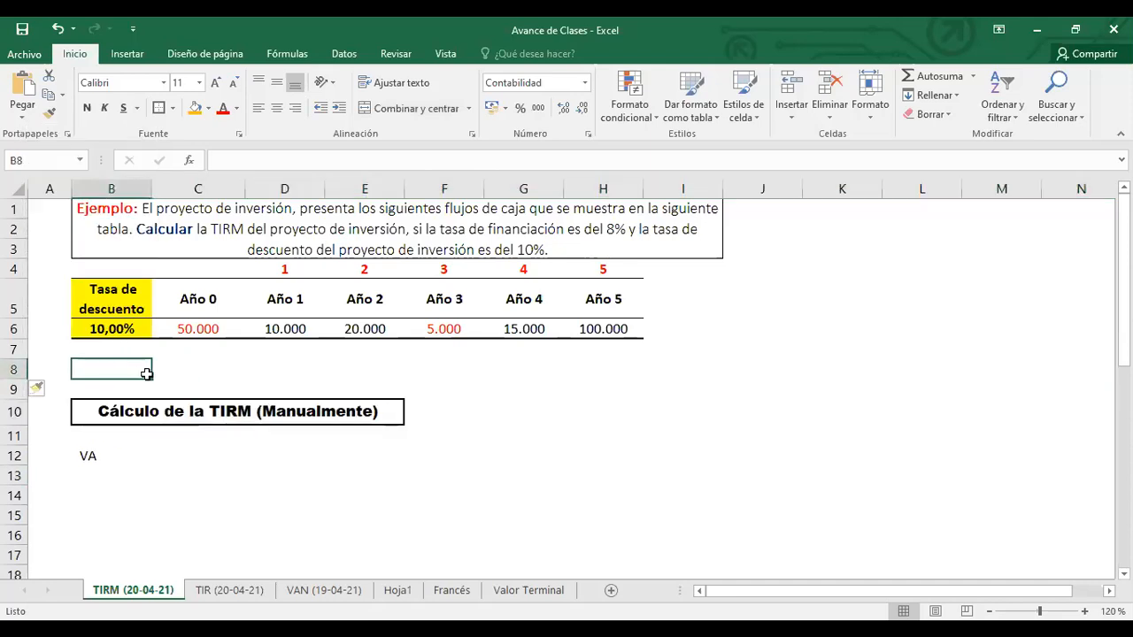
{"action": "type", "text": "Tasa Fin-"}
{"action": "key", "text": "BackSpace"}
{"action": "type", "text": "."}
{"action": "key", "text": "Tab"}
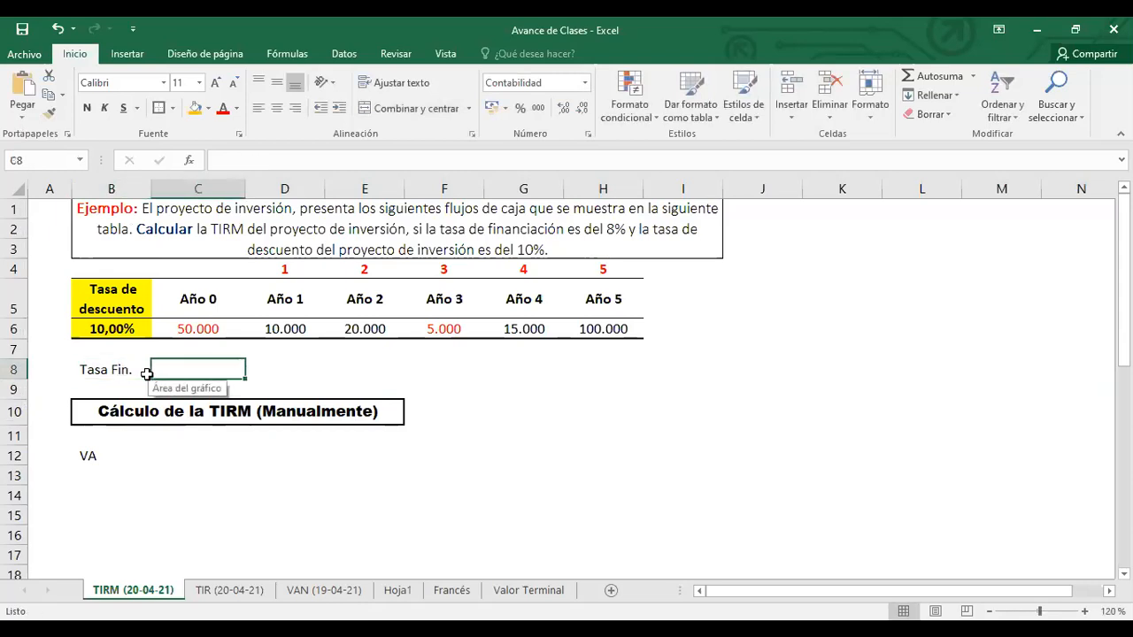
{"action": "type", "text": "8%"}
{"action": "key", "text": "ctrl+Return"}
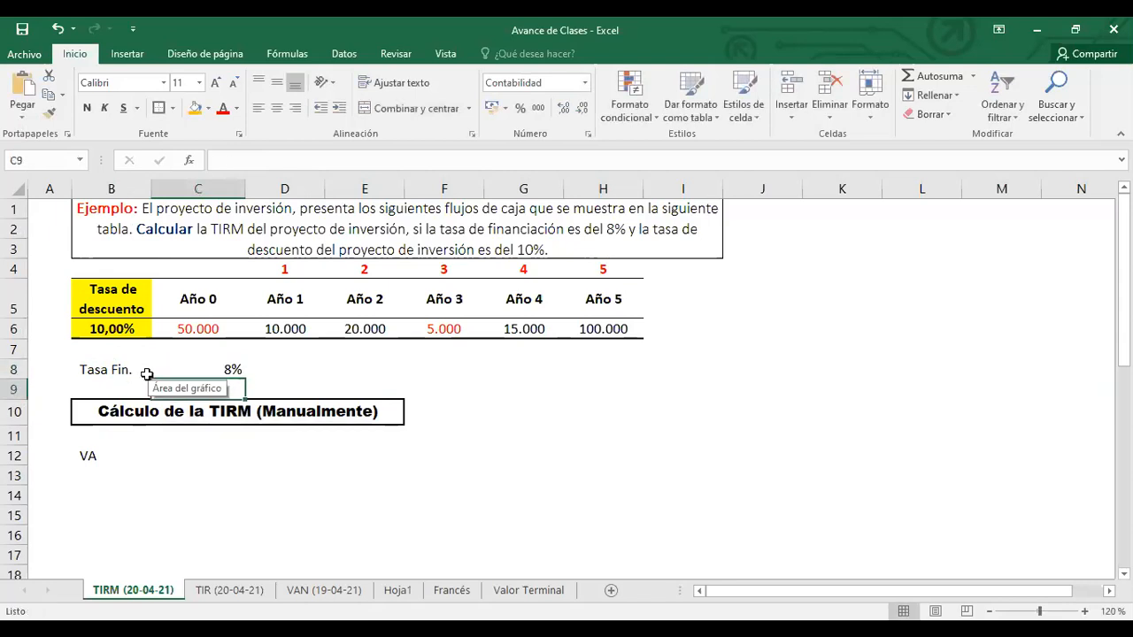
Format the financing rate cells B8:C8 as bold and centred with an outside border.
{"action": "left_click_drag", "start_coordinate": [89, 372], "coordinate": [230, 370]}
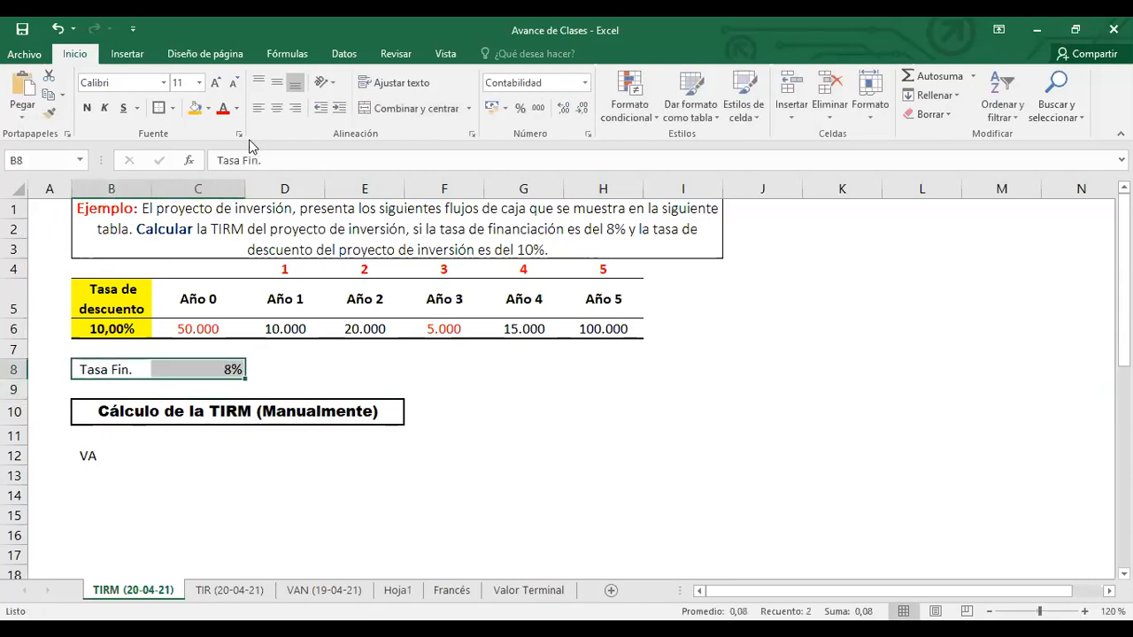
{"action": "left_click", "coordinate": [93, 108]}
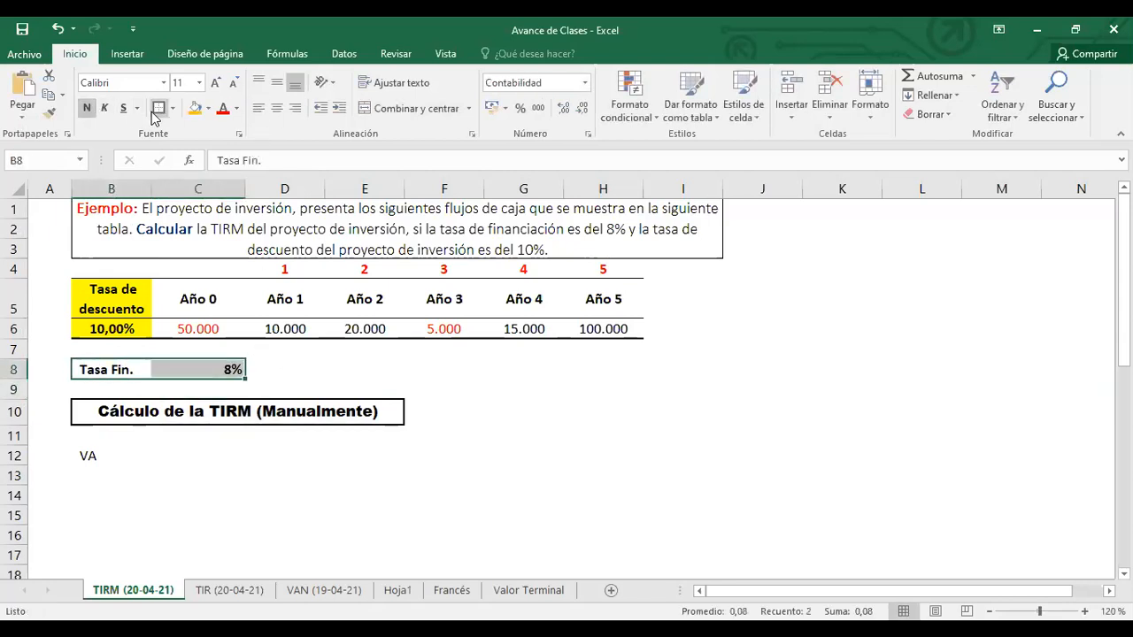
{"action": "left_click", "coordinate": [277, 108]}
{"action": "left_click", "coordinate": [284, 499]}
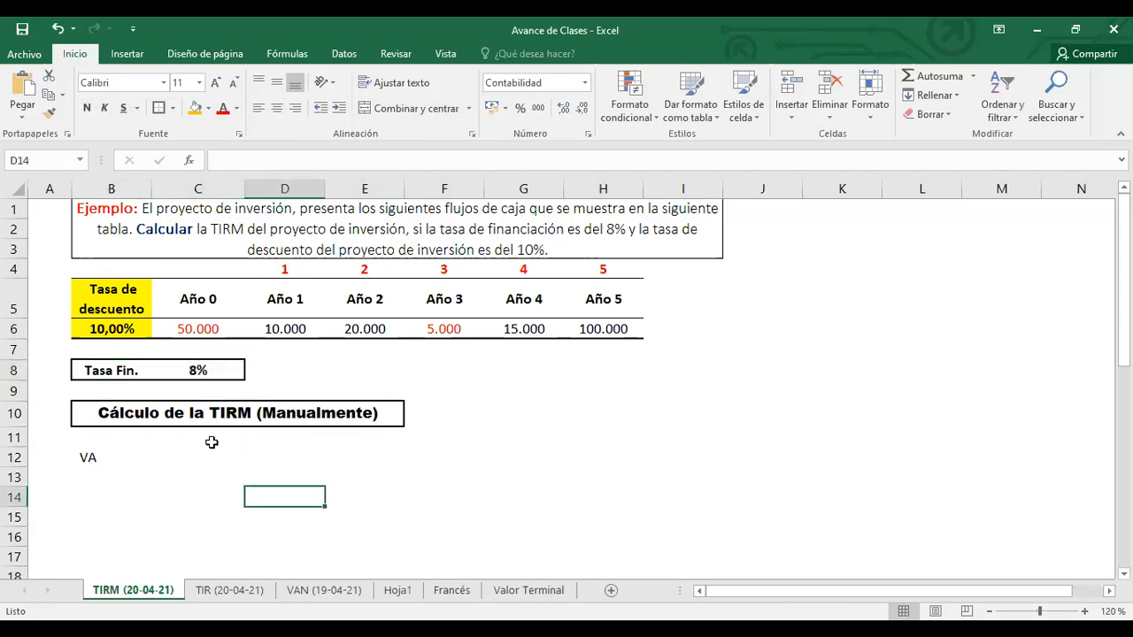
Insert a new equation box and move it to row 9, over columns G to I.
{"action": "left_click", "coordinate": [114, 455]}
{"action": "left_click", "coordinate": [196, 459]}
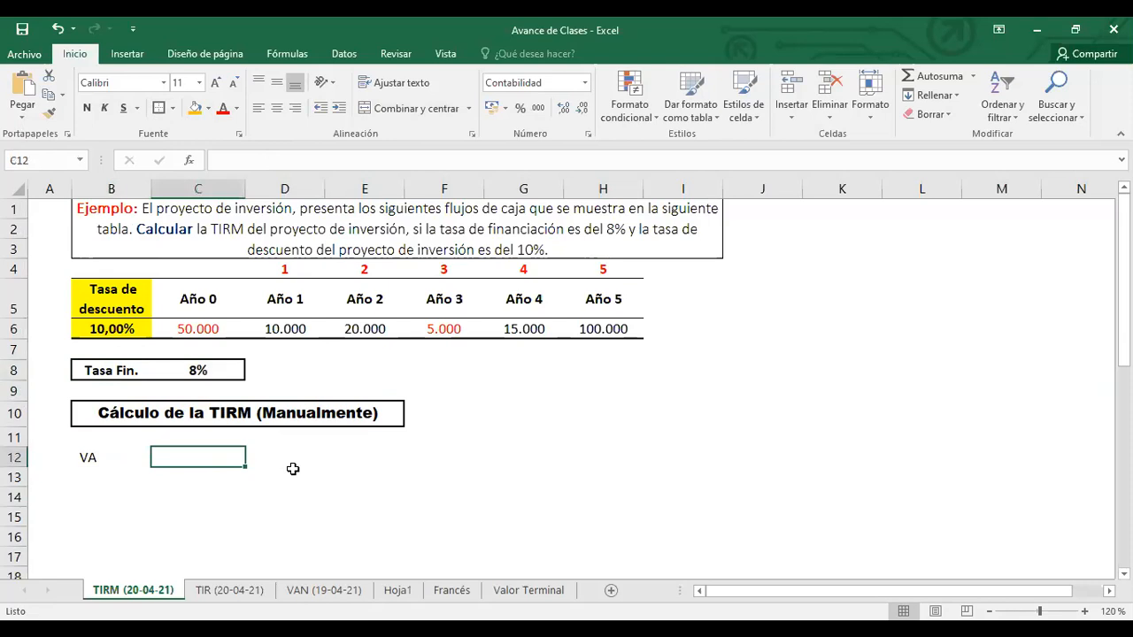
{"action": "left_click", "coordinate": [127, 53]}
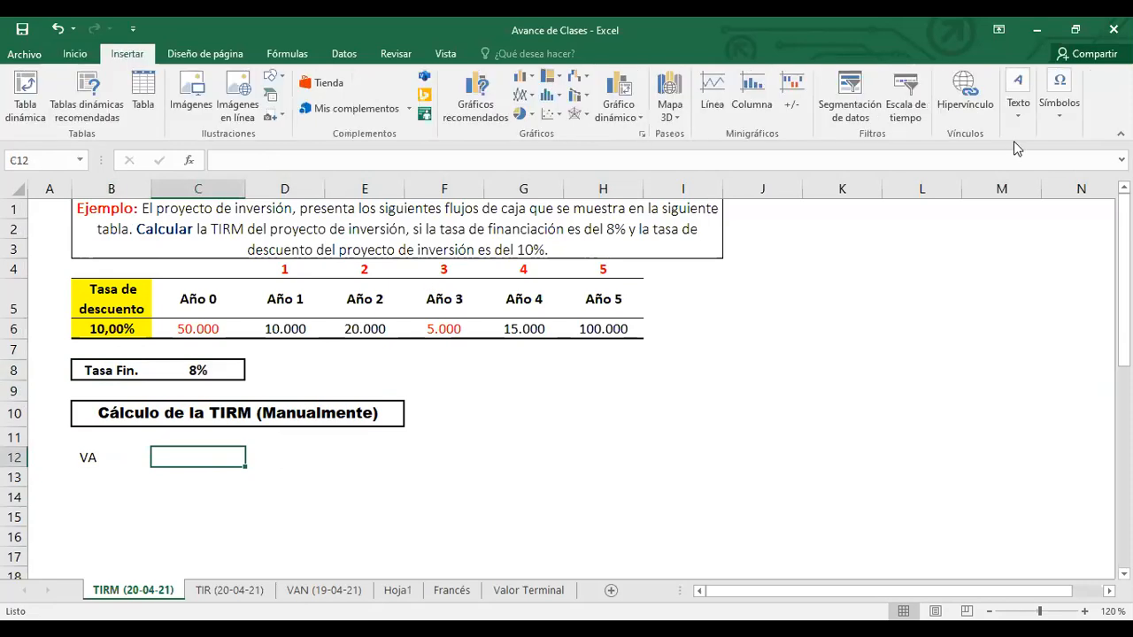
{"action": "left_click", "coordinate": [1059, 97]}
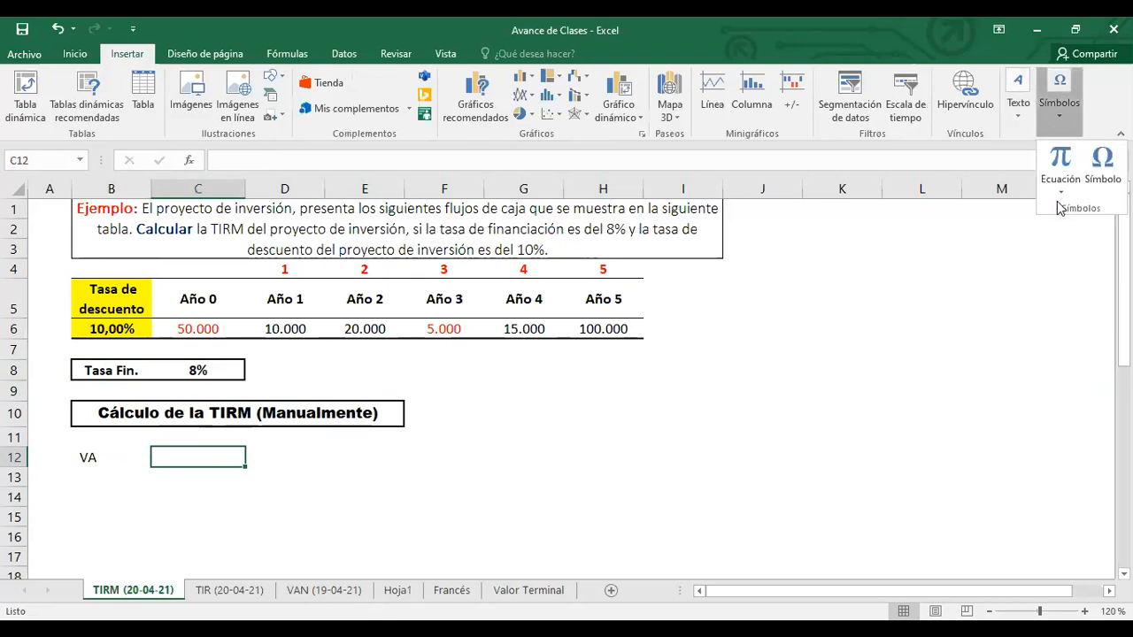
{"action": "left_click", "coordinate": [1059, 161]}
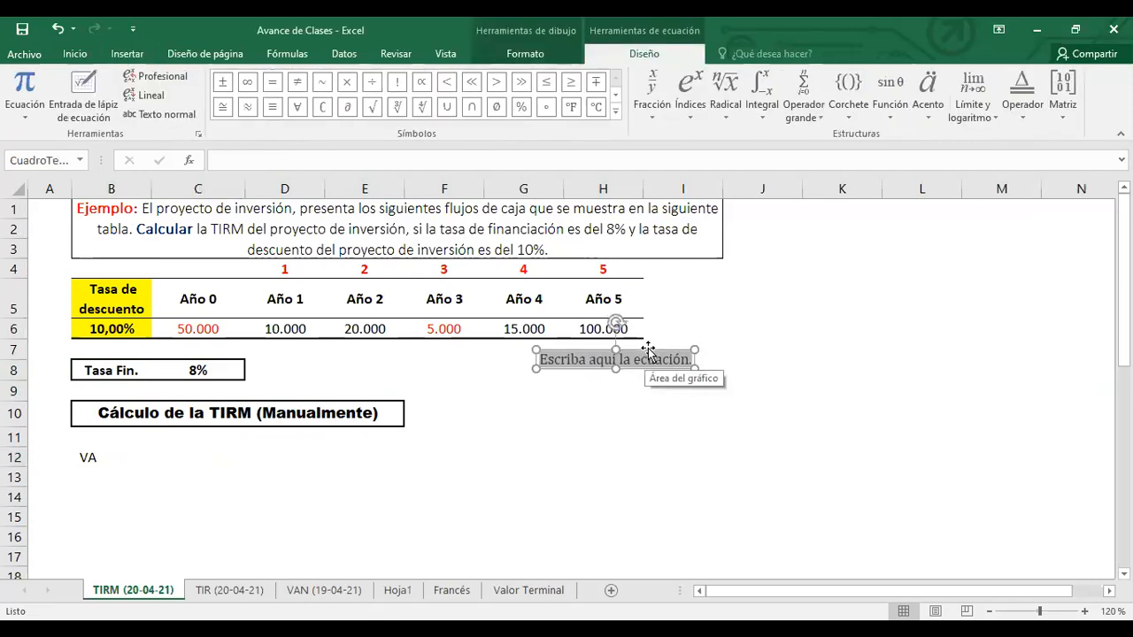
{"action": "left_click_drag", "start_coordinate": [648, 350], "coordinate": [618, 382]}
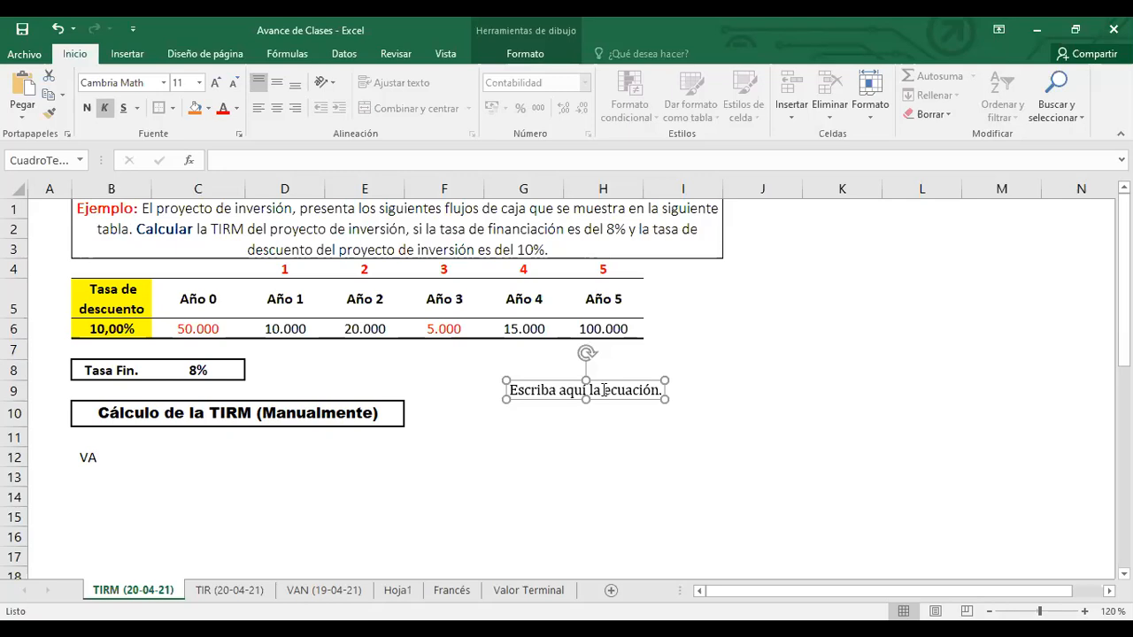
{"action": "type", "text": "V"}
{"action": "key", "text": "BackSpace"}
{"action": "key", "text": "BackSpace"}
{"action": "key", "text": "BackSpace"}
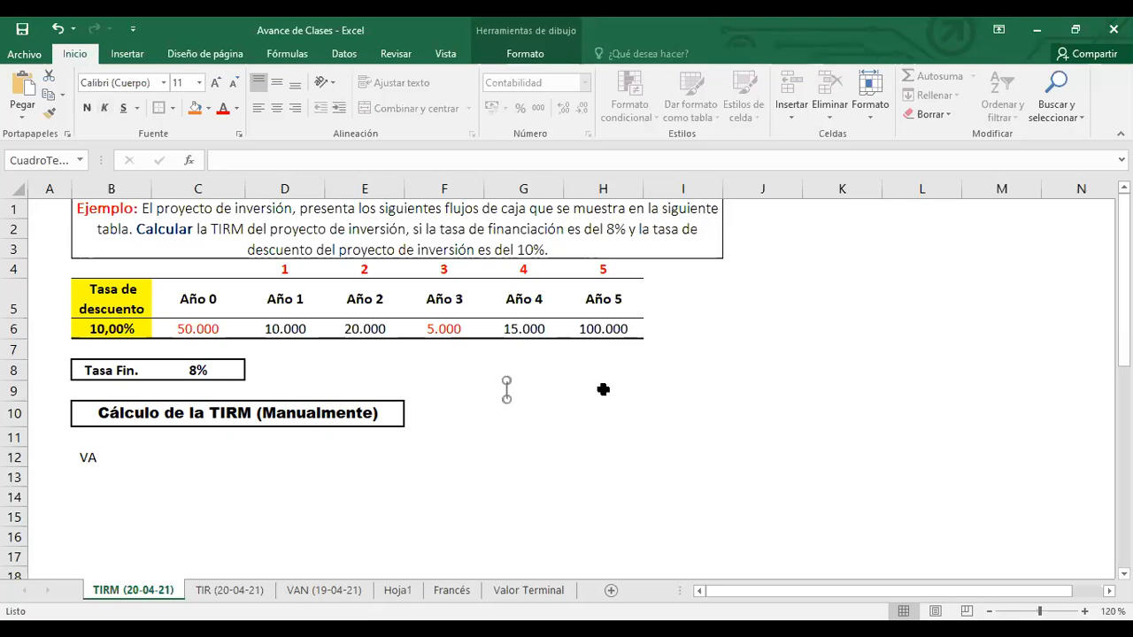
{"action": "type", "text": "VA"}
{"action": "left_click", "coordinate": [513, 435]}
Insert a new equation inside the text box and write VA = in it, removing the plain-text VA.
{"action": "left_click", "coordinate": [513, 387]}
{"action": "left_click", "coordinate": [127, 53]}
{"action": "left_click", "coordinate": [1059, 112]}
{"action": "left_click", "coordinate": [1056, 164]}
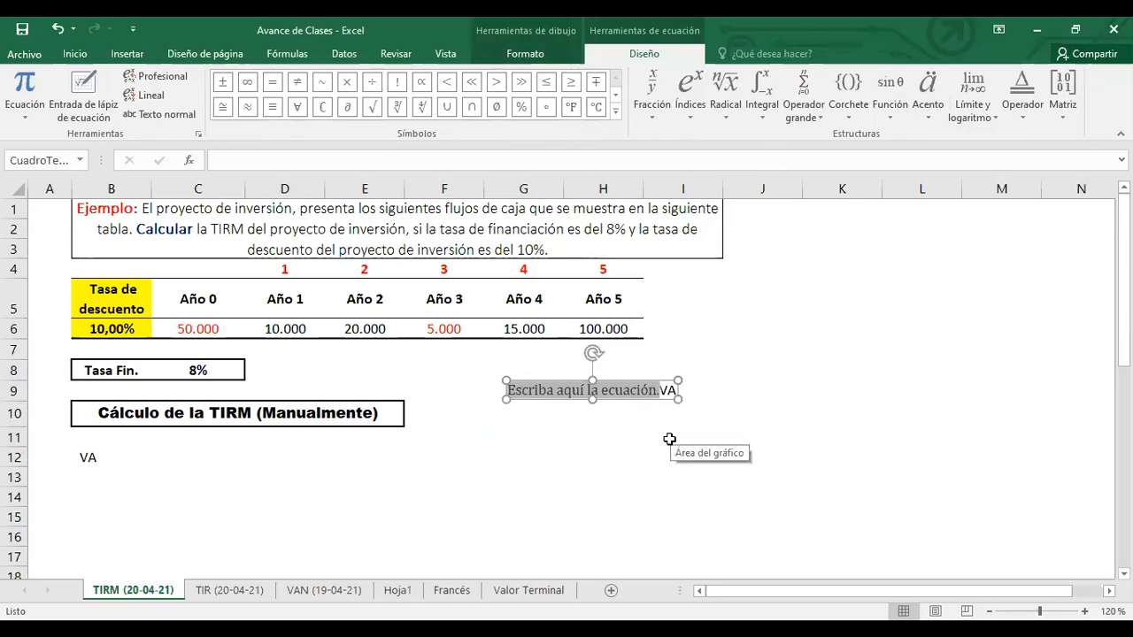
{"action": "type", "text": "VA"}
{"action": "key", "text": "ctrl+z"}
{"action": "key", "text": "BackSpace"}
{"action": "key", "text": "Left"}
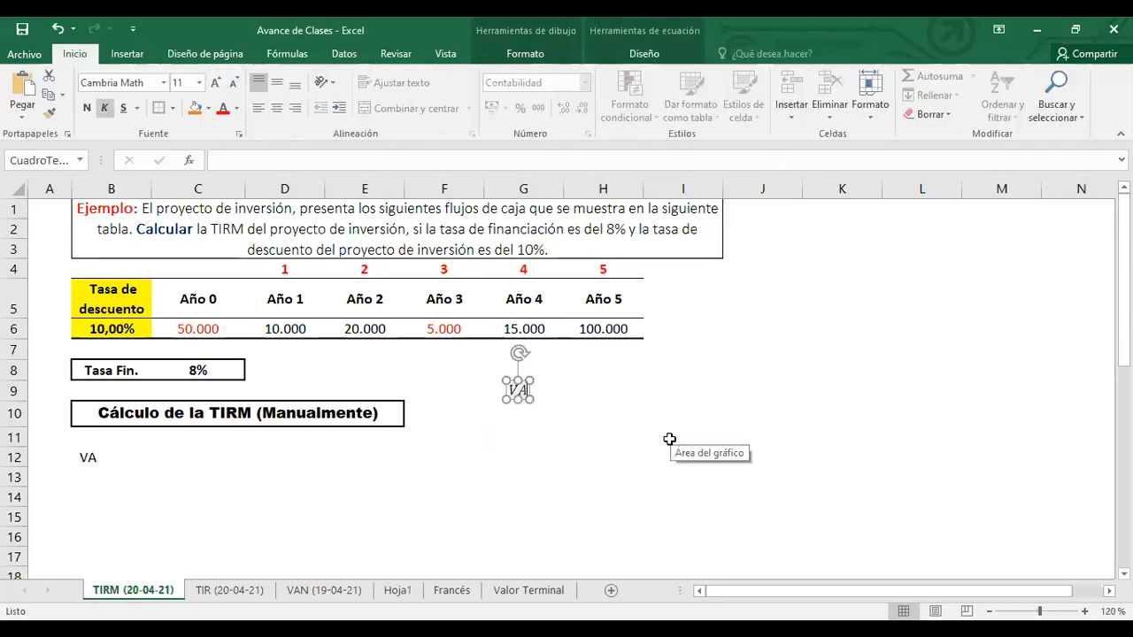
{"action": "type", "text": "="}
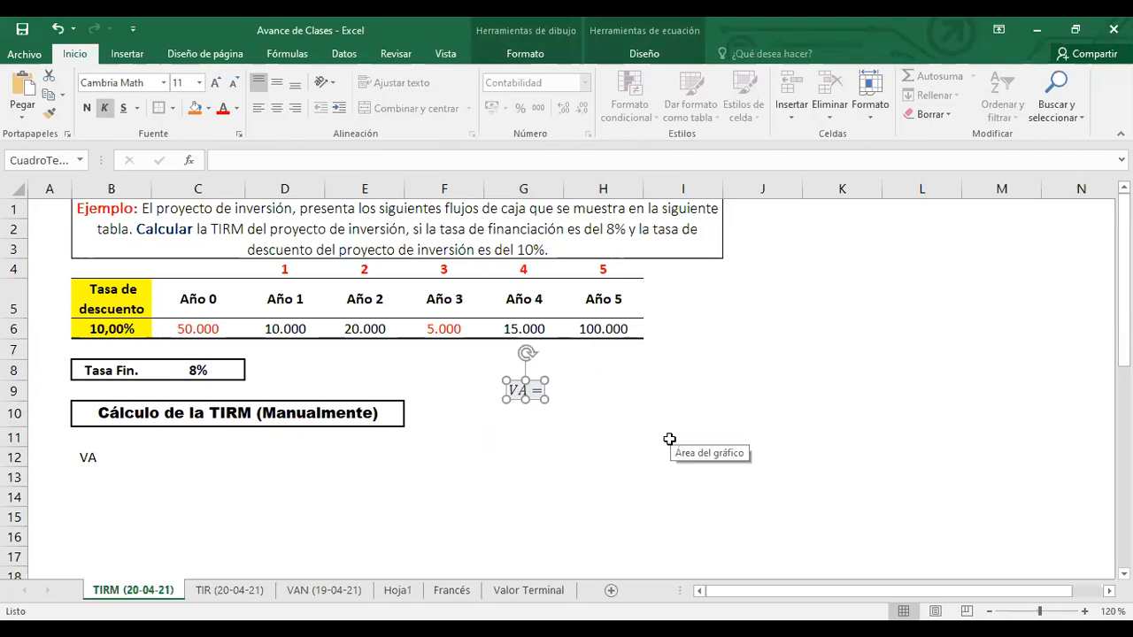
Continue the equation after the equals sign with I subscript 0 and a plus sign.
{"action": "type", "text": "i"}
{"action": "key", "text": "BackSpace"}
{"action": "left_click", "coordinate": [535, 381]}
{"action": "left_click", "coordinate": [126, 55]}
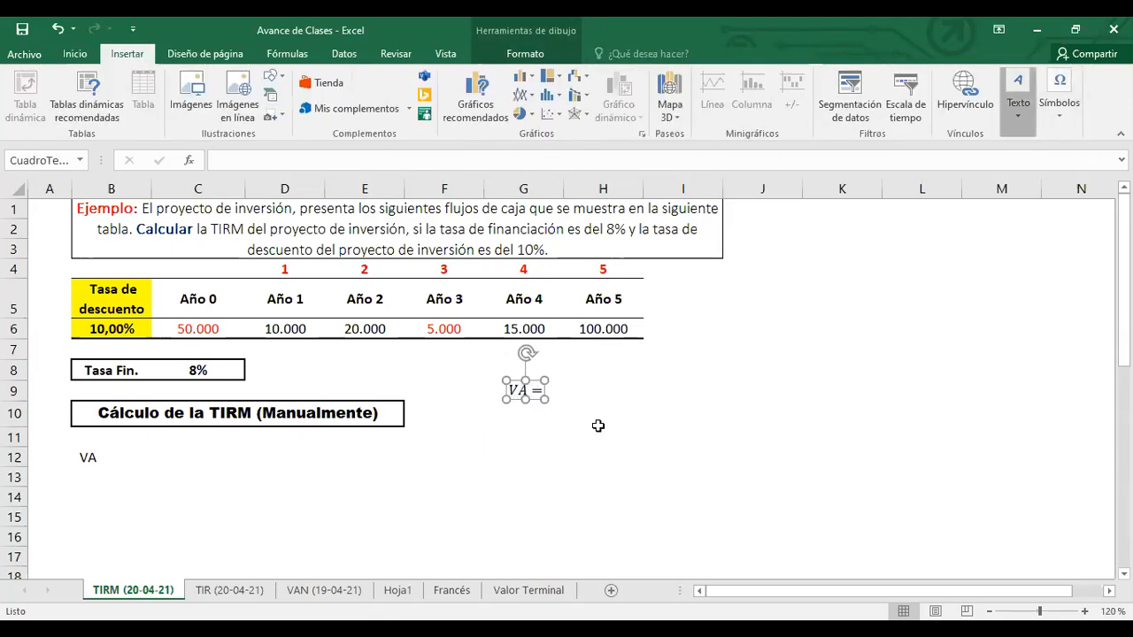
{"action": "left_click", "coordinate": [540, 390]}
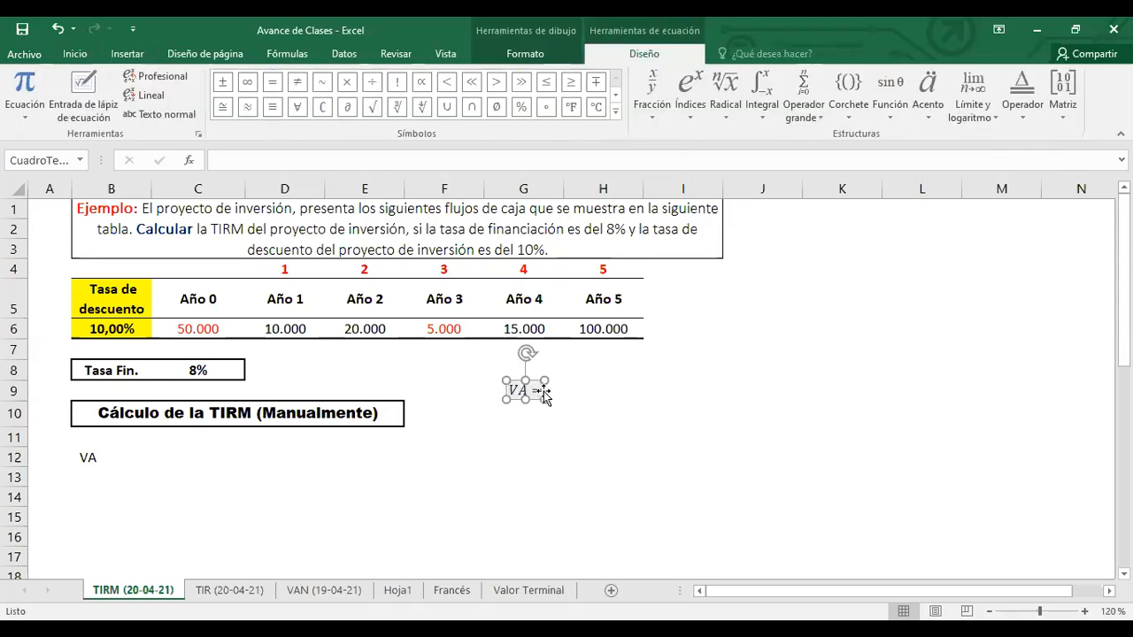
{"action": "left_click", "coordinate": [689, 113]}
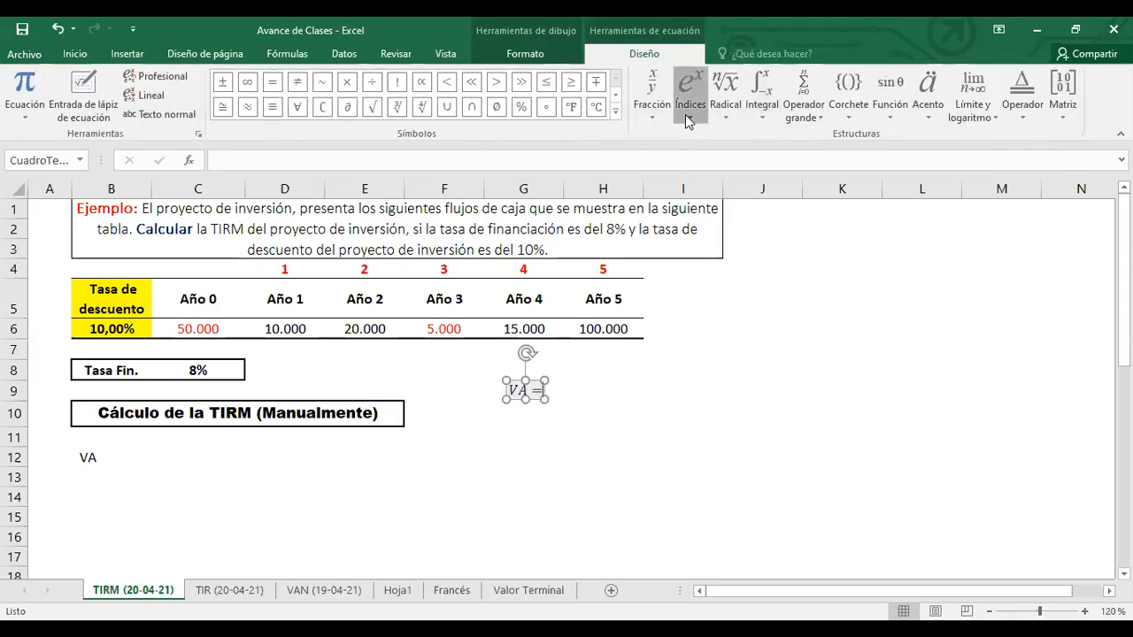
{"action": "left_click", "coordinate": [774, 183]}
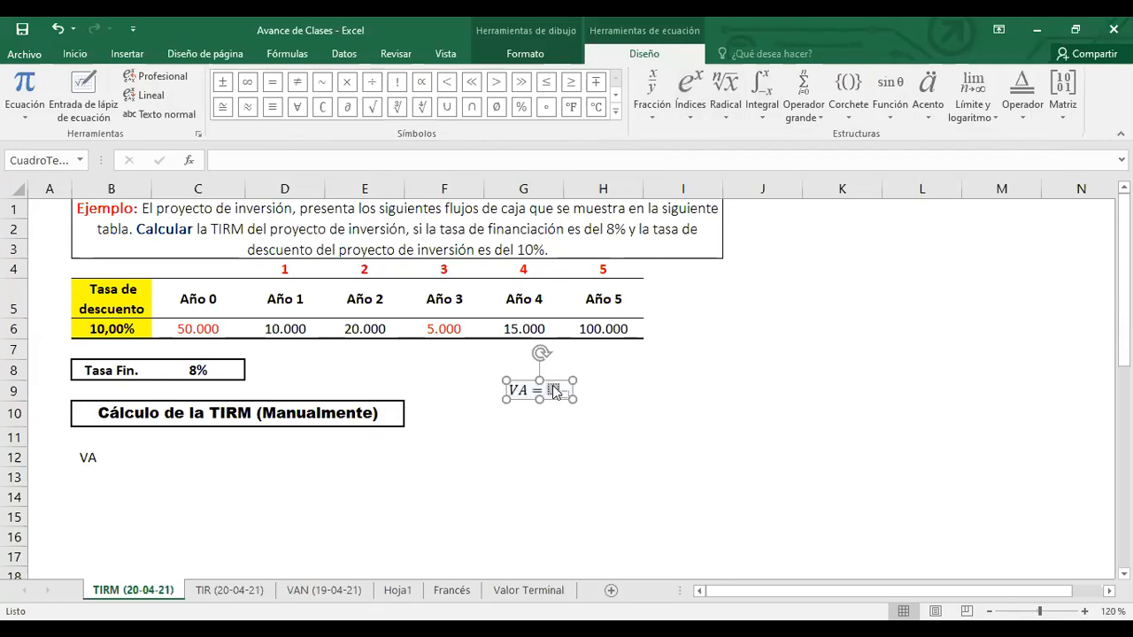
{"action": "type", "text": "I0"}
{"action": "key", "text": "Right"}
{"action": "type", "text": "+"}
Add a stacked fraction after the plus sign with FC subscript 1 as its numerator.
{"action": "left_click", "coordinate": [653, 105]}
{"action": "left_click", "coordinate": [670, 177]}
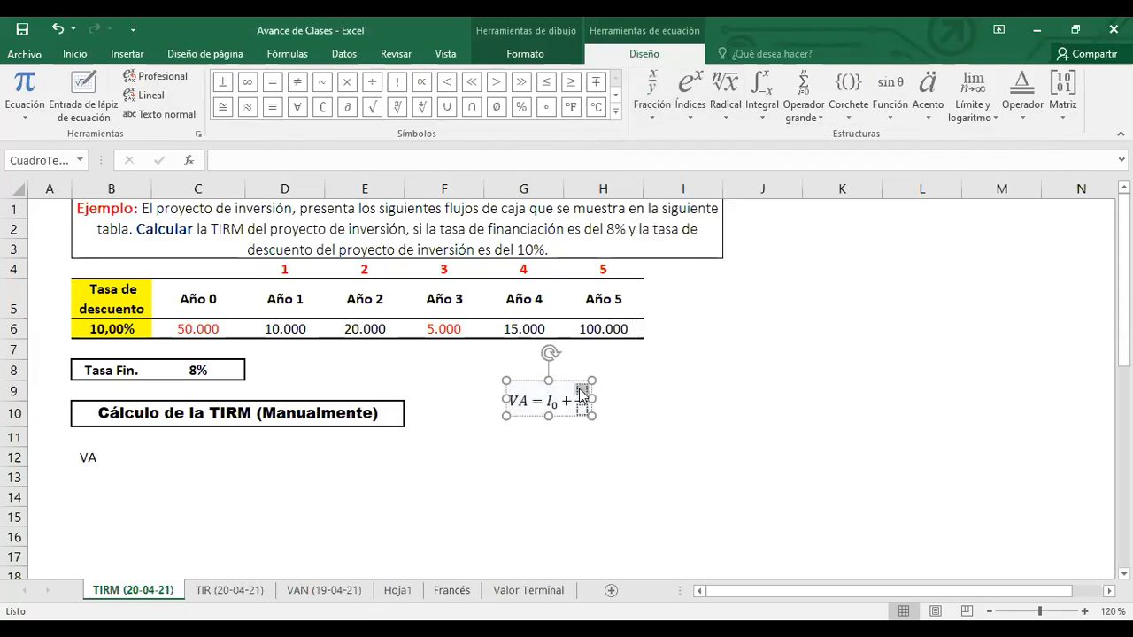
{"action": "type", "text": "FC"}
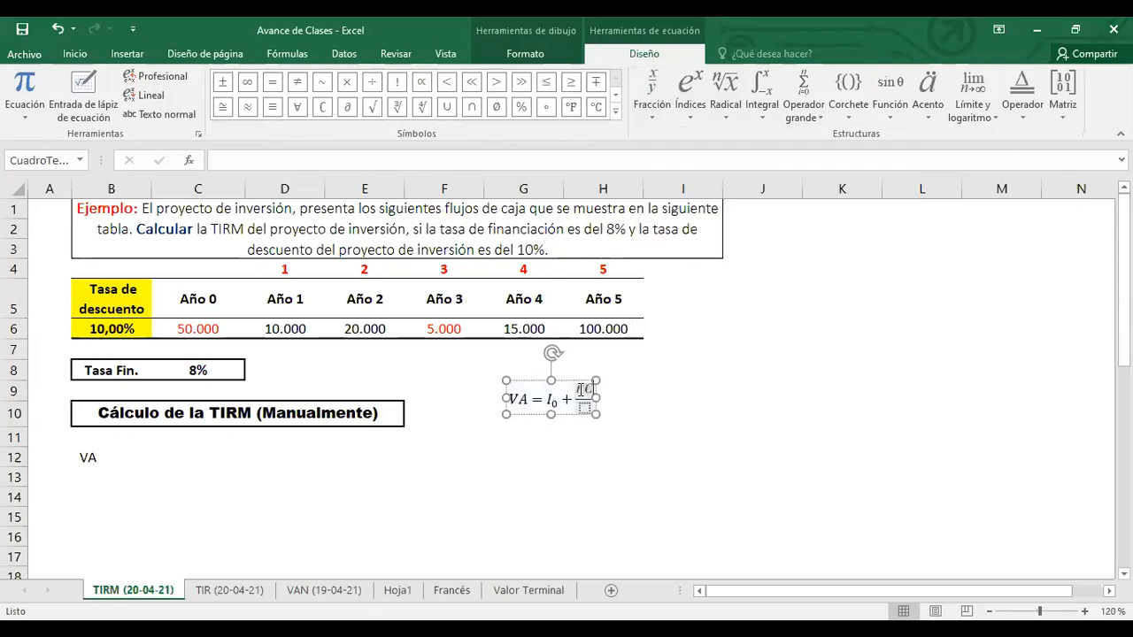
{"action": "key", "text": "BackSpace"}
{"action": "key", "text": "BackSpace"}
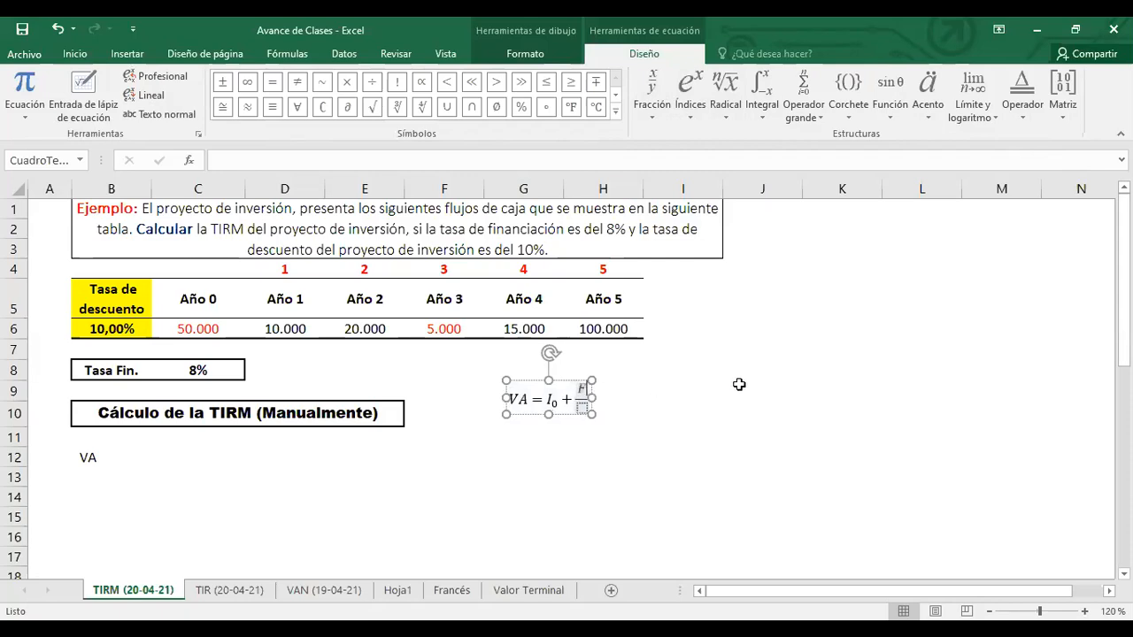
{"action": "left_click", "coordinate": [691, 97]}
{"action": "left_click", "coordinate": [768, 182]}
{"action": "type", "text": "FC1"}
{"action": "key", "text": "Right"}
{"action": "type", "text": "1"}
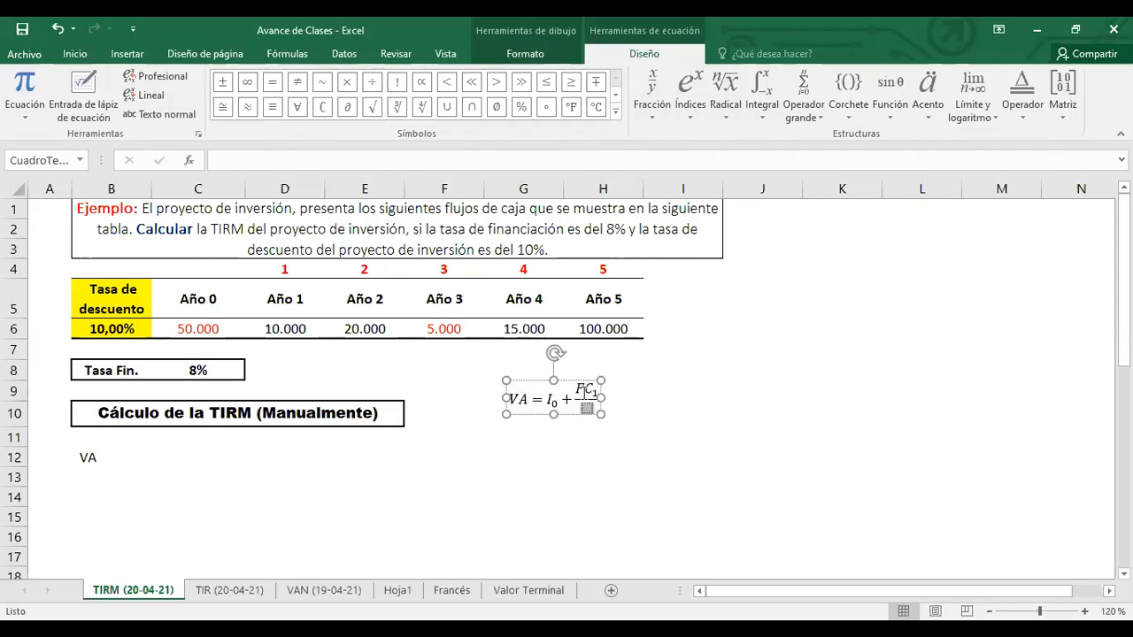
{"action": "key", "text": "Down"}
{"action": "type", "text": "1+"}
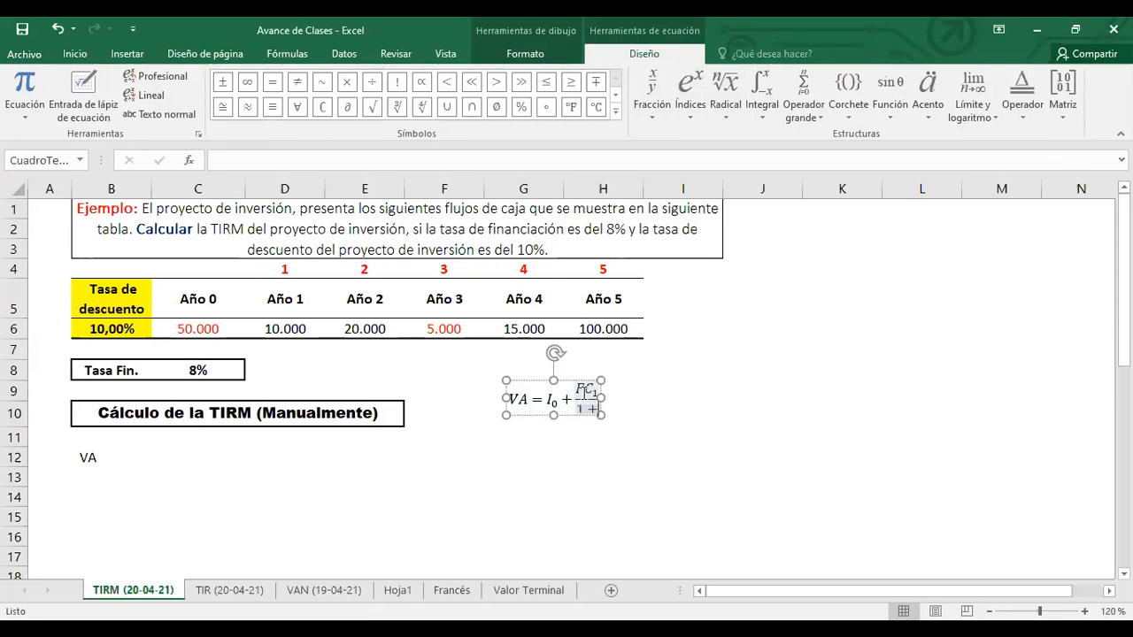
{"action": "type", "text": "i"}
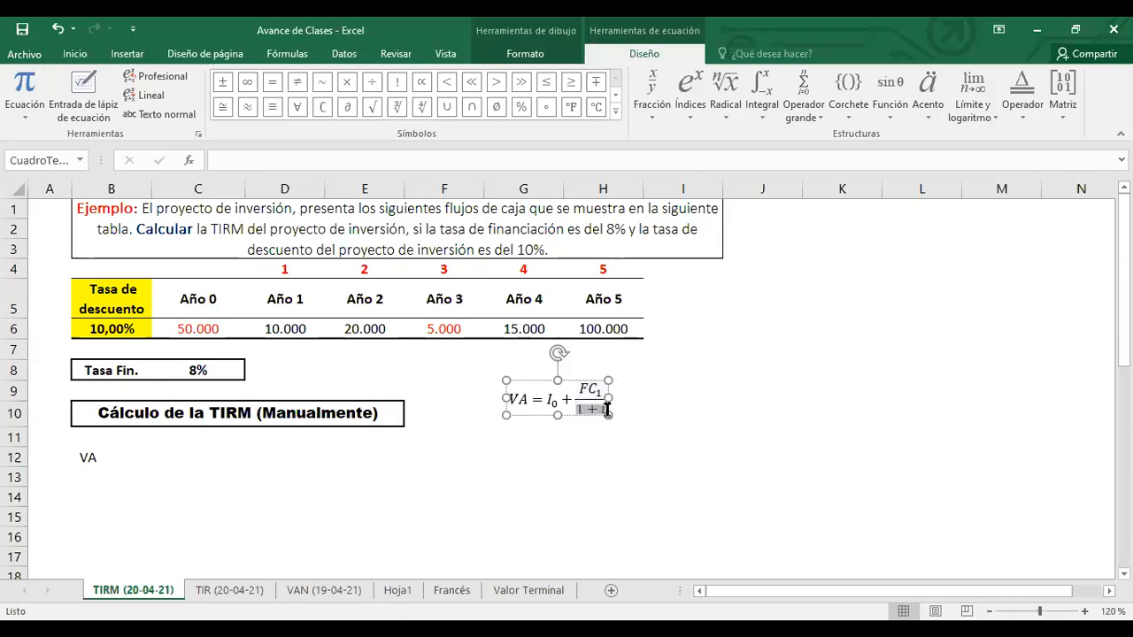
{"action": "key", "text": "BackSpace"}
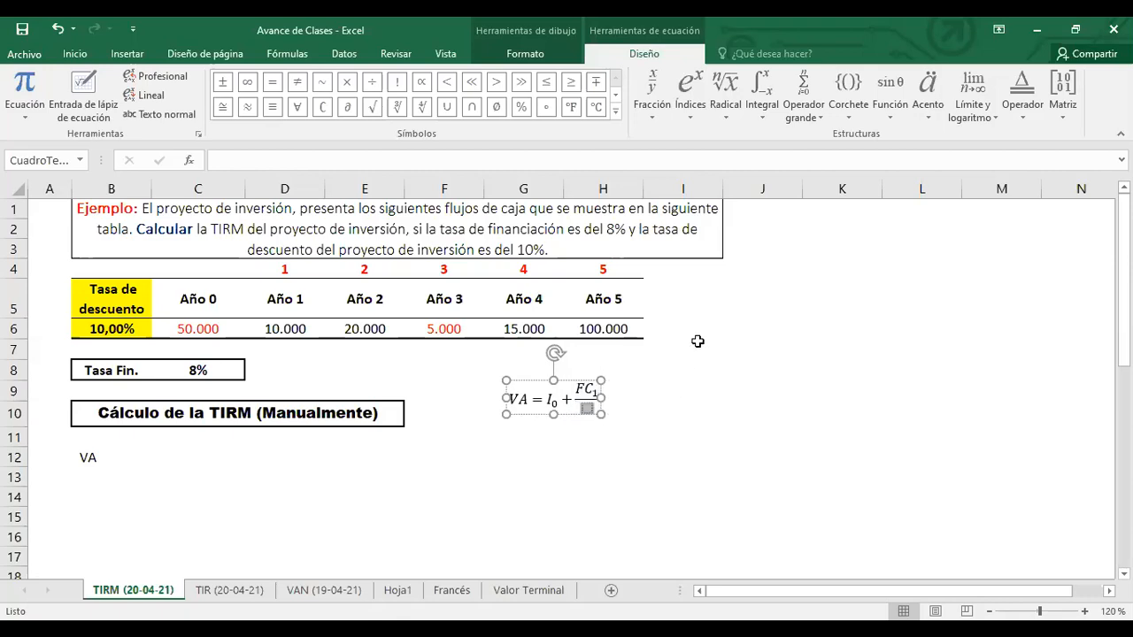
Build the fraction's denominator as (1+i) in parentheses with the superscript 1.
{"action": "left_click", "coordinate": [684, 105]}
{"action": "left_click", "coordinate": [708, 185]}
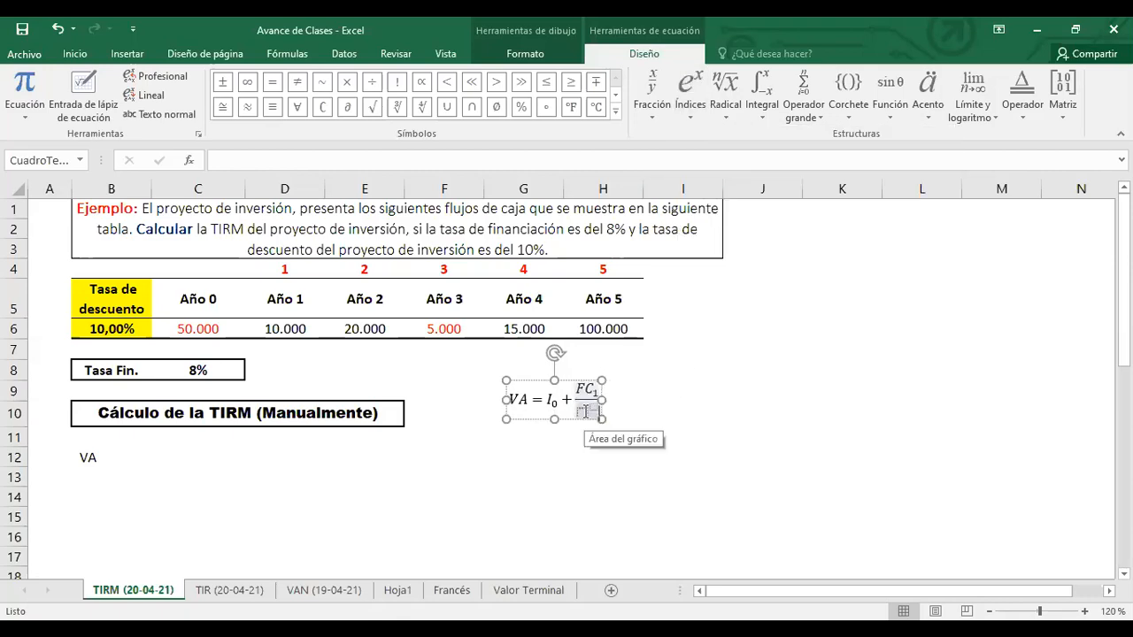
{"action": "left_click", "coordinate": [848, 95]}
{"action": "left_click", "coordinate": [861, 186]}
{"action": "type", "text": "1+i"}
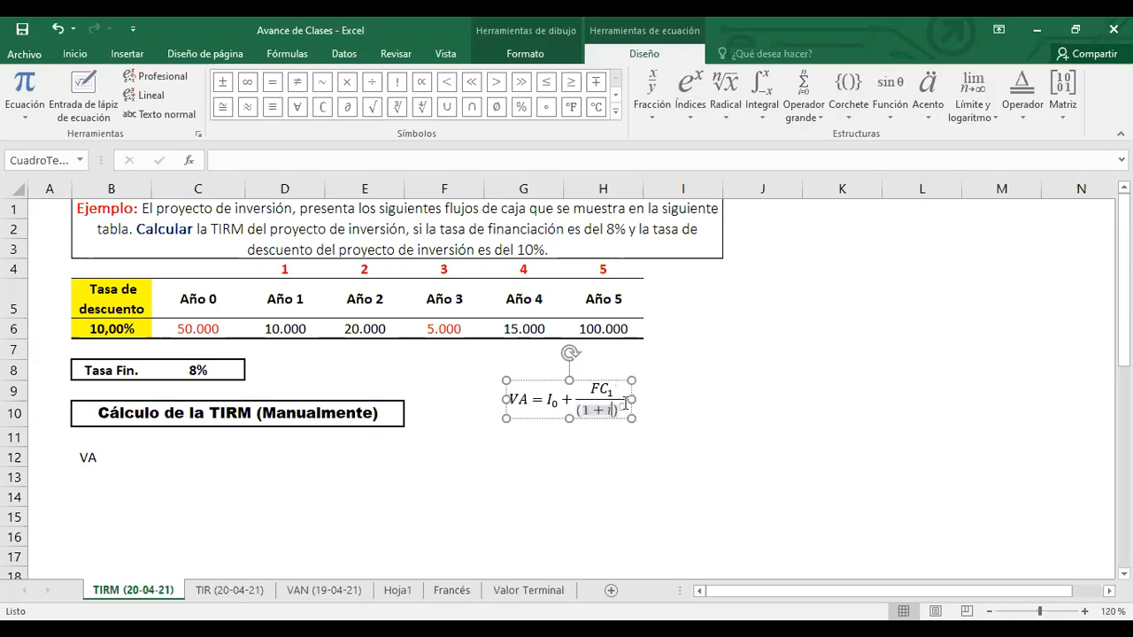
{"action": "left_click", "coordinate": [623, 411]}
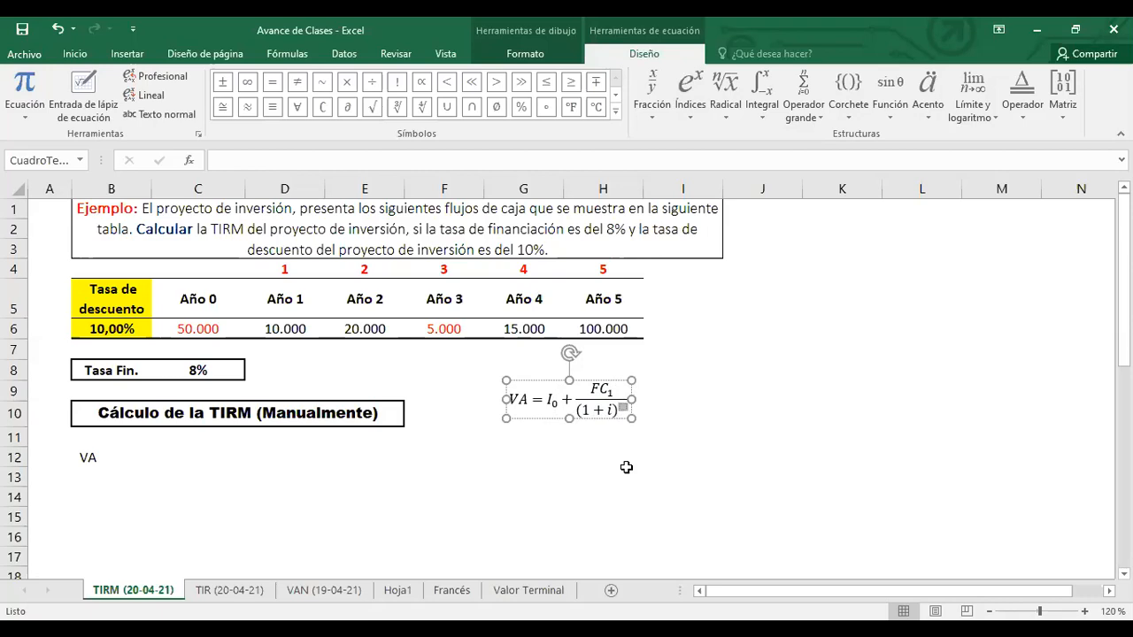
{"action": "type", "text": "1"}
{"action": "key", "text": "Right"}
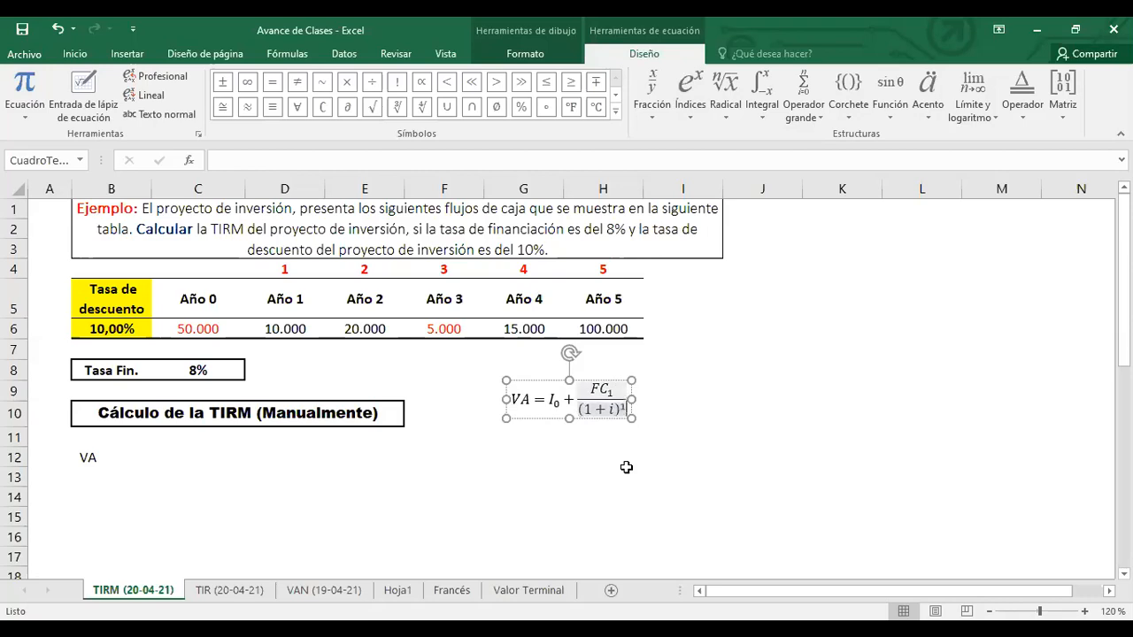
Append a plus sign and a copy of the FC1/(1+i)^1 fraction to the equation.
{"action": "key", "text": "Right"}
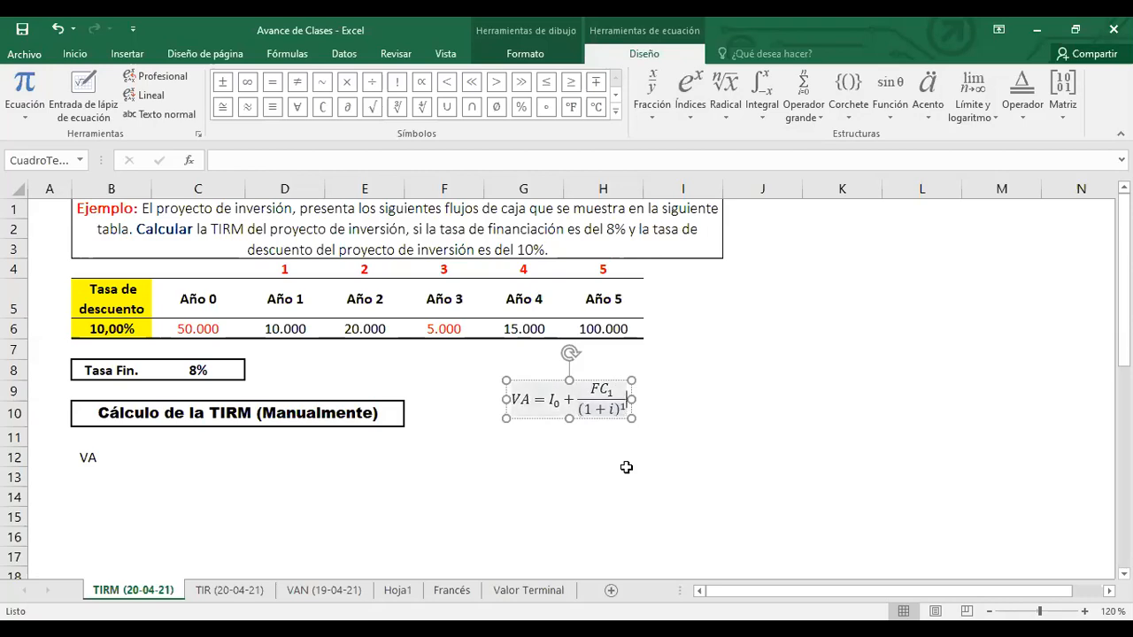
{"action": "type", "text": "+"}
{"action": "left_click_drag", "start_coordinate": [606, 405], "coordinate": [618, 410]}
{"action": "key", "text": "ctrl+c"}
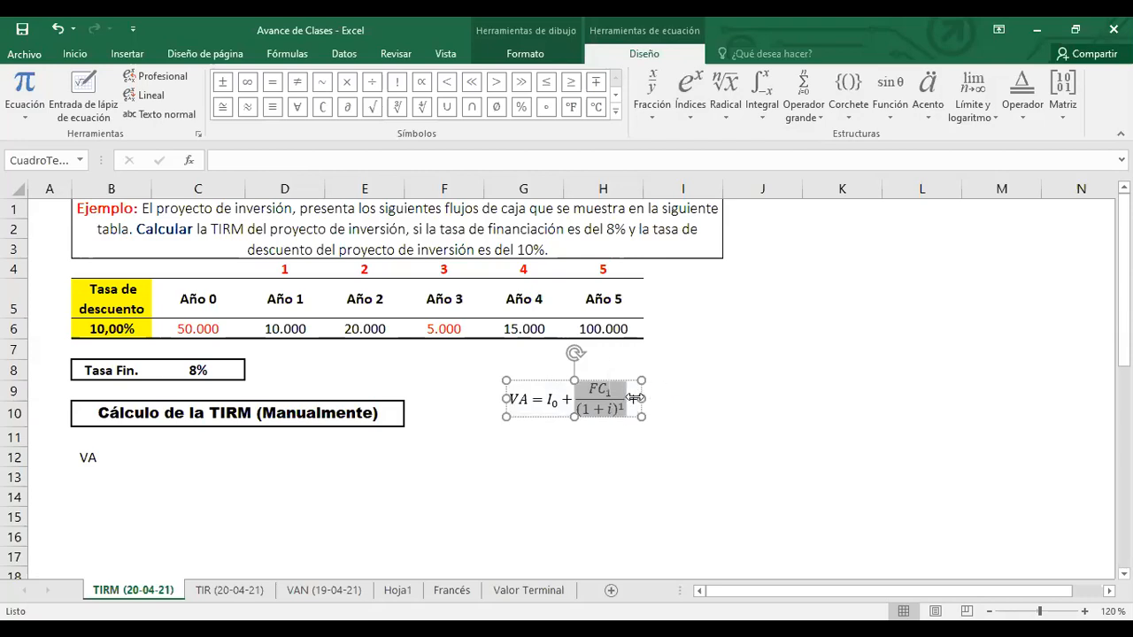
{"action": "left_click", "coordinate": [634, 398]}
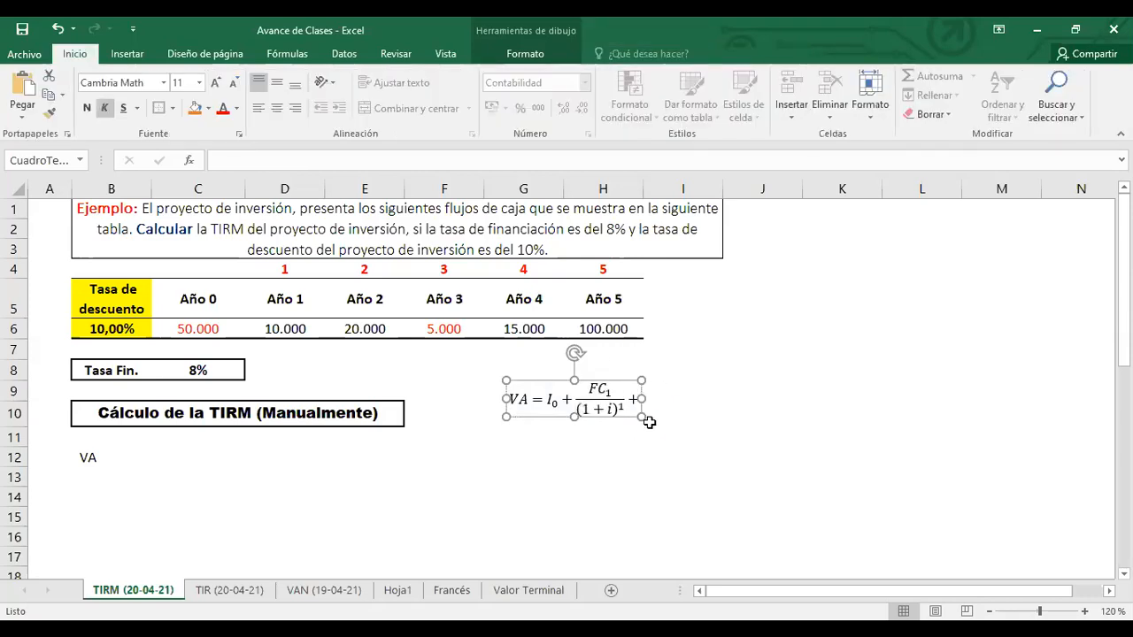
{"action": "key", "text": "ctrl+v"}
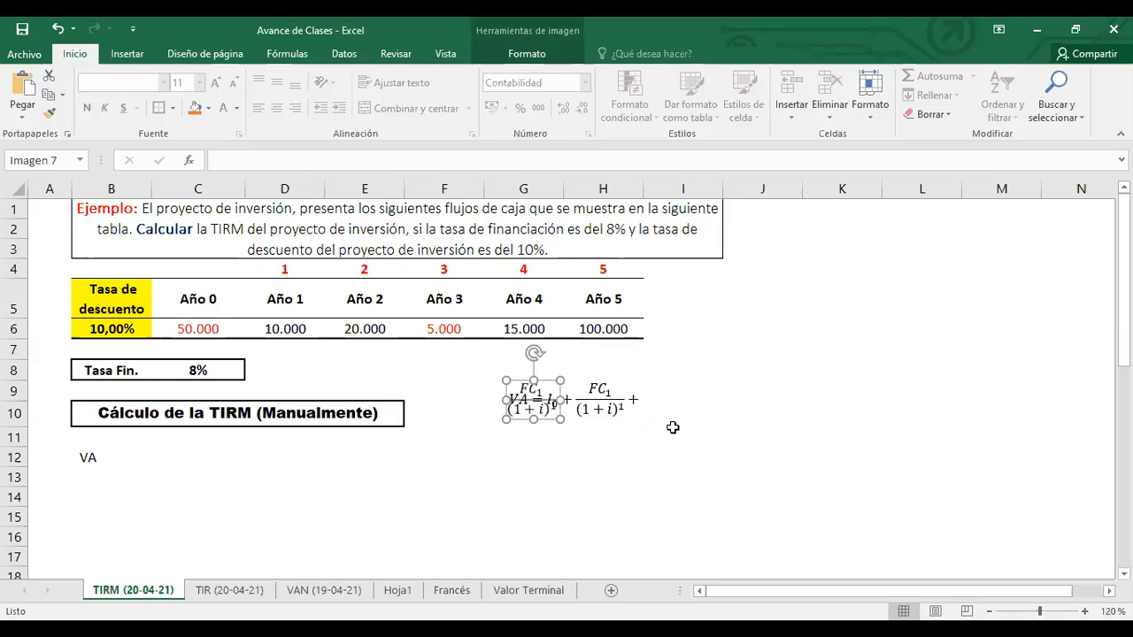
{"action": "key", "text": "ctrl+z"}
{"action": "left_click", "coordinate": [634, 401]}
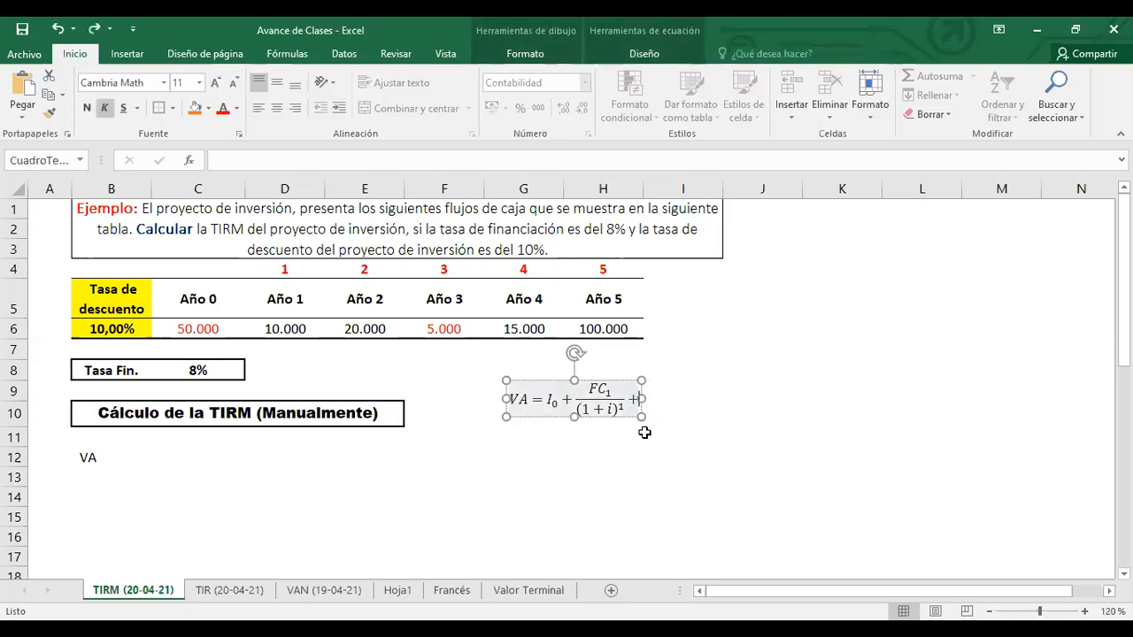
{"action": "key", "text": "ctrl+v"}
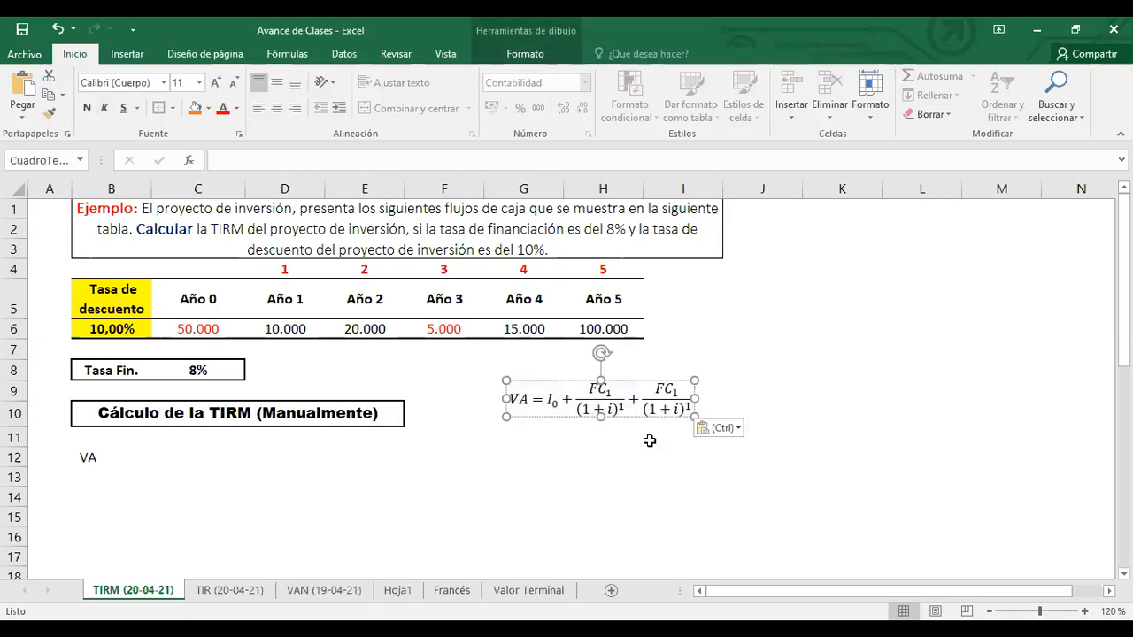
Extend the equation with +...+ and another copy of the FC1/(1+i)^1 fraction.
{"action": "type", "text": "+"}
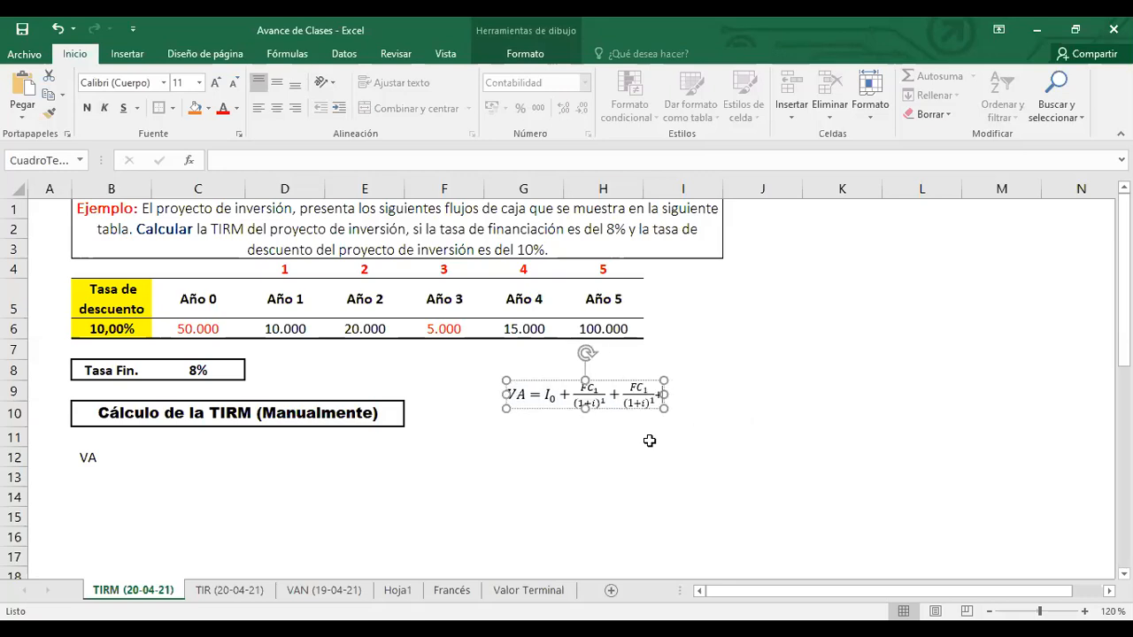
{"action": "type", "text": "..."}
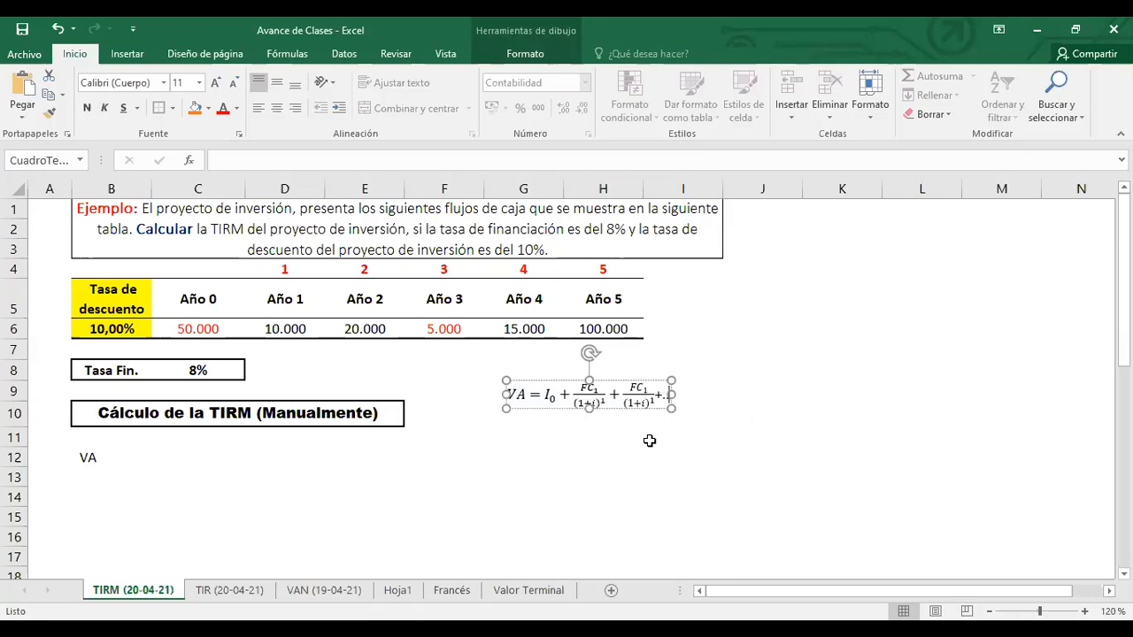
{"action": "type", "text": "+"}
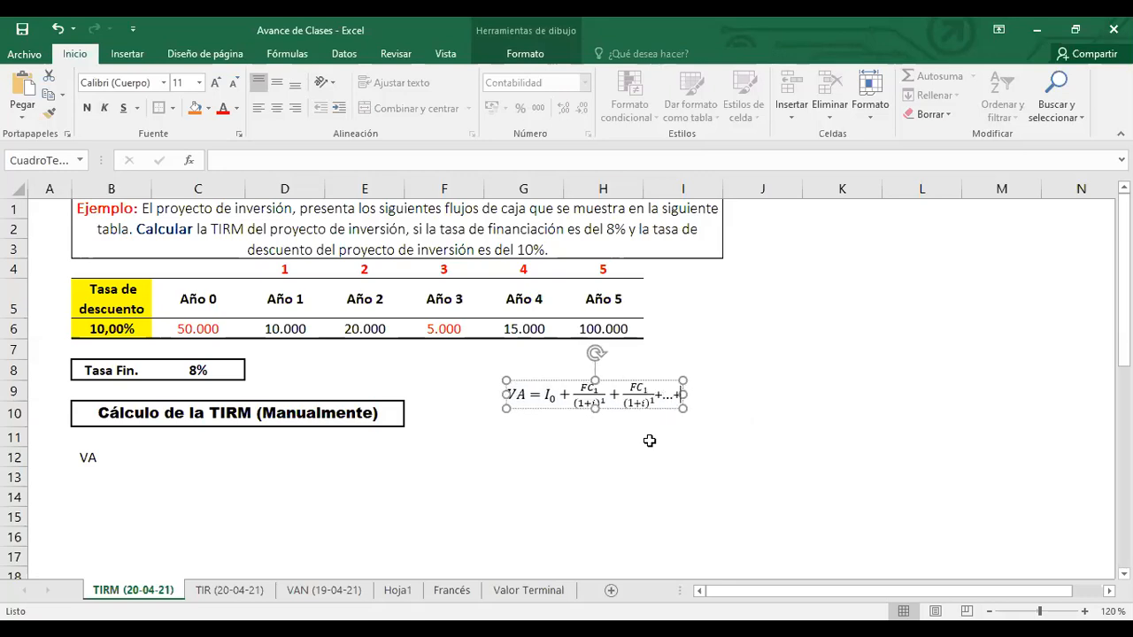
{"action": "key", "text": "ctrl+v"}
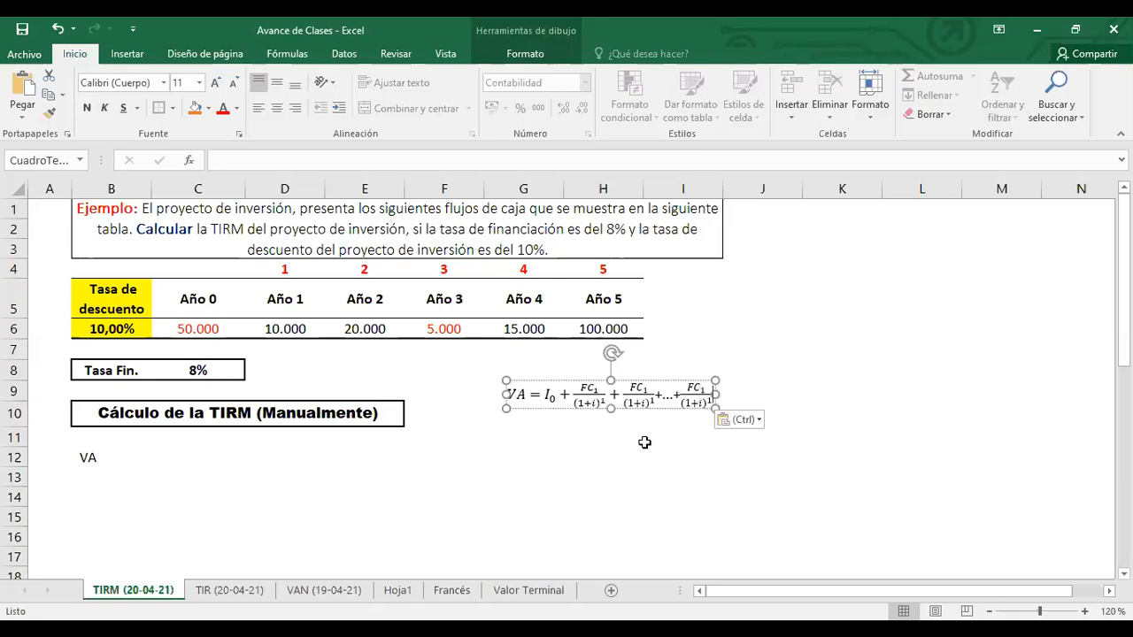
{"action": "left_click", "coordinate": [612, 395]}
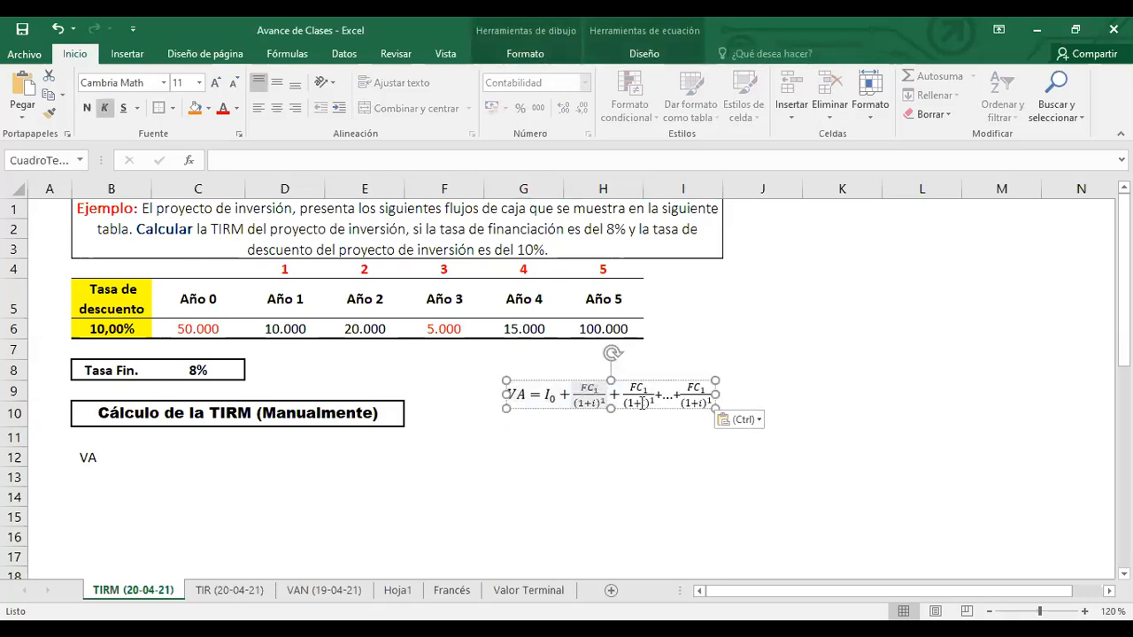
Undo the +...+ and third fraction added to the equation, back to the second FC1/(1+i)^1 fraction.
{"action": "left_click", "coordinate": [631, 384]}
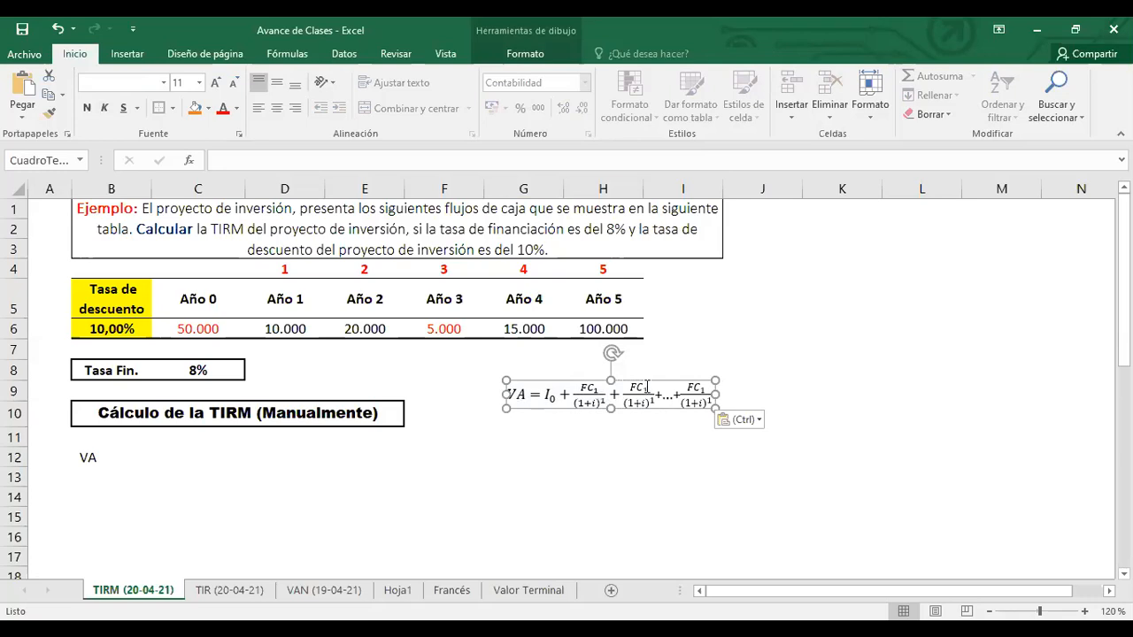
{"action": "double_click", "coordinate": [642, 387]}
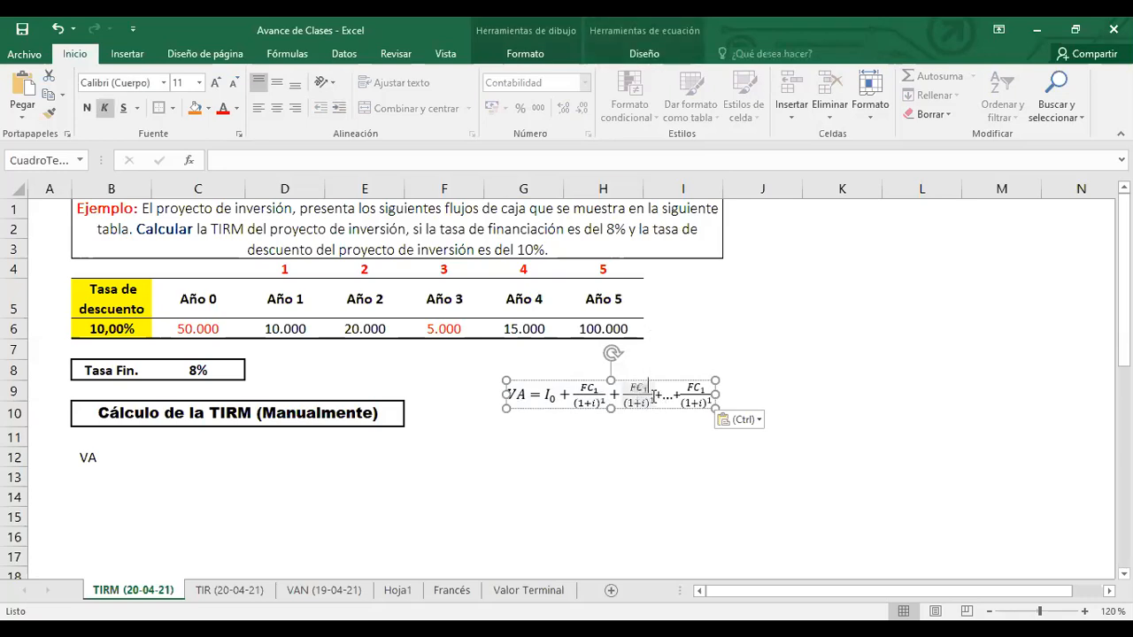
{"action": "key", "text": "ctrl+z"}
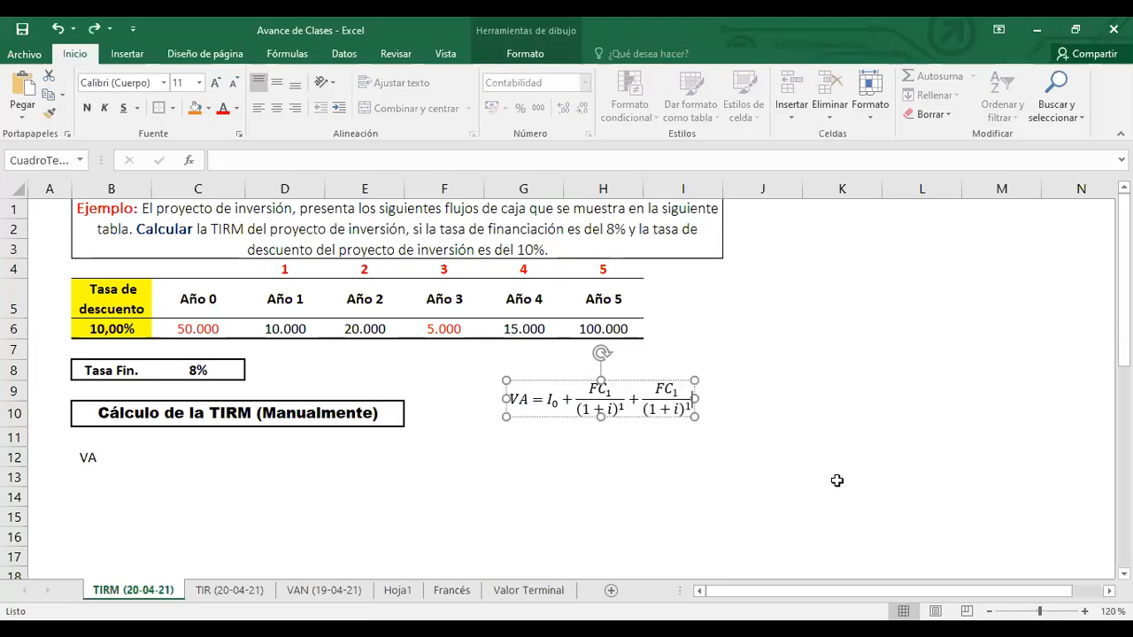
{"action": "key", "text": "ctrl+y"}
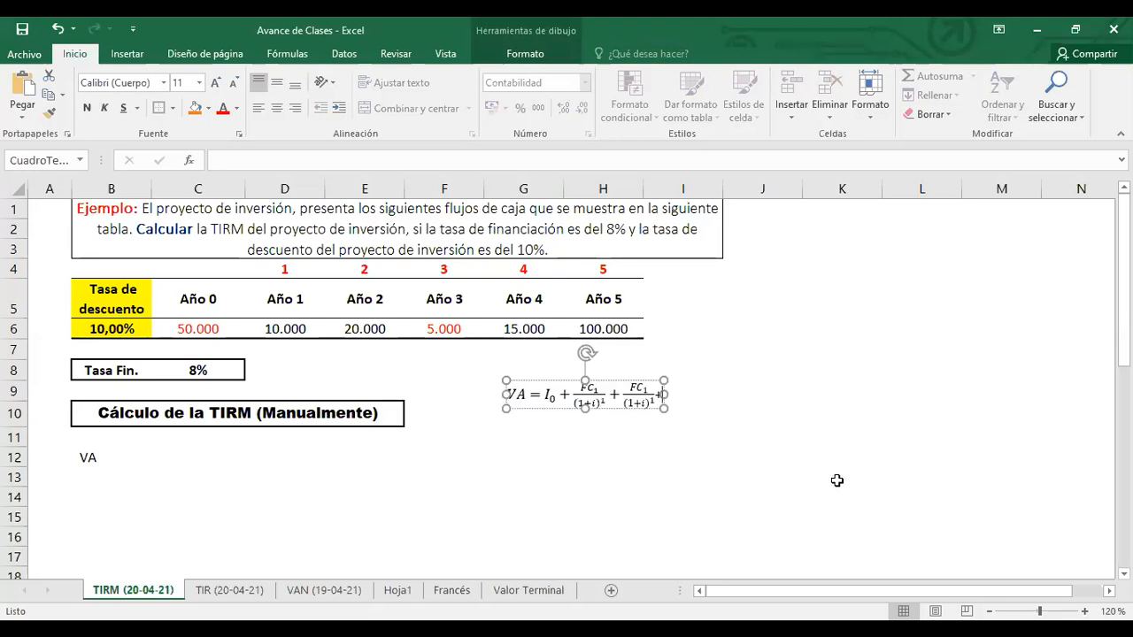
{"action": "key", "text": "ctrl+z"}
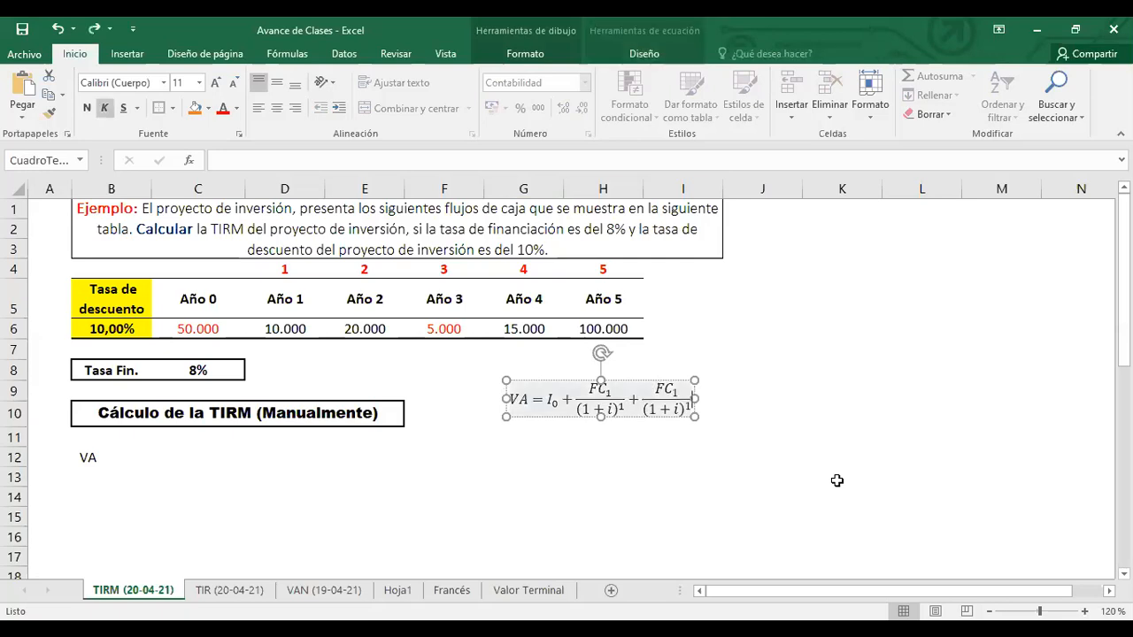
Extend the equation again with +...+ followed by another copy of the FC1/(1+i)^1 fraction.
{"action": "type", "text": "+"}
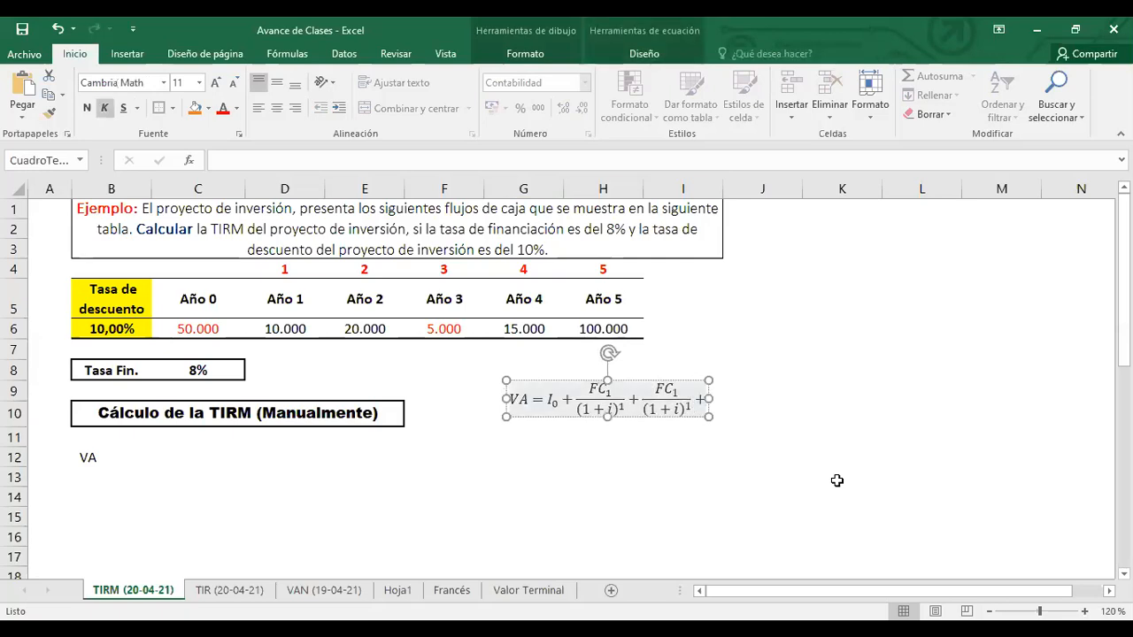
{"action": "type", "text": "..."}
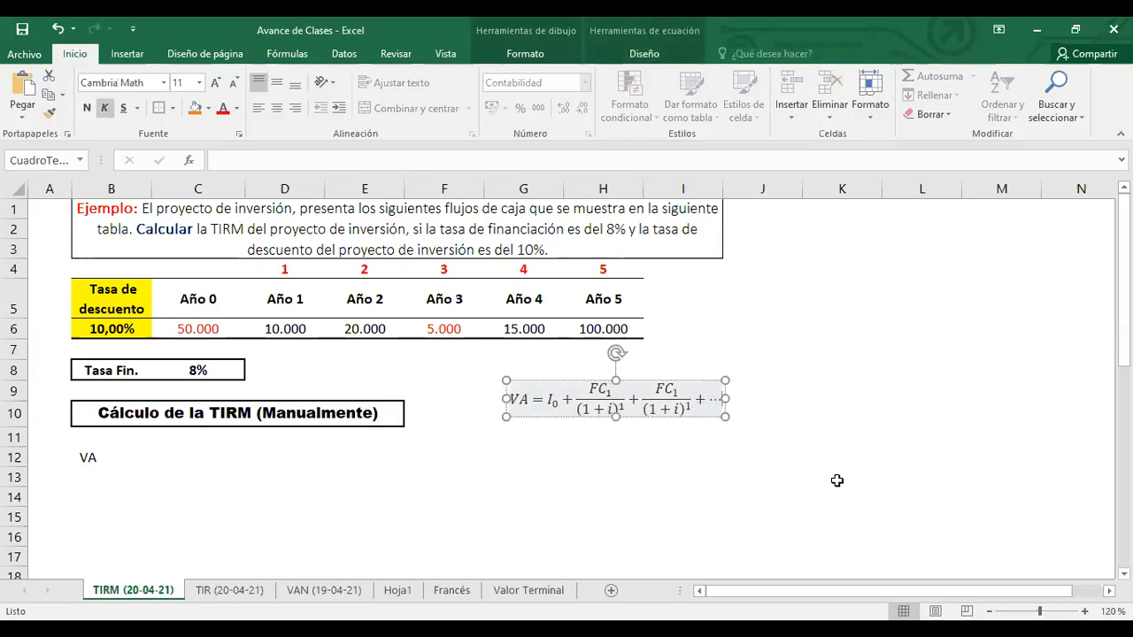
{"action": "type", "text": "+"}
{"action": "key", "text": "ctrl+v"}
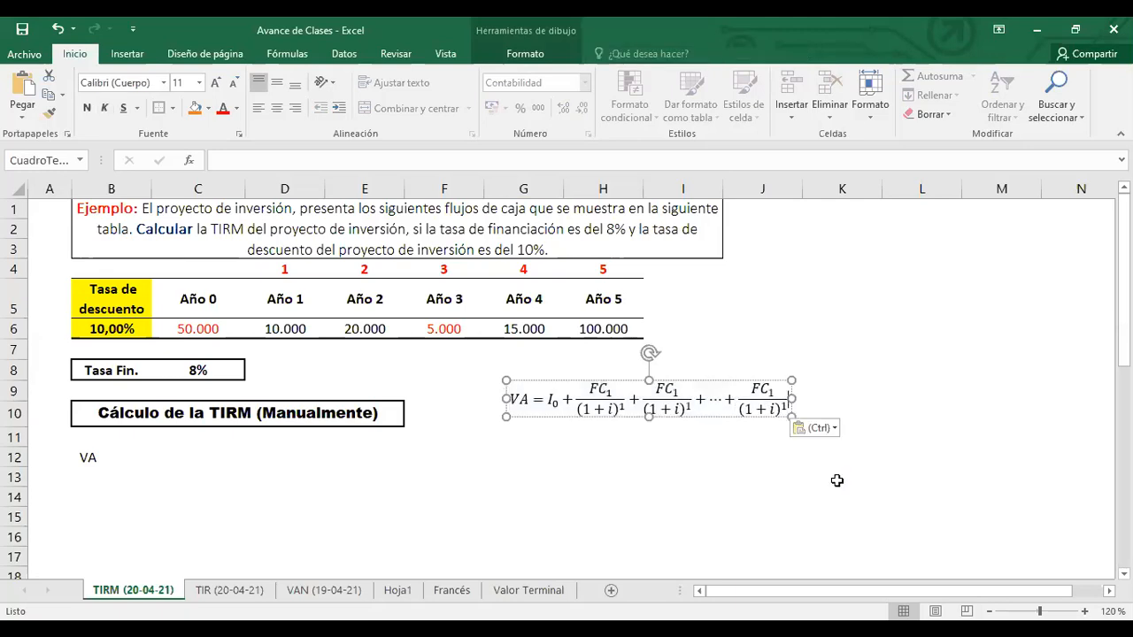
Set both the FC subscript and the denominator's exponent in the second fraction to 2.
{"action": "double_click", "coordinate": [677, 392]}
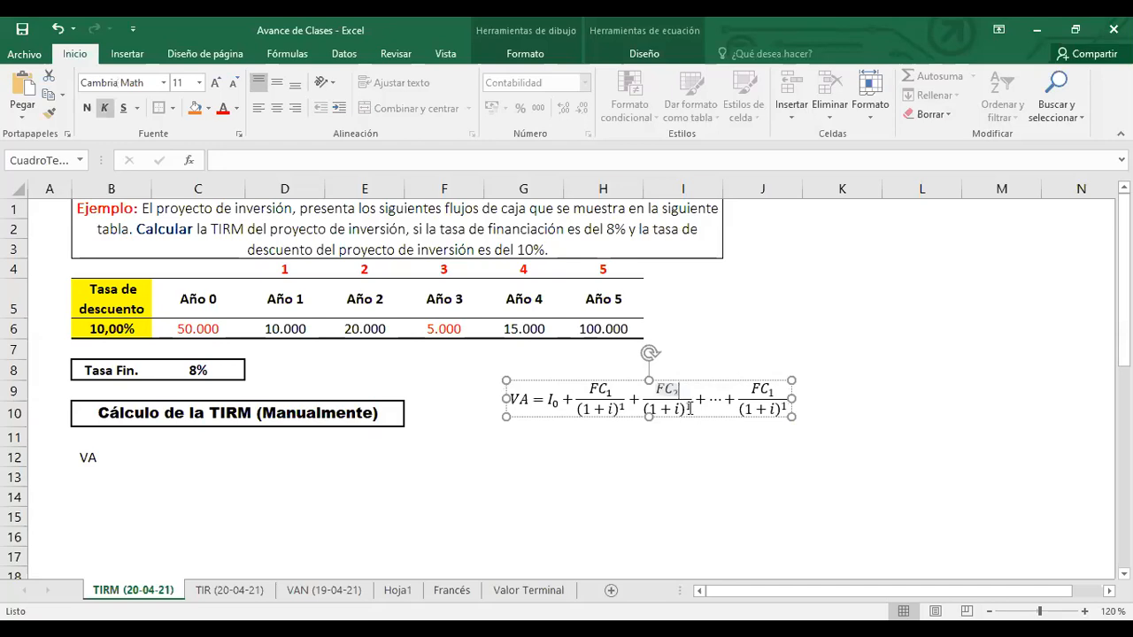
{"action": "type", "text": "2"}
{"action": "double_click", "coordinate": [693, 407]}
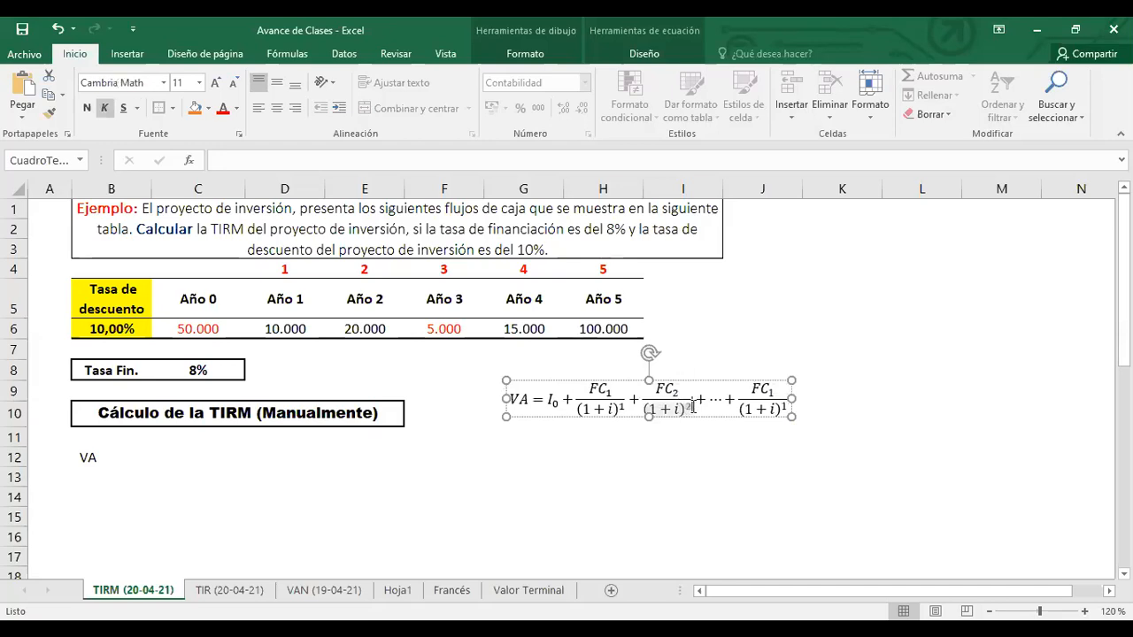
{"action": "type", "text": "2"}
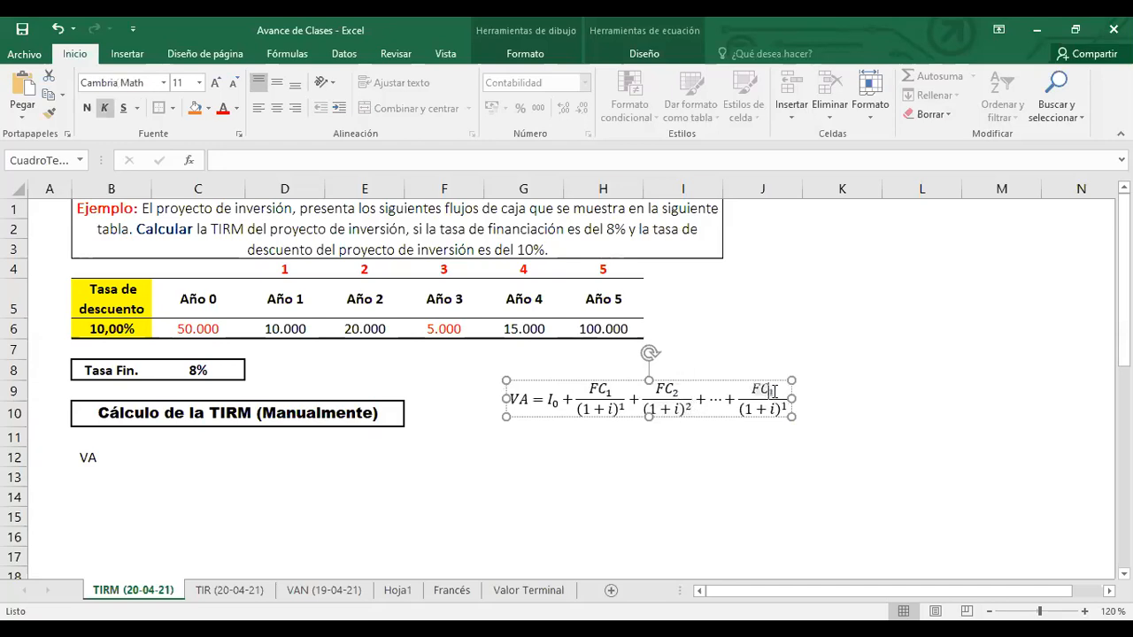
Set the FC subscript in the last fraction to n and select its denominator's exponent.
{"action": "double_click", "coordinate": [771, 394]}
{"action": "type", "text": "n"}
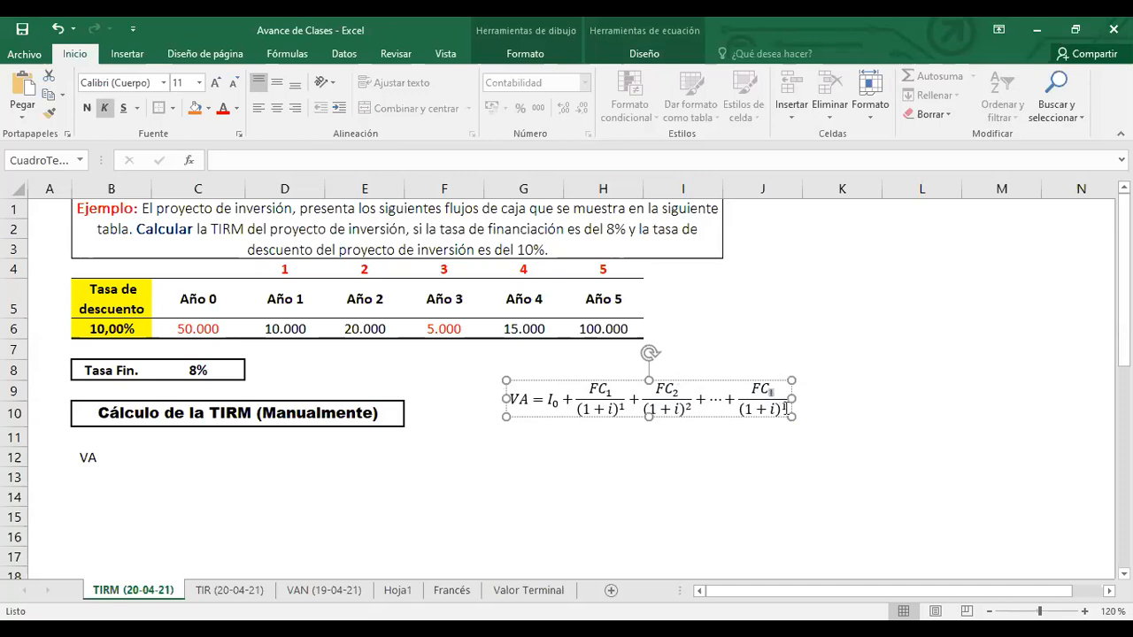
{"action": "double_click", "coordinate": [785, 405]}
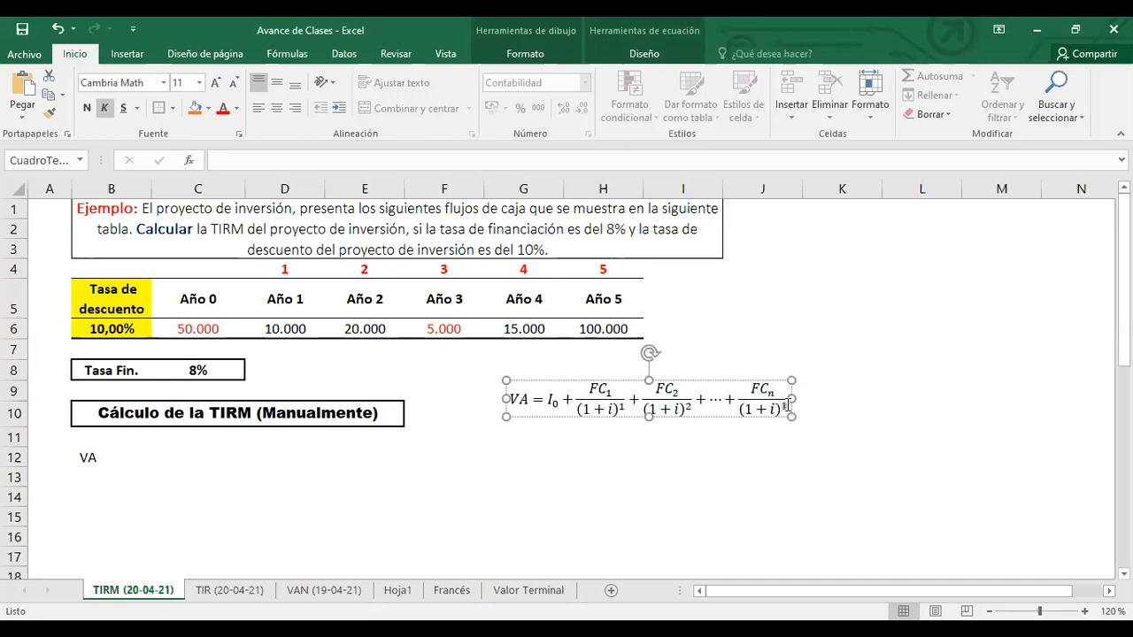
Set the last denominator's exponent to n in the VA equation and place a copy of the equation directly beneath the original.
{"action": "type", "text": "n"}
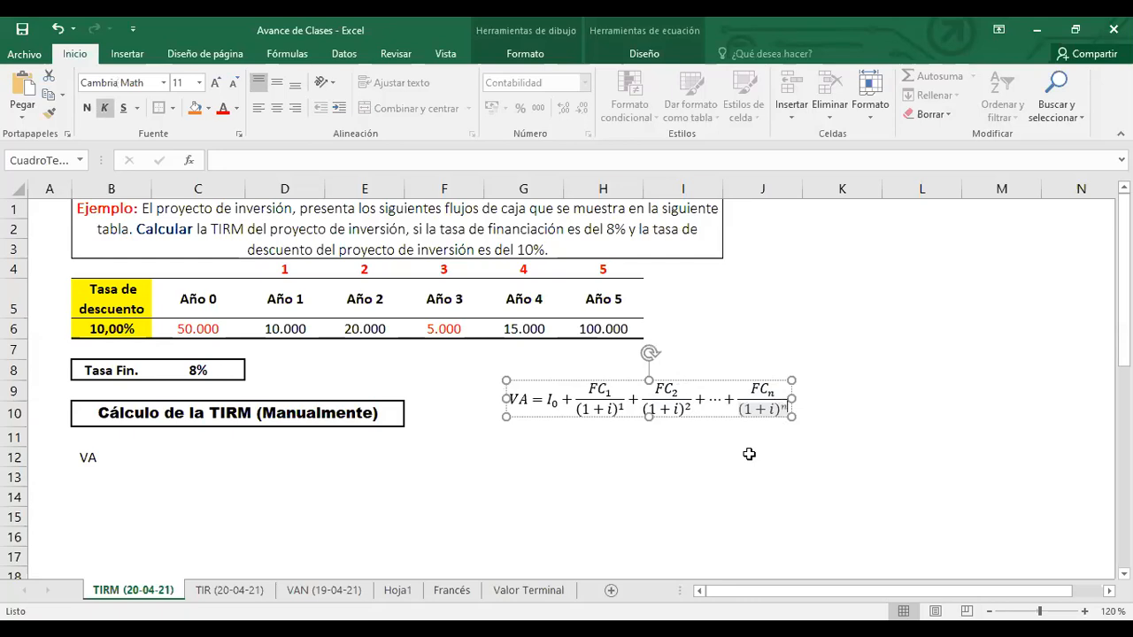
{"action": "left_click", "coordinate": [748, 454]}
{"action": "left_click", "coordinate": [598, 393]}
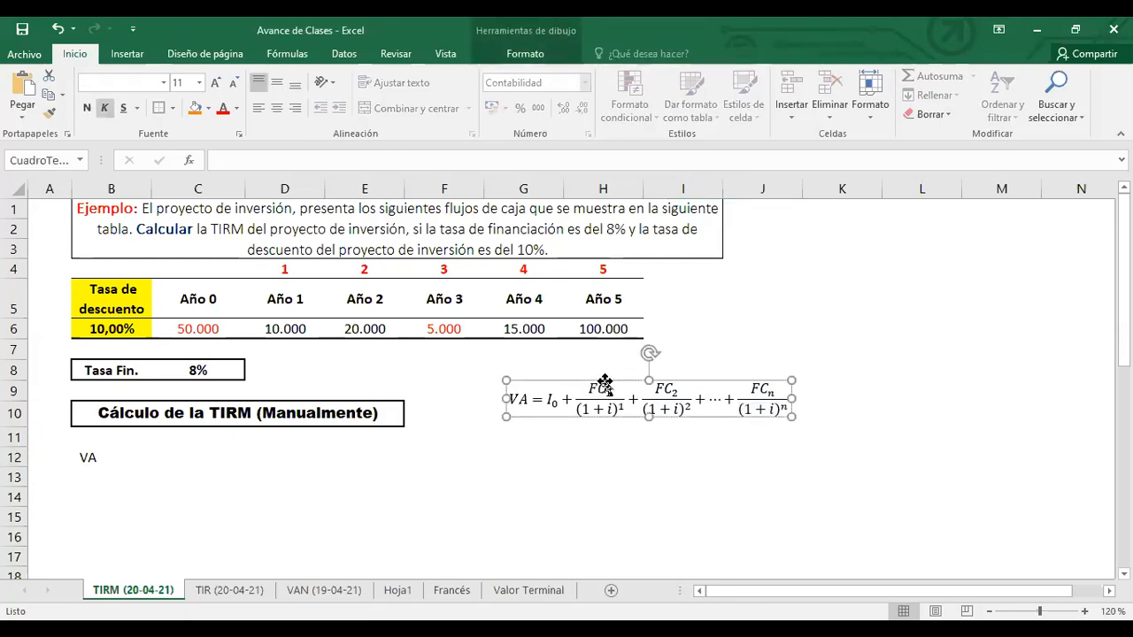
{"action": "left_click", "coordinate": [566, 454]}
{"action": "key", "text": "ctrl+v"}
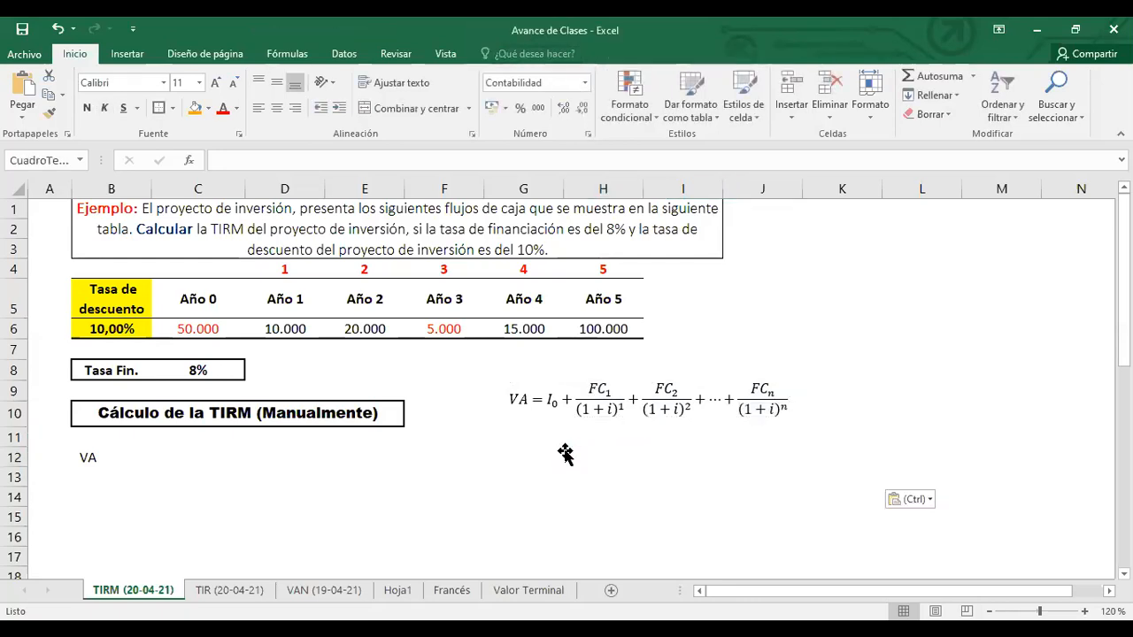
{"action": "left_click_drag", "start_coordinate": [634, 449], "coordinate": [578, 437]}
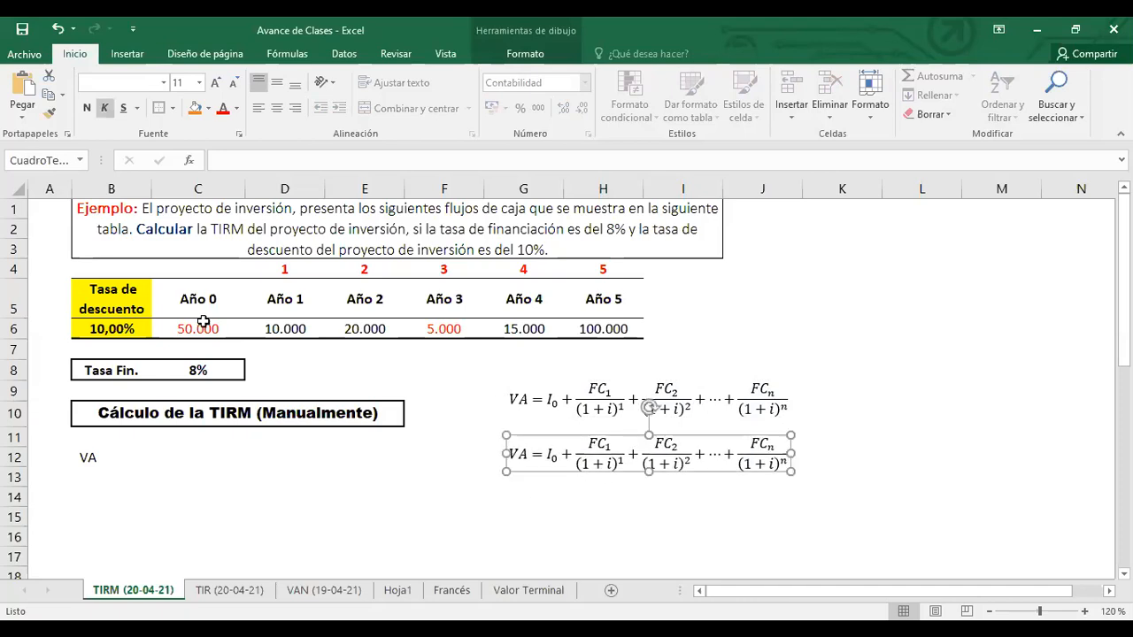
Replace the initial investment term I0 in the copied VA equation with 50.000.
{"action": "left_click", "coordinate": [552, 454]}
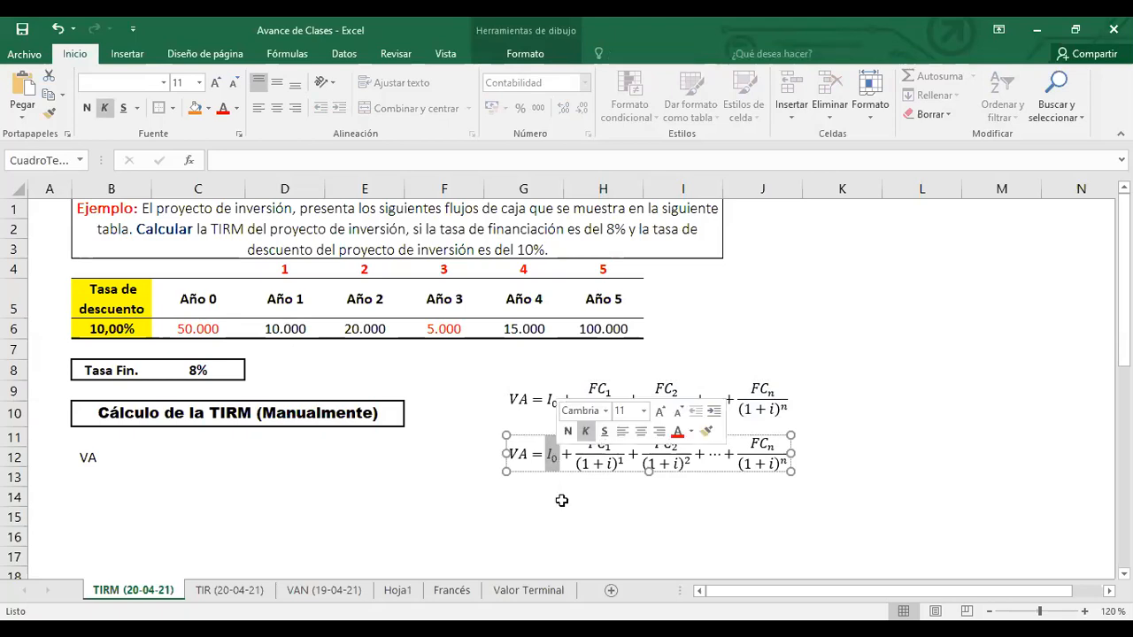
{"action": "type", "text": "50,"}
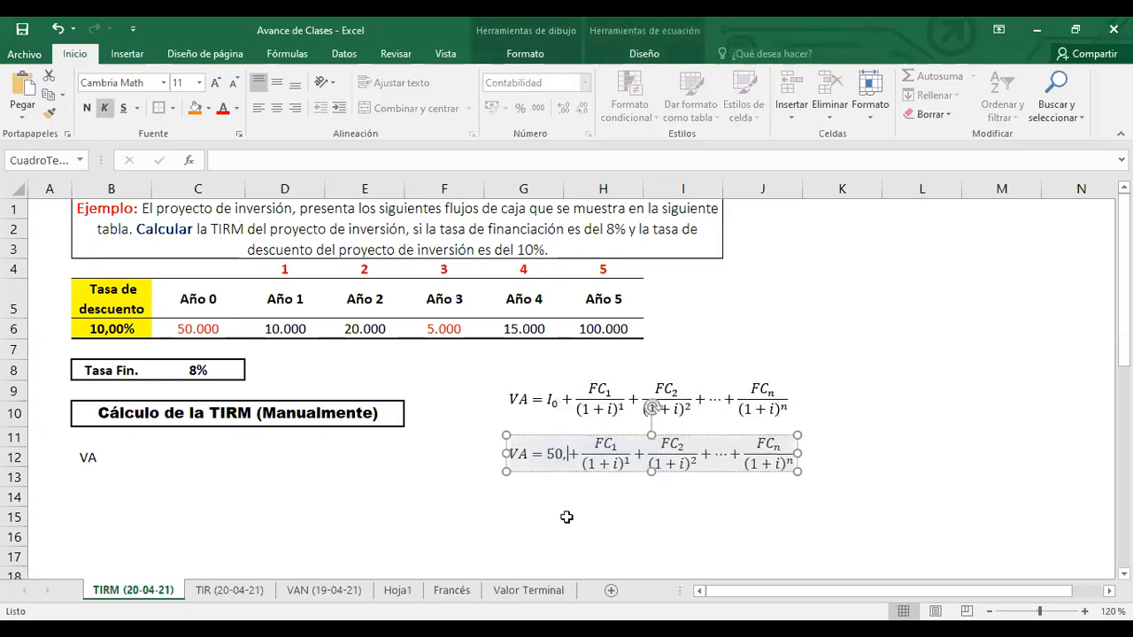
{"action": "key", "text": "BackSpace"}
{"action": "type", "text": ".000"}
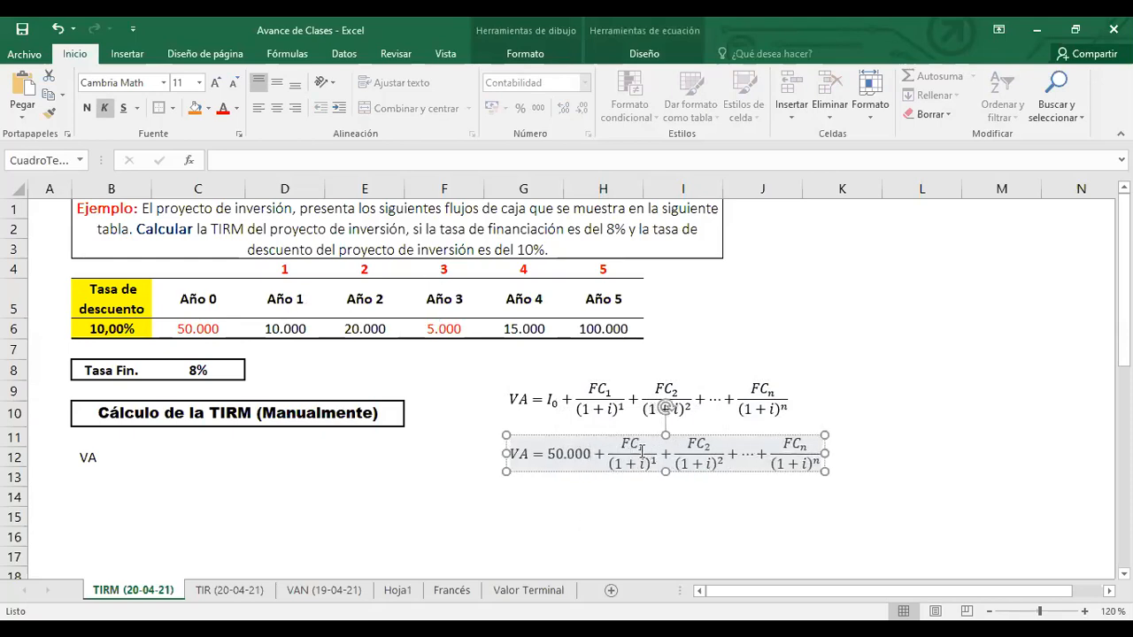
Change the first fraction of the copied equation to 5.000 over (1 + 0,08) raised to 3.
{"action": "left_click_drag", "start_coordinate": [607, 453], "coordinate": [646, 456]}
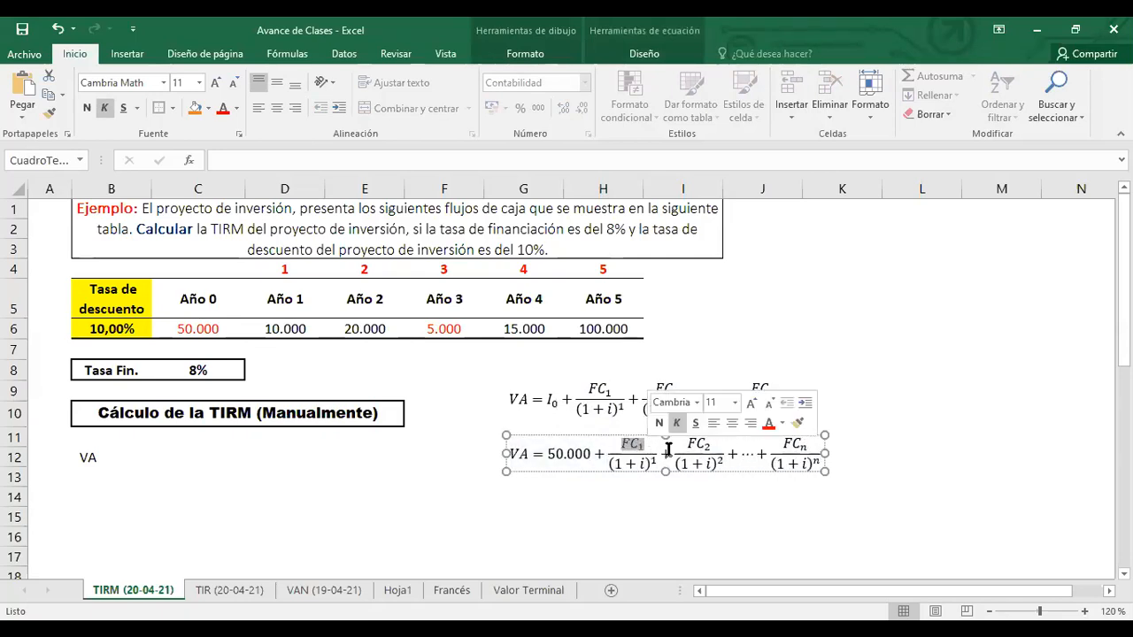
{"action": "type", "text": "5"}
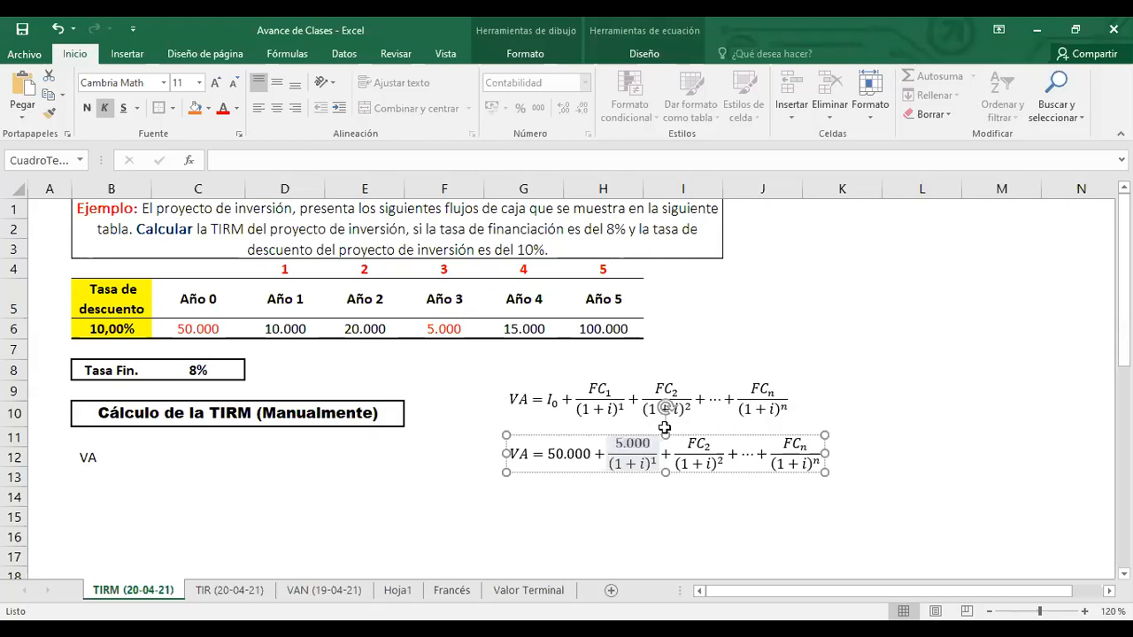
{"action": "double_click", "coordinate": [645, 464]}
{"action": "type", "text": "0.08"}
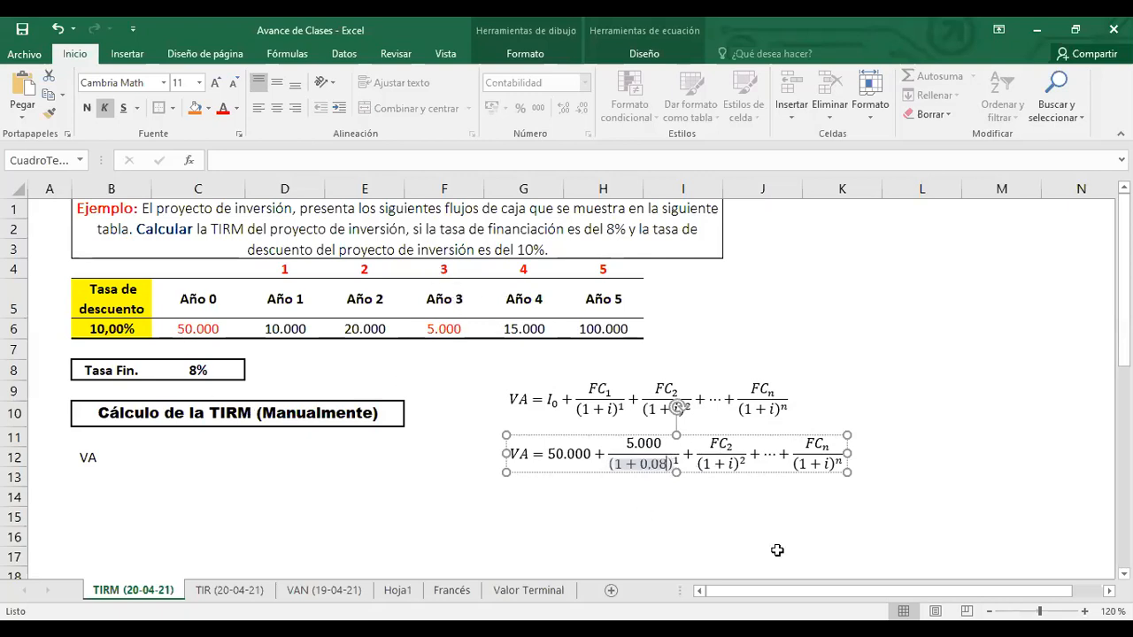
{"action": "left_click", "coordinate": [678, 459]}
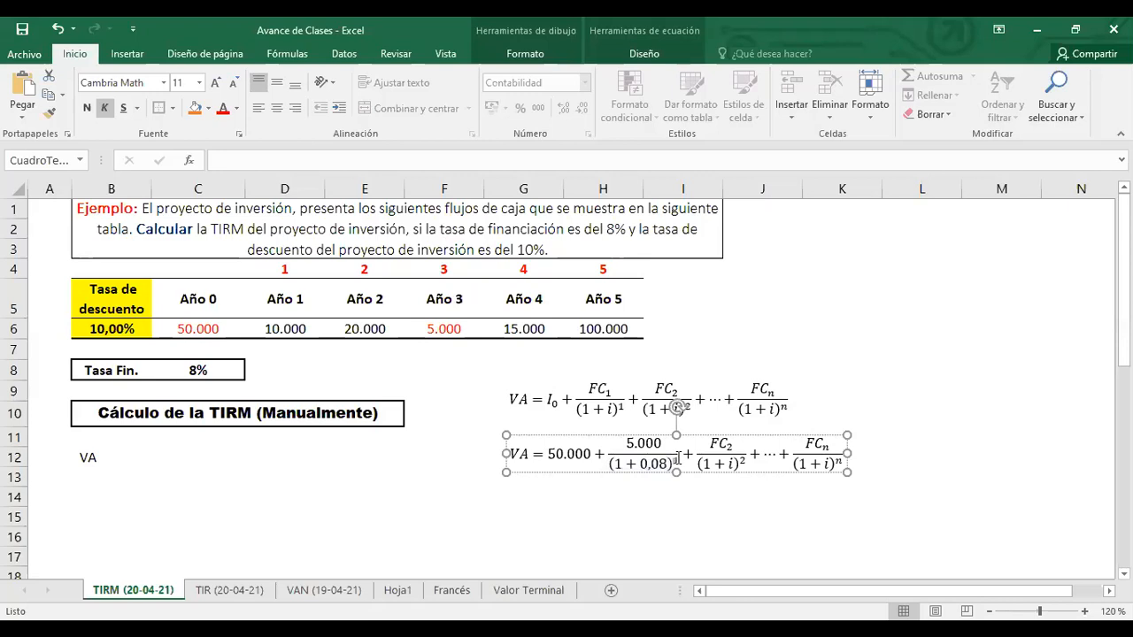
{"action": "type", "text": "3"}
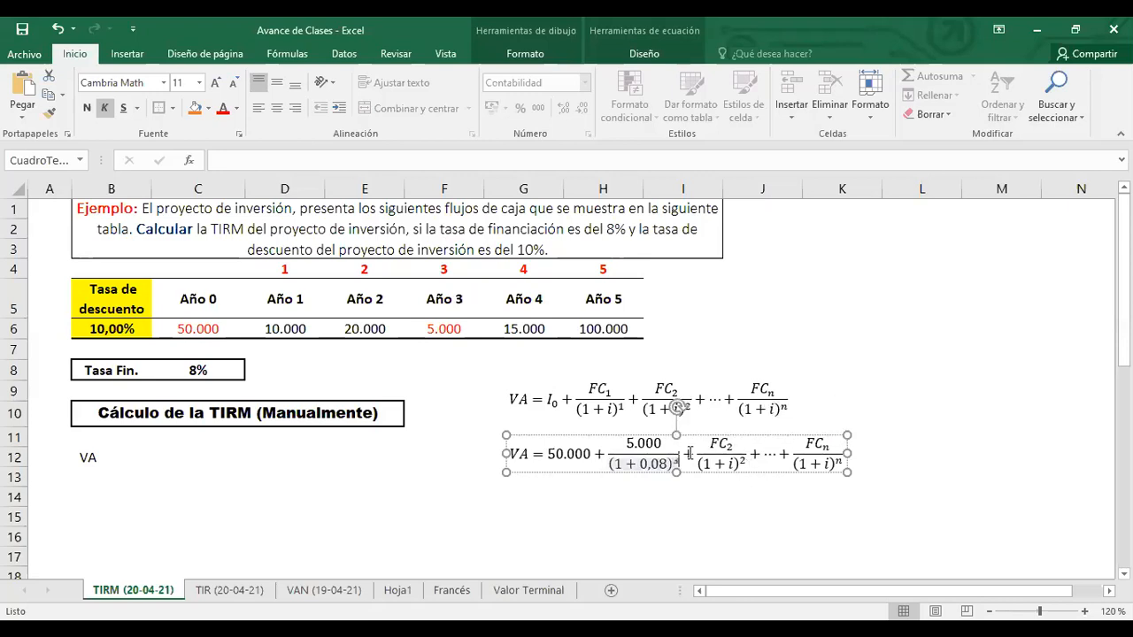
Delete all terms after the first fraction in the copied VA equation.
{"action": "left_click_drag", "start_coordinate": [683, 456], "coordinate": [845, 464]}
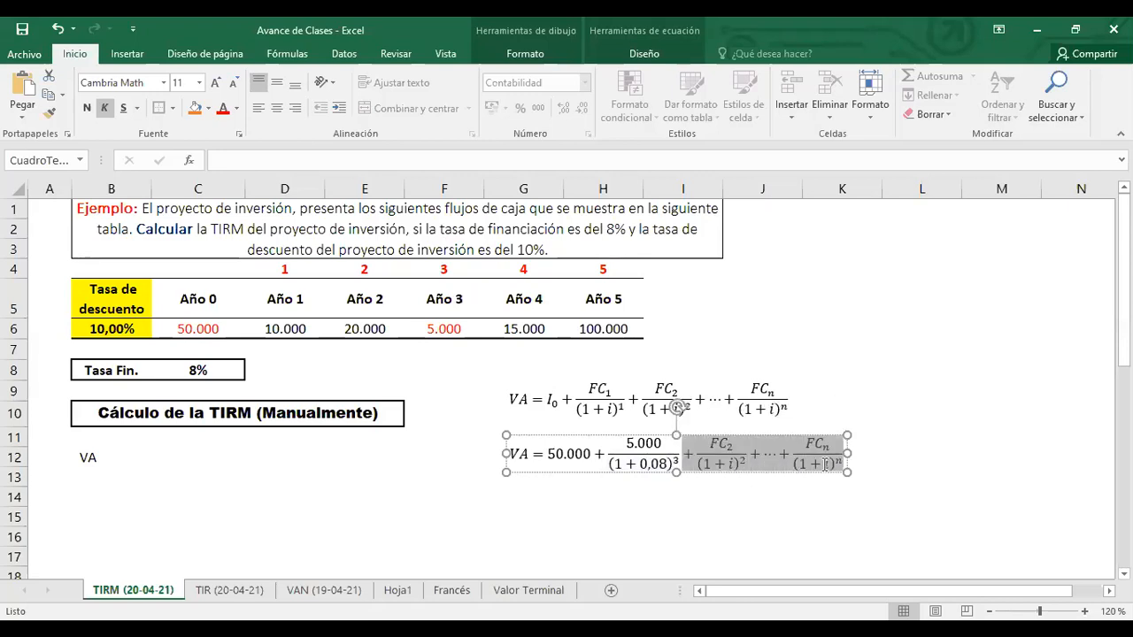
{"action": "key", "text": "Delete"}
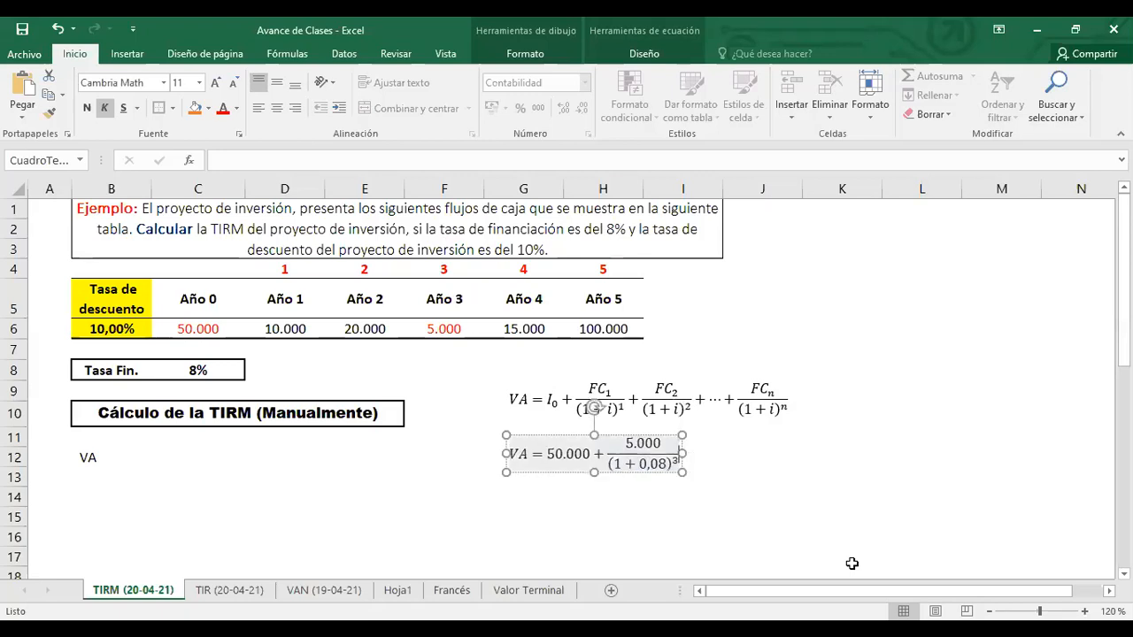
{"action": "left_click", "coordinate": [758, 465]}
{"action": "left_click", "coordinate": [221, 452]}
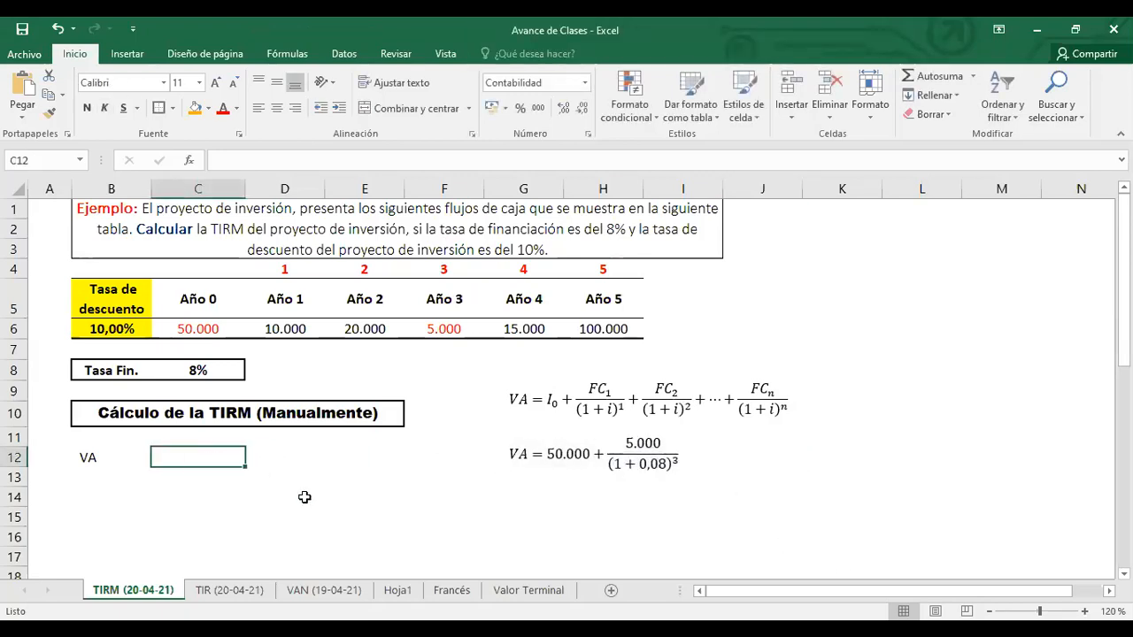
{"action": "type", "text": "="}
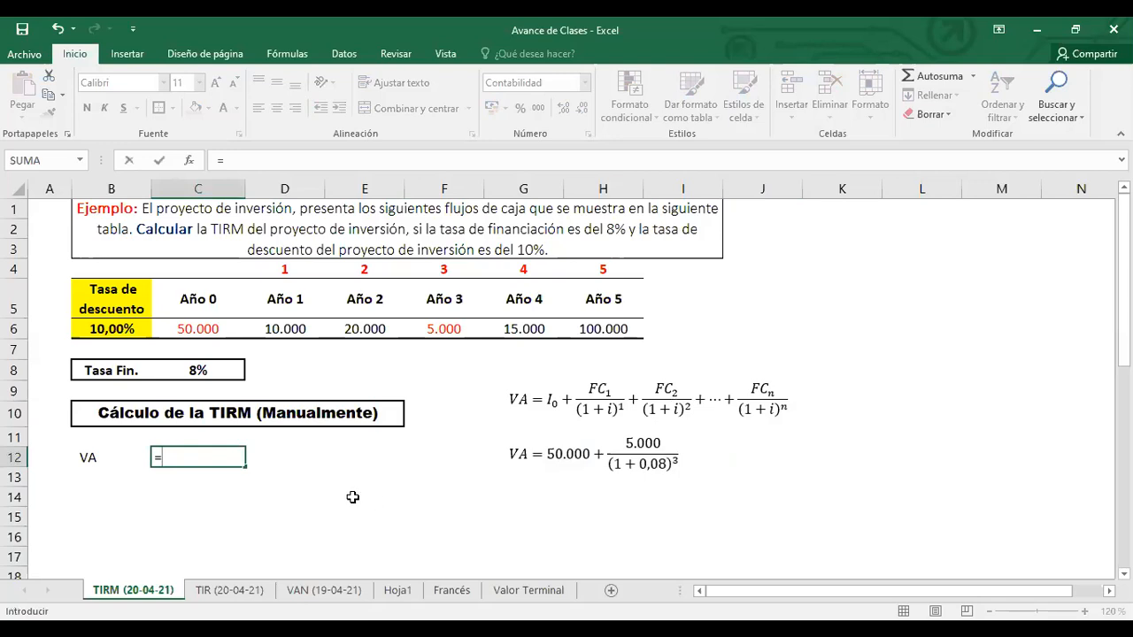
{"action": "left_click", "coordinate": [329, 500]}
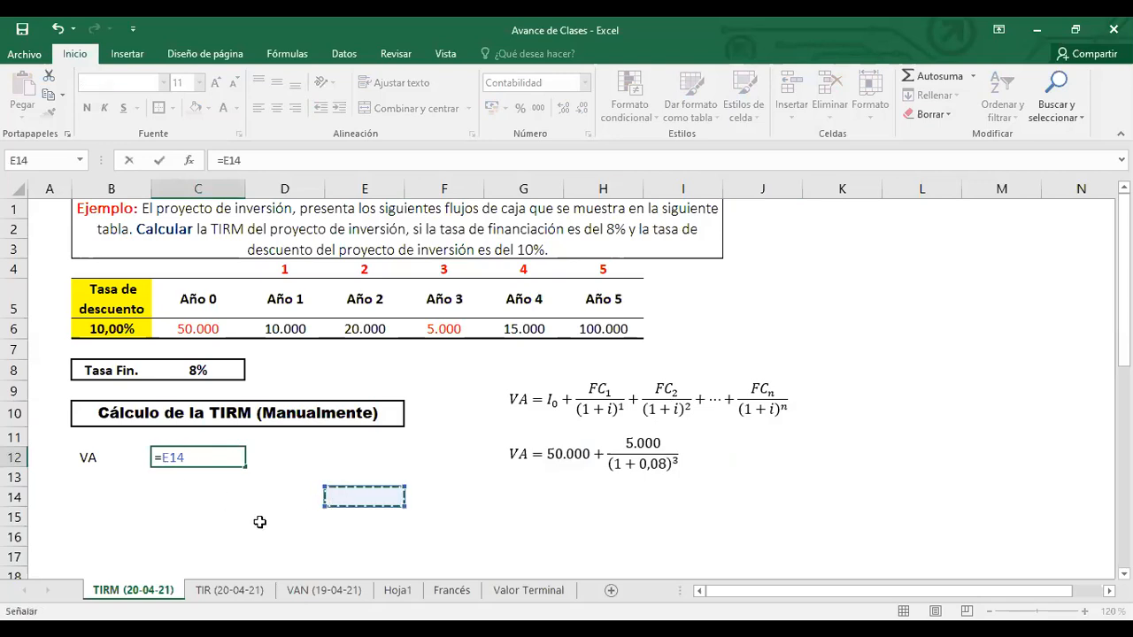
{"action": "key", "text": "Escape"}
Replace the text in B12 with "1er. Paso: Calcular el valor actual de los flujos negativos descontados a la tasa de financiamiento".
{"action": "left_click", "coordinate": [84, 456]}
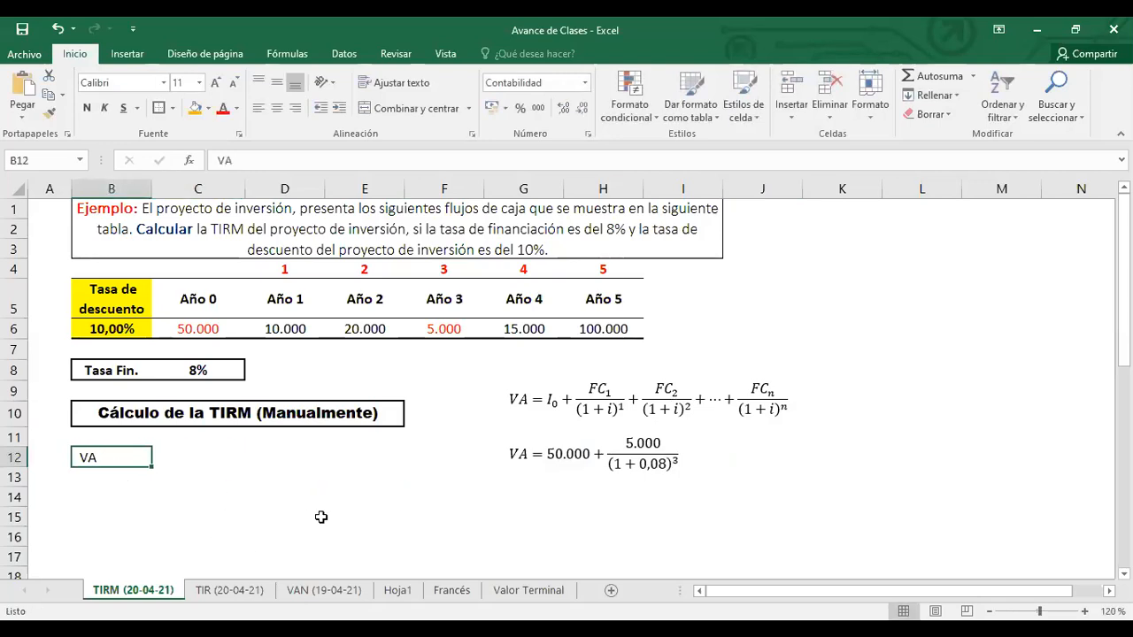
{"action": "type", "text": "1"}
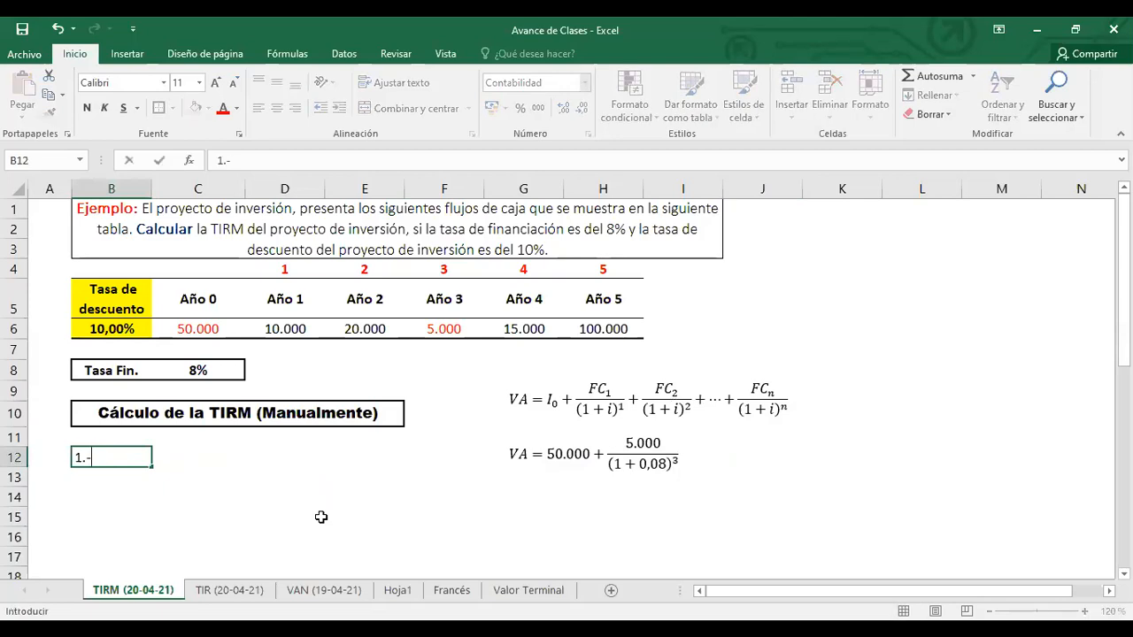
{"action": "type", "text": "er. paso"}
{"action": "key", "text": "BackSpace"}
{"action": "key", "text": "BackSpace"}
{"action": "key", "text": "BackSpace"}
{"action": "key", "text": "BackSpace"}
{"action": "type", "text": "Paso: Calcular el valor"}
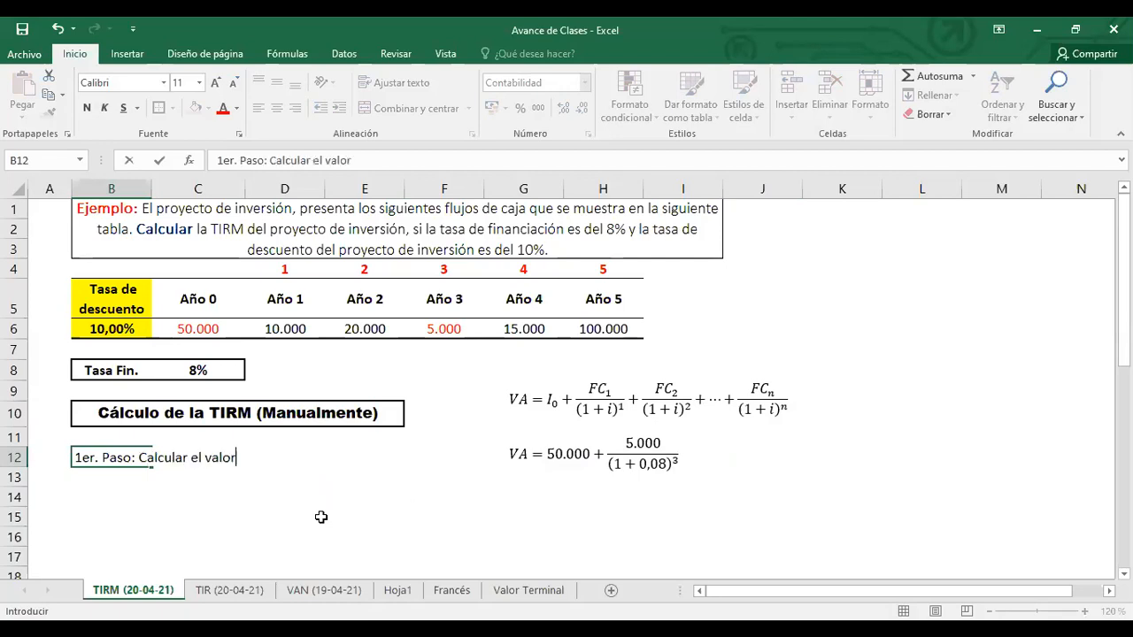
{"action": "type", "text": " alcti"}
{"action": "type", "text": "tual de"}
{"action": "type", "text": " los flujos nega"}
{"action": "type", "text": "tivos desc"}
{"action": "type", "text": "ontados a"}
{"action": "type", "text": " la ta"}
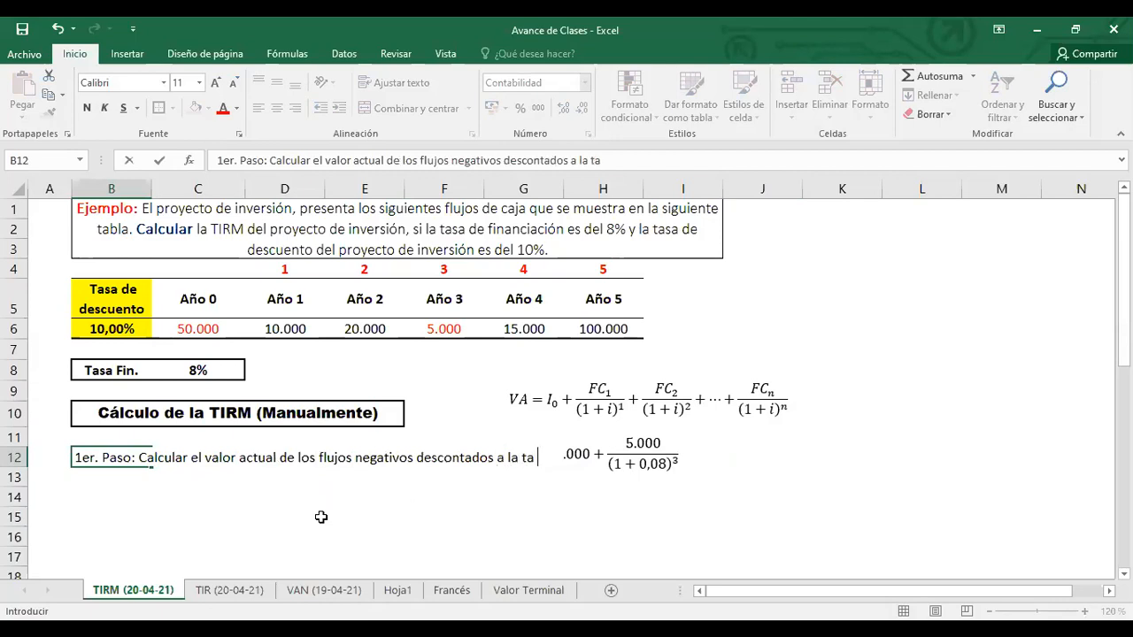
{"action": "type", "text": "sa de"}
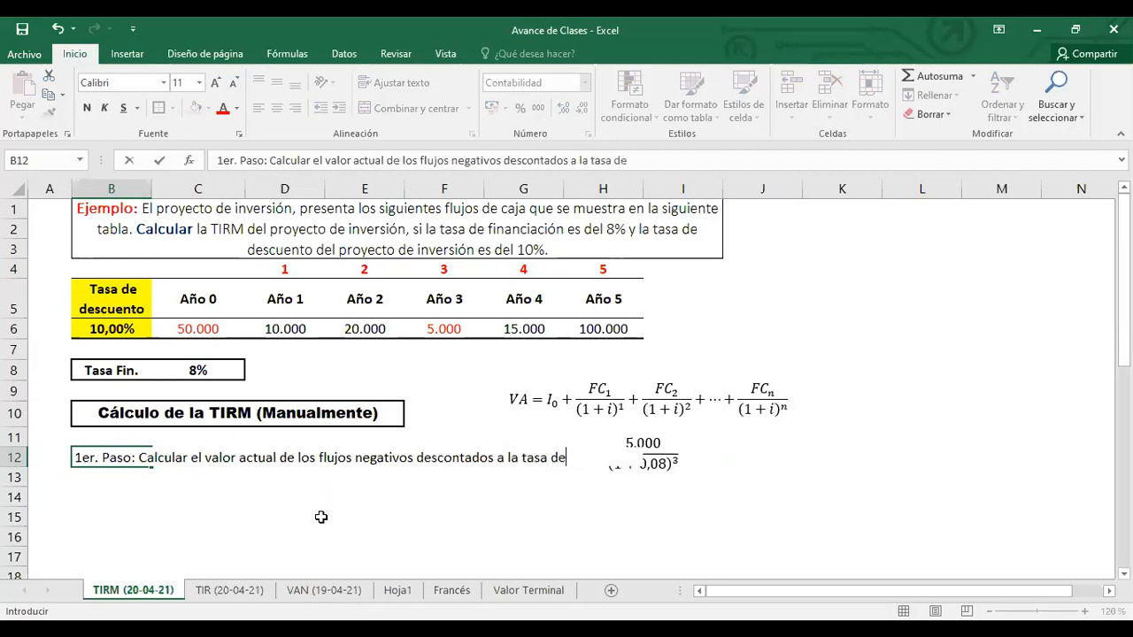
{"action": "type", "text": " financiamiento"}
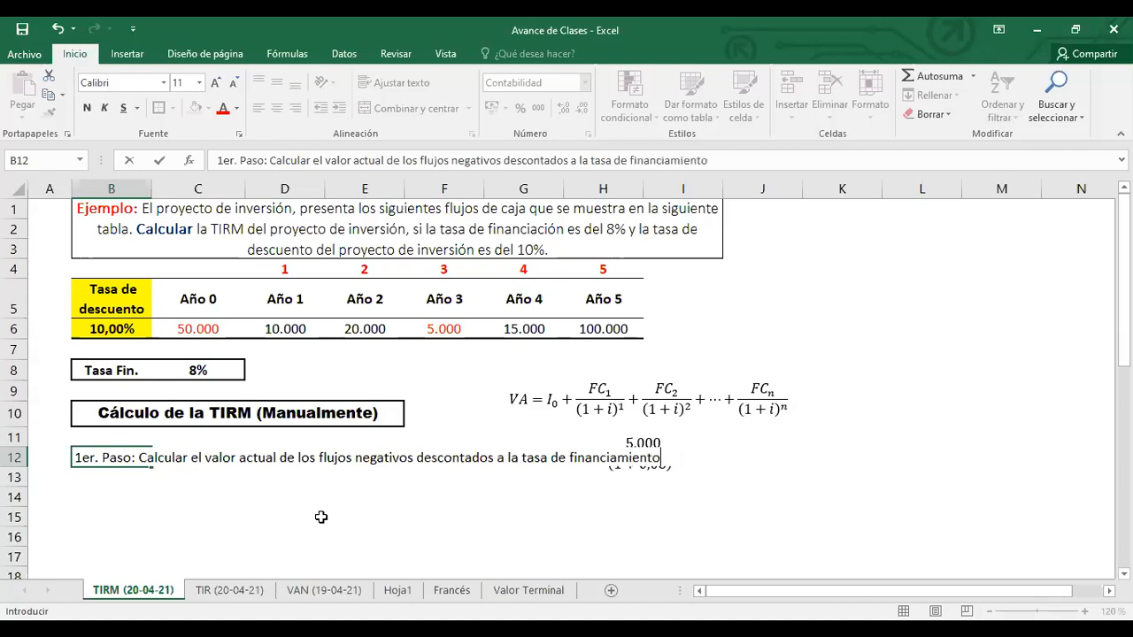
{"action": "key", "text": "Return"}
Move the general VA equation up beside the Tasa Fin. row and the substituted equation below the step heading in row 12.
{"action": "left_click", "coordinate": [643, 442]}
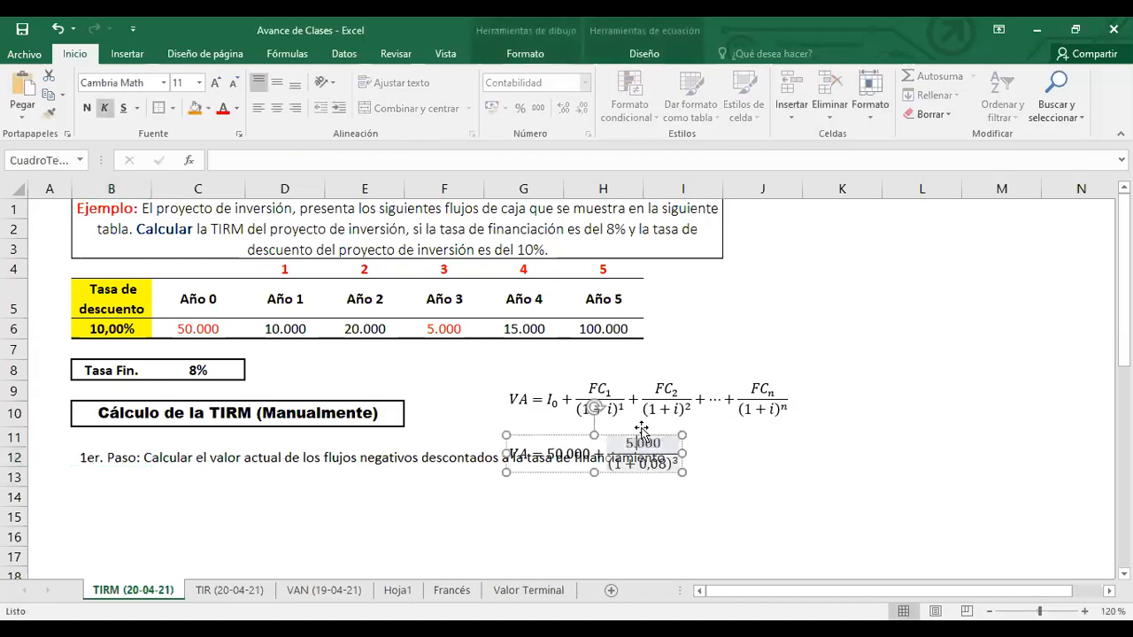
{"action": "left_click", "coordinate": [630, 379]}
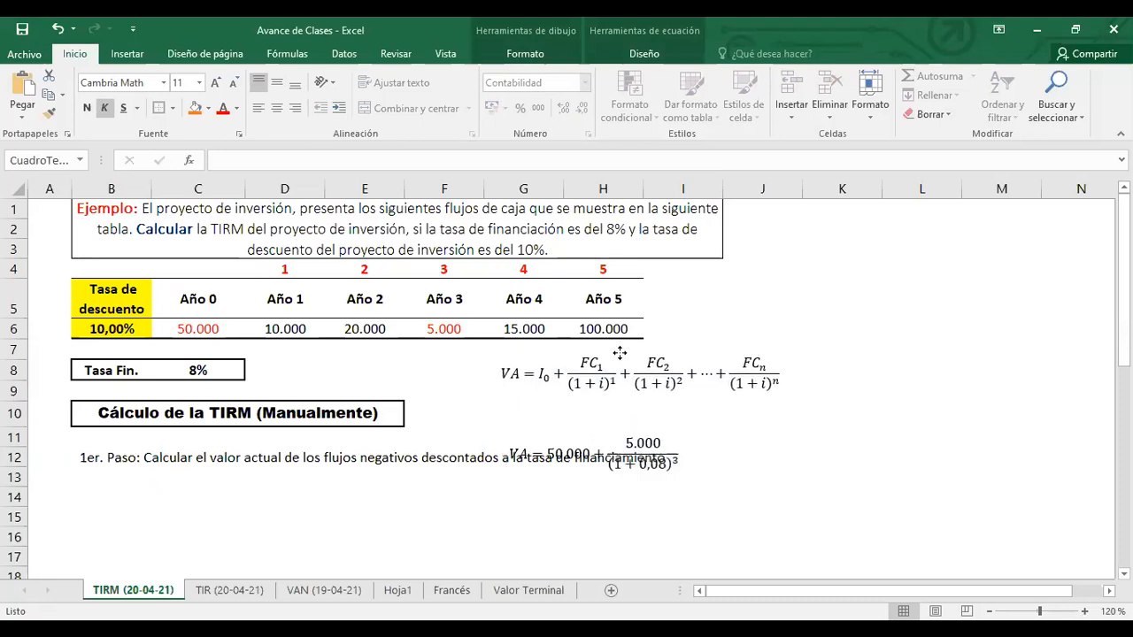
{"action": "left_click_drag", "start_coordinate": [630, 378], "coordinate": [622, 354]}
{"action": "left_click_drag", "start_coordinate": [636, 447], "coordinate": [644, 492]}
Make only "1er." bold in the step heading in B12.
{"action": "left_click", "coordinate": [94, 458]}
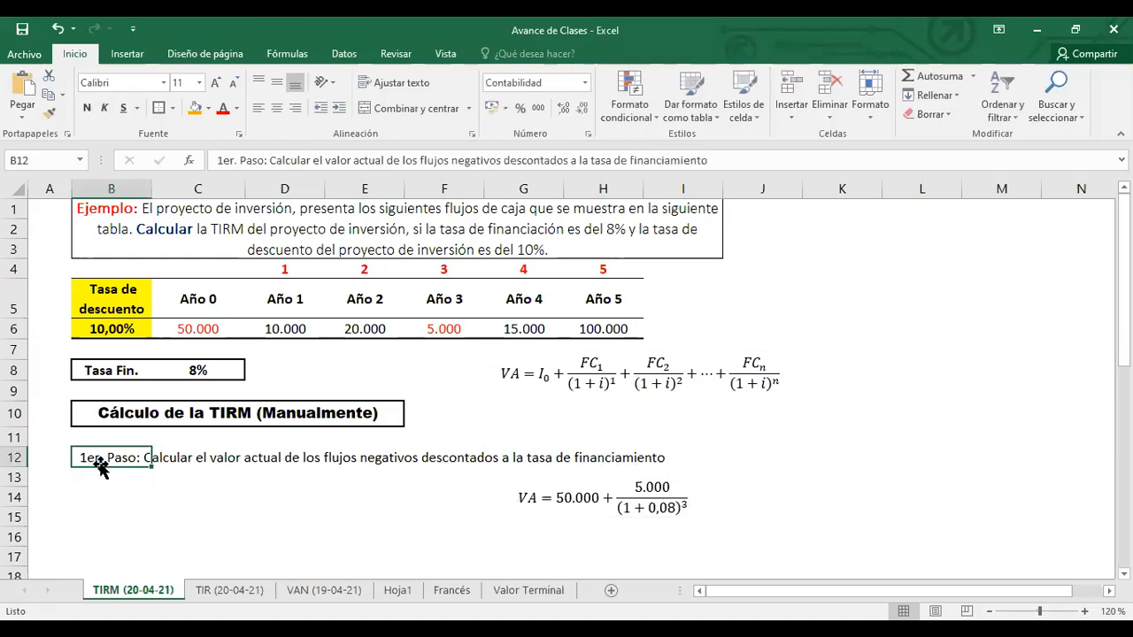
{"action": "left_click_drag", "start_coordinate": [219, 160], "coordinate": [237, 160]}
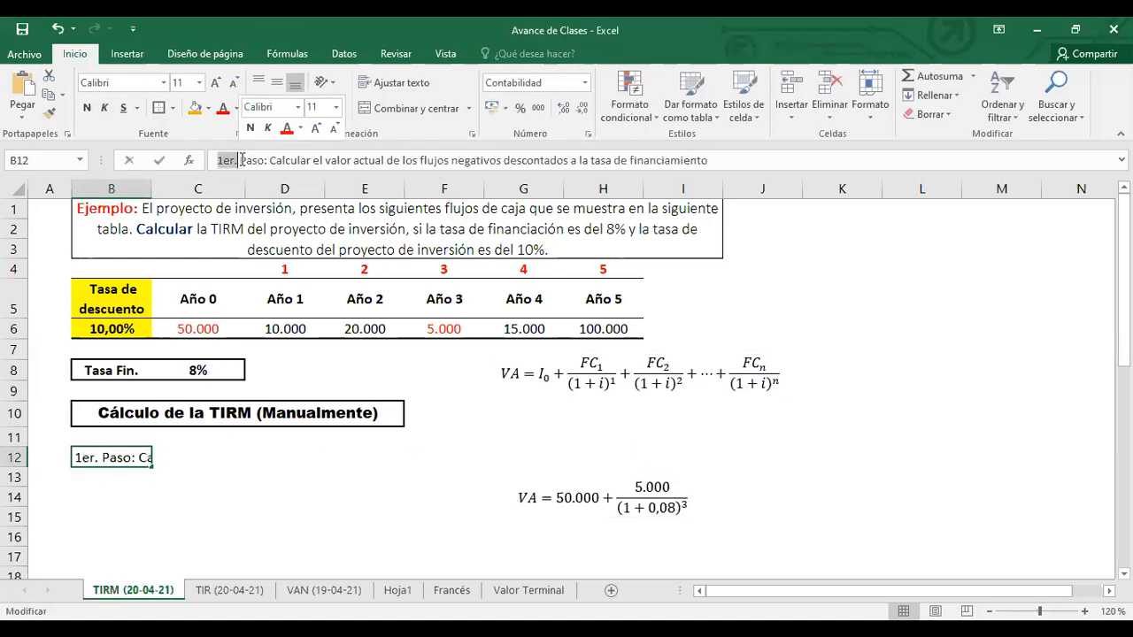
{"action": "key", "text": "ctrl+n"}
{"action": "left_click", "coordinate": [130, 517]}
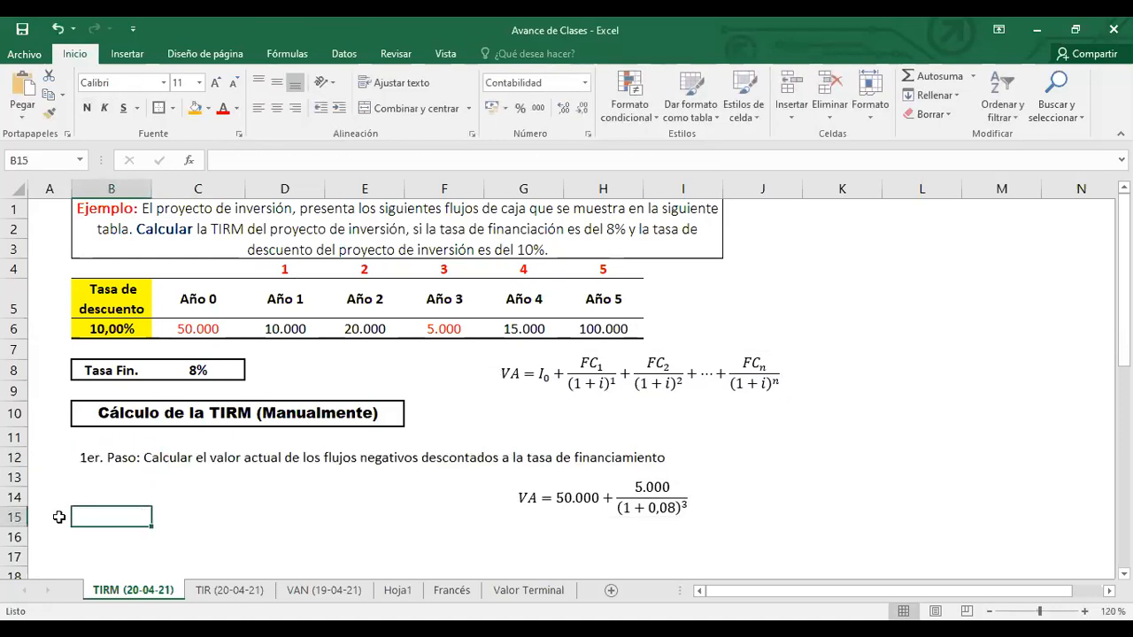
Set the number format of B12 to Texto.
{"action": "left_click", "coordinate": [89, 460]}
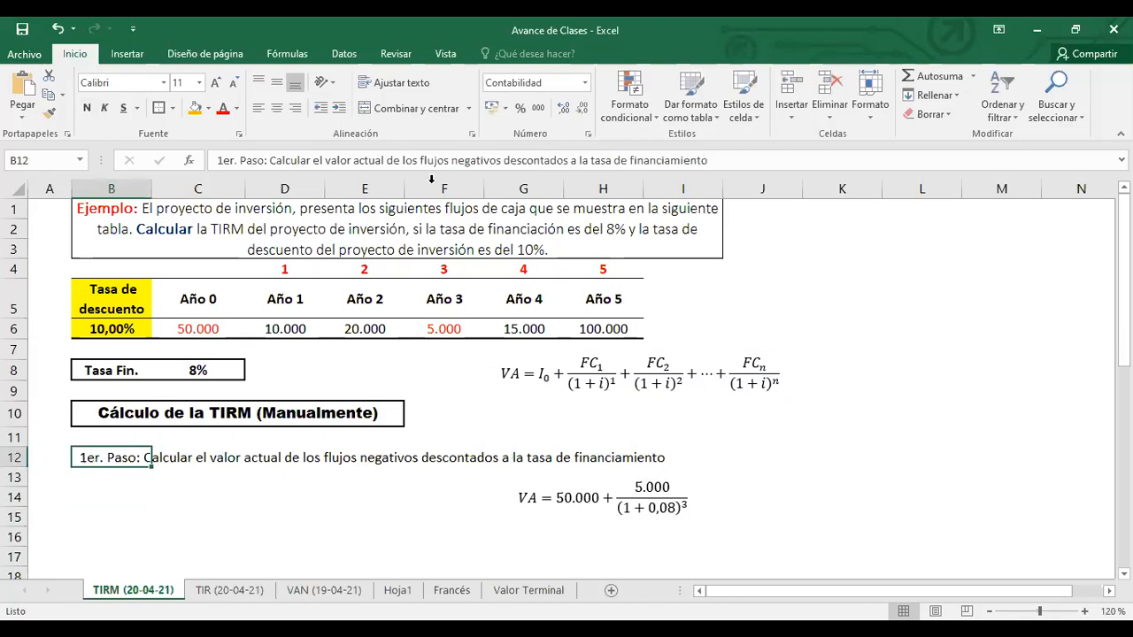
{"action": "left_click", "coordinate": [584, 83]}
{"action": "left_click", "coordinate": [562, 469]}
{"action": "left_click", "coordinate": [400, 273]}
{"action": "left_click", "coordinate": [730, 468]}
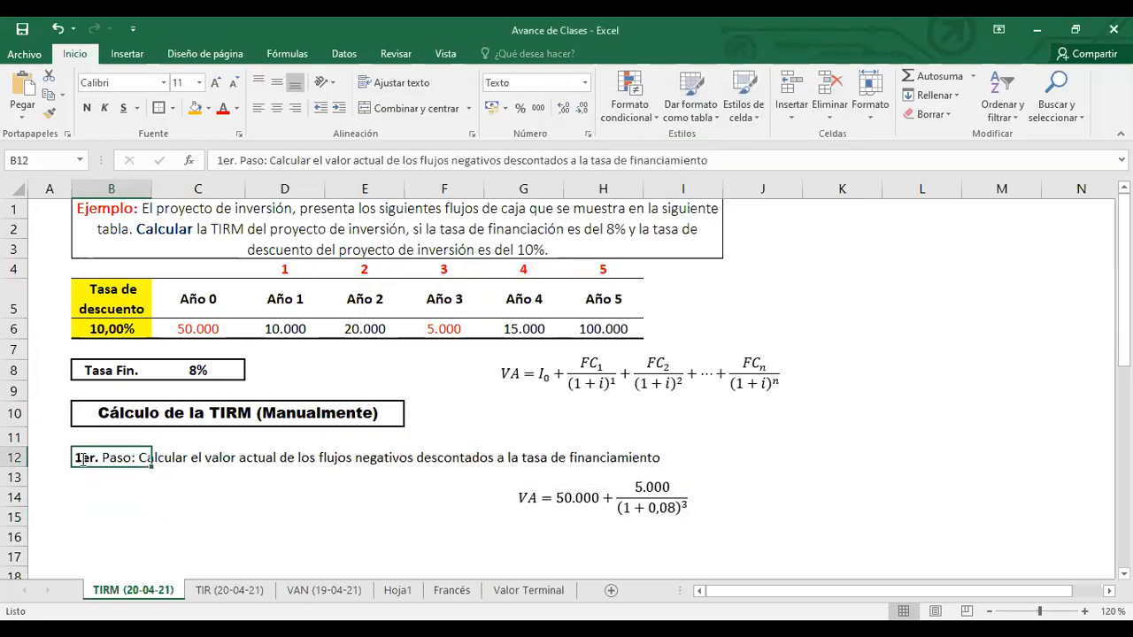
Color only "1er." red in the step heading in B12.
{"action": "double_click", "coordinate": [81, 459]}
{"action": "left_click_drag", "start_coordinate": [75, 458], "coordinate": [98, 457]}
{"action": "left_click", "coordinate": [223, 106]}
{"action": "left_click", "coordinate": [178, 529]}
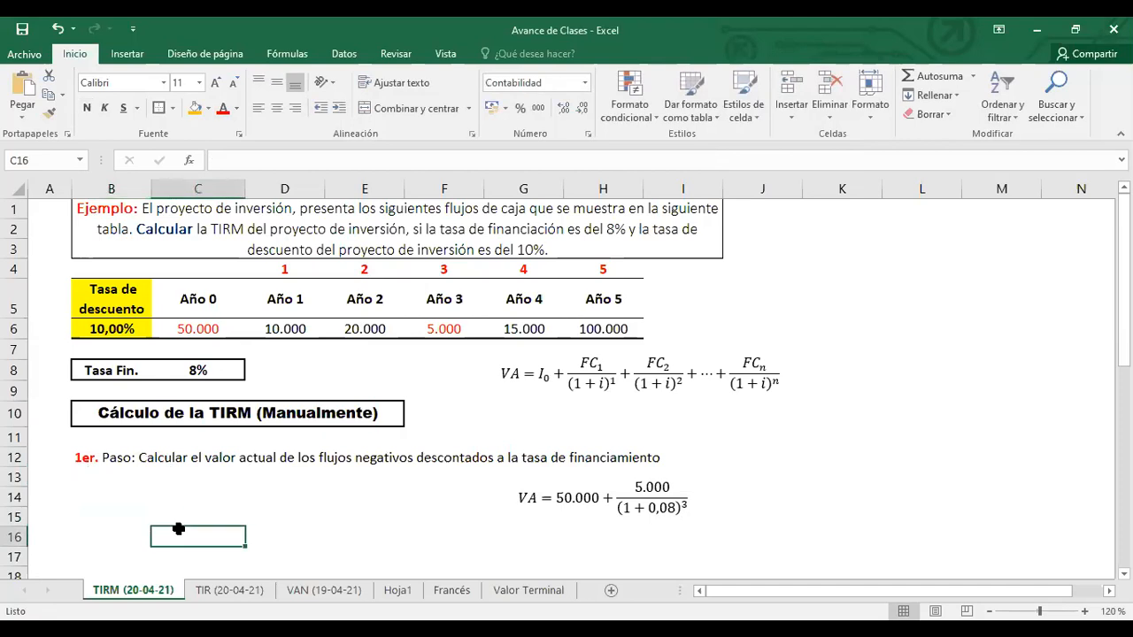
Make "Paso:" in the B12 heading red and bold.
{"action": "double_click", "coordinate": [104, 459]}
{"action": "left_click_drag", "start_coordinate": [103, 459], "coordinate": [136, 457]}
{"action": "left_click", "coordinate": [224, 109]}
{"action": "left_click", "coordinate": [89, 109]}
{"action": "left_click", "coordinate": [139, 521]}
Enter the label VA in B14.
{"action": "key", "text": "Up"}
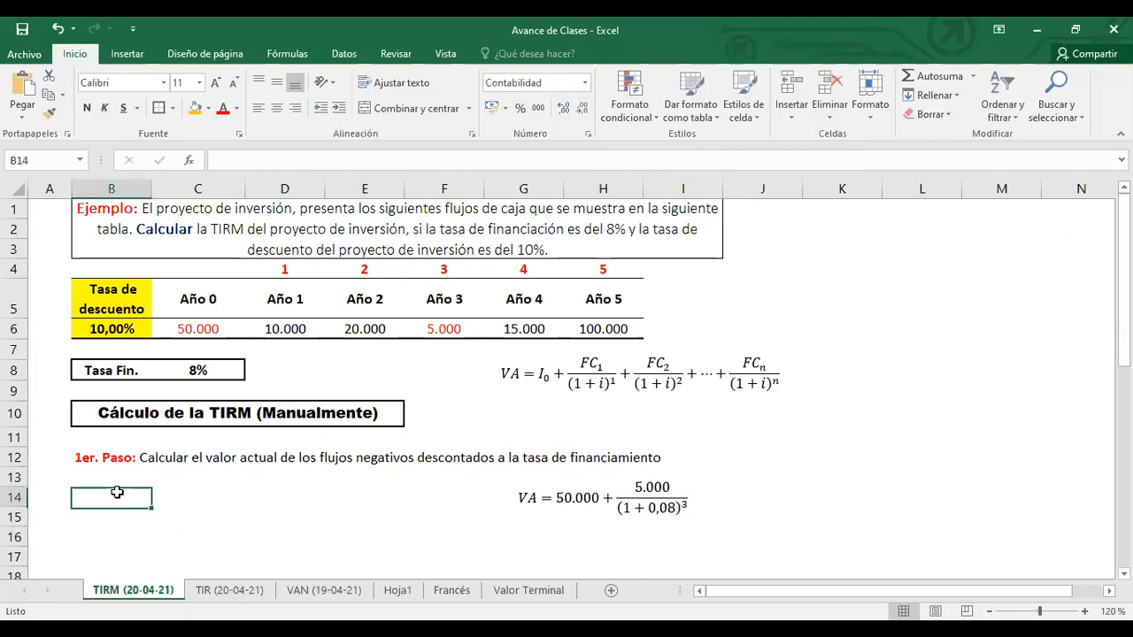
{"action": "type", "text": "VA"}
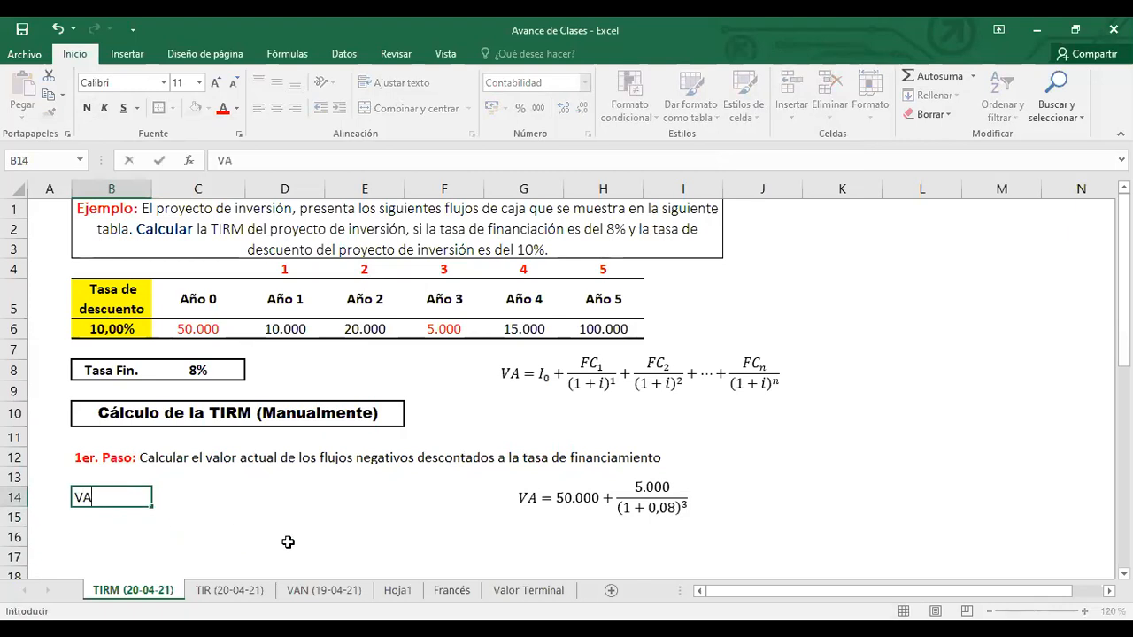
{"action": "key", "text": "Tab"}
Enter the formula =-C6-F6/(1+C8)^F4 in C14 to calculate the present value of the negative cash flows.
{"action": "type", "text": "="}
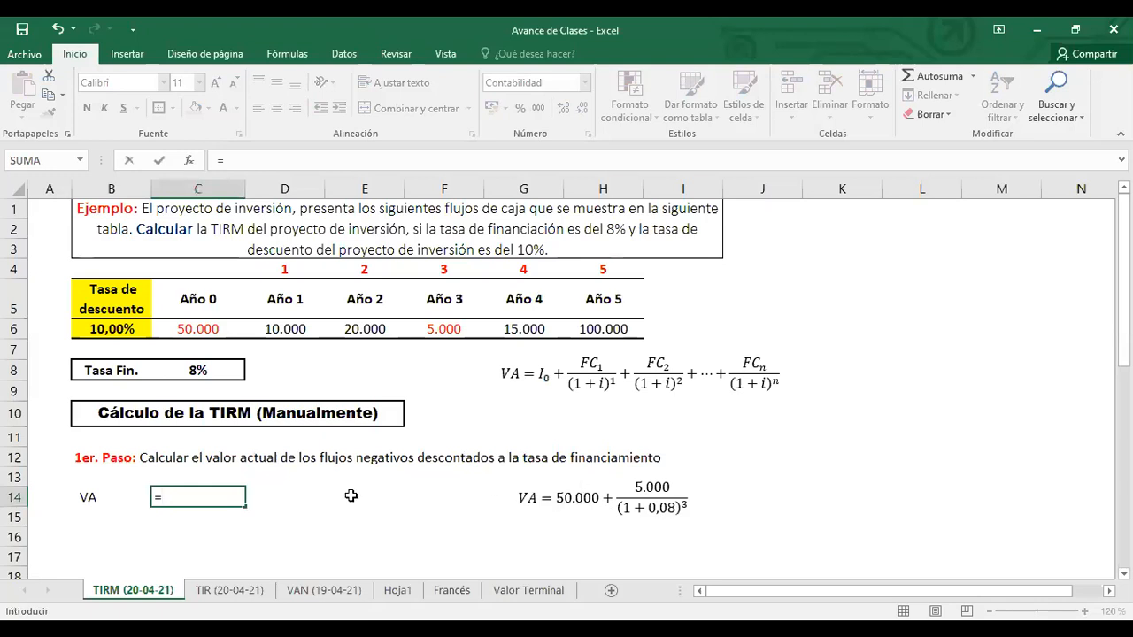
{"action": "type", "text": "-"}
{"action": "left_click", "coordinate": [206, 326]}
{"action": "type", "text": "+"}
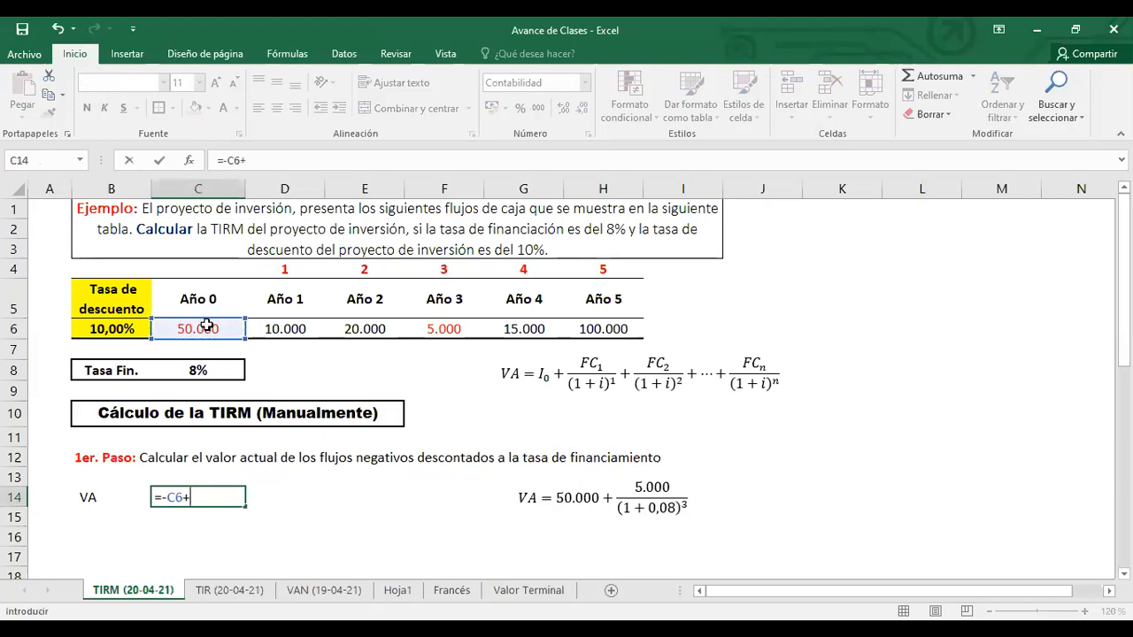
{"action": "left_click", "coordinate": [444, 329]}
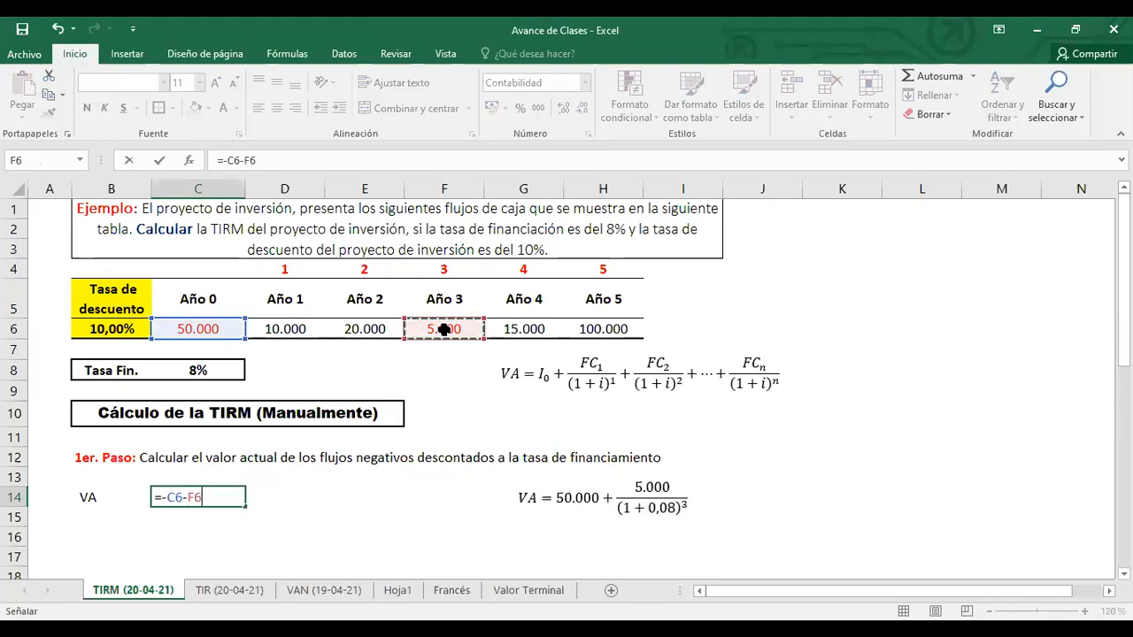
{"action": "type", "text": "/(1+"}
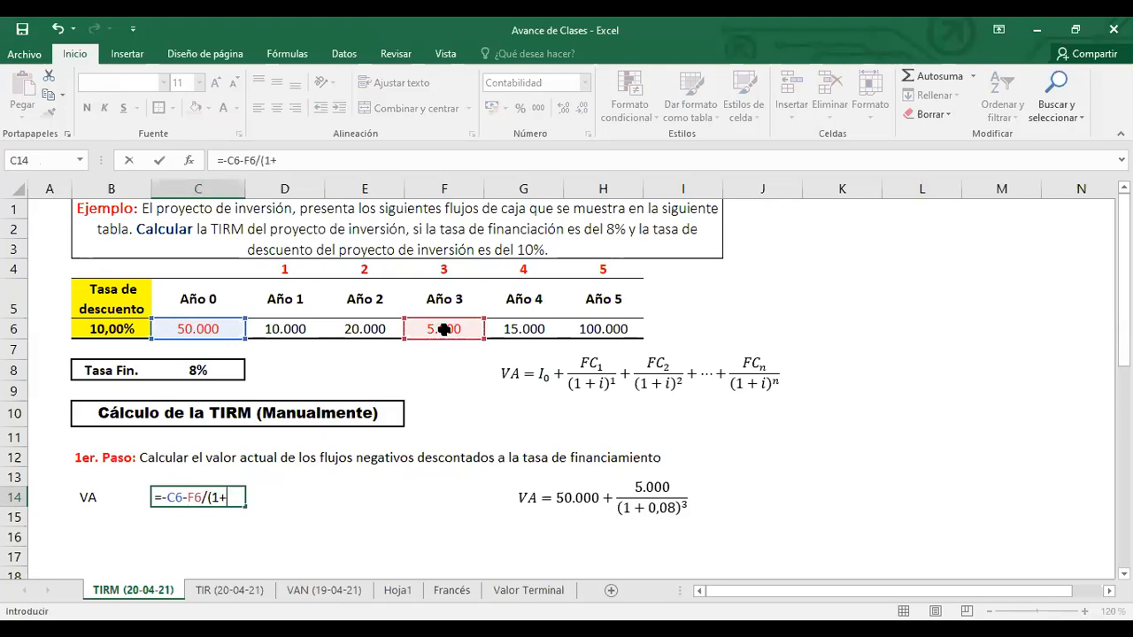
{"action": "left_click", "coordinate": [198, 370]}
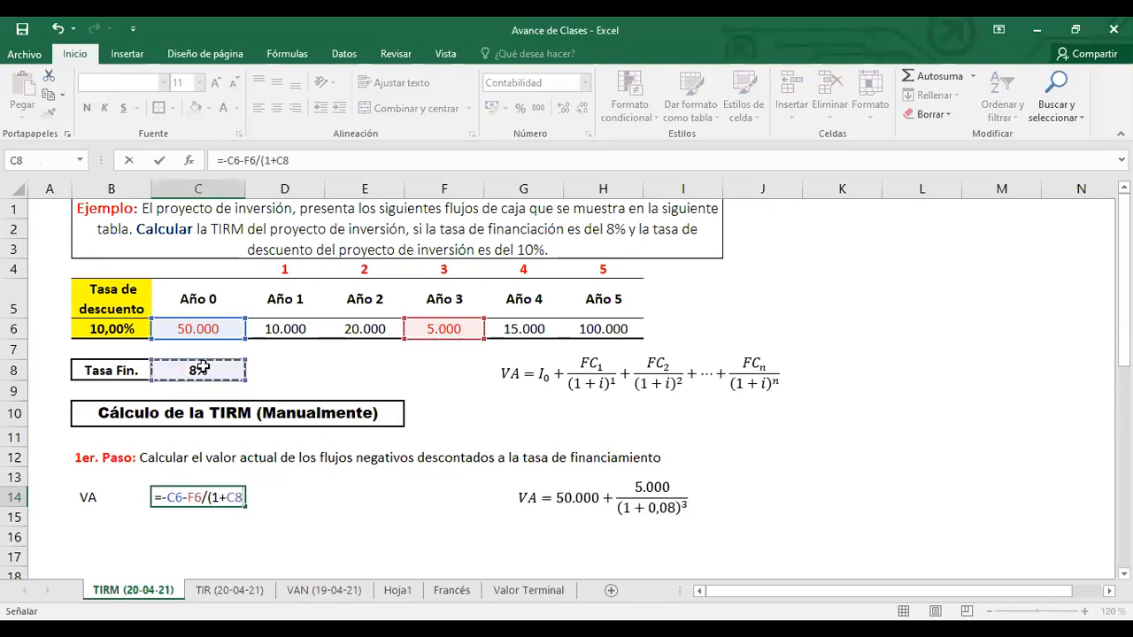
{"action": "type", "text": ")"}
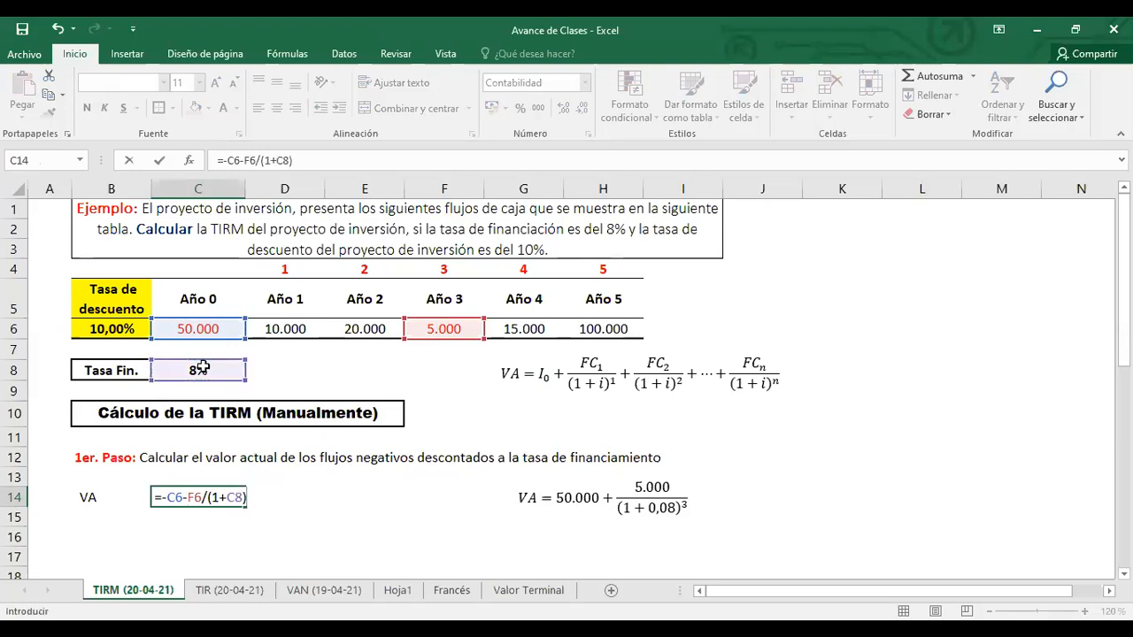
{"action": "type", "text": "^^"}
{"action": "left_click", "coordinate": [456, 266]}
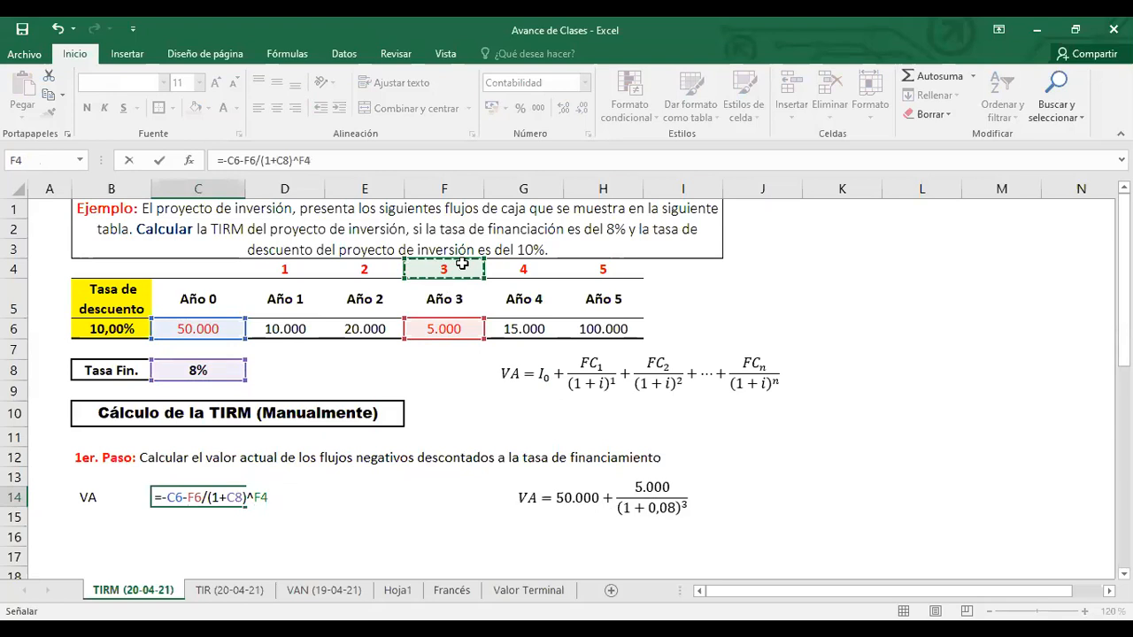
{"action": "key", "text": "Return"}
{"action": "left_click", "coordinate": [221, 498]}
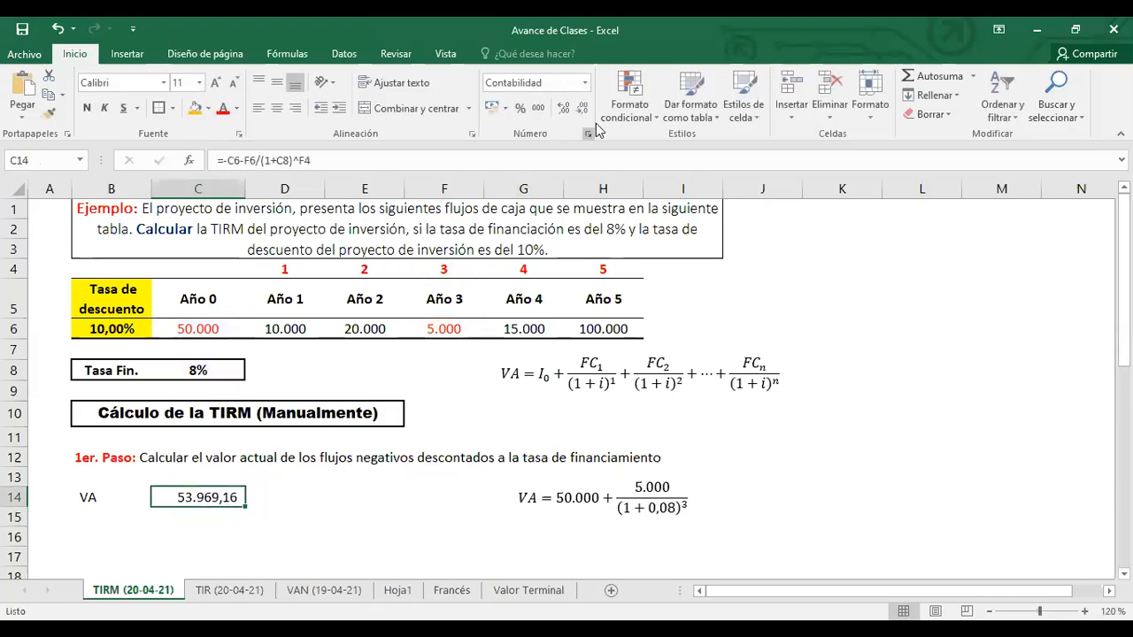
Make the VA label and result in B14:C14 bold and put an outside border around them.
{"action": "left_click", "coordinate": [147, 540]}
{"action": "left_click_drag", "start_coordinate": [86, 493], "coordinate": [213, 496]}
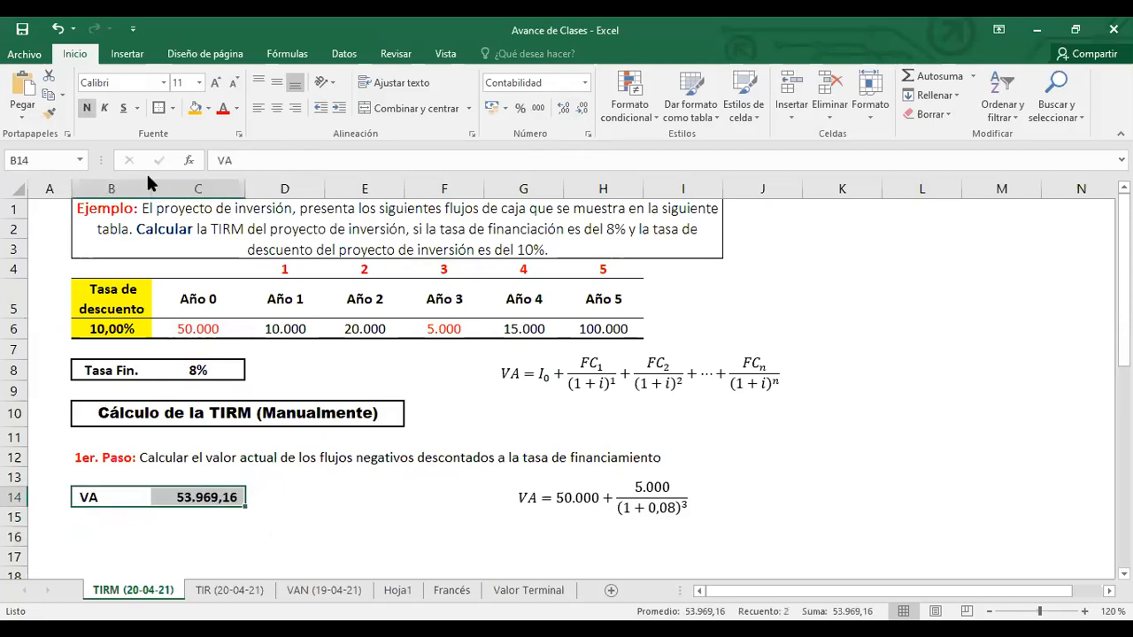
{"action": "key", "text": "ctrl+n"}
{"action": "left_click", "coordinate": [347, 507]}
Copy the step heading from B12 to B16 and change its number to "2do.".
{"action": "scroll", "coordinate": [345, 504], "scroll_direction": "down", "scroll_amount": 1}
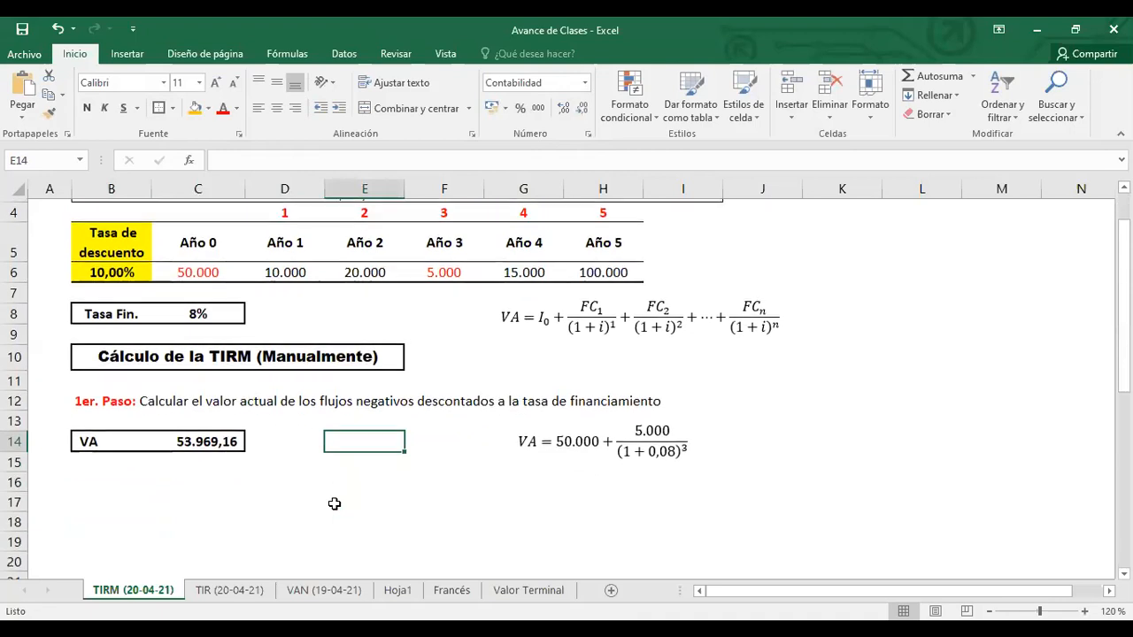
{"action": "left_click", "coordinate": [79, 398]}
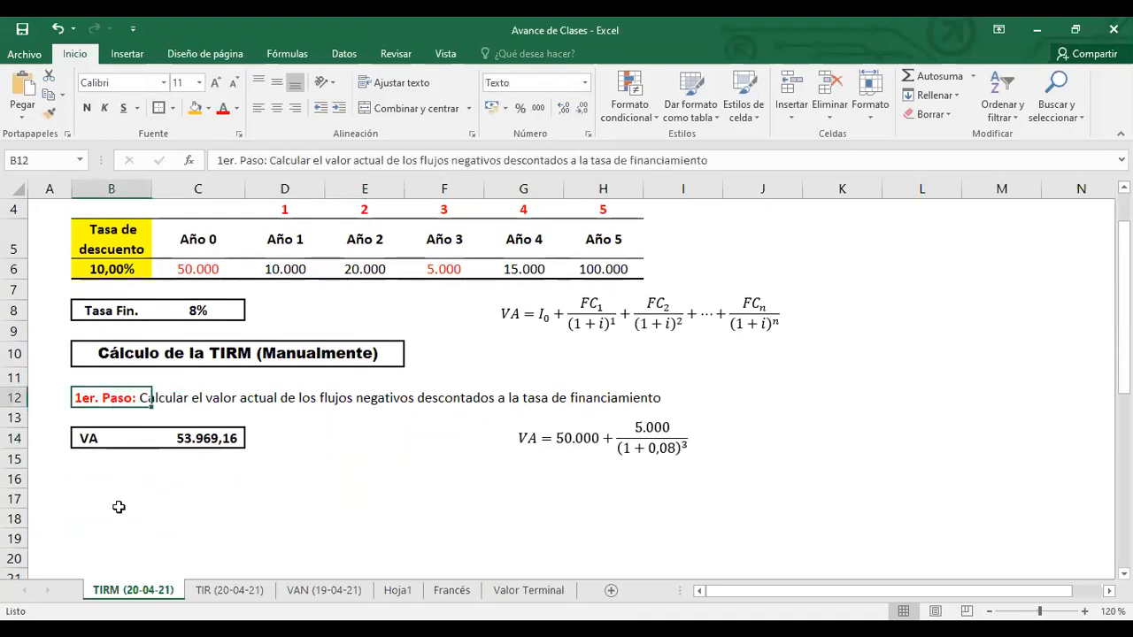
{"action": "key", "text": "ctrl+c"}
{"action": "left_click", "coordinate": [92, 474]}
{"action": "key", "text": "ctrl+v"}
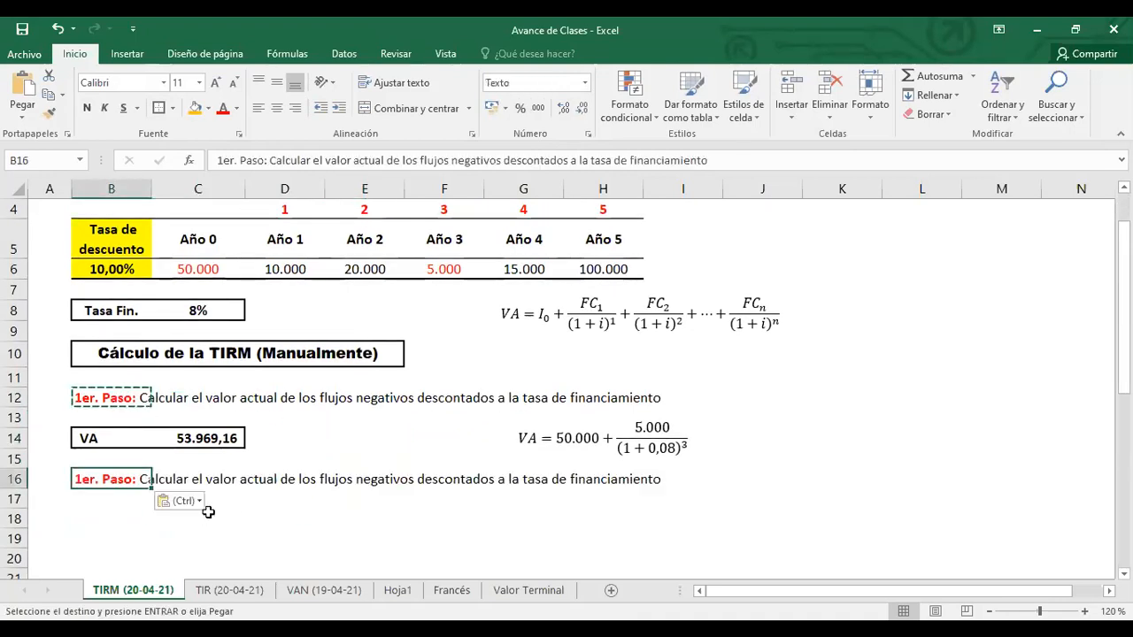
{"action": "double_click", "coordinate": [83, 479]}
{"action": "double_click", "coordinate": [84, 479]}
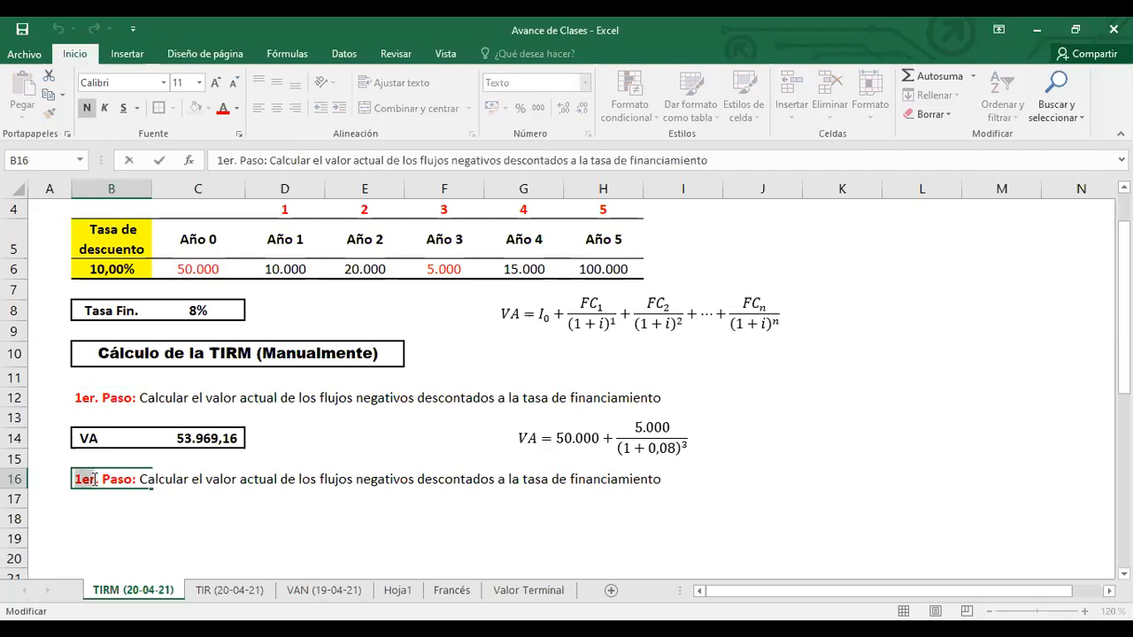
{"action": "type", "text": "2do"}
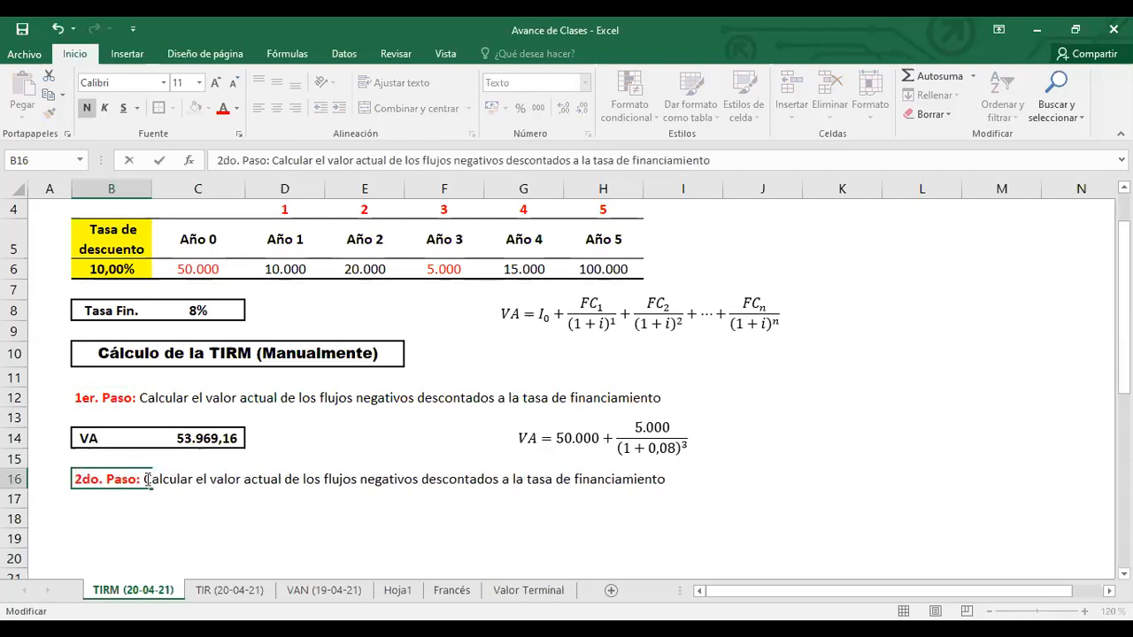
In the B16 heading, replace "actual" with "futuro" and "negativos" with "positivos".
{"action": "left_click_drag", "start_coordinate": [245, 481], "coordinate": [282, 480]}
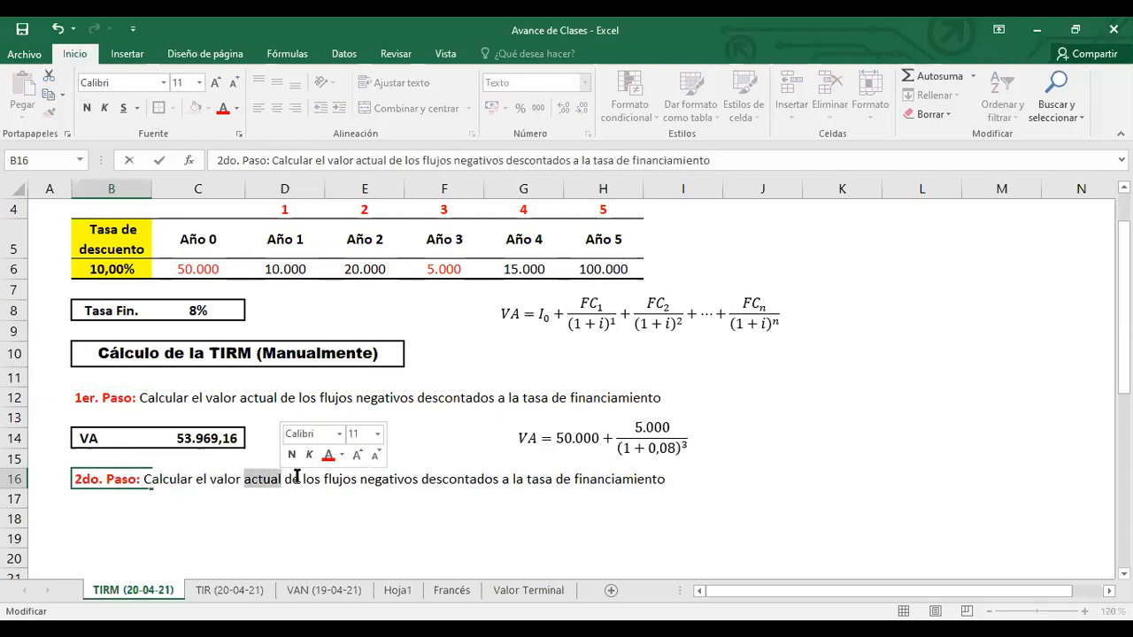
{"action": "type", "text": "futuro"}
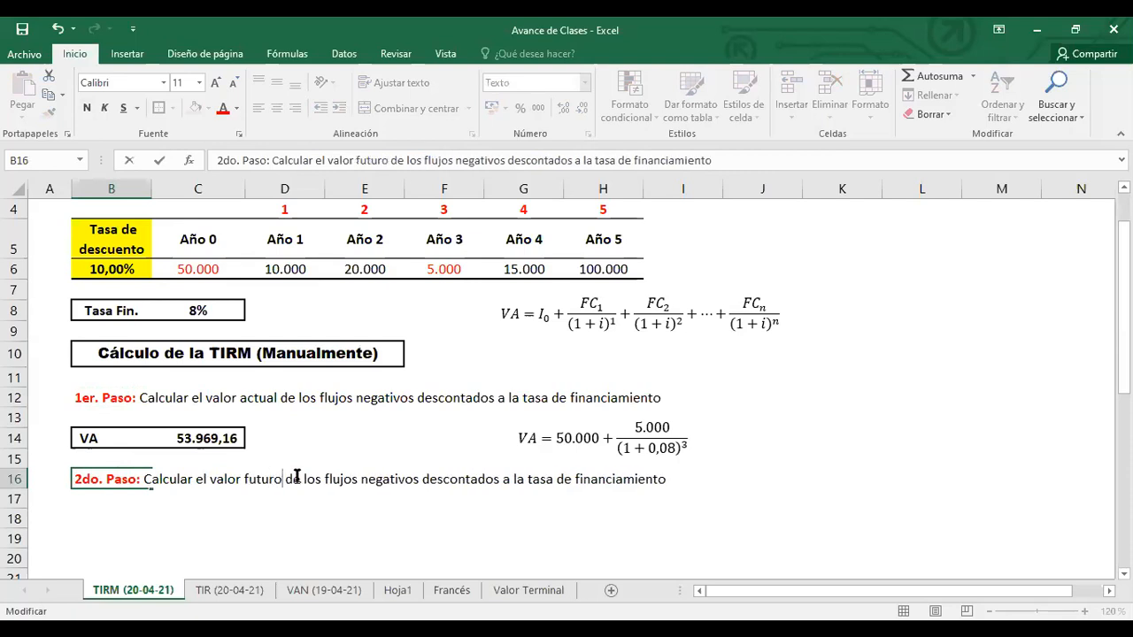
{"action": "left_click_drag", "start_coordinate": [363, 479], "coordinate": [419, 484]}
{"action": "type", "text": "positiv"}
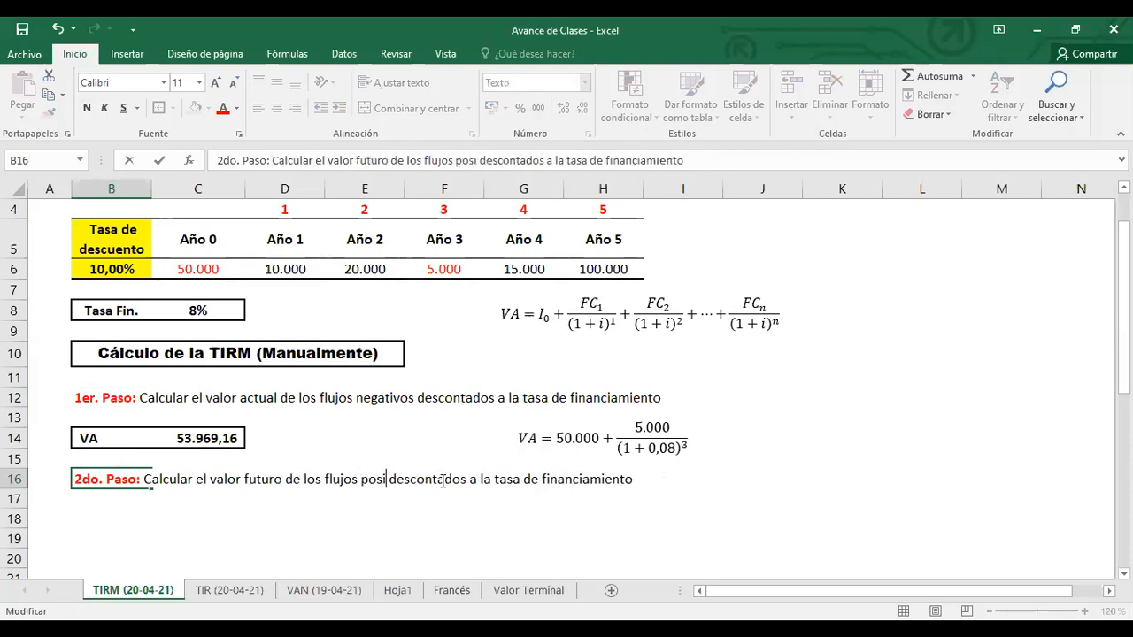
{"action": "type", "text": "os"}
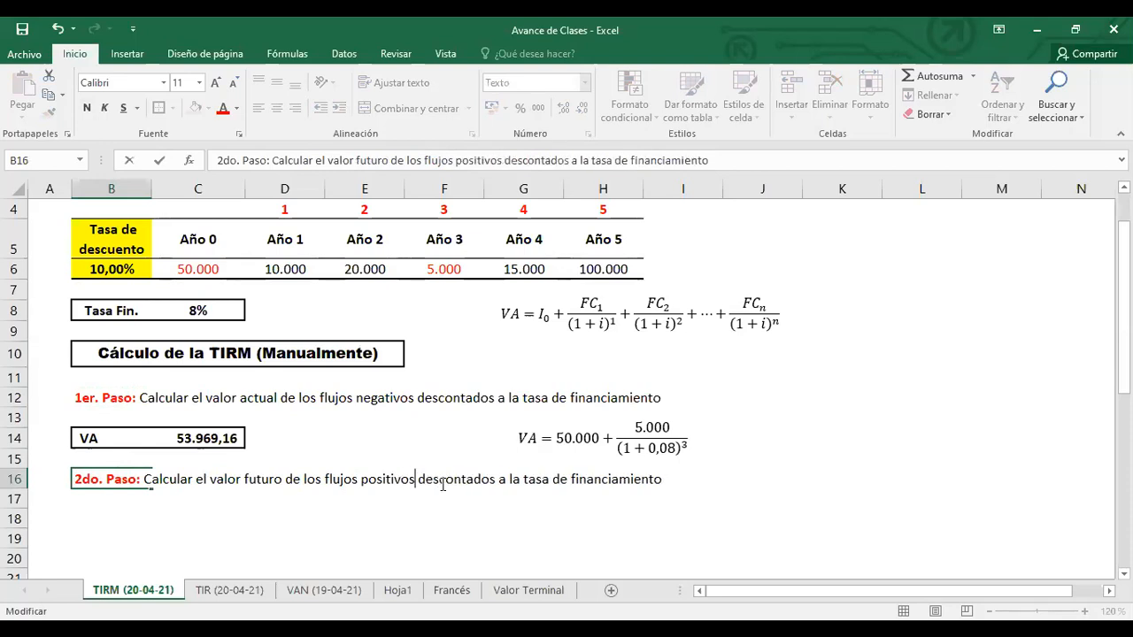
In the B16 heading, replace "descontados" with "capitalizados" and "financiamiento" with "descuento".
{"action": "left_click_drag", "start_coordinate": [419, 479], "coordinate": [513, 508]}
{"action": "type", "text": "capitalizad"}
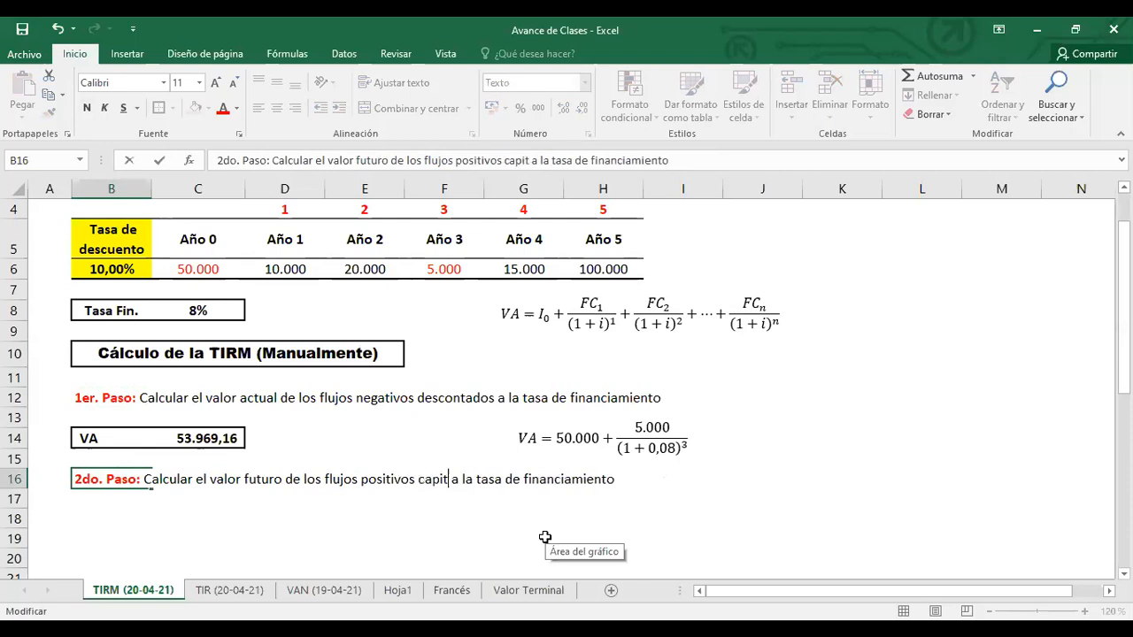
{"action": "type", "text": "osm"}
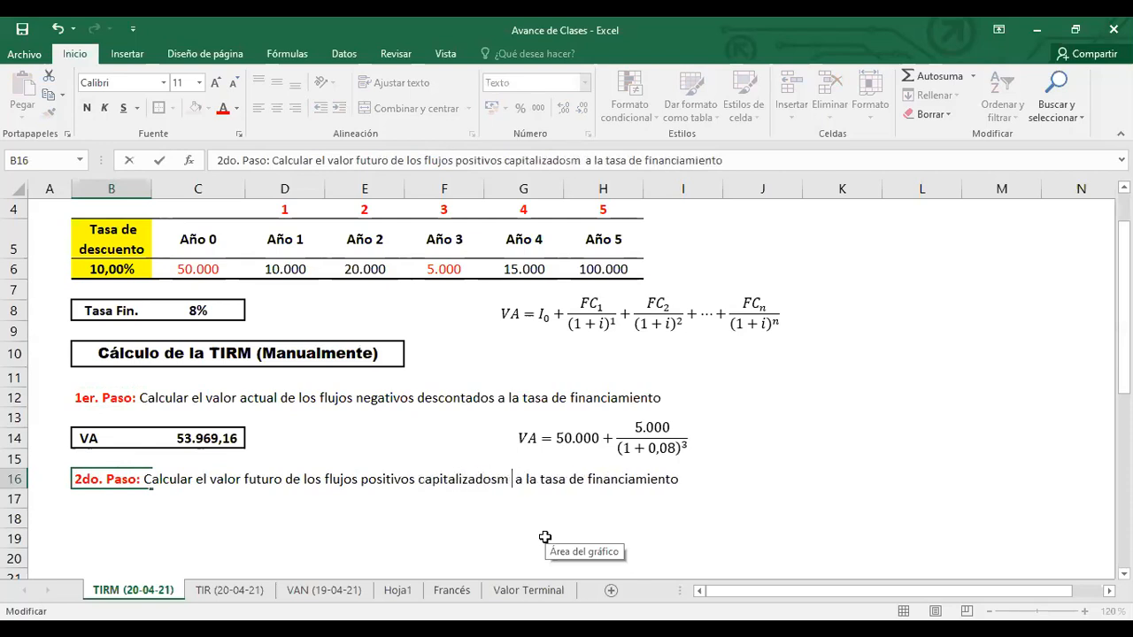
{"action": "key", "text": "BackSpace"}
{"action": "key", "text": "BackSpace"}
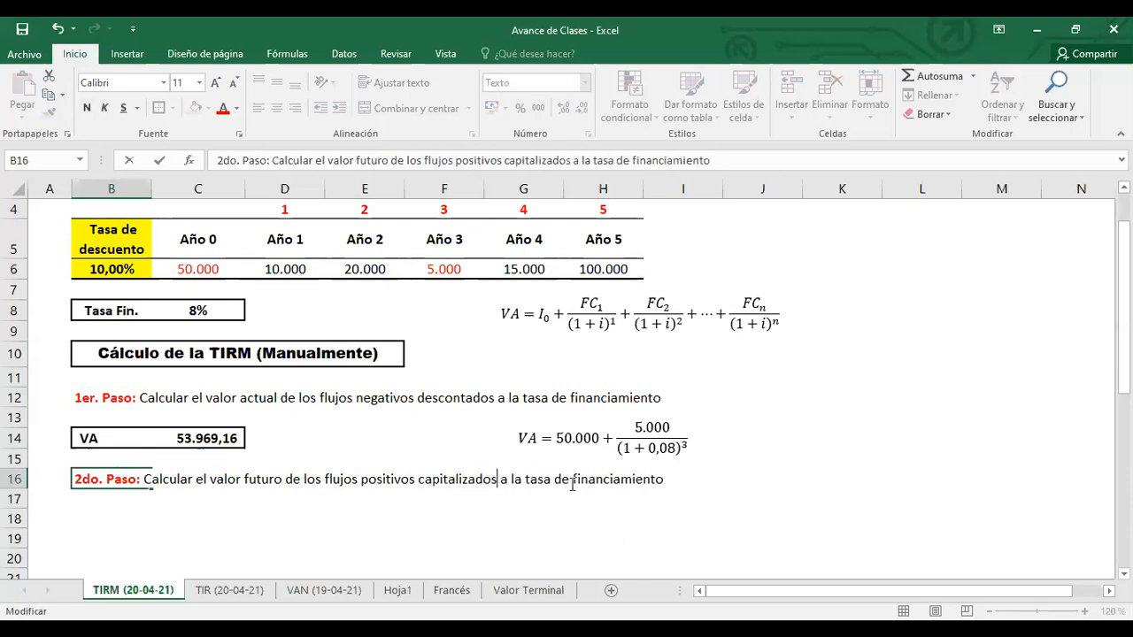
{"action": "left_click_drag", "start_coordinate": [574, 479], "coordinate": [663, 479]}
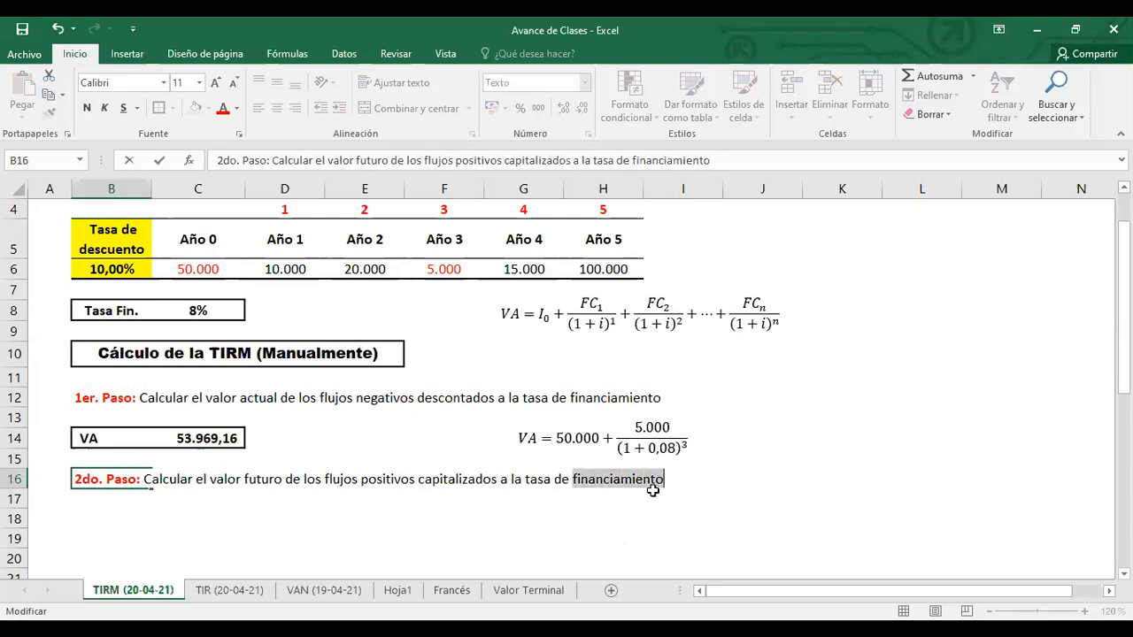
{"action": "type", "text": "descuento"}
{"action": "key", "text": "Return"}
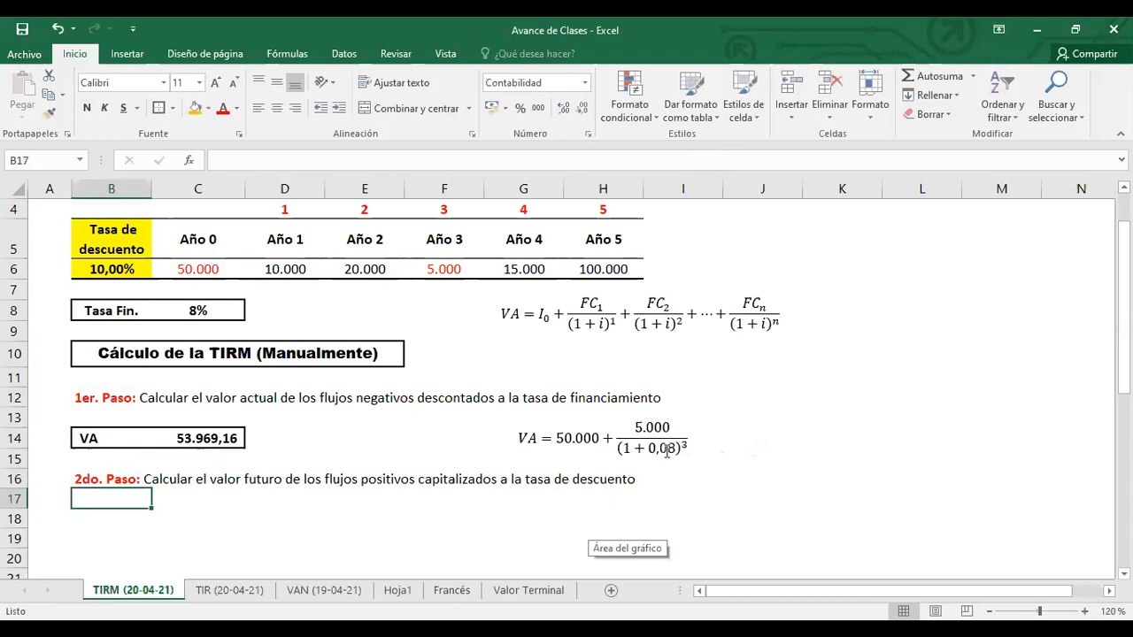
Insert a new equation on the sheet and begin it with "VF +".
{"action": "left_click", "coordinate": [584, 310]}
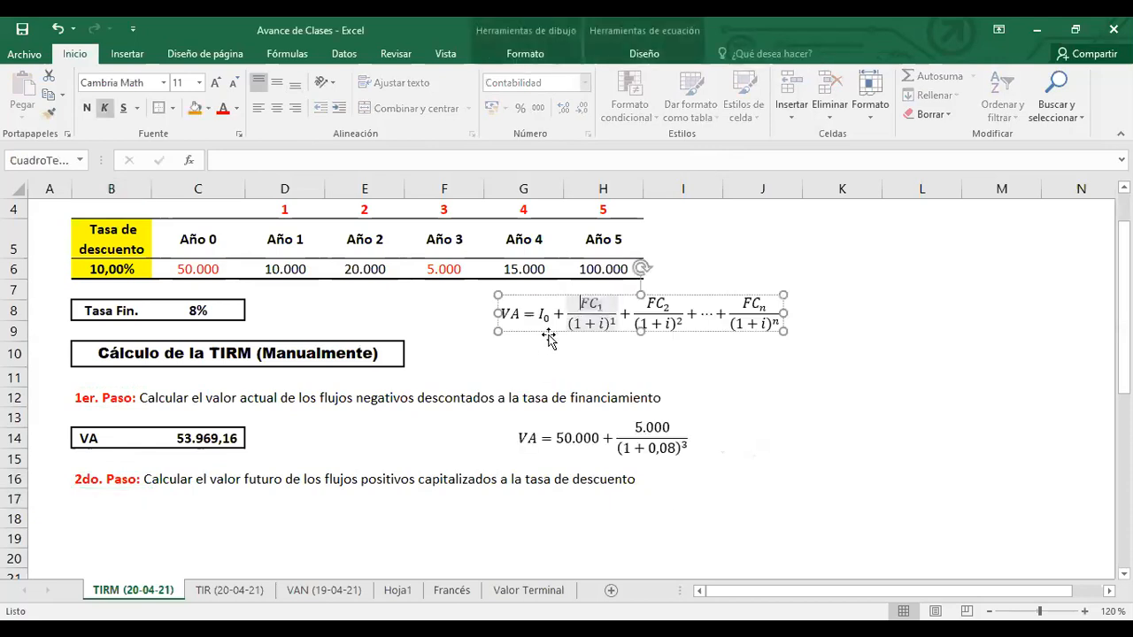
{"action": "left_click", "coordinate": [524, 522]}
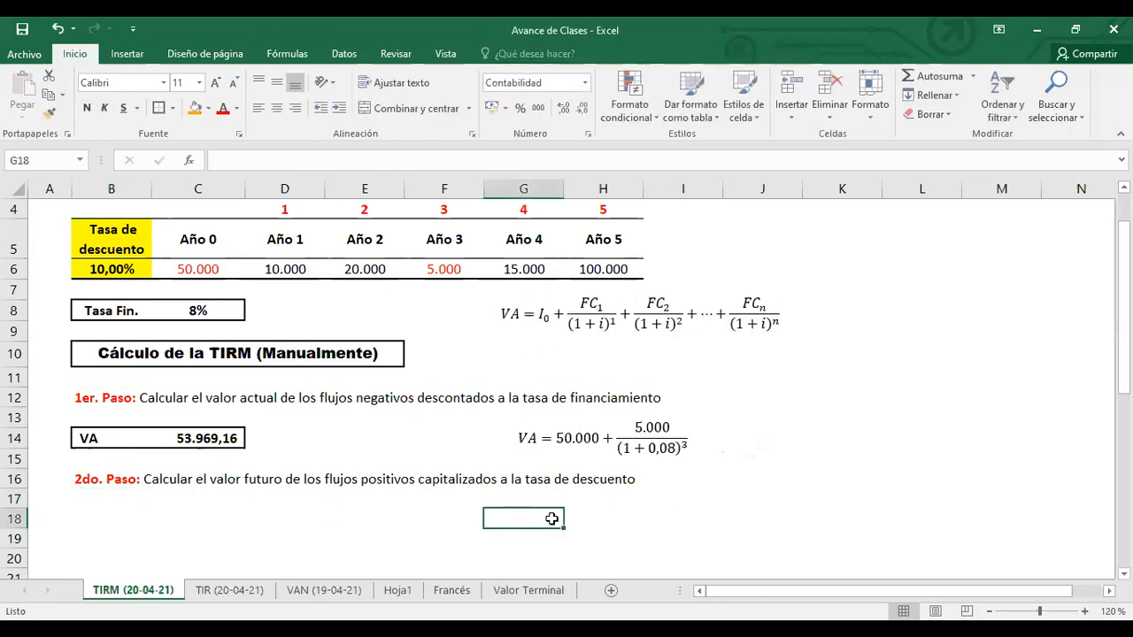
{"action": "left_click", "coordinate": [128, 54]}
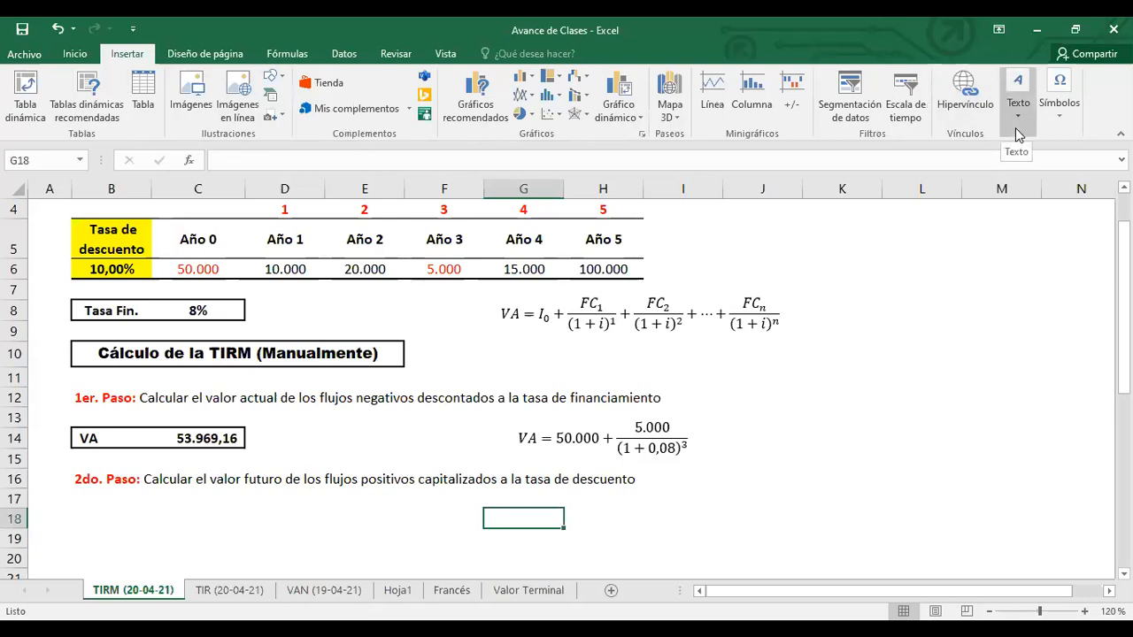
{"action": "left_click", "coordinate": [1059, 100]}
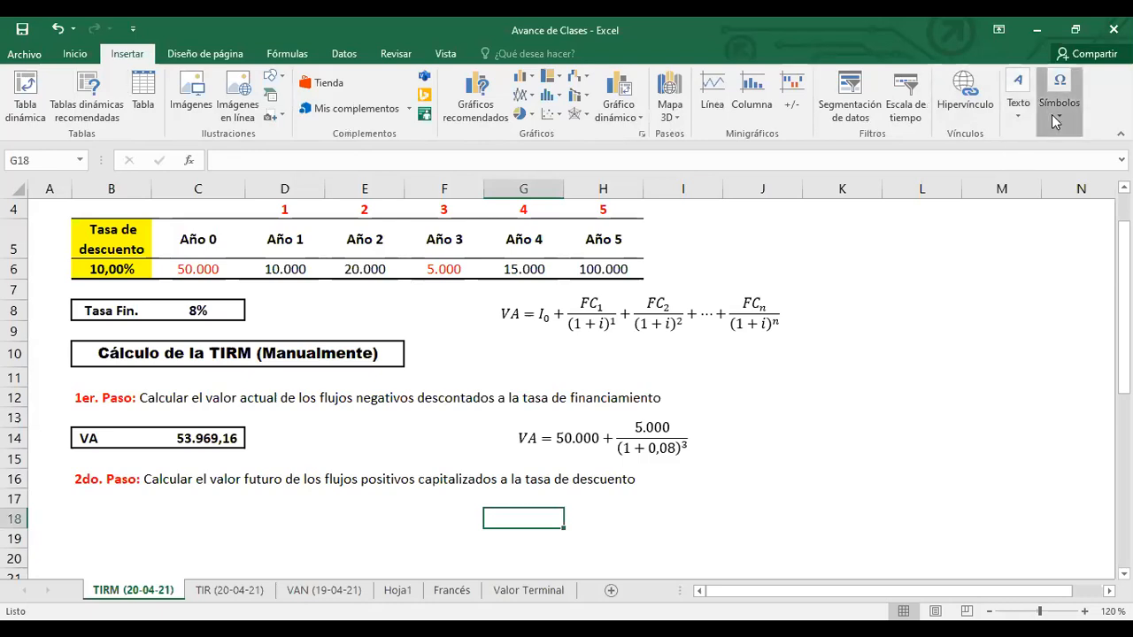
{"action": "left_click", "coordinate": [1067, 173]}
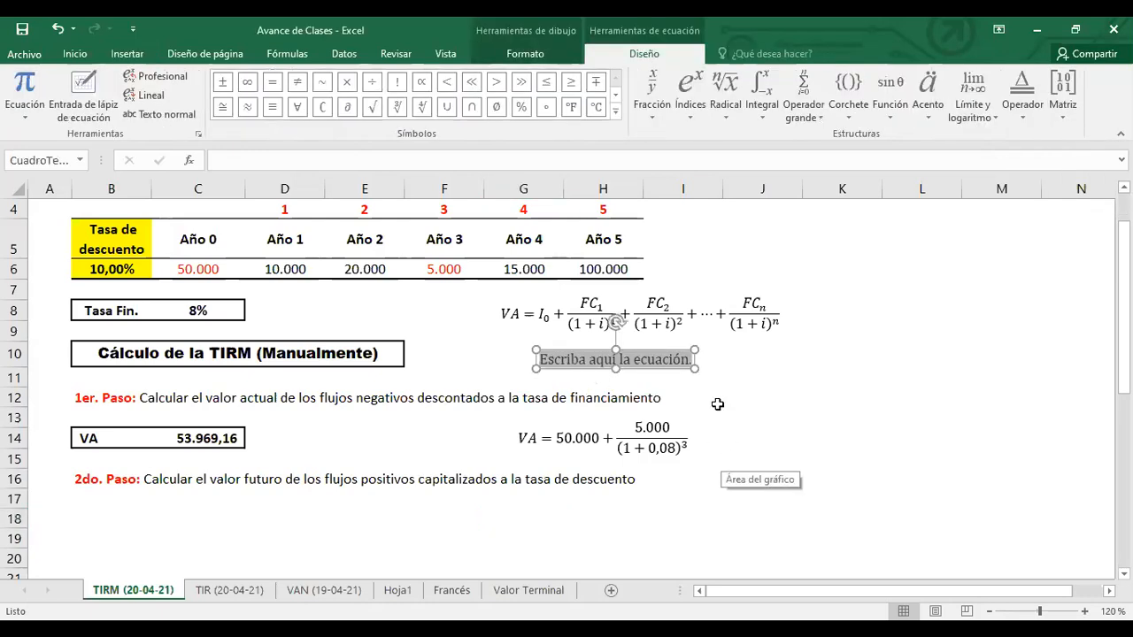
{"action": "type", "text": "VF"}
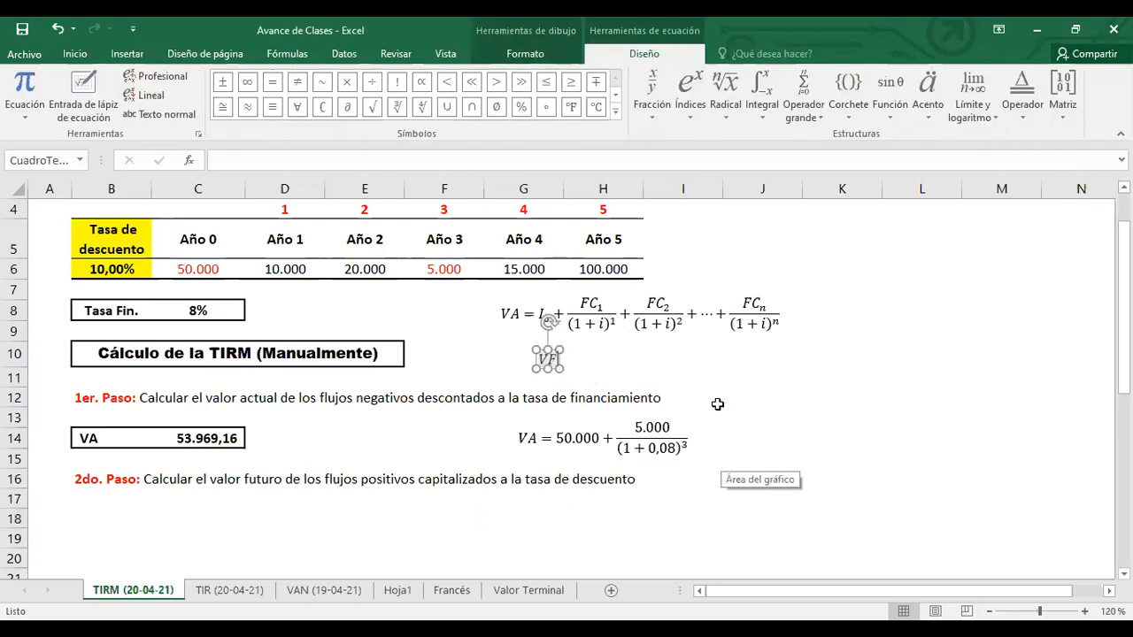
{"action": "type", "text": "+"}
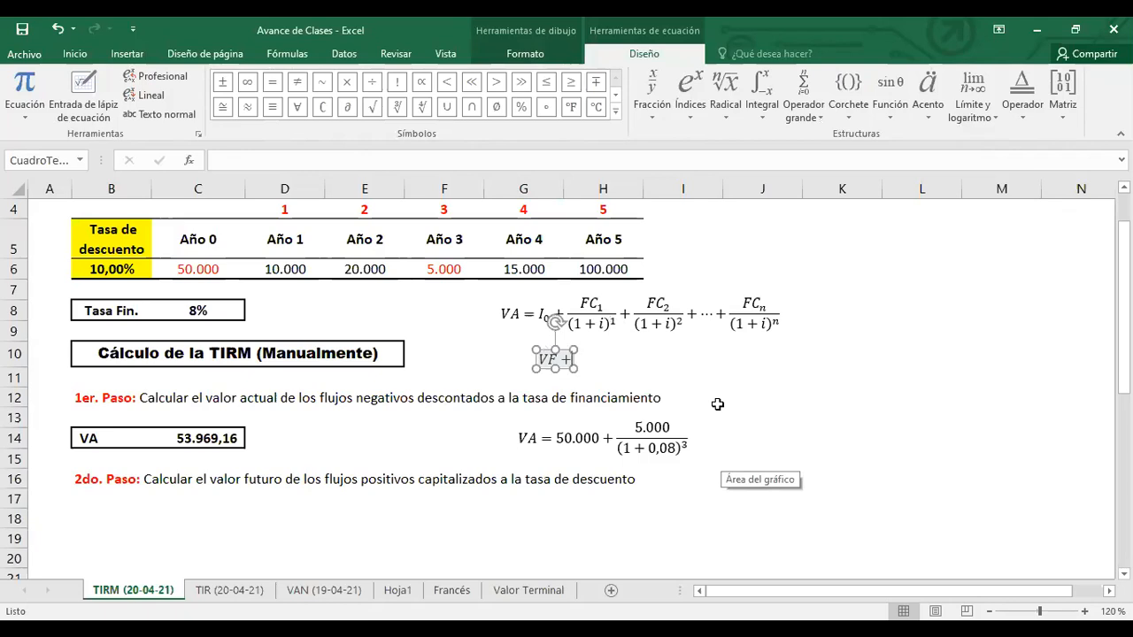
Append the cash flow term FC with subscript 1 to the VF equation.
{"action": "left_click", "coordinate": [691, 115]}
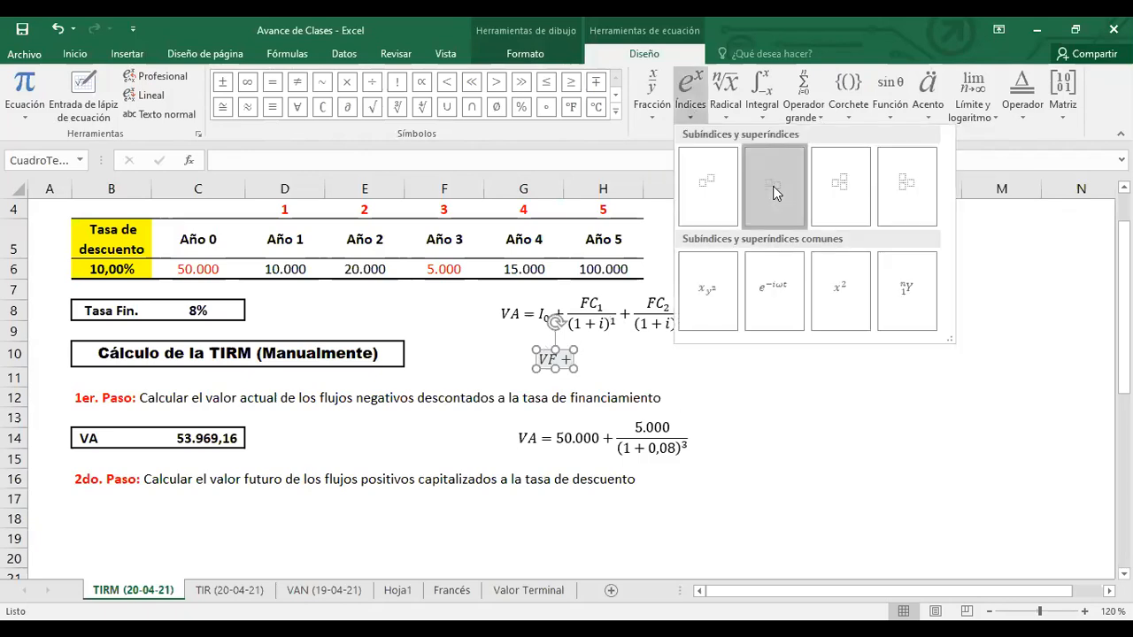
{"action": "left_click", "coordinate": [771, 188]}
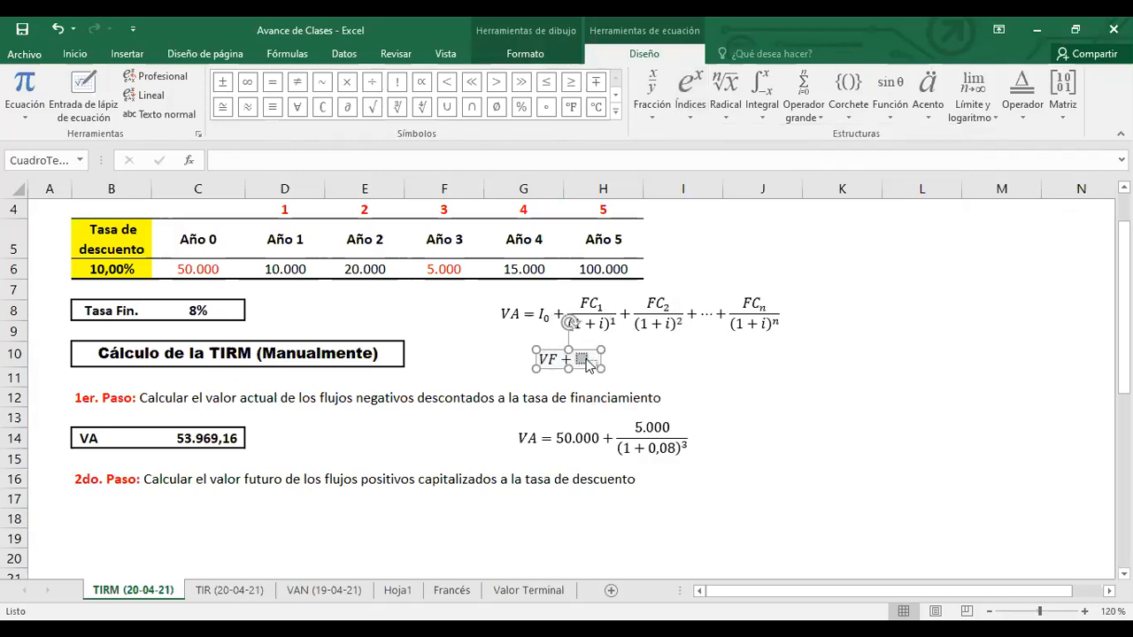
{"action": "type", "text": "FC"}
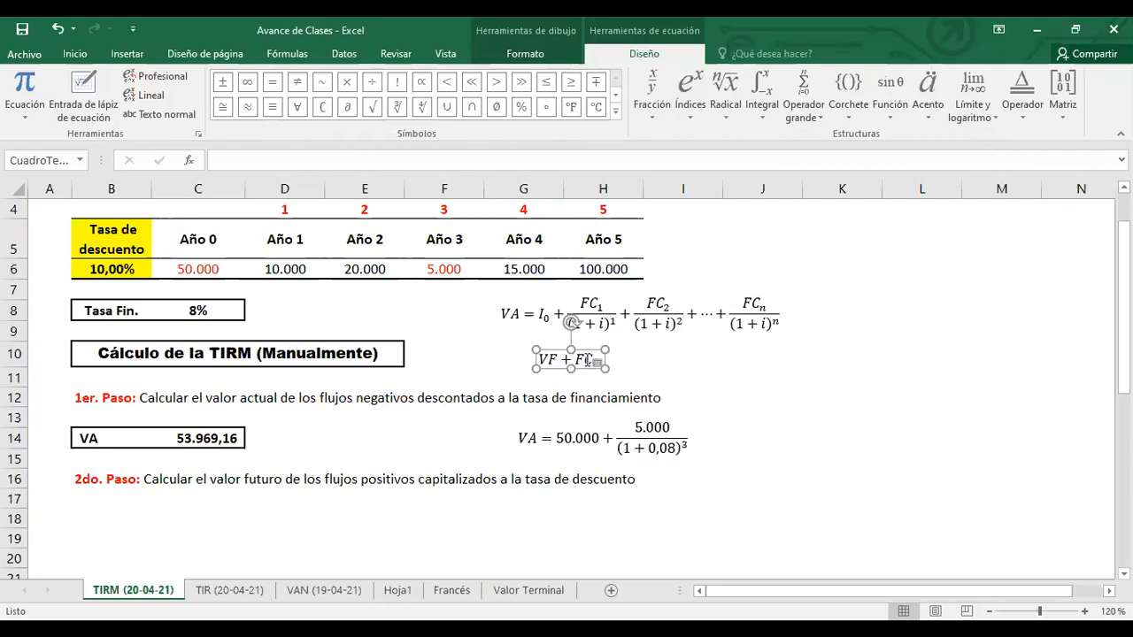
{"action": "type", "text": "1"}
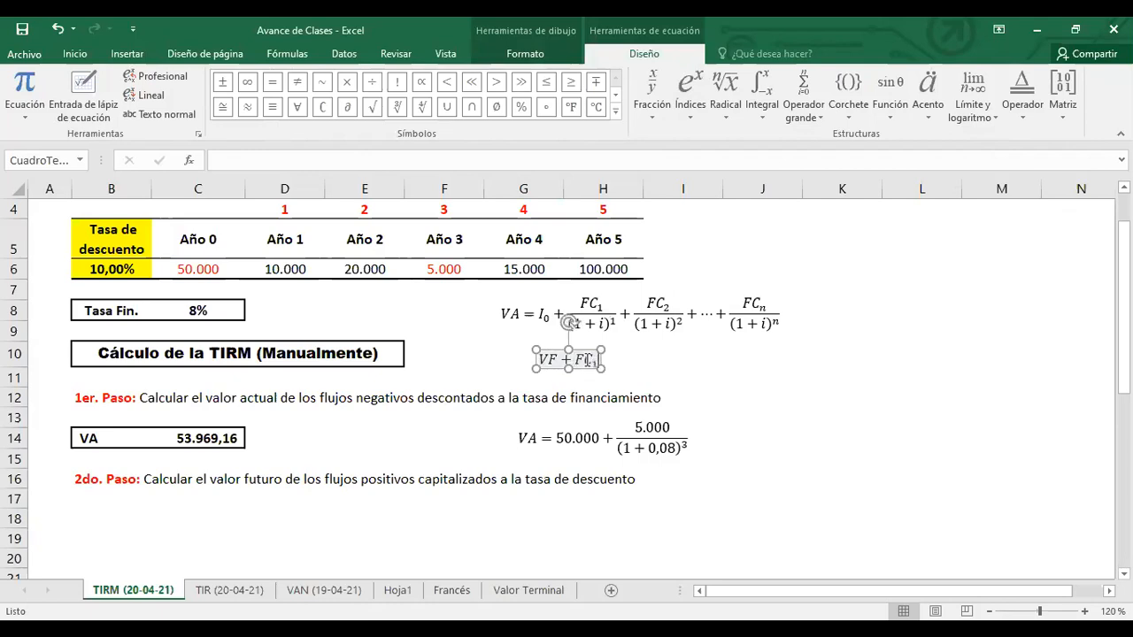
Multiply FC₁ in the VF equation by the bracketed factor (1 + k) raised to the exponent 1.
{"action": "left_click", "coordinate": [691, 116]}
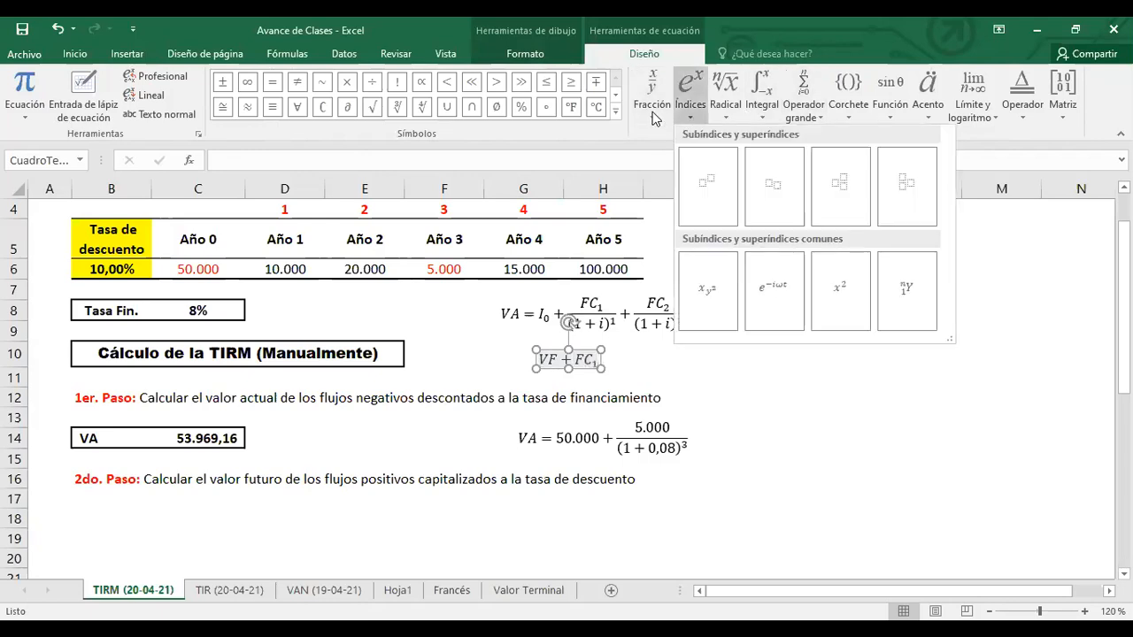
{"action": "left_click", "coordinate": [707, 186]}
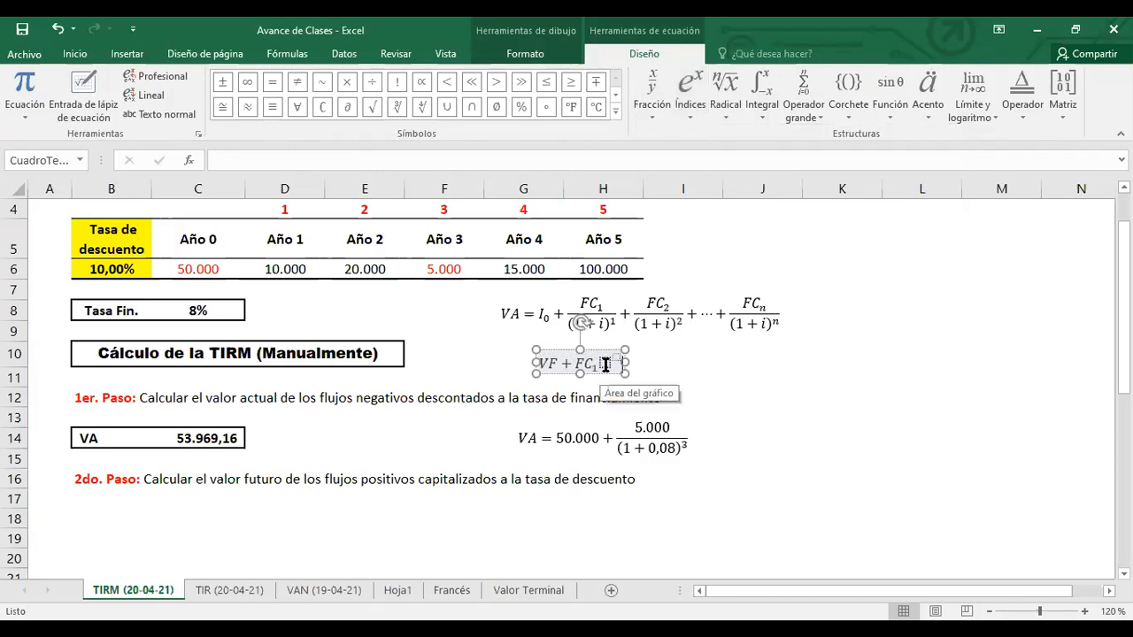
{"action": "left_click", "coordinate": [857, 196]}
{"action": "left_click", "coordinate": [610, 365]}
{"action": "type", "text": "1 + "}
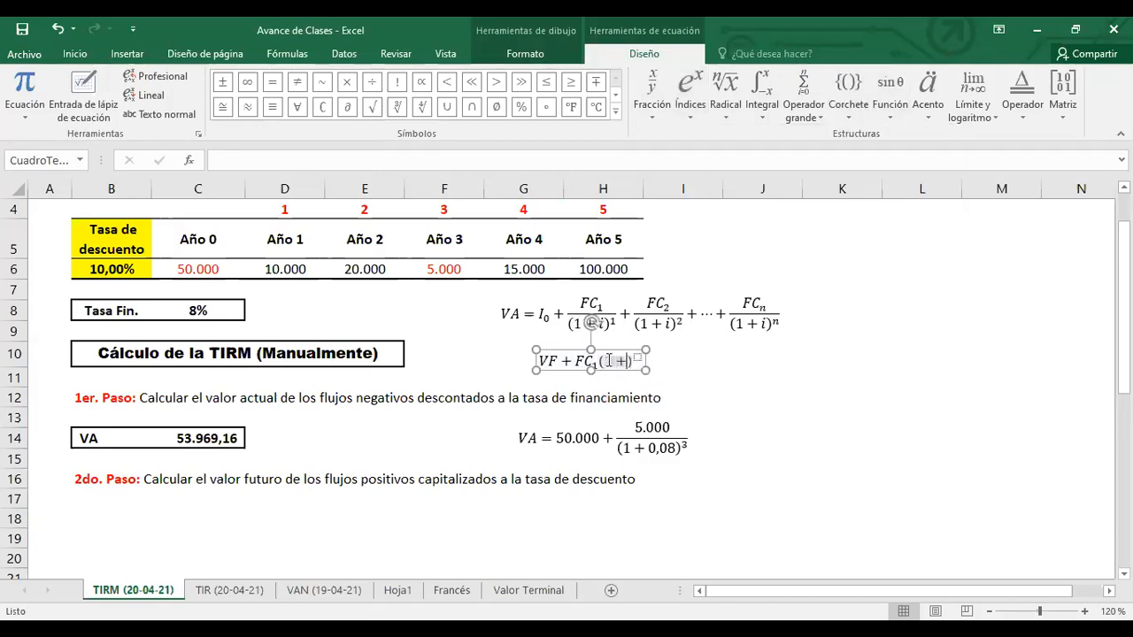
{"action": "type", "text": "k"}
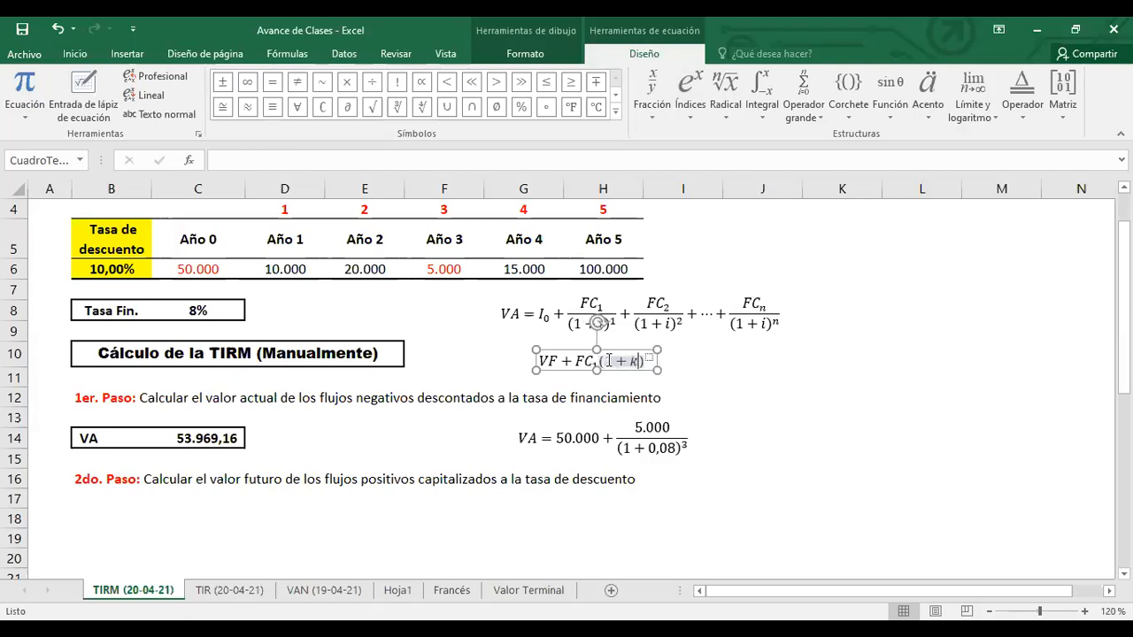
{"action": "left_click", "coordinate": [650, 362]}
{"action": "type", "text": "n"}
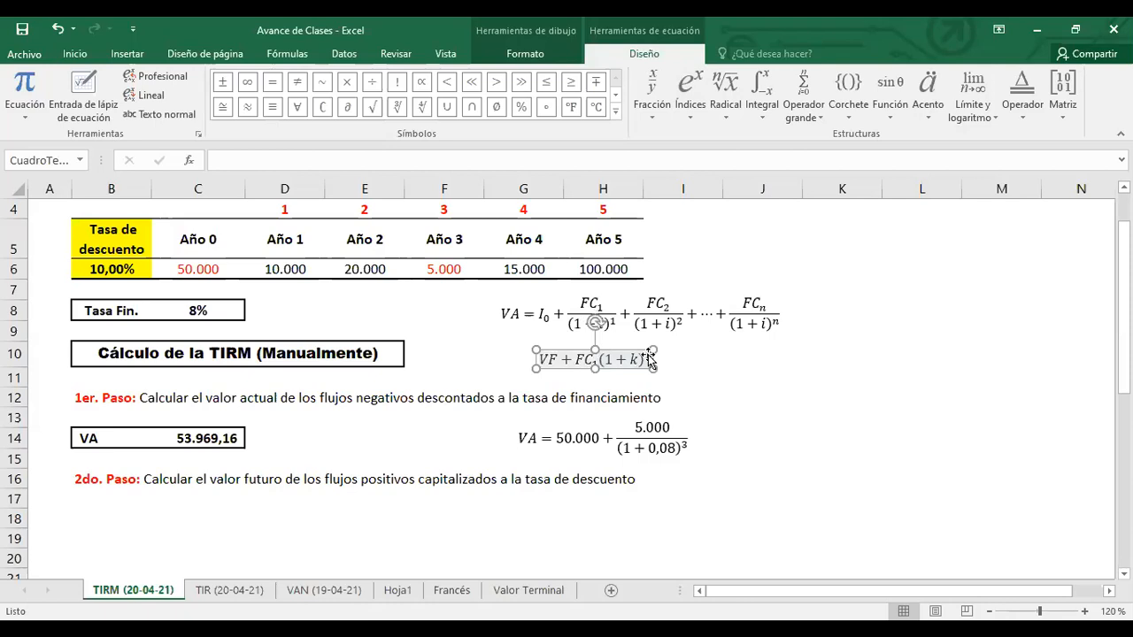
Add a plus sign and a copy of the FC₁(1 + k)¹ term to the end of the VF equation.
{"action": "type", "text": "+"}
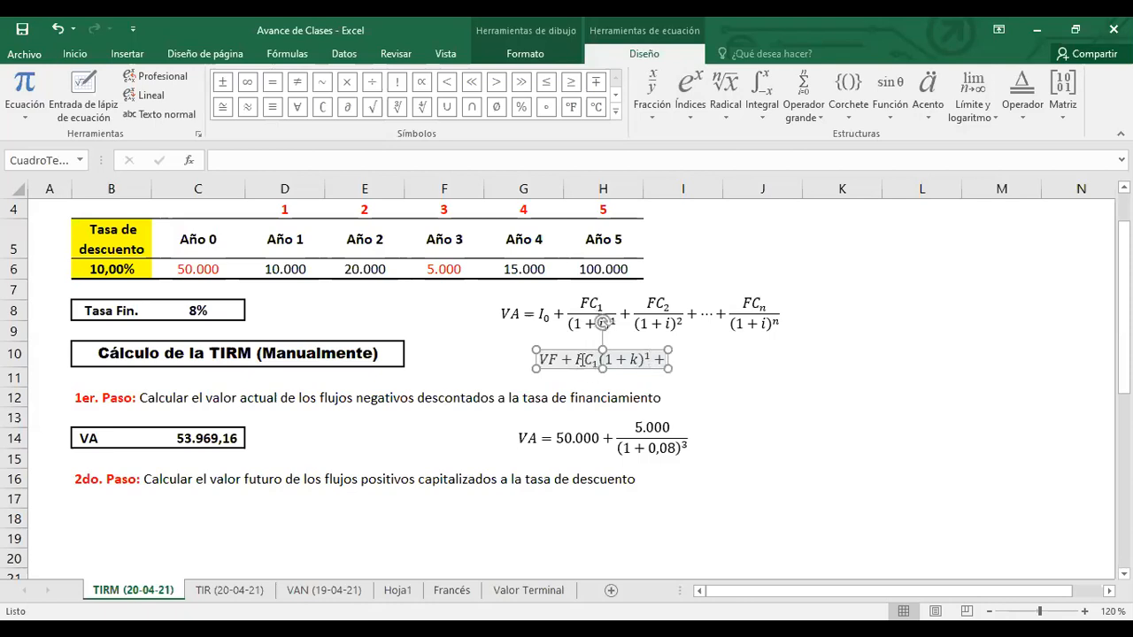
{"action": "left_click_drag", "start_coordinate": [576, 357], "coordinate": [654, 359]}
{"action": "key", "text": "ctrl+c"}
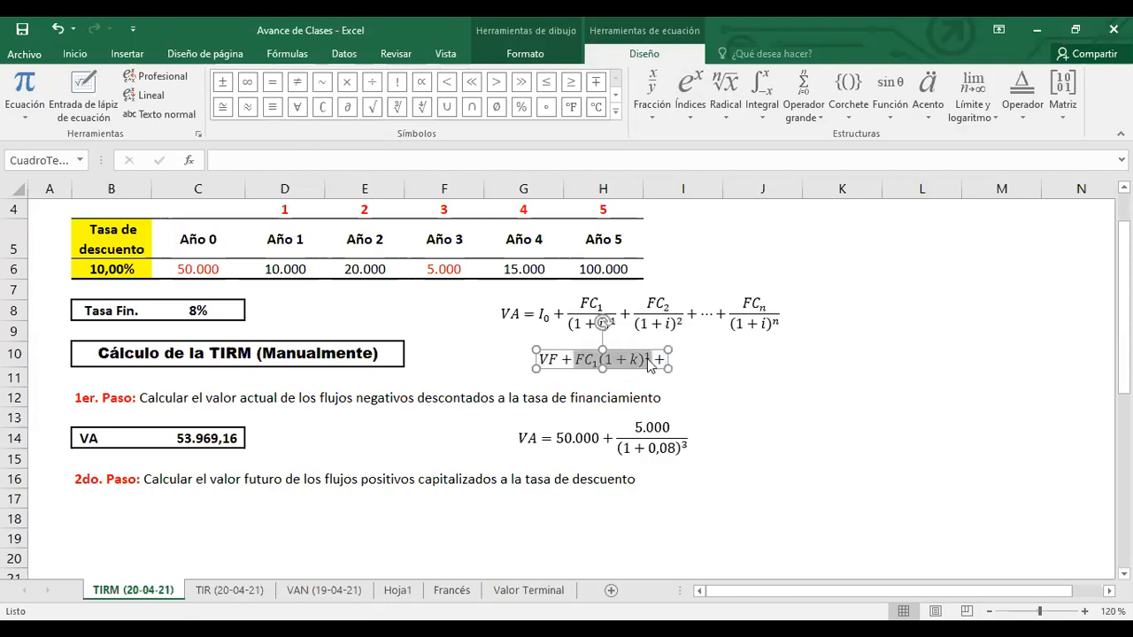
{"action": "left_click", "coordinate": [665, 359]}
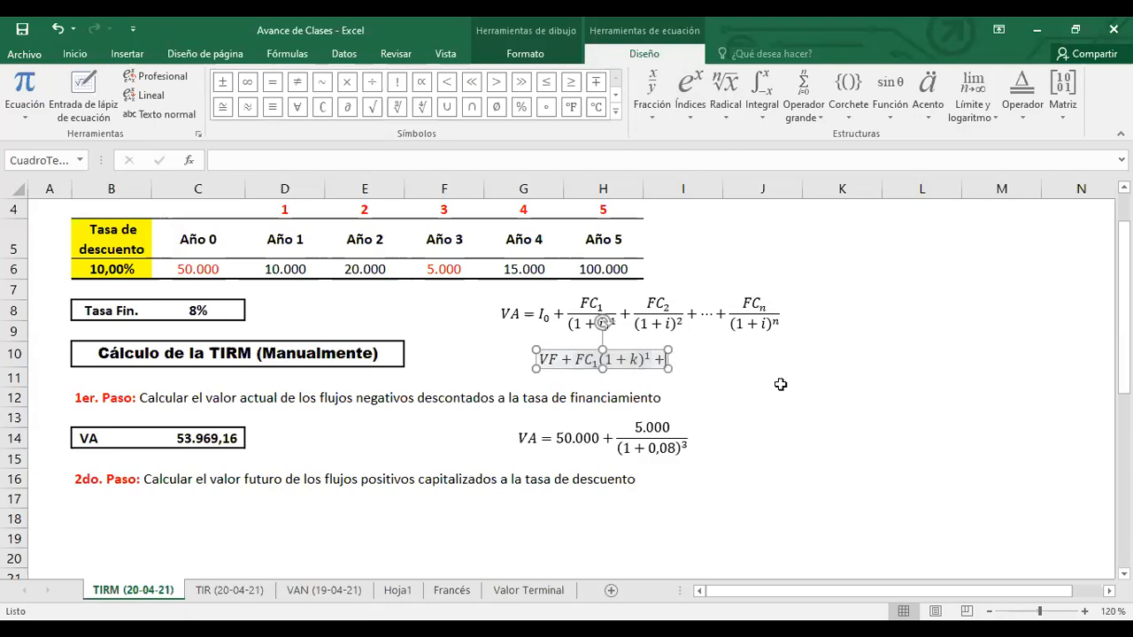
{"action": "key", "text": "ctrl+v"}
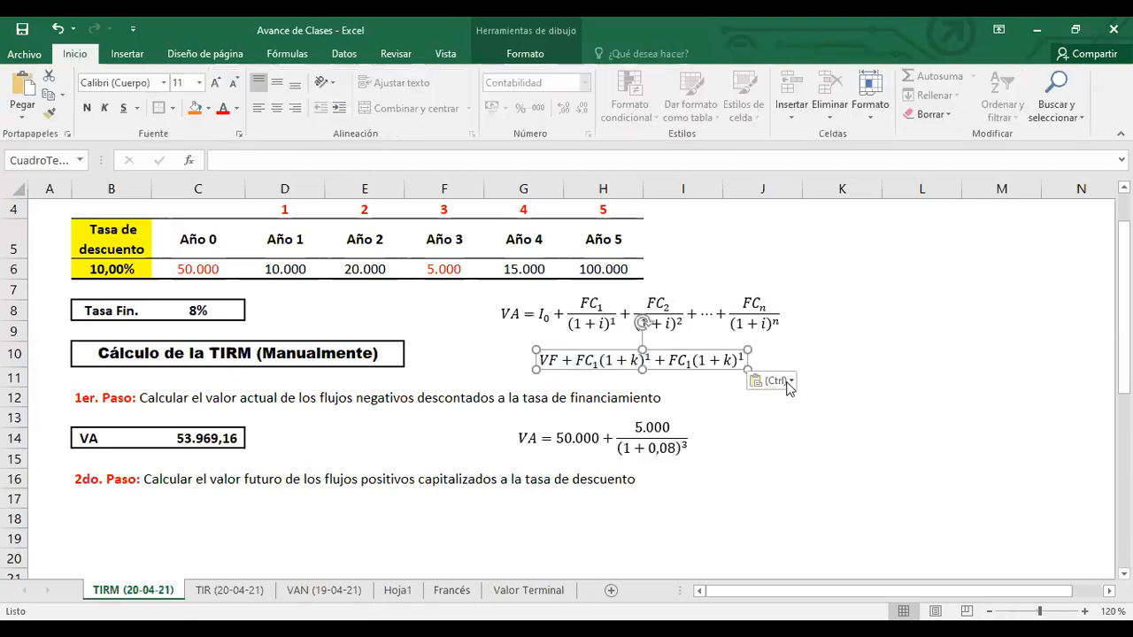
{"action": "type", "text": "+..."}
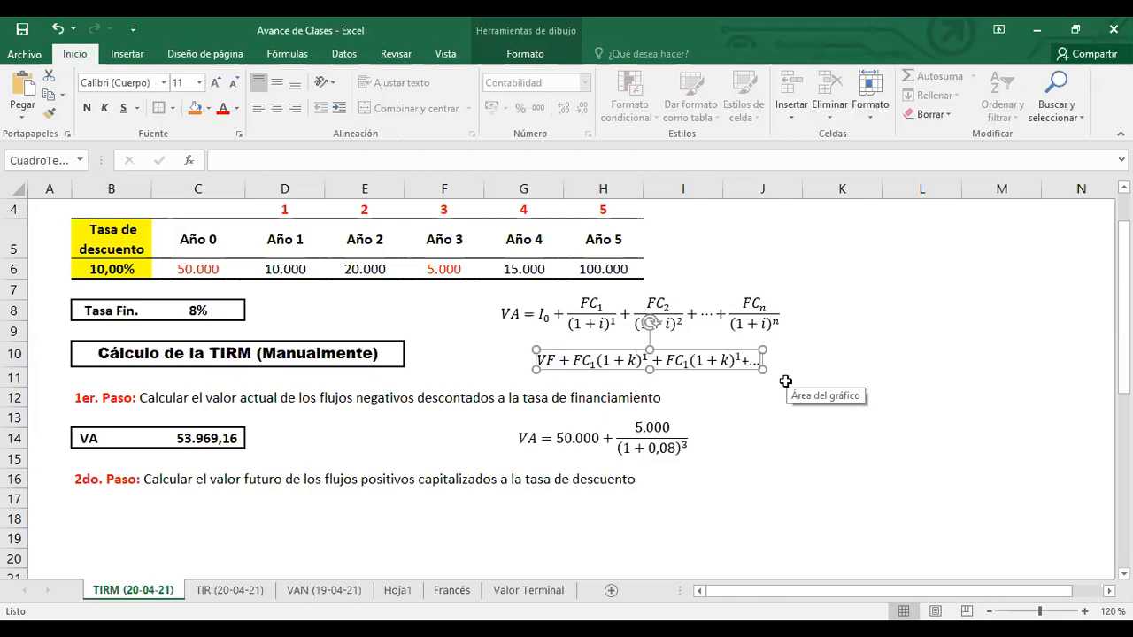
{"action": "type", "text": ".+"}
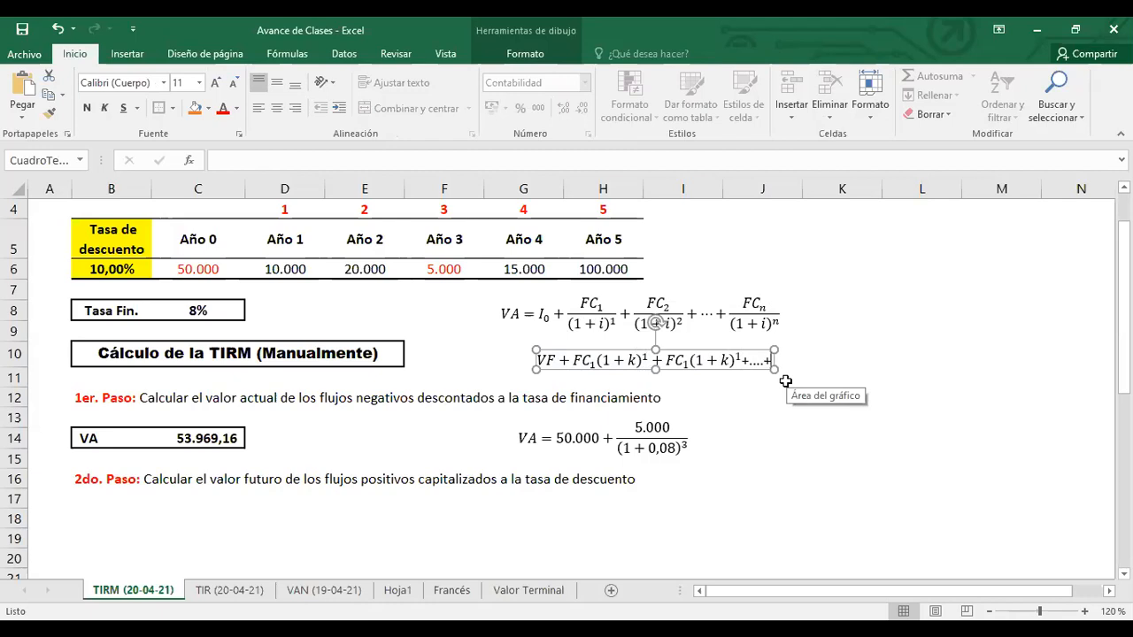
{"action": "key", "text": "BackSpace"}
{"action": "key", "text": "BackSpace"}
{"action": "key", "text": "BackSpace"}
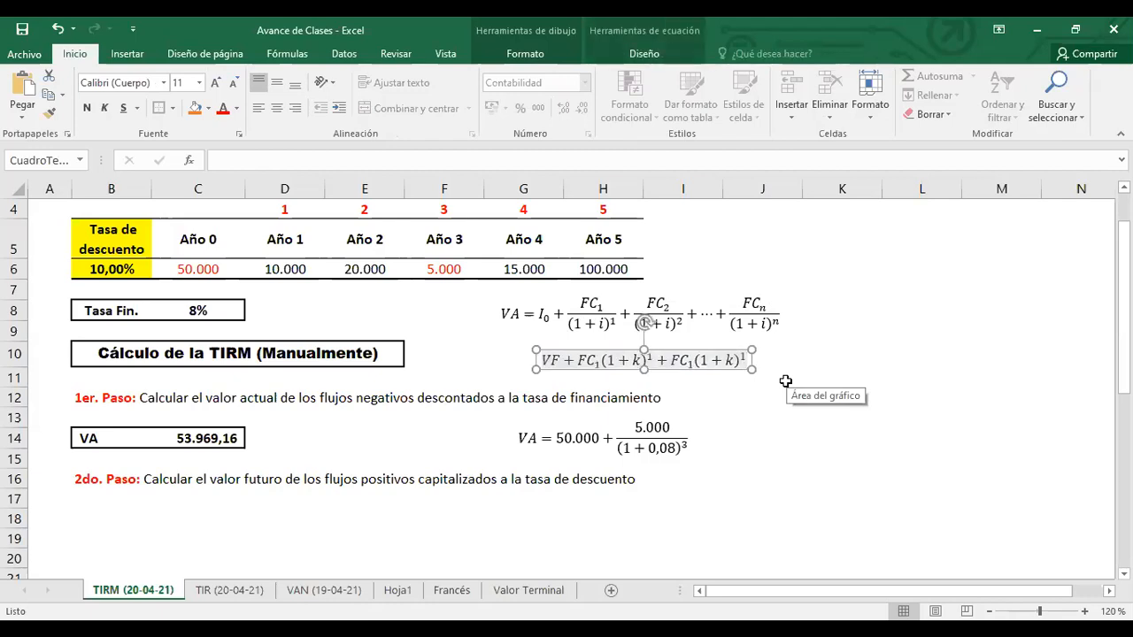
Extend the VF equation with "+ ⋯ +" followed by another copy of the FC₁(1 + k)¹ term.
{"action": "type", "text": "+"}
{"action": "type", "text": "..."}
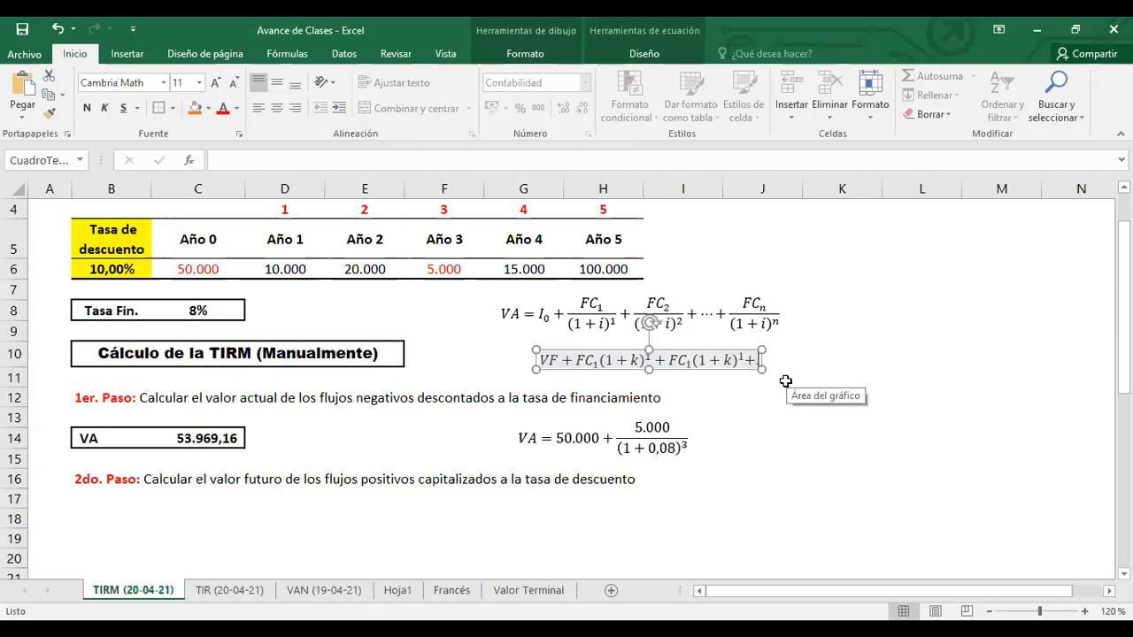
{"action": "type", "text": "+"}
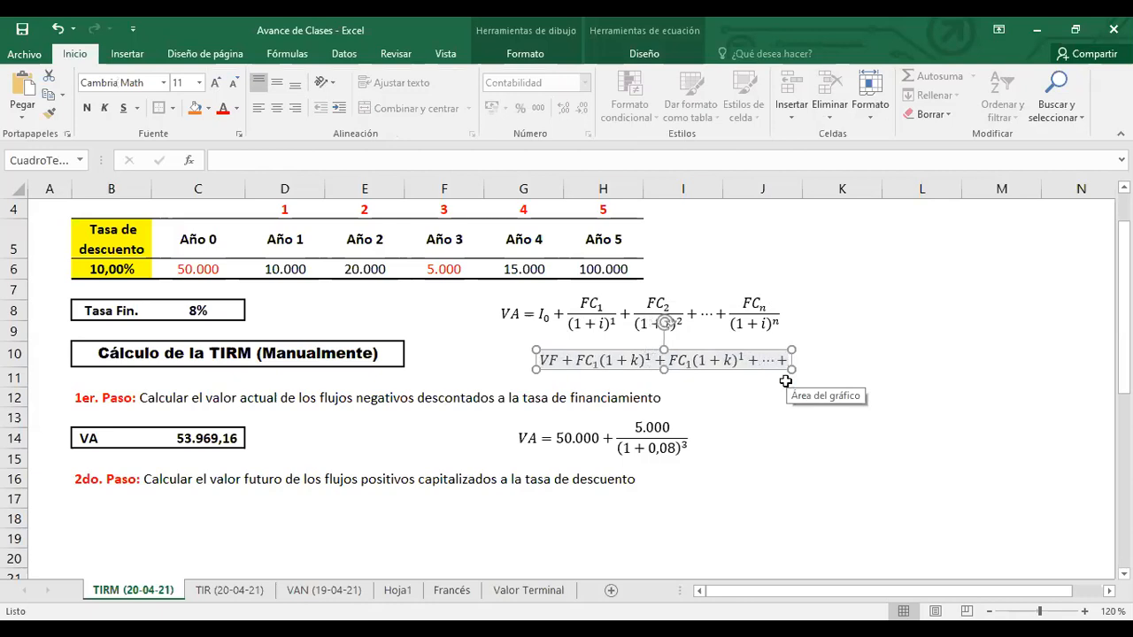
{"action": "type", "text": "FC₁(1 + k)¹"}
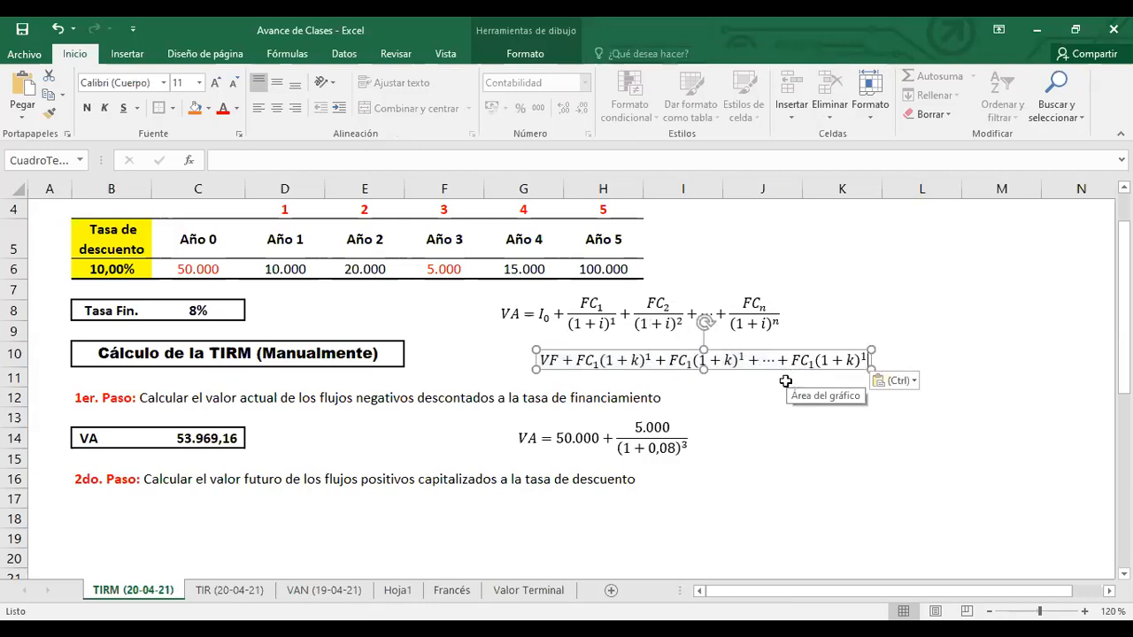
Change both the FC subscript and the exponent in the second term of the VF equation to 2.
{"action": "double_click", "coordinate": [690, 366]}
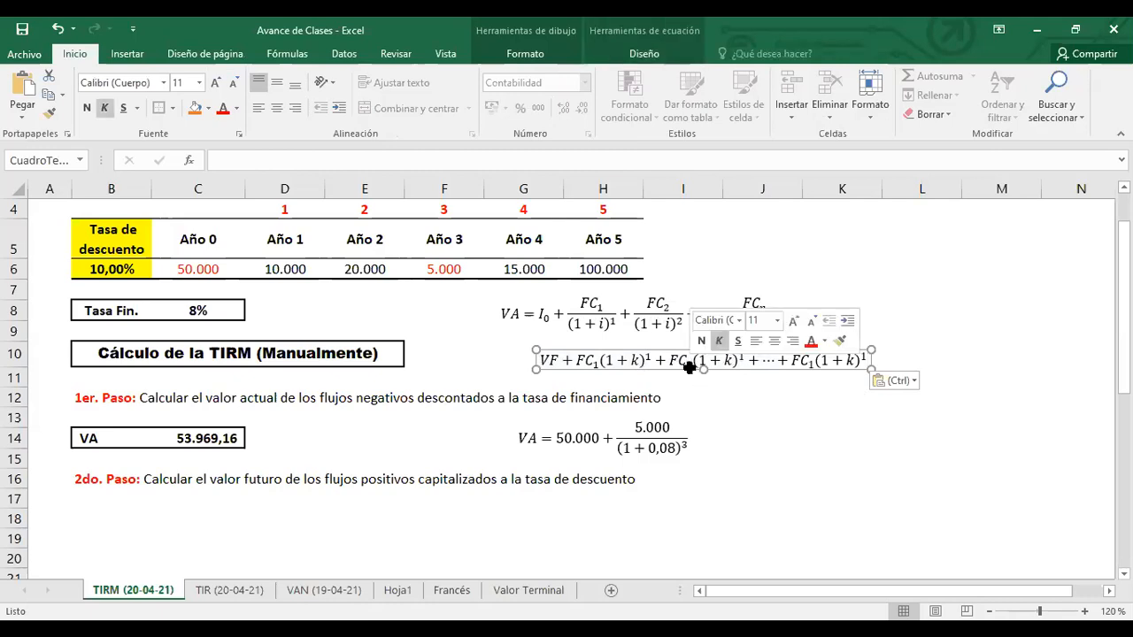
{"action": "type", "text": "n"}
{"action": "key", "text": "BackSpace"}
{"action": "type", "text": "2"}
{"action": "left_click_drag", "start_coordinate": [745, 360], "coordinate": [749, 357]}
{"action": "left_click", "coordinate": [743, 357]}
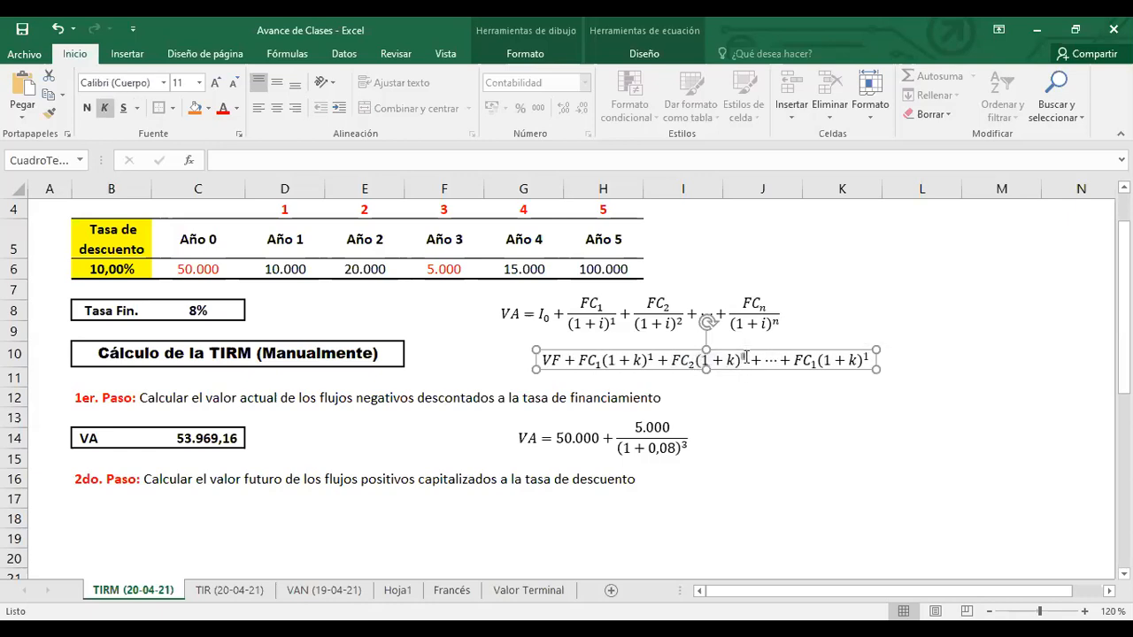
{"action": "type", "text": "2"}
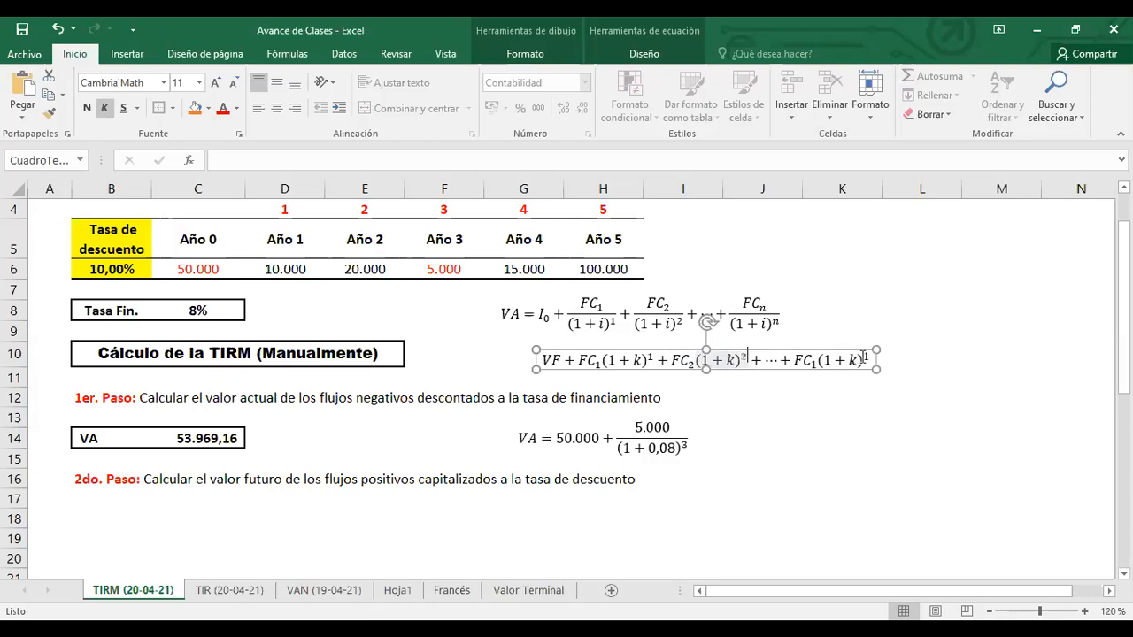
Change both the FC subscript and the exponent in the last term of the VF equation to n.
{"action": "double_click", "coordinate": [813, 361]}
{"action": "left_click", "coordinate": [813, 364]}
{"action": "left_click_drag", "start_coordinate": [812, 364], "coordinate": [817, 364]}
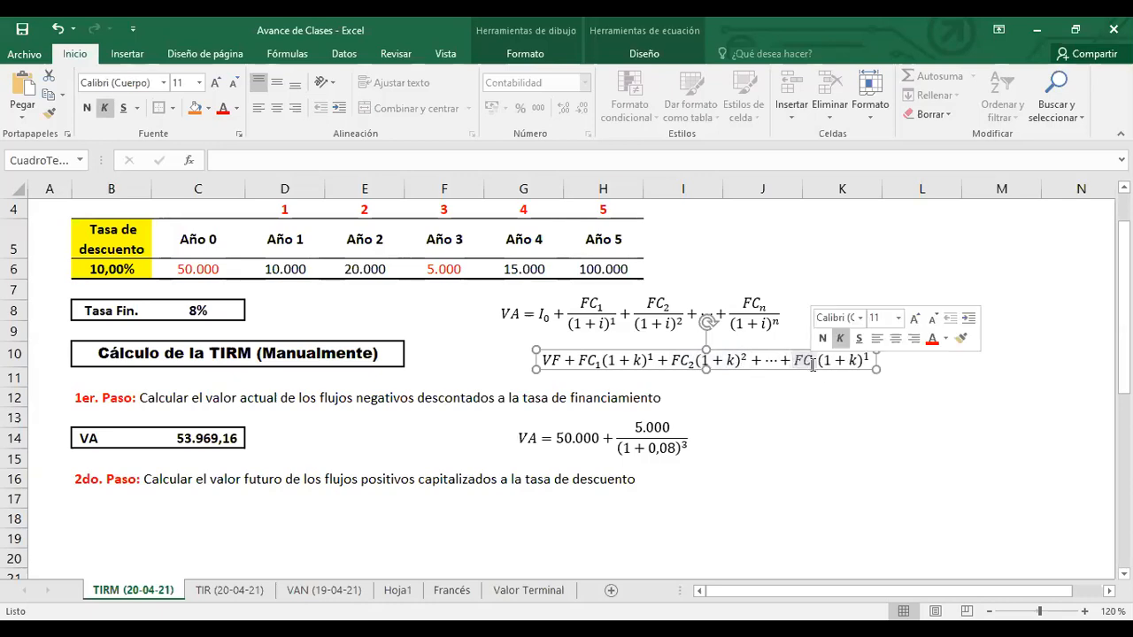
{"action": "left_click", "coordinate": [813, 365]}
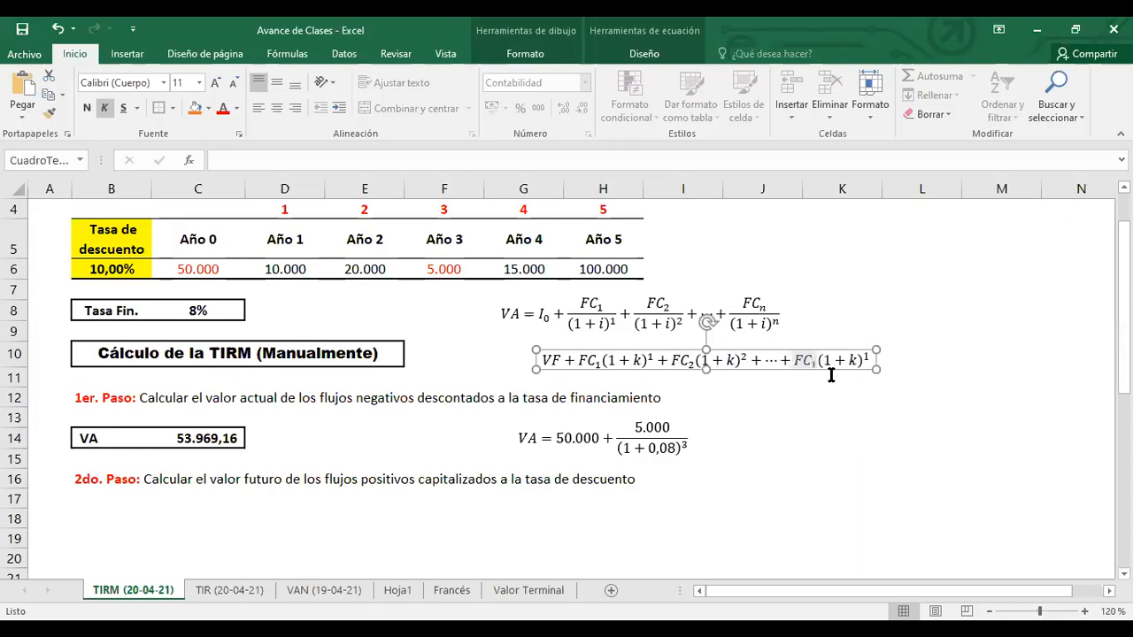
{"action": "key", "text": "Delete"}
{"action": "type", "text": "n"}
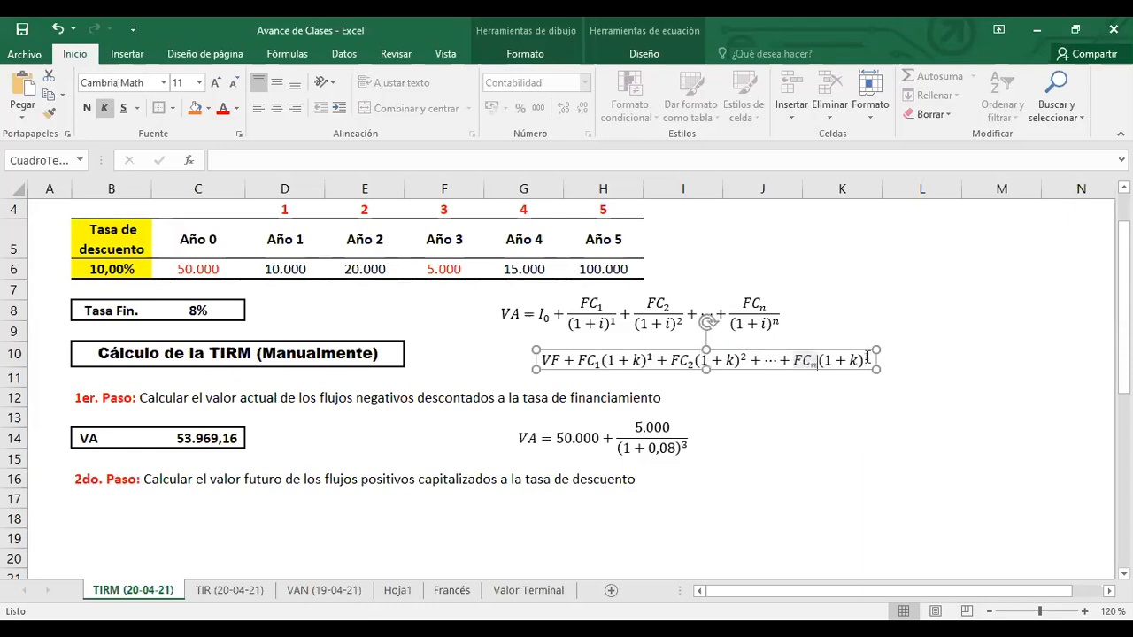
{"action": "left_click", "coordinate": [867, 355]}
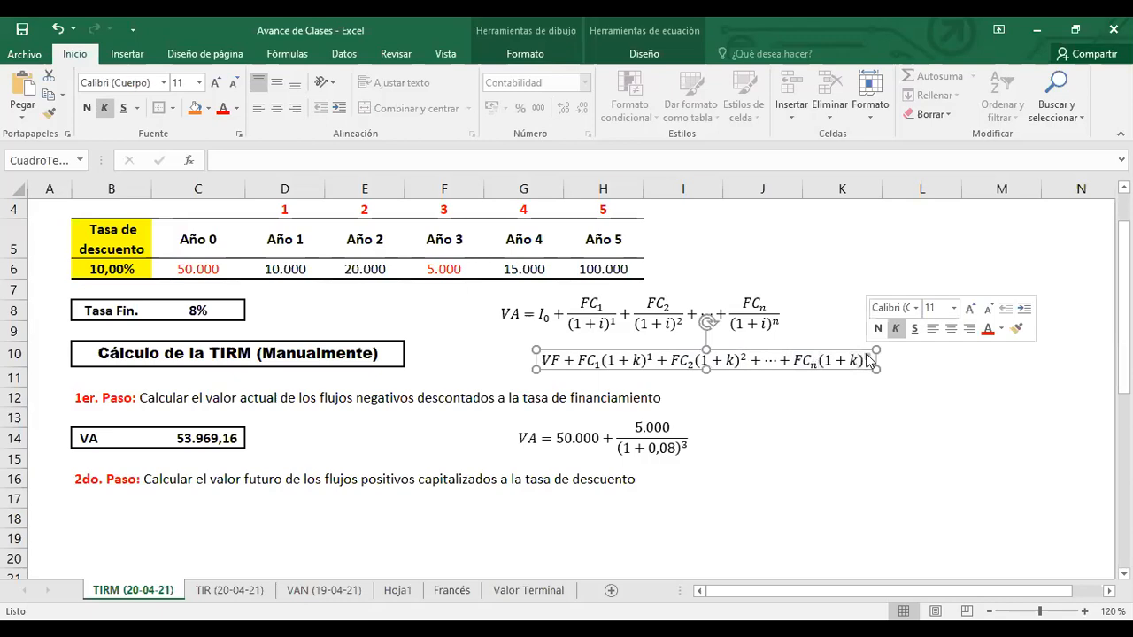
{"action": "type", "text": "n"}
{"action": "left_click", "coordinate": [876, 475]}
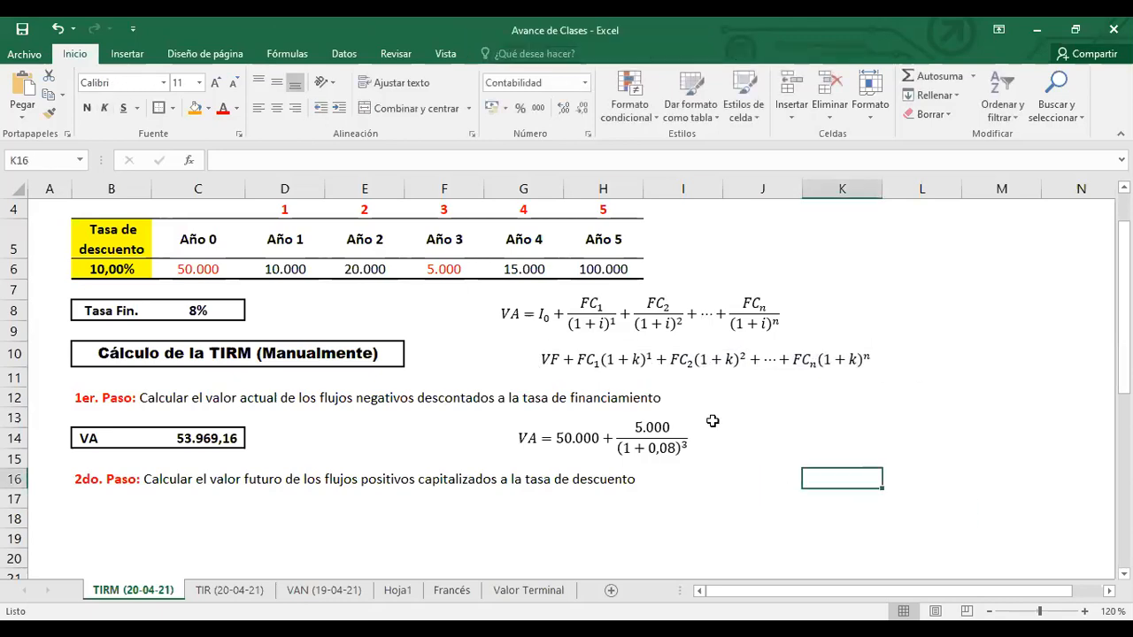
Move the VF equation to row 18 below the second step heading and the general VA equation beside the worked VA equation in row 14.
{"action": "left_click", "coordinate": [676, 359]}
{"action": "left_click_drag", "start_coordinate": [677, 358], "coordinate": [676, 522]}
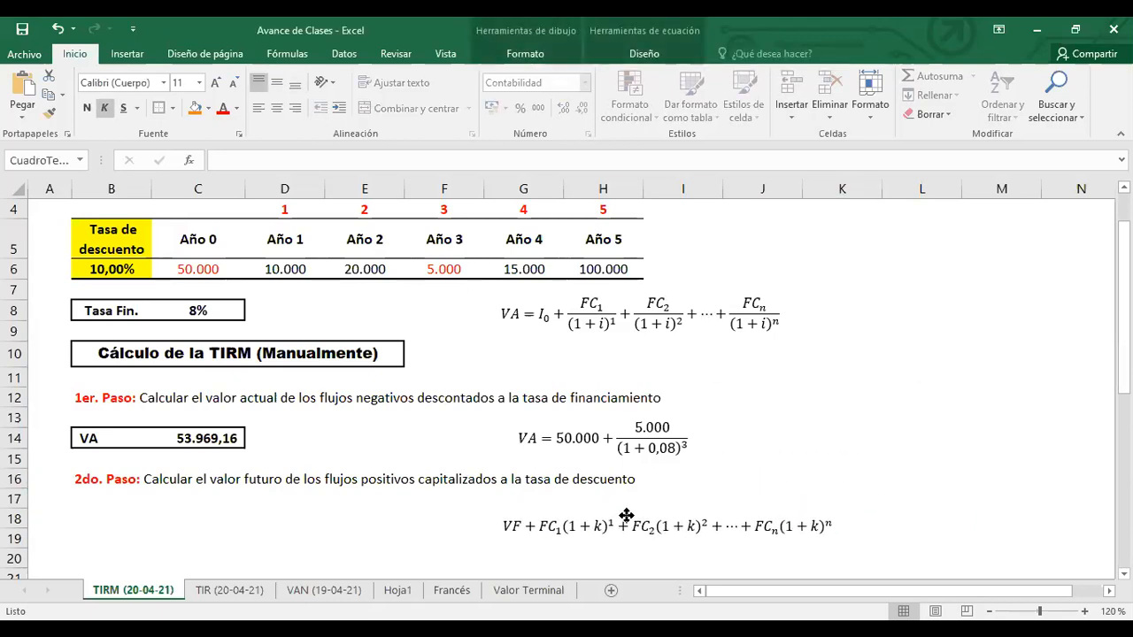
{"action": "left_click", "coordinate": [619, 305]}
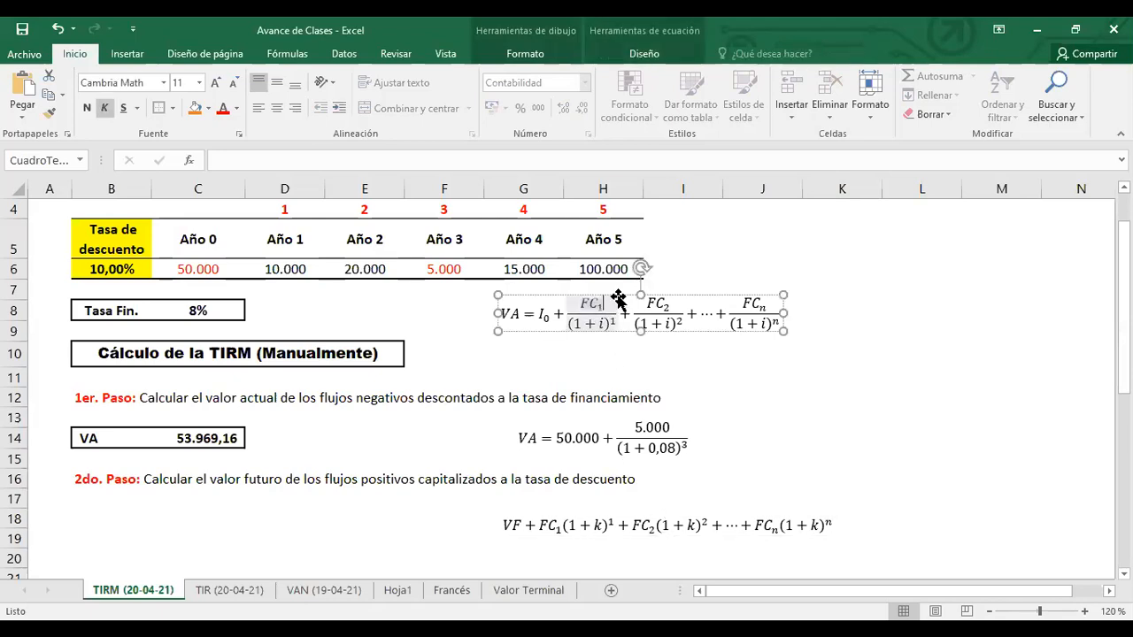
{"action": "left_click_drag", "start_coordinate": [612, 296], "coordinate": [851, 421]}
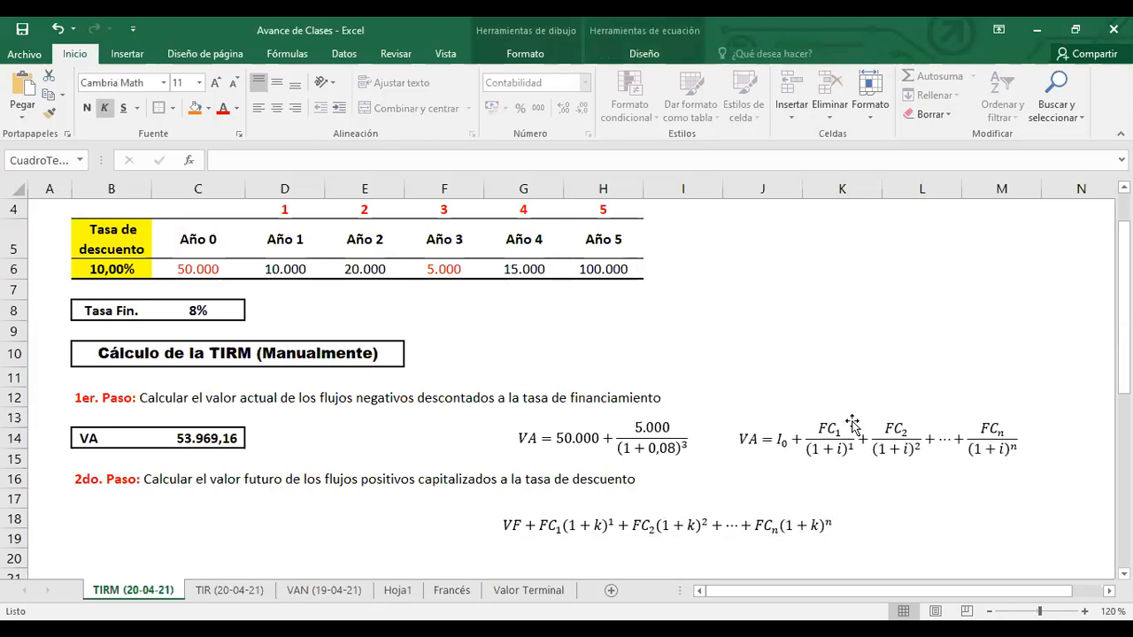
{"action": "left_click_drag", "start_coordinate": [852, 423], "coordinate": [849, 414]}
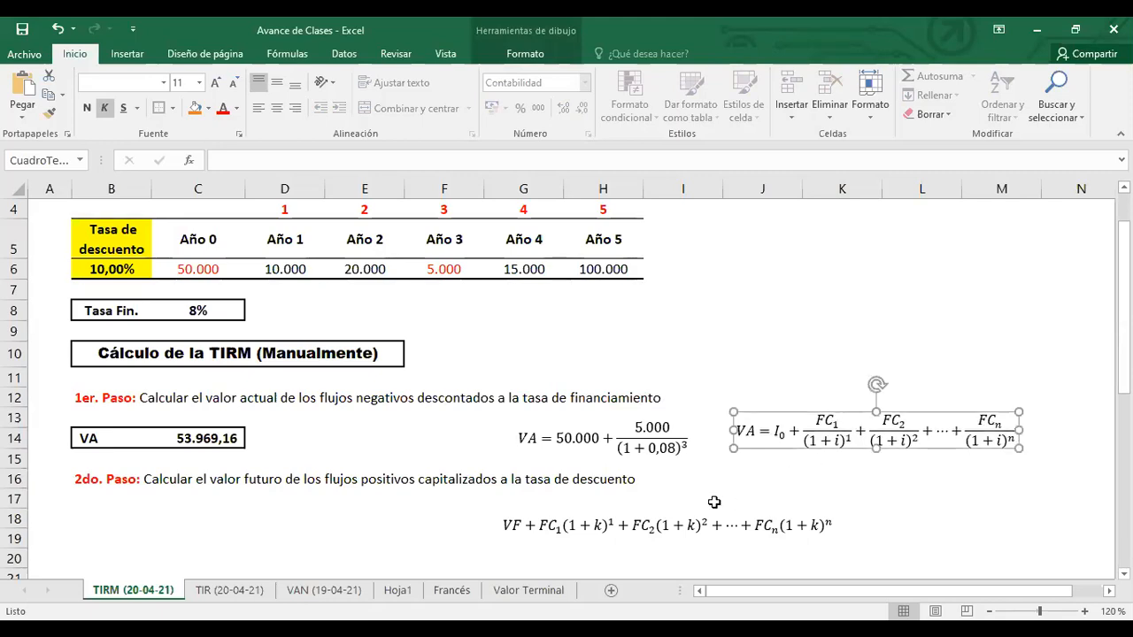
{"action": "left_click", "coordinate": [630, 520]}
{"action": "mouse_move", "coordinate": [630, 520]}
{"action": "left_mouse_down"}
{"action": "mouse_move", "coordinate": [661, 513]}
{"action": "mouse_move", "coordinate": [626, 505]}
{"action": "left_mouse_up"}
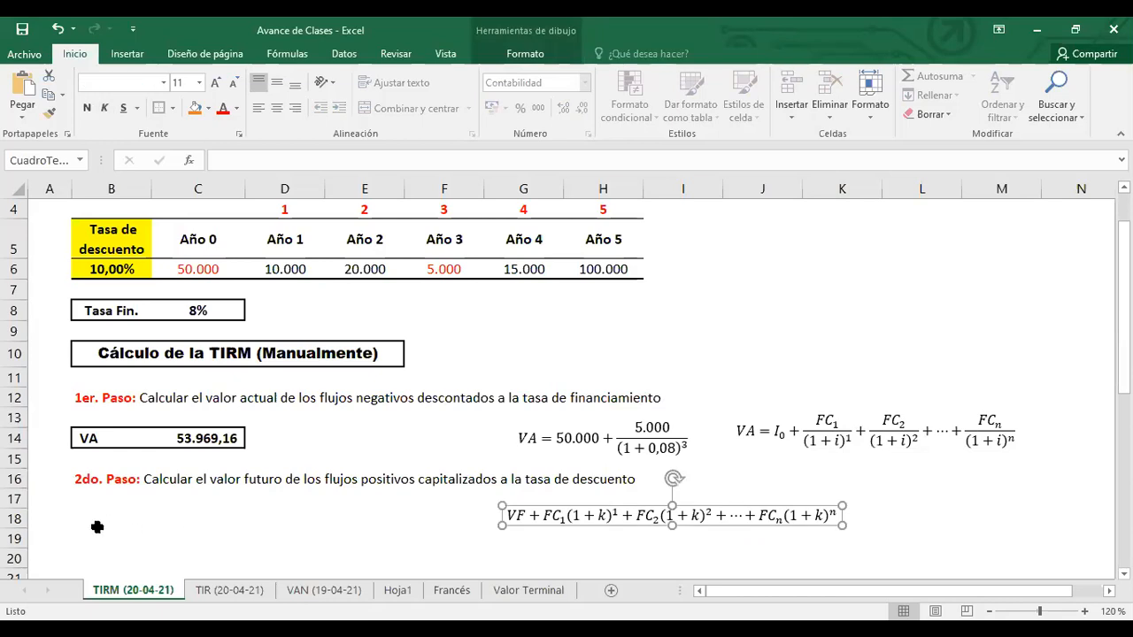
Enter the label "VF" in B18 and copy the formatting of B14:C14 onto B18:C18.
{"action": "left_click", "coordinate": [97, 522]}
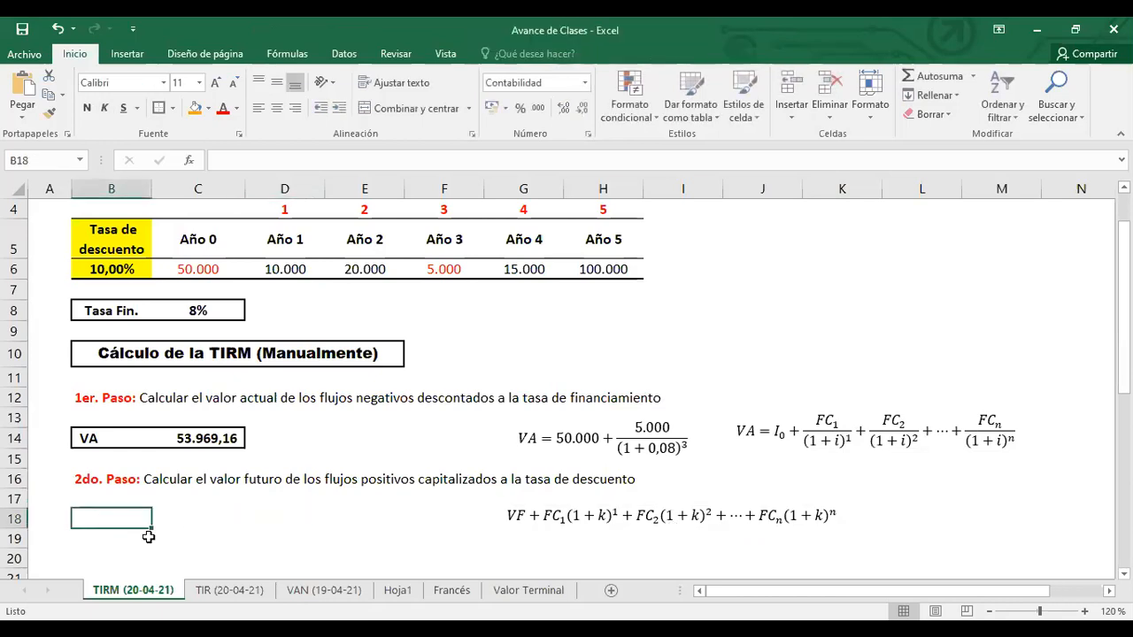
{"action": "type", "text": "VF"}
{"action": "key", "text": "Tab"}
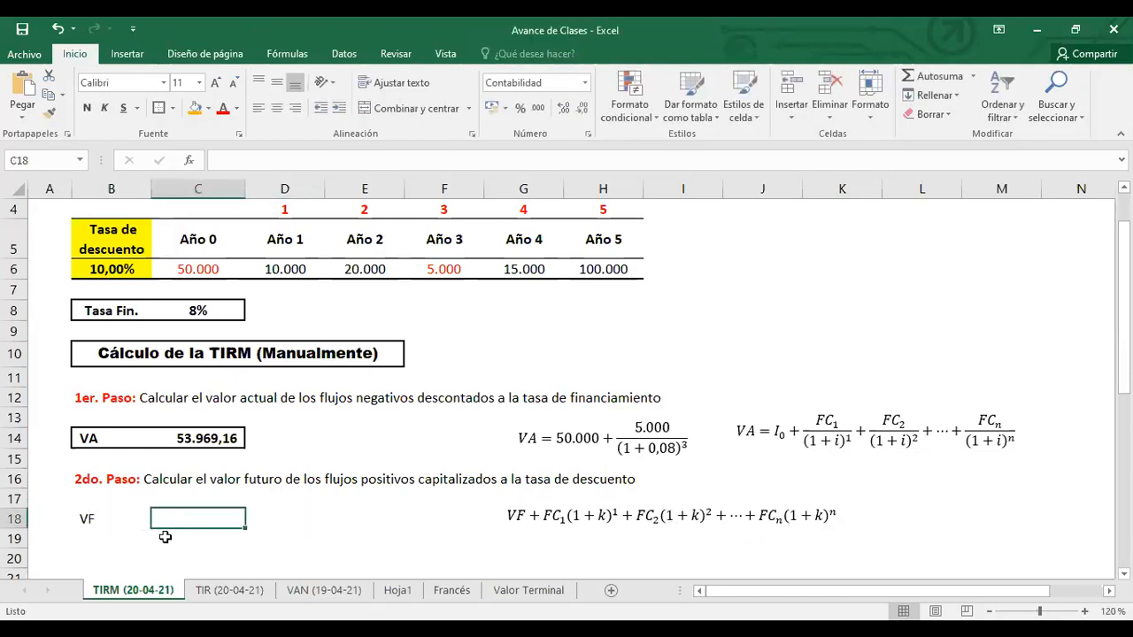
{"action": "left_click_drag", "start_coordinate": [122, 438], "coordinate": [187, 438]}
{"action": "left_click", "coordinate": [50, 113]}
{"action": "left_click_drag", "start_coordinate": [128, 520], "coordinate": [223, 521]}
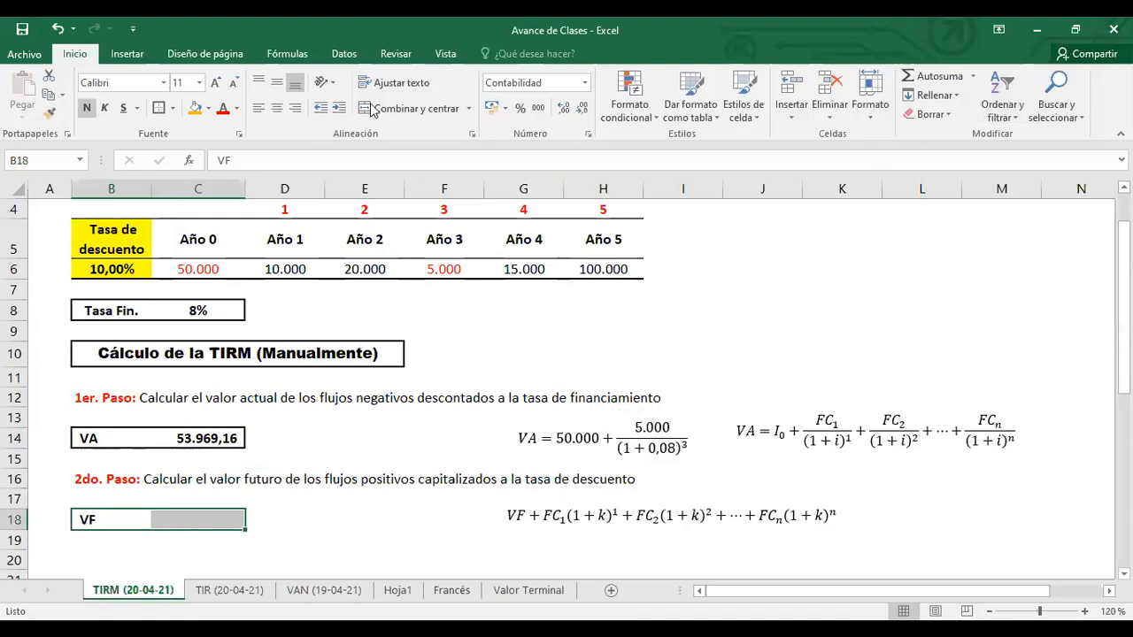
Duplicate the general VF equation and place the copy directly below the original in row 20.
{"action": "left_click", "coordinate": [562, 507]}
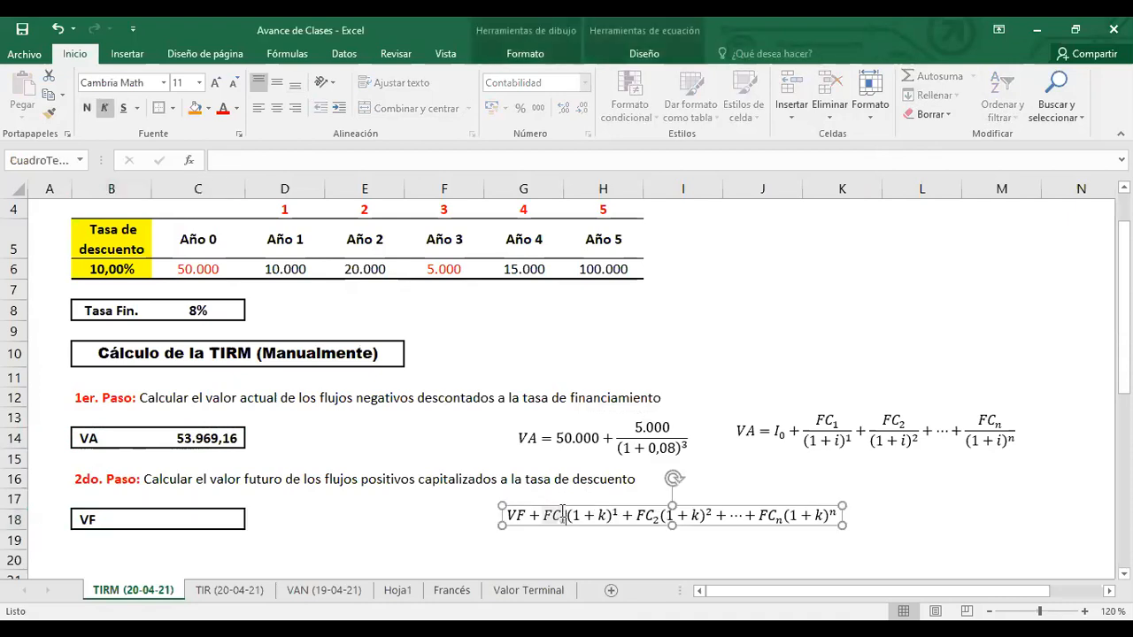
{"action": "left_click", "coordinate": [559, 505]}
{"action": "key", "text": "ctrl+c"}
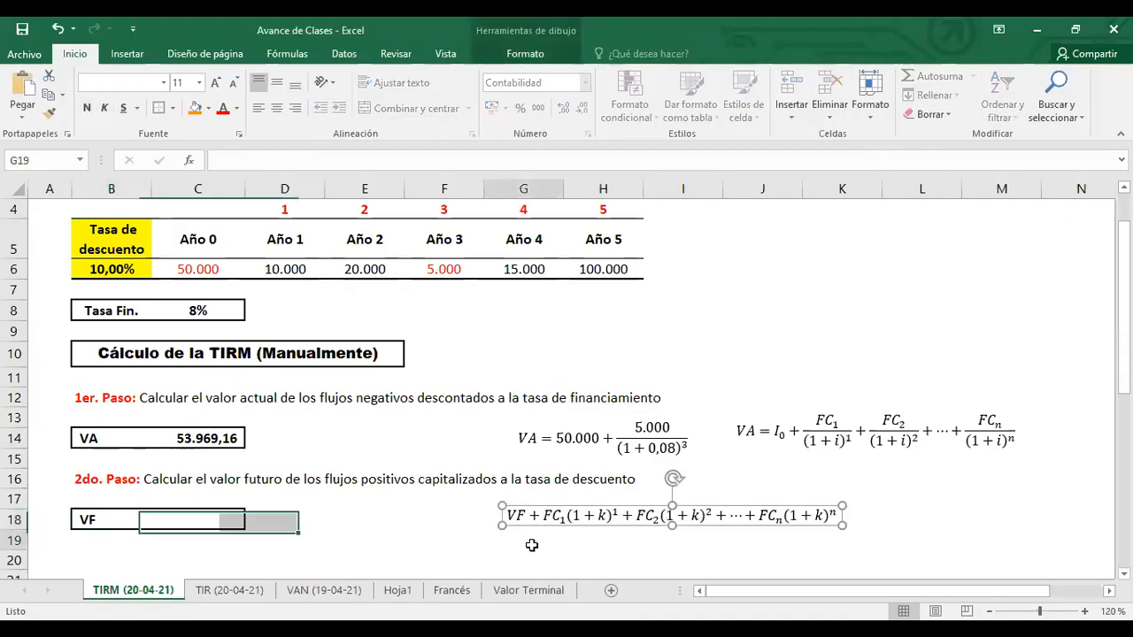
{"action": "left_click", "coordinate": [526, 531]}
{"action": "key", "text": "ctrl+v"}
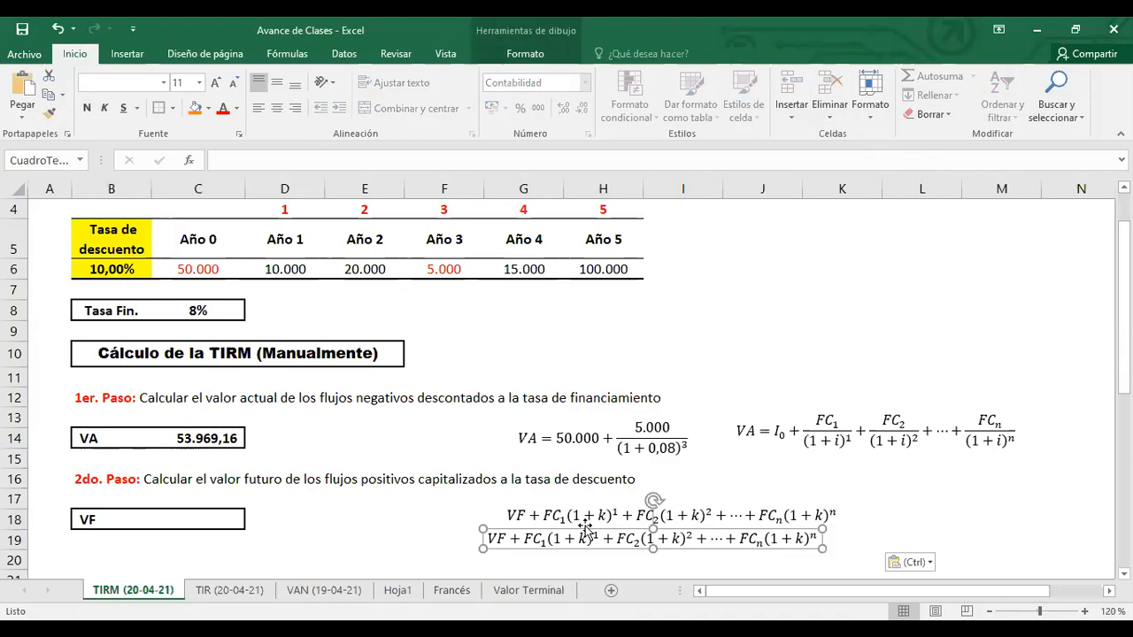
{"action": "left_click_drag", "start_coordinate": [585, 528], "coordinate": [600, 544]}
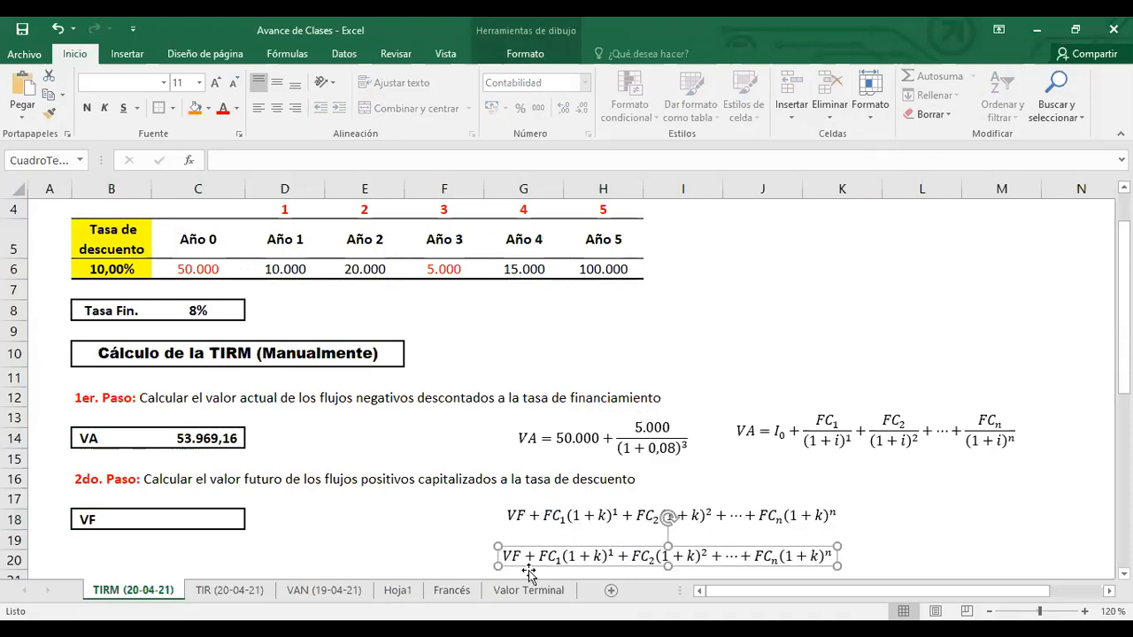
In the first term of the copied VF equation, replace FC1 with 10.000 and k with 0,10.
{"action": "double_click", "coordinate": [556, 555]}
{"action": "type", "text": "10.000"}
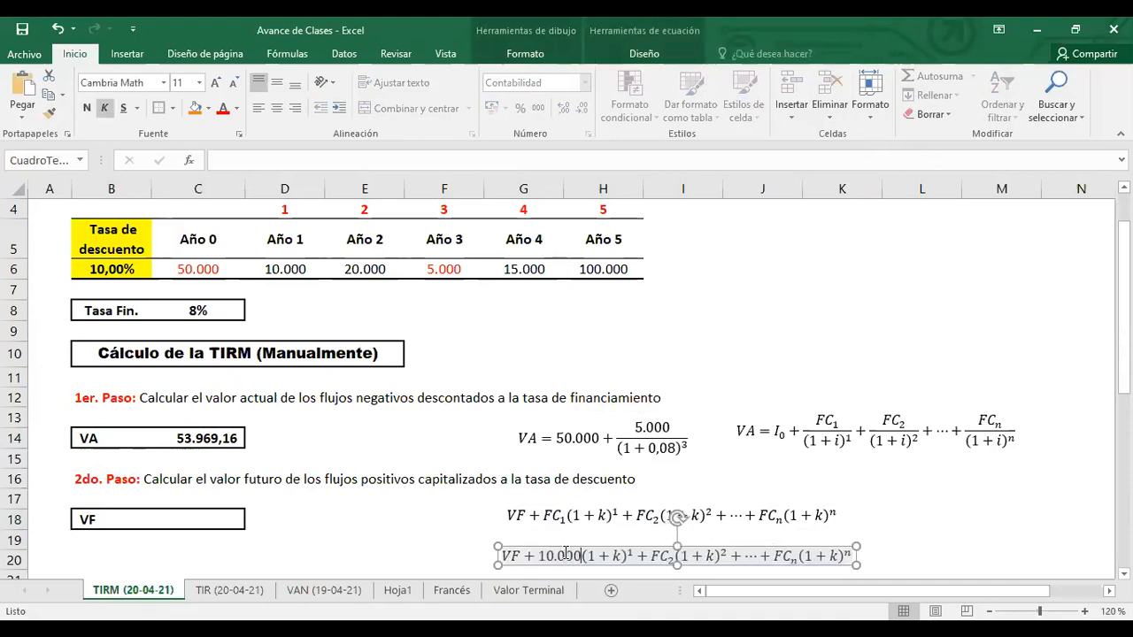
{"action": "double_click", "coordinate": [618, 556]}
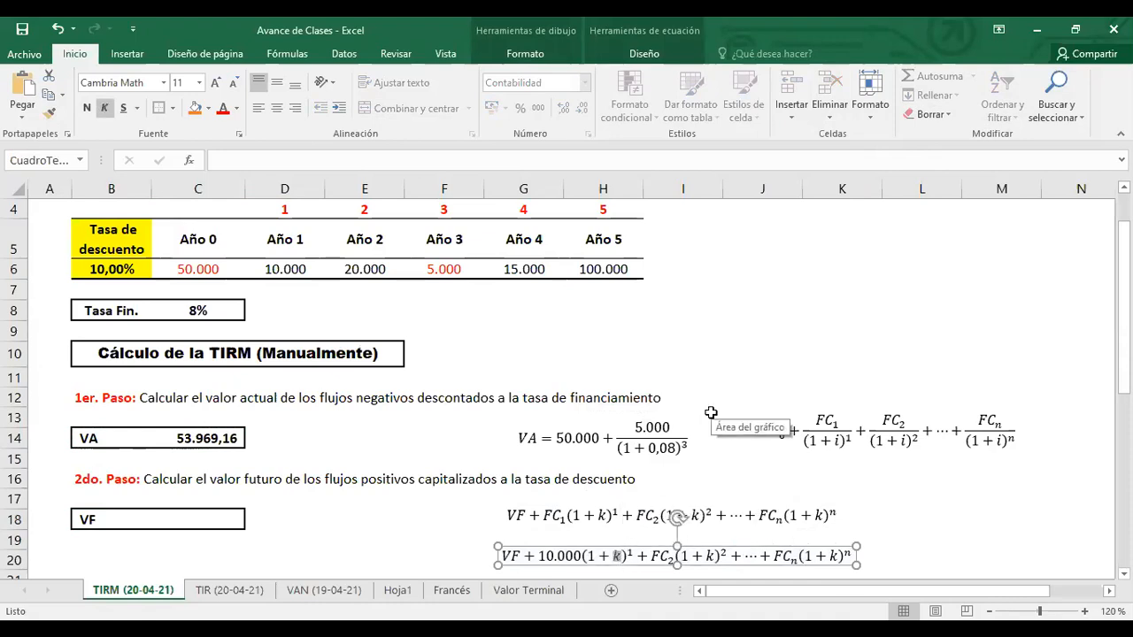
{"action": "type", "text": "0,10"}
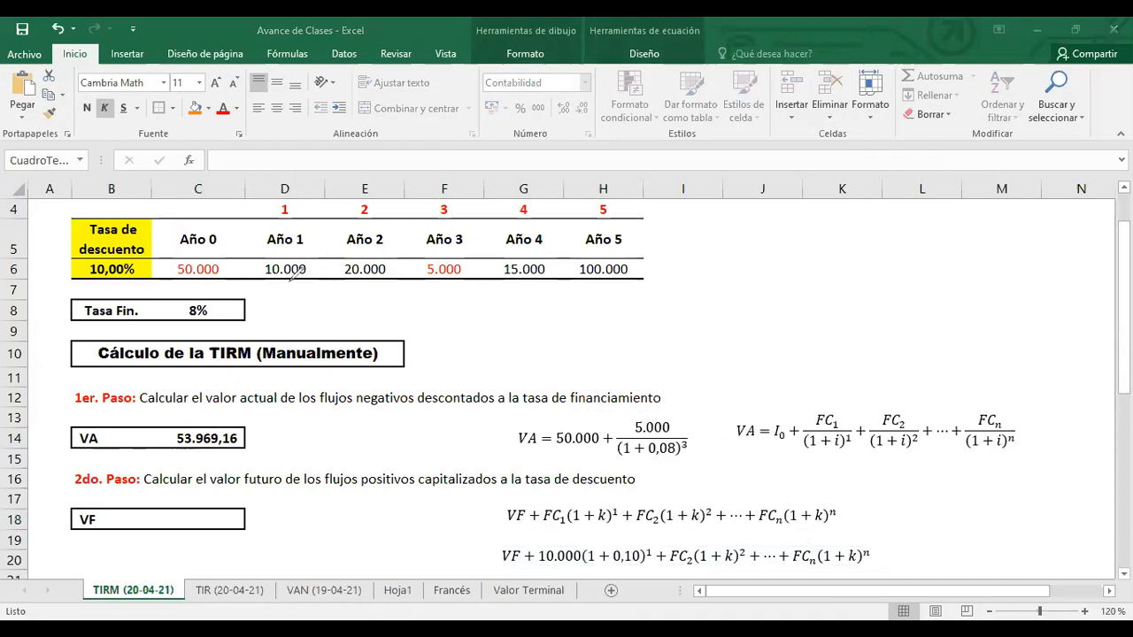
Draw an annotation line from the Año 1 flow to Año 5 with an arrow, and set the first term's exponent to 4.
{"action": "mouse_move", "coordinate": [283, 277]}
{"action": "left_mouse_down"}
{"action": "mouse_move", "coordinate": [309, 305]}
{"action": "mouse_move", "coordinate": [599, 300]}
{"action": "left_mouse_up"}
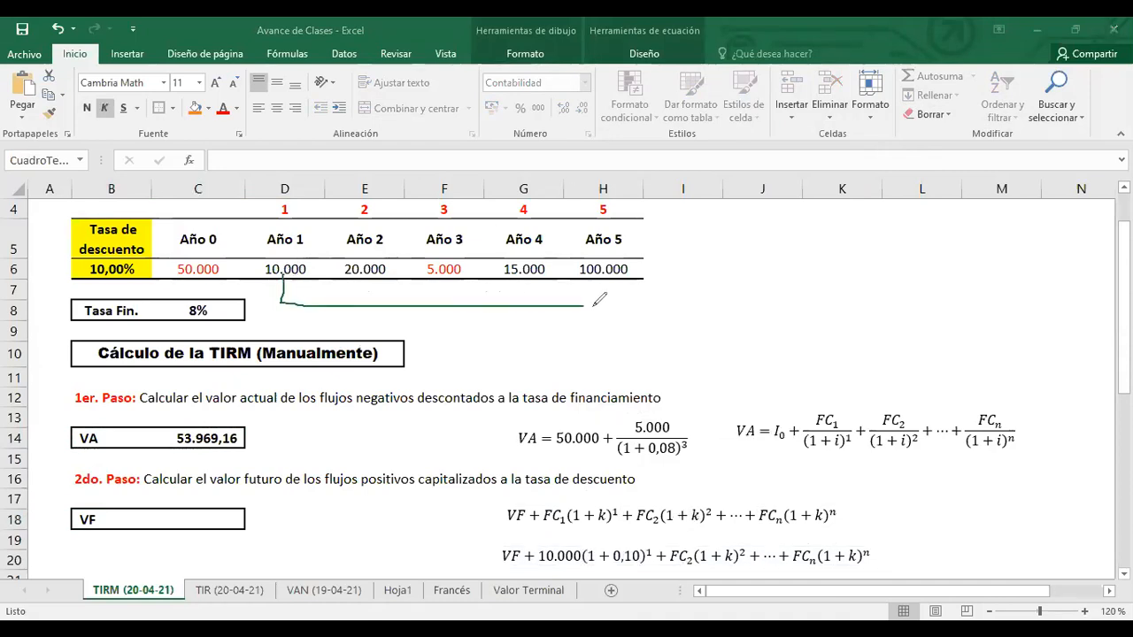
{"action": "left_click_drag", "start_coordinate": [604, 219], "coordinate": [609, 296]}
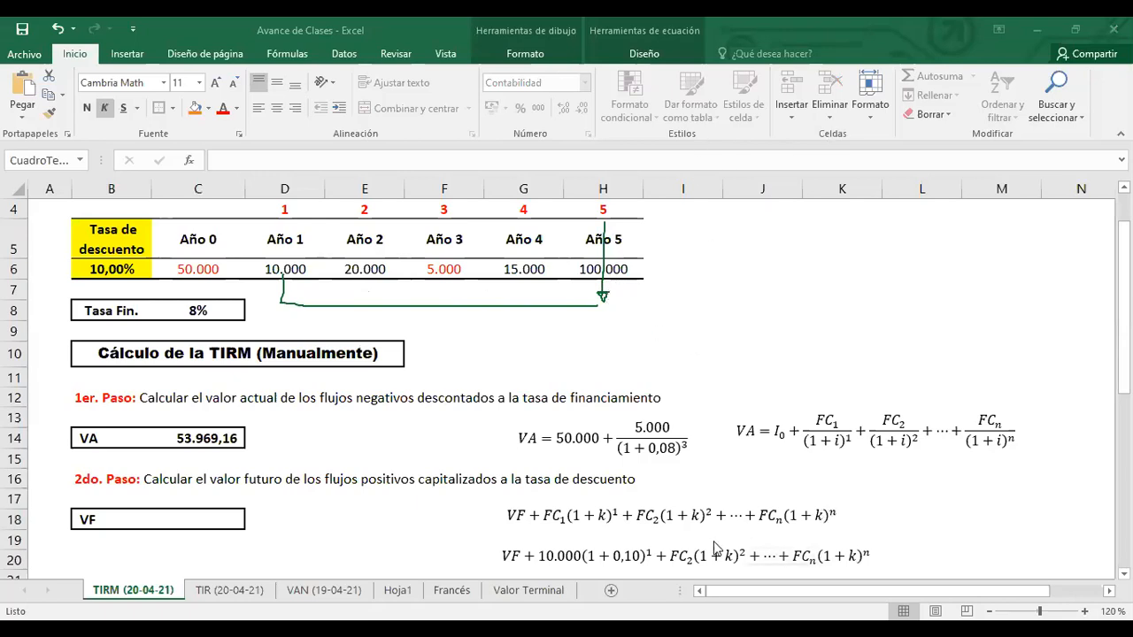
{"action": "left_click", "coordinate": [646, 550]}
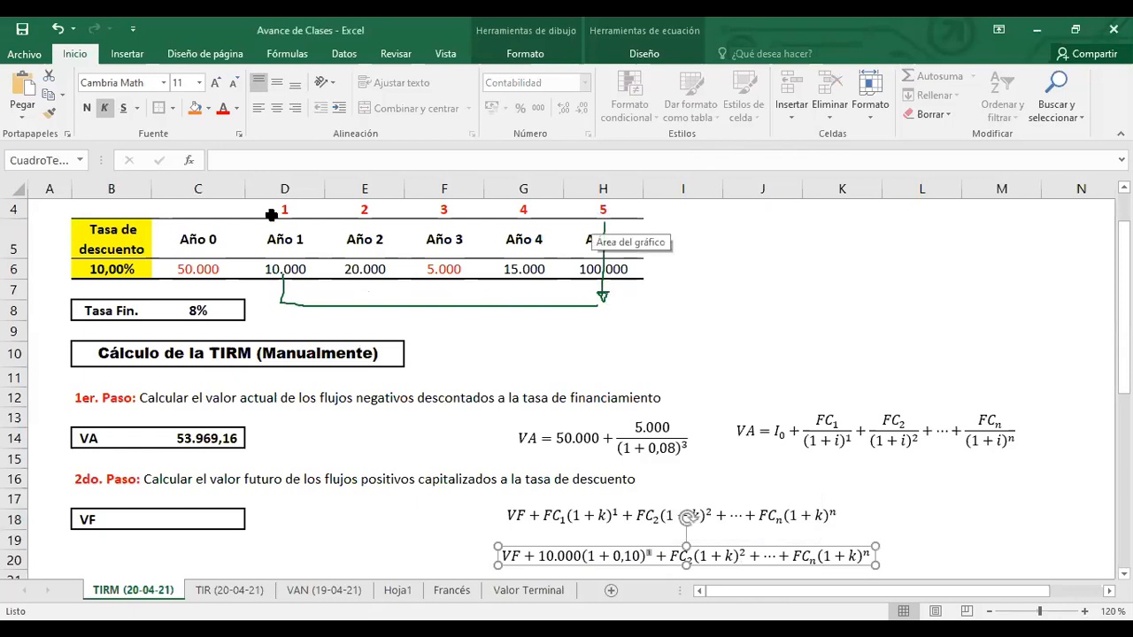
{"action": "type", "text": "4"}
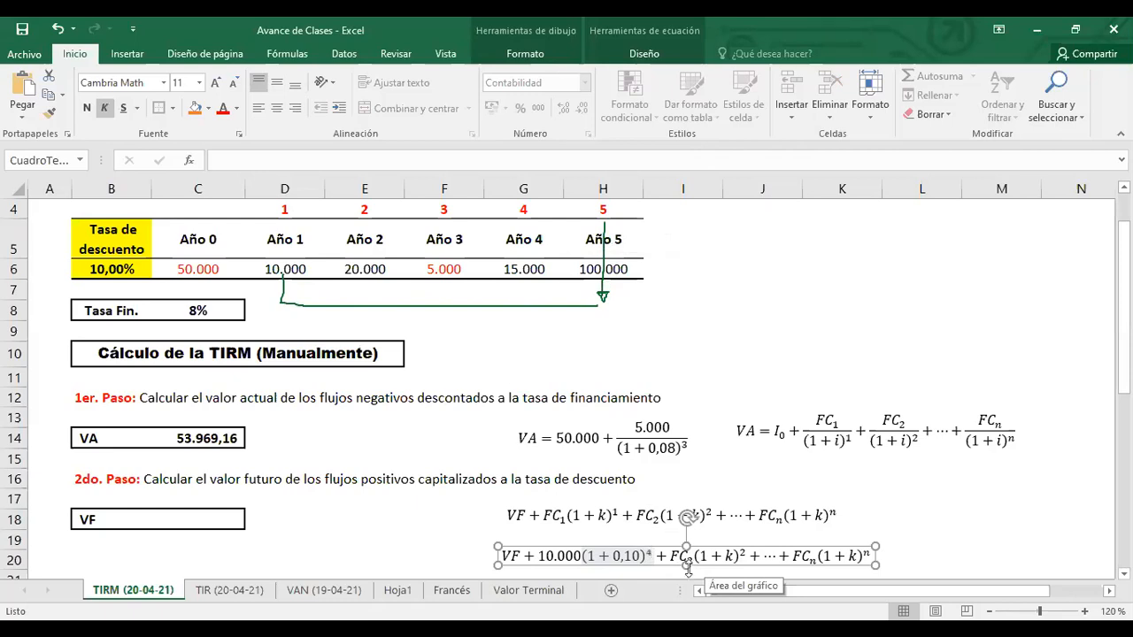
Change the second term of the copied VF equation to 20.000(1+0,10) with exponent 3.
{"action": "left_click_drag", "start_coordinate": [671, 555], "coordinate": [690, 555]}
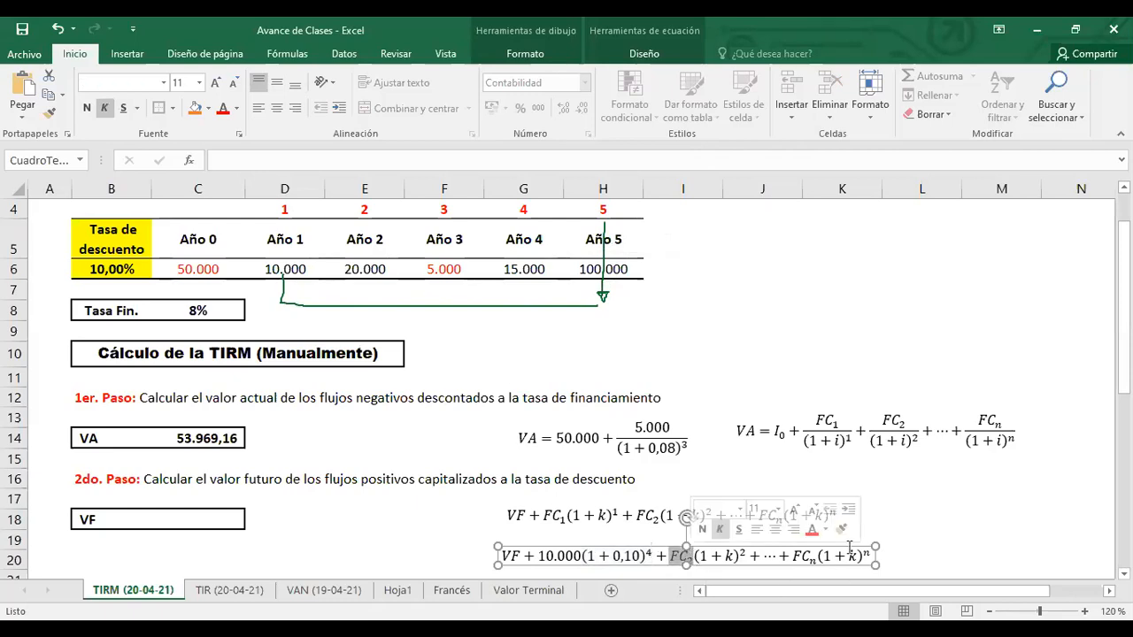
{"action": "type", "text": "20.000"}
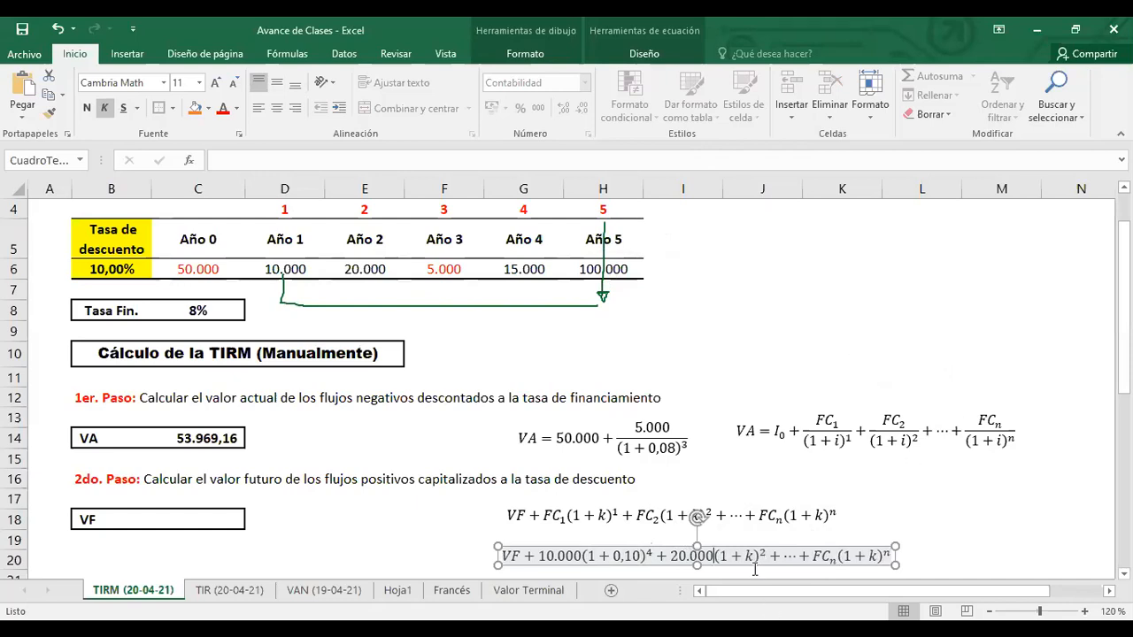
{"action": "left_click_drag", "start_coordinate": [745, 556], "coordinate": [754, 557]}
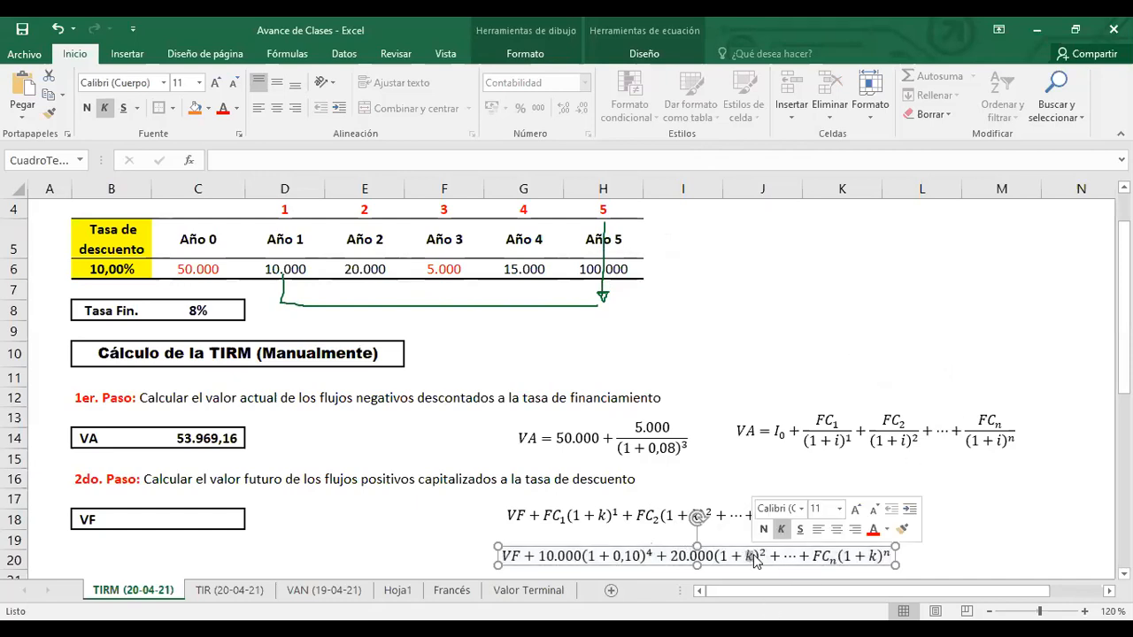
{"action": "type", "text": "0,10"}
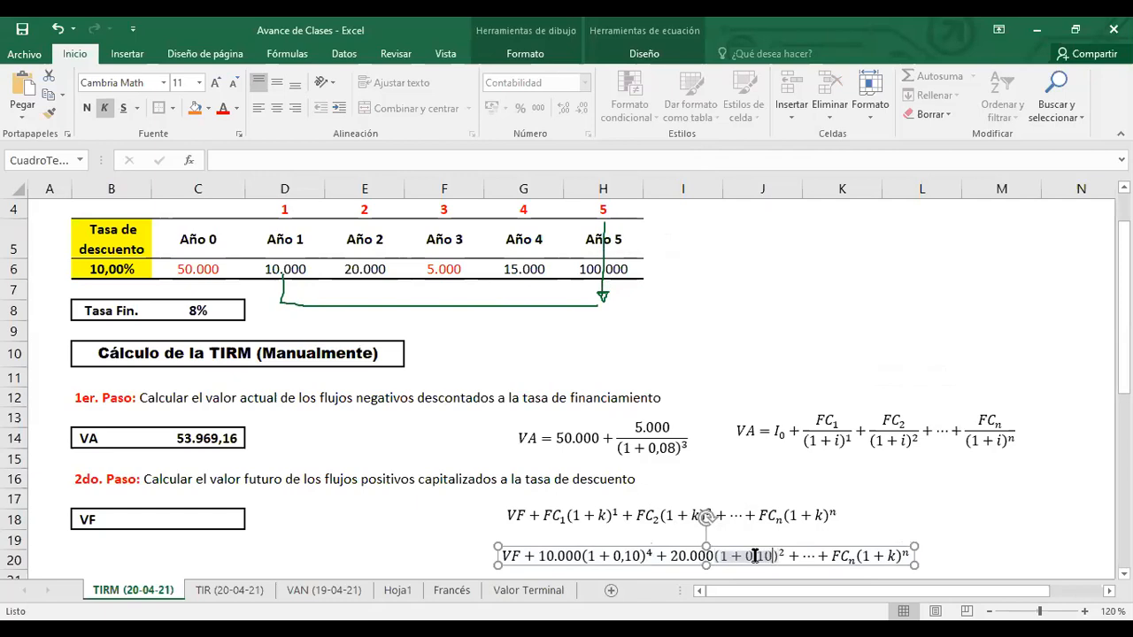
{"action": "left_click", "coordinate": [784, 553]}
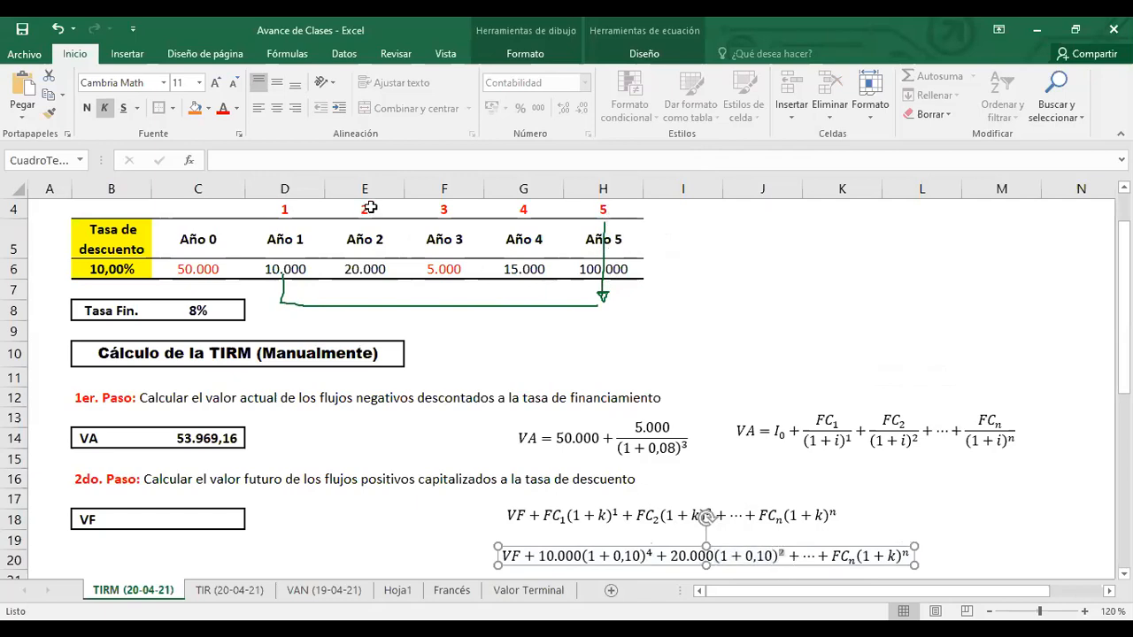
{"action": "key", "text": "BackSpace"}
{"action": "type", "text": "3"}
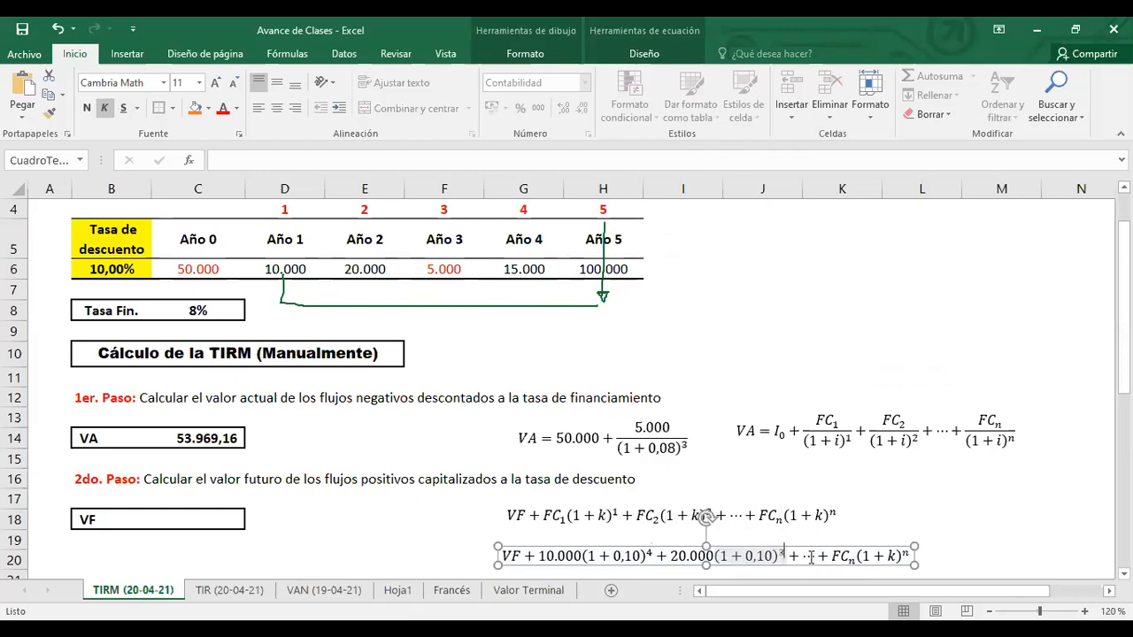
Remove the ellipsis from the copied VF equation and replace FCn with 15.000 and k with 0,10 in the last term.
{"action": "left_click_drag", "start_coordinate": [801, 556], "coordinate": [826, 556]}
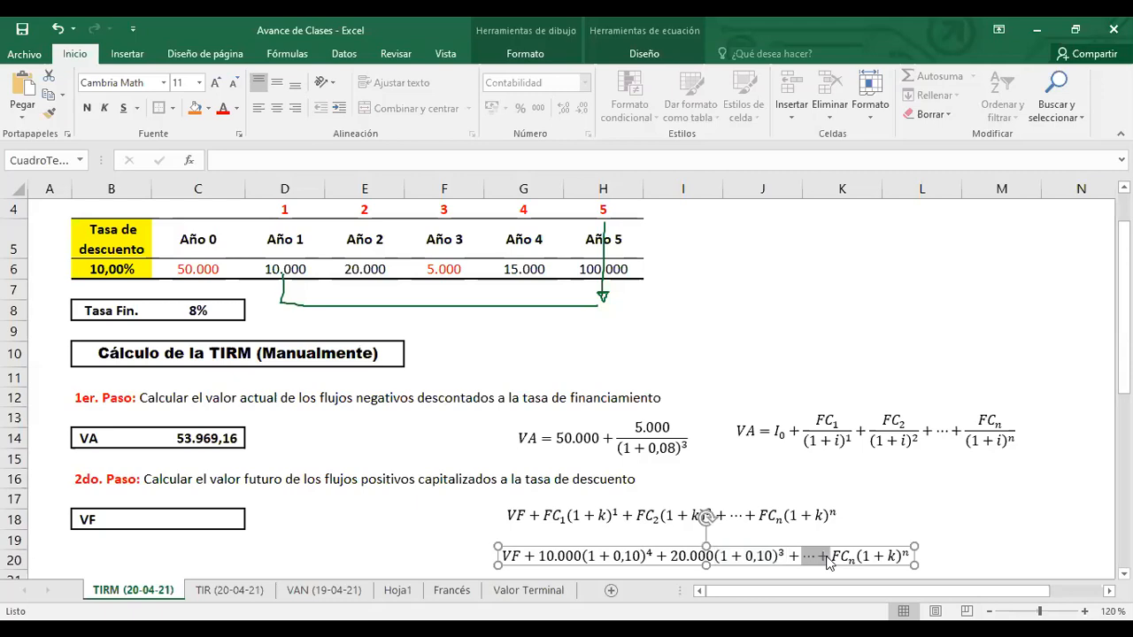
{"action": "key", "text": "BackSpace"}
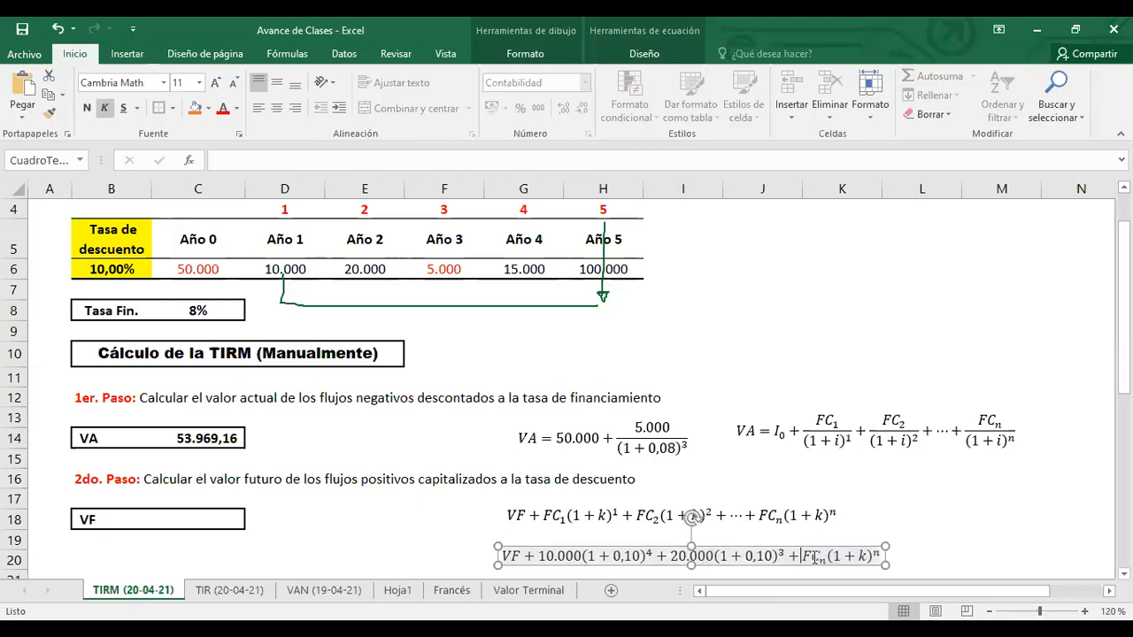
{"action": "left_click_drag", "start_coordinate": [804, 556], "coordinate": [826, 556]}
{"action": "type", "text": "15"}
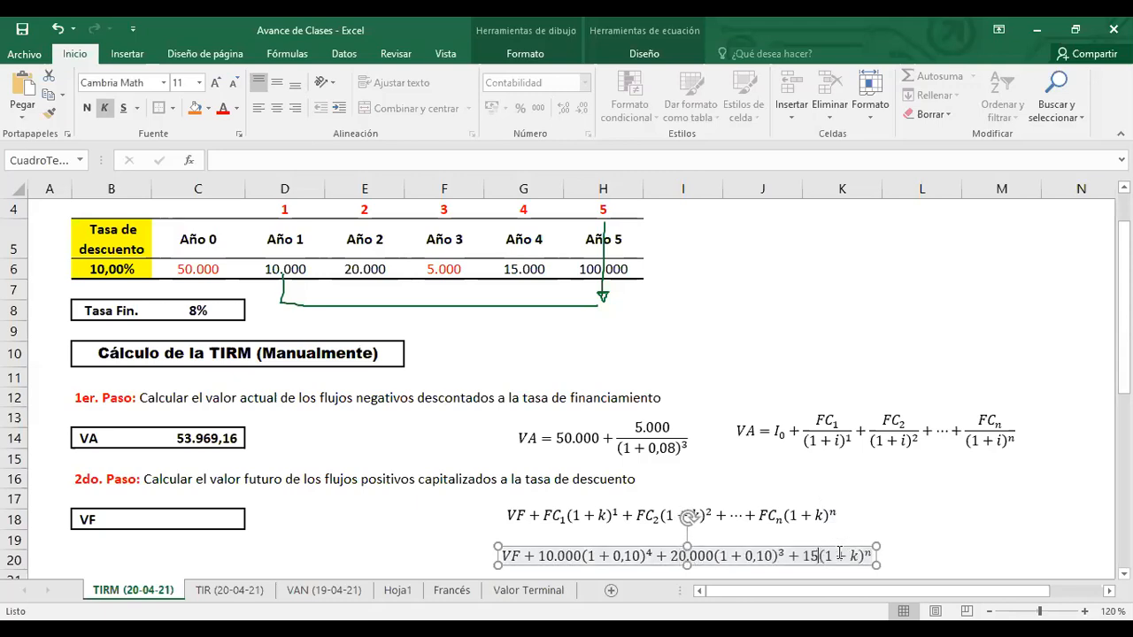
{"action": "type", "text": ".000"}
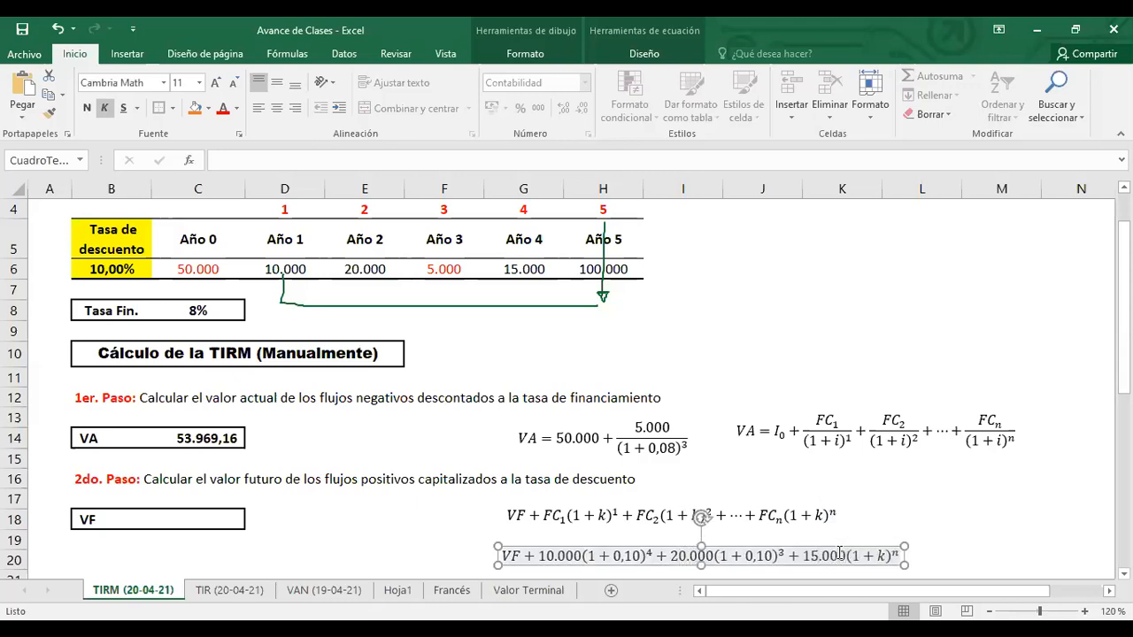
{"action": "left_click_drag", "start_coordinate": [888, 556], "coordinate": [876, 555]}
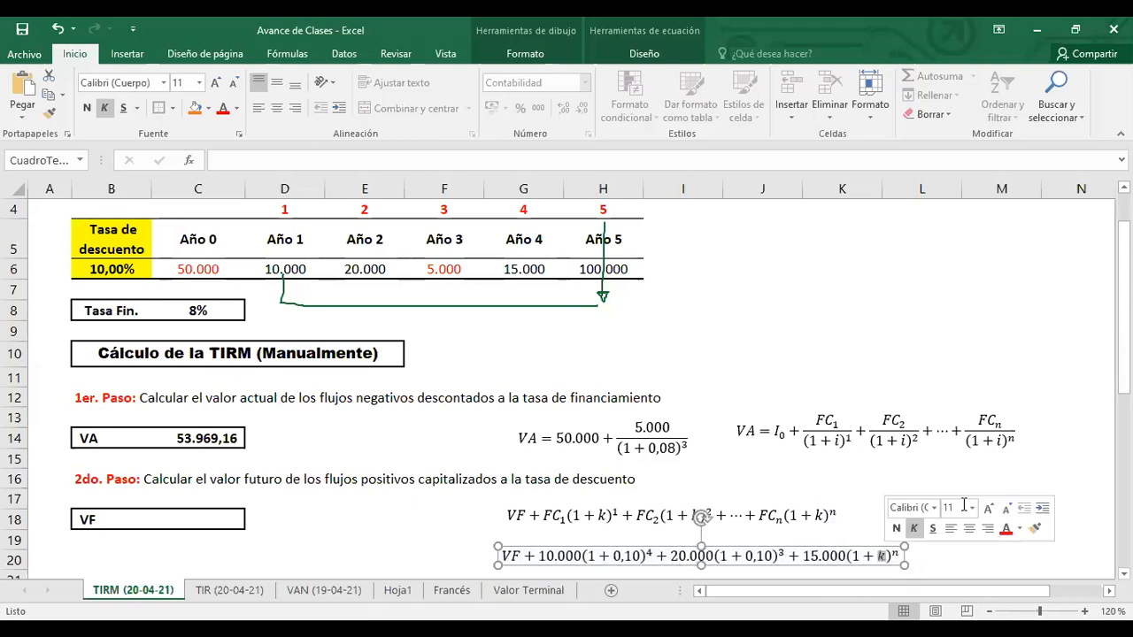
{"action": "type", "text": "0,10"}
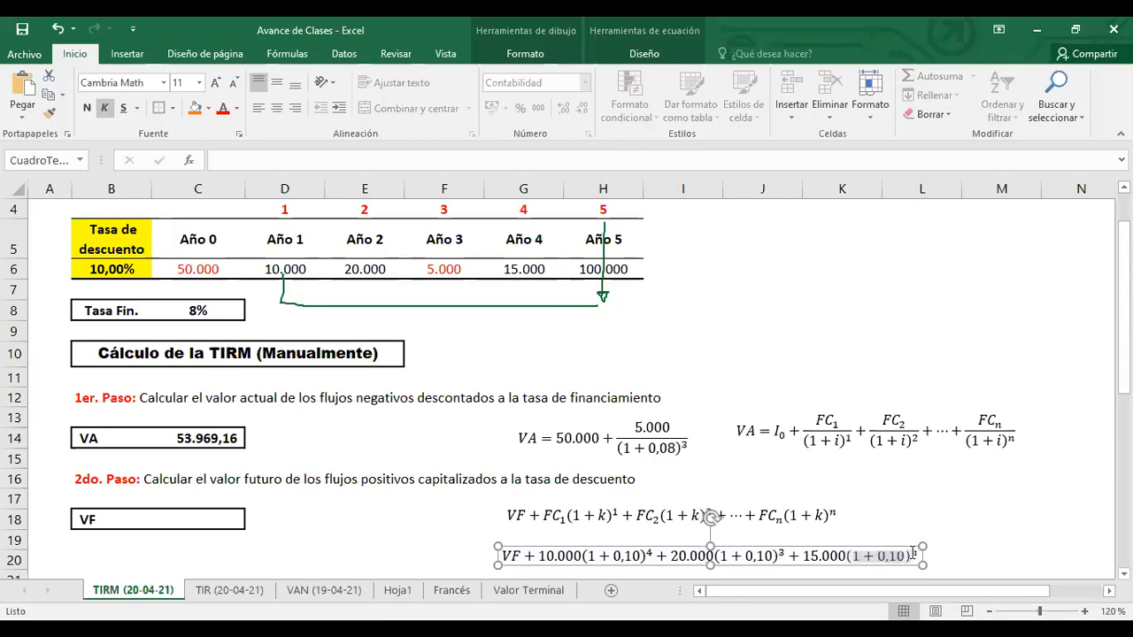
Set the exponent of the 15.000 term to 1 and add a final term + 30.000 to the equation.
{"action": "left_click_drag", "start_coordinate": [910, 553], "coordinate": [916, 553]}
{"action": "key", "text": "Right"}
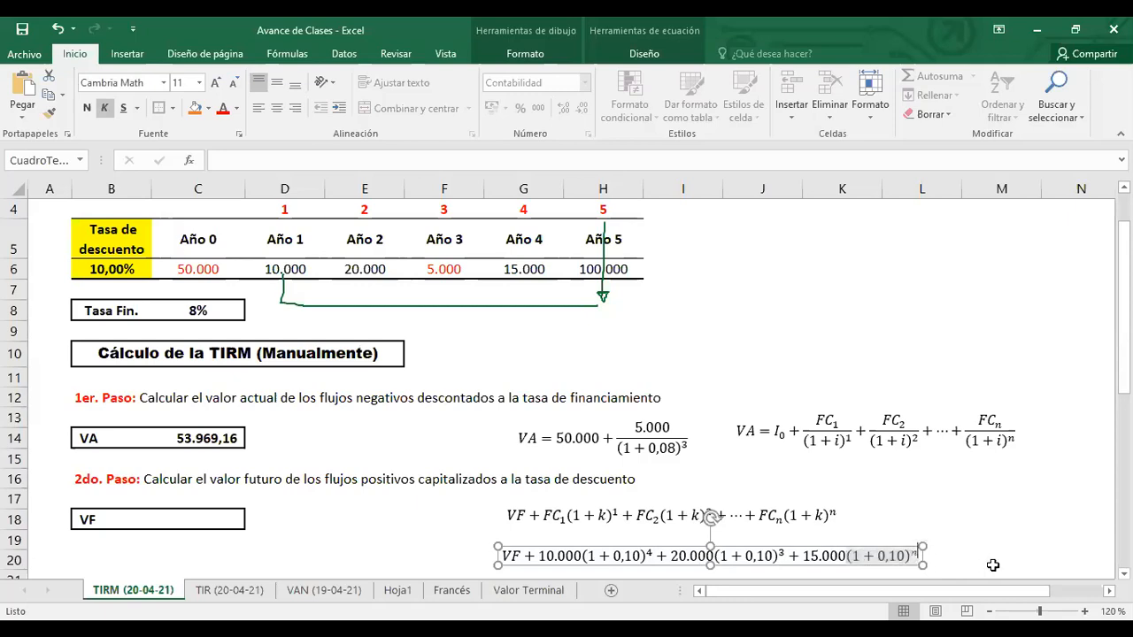
{"action": "key", "text": "BackSpace"}
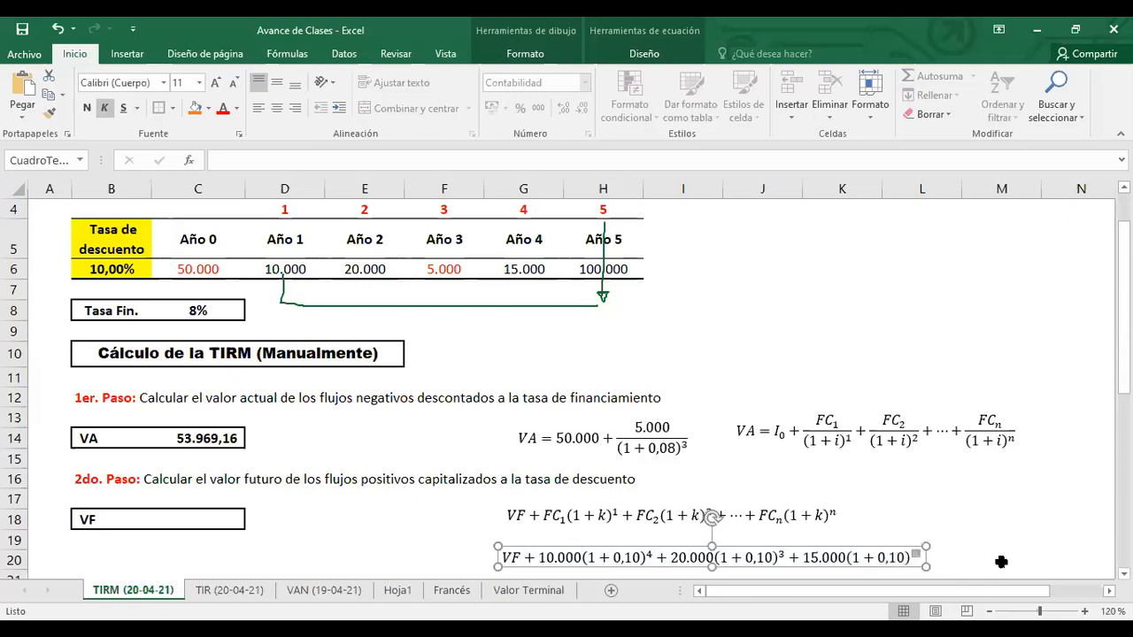
{"action": "type", "text": "5"}
{"action": "key", "text": "Right"}
{"action": "type", "text": "+"}
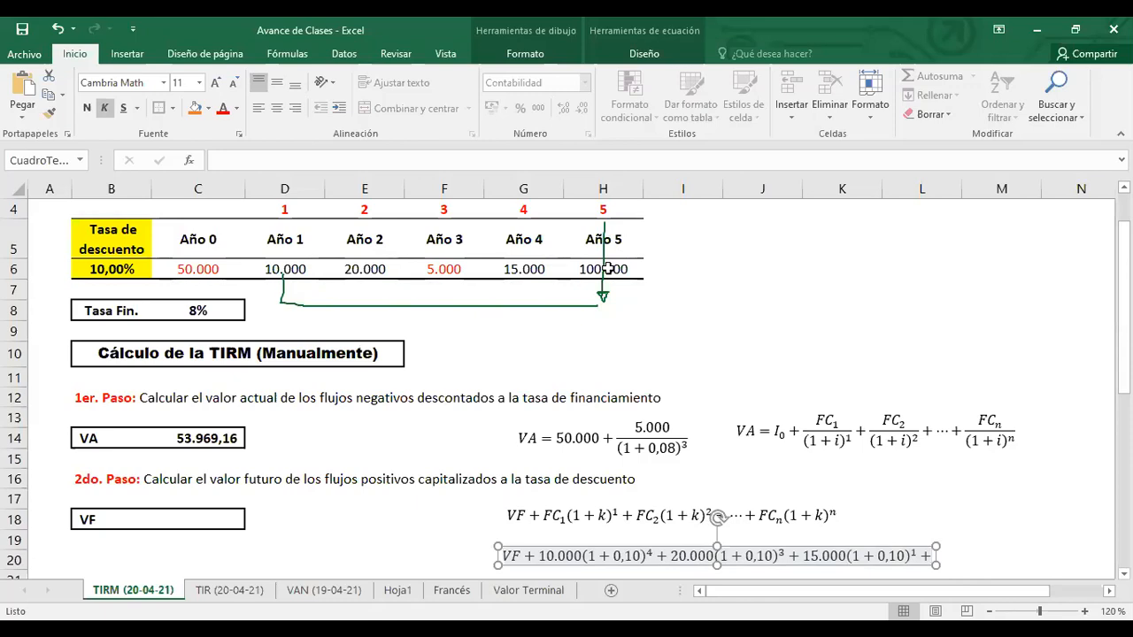
{"action": "type", "text": "30.000"}
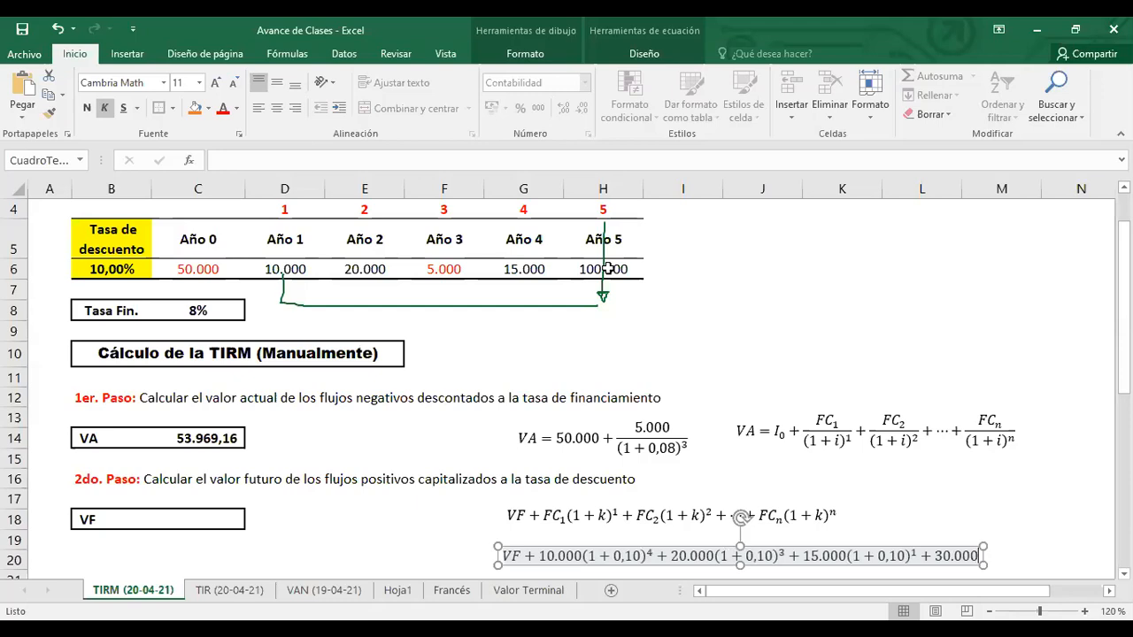
Set the Año 5 cash flow in H6 of the TIRM sheet to 30000.
{"action": "left_click", "coordinate": [835, 352]}
{"action": "left_click", "coordinate": [602, 269]}
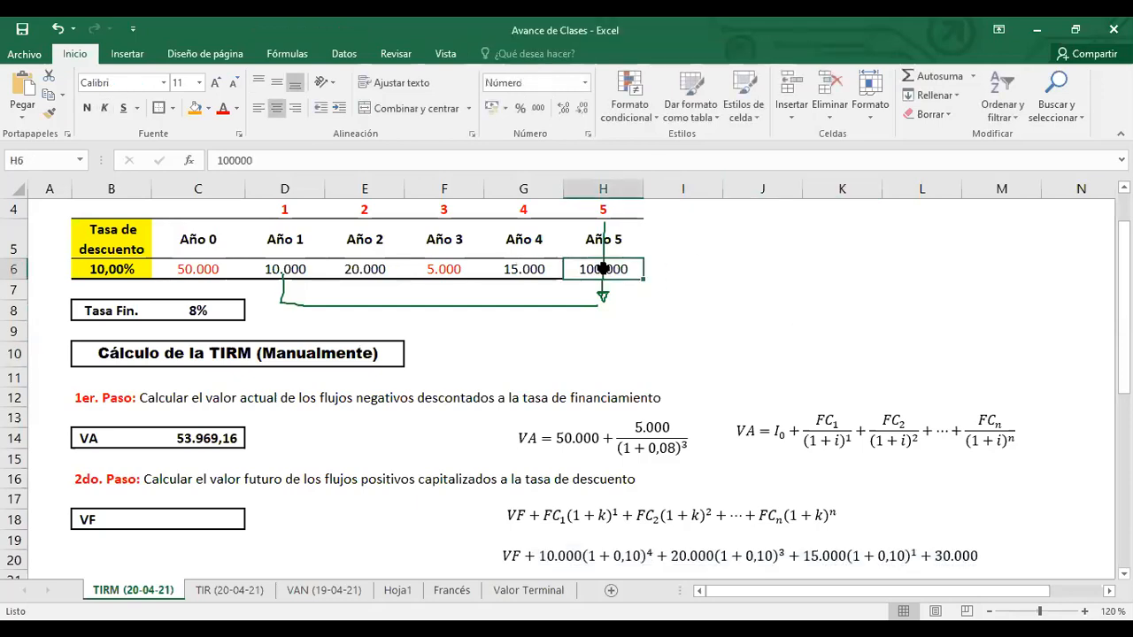
{"action": "type", "text": "30000"}
{"action": "key", "text": "Return"}
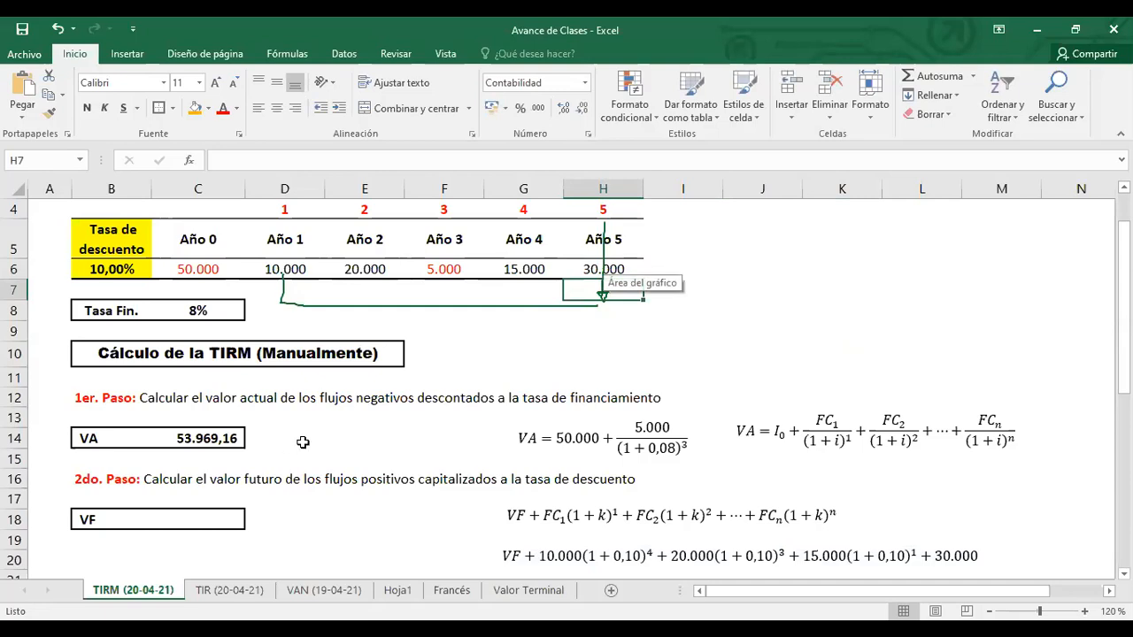
Set the Año 5 cash flow in H6 of the TIR (20-04-21) sheet to 30000.
{"action": "left_click", "coordinate": [229, 590]}
{"action": "type", "text": "30000"}
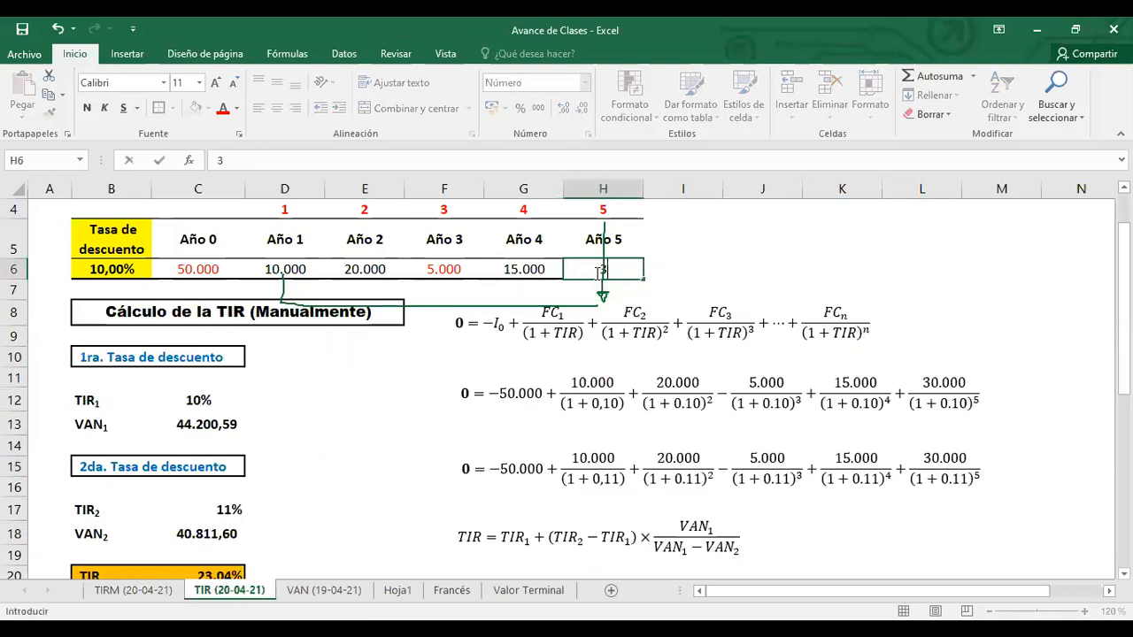
{"action": "key", "text": "Return"}
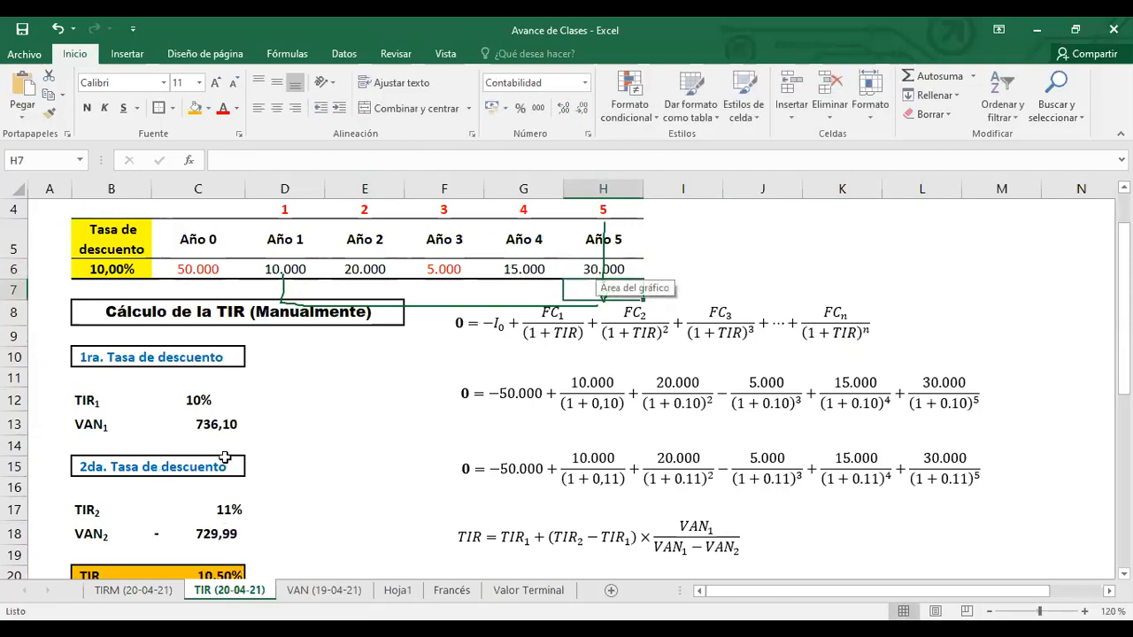
{"action": "scroll", "coordinate": [595, 279], "scroll_direction": "down", "scroll_amount": 3}
On the TIRM (20-04-21) sheet, start the VF formula in C18 with the Año 1 term =D6*(1+B6)^(H4-D4)+.
{"action": "left_click", "coordinate": [134, 592]}
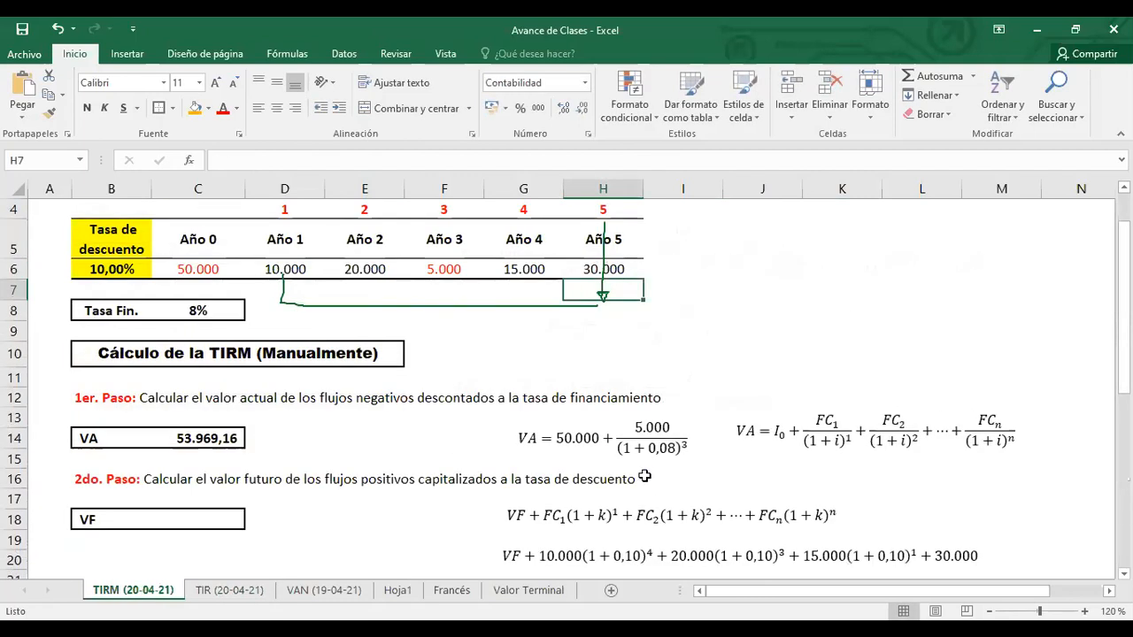
{"action": "scroll", "coordinate": [673, 474], "scroll_direction": "down", "scroll_amount": 2}
{"action": "left_click", "coordinate": [198, 376]}
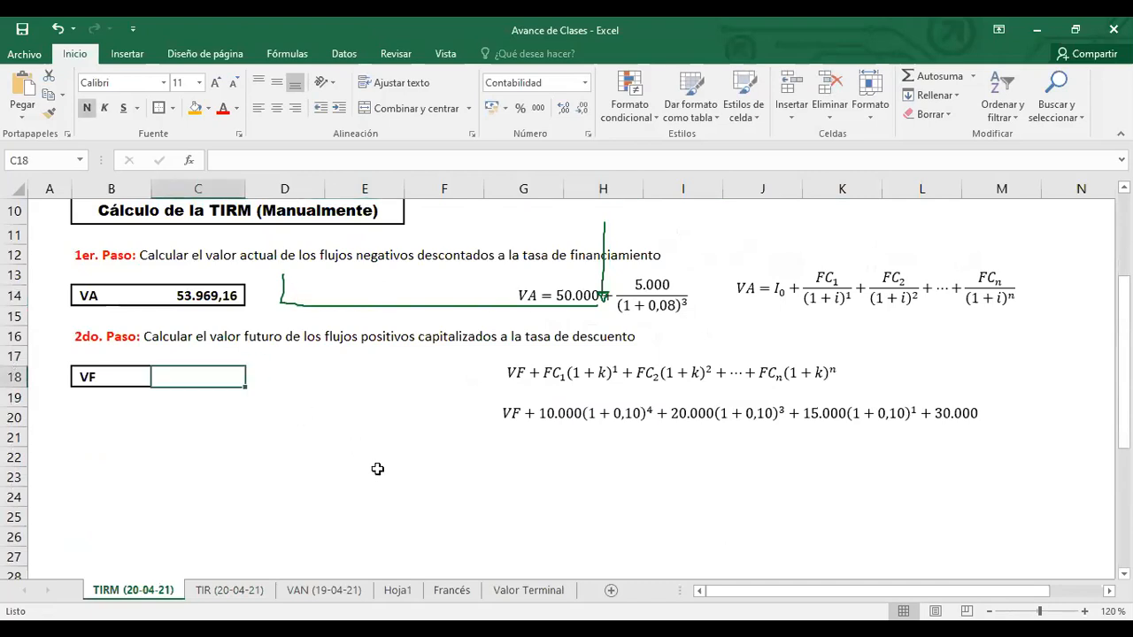
{"action": "type", "text": "="}
{"action": "scroll", "coordinate": [424, 398], "scroll_direction": "up", "scroll_amount": 2}
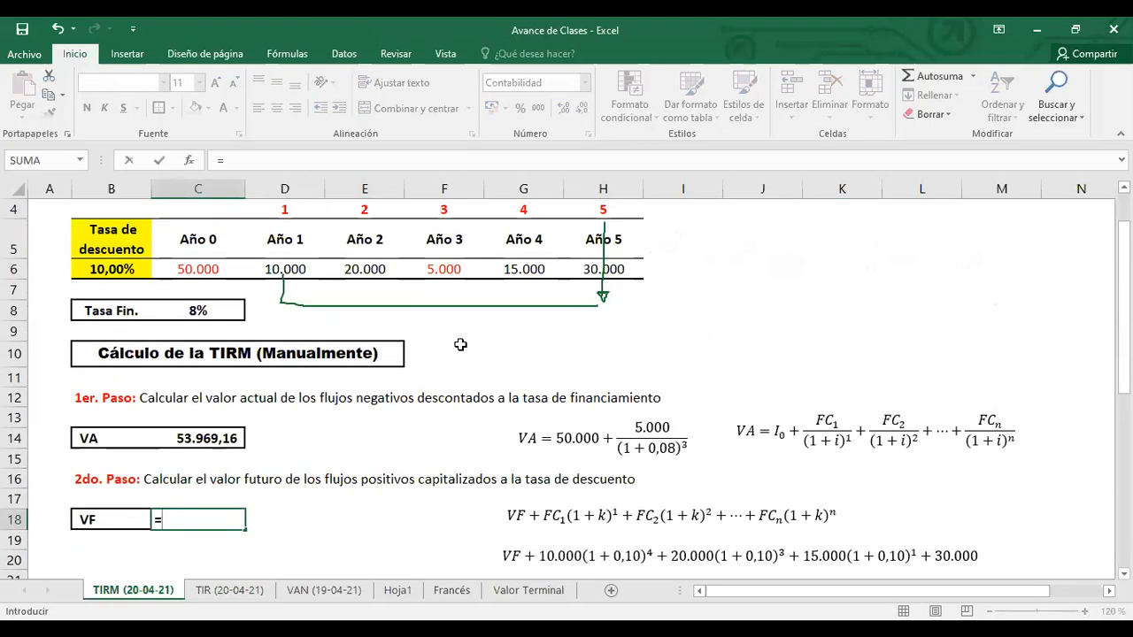
{"action": "left_click", "coordinate": [288, 268]}
{"action": "type", "text": "*(1+"}
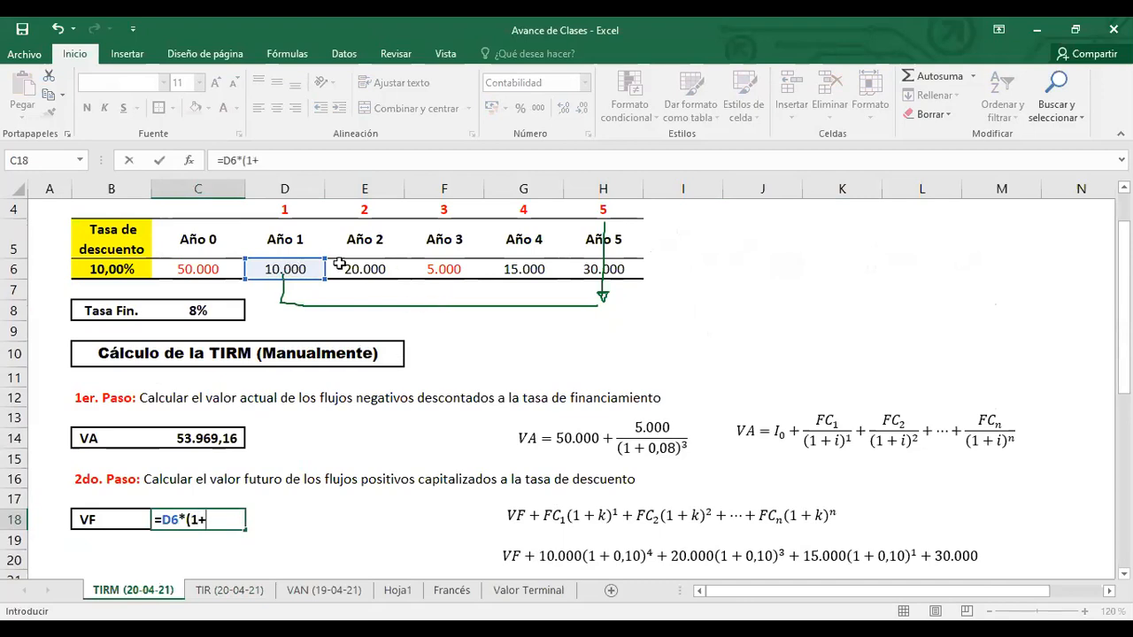
{"action": "left_click", "coordinate": [129, 268]}
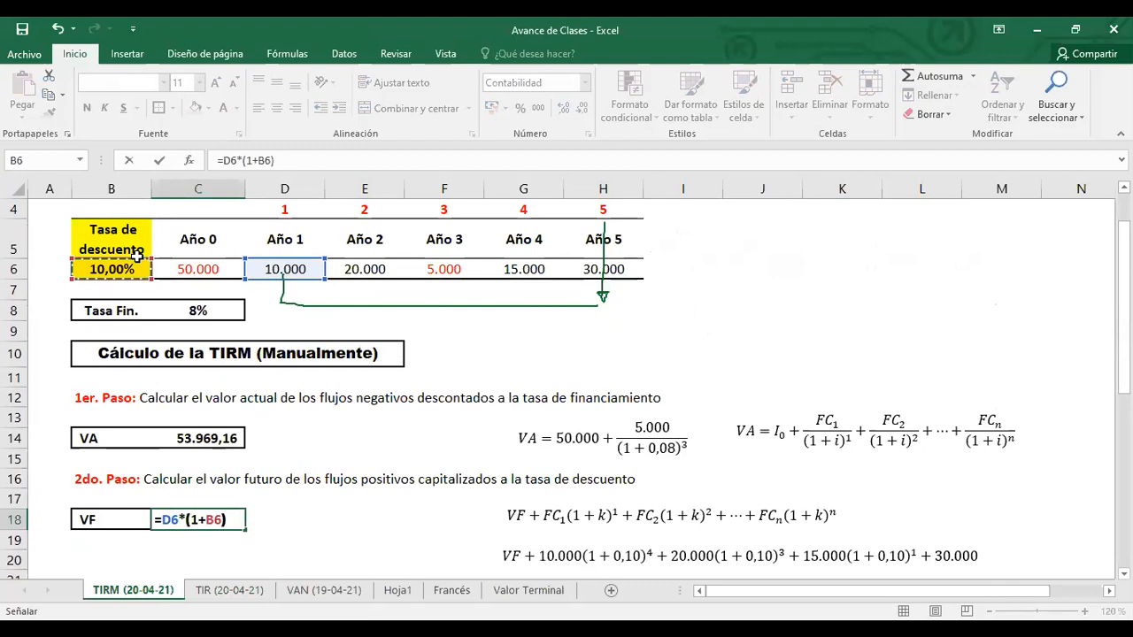
{"action": "type", "text": ")^"}
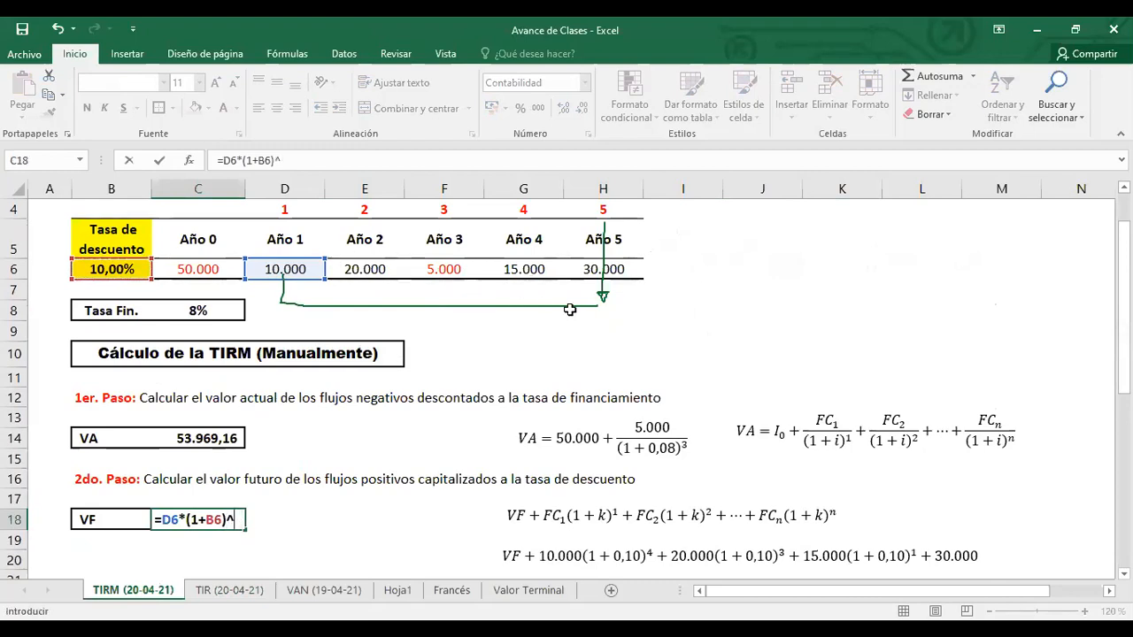
{"action": "type", "text": "^("}
{"action": "left_click", "coordinate": [609, 211]}
{"action": "type", "text": "-"}
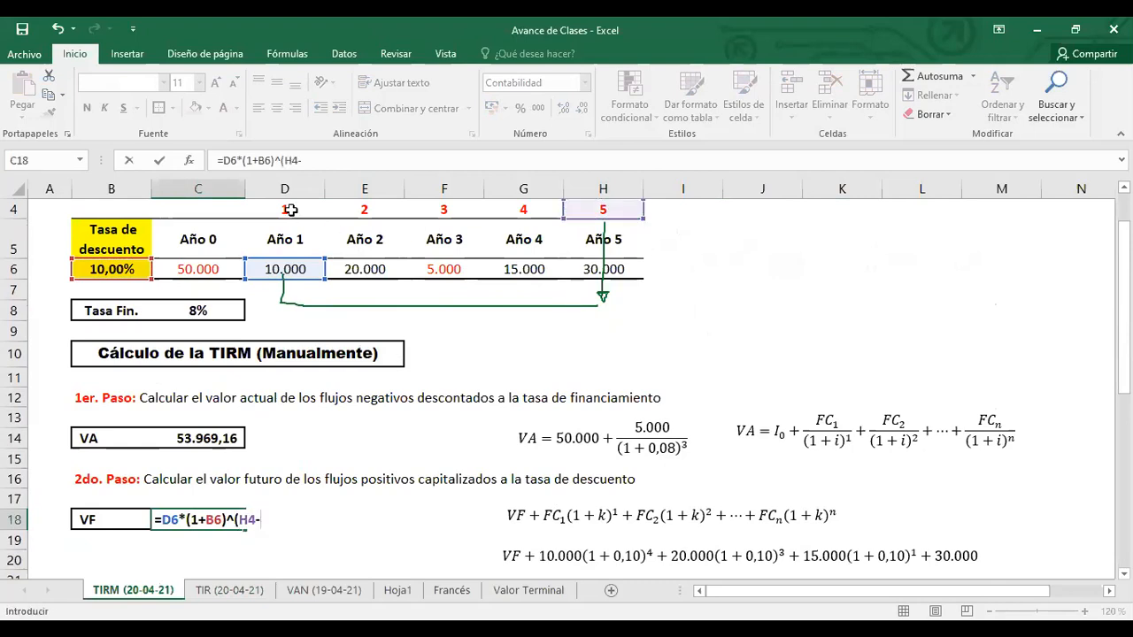
{"action": "left_click", "coordinate": [289, 210]}
{"action": "type", "text": ")+"}
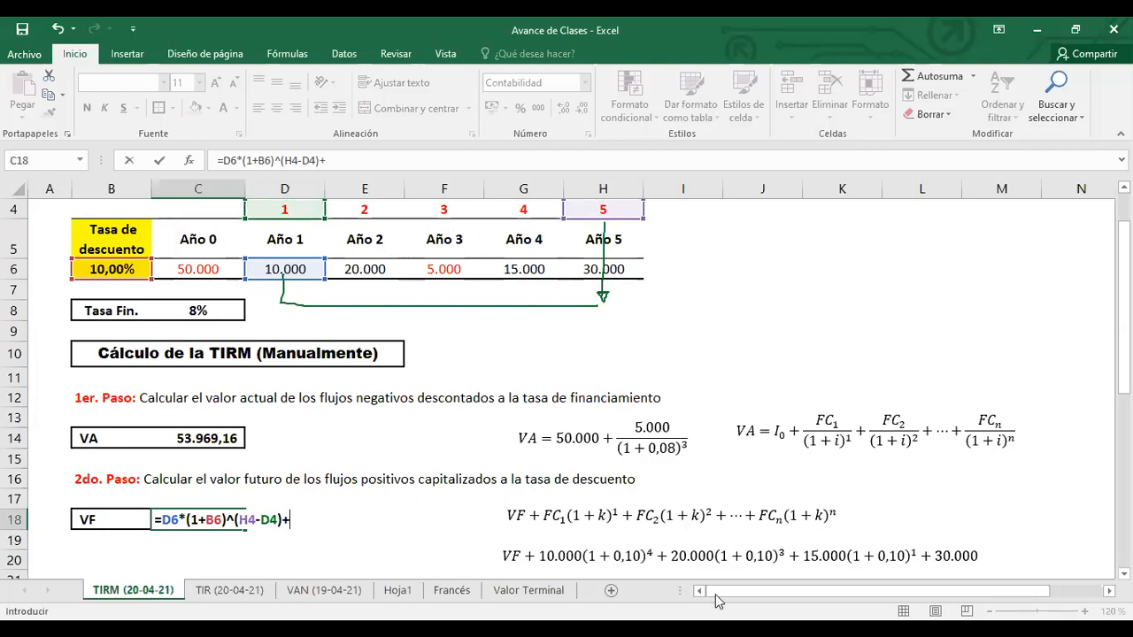
Extend the VF formula in C18 with the Año 2 term E6*(1+B6)^(H4-E4)+.
{"action": "left_click", "coordinate": [352, 266]}
{"action": "type", "text": "*(1+"}
{"action": "left_click", "coordinate": [113, 271]}
{"action": "type", "text": ")"}
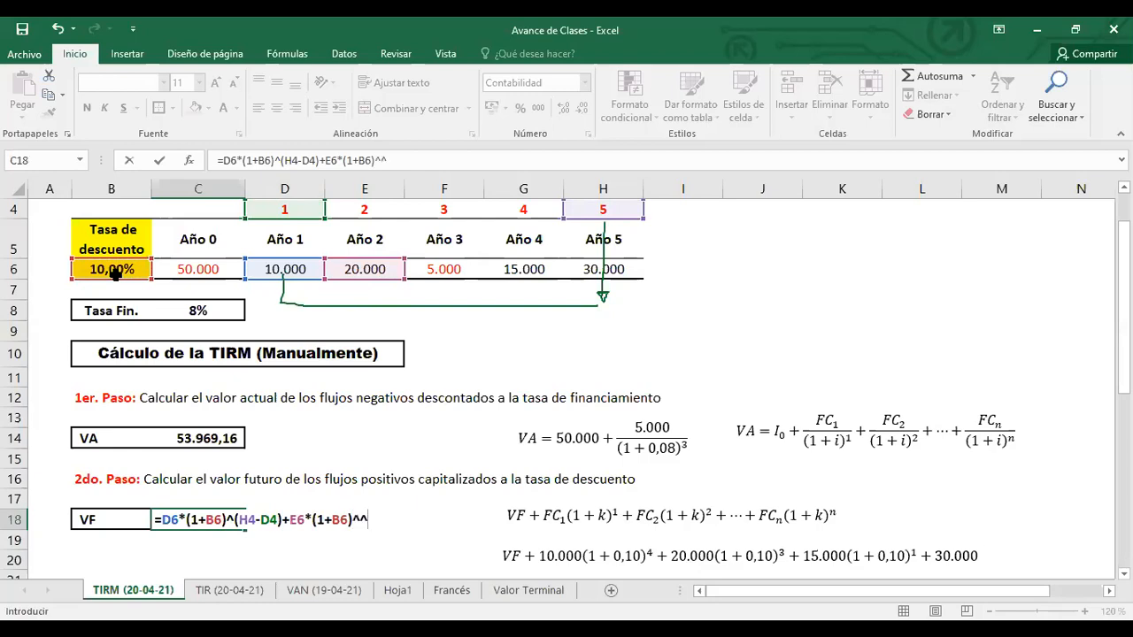
{"action": "type", "text": "^("}
{"action": "left_click", "coordinate": [611, 207]}
{"action": "type", "text": "-"}
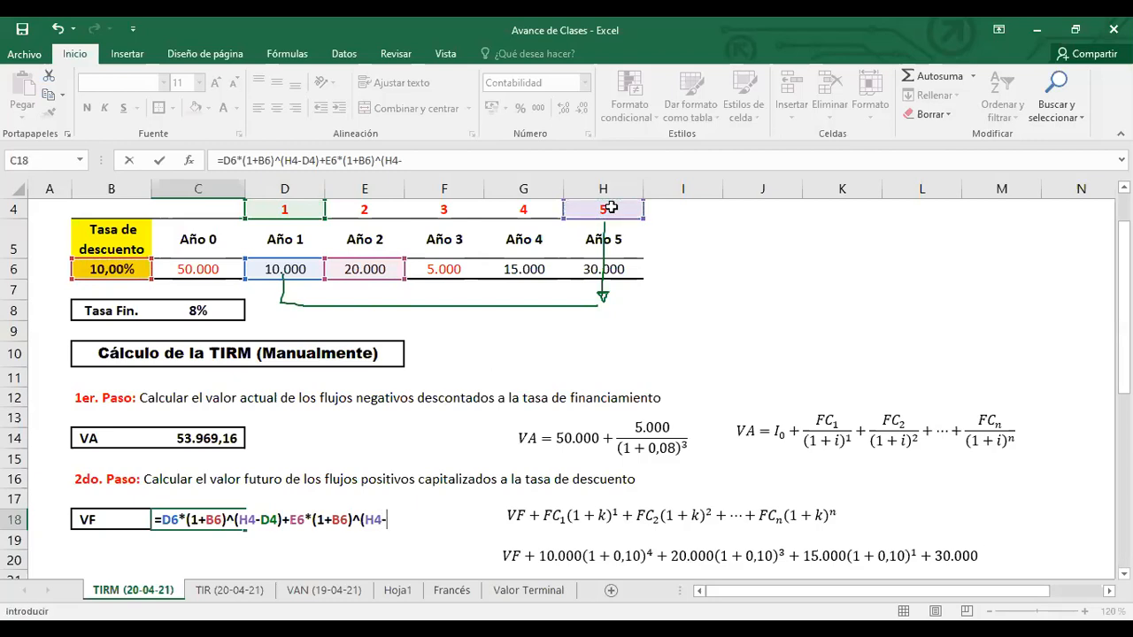
{"action": "left_click", "coordinate": [352, 210]}
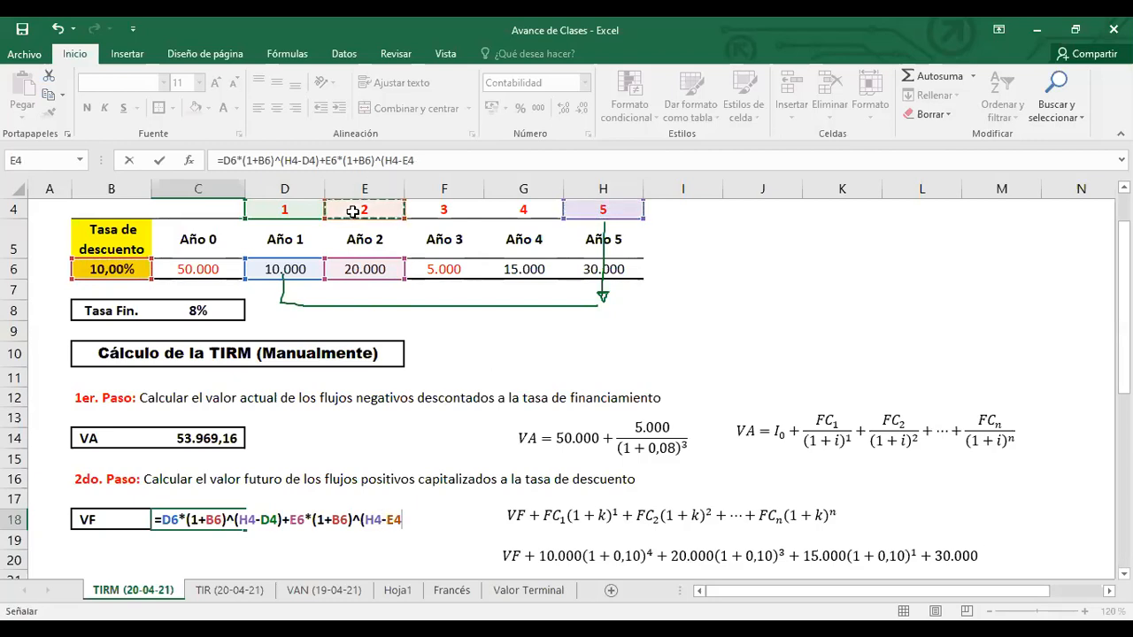
{"action": "type", "text": ")+"}
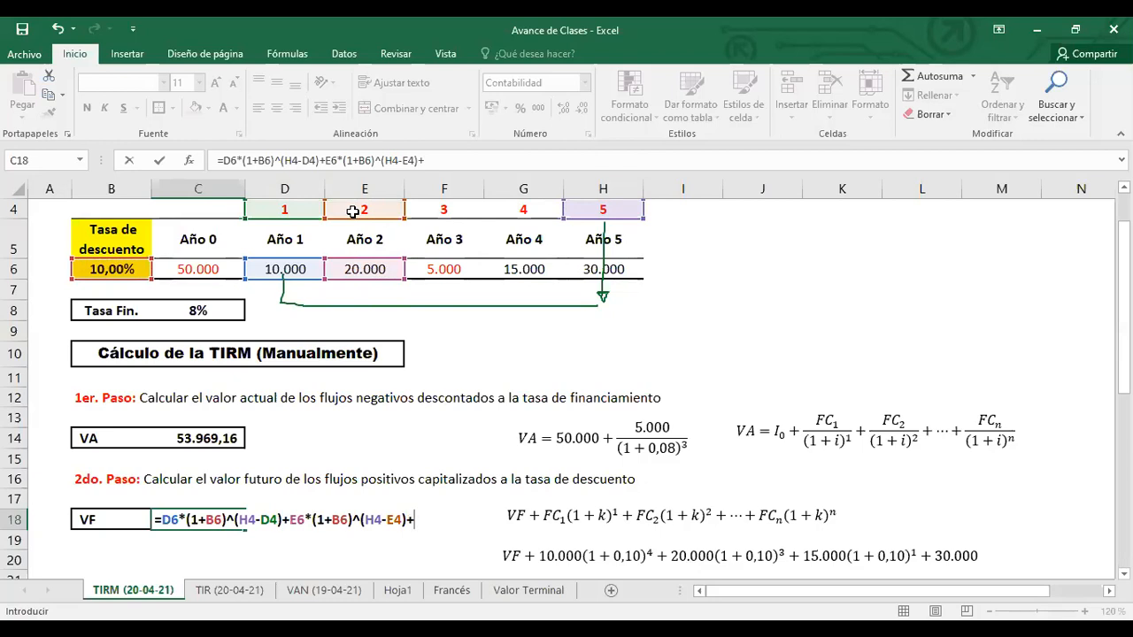
Complete the VF formula in C18 with the Año 4 and Año 5 terms G6*(1+B6)+H6 and enter it.
{"action": "type", "text": "15"}
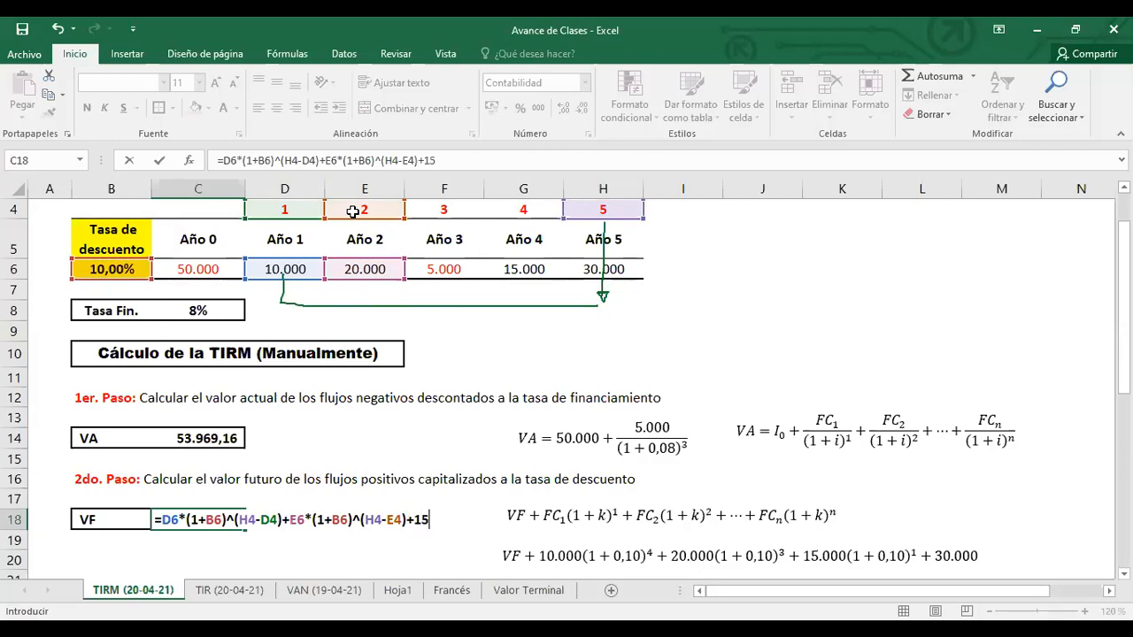
{"action": "type", "text": "000*(1+"}
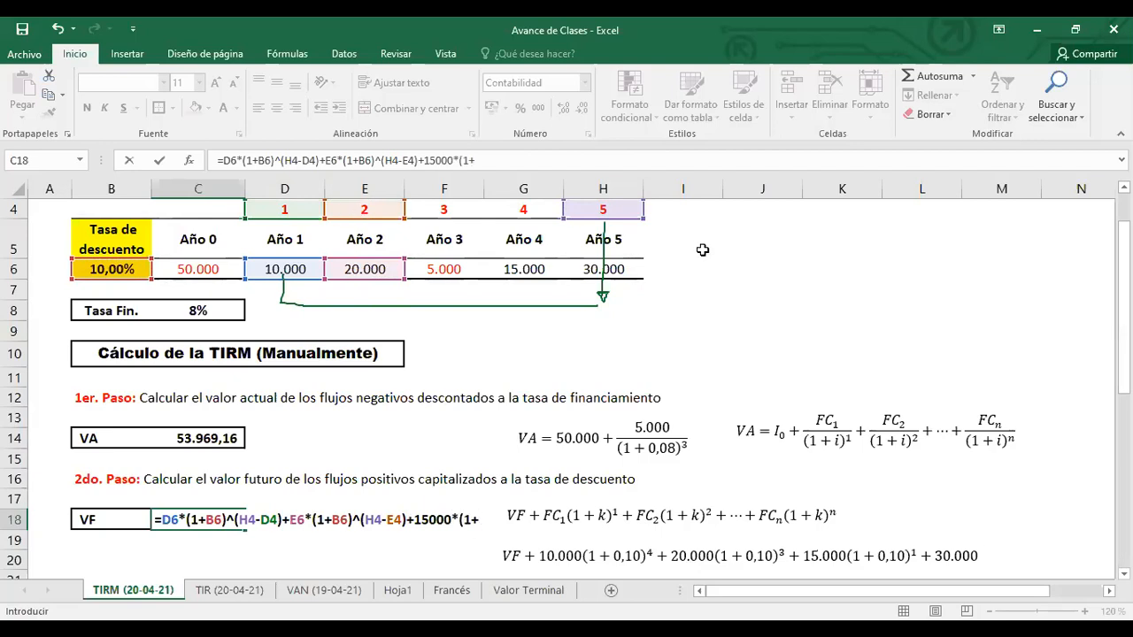
{"action": "left_click", "coordinate": [122, 264]}
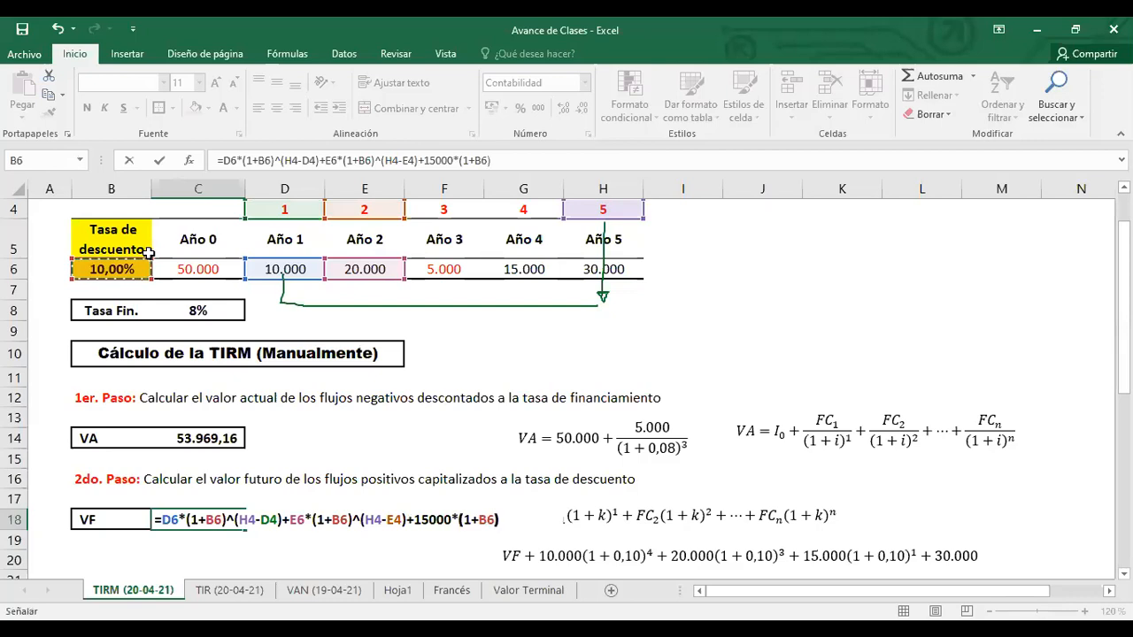
{"action": "type", "text": ")"}
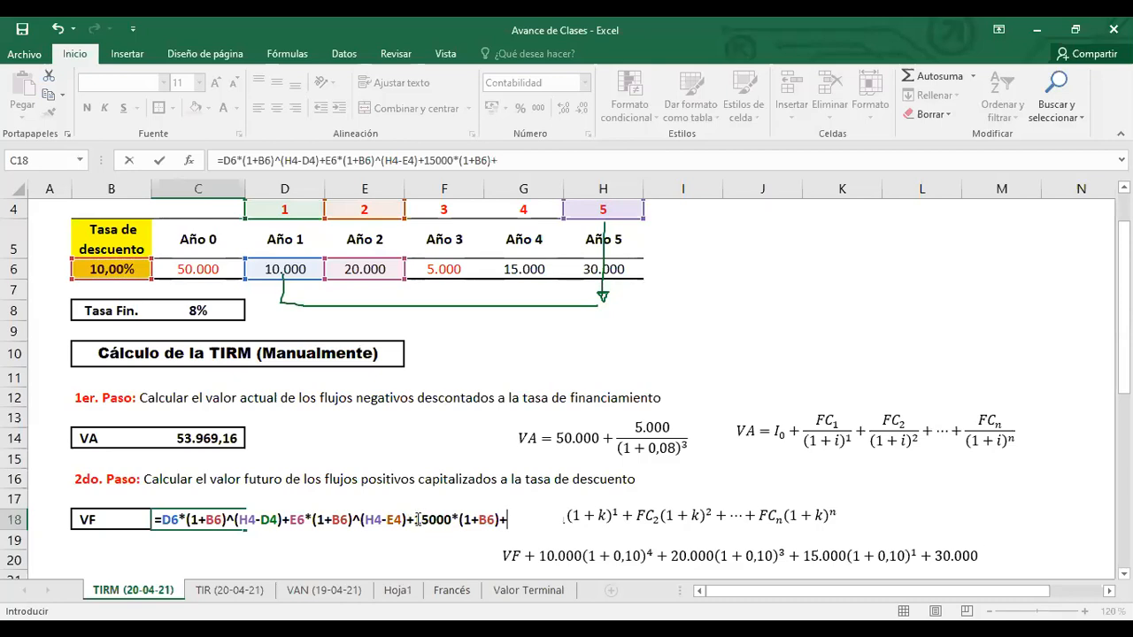
{"action": "left_click_drag", "start_coordinate": [419, 520], "coordinate": [452, 519]}
{"action": "left_click", "coordinate": [513, 272]}
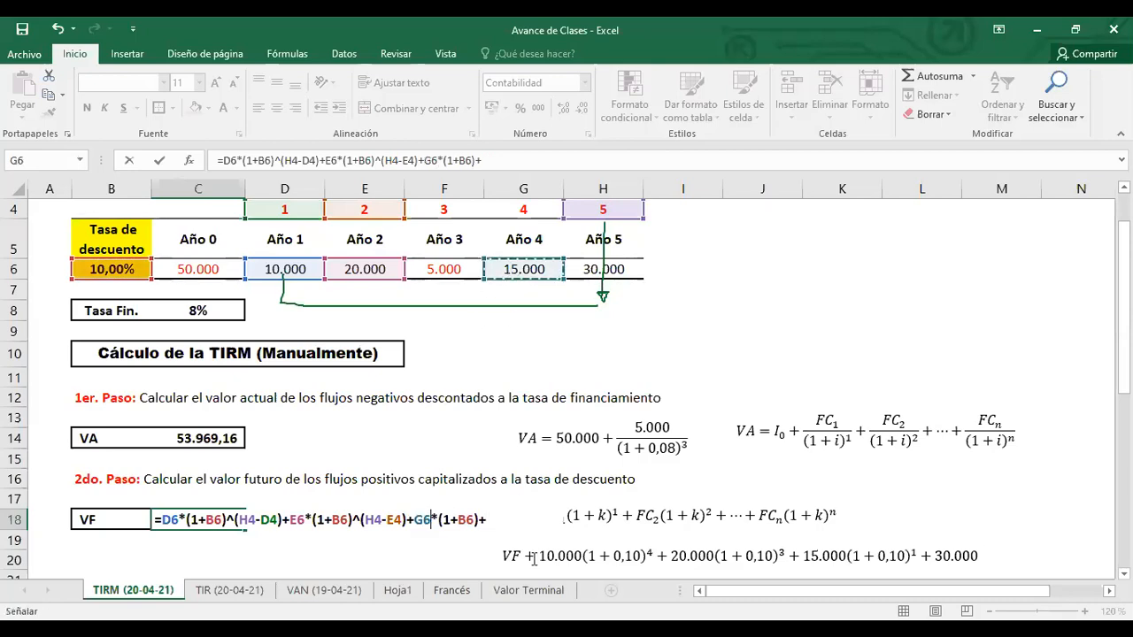
{"action": "left_click", "coordinate": [586, 267]}
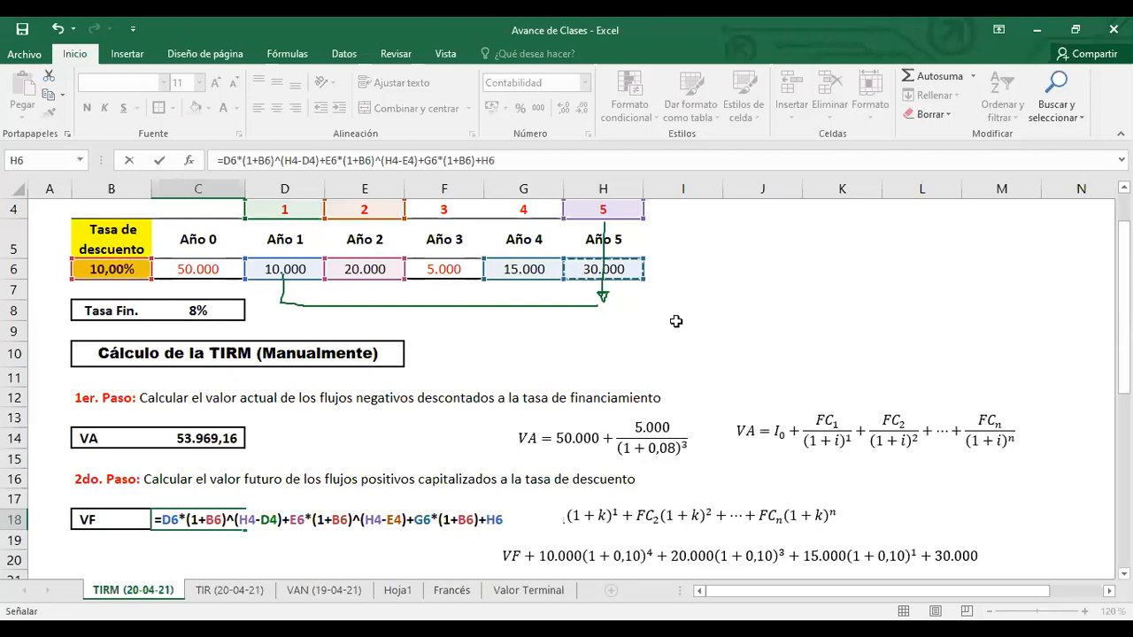
{"action": "key", "text": "Return"}
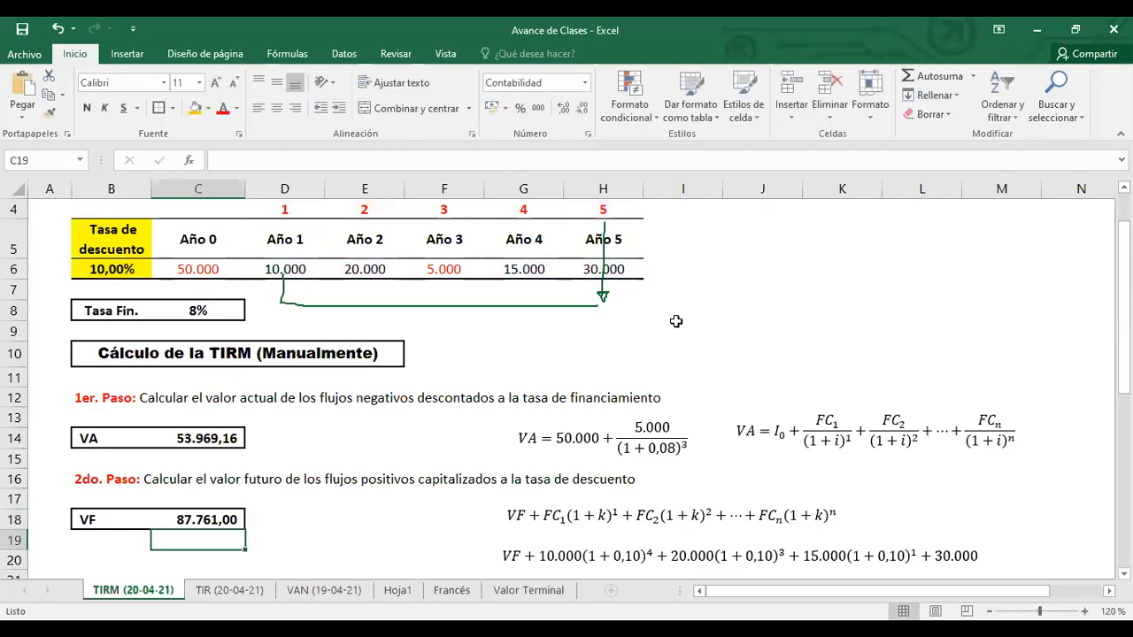
Clear the annotation arrow drawn over the cash flow table between Año 1 and Año 5.
{"action": "left_click", "coordinate": [213, 520]}
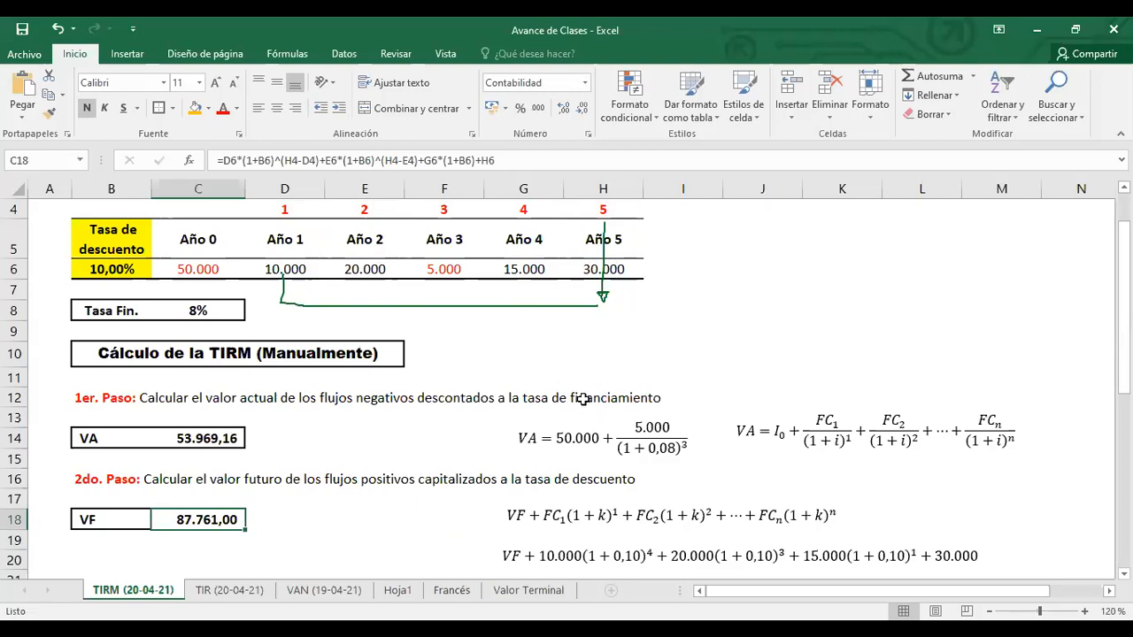
{"action": "left_click", "coordinate": [700, 630]}
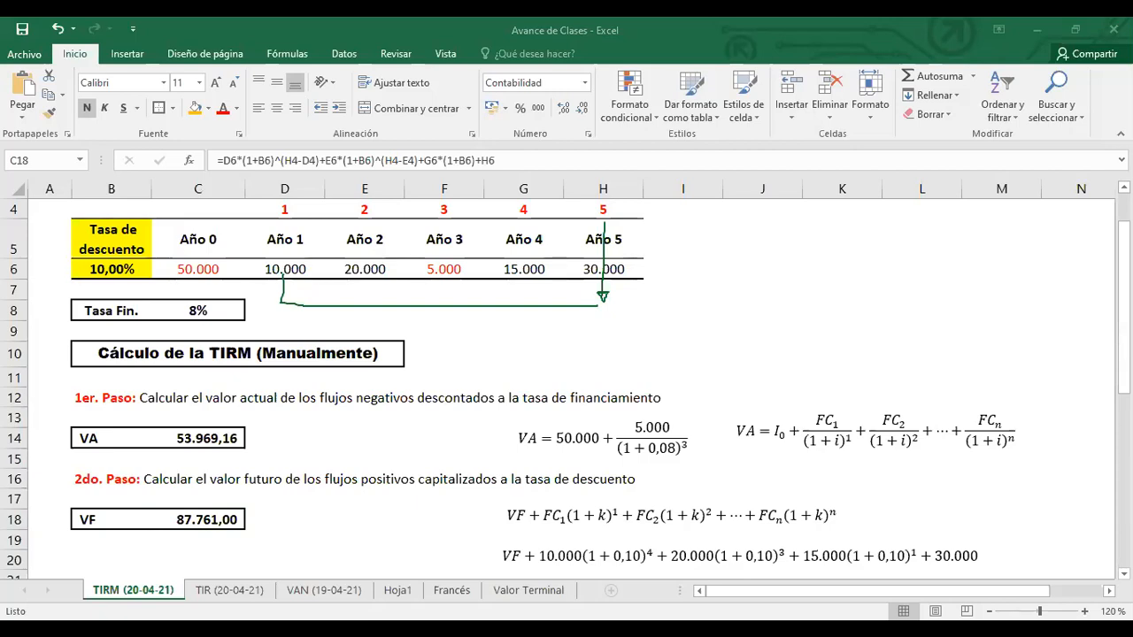
{"action": "left_click", "coordinate": [734, 310]}
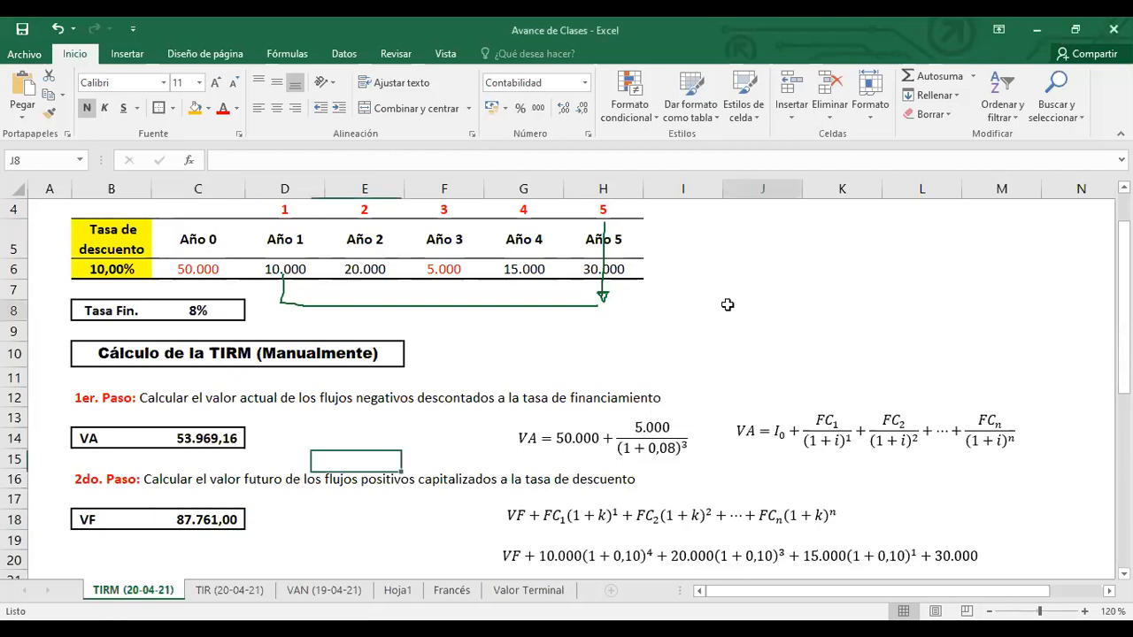
{"action": "left_click", "coordinate": [787, 91]}
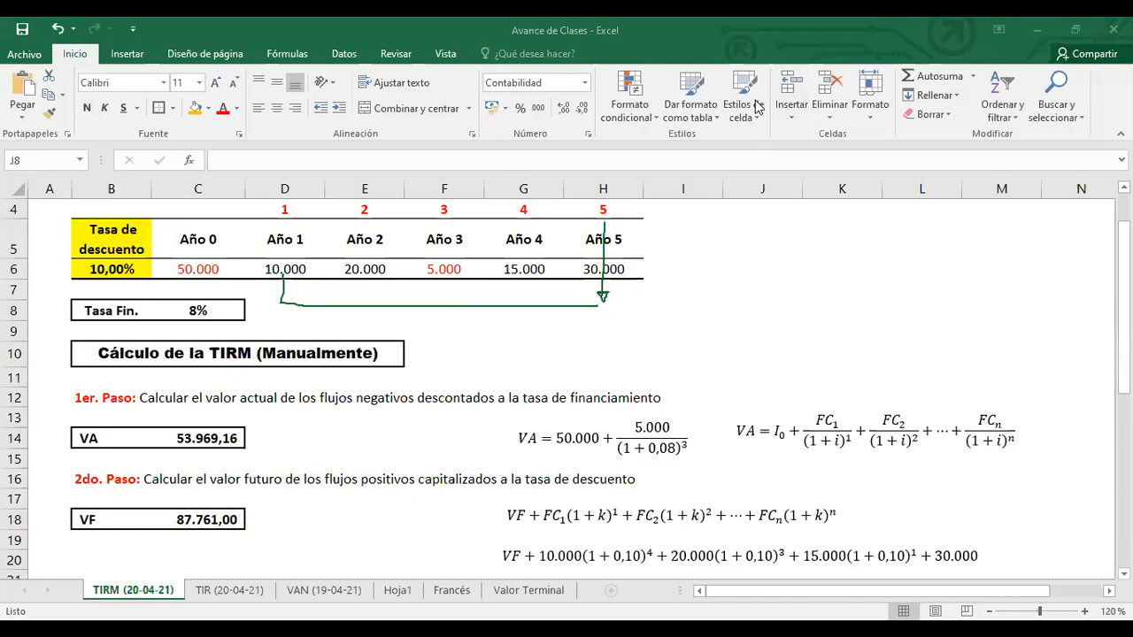
{"action": "left_click", "coordinate": [758, 107]}
{"action": "left_click", "coordinate": [771, 325]}
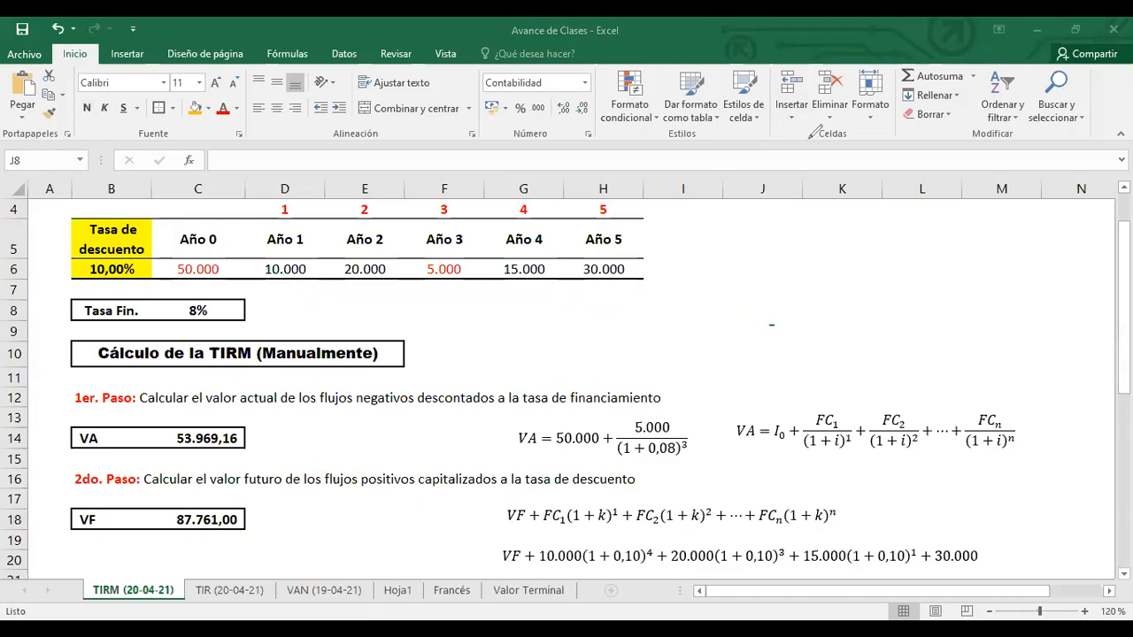
Copy the 2do. Paso text from B16 to B20 and change its label to 3er. Paso.
{"action": "scroll", "coordinate": [730, 345], "scroll_direction": "down", "scroll_amount": 2}
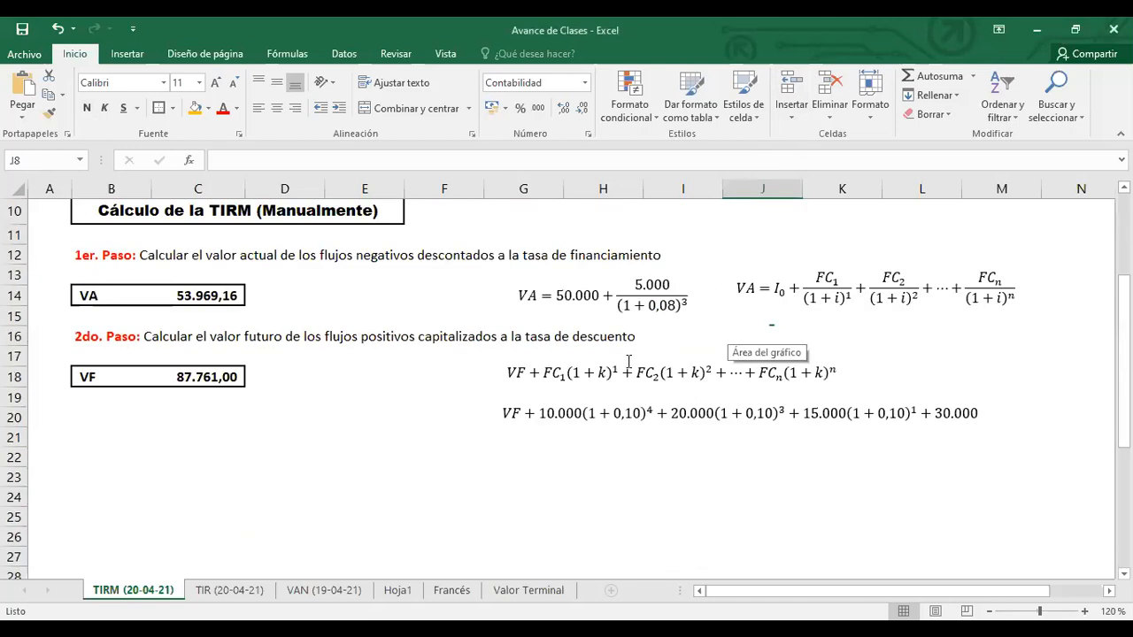
{"action": "left_click", "coordinate": [200, 458]}
{"action": "left_click", "coordinate": [84, 421]}
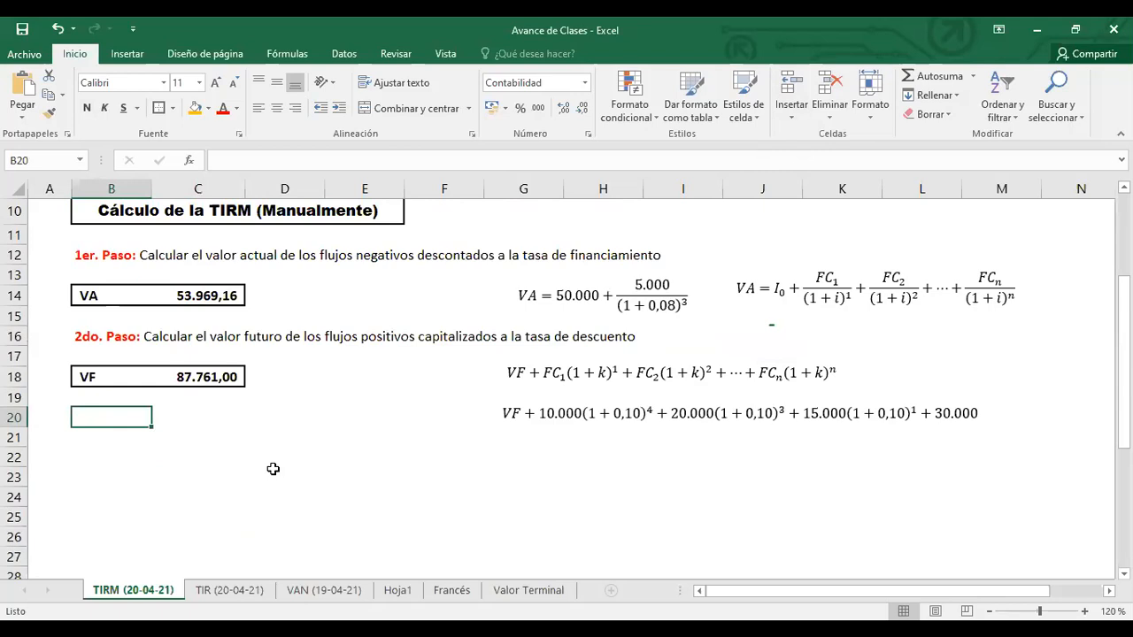
{"action": "left_click", "coordinate": [86, 339]}
{"action": "key", "text": "ctrl+c"}
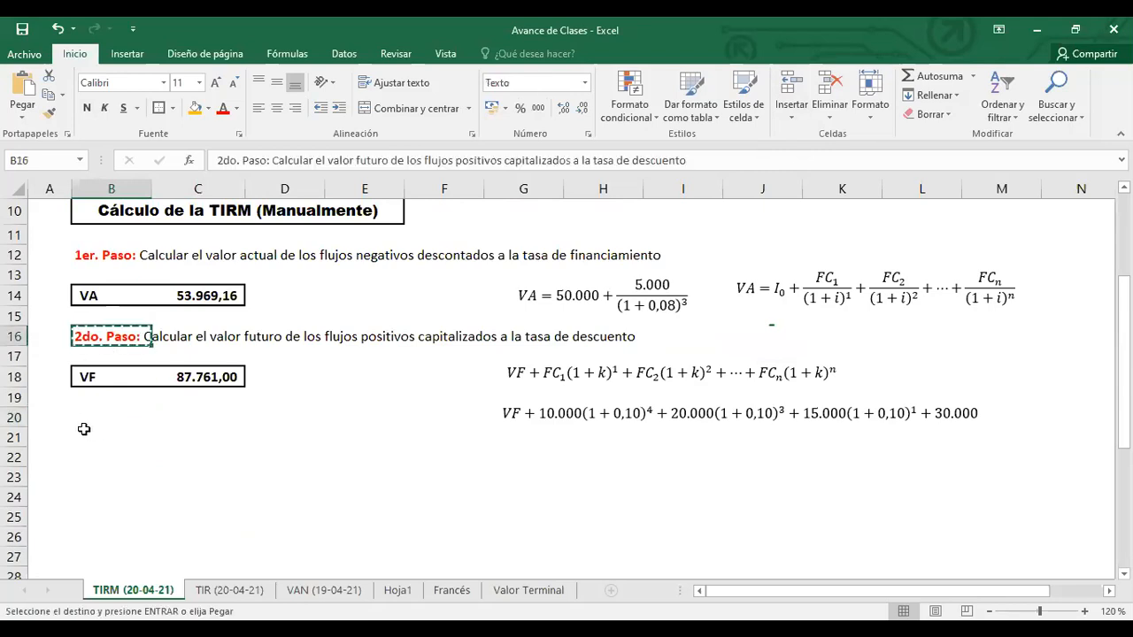
{"action": "left_click", "coordinate": [85, 423]}
{"action": "key", "text": "ctrl+v"}
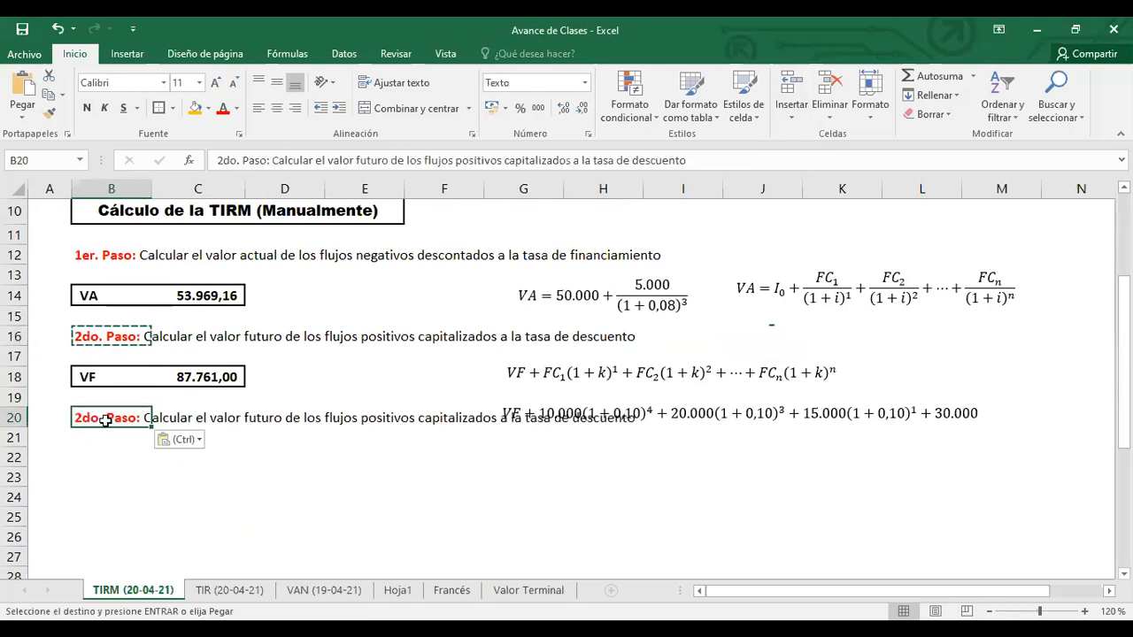
{"action": "key", "text": "Escape"}
{"action": "double_click", "coordinate": [74, 419]}
{"action": "left_click_drag", "start_coordinate": [74, 419], "coordinate": [97, 420]}
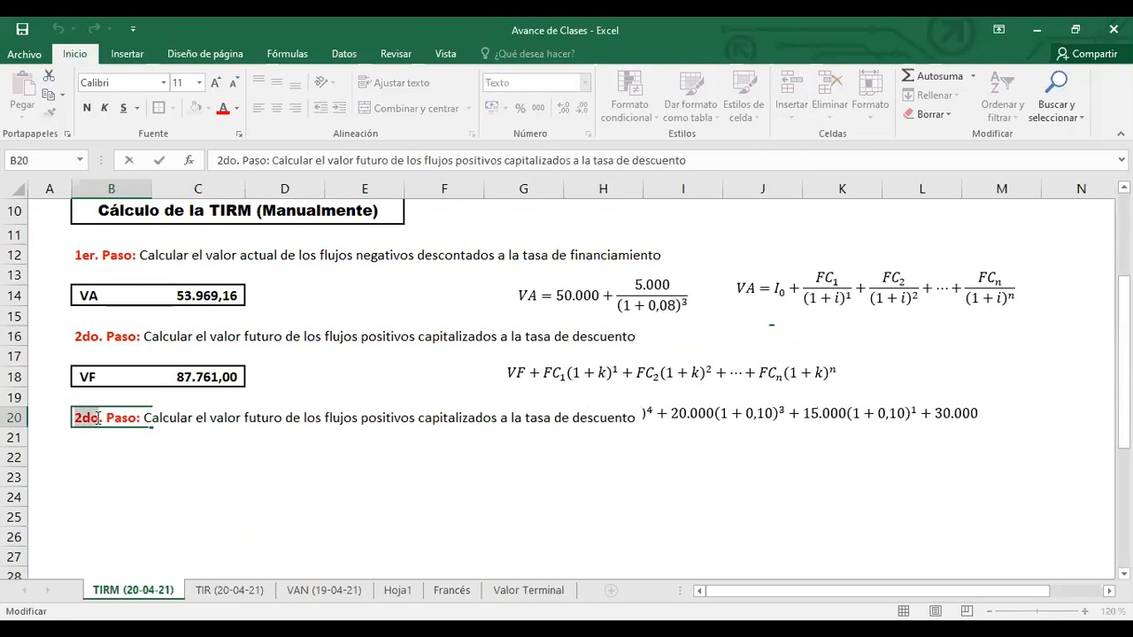
{"action": "type", "text": "3er"}
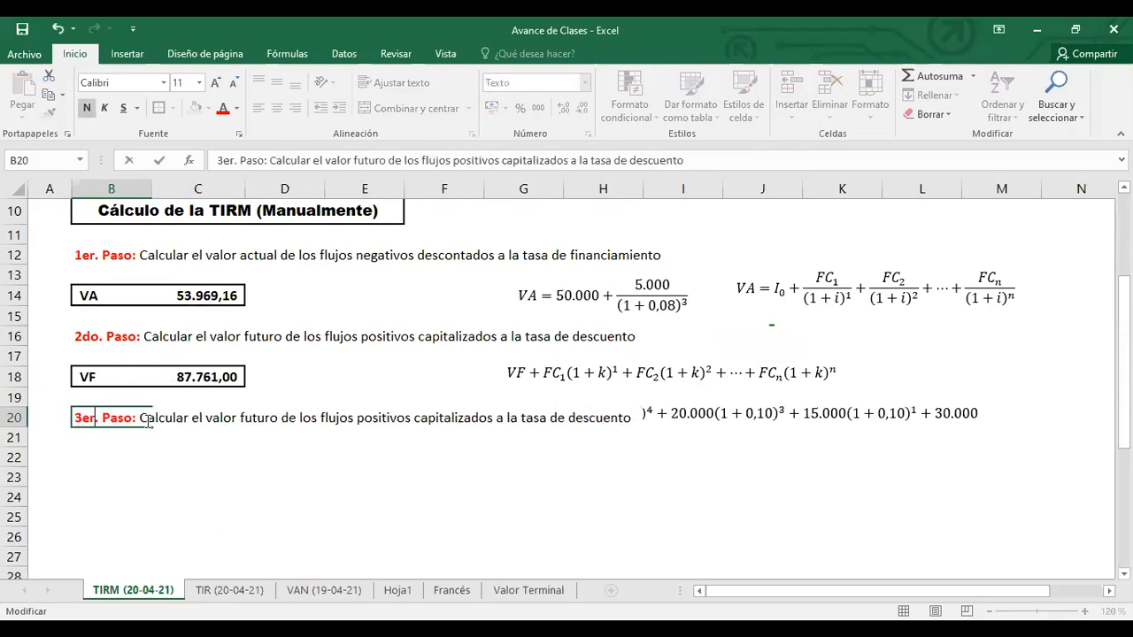
Replace the description after 3er. Paso in B20 with "Calcular la tasa".
{"action": "left_click_drag", "start_coordinate": [142, 418], "coordinate": [632, 421]}
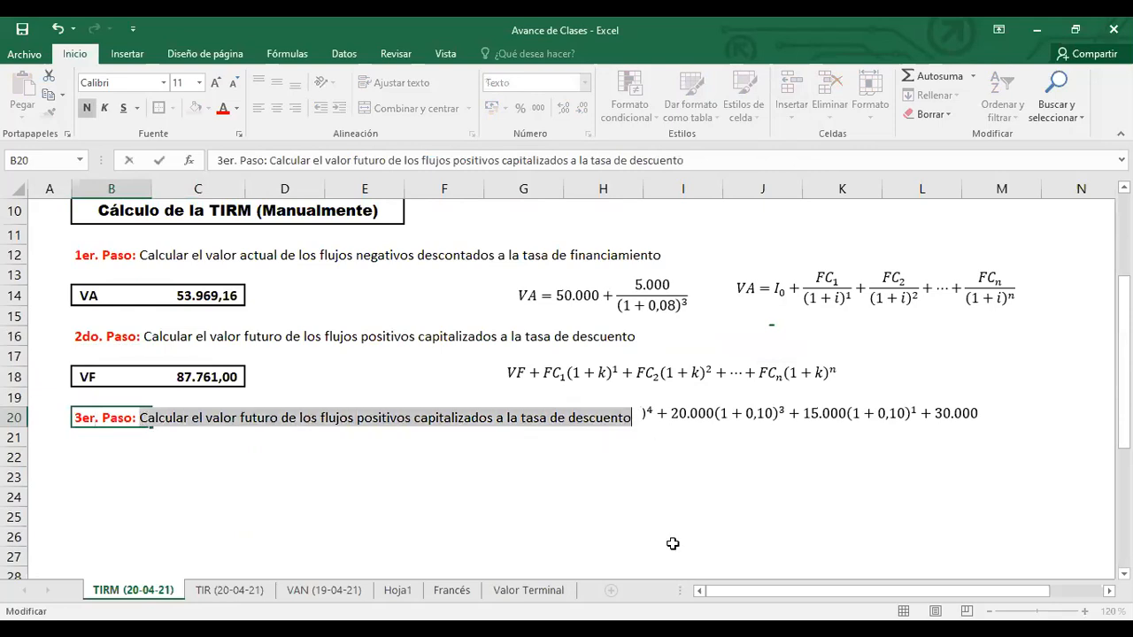
{"action": "left_click", "coordinate": [192, 417]}
{"action": "key", "text": "shift+End"}
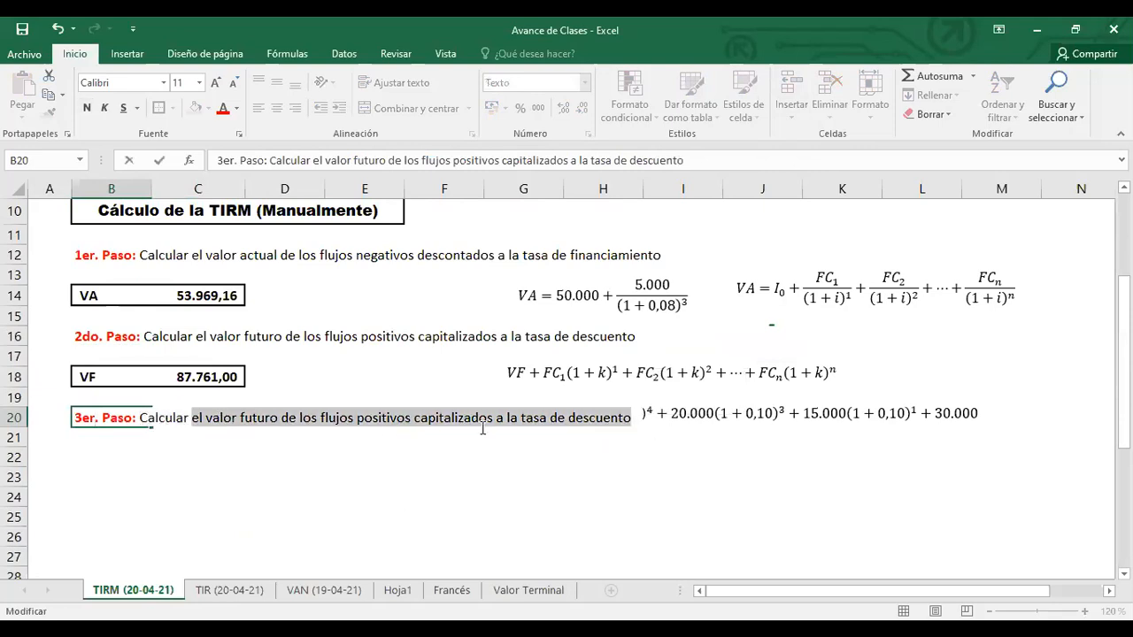
{"action": "type", "text": "lar la"}
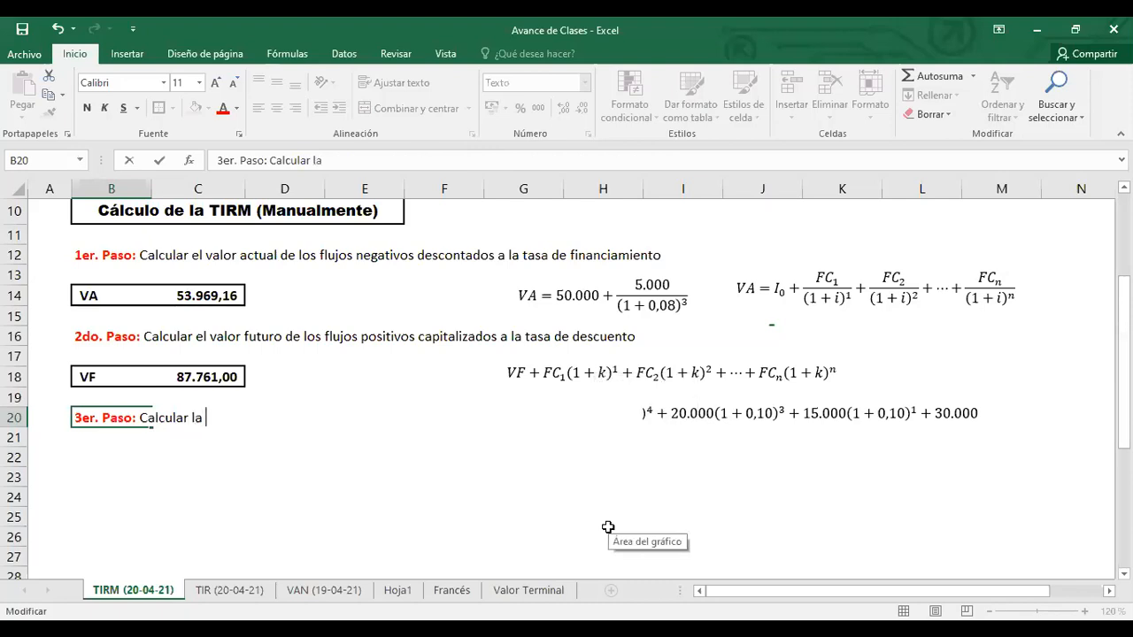
{"action": "type", "text": " ta"}
{"action": "key", "text": "BackSpace"}
{"action": "key", "text": "BackSpace"}
{"action": "type", "text": "tasa"}
{"action": "left_click", "coordinate": [202, 492]}
{"action": "scroll", "coordinate": [389, 460], "scroll_direction": "up", "scroll_amount": 3}
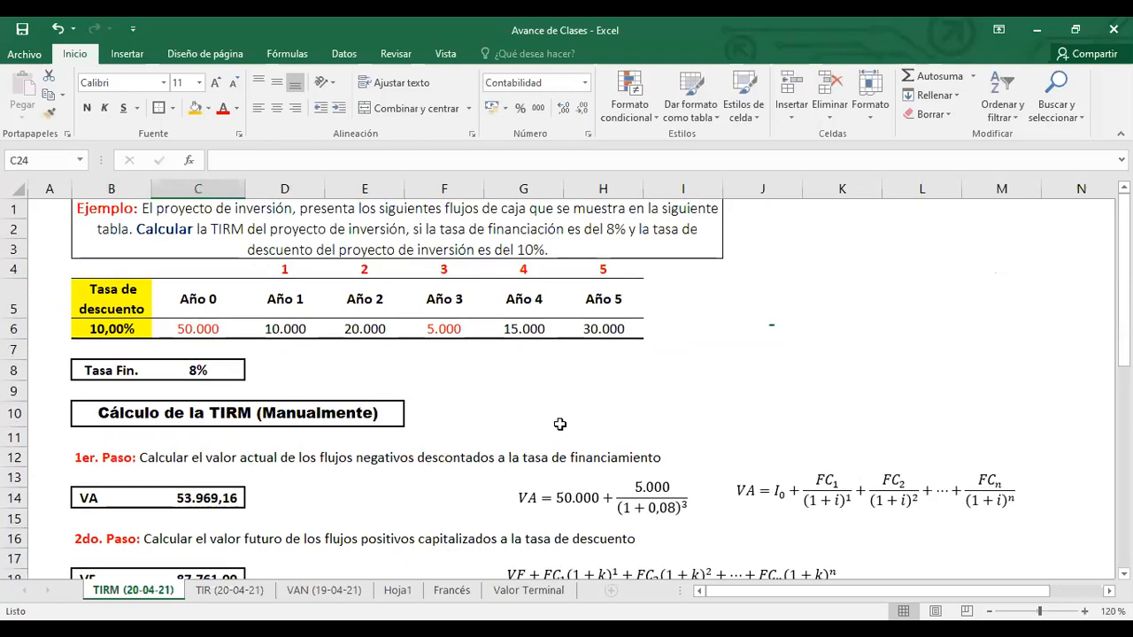
{"action": "scroll", "coordinate": [662, 422], "scroll_direction": "down", "scroll_amount": 2}
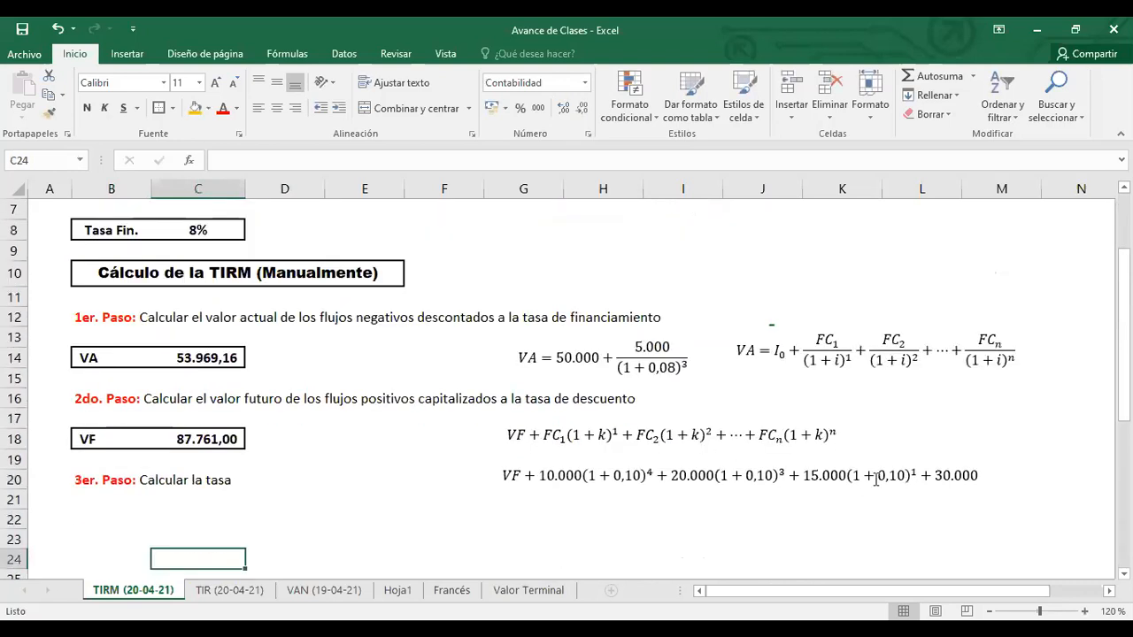
Draw a downward annotation arrow below the 30.000 cash flow of Año 5.
{"action": "left_click_drag", "start_coordinate": [805, 476], "coordinate": [917, 476]}
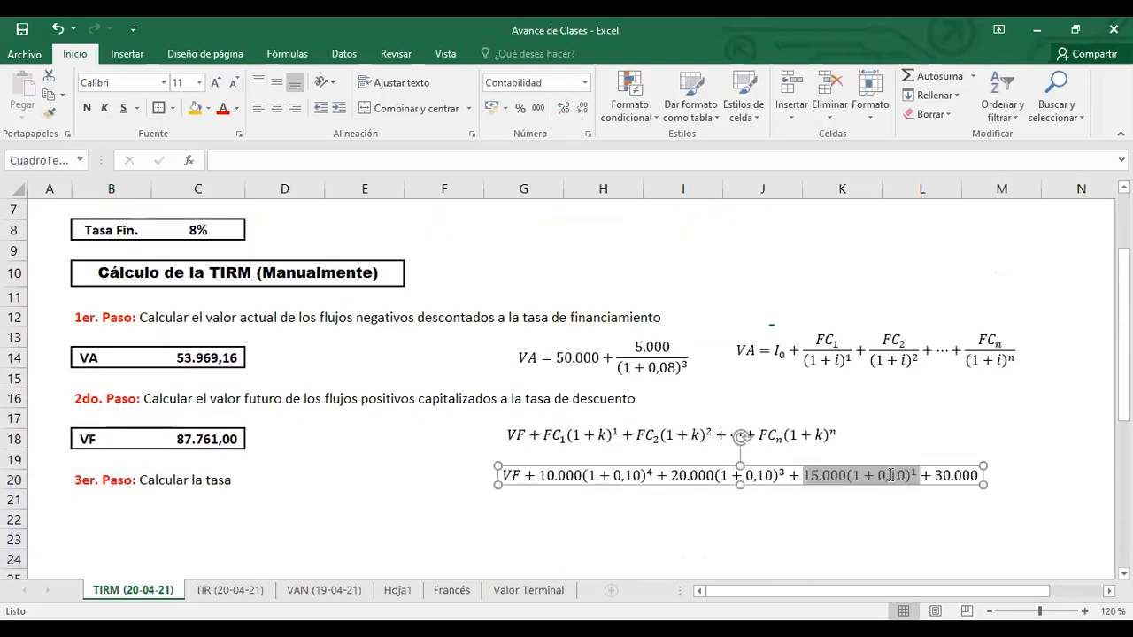
{"action": "left_click", "coordinate": [713, 275]}
{"action": "scroll", "coordinate": [735, 296], "scroll_direction": "up", "scroll_amount": 2}
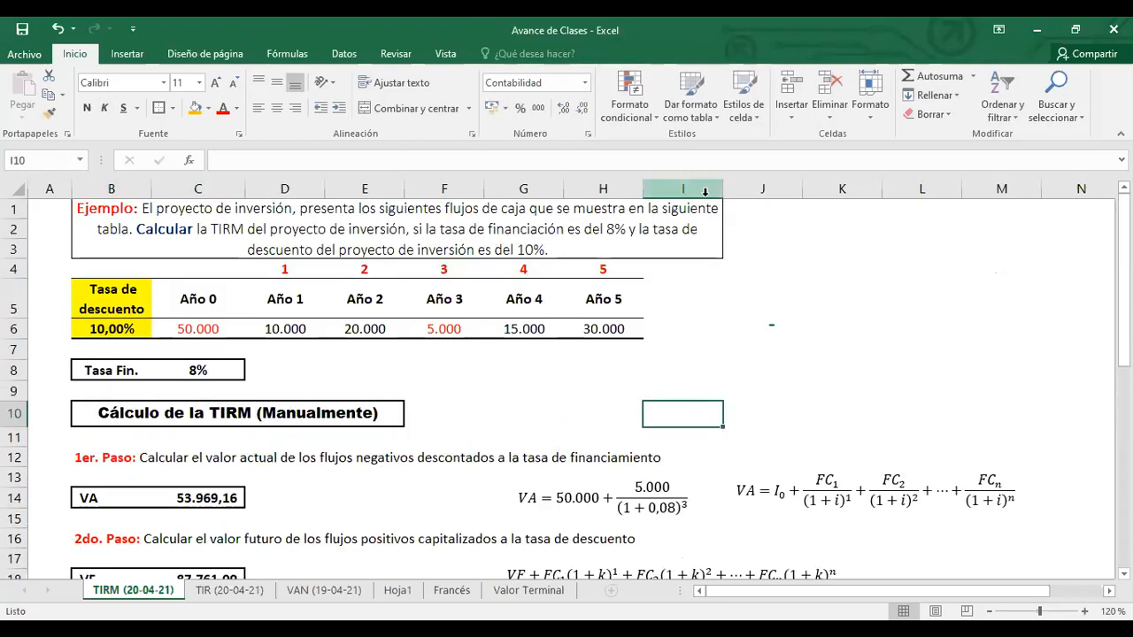
{"action": "left_click", "coordinate": [744, 101]}
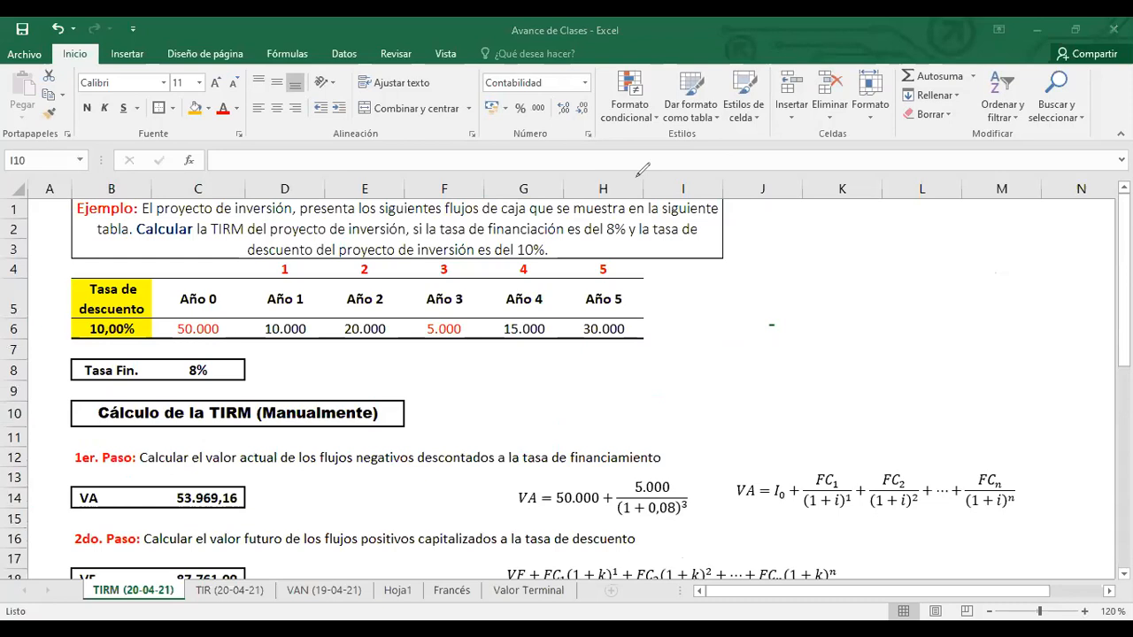
{"action": "left_click_drag", "start_coordinate": [608, 345], "coordinate": [608, 389]}
Add the annotation text VF in blue and place it just beneath the arrow under Año 5.
{"action": "left_click", "coordinate": [584, 403]}
{"action": "type", "text": "vf"}
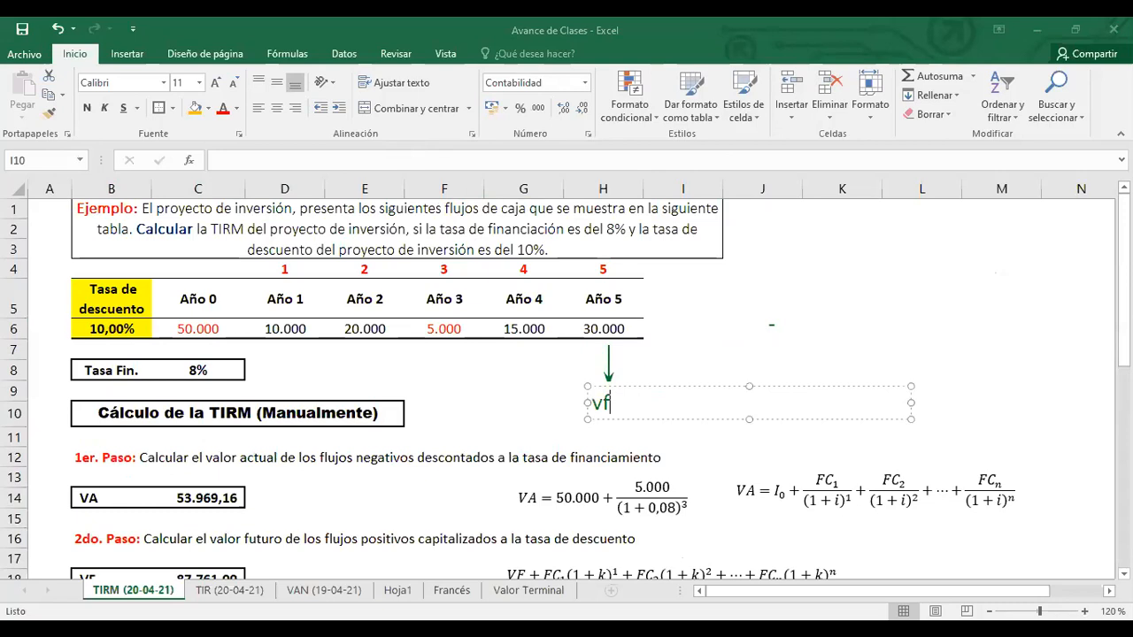
{"action": "key", "text": "BackSpace"}
{"action": "key", "text": "BackSpace"}
{"action": "type", "text": "VF"}
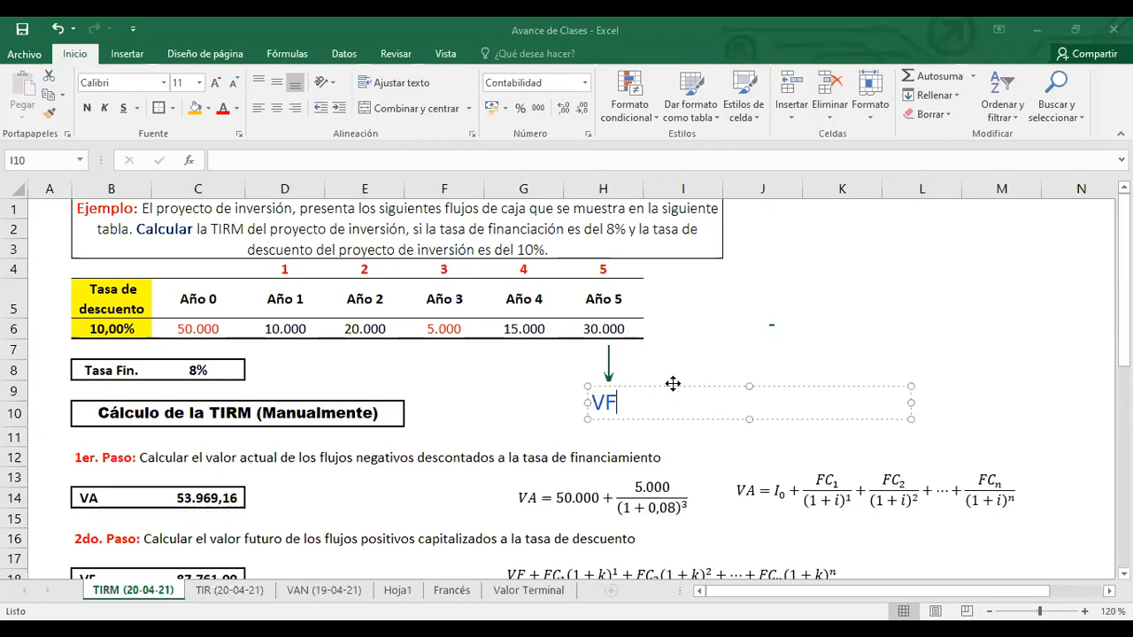
{"action": "left_click_drag", "start_coordinate": [670, 389], "coordinate": [680, 392]}
{"action": "left_click", "coordinate": [775, 353]}
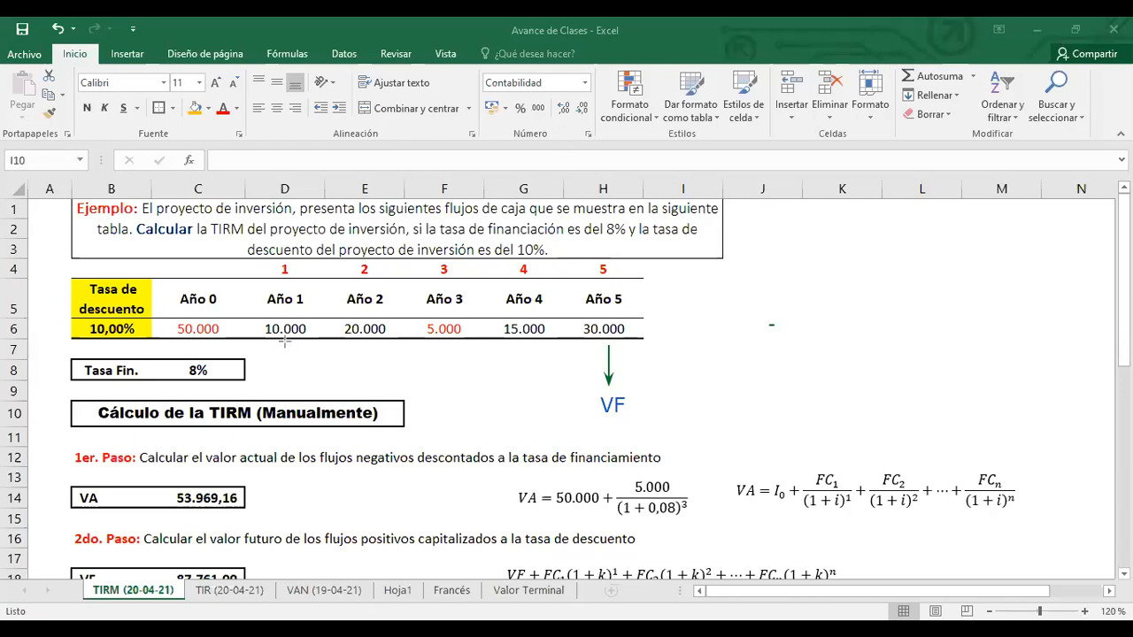
Draw an elbow arrow from the Año 1 flow to the VF arrow and mark each yearly interval up to Año 5 with a circled 1.
{"action": "left_click_drag", "start_coordinate": [284, 345], "coordinate": [283, 373]}
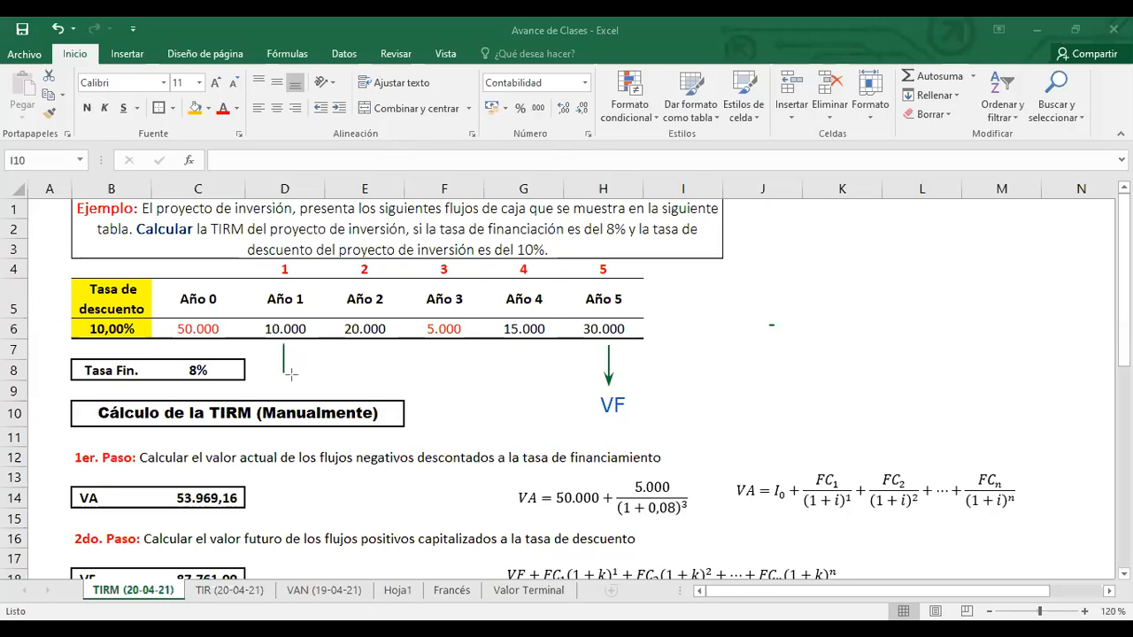
{"action": "left_click_drag", "start_coordinate": [283, 372], "coordinate": [589, 371]}
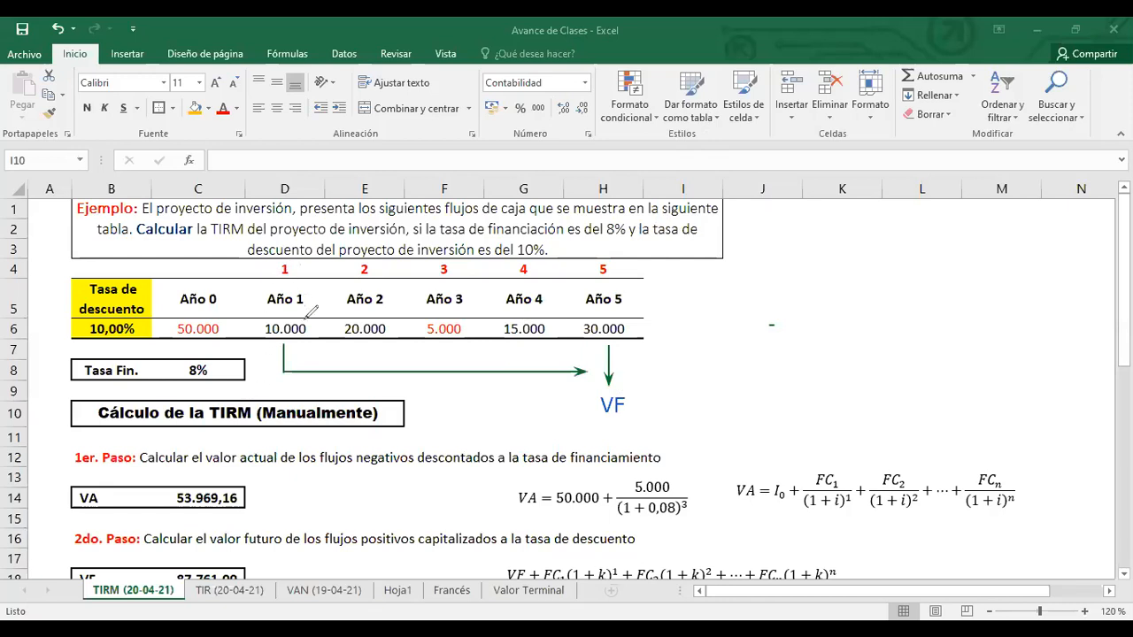
{"action": "mouse_move", "coordinate": [315, 278]}
{"action": "left_mouse_down"}
{"action": "mouse_move", "coordinate": [347, 274]}
{"action": "mouse_move", "coordinate": [325, 279]}
{"action": "mouse_move", "coordinate": [324, 294]}
{"action": "mouse_move", "coordinate": [449, 265]}
{"action": "mouse_move", "coordinate": [408, 293]}
{"action": "mouse_move", "coordinate": [508, 278]}
{"action": "mouse_move", "coordinate": [492, 298]}
{"action": "mouse_move", "coordinate": [591, 269]}
{"action": "mouse_move", "coordinate": [575, 304]}
{"action": "left_mouse_up"}
{"action": "left_click_drag", "start_coordinate": [329, 281], "coordinate": [327, 285]}
{"action": "left_click_drag", "start_coordinate": [409, 287], "coordinate": [412, 289]}
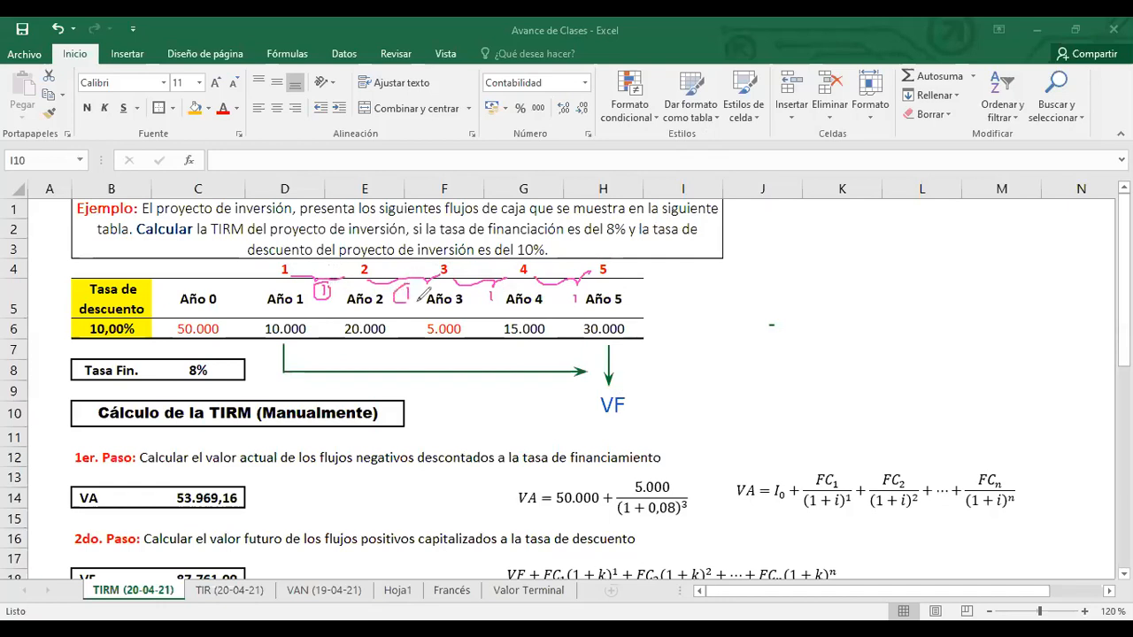
{"action": "mouse_move", "coordinate": [491, 287]}
{"action": "left_mouse_down"}
{"action": "mouse_move", "coordinate": [488, 301]}
{"action": "mouse_move", "coordinate": [491, 288]}
{"action": "left_mouse_up"}
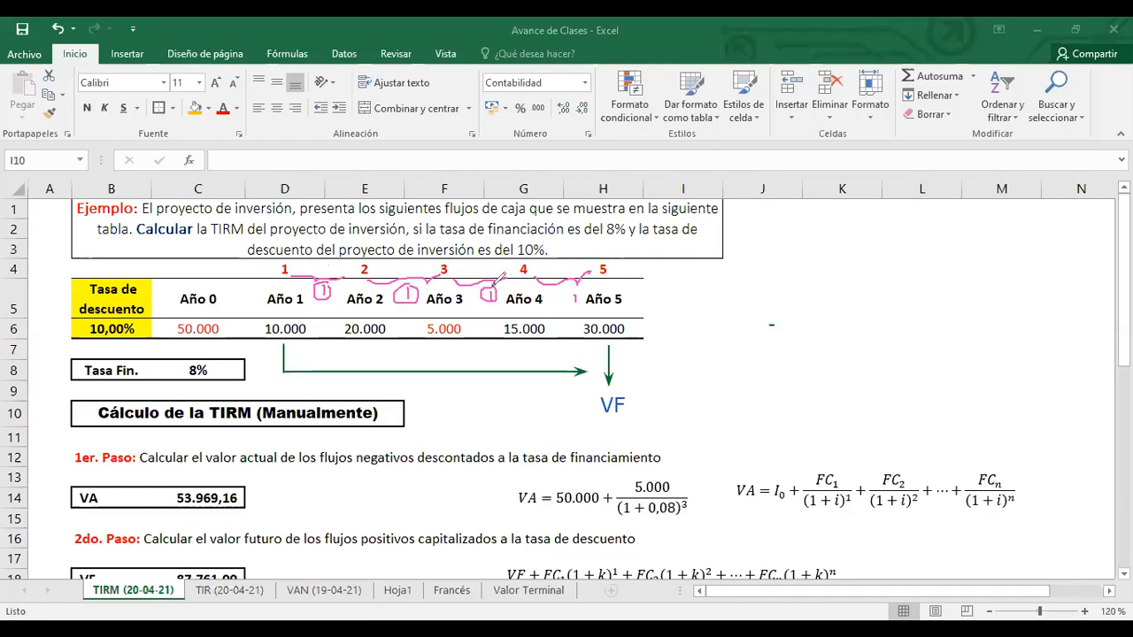
{"action": "mouse_move", "coordinate": [577, 290]}
{"action": "left_mouse_down"}
{"action": "mouse_move", "coordinate": [584, 303]}
{"action": "mouse_move", "coordinate": [582, 292]}
{"action": "left_mouse_up"}
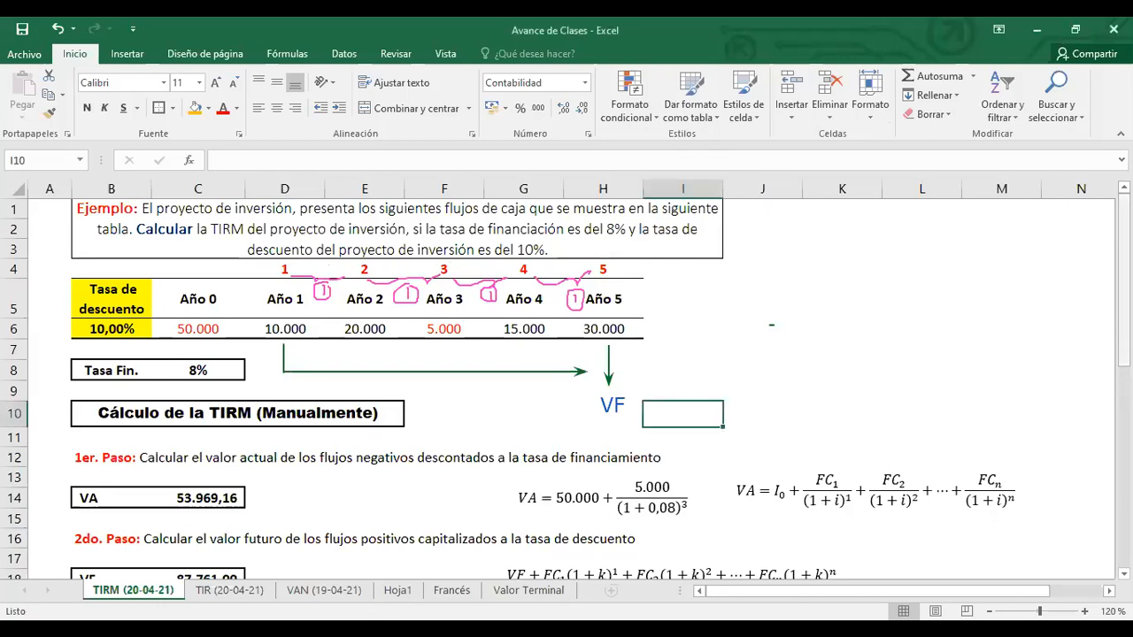
Circle the exponent 4 of the 10.000 term in the worked VF equation, and clear all annotations.
{"action": "scroll", "coordinate": [566, 381], "scroll_direction": "down", "scroll_amount": 1}
{"action": "left_click", "coordinate": [653, 532]}
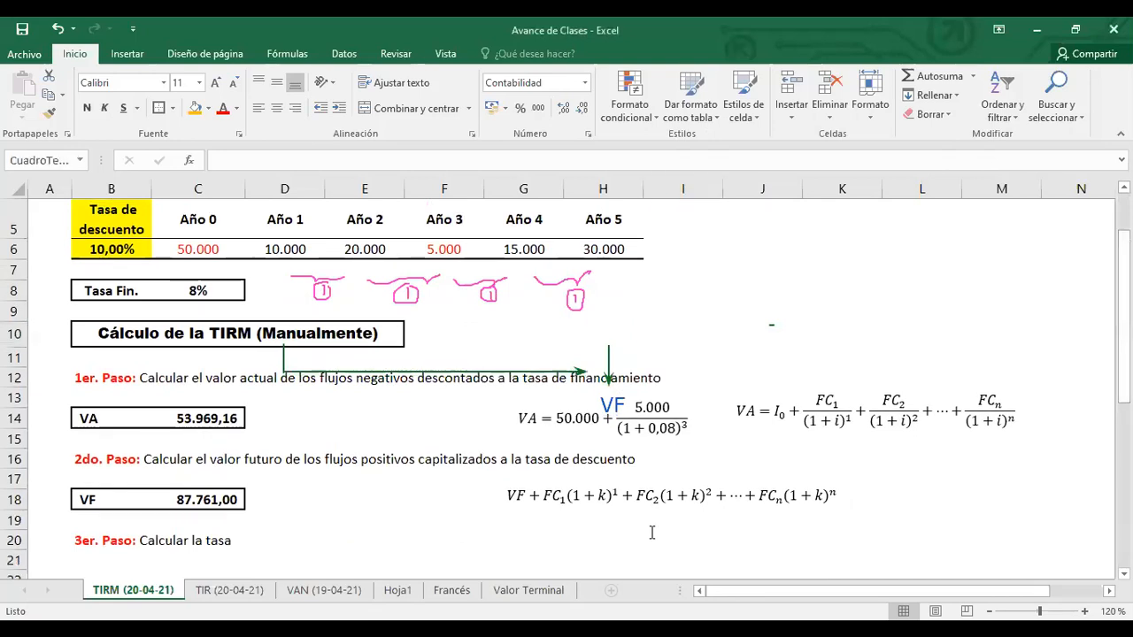
{"action": "left_click", "coordinate": [748, 102]}
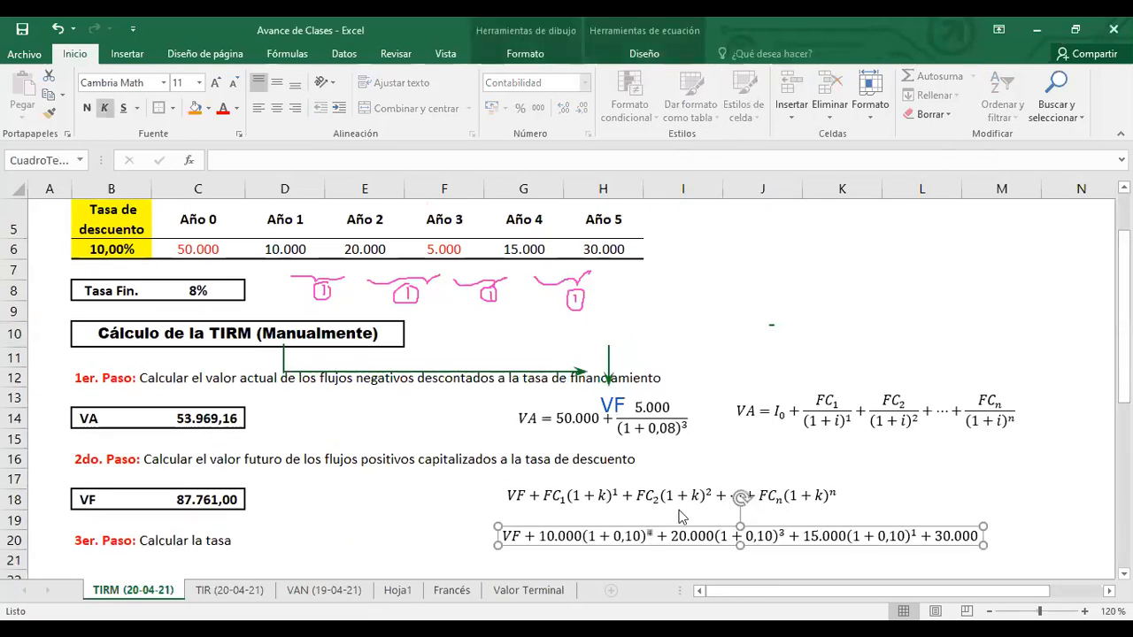
{"action": "left_click_drag", "start_coordinate": [645, 529], "coordinate": [647, 529]}
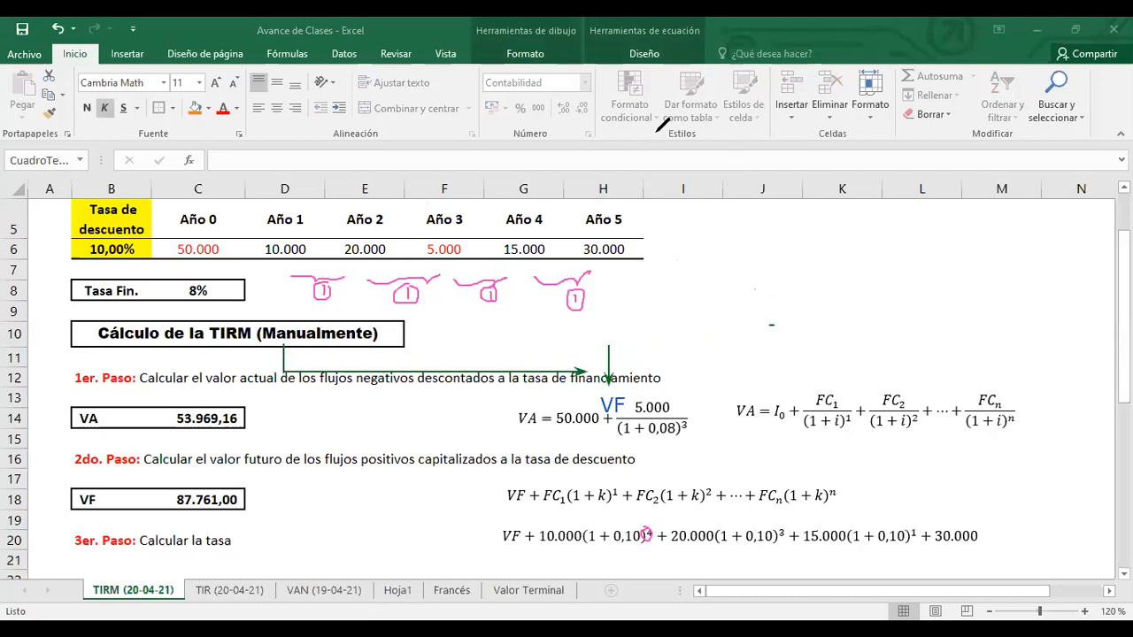
{"action": "key", "text": "e"}
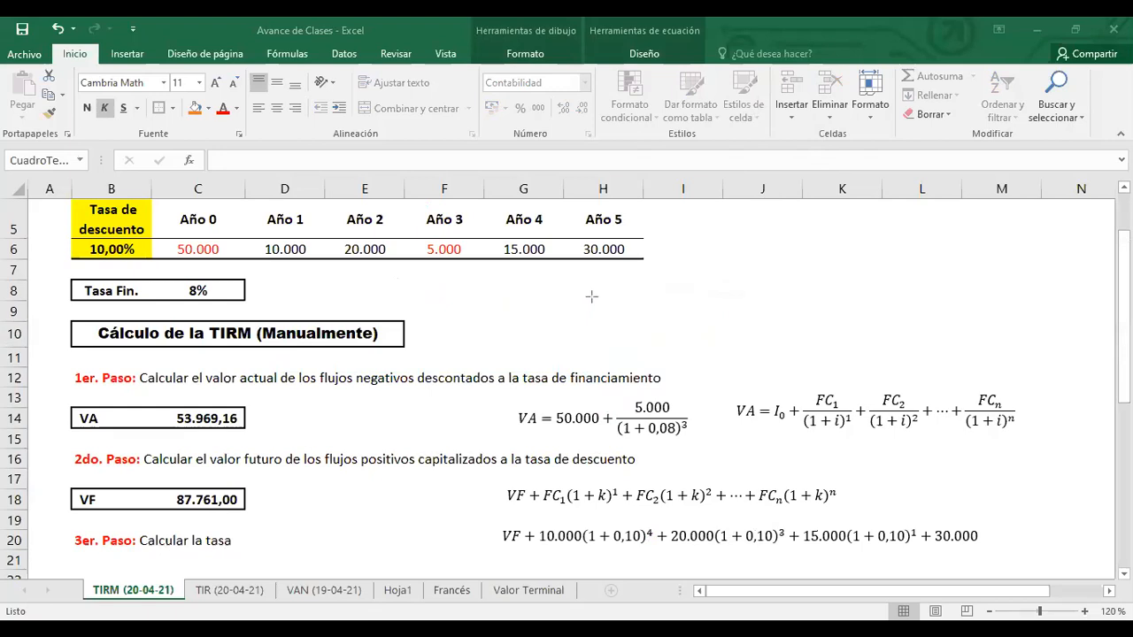
Draw a pink downward arrow below the Año 5 flow and an elbow arrow leading to it from the Año 2 flow.
{"action": "left_click_drag", "start_coordinate": [604, 263], "coordinate": [604, 301]}
{"action": "left_click_drag", "start_coordinate": [360, 262], "coordinate": [360, 287]}
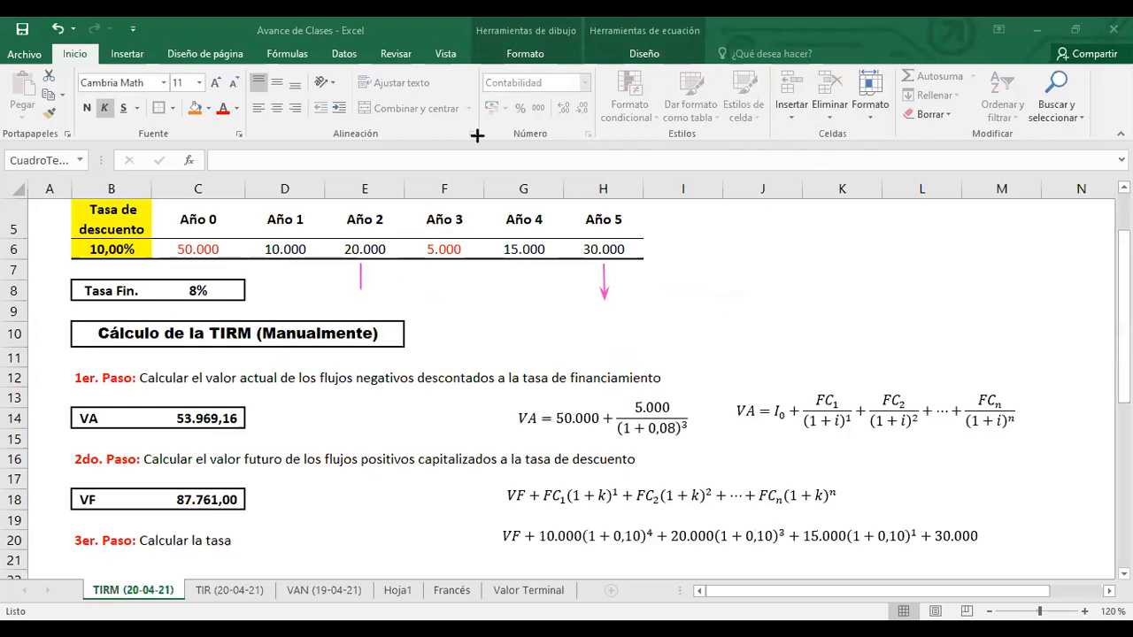
{"action": "left_click_drag", "start_coordinate": [360, 287], "coordinate": [584, 287]}
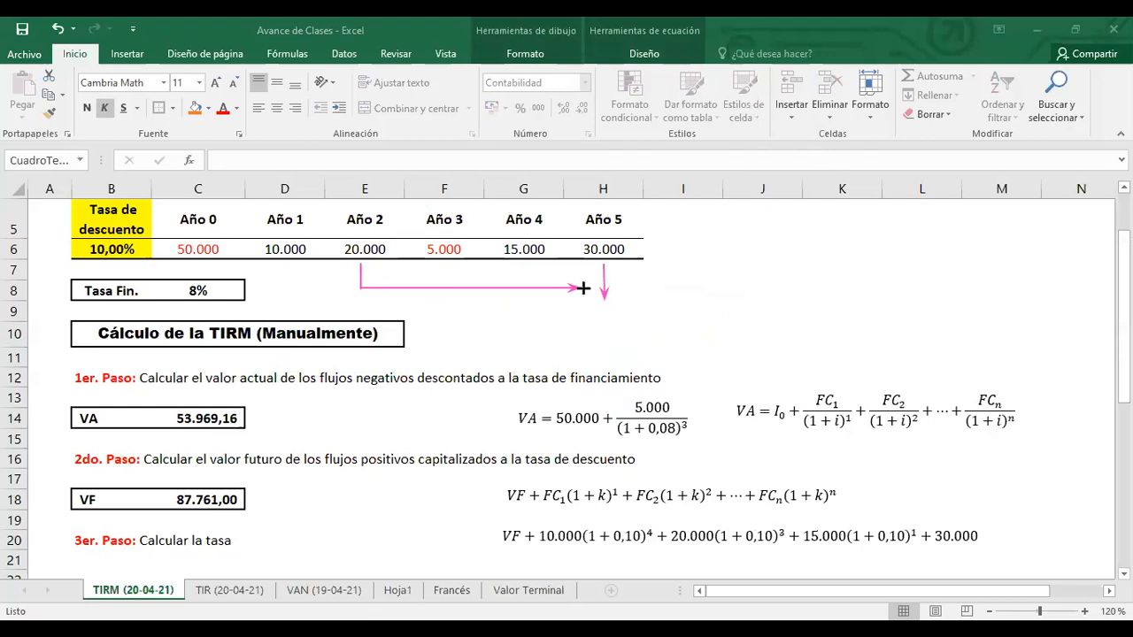
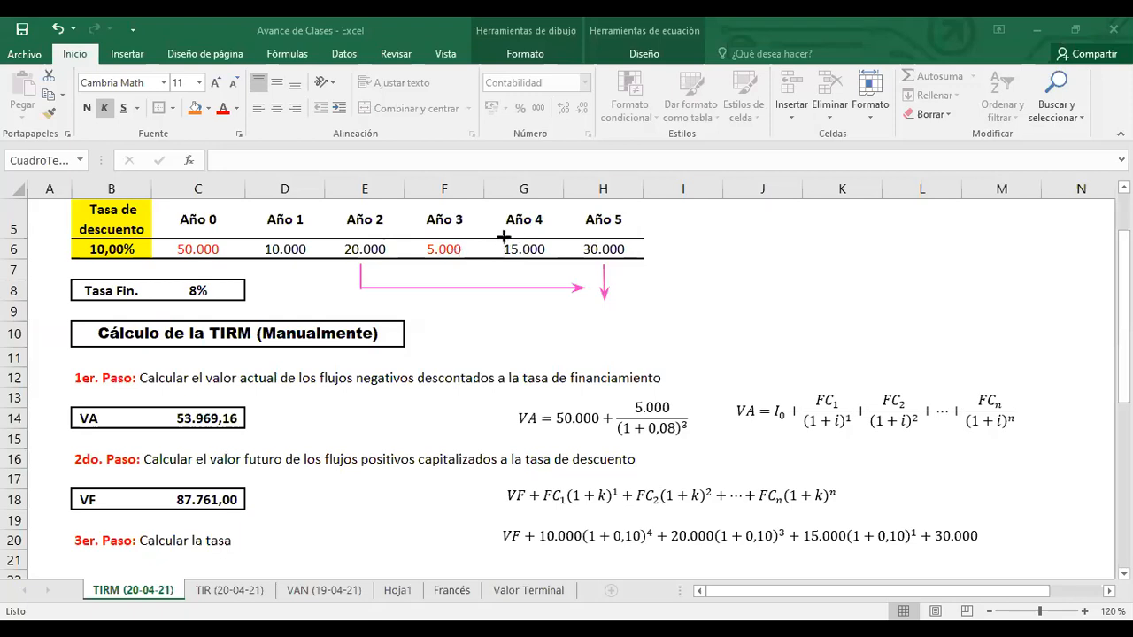
Frame the 15.000 flow of Año 4 with a pink rectangle and draw a green elbow arrow from it to Año 5.
{"action": "left_click_drag", "start_coordinate": [503, 236], "coordinate": [500, 263]}
{"action": "key", "text": "ctrl+z"}
{"action": "mouse_move", "coordinate": [498, 236]}
{"action": "left_mouse_down"}
{"action": "mouse_move", "coordinate": [535, 267]}
{"action": "mouse_move", "coordinate": [556, 269]}
{"action": "mouse_move", "coordinate": [550, 260]}
{"action": "left_mouse_up"}
{"action": "left_click_drag", "start_coordinate": [523, 265], "coordinate": [522, 303]}
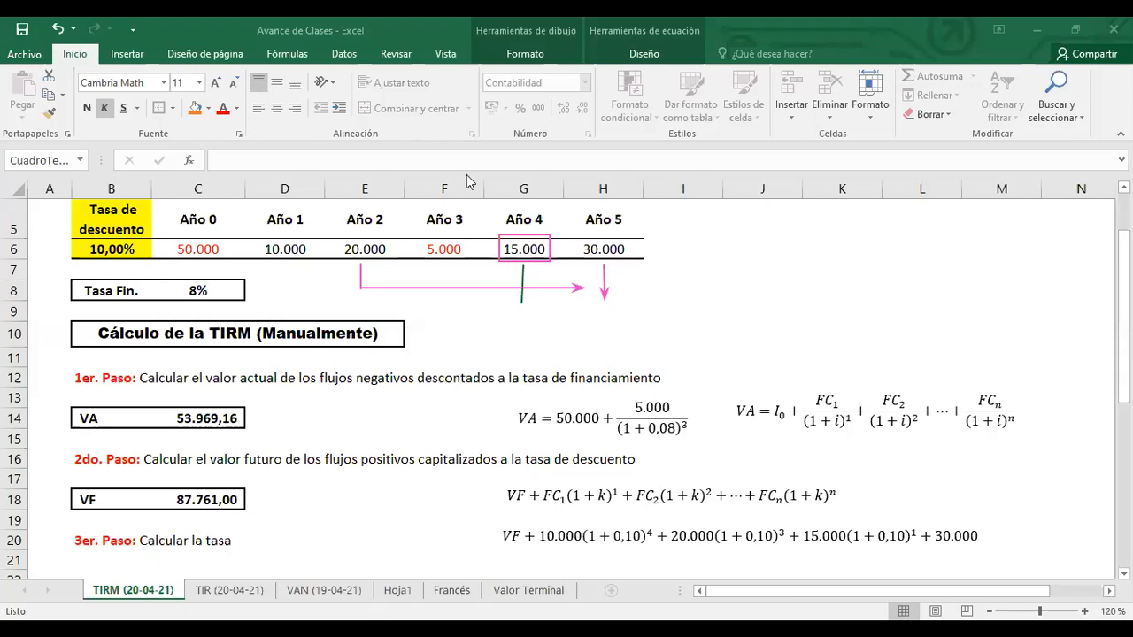
{"action": "left_click_drag", "start_coordinate": [524, 301], "coordinate": [602, 303]}
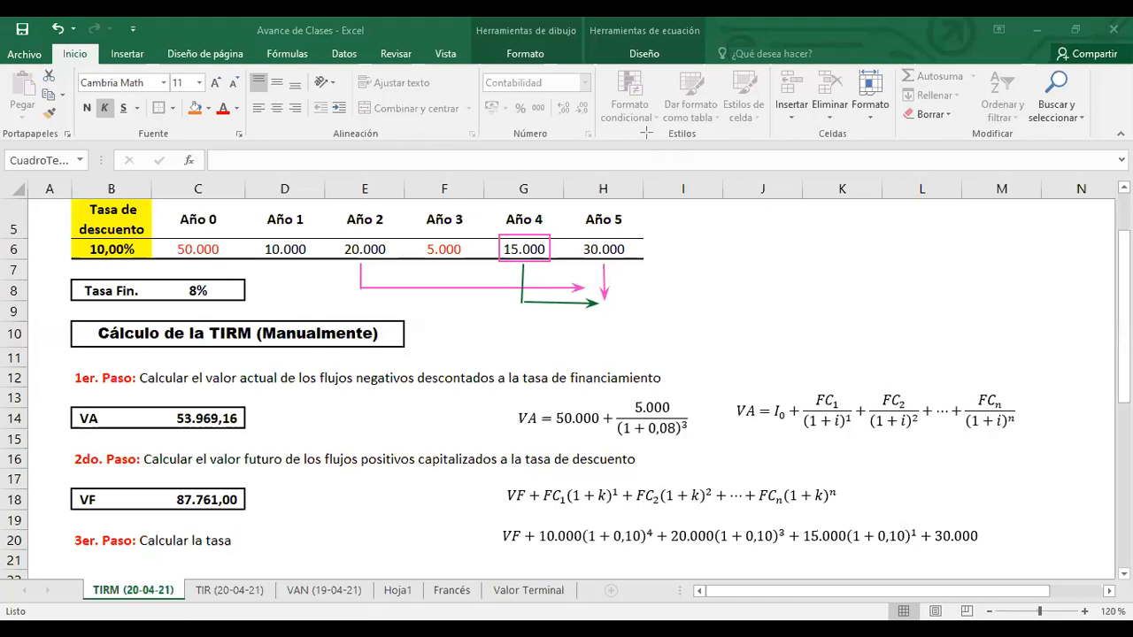
Circle the exponent 1 of the 15.000 term in the worked VF equation, and clear all annotations.
{"action": "left_click_drag", "start_coordinate": [912, 530], "coordinate": [912, 529]}
{"action": "mouse_move", "coordinate": [584, 213]}
{"action": "left_mouse_down"}
{"action": "mouse_move", "coordinate": [627, 211]}
{"action": "mouse_move", "coordinate": [629, 223]}
{"action": "mouse_move", "coordinate": [586, 236]}
{"action": "mouse_move", "coordinate": [585, 213]}
{"action": "left_mouse_up"}
{"action": "left_click_drag", "start_coordinate": [696, 214], "coordinate": [689, 223]}
{"action": "key", "text": "ctrl+z"}
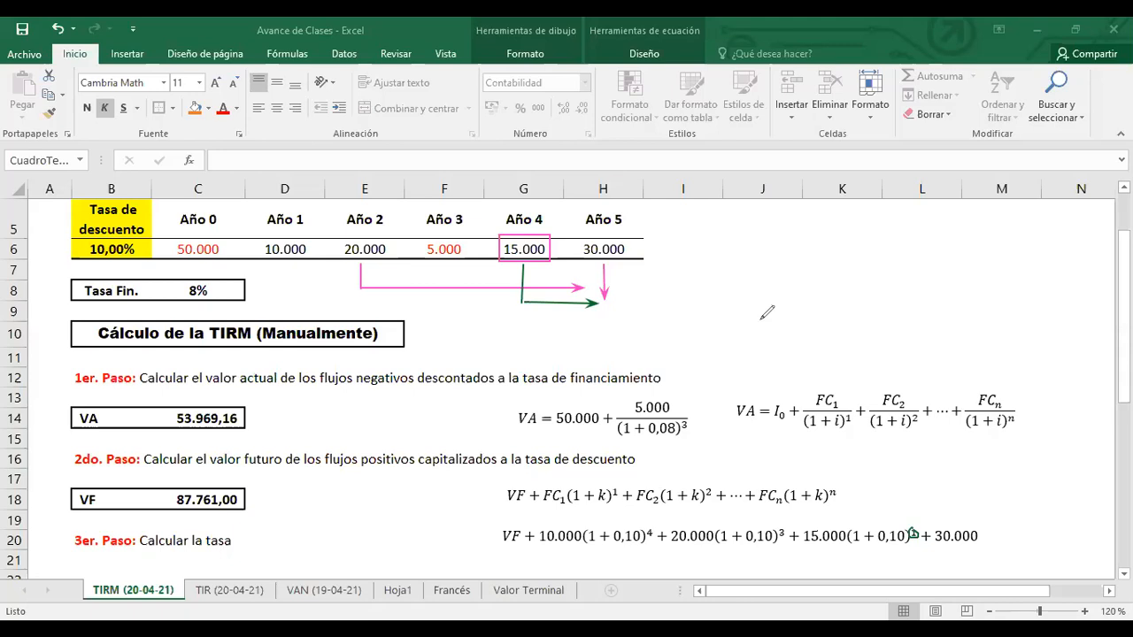
{"action": "left_click", "coordinate": [812, 146]}
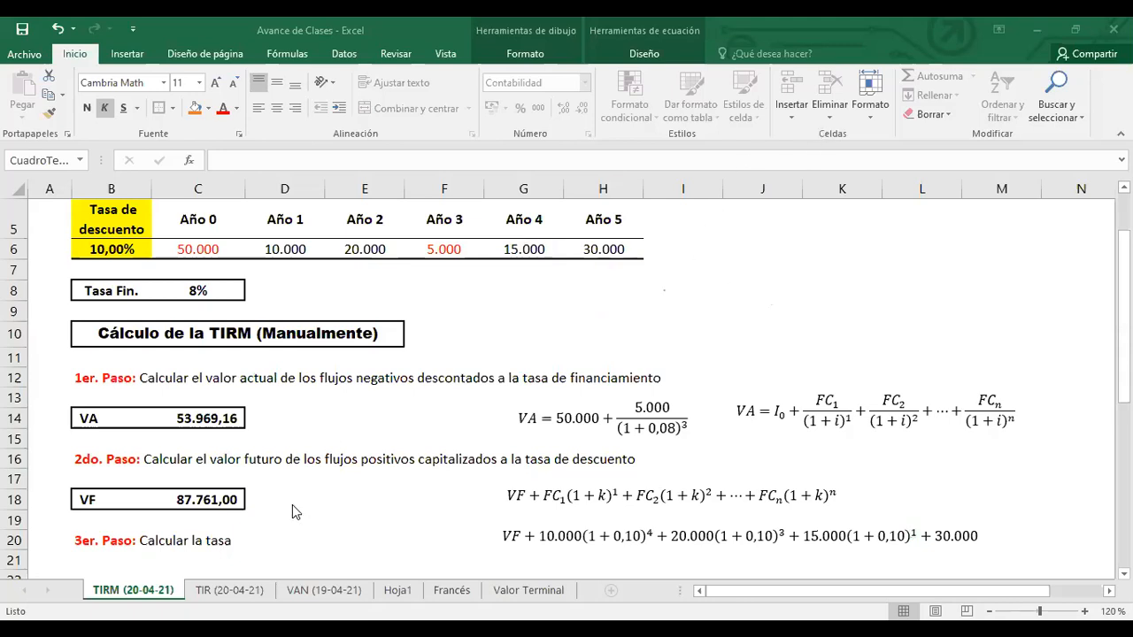
Handwrite the compound interest formula VF = VP(1+i)^n in green below the worked VF equation.
{"action": "scroll", "coordinate": [296, 489], "scroll_direction": "down", "scroll_amount": 2}
{"action": "scroll", "coordinate": [226, 452], "scroll_direction": "up", "scroll_amount": 1}
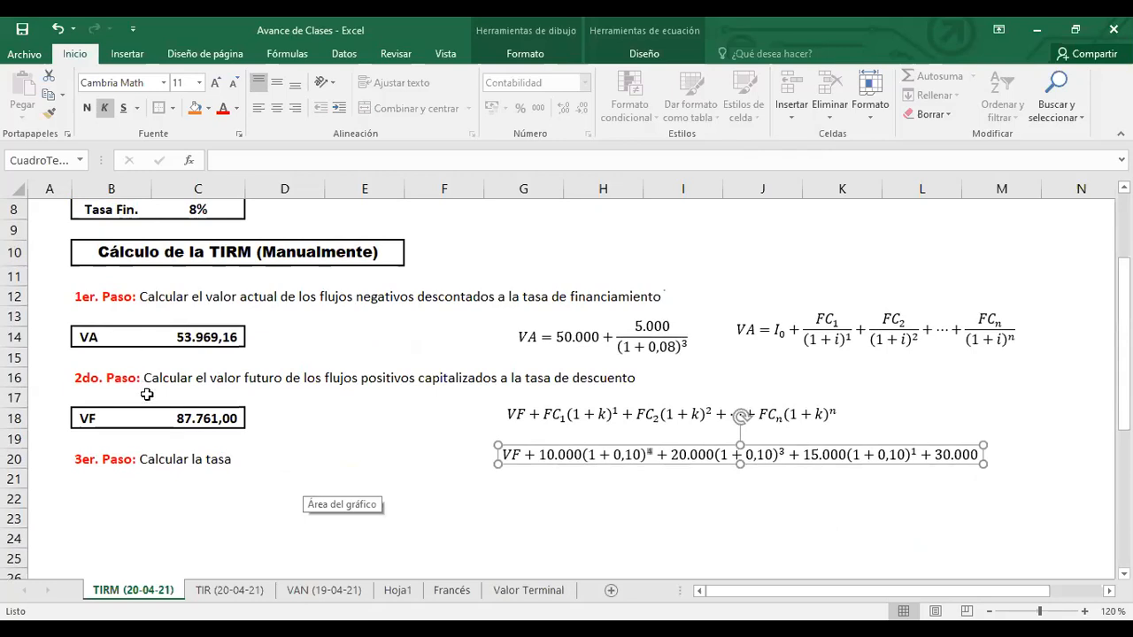
{"action": "left_click", "coordinate": [195, 478]}
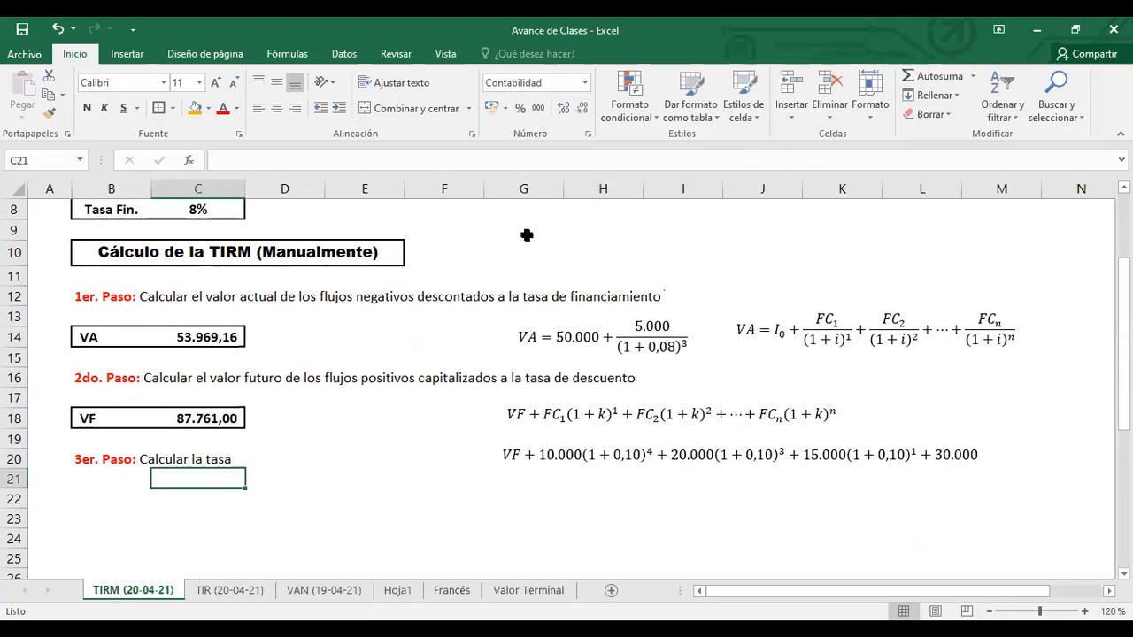
{"action": "left_click", "coordinate": [735, 119]}
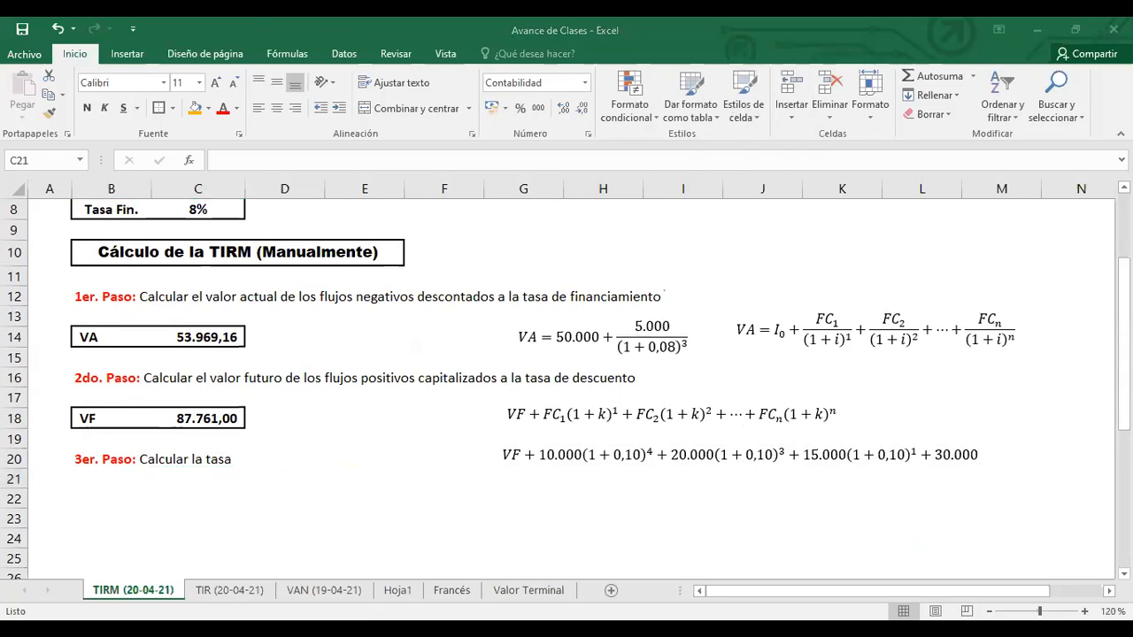
{"action": "scroll", "coordinate": [595, 166], "scroll_direction": "down", "scroll_amount": 3}
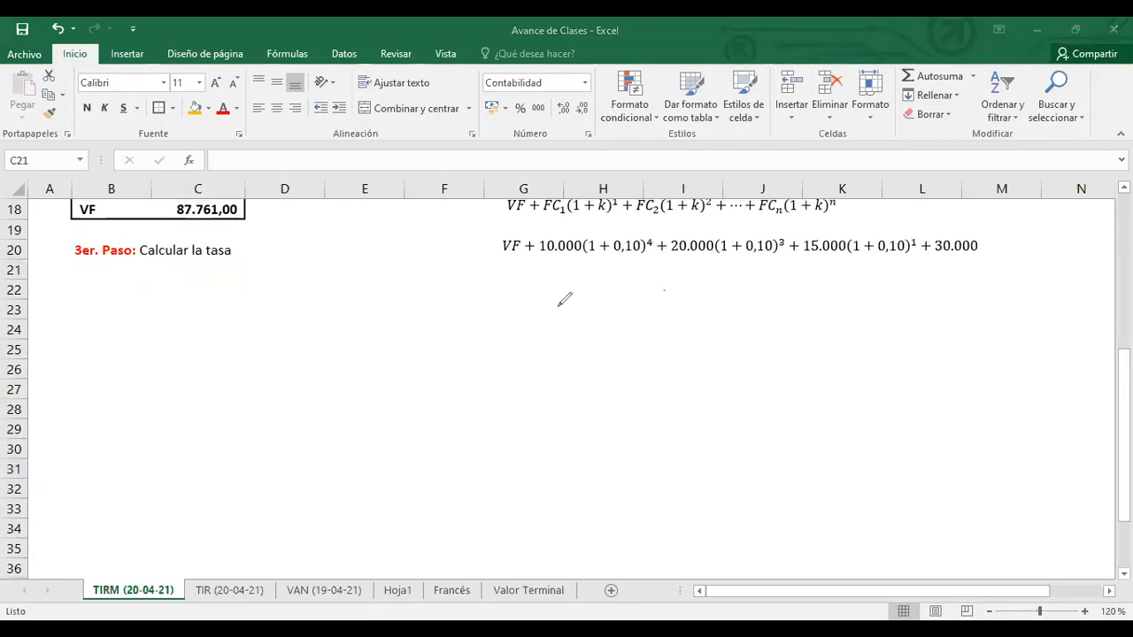
{"action": "mouse_move", "coordinate": [529, 310]}
{"action": "left_mouse_down"}
{"action": "mouse_move", "coordinate": [559, 294]}
{"action": "mouse_move", "coordinate": [567, 343]}
{"action": "mouse_move", "coordinate": [582, 308]}
{"action": "mouse_move", "coordinate": [581, 325]}
{"action": "mouse_move", "coordinate": [622, 321]}
{"action": "left_mouse_up"}
{"action": "mouse_move", "coordinate": [601, 331]}
{"action": "left_mouse_down"}
{"action": "mouse_move", "coordinate": [655, 313]}
{"action": "mouse_move", "coordinate": [671, 340]}
{"action": "mouse_move", "coordinate": [674, 327]}
{"action": "left_mouse_up"}
{"action": "mouse_move", "coordinate": [722, 297]}
{"action": "left_mouse_down"}
{"action": "mouse_move", "coordinate": [715, 348]}
{"action": "mouse_move", "coordinate": [760, 336]}
{"action": "mouse_move", "coordinate": [767, 322]}
{"action": "mouse_move", "coordinate": [776, 334]}
{"action": "mouse_move", "coordinate": [807, 331]}
{"action": "left_mouse_up"}
{"action": "mouse_move", "coordinate": [815, 285]}
{"action": "left_mouse_down"}
{"action": "mouse_move", "coordinate": [817, 350]}
{"action": "mouse_move", "coordinate": [842, 289]}
{"action": "mouse_move", "coordinate": [846, 304]}
{"action": "left_mouse_up"}
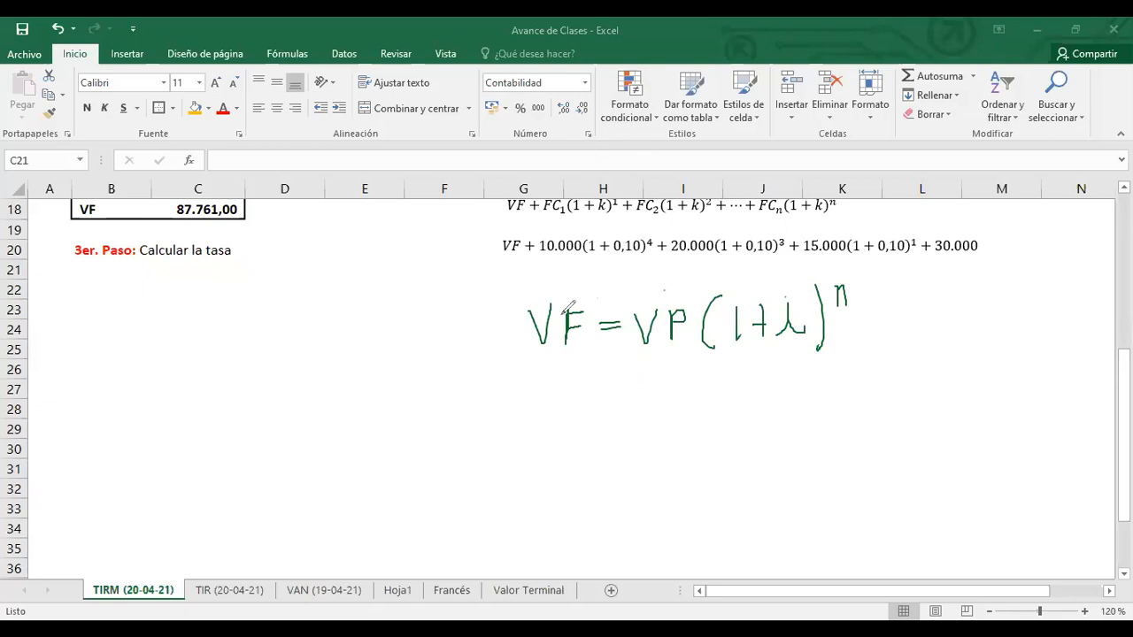
Mark VF, its value in C18, VP and n with red check marks, and circle n and i in the handwritten formula.
{"action": "left_click_drag", "start_coordinate": [558, 299], "coordinate": [579, 289]}
{"action": "left_click_drag", "start_coordinate": [256, 212], "coordinate": [269, 206]}
{"action": "left_click_drag", "start_coordinate": [665, 292], "coordinate": [697, 281]}
{"action": "left_click_drag", "start_coordinate": [840, 282], "coordinate": [881, 275]}
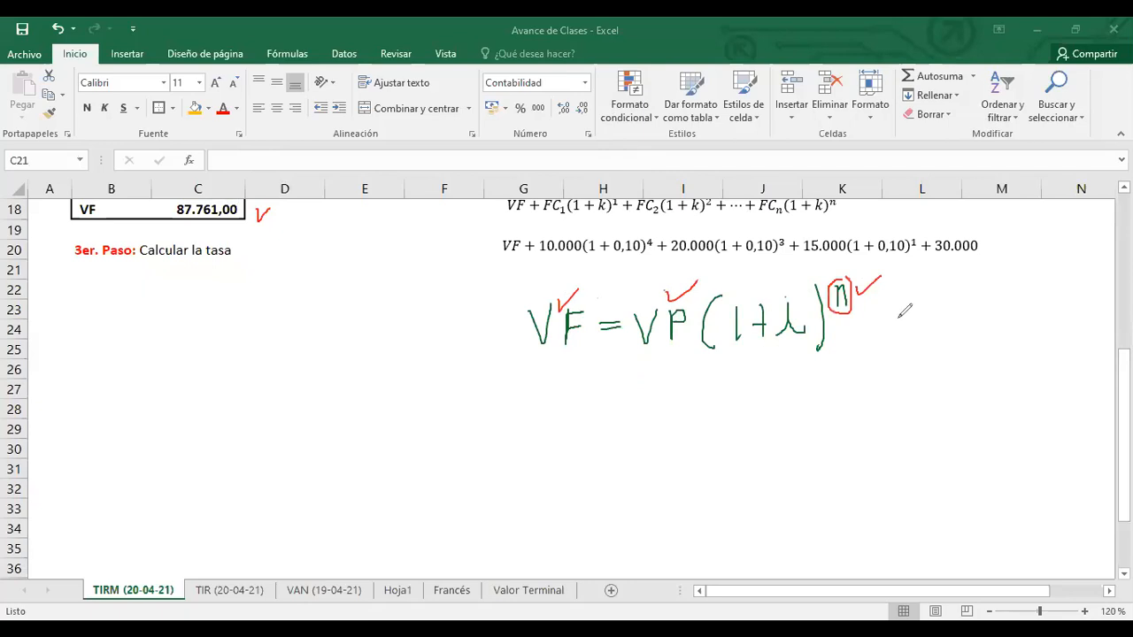
{"action": "mouse_move", "coordinate": [790, 297]}
{"action": "left_mouse_down"}
{"action": "mouse_move", "coordinate": [801, 339]}
{"action": "mouse_move", "coordinate": [791, 290]}
{"action": "left_mouse_up"}
Handwrite VF/VP = (1+i)^n in green below the first formula and circle its i in pink.
{"action": "mouse_move", "coordinate": [528, 386]}
{"action": "left_mouse_down"}
{"action": "mouse_move", "coordinate": [543, 384]}
{"action": "mouse_move", "coordinate": [557, 411]}
{"action": "mouse_move", "coordinate": [574, 386]}
{"action": "left_mouse_up"}
{"action": "mouse_move", "coordinate": [556, 400]}
{"action": "left_mouse_down"}
{"action": "mouse_move", "coordinate": [568, 399]}
{"action": "mouse_move", "coordinate": [555, 428]}
{"action": "mouse_move", "coordinate": [585, 427]}
{"action": "mouse_move", "coordinate": [549, 442]}
{"action": "mouse_move", "coordinate": [556, 467]}
{"action": "mouse_move", "coordinate": [557, 456]}
{"action": "left_mouse_up"}
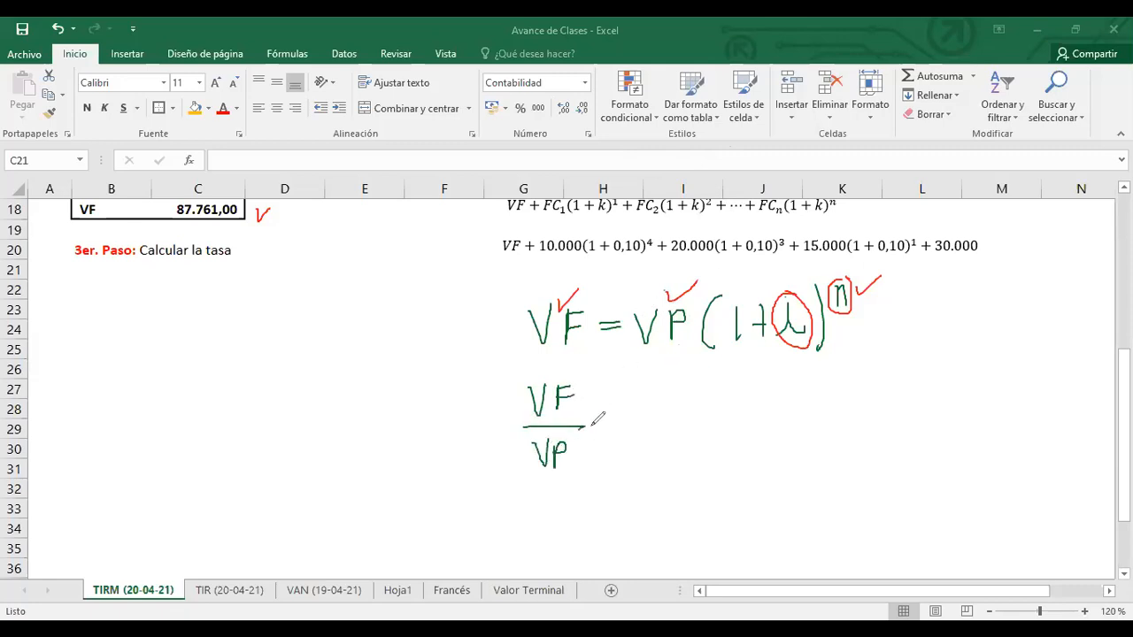
{"action": "left_click_drag", "start_coordinate": [594, 421], "coordinate": [612, 419]}
{"action": "left_click_drag", "start_coordinate": [593, 431], "coordinate": [613, 429]}
{"action": "mouse_move", "coordinate": [649, 386]}
{"action": "left_mouse_down"}
{"action": "mouse_move", "coordinate": [646, 433]}
{"action": "mouse_move", "coordinate": [683, 405]}
{"action": "left_mouse_up"}
{"action": "mouse_move", "coordinate": [676, 397]}
{"action": "left_mouse_down"}
{"action": "mouse_move", "coordinate": [674, 432]}
{"action": "mouse_move", "coordinate": [715, 428]}
{"action": "left_mouse_up"}
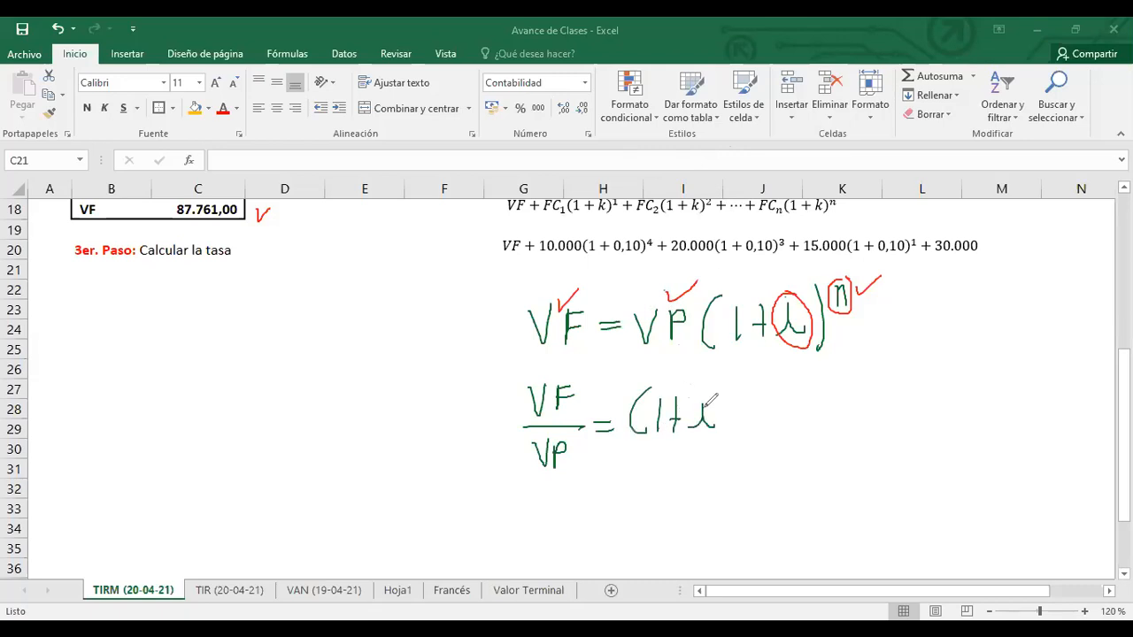
{"action": "mouse_move", "coordinate": [725, 382]}
{"action": "left_mouse_down"}
{"action": "mouse_move", "coordinate": [725, 436]}
{"action": "mouse_move", "coordinate": [751, 399]}
{"action": "left_mouse_up"}
{"action": "mouse_move", "coordinate": [708, 389]}
{"action": "left_mouse_down"}
{"action": "mouse_move", "coordinate": [713, 424]}
{"action": "mouse_move", "coordinate": [712, 388]}
{"action": "left_mouse_up"}
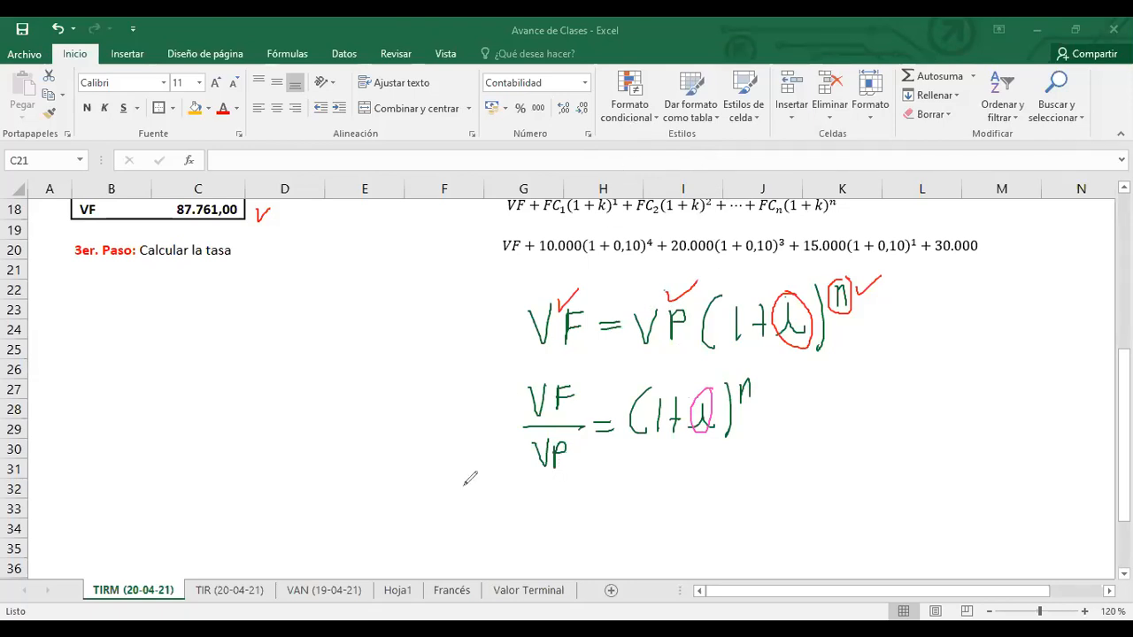
Add a blue nth root over both sides of the VF/VP equation and strike out the root index n and exponent n around (1+i).
{"action": "mouse_move", "coordinate": [445, 401]}
{"action": "left_mouse_down"}
{"action": "mouse_move", "coordinate": [492, 453]}
{"action": "mouse_move", "coordinate": [594, 376]}
{"action": "mouse_move", "coordinate": [601, 396]}
{"action": "left_mouse_up"}
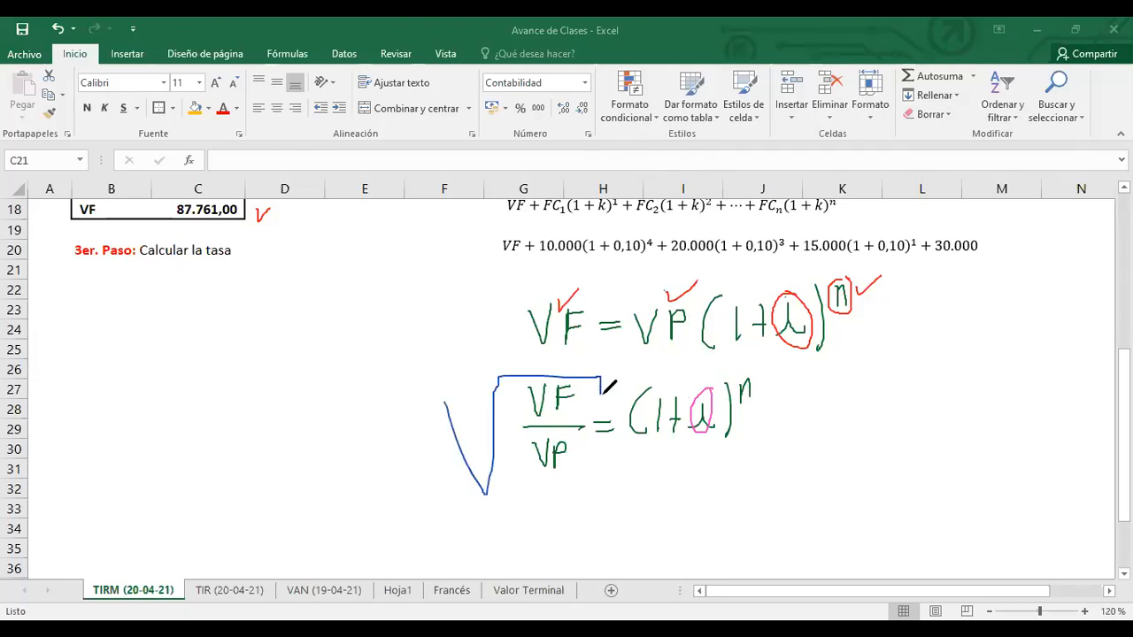
{"action": "mouse_move", "coordinate": [464, 398]}
{"action": "left_mouse_down"}
{"action": "mouse_move", "coordinate": [472, 386]}
{"action": "mouse_move", "coordinate": [474, 399]}
{"action": "left_mouse_up"}
{"action": "mouse_move", "coordinate": [614, 396]}
{"action": "left_mouse_down"}
{"action": "mouse_move", "coordinate": [631, 449]}
{"action": "mouse_move", "coordinate": [766, 364]}
{"action": "mouse_move", "coordinate": [795, 398]}
{"action": "left_mouse_up"}
{"action": "left_click_drag", "start_coordinate": [615, 392], "coordinate": [623, 391]}
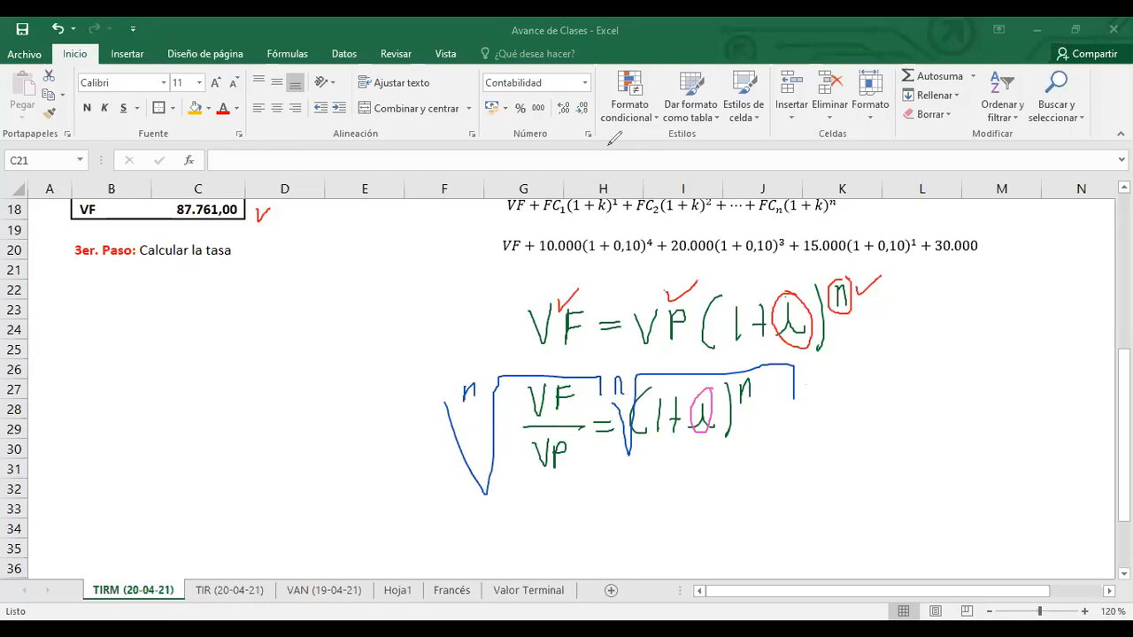
{"action": "left_click_drag", "start_coordinate": [596, 404], "coordinate": [664, 364]}
{"action": "left_click_drag", "start_coordinate": [731, 402], "coordinate": [776, 375]}
Handwrite the equation 1 + i equals the nth root of VF/VP in green below the rooted equation.
{"action": "left_click_drag", "start_coordinate": [561, 554], "coordinate": [580, 544]}
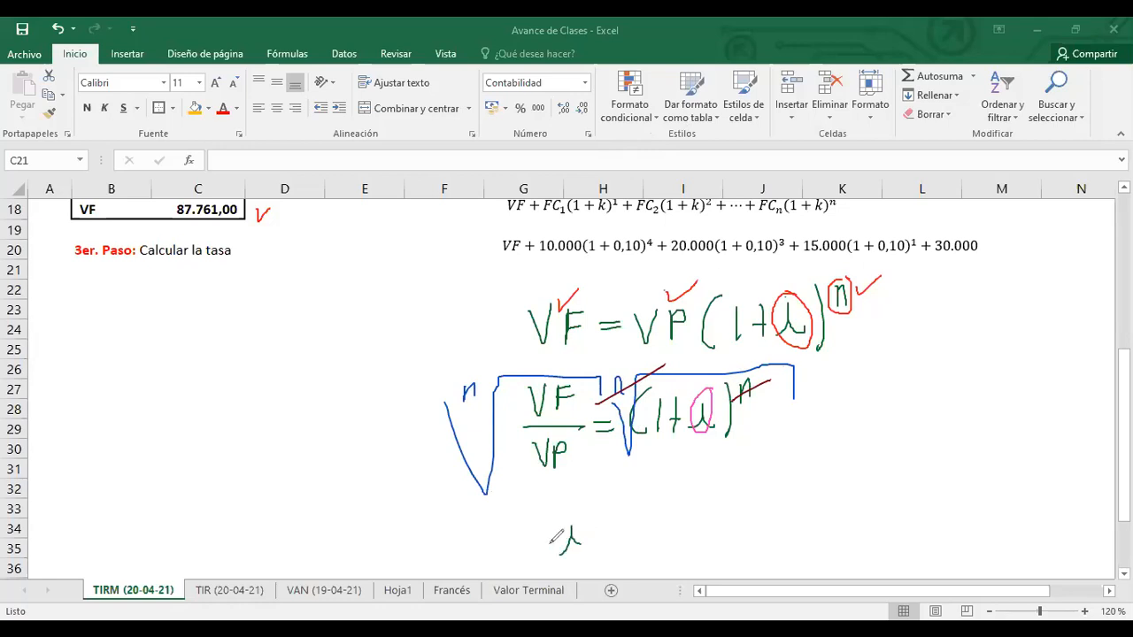
{"action": "mouse_move", "coordinate": [507, 531]}
{"action": "left_mouse_down"}
{"action": "mouse_move", "coordinate": [507, 553]}
{"action": "mouse_move", "coordinate": [529, 550]}
{"action": "mouse_move", "coordinate": [537, 529]}
{"action": "mouse_move", "coordinate": [619, 534]}
{"action": "mouse_move", "coordinate": [659, 555]}
{"action": "mouse_move", "coordinate": [677, 478]}
{"action": "left_mouse_up"}
{"action": "mouse_move", "coordinate": [647, 515]}
{"action": "left_mouse_down"}
{"action": "mouse_move", "coordinate": [732, 494]}
{"action": "mouse_move", "coordinate": [697, 524]}
{"action": "mouse_move", "coordinate": [713, 524]}
{"action": "mouse_move", "coordinate": [721, 552]}
{"action": "mouse_move", "coordinate": [722, 536]}
{"action": "left_mouse_up"}
{"action": "mouse_move", "coordinate": [678, 478]}
{"action": "left_mouse_down"}
{"action": "mouse_move", "coordinate": [748, 476]}
{"action": "mouse_move", "coordinate": [748, 495]}
{"action": "left_mouse_up"}
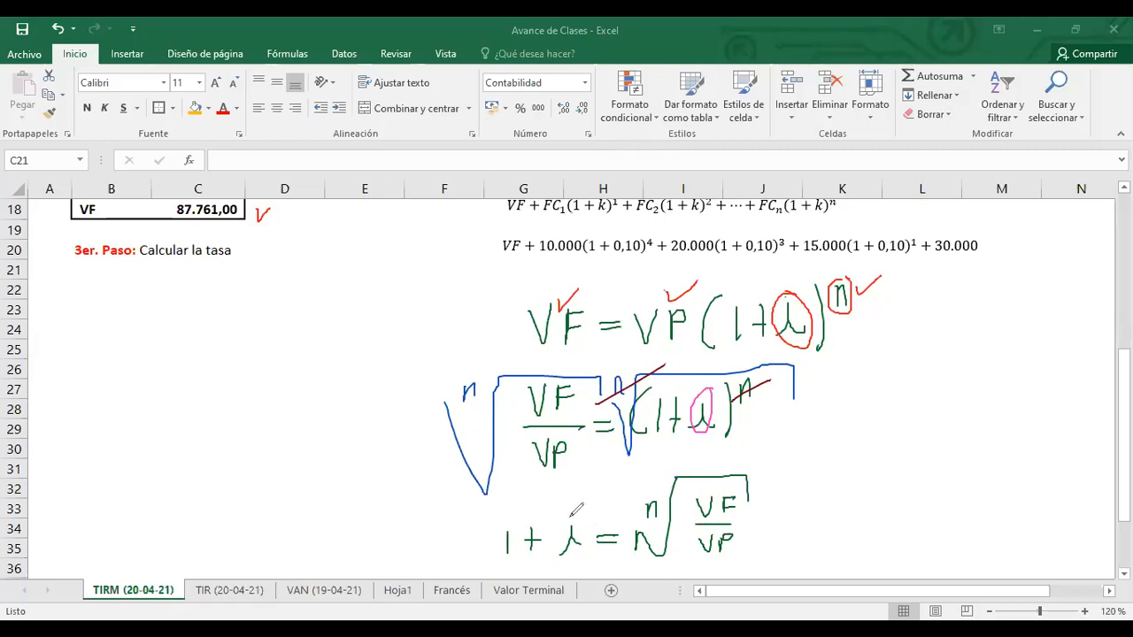
Handwrite an arrow and i = nth root of VF/VP, minus 1, in green beside the last equation, and clear all the handwritten annotations.
{"action": "left_click_drag", "start_coordinate": [569, 514], "coordinate": [572, 520]}
{"action": "mouse_move", "coordinate": [773, 531]}
{"action": "left_mouse_down"}
{"action": "mouse_move", "coordinate": [826, 529]}
{"action": "mouse_move", "coordinate": [815, 537]}
{"action": "mouse_move", "coordinate": [904, 519]}
{"action": "mouse_move", "coordinate": [934, 535]}
{"action": "mouse_move", "coordinate": [958, 463]}
{"action": "mouse_move", "coordinate": [929, 493]}
{"action": "mouse_move", "coordinate": [1001, 478]}
{"action": "mouse_move", "coordinate": [1000, 499]}
{"action": "mouse_move", "coordinate": [982, 510]}
{"action": "mouse_move", "coordinate": [989, 531]}
{"action": "mouse_move", "coordinate": [1004, 507]}
{"action": "left_mouse_up"}
{"action": "left_click", "coordinate": [847, 534]}
{"action": "left_click", "coordinate": [860, 508]}
{"action": "mouse_move", "coordinate": [960, 464]}
{"action": "left_mouse_down"}
{"action": "mouse_move", "coordinate": [1027, 462]}
{"action": "mouse_move", "coordinate": [1044, 499]}
{"action": "mouse_move", "coordinate": [1063, 501]}
{"action": "left_mouse_up"}
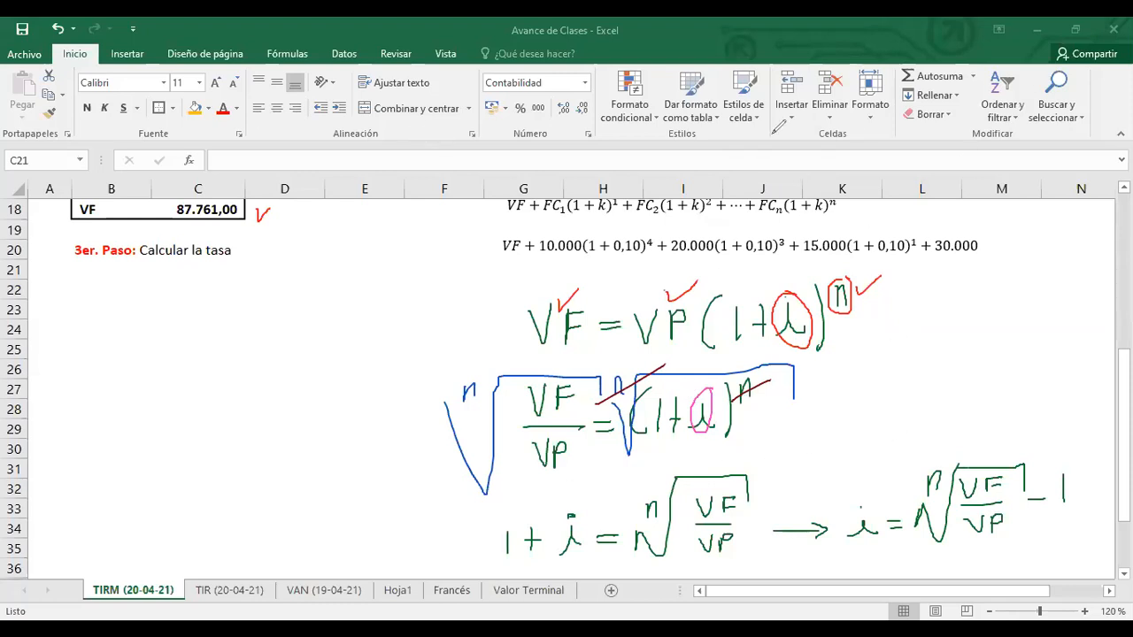
{"action": "left_click", "coordinate": [791, 171]}
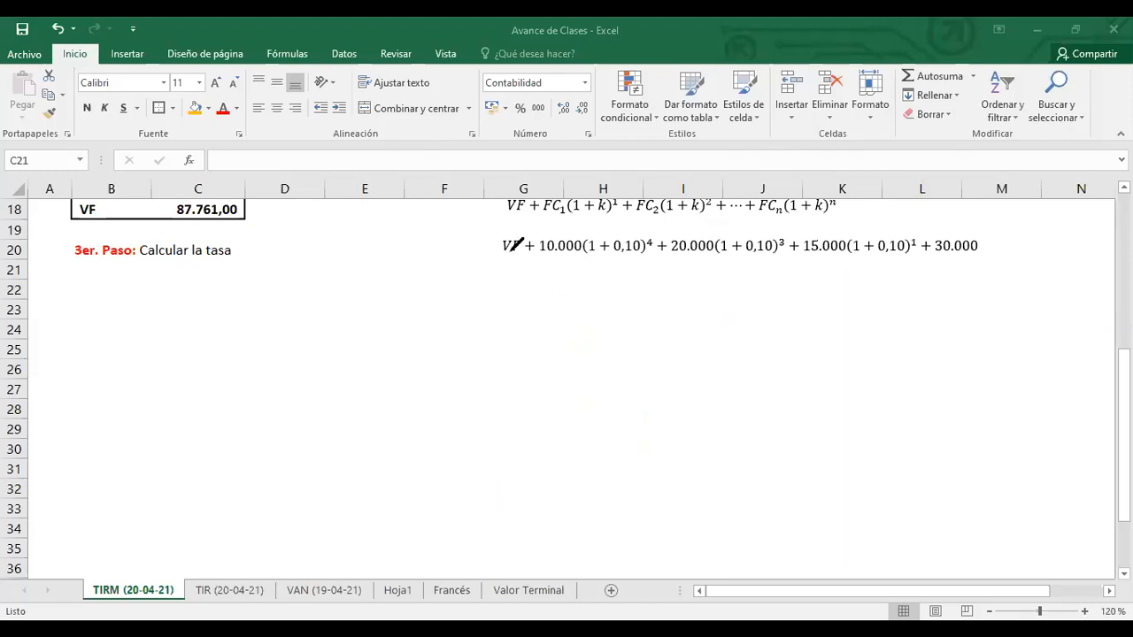
Insert a new equation object that begins with i = followed by a radical with index n.
{"action": "left_click", "coordinate": [127, 53]}
{"action": "left_click", "coordinate": [1055, 124]}
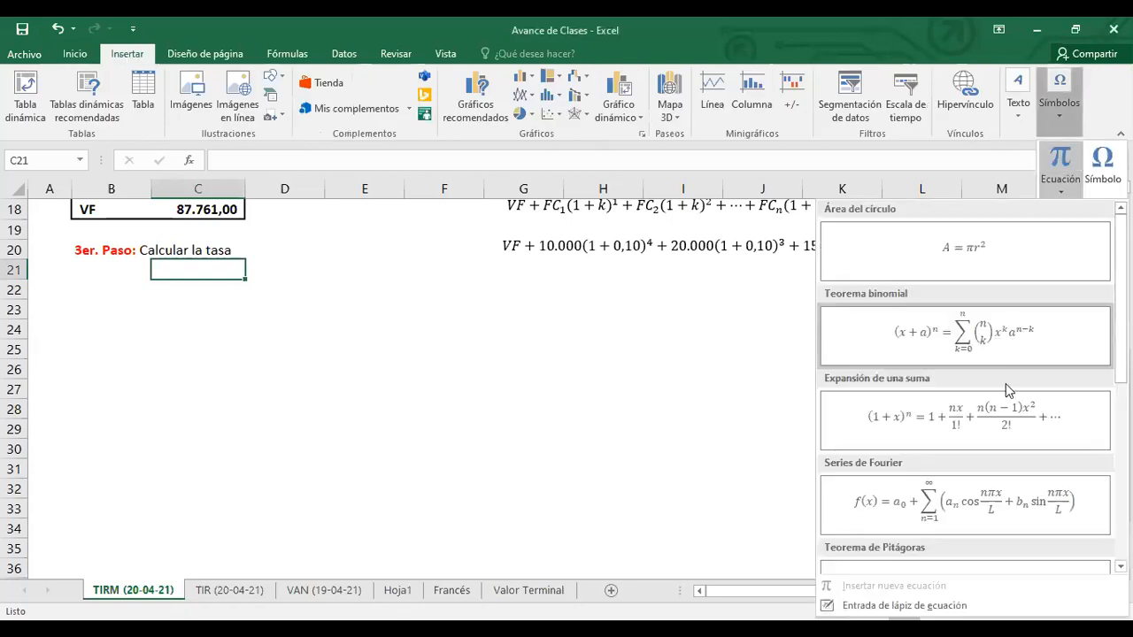
{"action": "left_click", "coordinate": [1055, 161]}
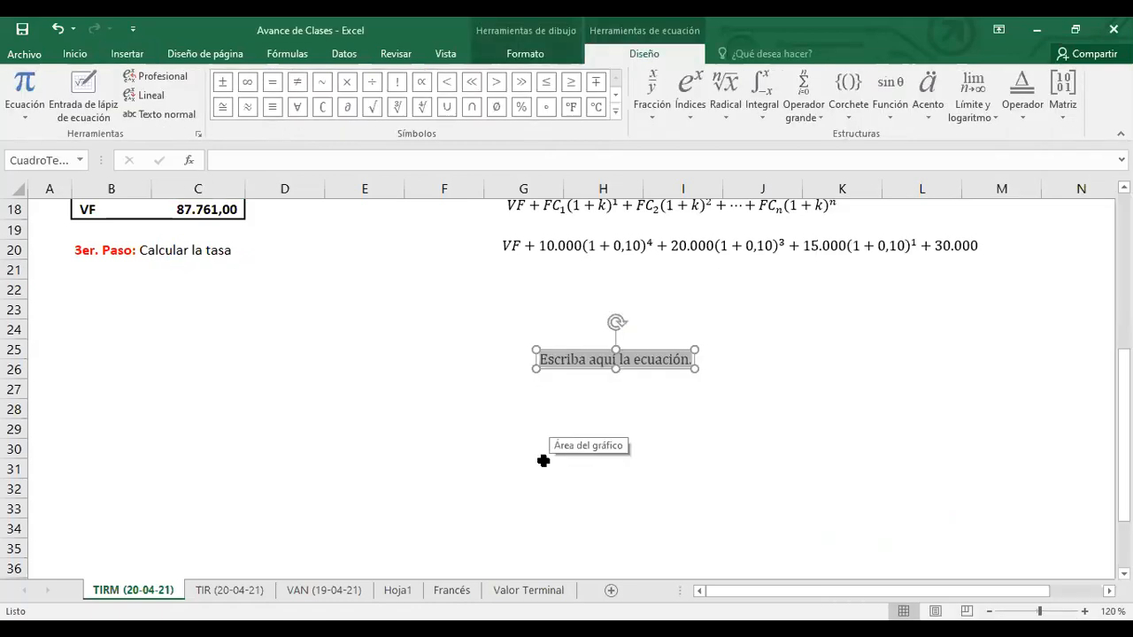
{"action": "type", "text": "i"}
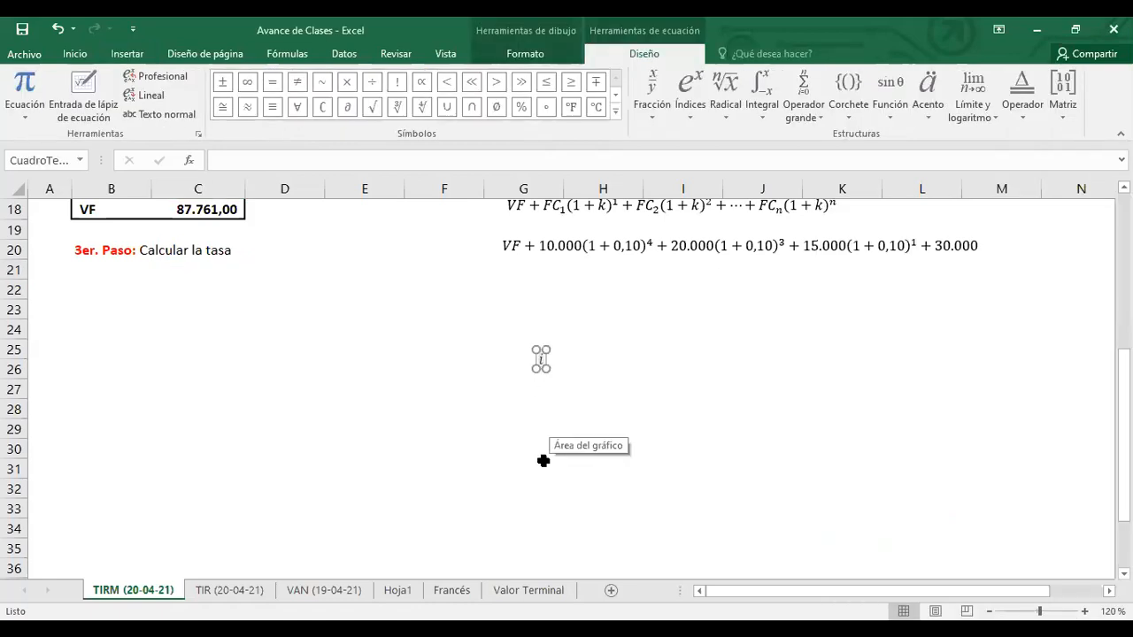
{"action": "type", "text": "="}
{"action": "left_click", "coordinate": [731, 122]}
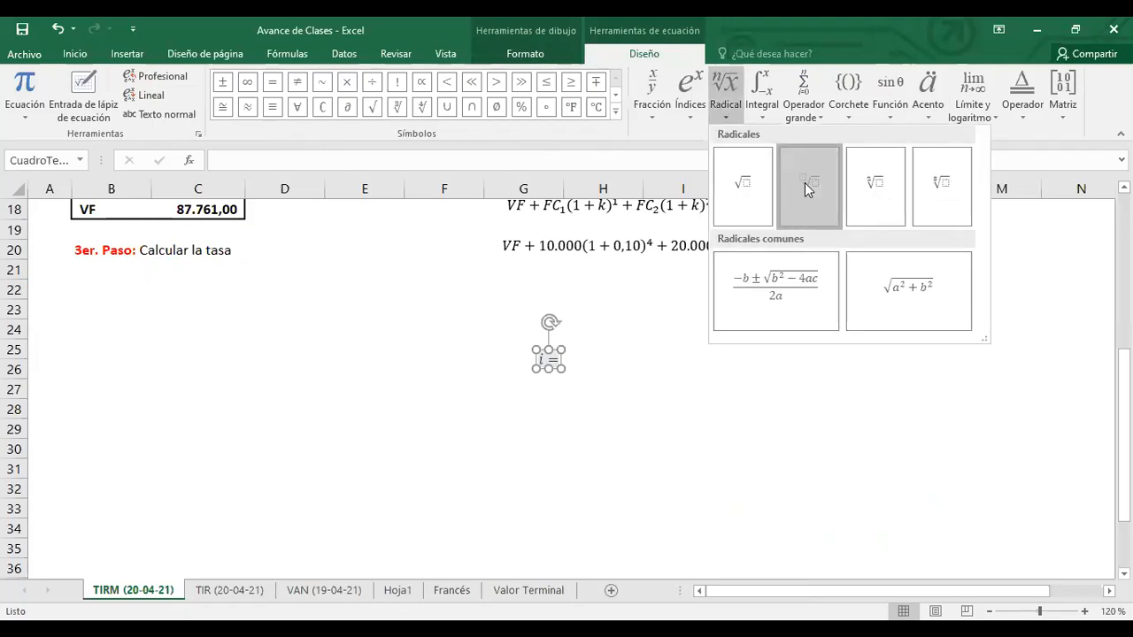
{"action": "left_click", "coordinate": [804, 183]}
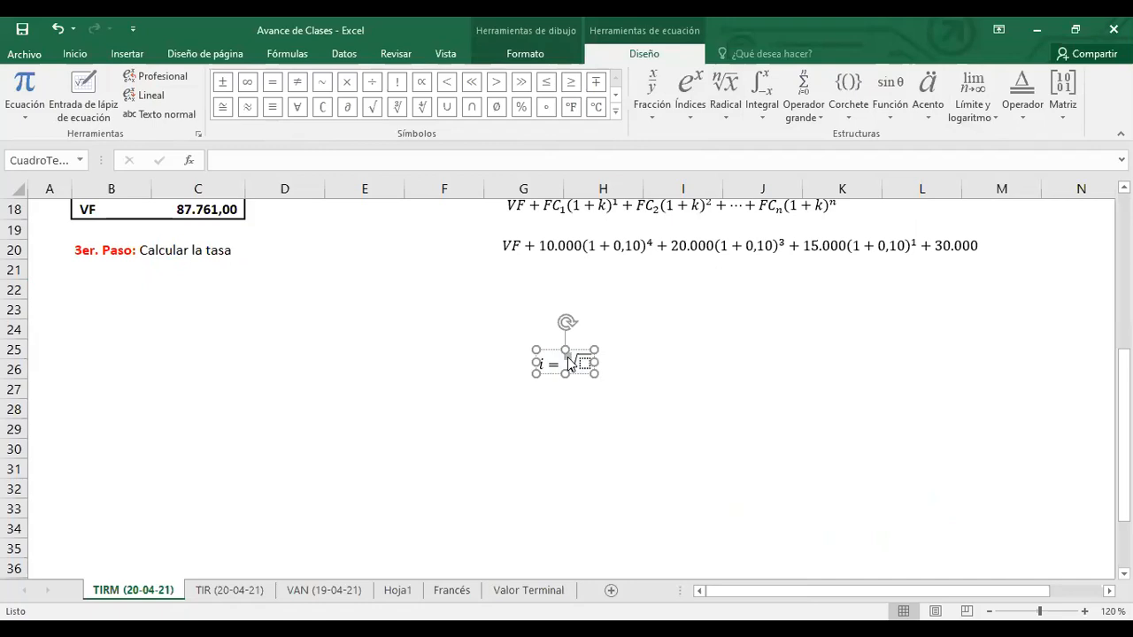
{"action": "left_click", "coordinate": [567, 356]}
{"action": "type", "text": "n"}
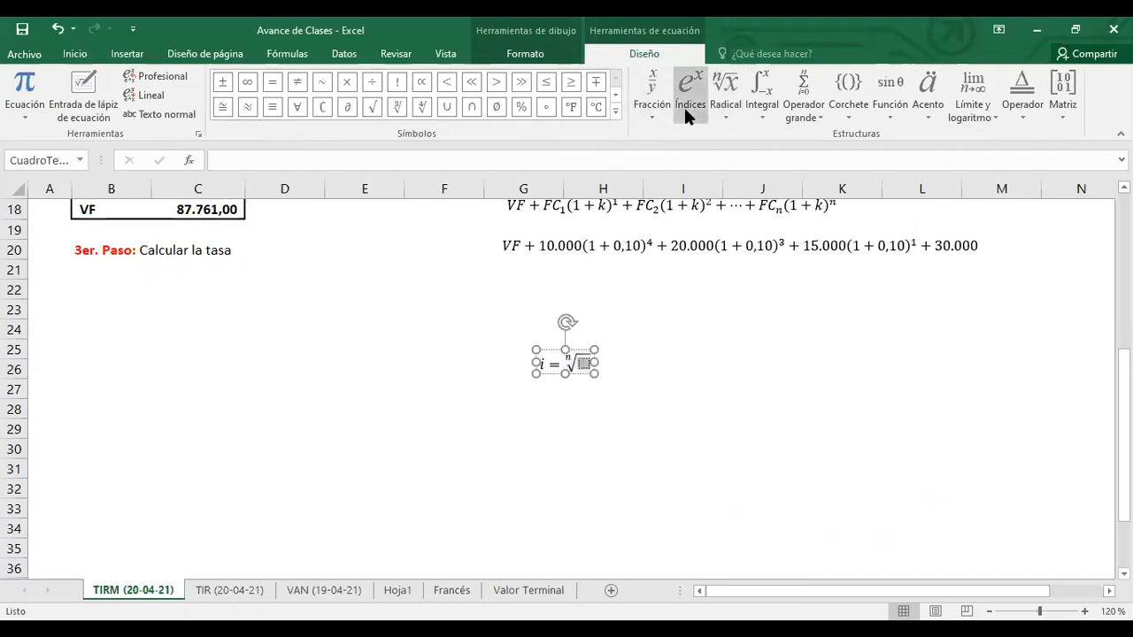
Put the stacked fraction VF over VP under the radical and finish the equation with -1 outside the root.
{"action": "left_click", "coordinate": [655, 108]}
{"action": "left_click", "coordinate": [670, 169]}
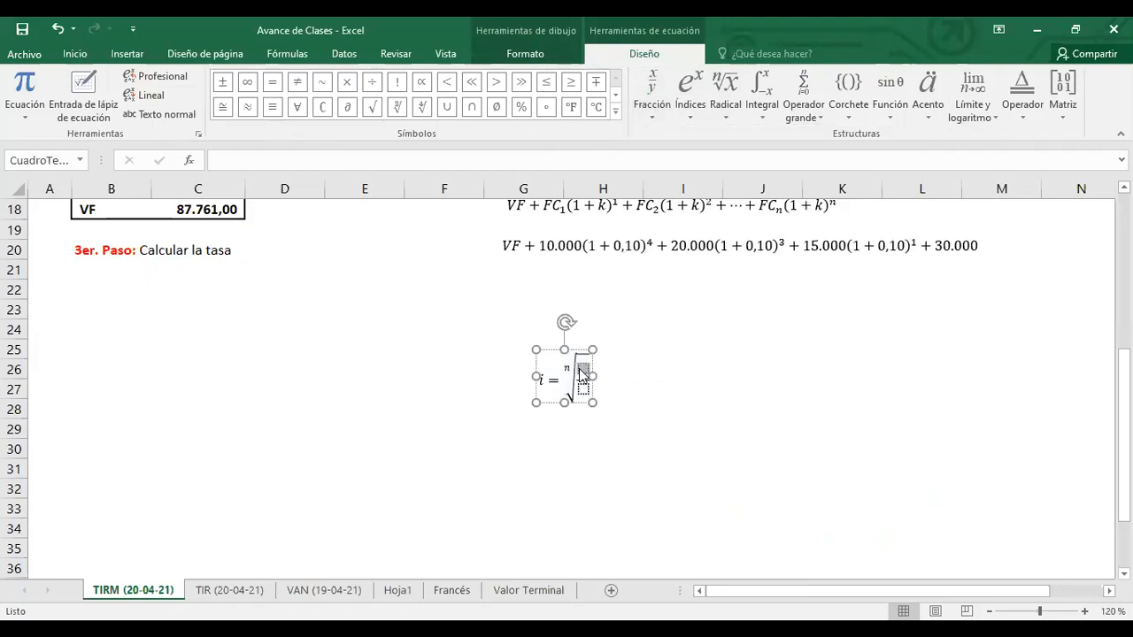
{"action": "type", "text": "VF"}
{"action": "key", "text": "Down"}
{"action": "type", "text": "V"}
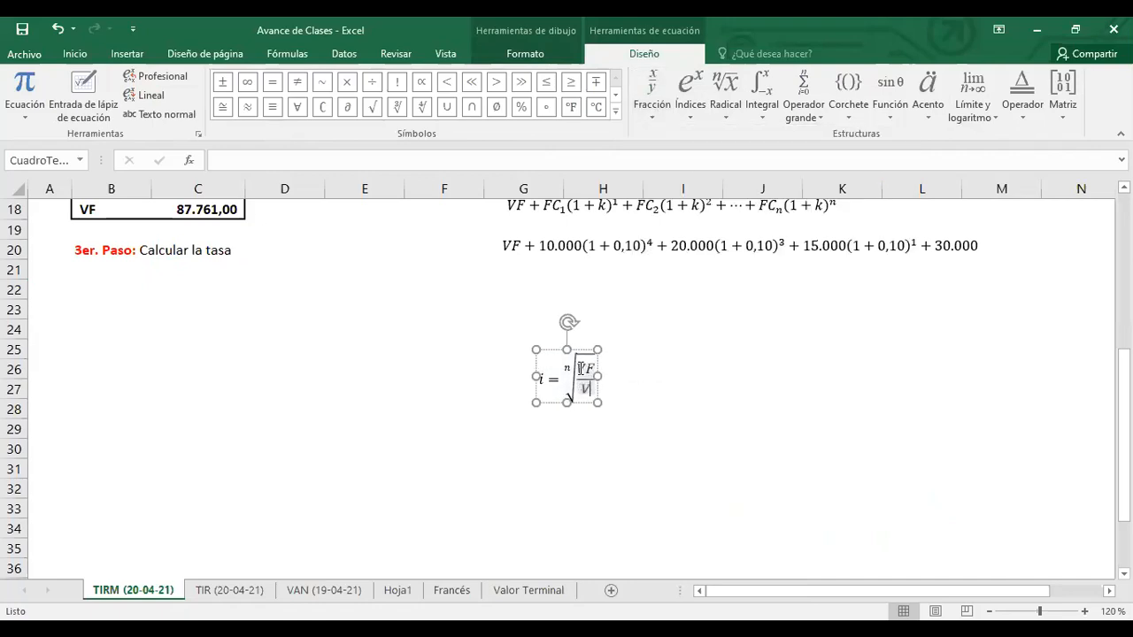
{"action": "key", "text": "Right"}
{"action": "key", "text": "Right"}
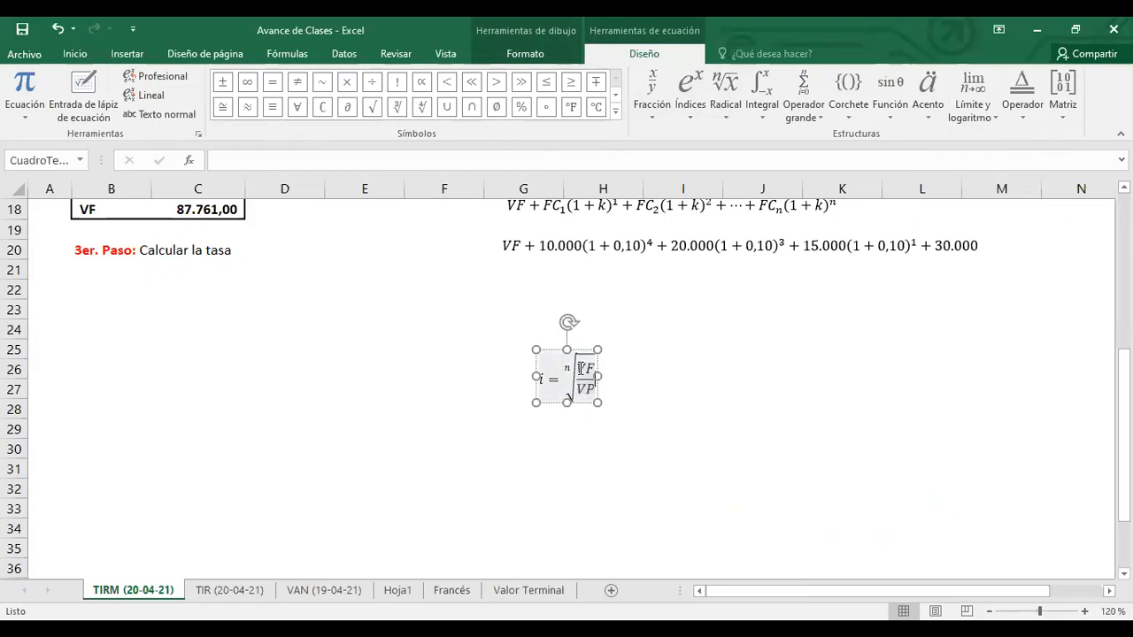
{"action": "type", "text": "-1"}
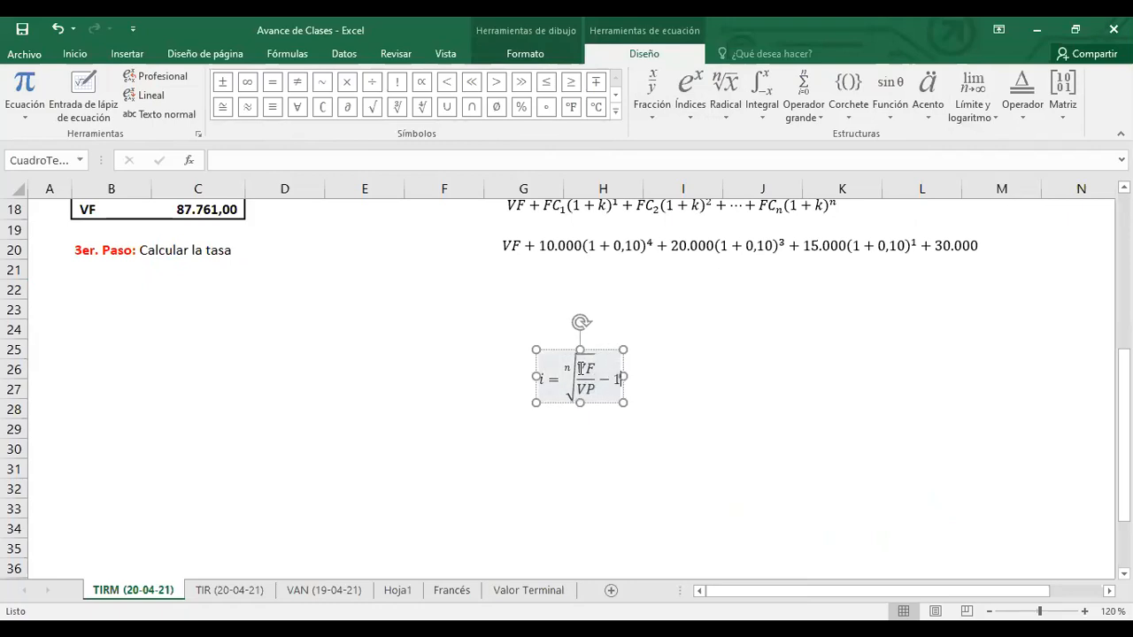
Move the rate equation up to rows 21–24, just below the numeric VF equation.
{"action": "left_click", "coordinate": [734, 407]}
{"action": "left_click", "coordinate": [588, 351]}
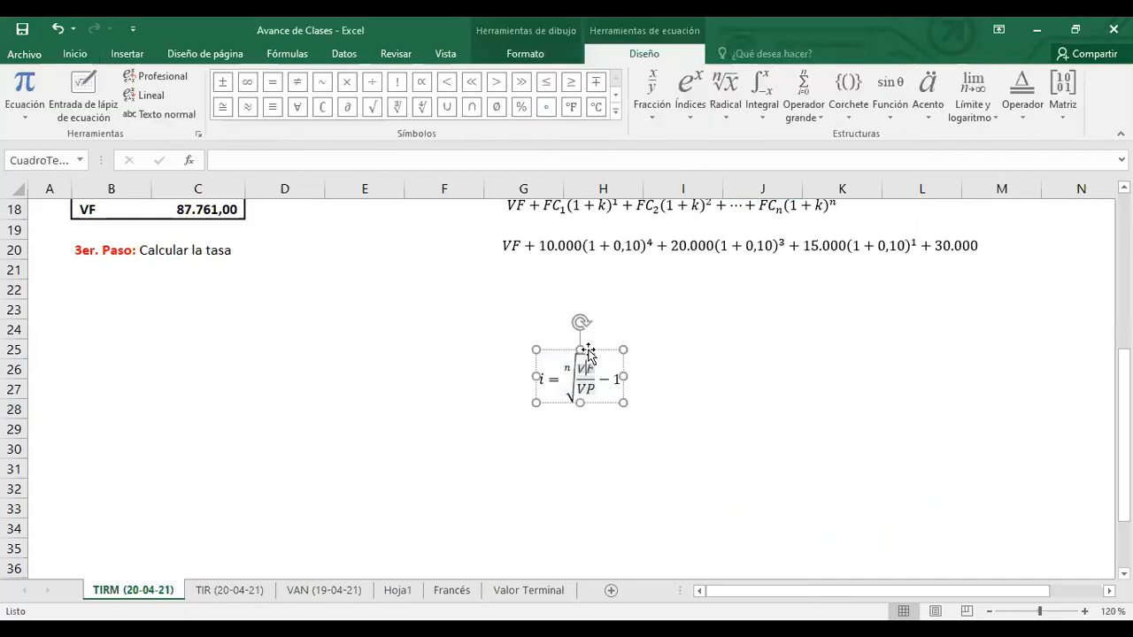
{"action": "left_click_drag", "start_coordinate": [587, 352], "coordinate": [601, 275]}
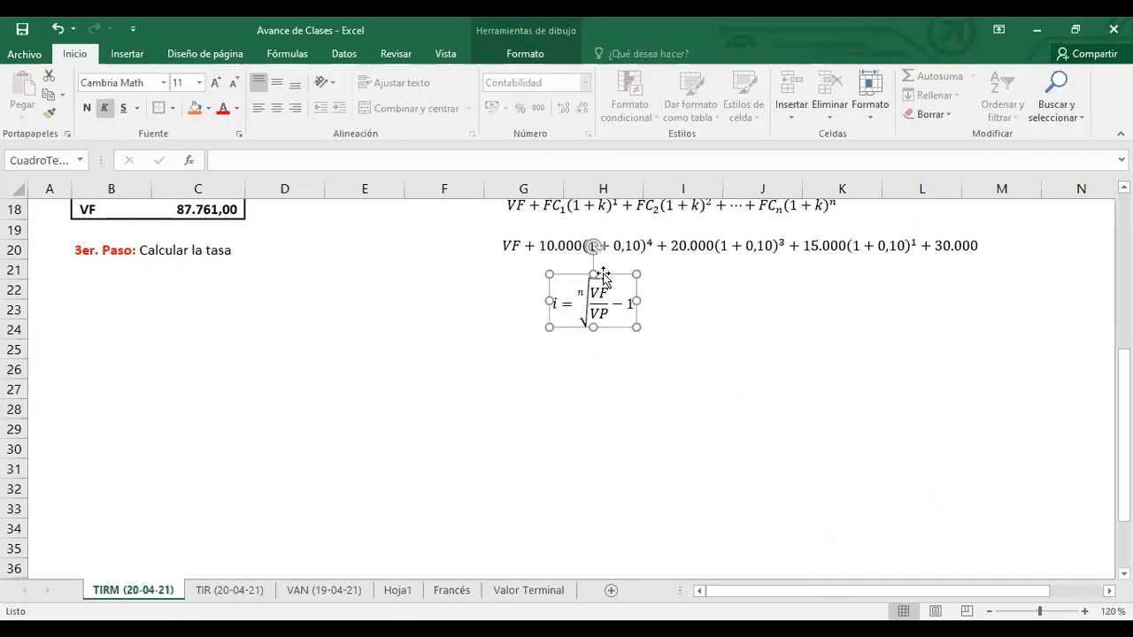
{"action": "left_click", "coordinate": [557, 381]}
{"action": "scroll", "coordinate": [494, 362], "scroll_direction": "up", "scroll_amount": 3}
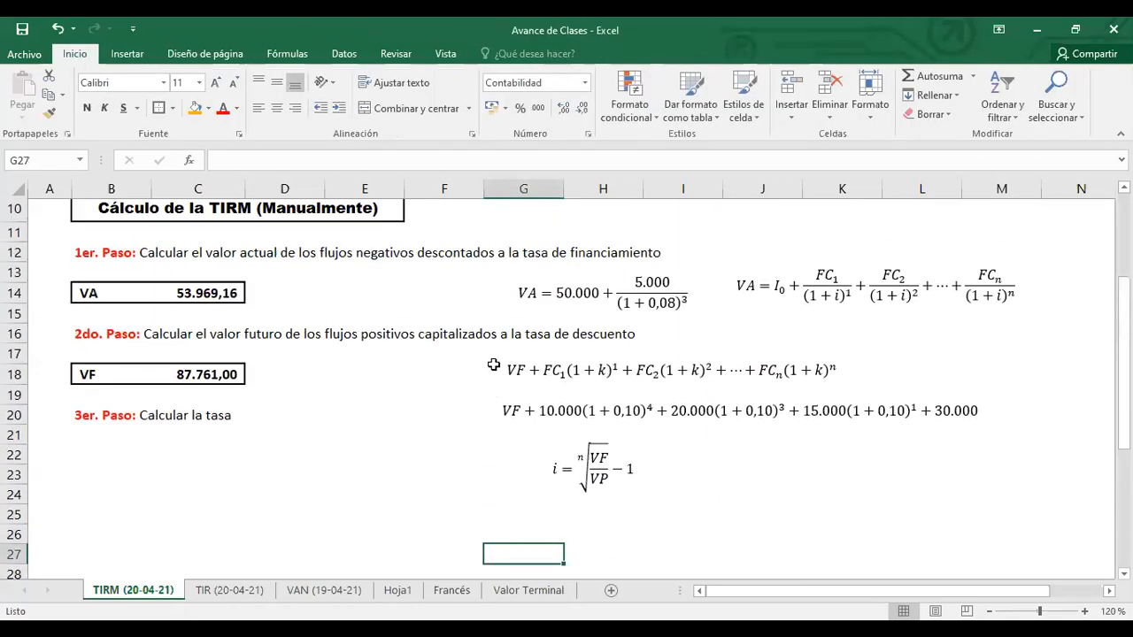
{"action": "scroll", "coordinate": [240, 369], "scroll_direction": "down", "scroll_amount": 1}
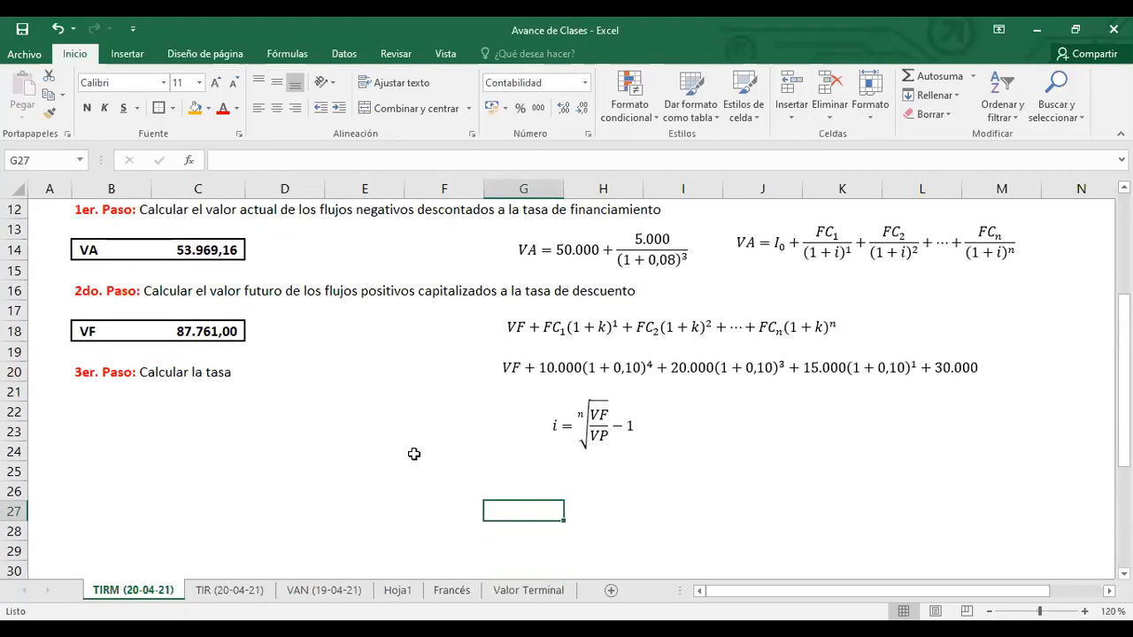
{"action": "left_click", "coordinate": [586, 401]}
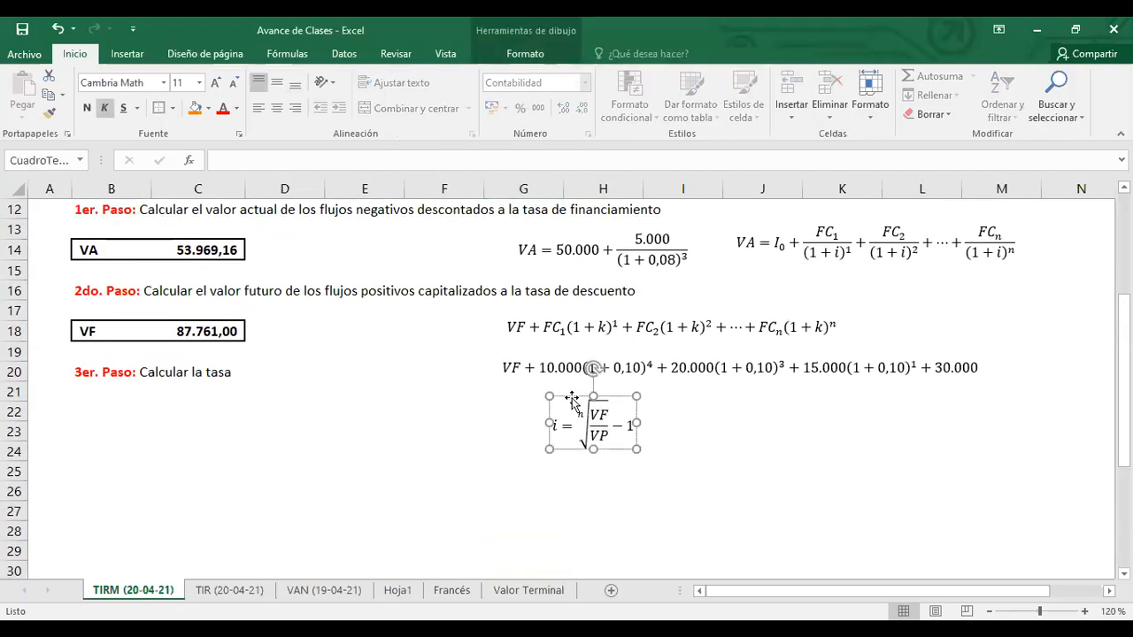
{"action": "left_click", "coordinate": [554, 487]}
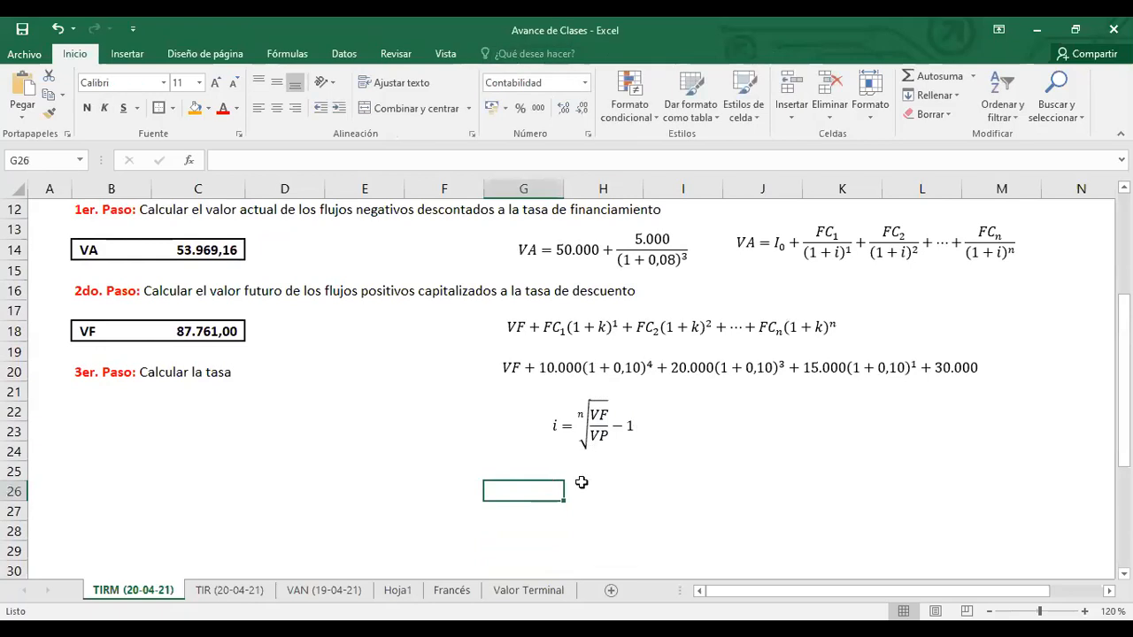
{"action": "key", "text": "ctrl+v"}
{"action": "left_click_drag", "start_coordinate": [557, 481], "coordinate": [611, 465]}
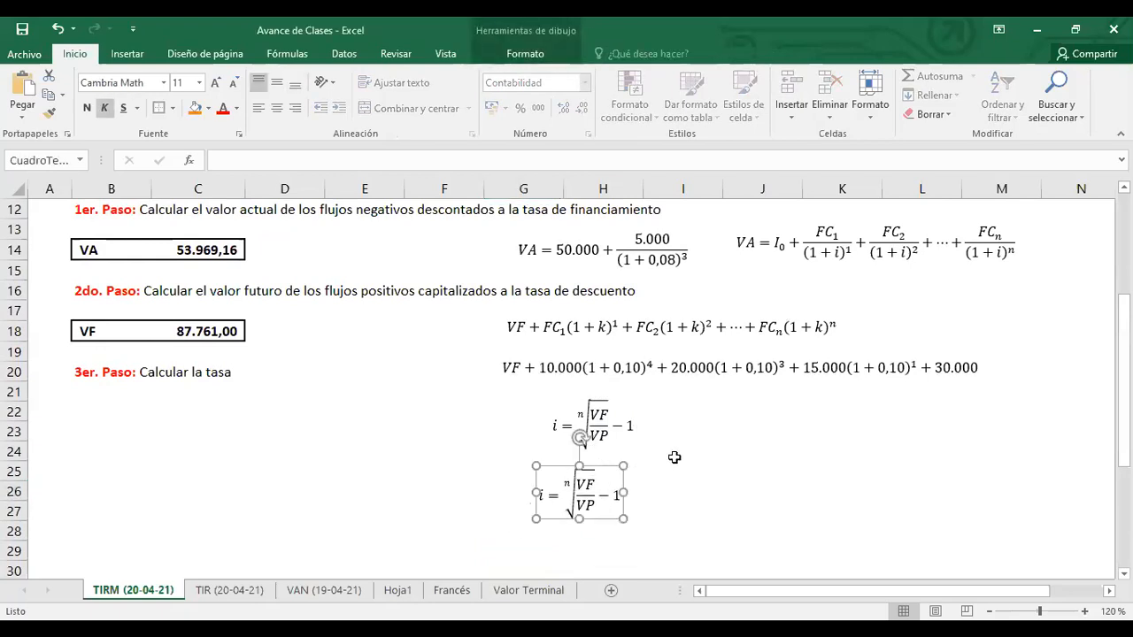
{"action": "key", "text": "ctrl+z"}
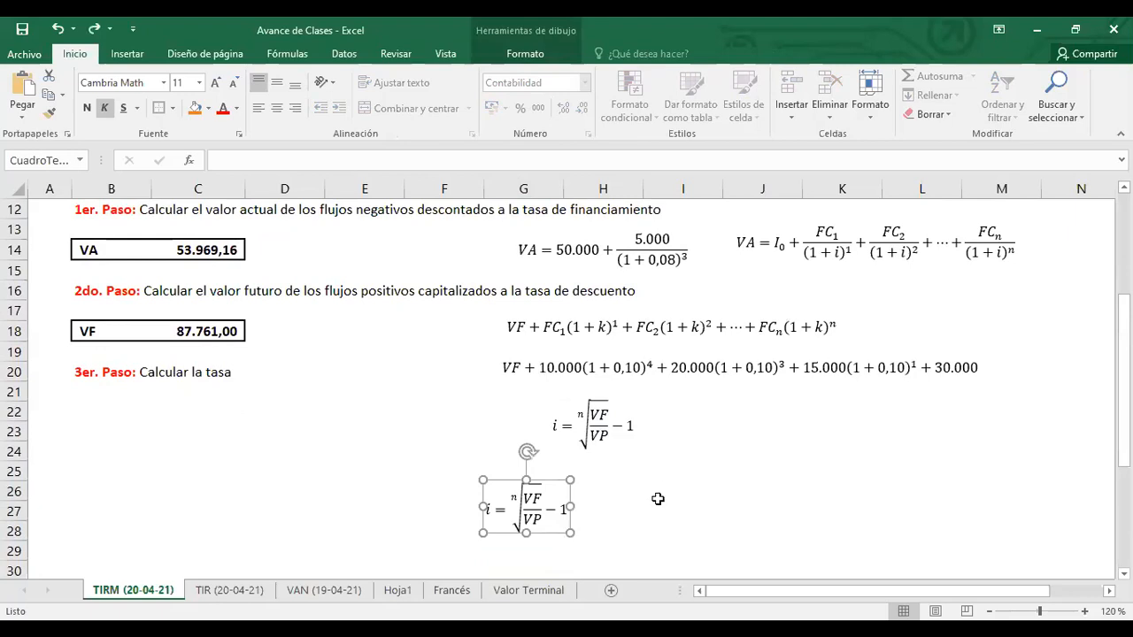
{"action": "key", "text": "Delete"}
Draw a horizontal arrow about 1.68 cm long just after the rate equation and apply the thick orange theme line style.
{"action": "left_click", "coordinate": [127, 54]}
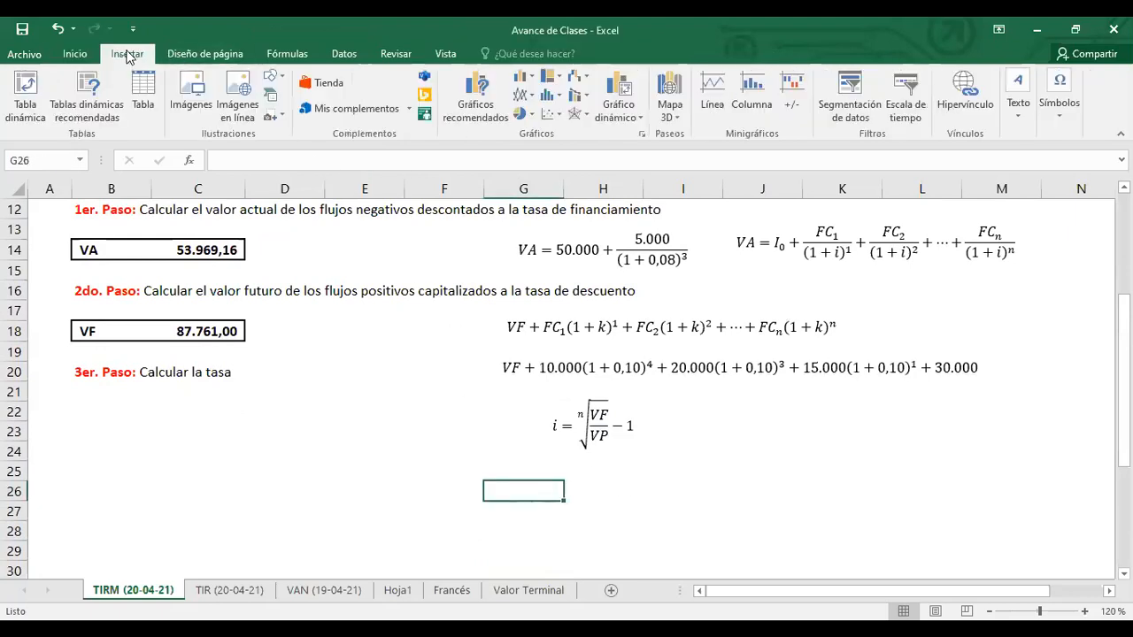
{"action": "left_click", "coordinate": [272, 76]}
{"action": "left_click", "coordinate": [292, 165]}
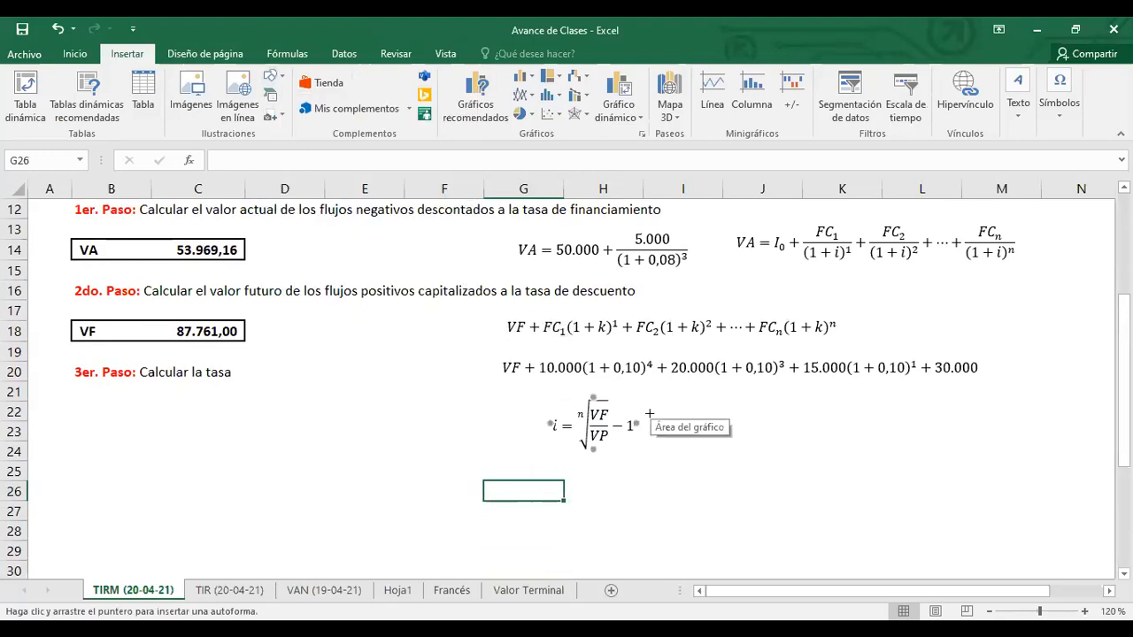
{"action": "left_click_drag", "start_coordinate": [657, 424], "coordinate": [719, 425]}
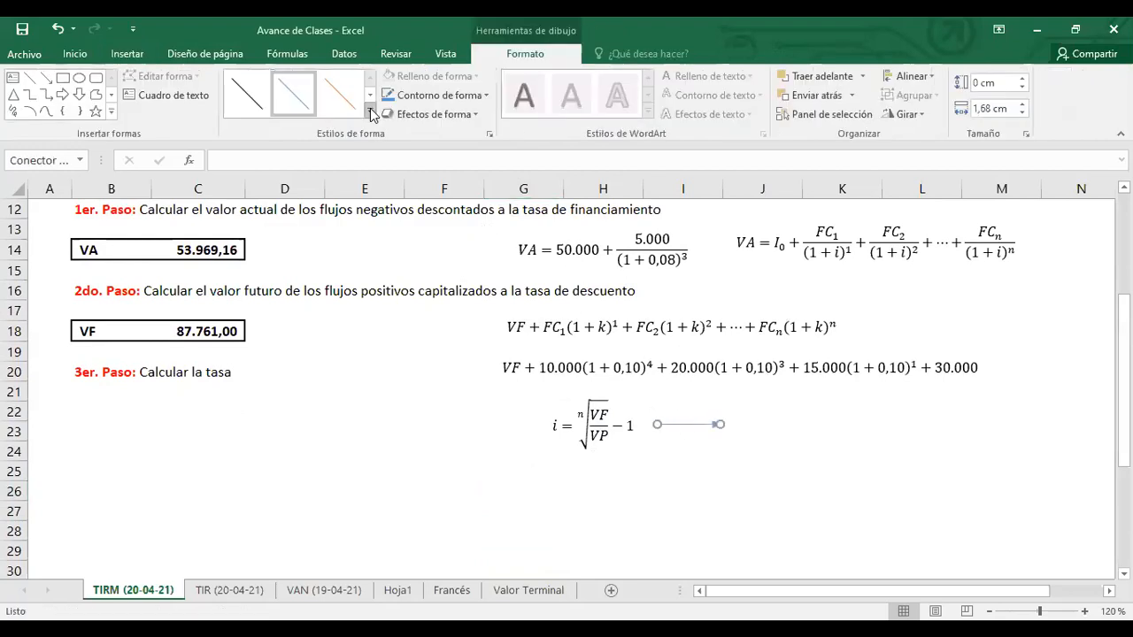
{"action": "left_click", "coordinate": [369, 111]}
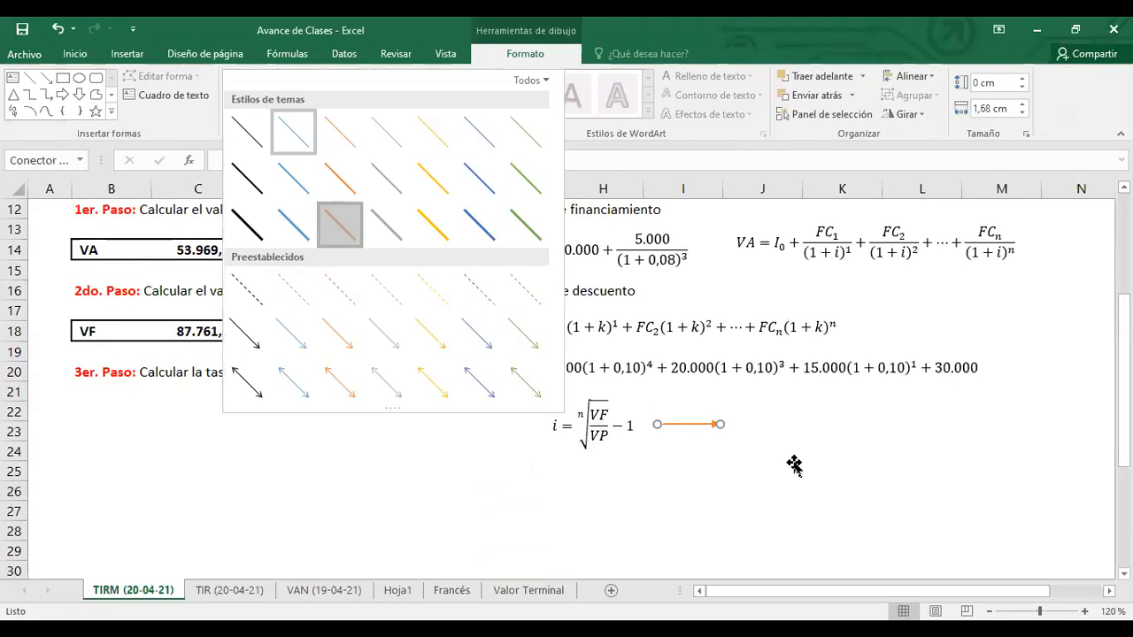
{"action": "left_click", "coordinate": [792, 465]}
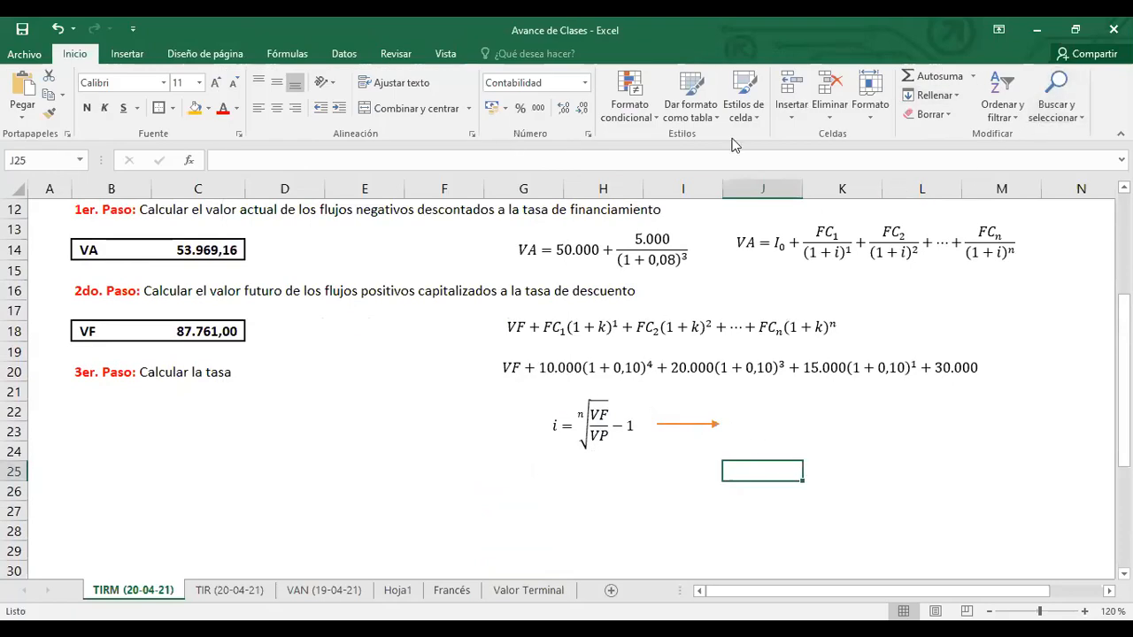
Insert a second equation at the arrow's tip, begin it with i = and make that text italic.
{"action": "left_click", "coordinate": [125, 54]}
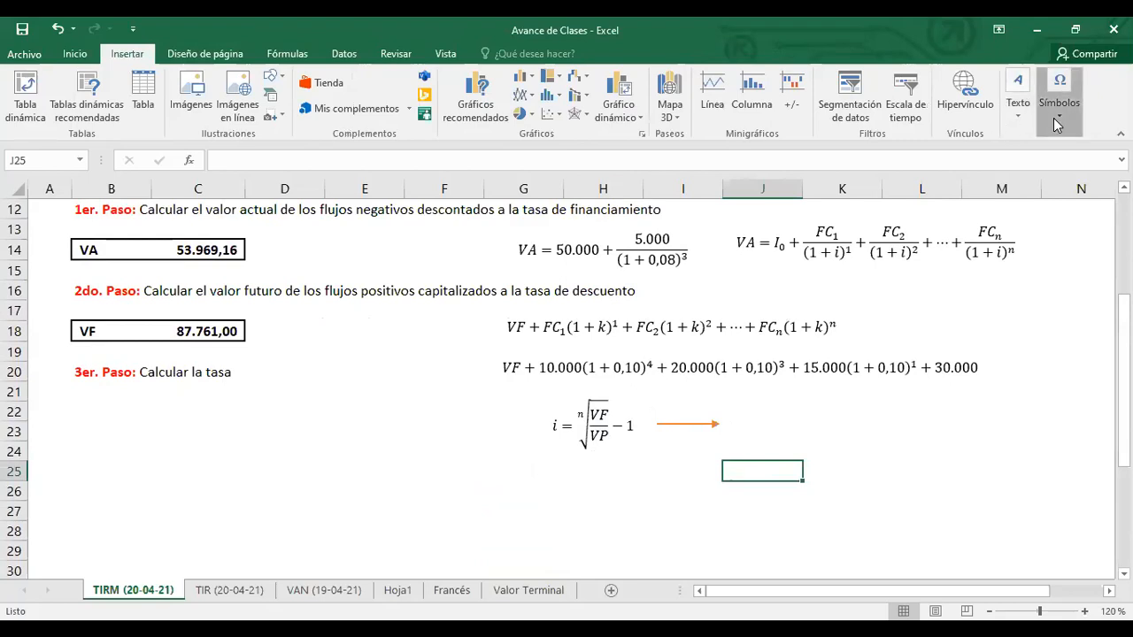
{"action": "left_click", "coordinate": [1065, 159]}
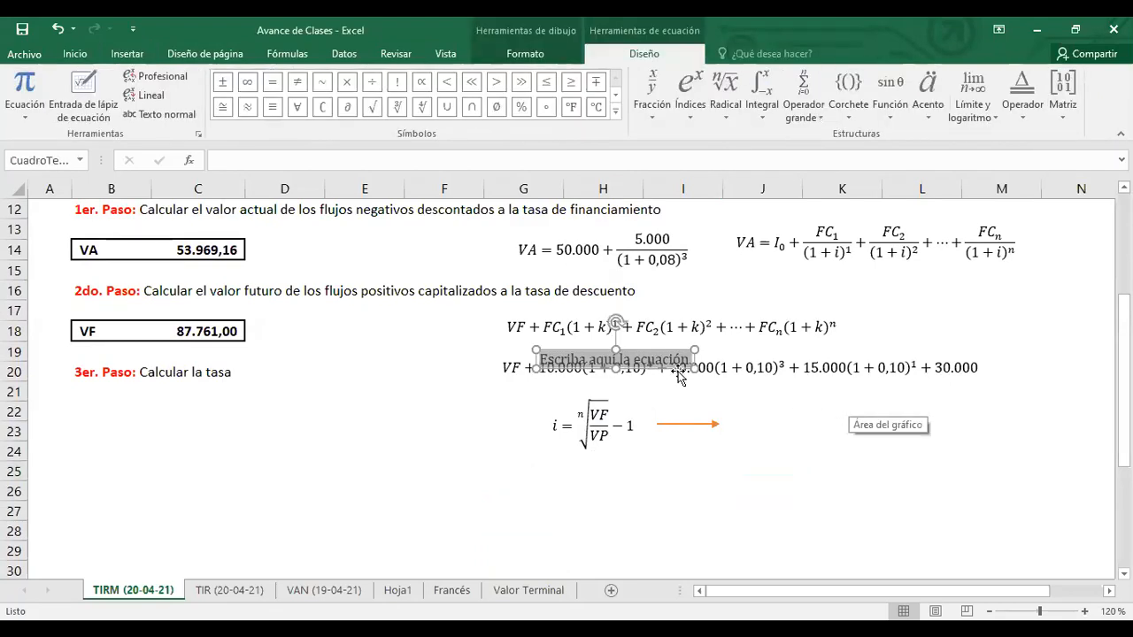
{"action": "left_click_drag", "start_coordinate": [644, 345], "coordinate": [822, 412]}
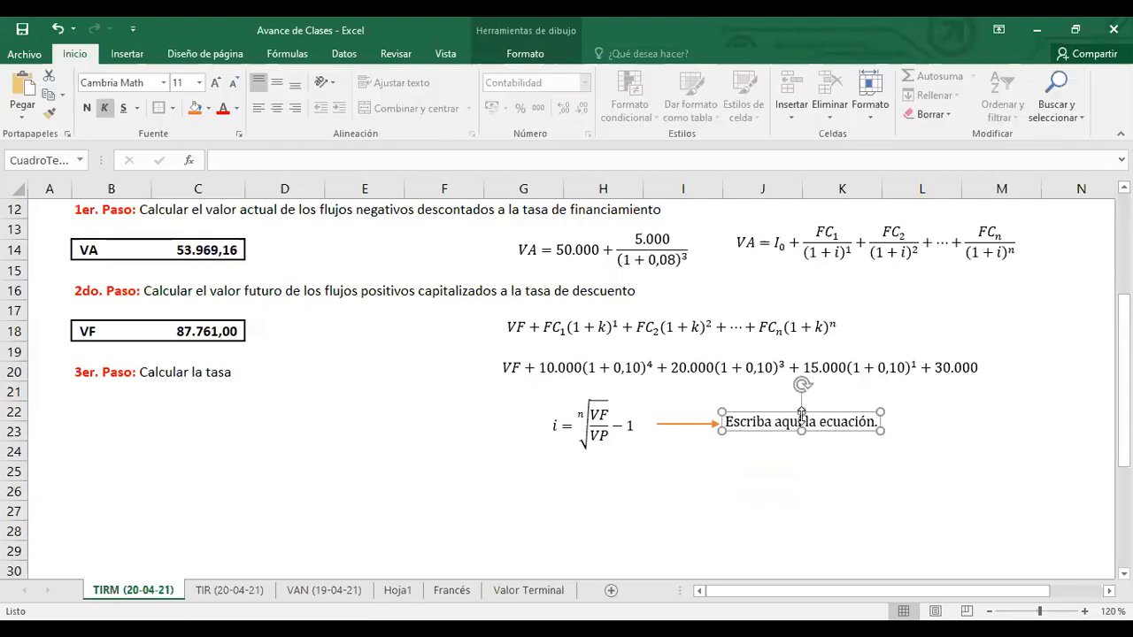
{"action": "left_click", "coordinate": [800, 416]}
{"action": "left_click", "coordinate": [801, 416]}
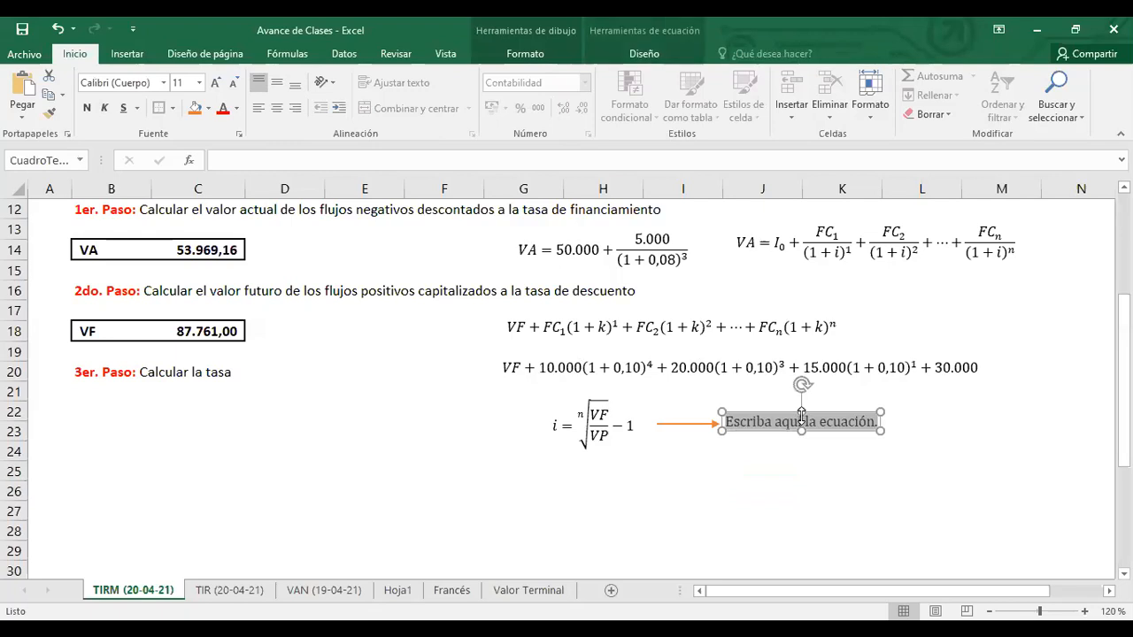
{"action": "type", "text": "i "}
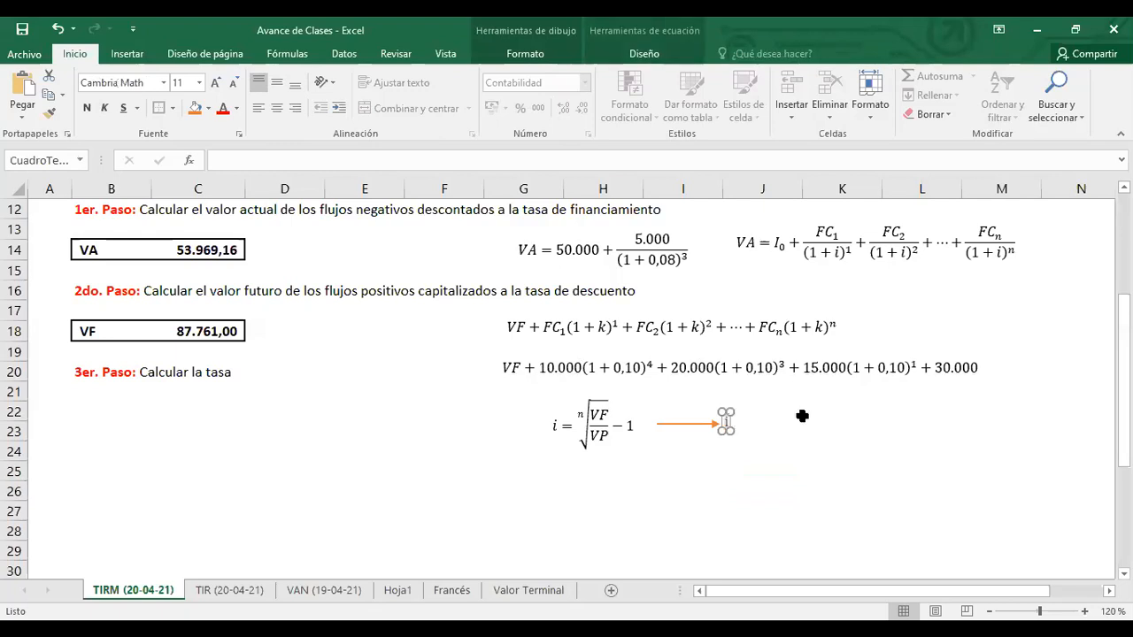
{"action": "type", "text": "="}
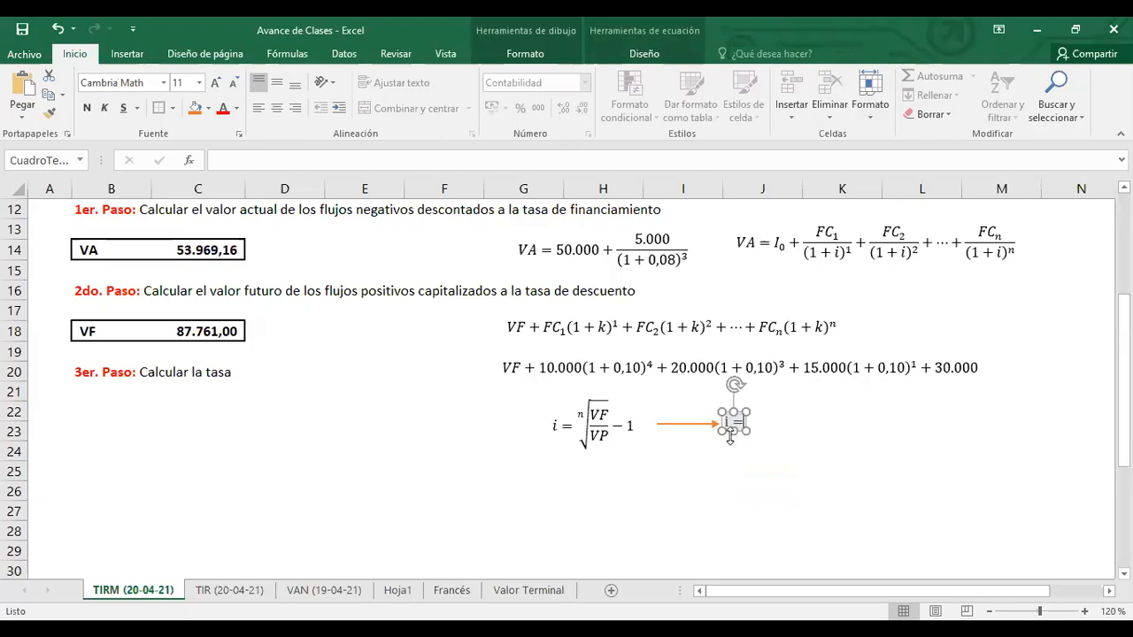
{"action": "left_click_drag", "start_coordinate": [744, 423], "coordinate": [730, 423]}
{"action": "left_click", "coordinate": [104, 109]}
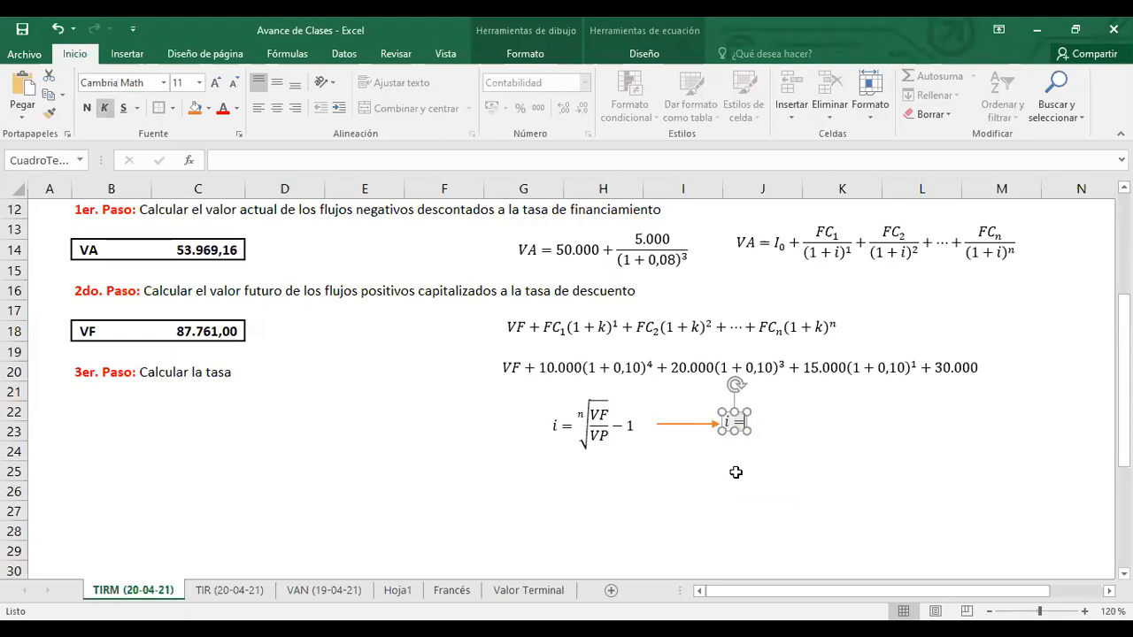
Add a superscript structure after i = in the second equation and use parentheses as its base.
{"action": "left_click", "coordinate": [133, 56]}
{"action": "left_click", "coordinate": [1058, 110]}
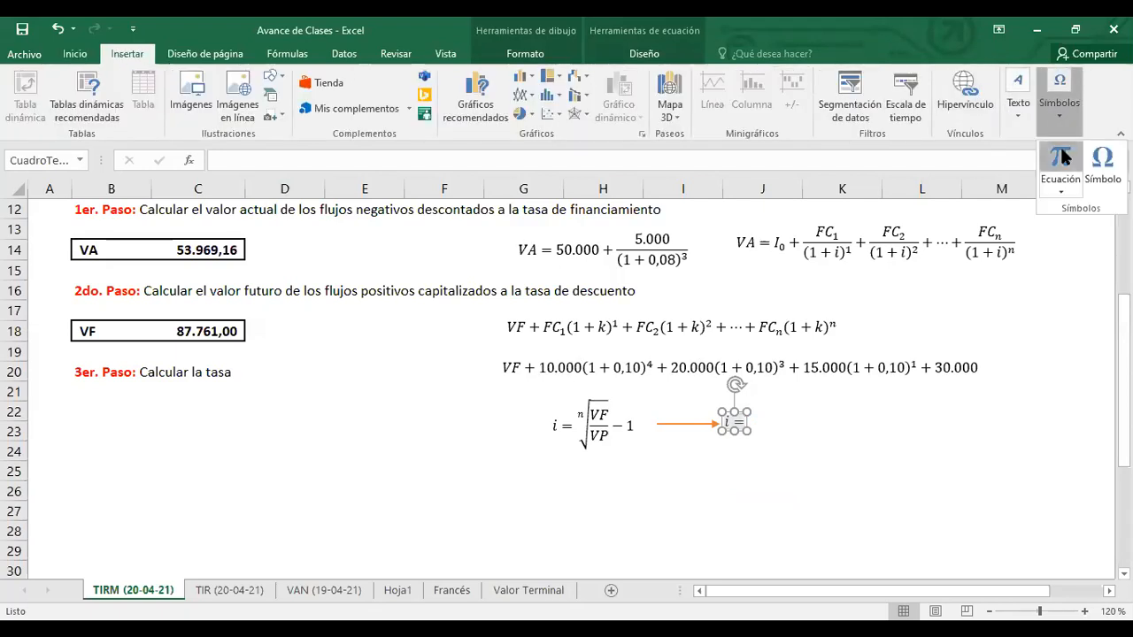
{"action": "left_click", "coordinate": [1060, 162]}
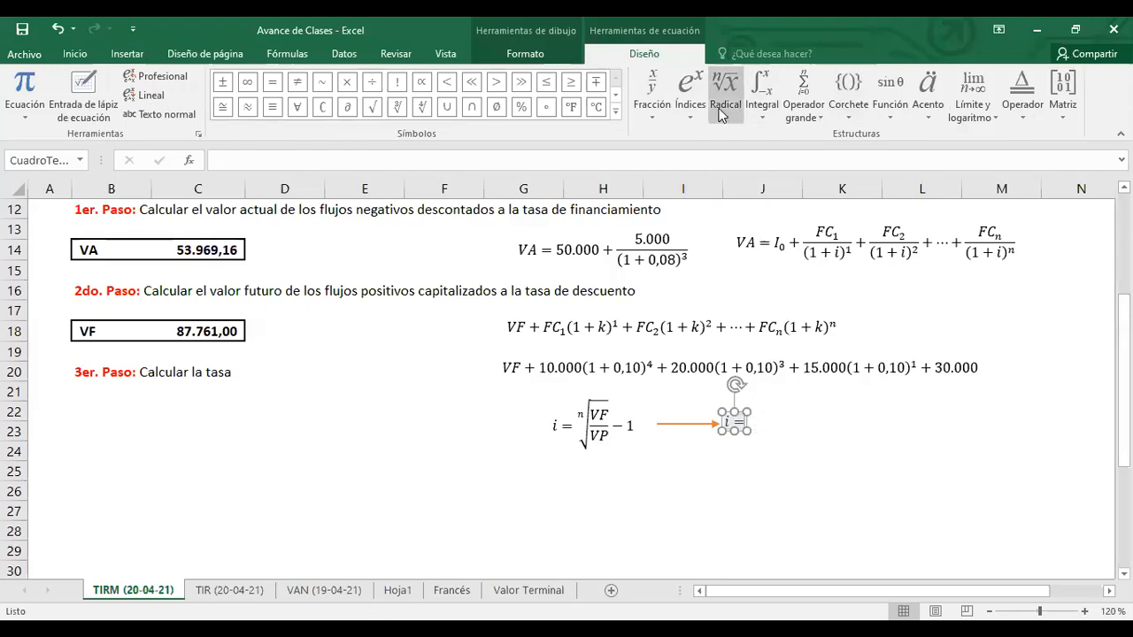
{"action": "left_click", "coordinate": [691, 98]}
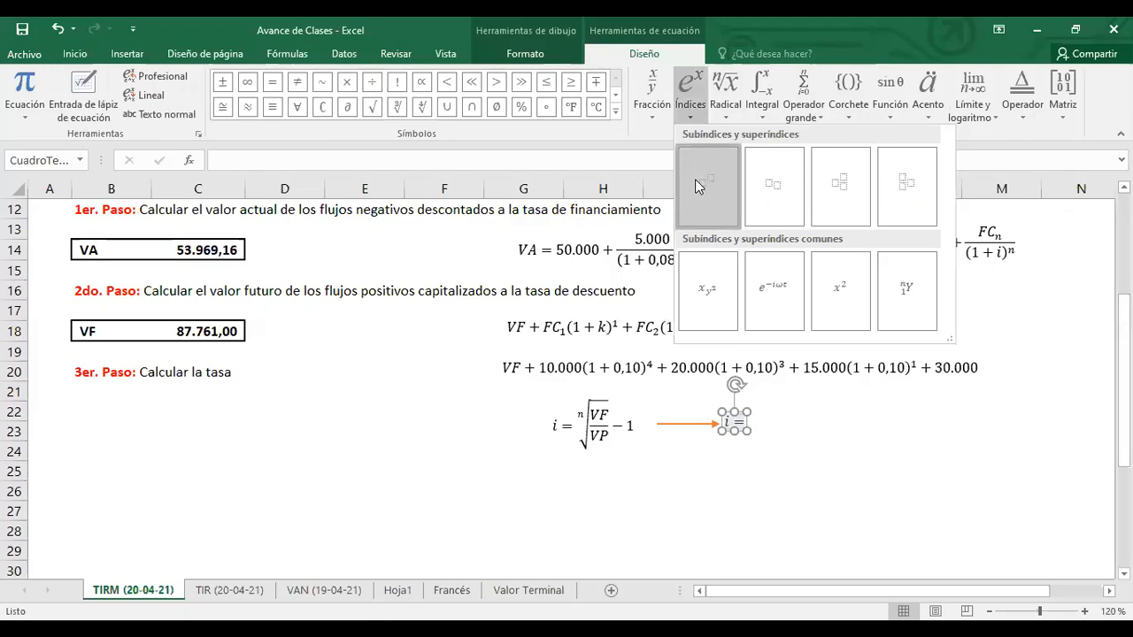
{"action": "left_click", "coordinate": [755, 425]}
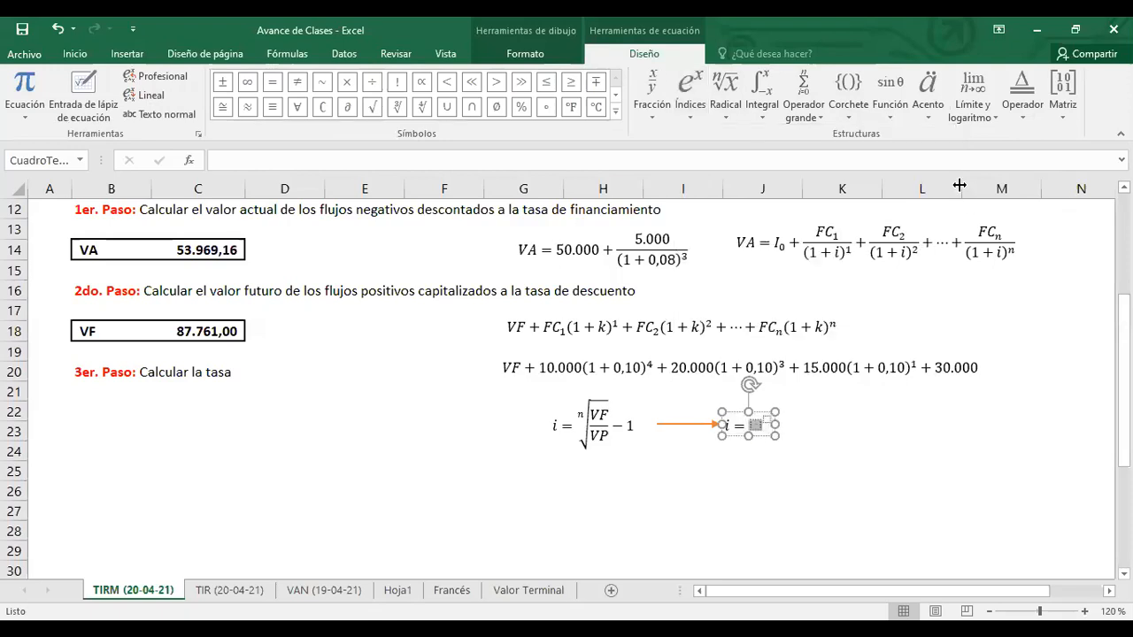
{"action": "left_click", "coordinate": [848, 111]}
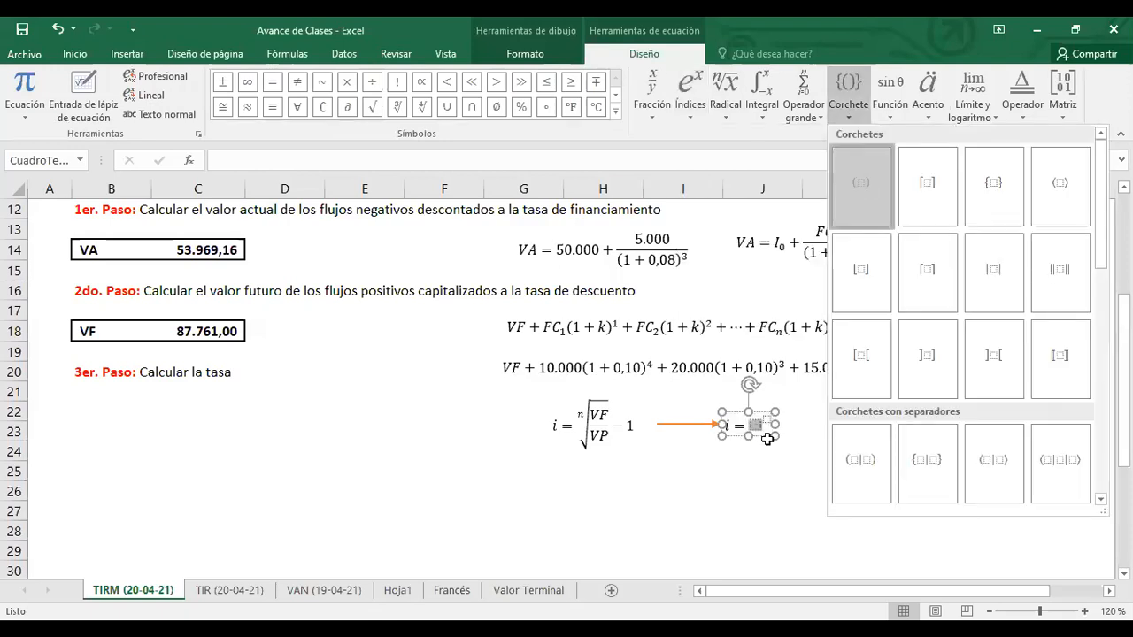
{"action": "left_click", "coordinate": [863, 186]}
Insert a stacked fraction with VF over VP inside the second equation's parentheses.
{"action": "left_click", "coordinate": [652, 106]}
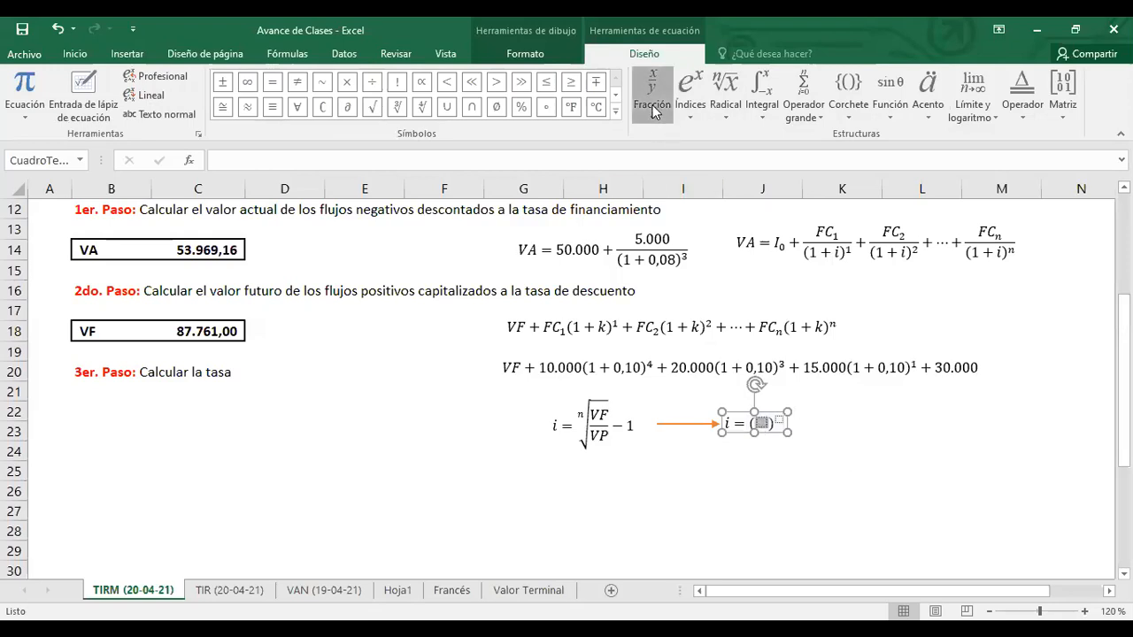
{"action": "left_click", "coordinate": [665, 186]}
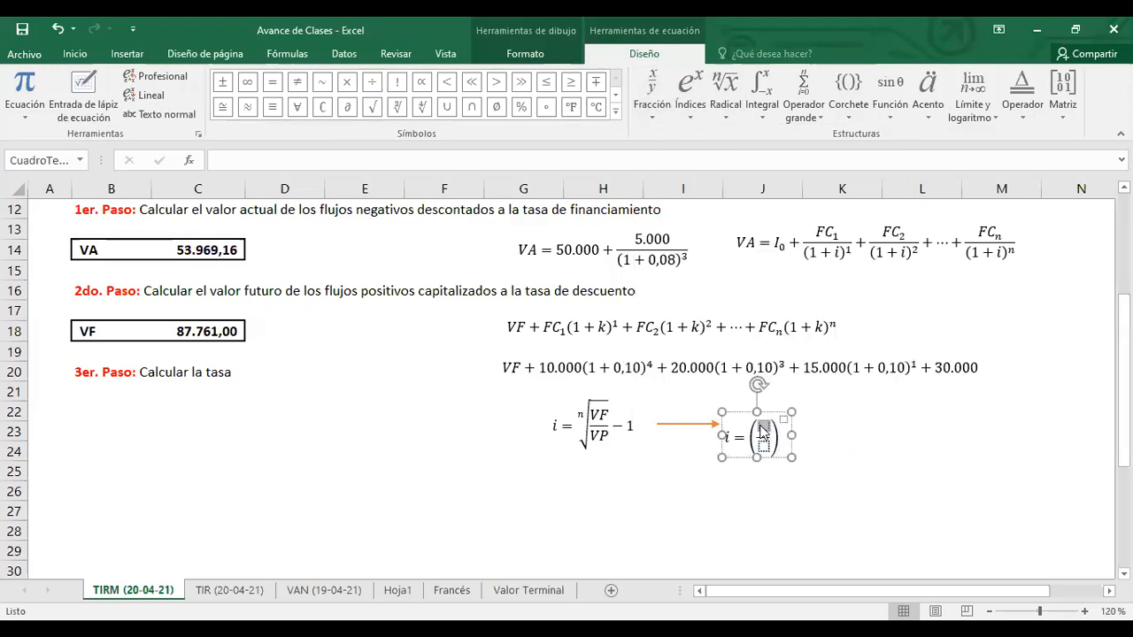
{"action": "type", "text": "VF/"}
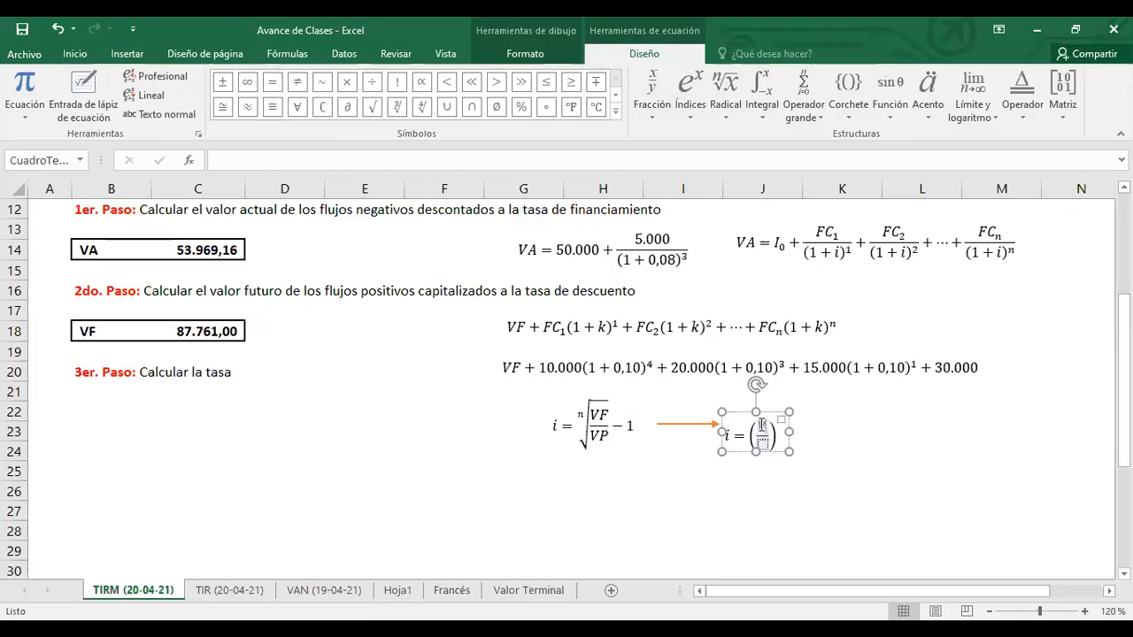
{"action": "type", "text": "C"}
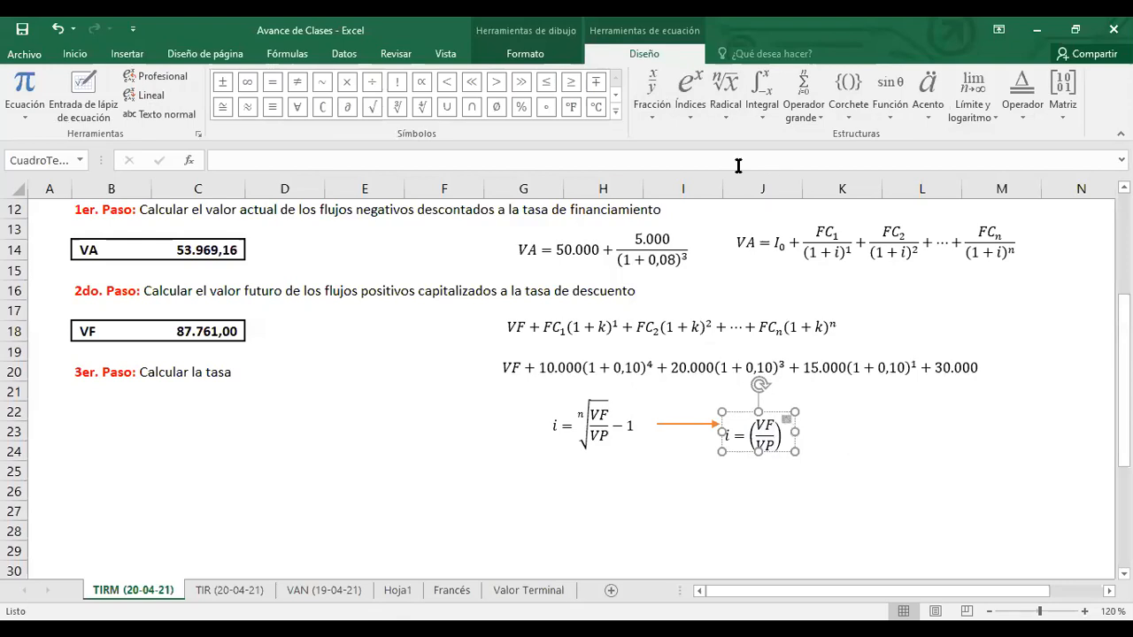
Make the exponent of the parentheses the stacked fraction 1 over n and finish the equation with -1.
{"action": "left_click", "coordinate": [655, 116]}
{"action": "left_click", "coordinate": [661, 172]}
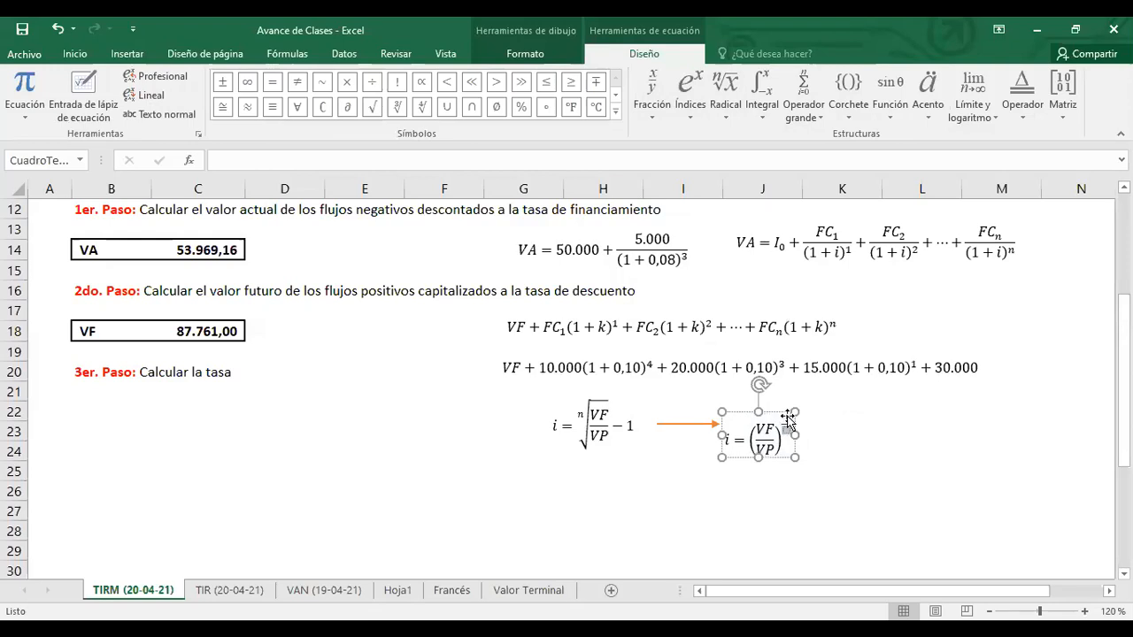
{"action": "key", "text": "BackSpace"}
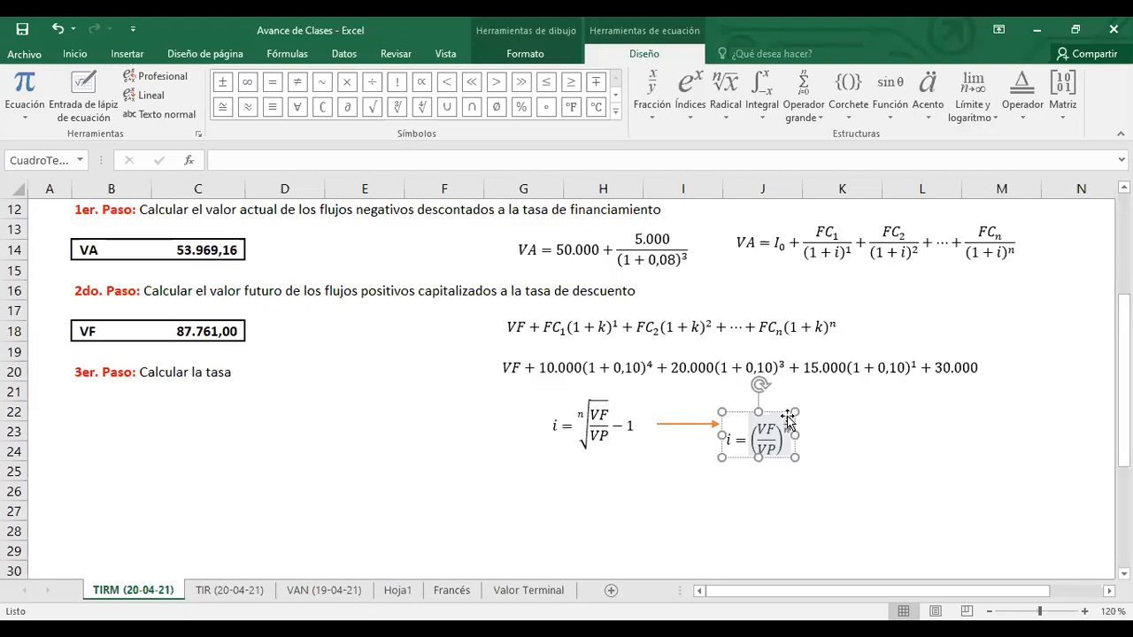
{"action": "key", "text": "Right"}
{"action": "type", "text": "-1"}
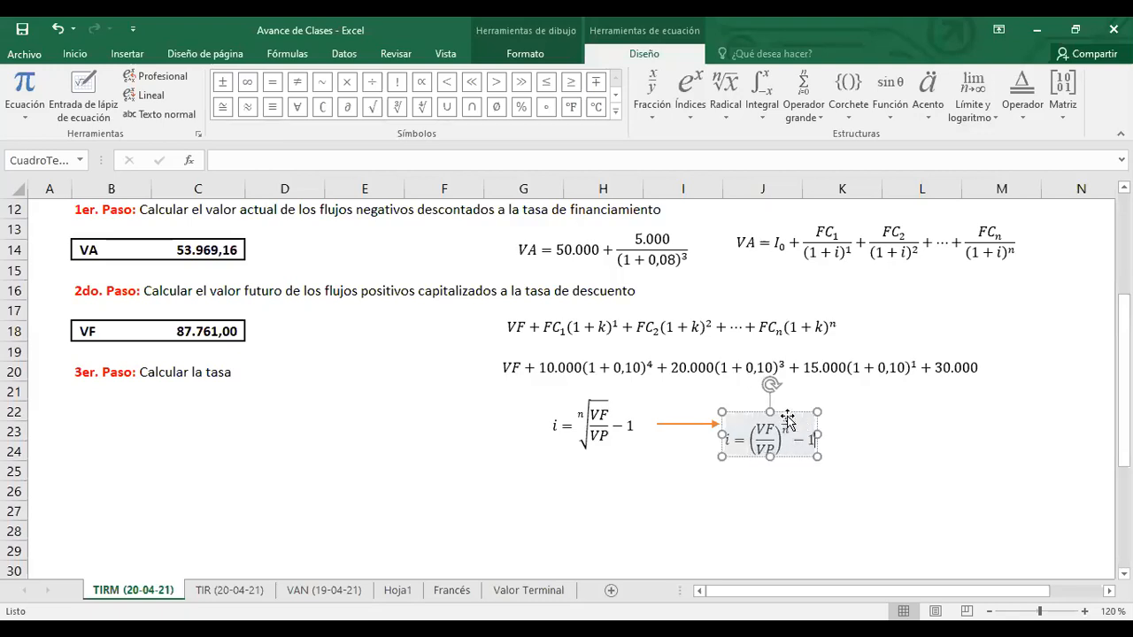
{"action": "left_click", "coordinate": [866, 487]}
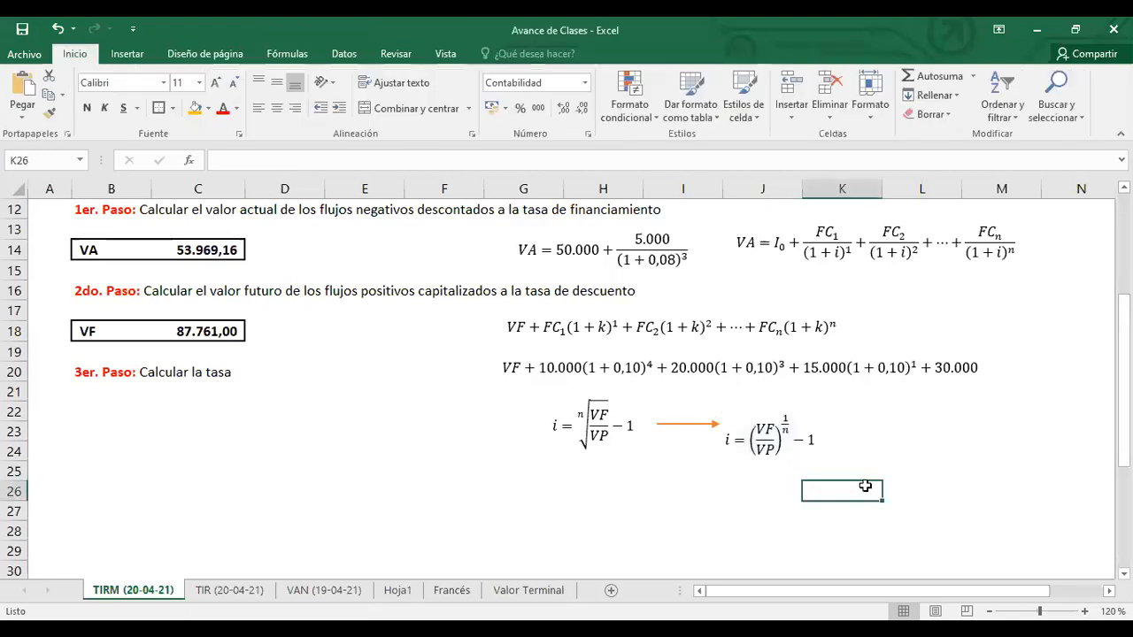
Move the exponent-form rate equation slightly up so it lines up with the orange arrow's tip.
{"action": "left_click", "coordinate": [792, 428]}
{"action": "left_click_drag", "start_coordinate": [791, 409], "coordinate": [796, 394]}
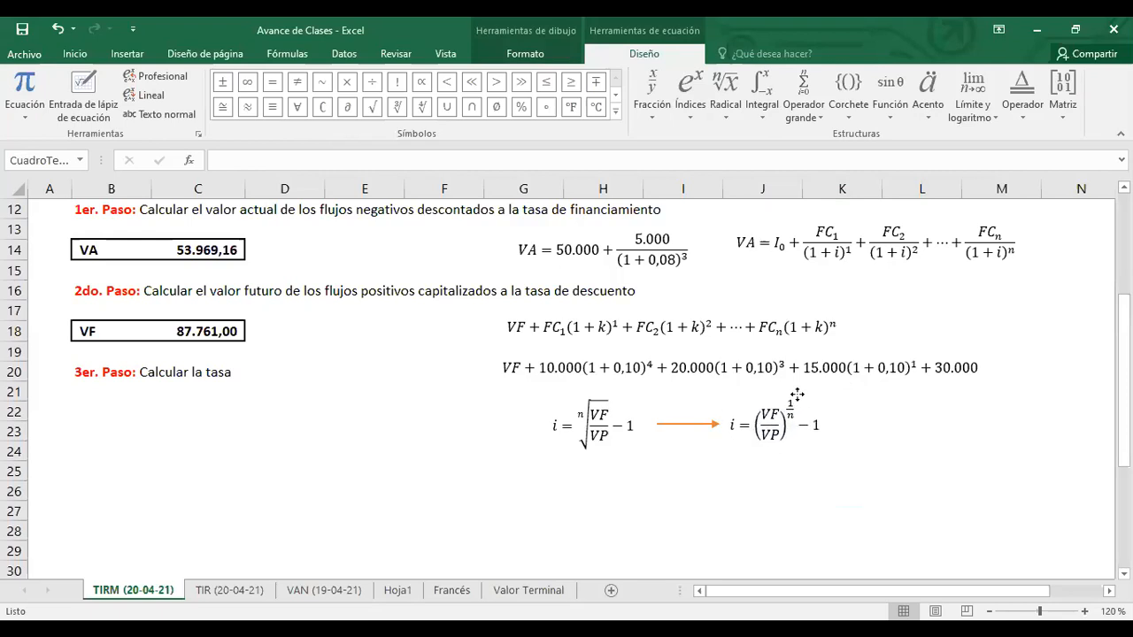
{"action": "left_click", "coordinate": [944, 454]}
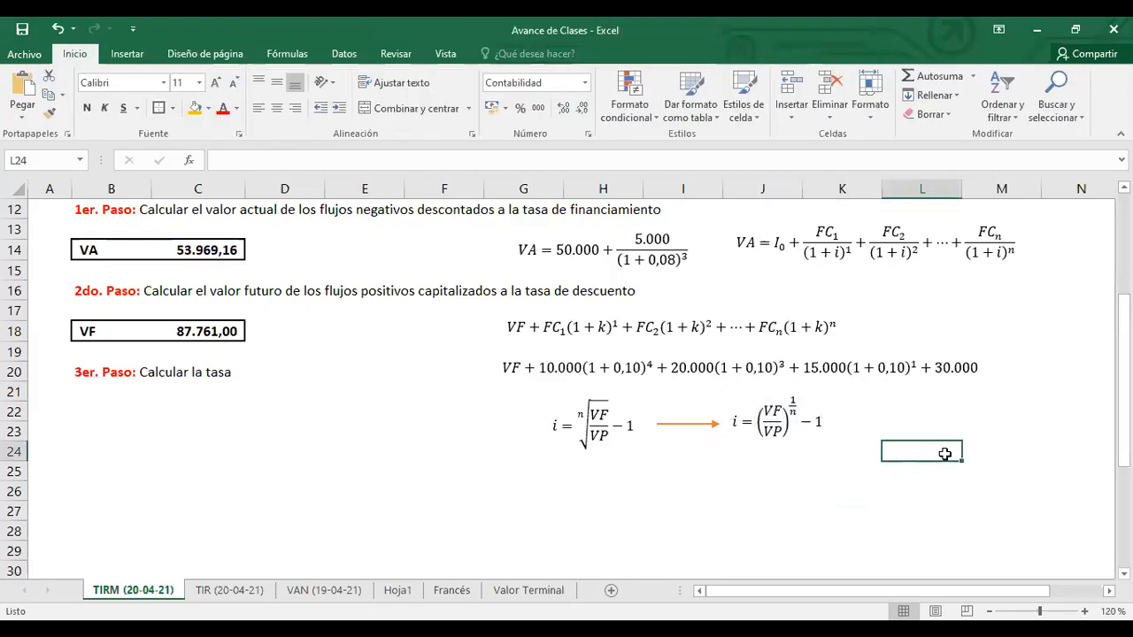
Handwrite the rule nth root of a^m = a^(m/n) under the rate equations, mark the matching exponents, and clear the ink.
{"action": "left_click", "coordinate": [674, 102]}
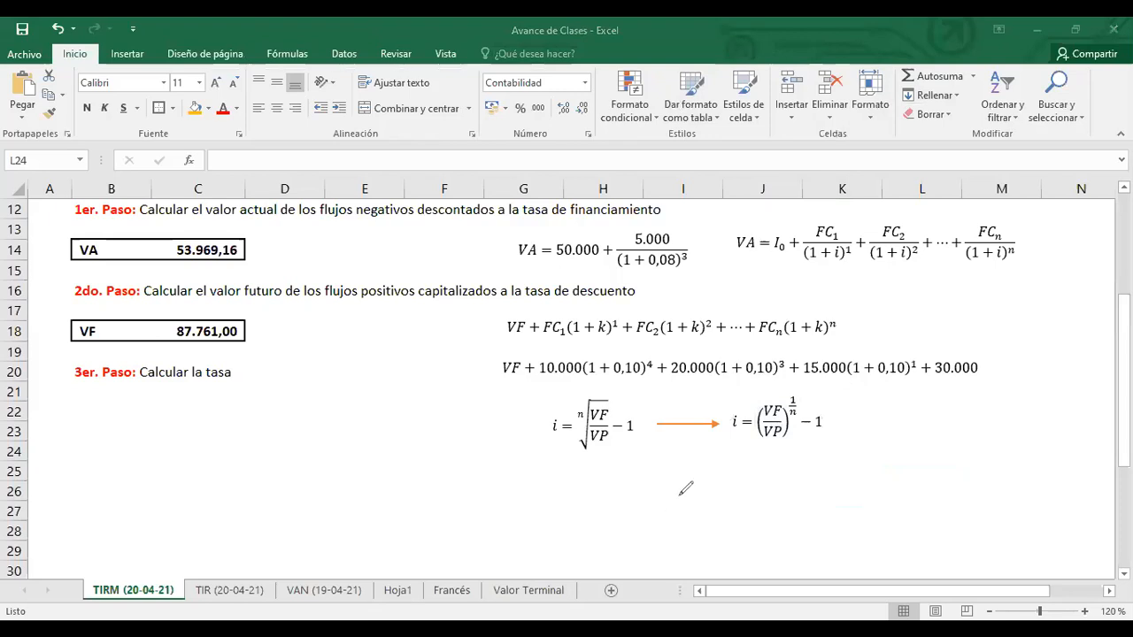
{"action": "mouse_move", "coordinate": [699, 490]}
{"action": "left_mouse_down"}
{"action": "mouse_move", "coordinate": [724, 485]}
{"action": "mouse_move", "coordinate": [724, 502]}
{"action": "left_mouse_up"}
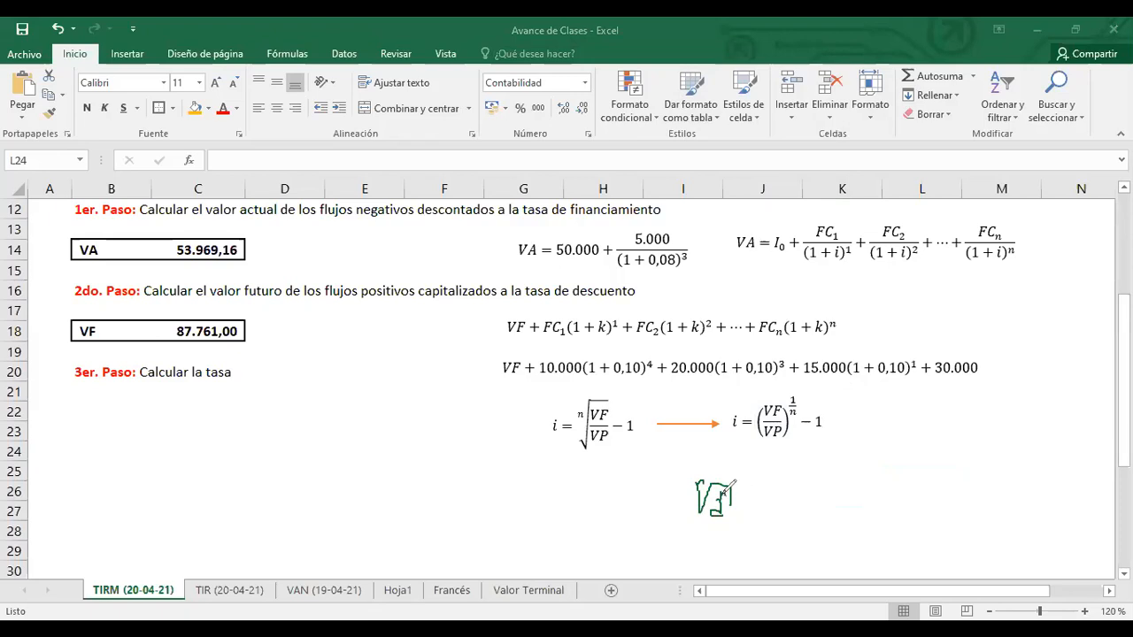
{"action": "left_click_drag", "start_coordinate": [754, 499], "coordinate": [809, 508]}
{"action": "left_click_drag", "start_coordinate": [819, 455], "coordinate": [824, 485]}
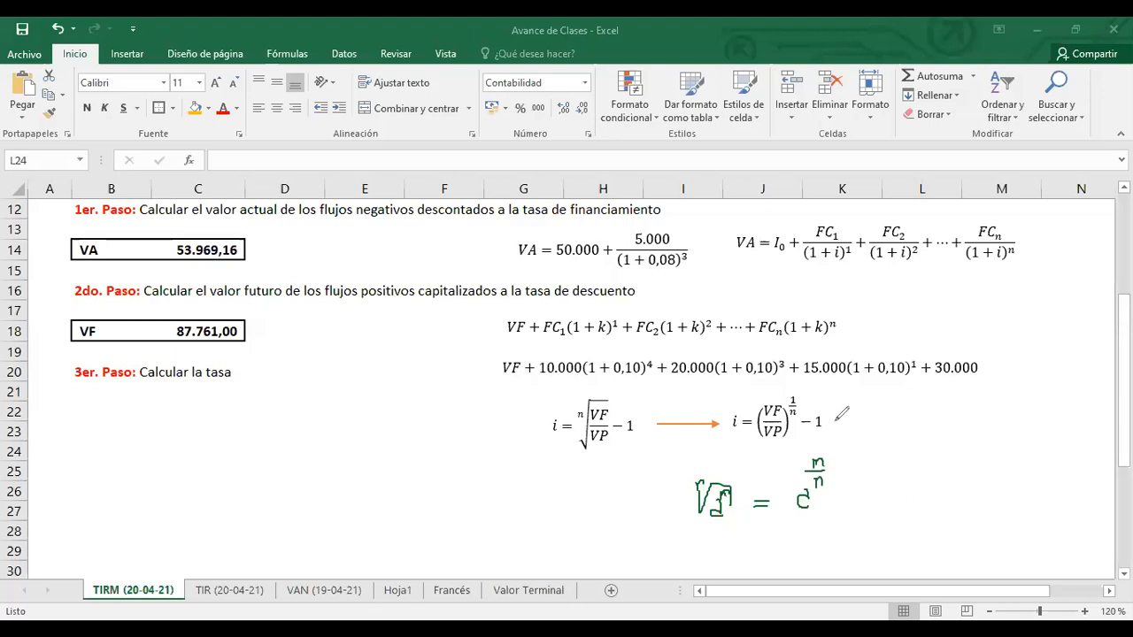
{"action": "mouse_move", "coordinate": [607, 408]}
{"action": "left_mouse_down"}
{"action": "mouse_move", "coordinate": [610, 440]}
{"action": "mouse_move", "coordinate": [596, 442]}
{"action": "mouse_move", "coordinate": [615, 416]}
{"action": "left_mouse_up"}
{"action": "left_click_drag", "start_coordinate": [797, 396], "coordinate": [797, 395]}
{"action": "left_click", "coordinate": [884, 107]}
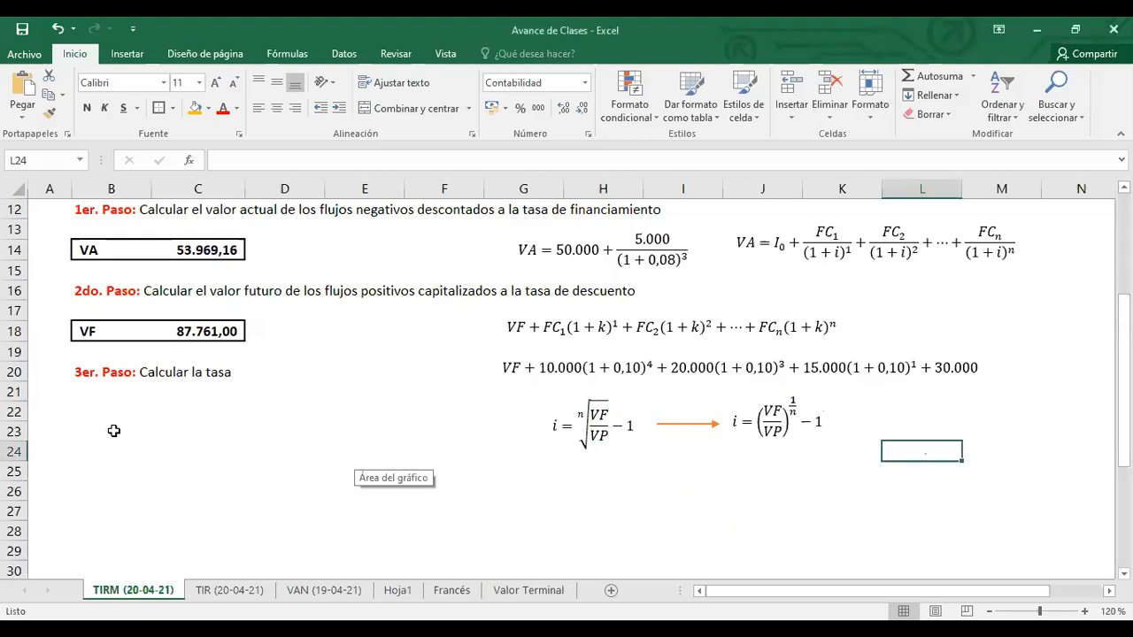
Label cell B22 TIRM and begin its formula in C22 with =(C18/C14)^(1/.
{"action": "left_click", "coordinate": [92, 407]}
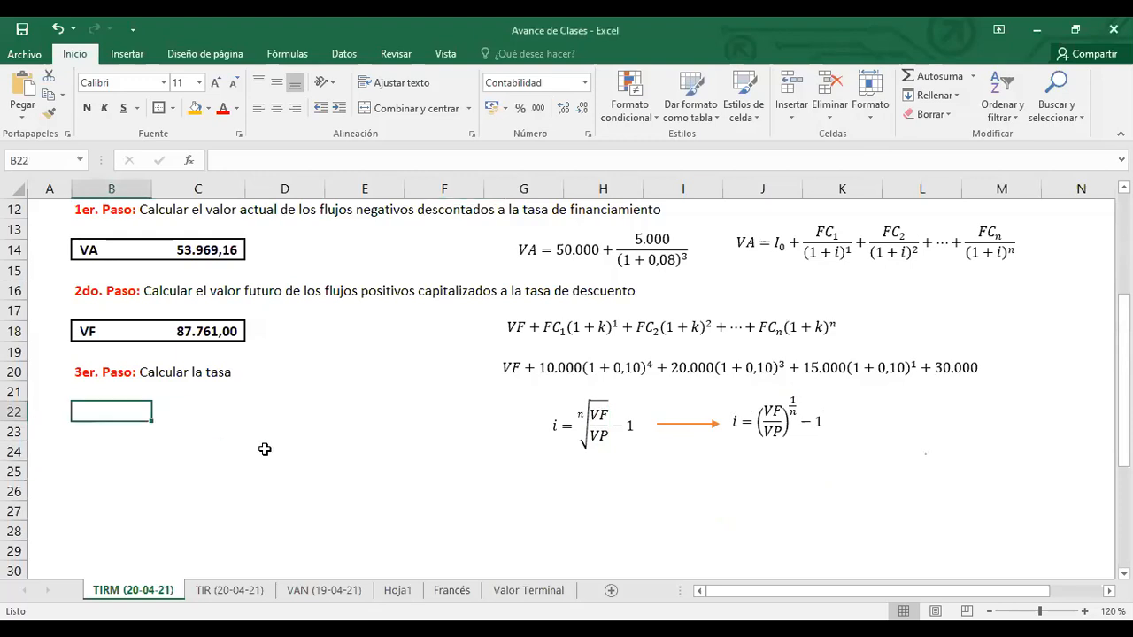
{"action": "type", "text": "TIRM"}
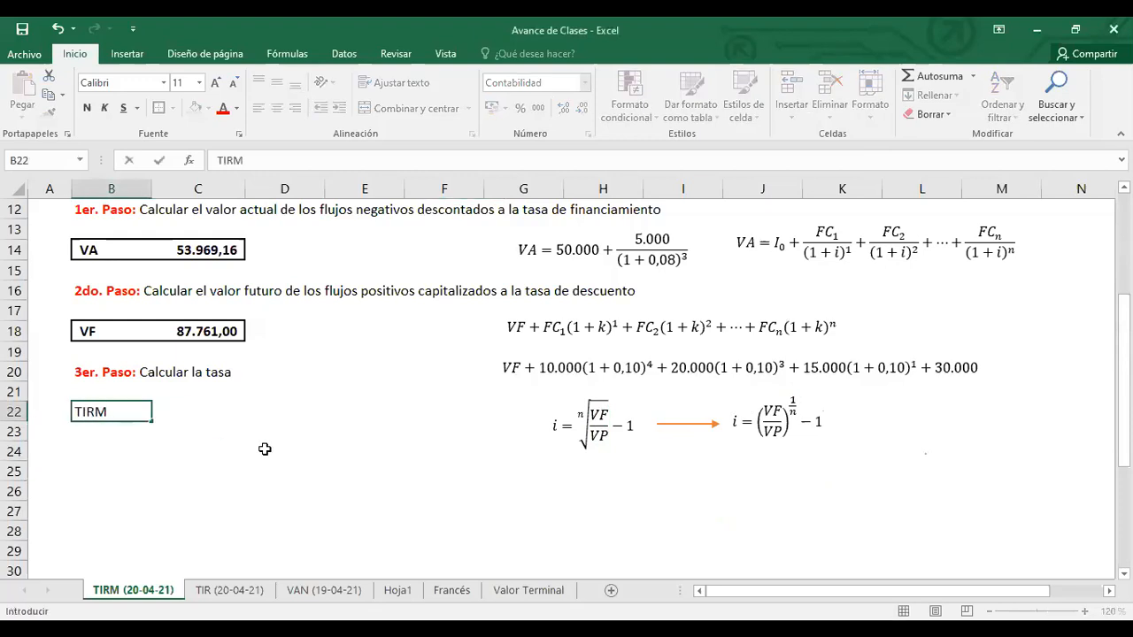
{"action": "key", "text": "Tab"}
{"action": "type", "text": "="}
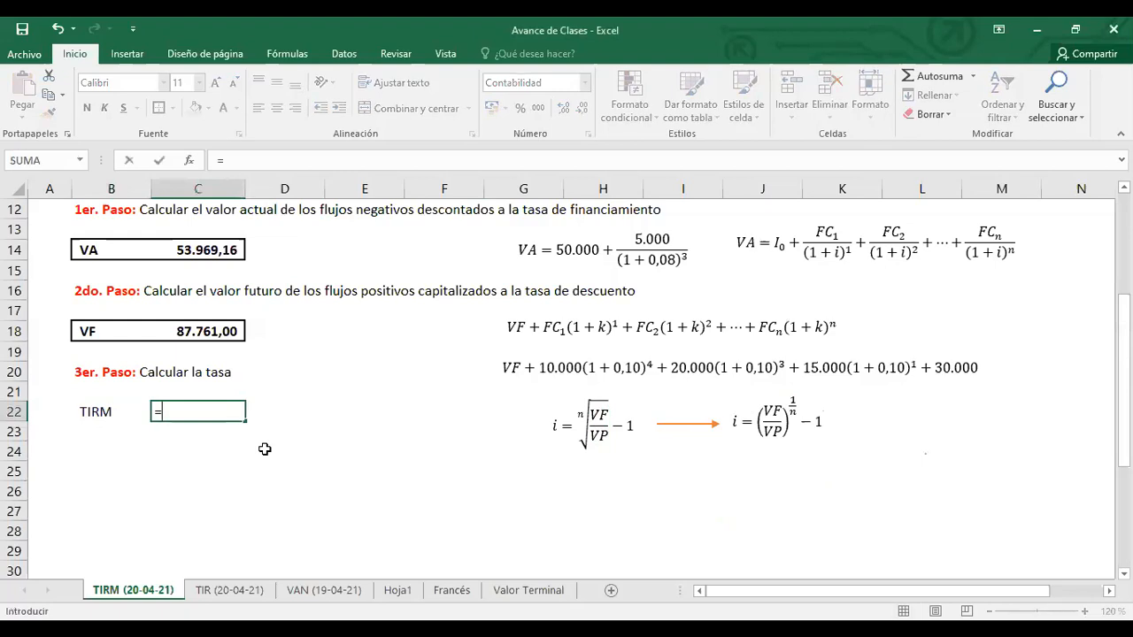
{"action": "type", "text": "("}
{"action": "left_click", "coordinate": [207, 330]}
{"action": "type", "text": "/"}
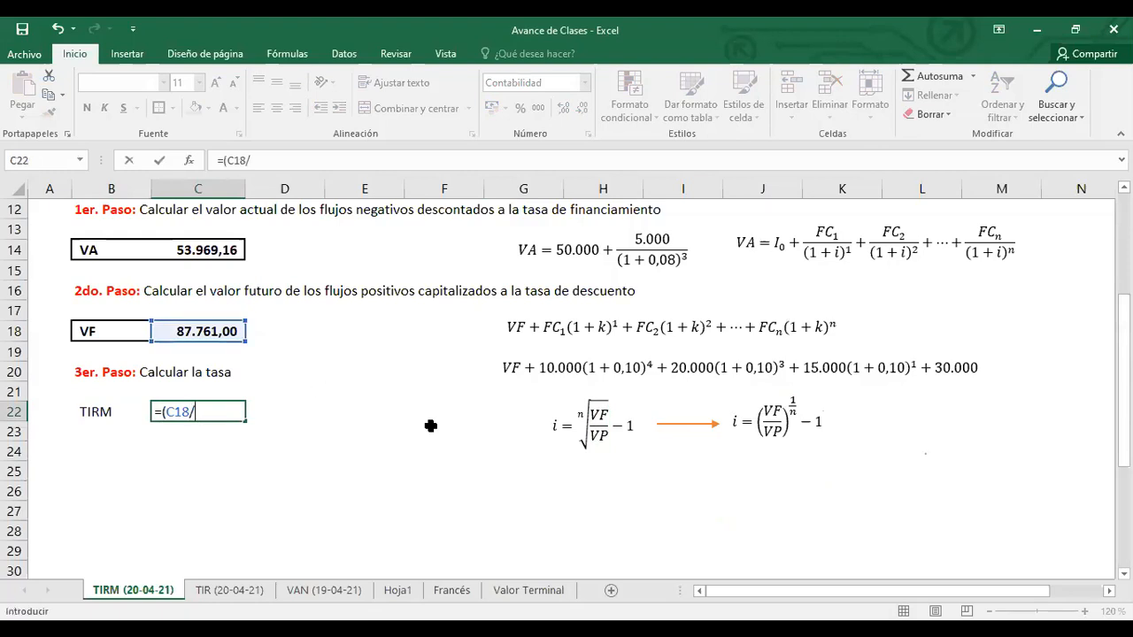
{"action": "left_click", "coordinate": [193, 247]}
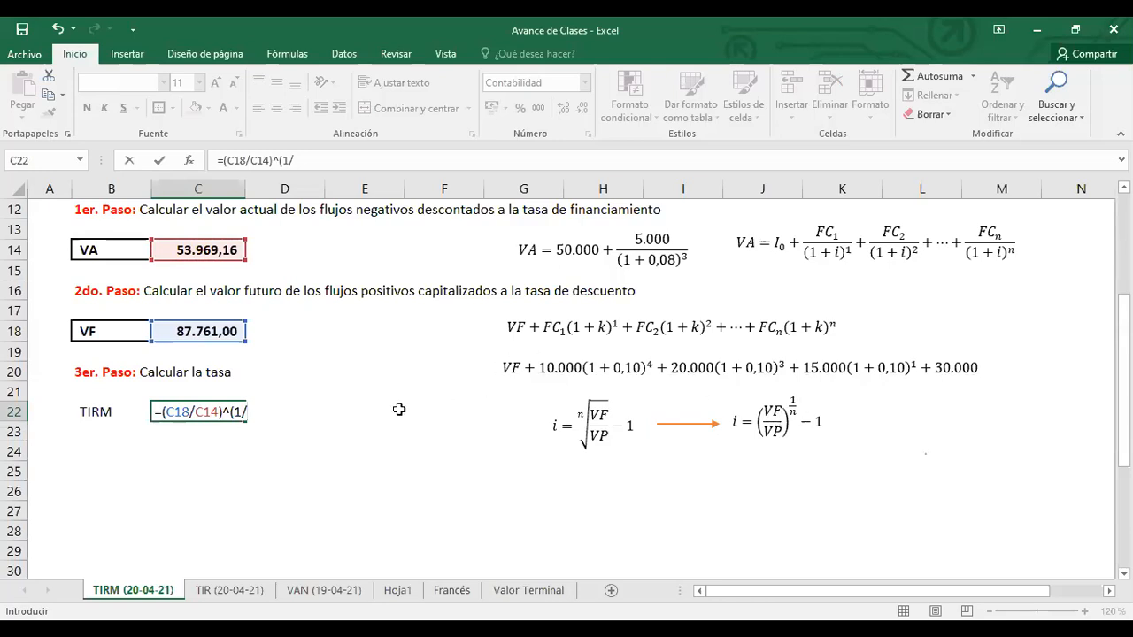
Annotate the cash-flow table with a 0 above Año 0 and arrows under Año 0 and Año 5, then clear the ink.
{"action": "scroll", "coordinate": [411, 398], "scroll_direction": "up", "scroll_amount": 4}
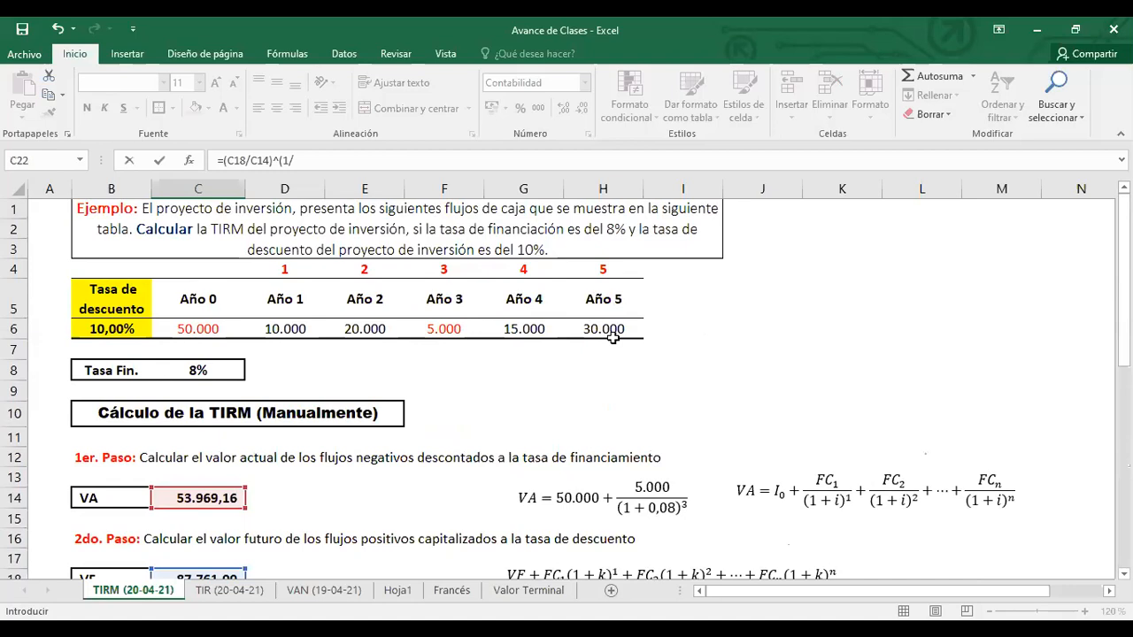
{"action": "left_click", "coordinate": [825, 135]}
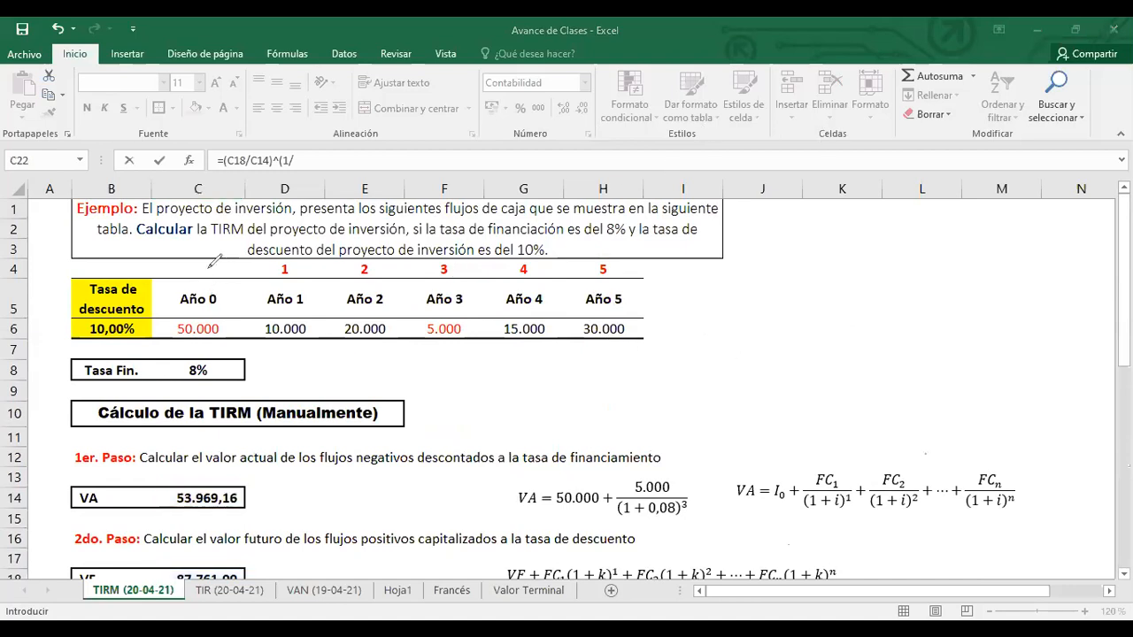
{"action": "left_click_drag", "start_coordinate": [195, 264], "coordinate": [201, 262]}
{"action": "mouse_move", "coordinate": [200, 335]}
{"action": "left_mouse_down"}
{"action": "mouse_move", "coordinate": [201, 378]}
{"action": "mouse_move", "coordinate": [197, 367]}
{"action": "mouse_move", "coordinate": [220, 364]}
{"action": "left_mouse_up"}
{"action": "mouse_move", "coordinate": [613, 331]}
{"action": "left_mouse_down"}
{"action": "mouse_move", "coordinate": [620, 379]}
{"action": "mouse_move", "coordinate": [625, 366]}
{"action": "left_mouse_up"}
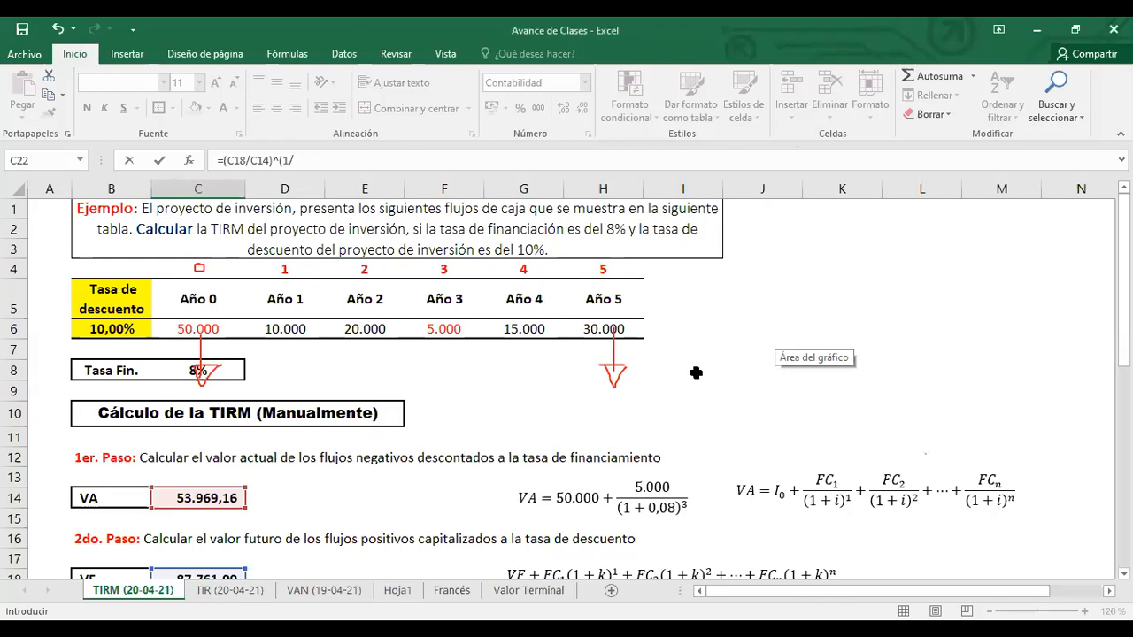
{"action": "left_click", "coordinate": [699, 393]}
{"action": "scroll", "coordinate": [606, 399], "scroll_direction": "down", "scroll_amount": 3}
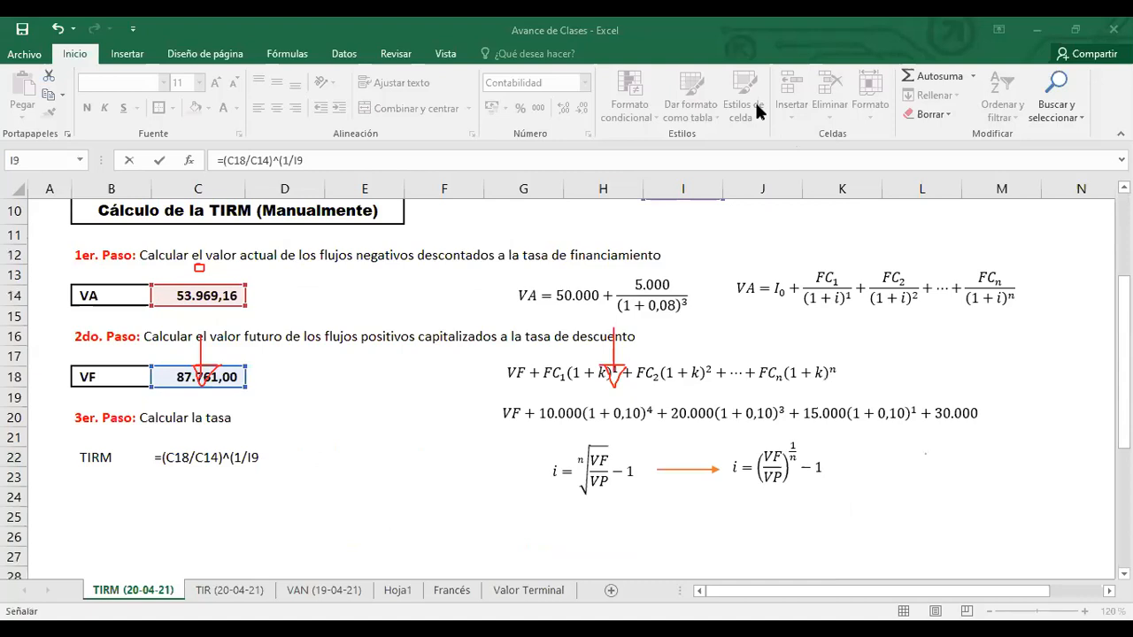
{"action": "left_click", "coordinate": [758, 110]}
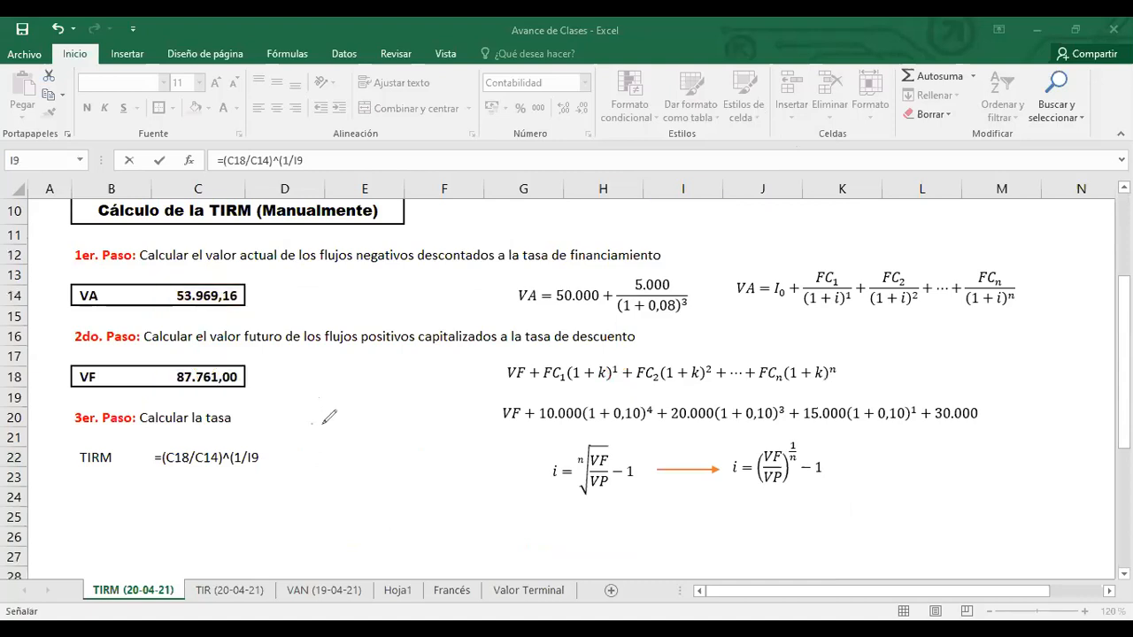
Replace the stray I9 reference with 5 and complete the TIRM formula in C22 as =(C18/C14)^(1/5)-1.
{"action": "left_click", "coordinate": [260, 457]}
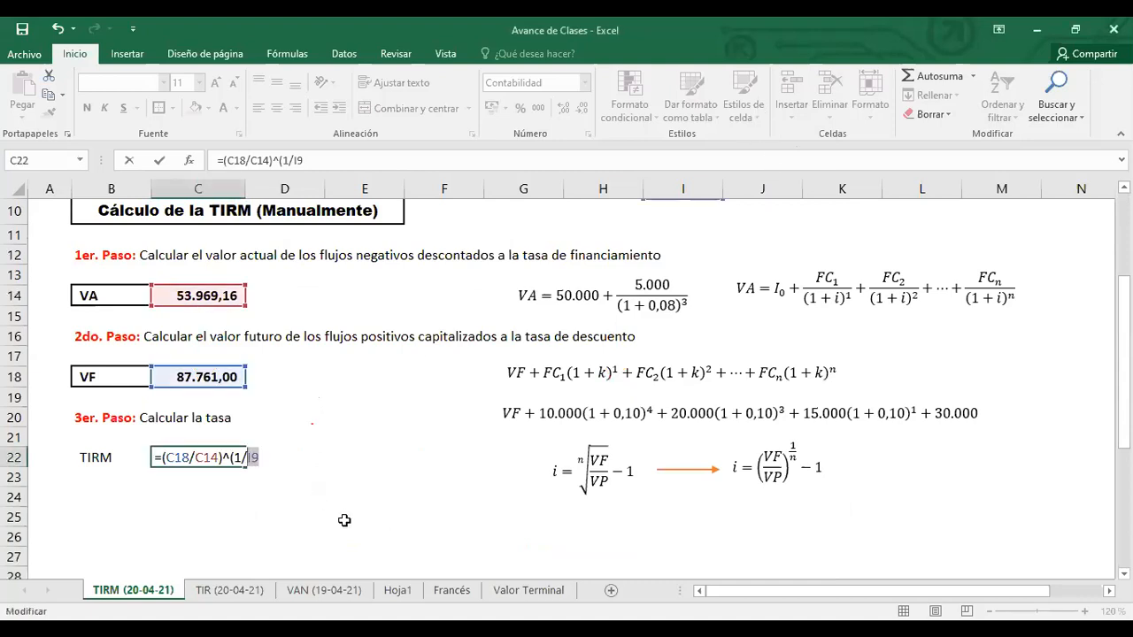
{"action": "type", "text": "5)-1"}
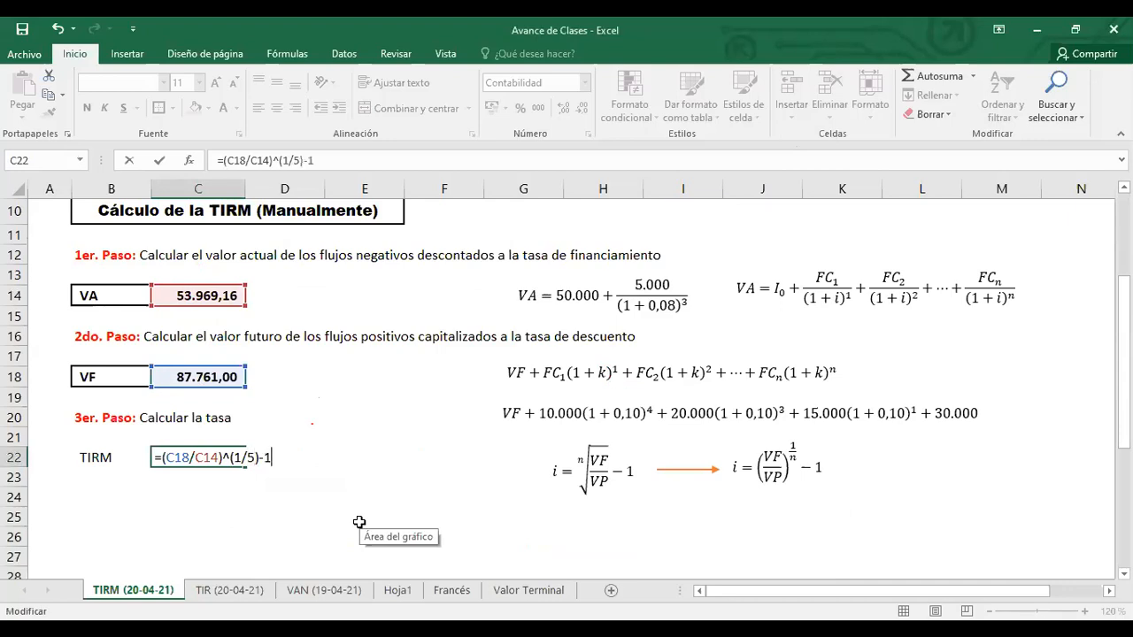
{"action": "key", "text": "Return"}
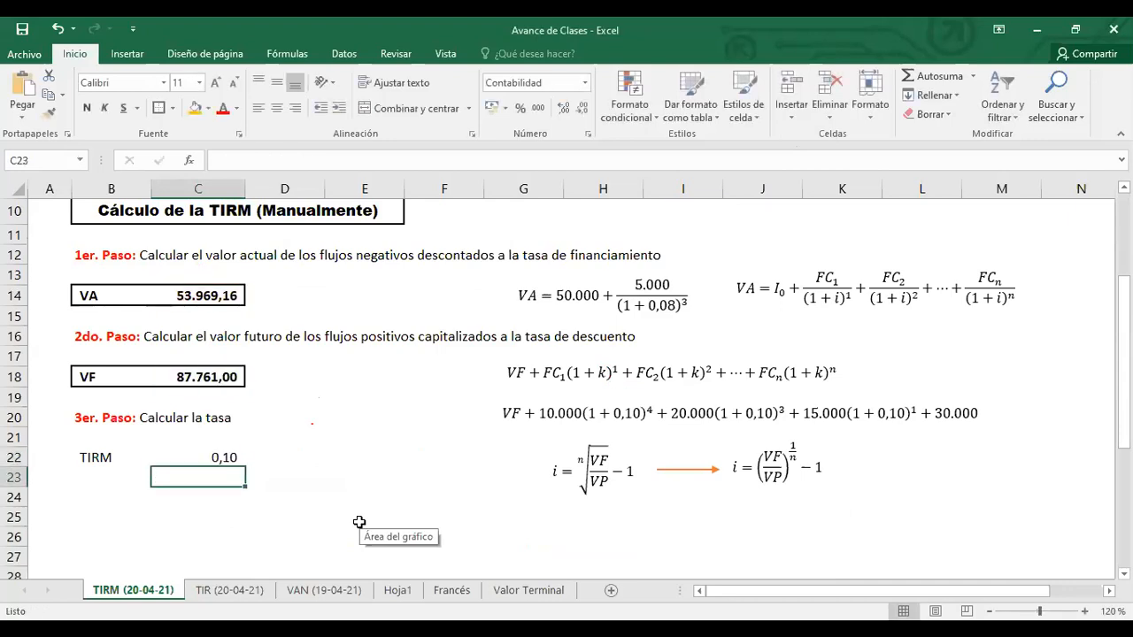
Format the TIRM result in C22 as a percentage with two decimals.
{"action": "left_click", "coordinate": [221, 460]}
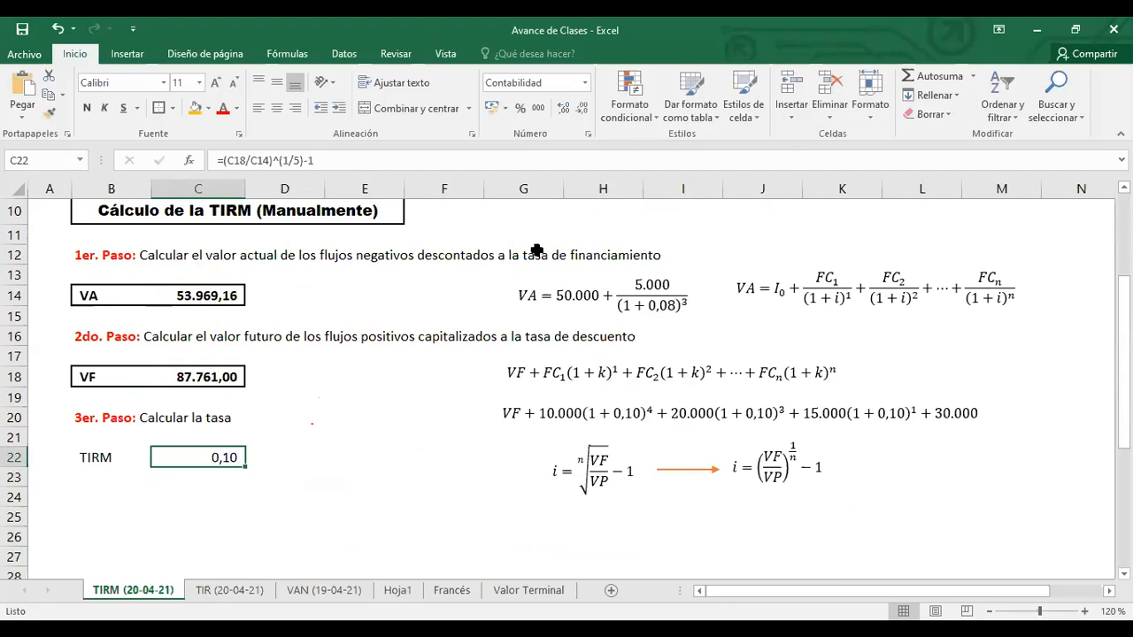
{"action": "left_click", "coordinate": [520, 108]}
{"action": "left_click", "coordinate": [563, 109]}
{"action": "left_click", "coordinate": [563, 109]}
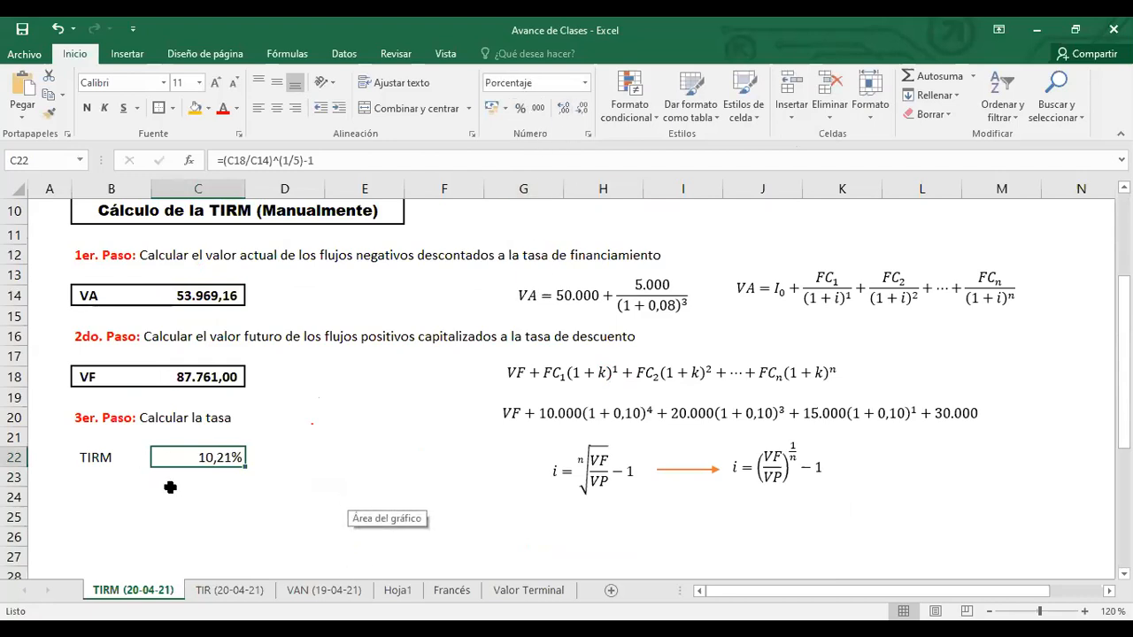
Make the TIRM label and result in B22:C22 bold with an orange fill and an outside border.
{"action": "left_click_drag", "start_coordinate": [100, 457], "coordinate": [213, 457]}
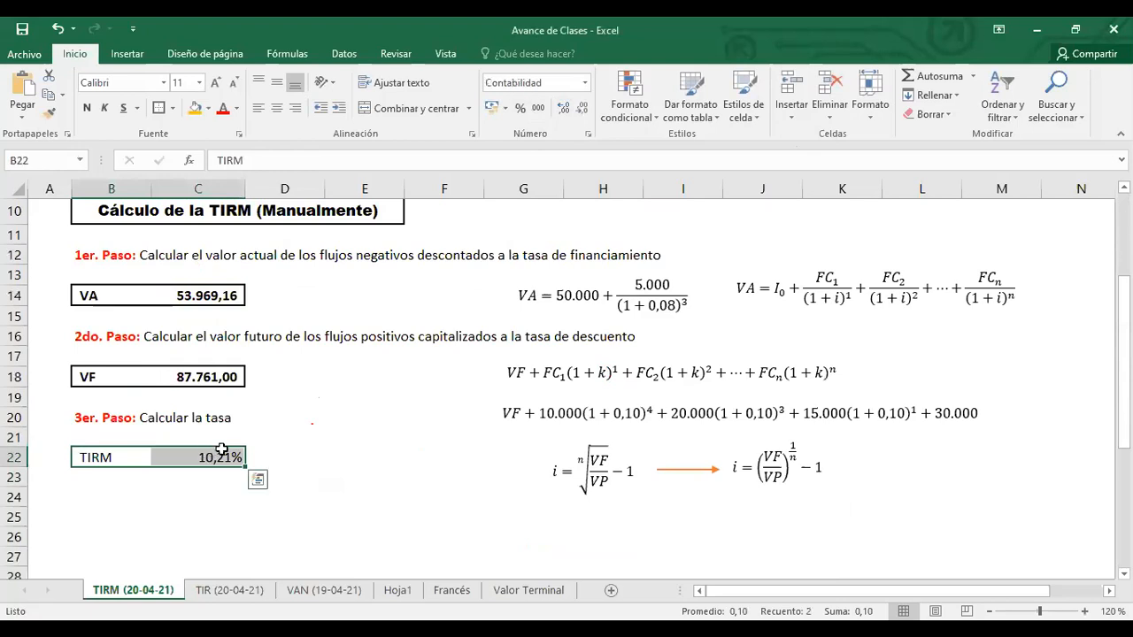
{"action": "key", "text": "ctrl+n"}
{"action": "left_click", "coordinate": [196, 110]}
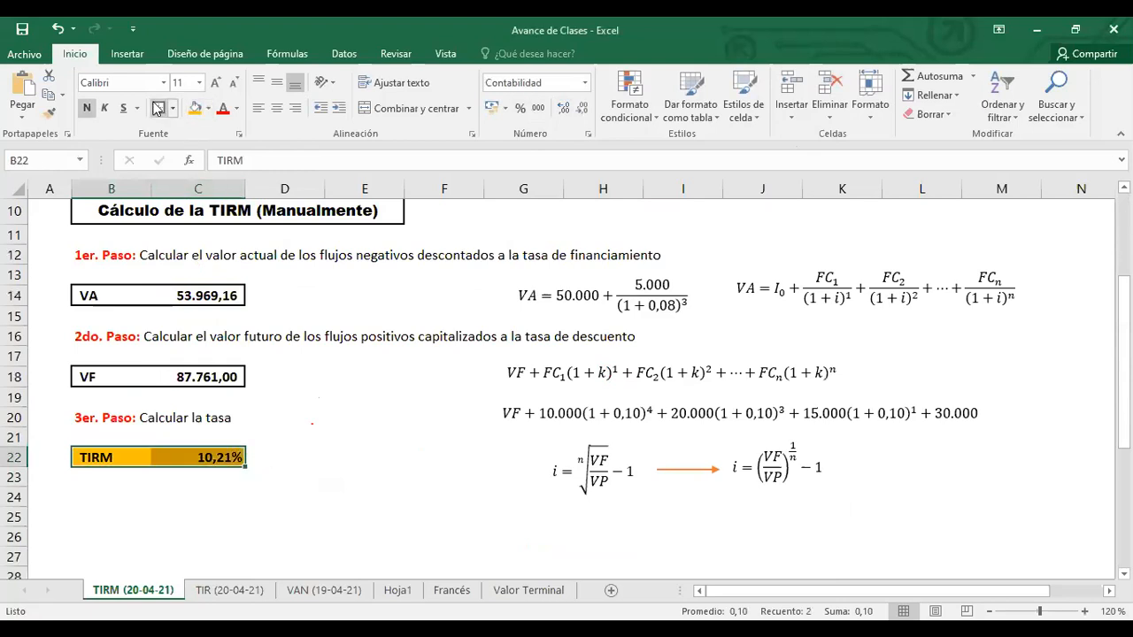
{"action": "left_click", "coordinate": [298, 482]}
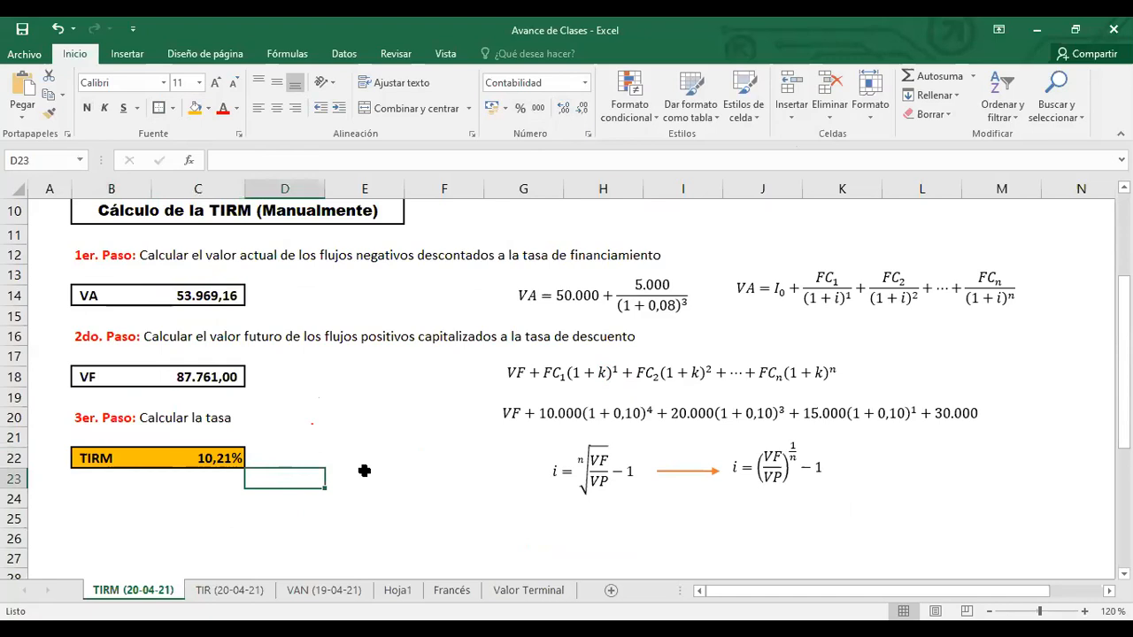
Copy the heading Cálculo de la TIRM (Manualmente) from B10 into B25, below the manual calculation.
{"action": "scroll", "coordinate": [362, 462], "scroll_direction": "up", "scroll_amount": 1}
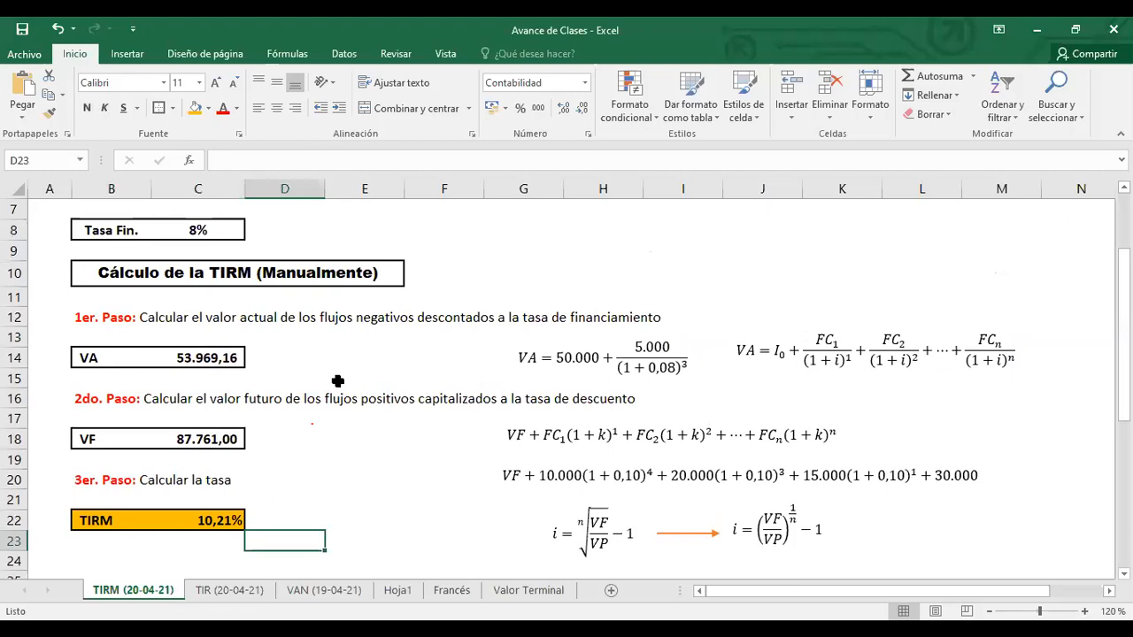
{"action": "left_click", "coordinate": [194, 271]}
{"action": "key", "text": "ctrl+c"}
{"action": "scroll", "coordinate": [247, 362], "scroll_direction": "down", "scroll_amount": 3}
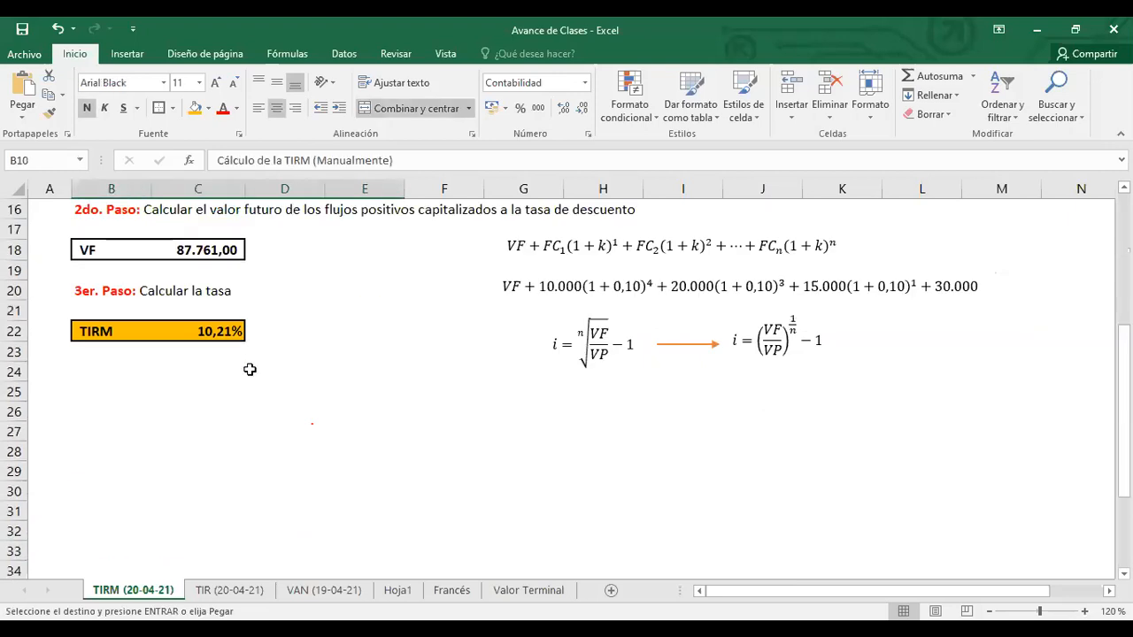
{"action": "left_click", "coordinate": [80, 390]}
{"action": "key", "text": "ctrl+v"}
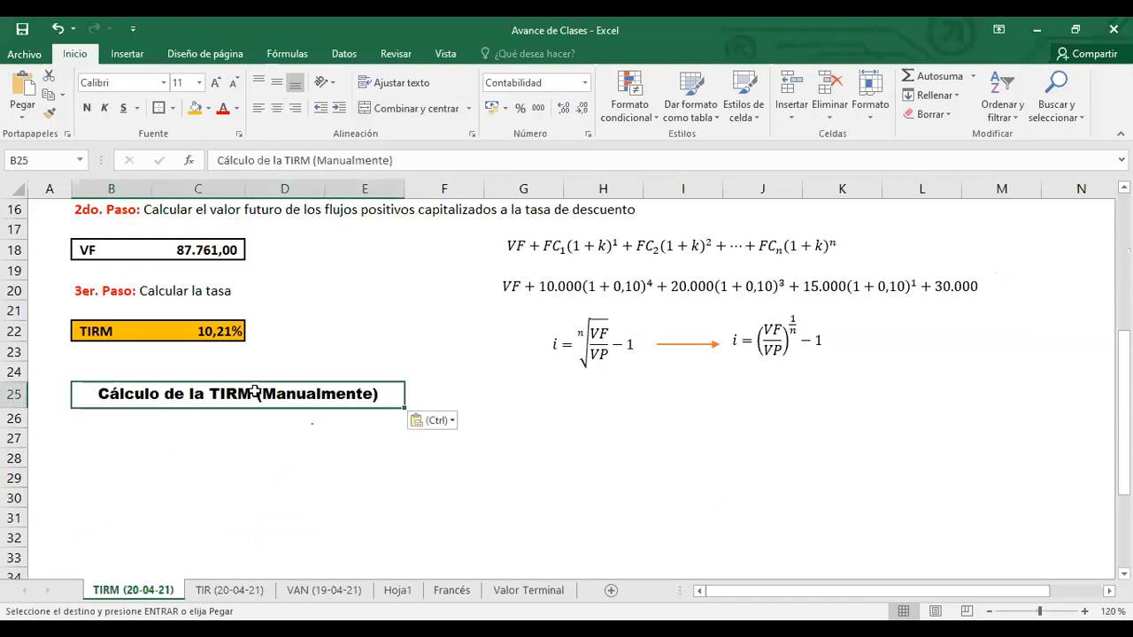
Change the heading in B25 to Cálculo de la TIRM (Excel Financiero).
{"action": "left_click", "coordinate": [232, 452]}
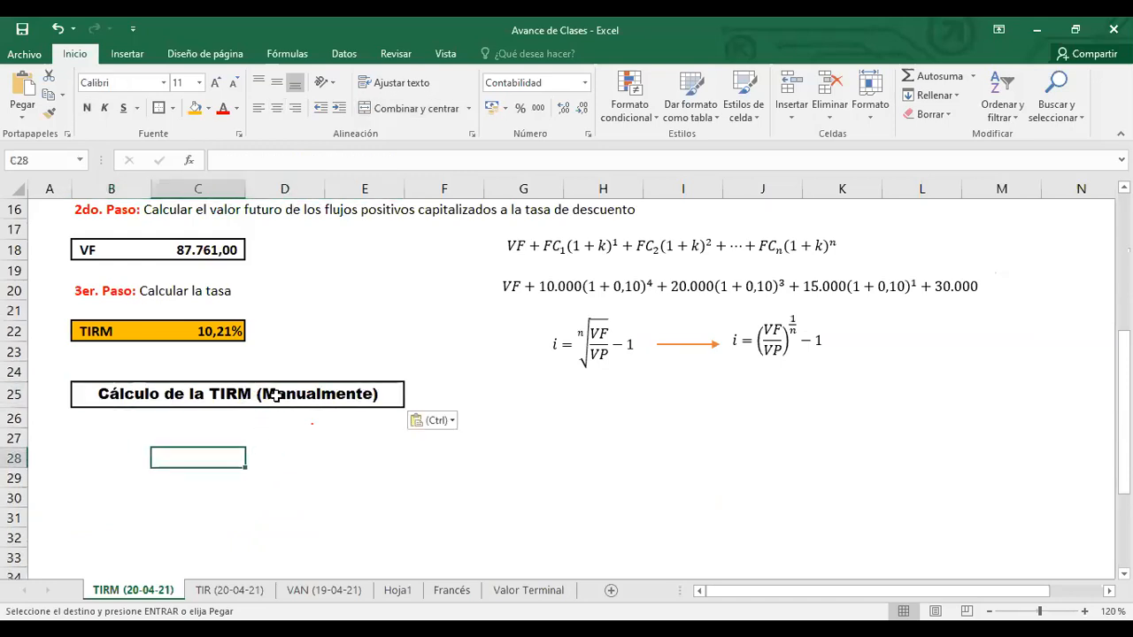
{"action": "double_click", "coordinate": [276, 397]}
{"action": "left_click_drag", "start_coordinate": [263, 393], "coordinate": [380, 387]}
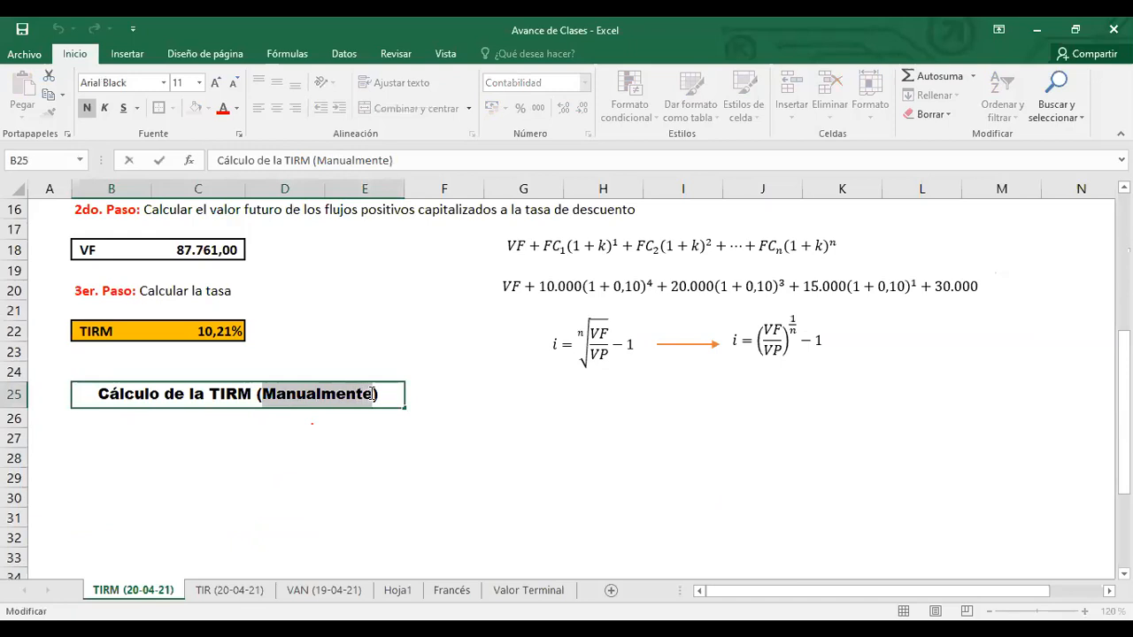
{"action": "type", "text": "Excel "}
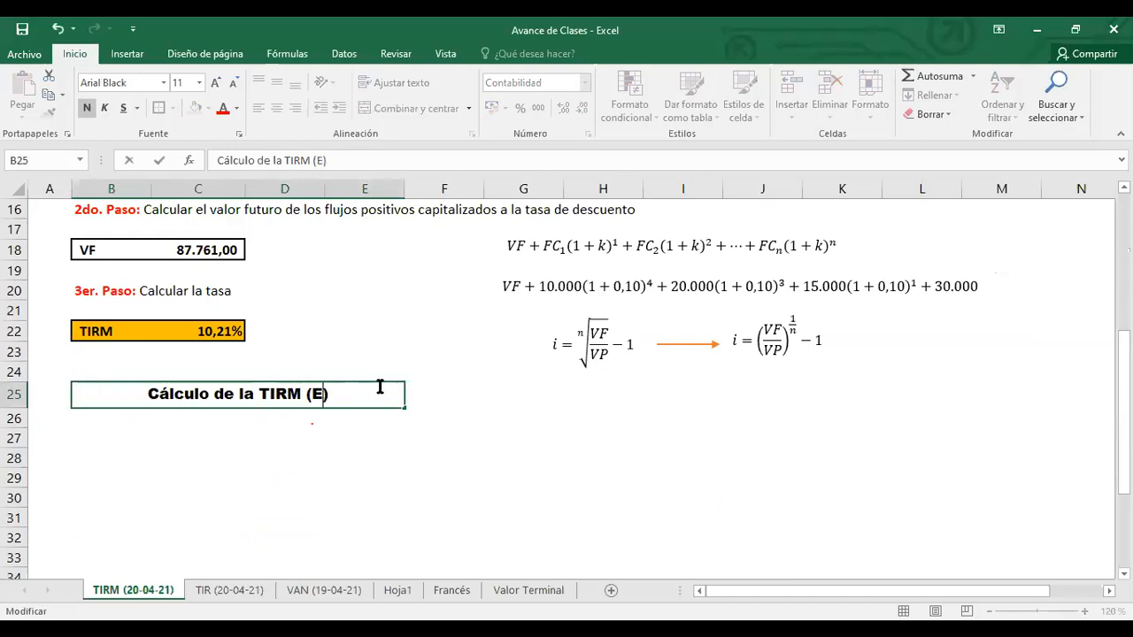
{"action": "type", "text": "Financiero"}
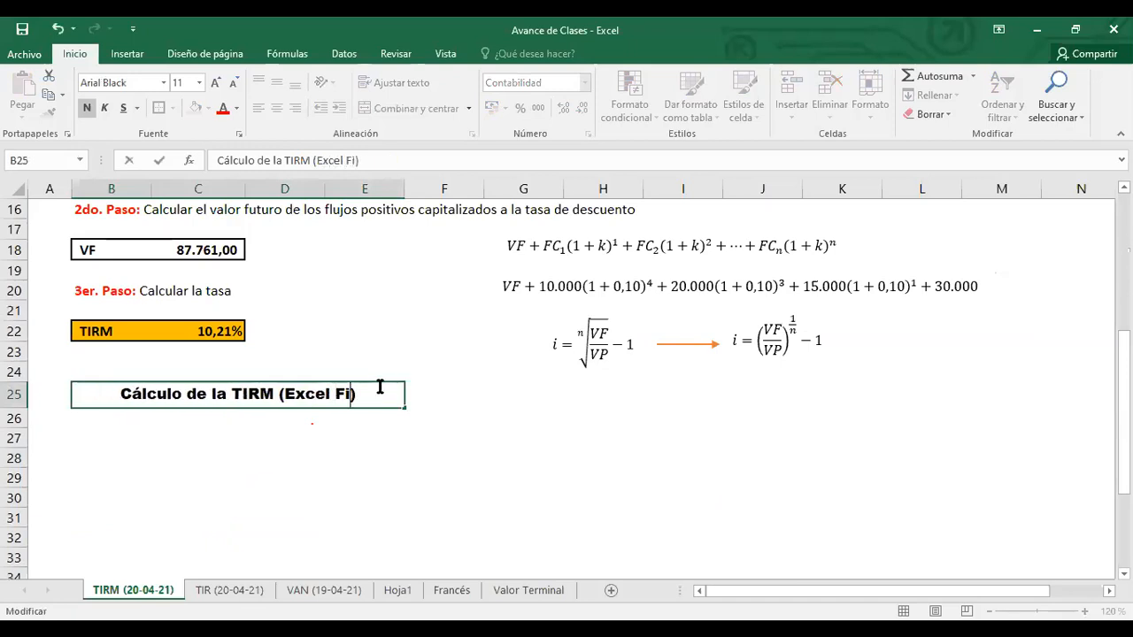
{"action": "left_click", "coordinate": [173, 470]}
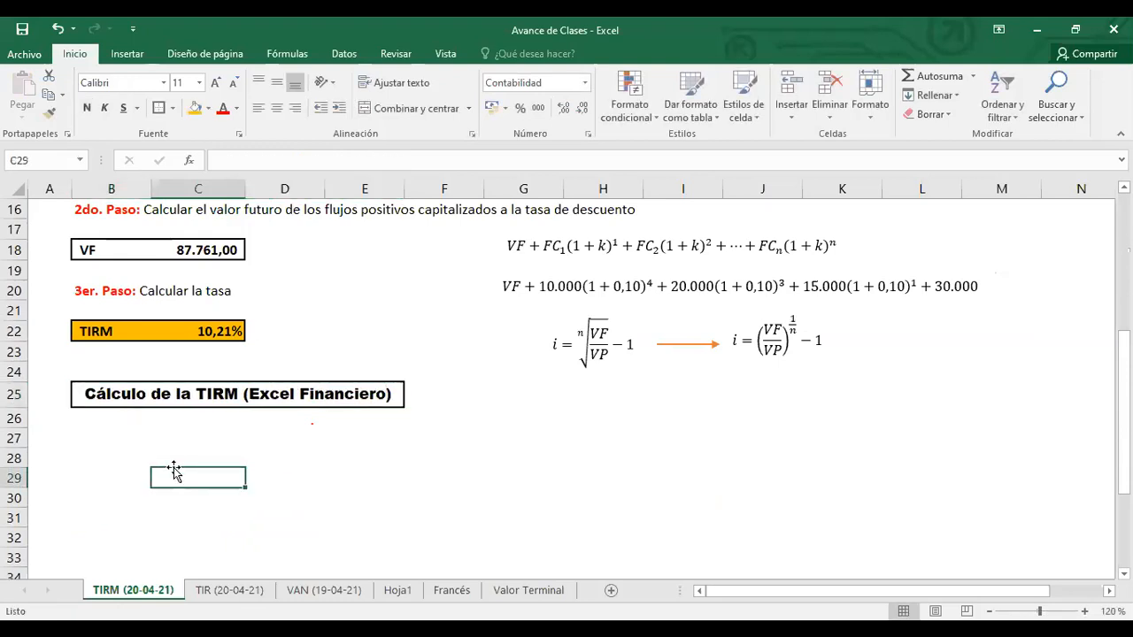
Copy the formatting of B22:C22 onto B27:C27 and label B27 TIRM.
{"action": "left_click_drag", "start_coordinate": [104, 331], "coordinate": [203, 332]}
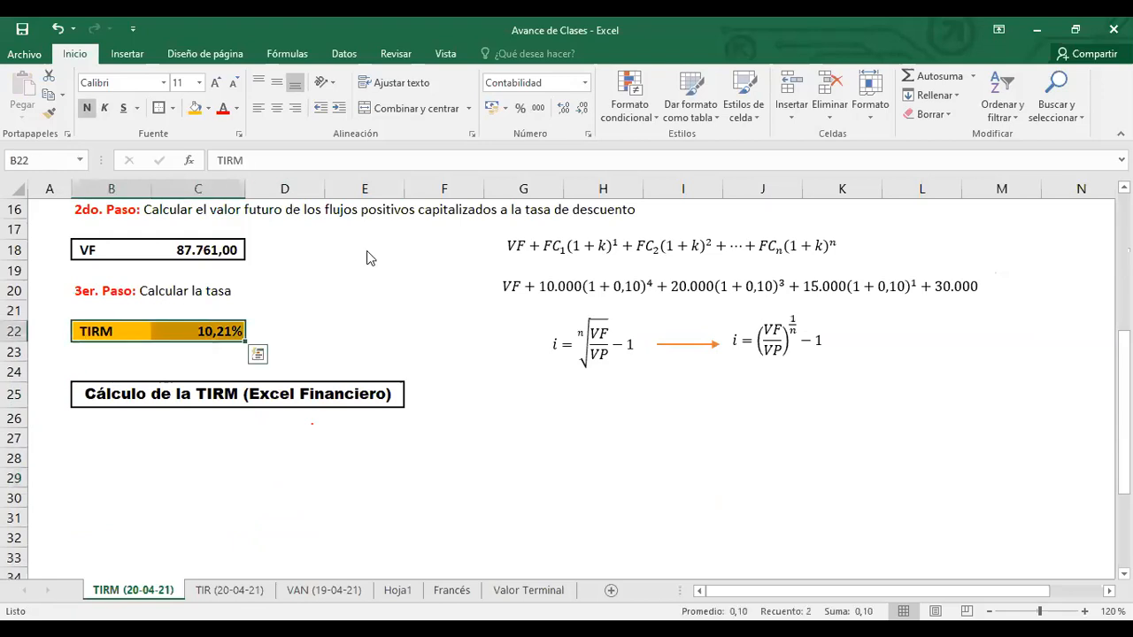
{"action": "left_click", "coordinate": [394, 247]}
{"action": "left_click", "coordinate": [85, 440]}
{"action": "left_click", "coordinate": [154, 479]}
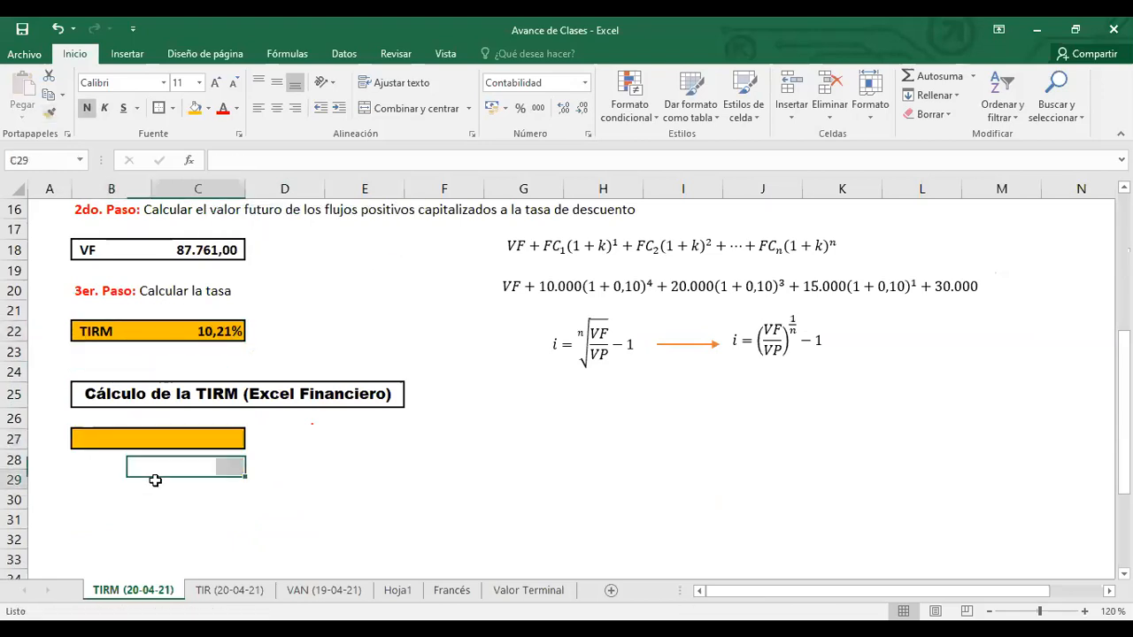
{"action": "left_click", "coordinate": [122, 438]}
{"action": "key", "text": "ctrl+n"}
{"action": "type", "text": "TIRM"}
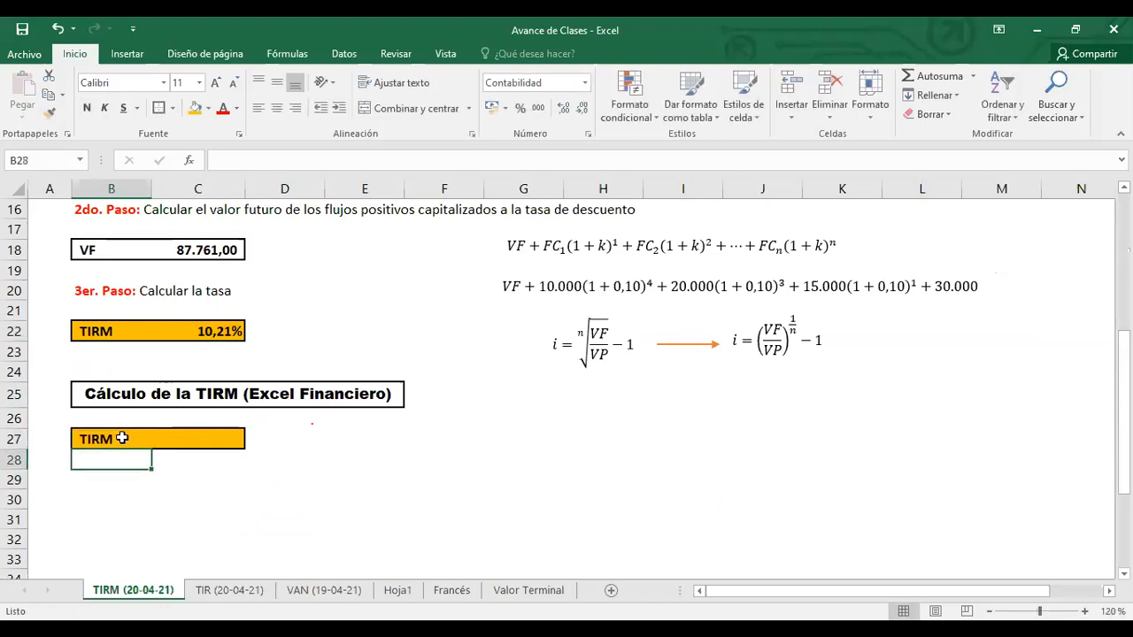
Begin the formula in C27 with the TIRM function, using the cash flows C6:H6 as its values.
{"action": "key", "text": "Tab"}
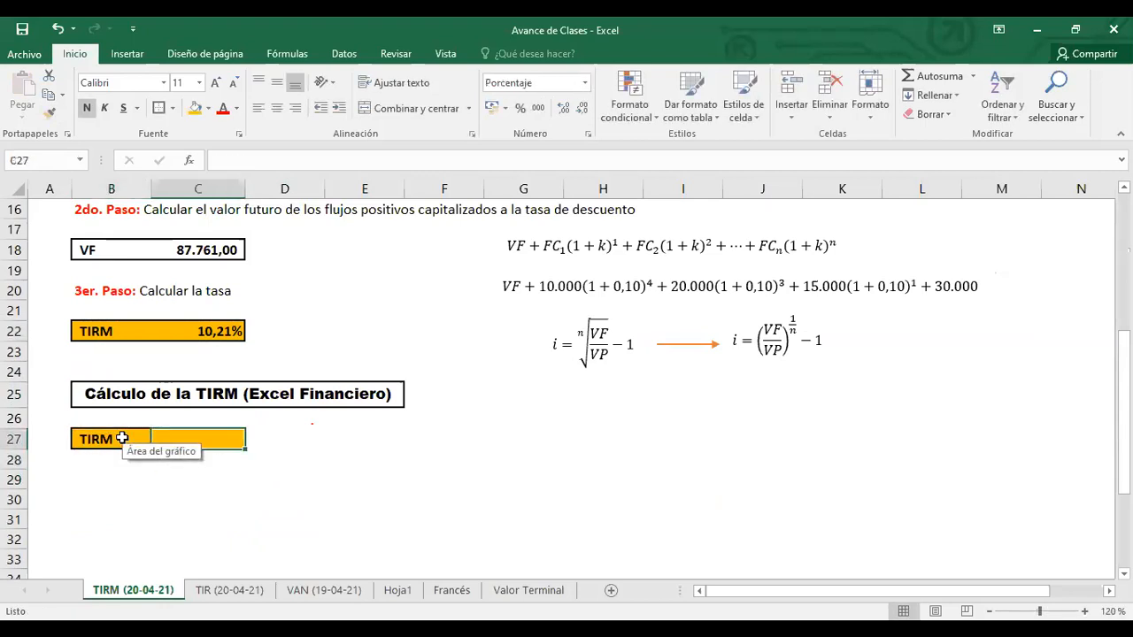
{"action": "type", "text": "="}
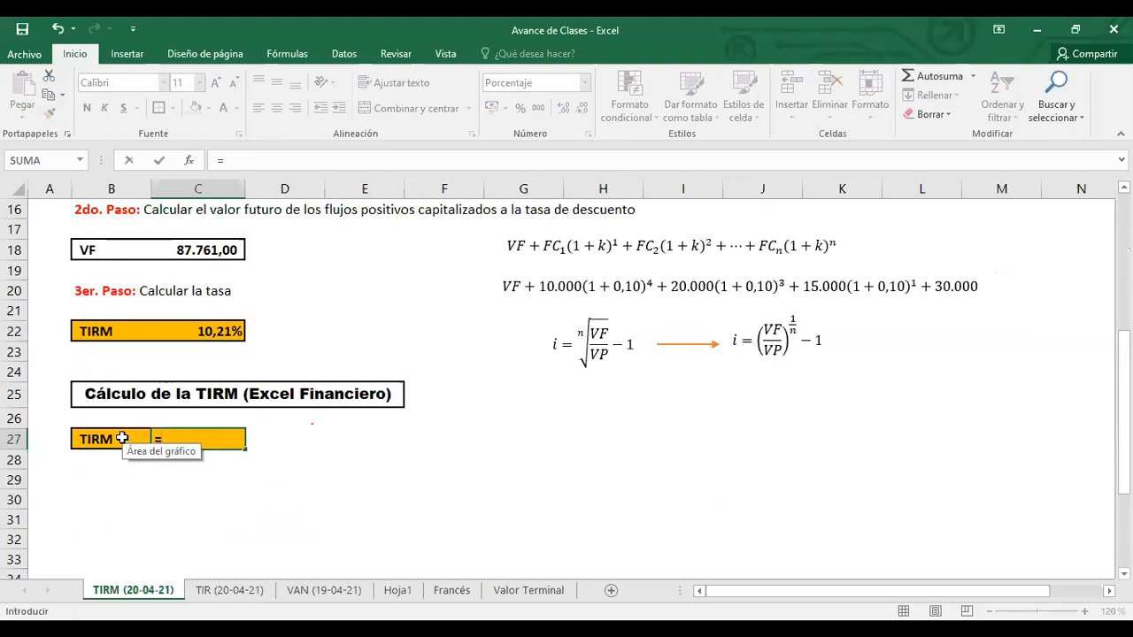
{"action": "type", "text": "TIR"}
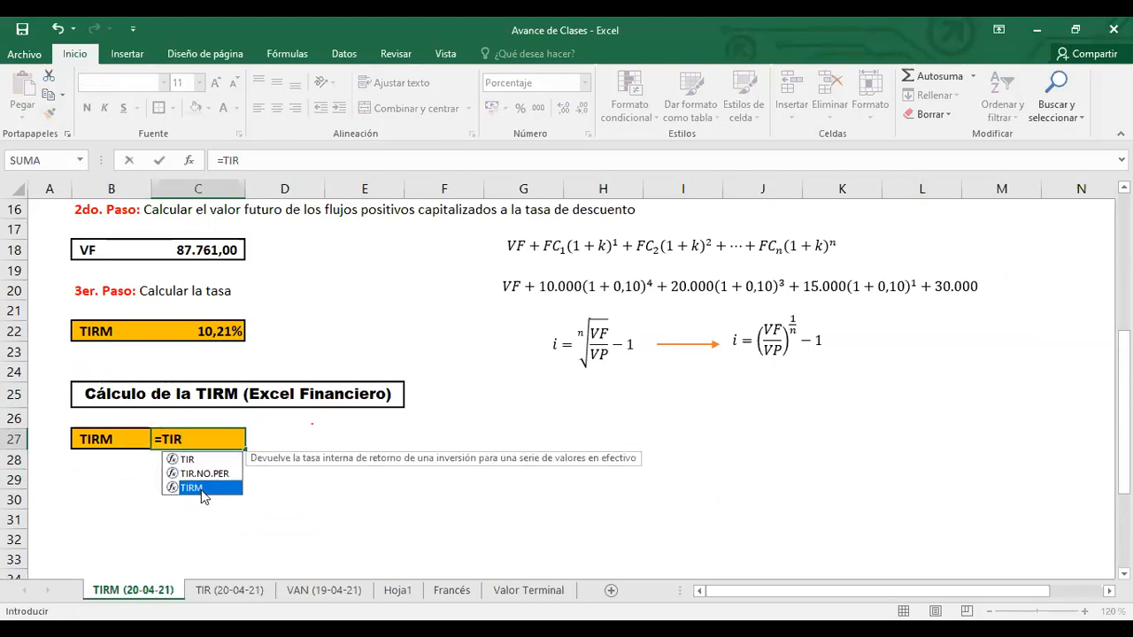
{"action": "double_click", "coordinate": [227, 486]}
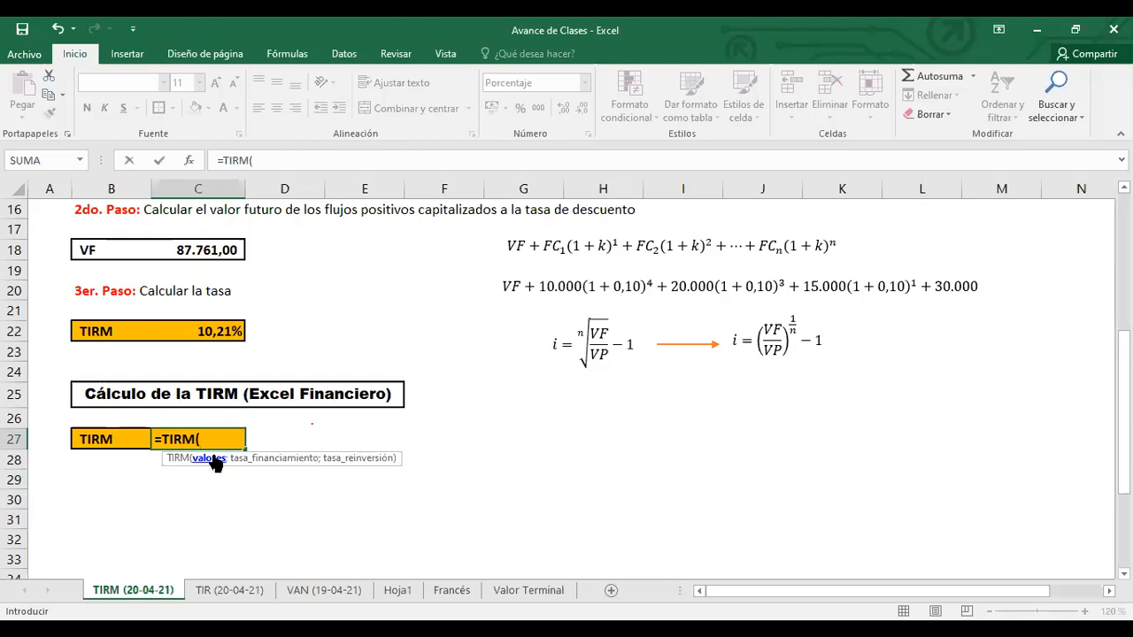
{"action": "scroll", "coordinate": [321, 417], "scroll_direction": "up", "scroll_amount": 5}
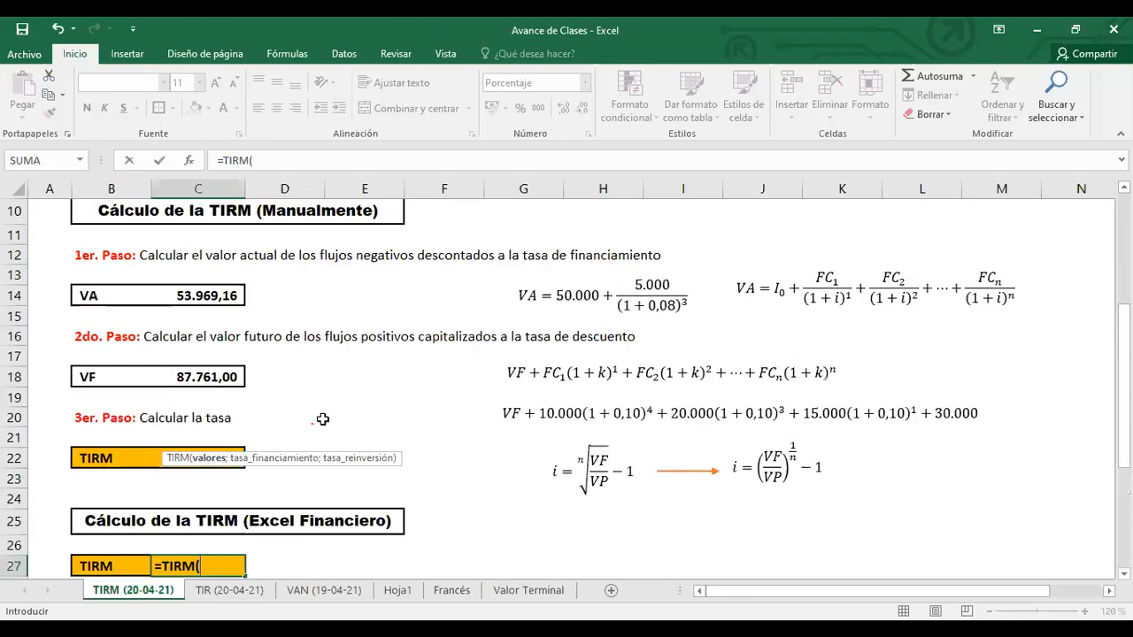
{"action": "left_click", "coordinate": [200, 329]}
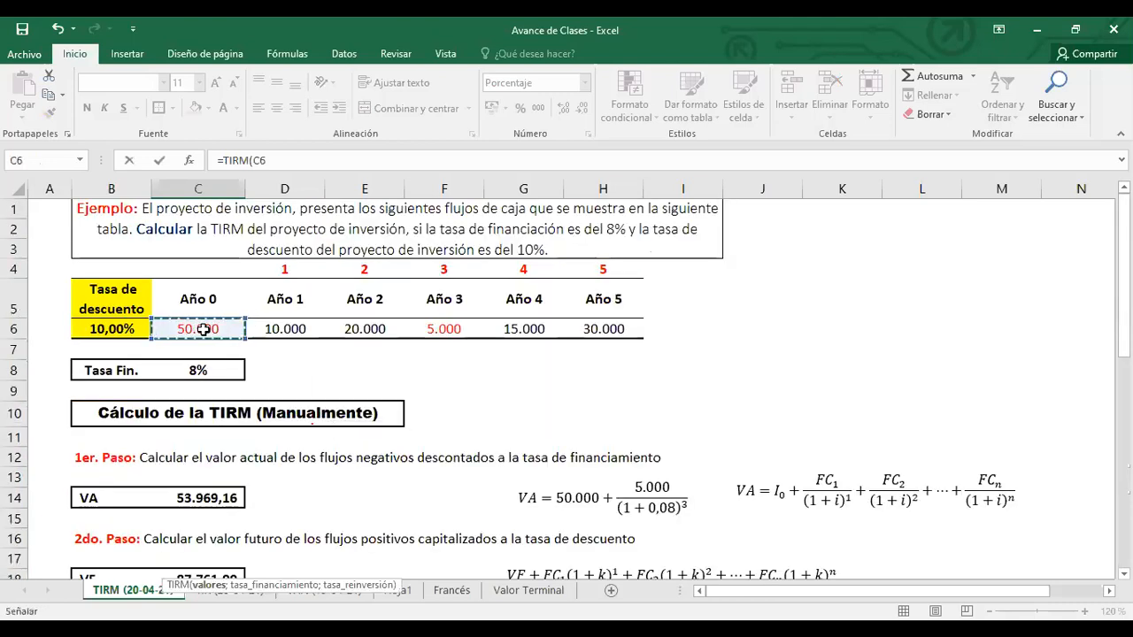
{"action": "left_click_drag", "start_coordinate": [251, 330], "coordinate": [595, 330]}
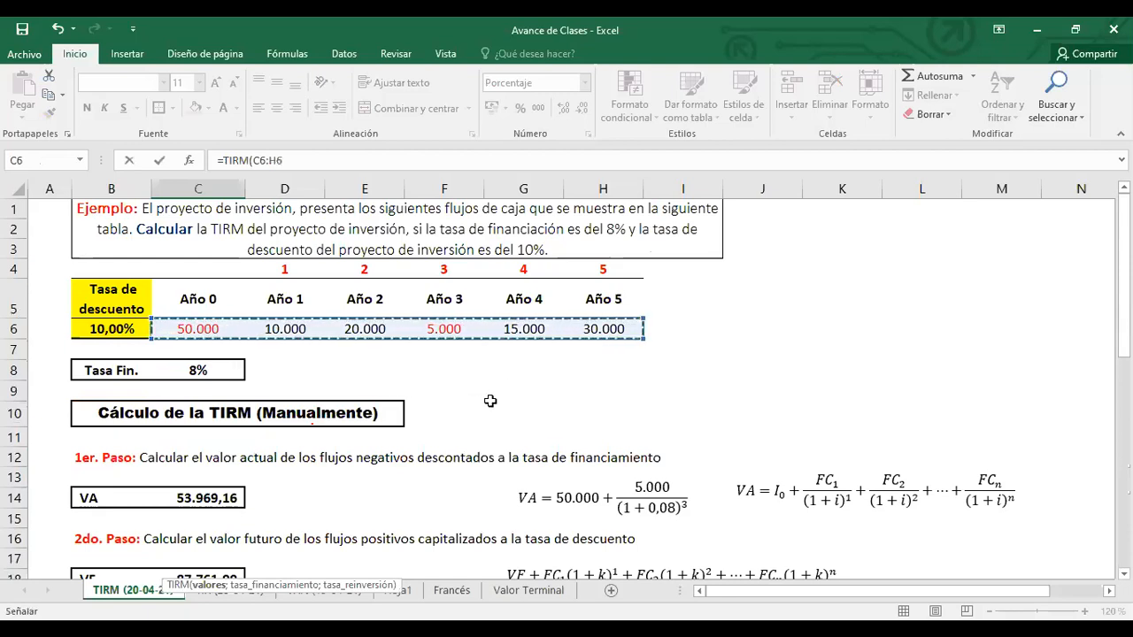
{"action": "scroll", "coordinate": [445, 409], "scroll_direction": "down", "scroll_amount": 5}
{"action": "scroll", "coordinate": [430, 433], "scroll_direction": "down", "scroll_amount": 1}
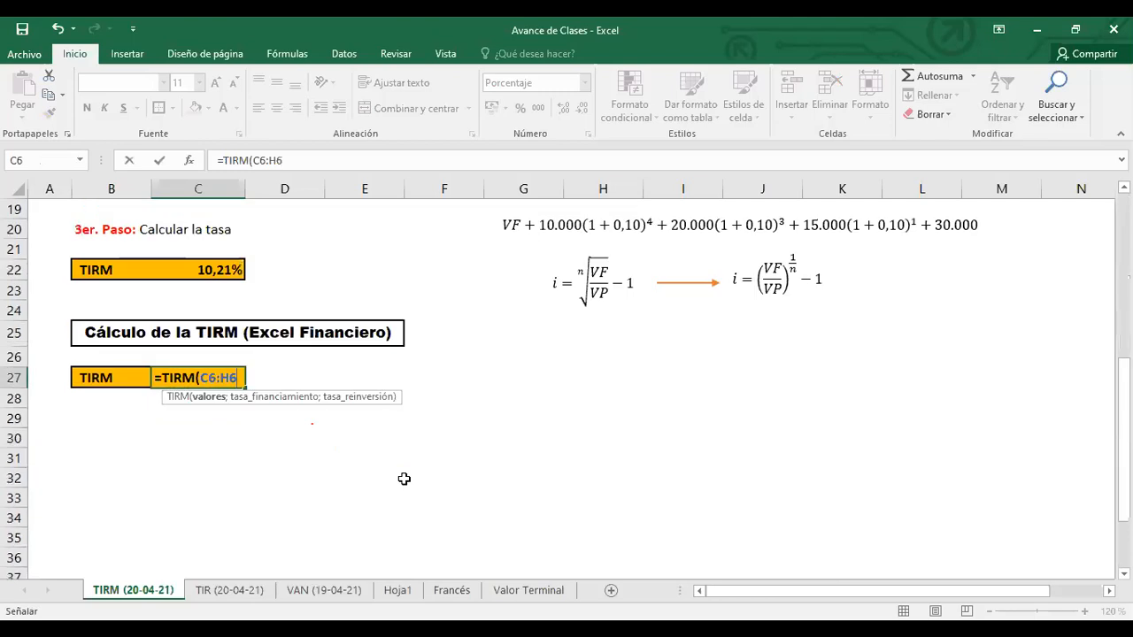
{"action": "type", "text": ";"}
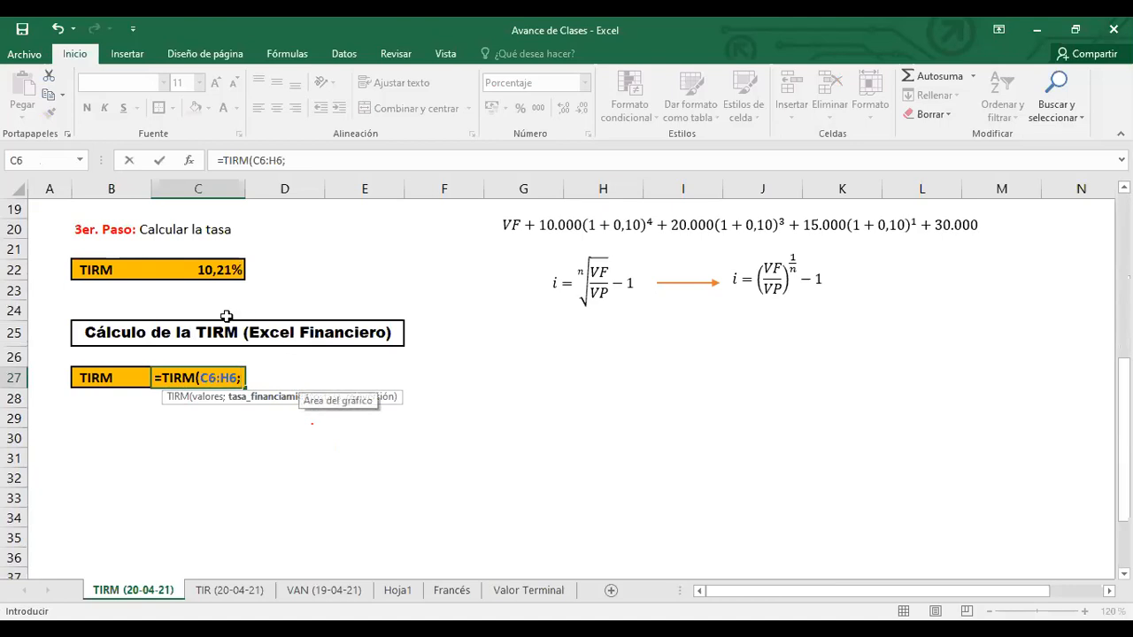
Complete the formula in C27 as =TIRM(C6:H6;C8;B6), with C8 as the financing rate and B6 as the reinvestment rate.
{"action": "scroll", "coordinate": [228, 312], "scroll_direction": "up", "scroll_amount": 6}
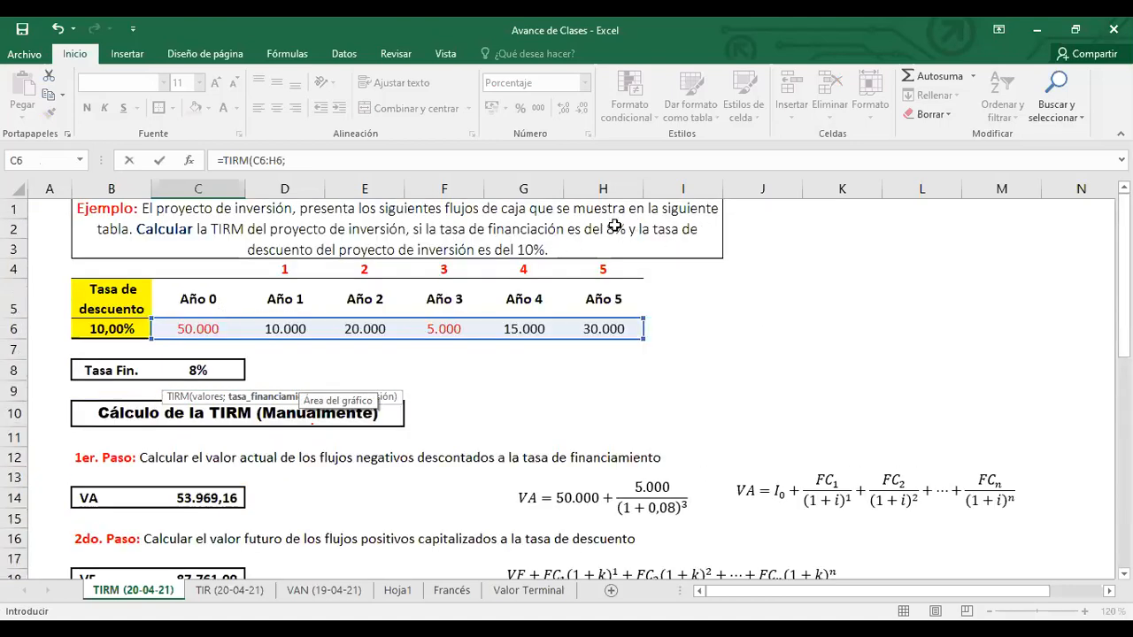
{"action": "left_click", "coordinate": [202, 377]}
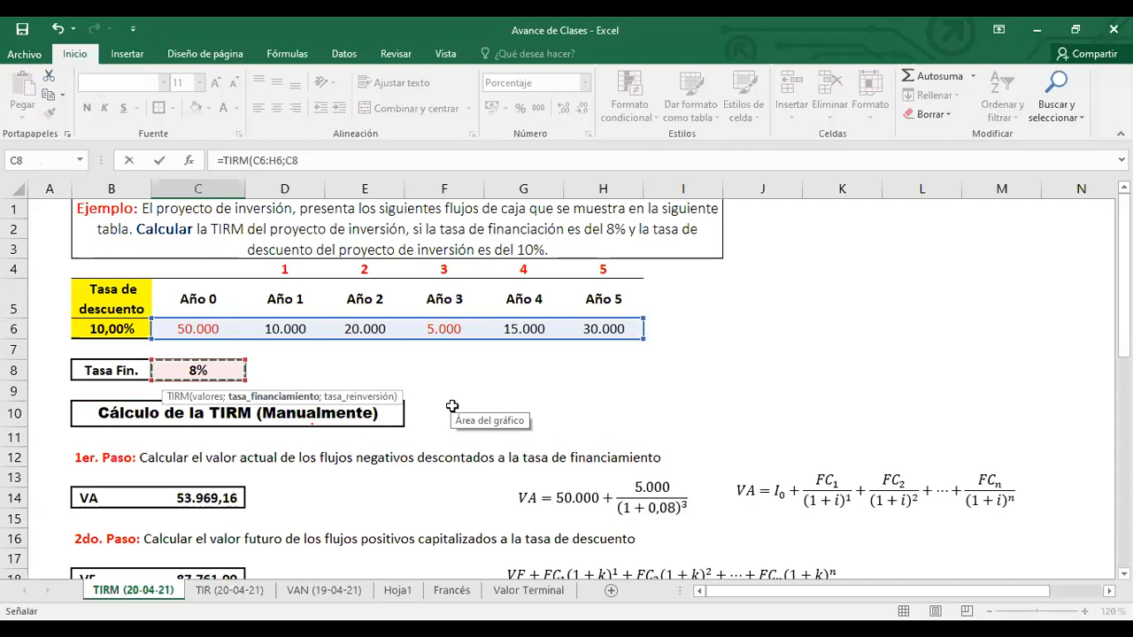
{"action": "type", "text": ";"}
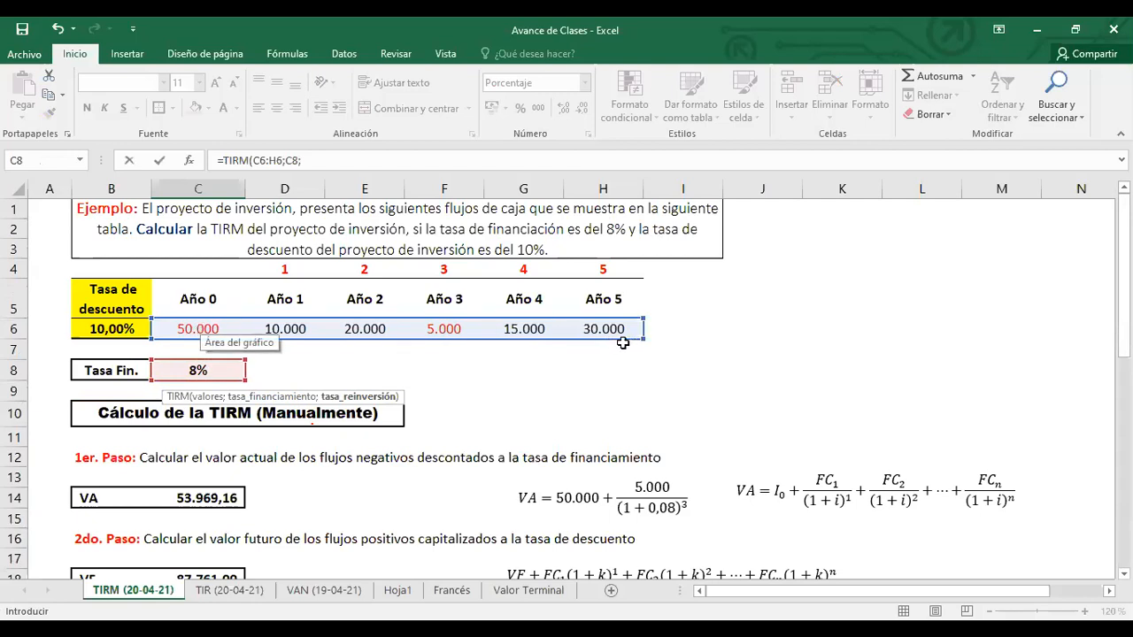
{"action": "left_click", "coordinate": [101, 328]}
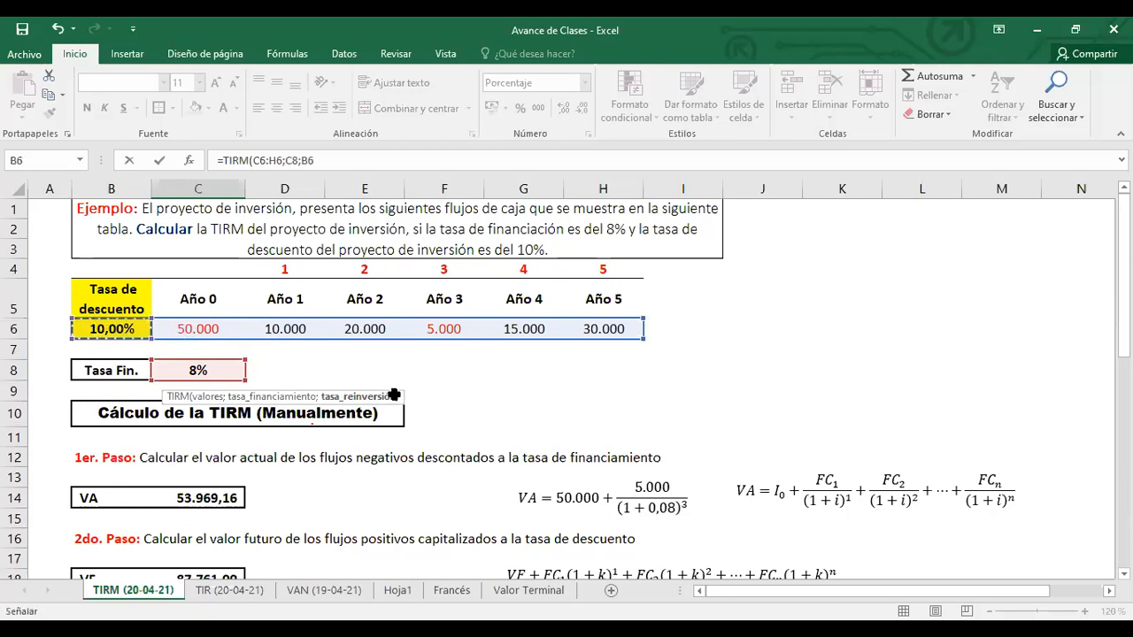
{"action": "scroll", "coordinate": [392, 379], "scroll_direction": "down", "scroll_amount": 5}
{"action": "type", "text": ")"}
{"action": "key", "text": "Return"}
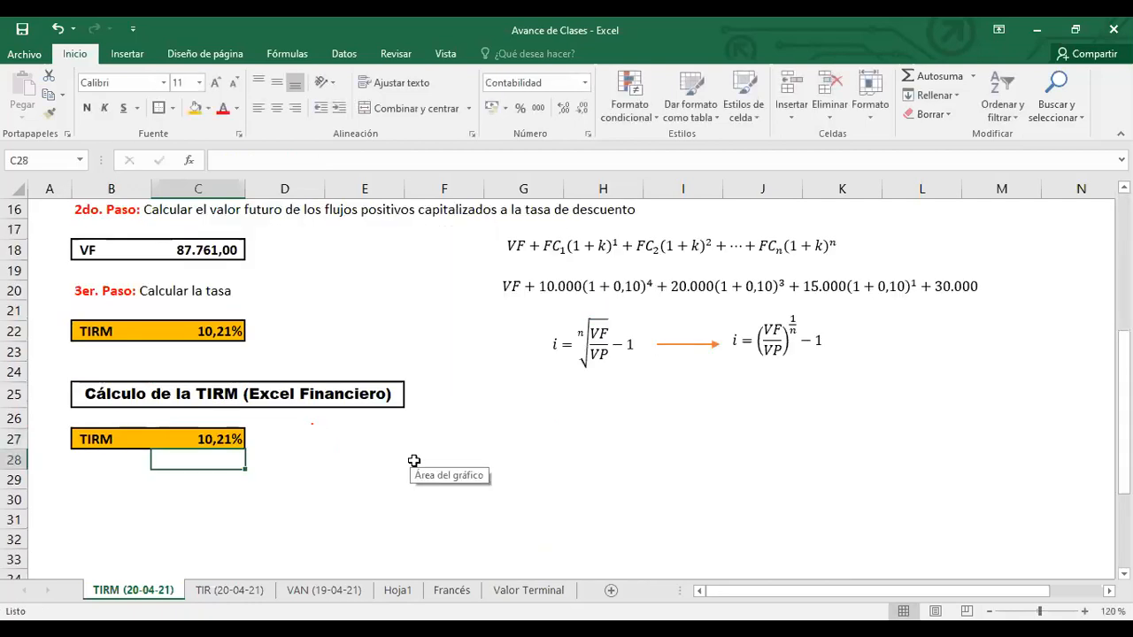
Compare the TIRM results in C27 and C22, and handwrite > K=10% in red ink beside C27.
{"action": "left_click", "coordinate": [215, 437]}
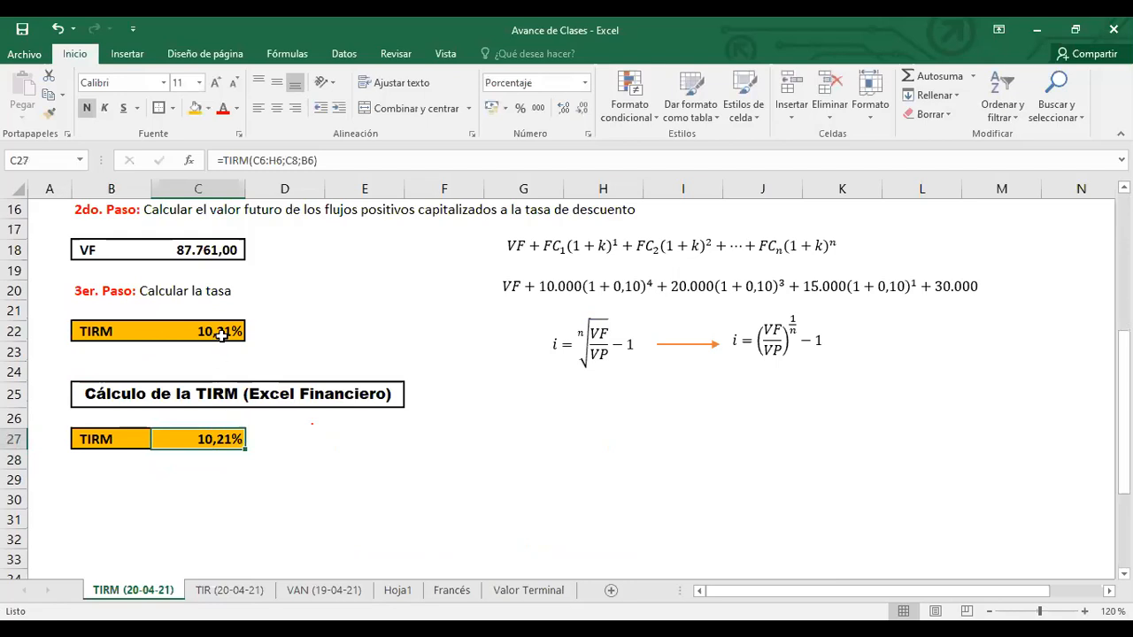
{"action": "left_click", "coordinate": [222, 333], "text": "ctrl"}
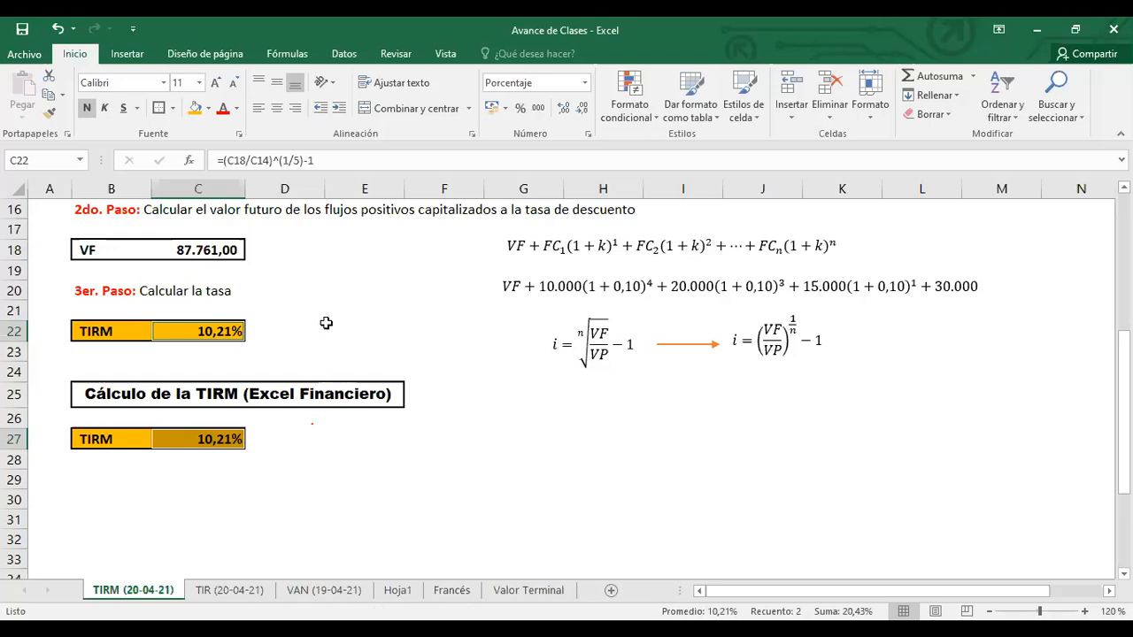
{"action": "scroll", "coordinate": [297, 314], "scroll_direction": "up", "scroll_amount": 2}
{"action": "scroll", "coordinate": [297, 314], "scroll_direction": "up", "scroll_amount": 1}
{"action": "scroll", "coordinate": [298, 321], "scroll_direction": "down", "scroll_amount": 1}
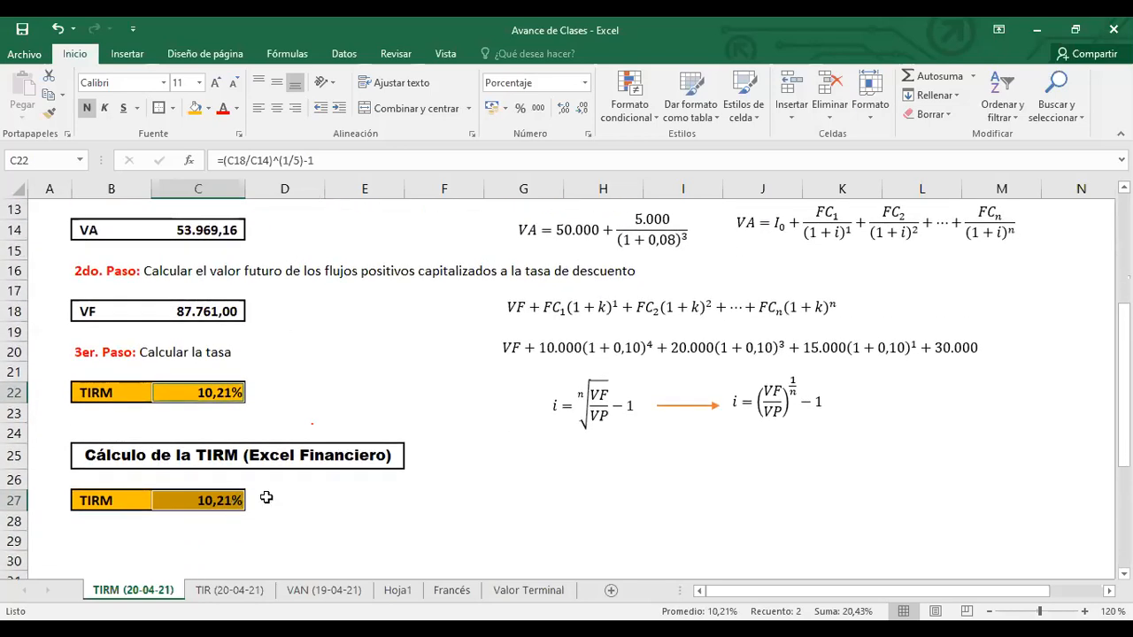
{"action": "left_click", "coordinate": [693, 106]}
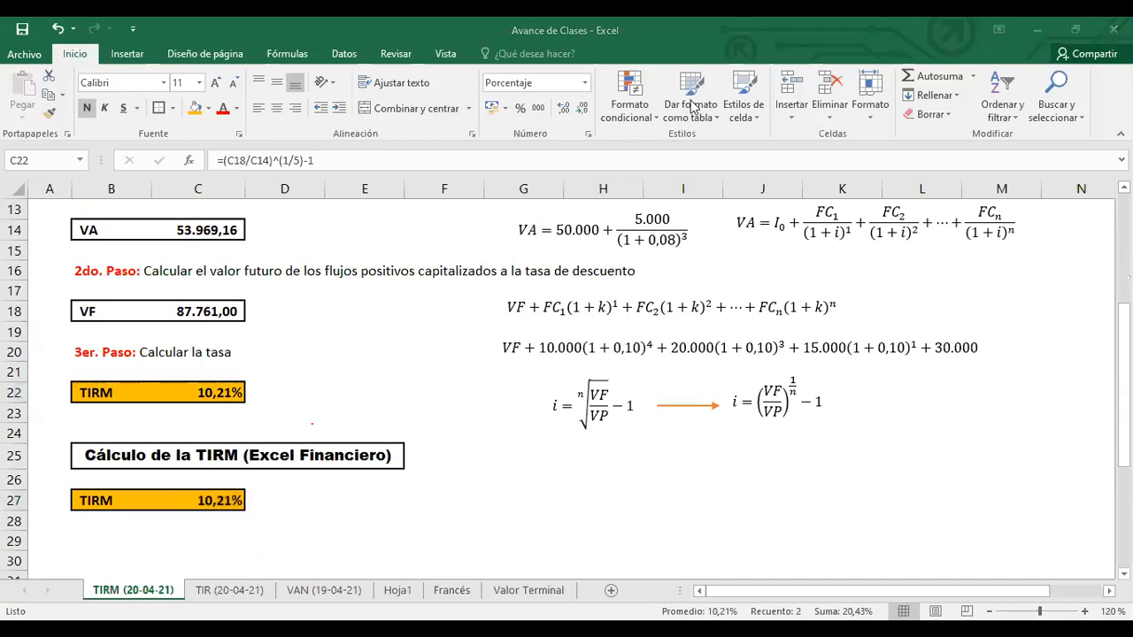
{"action": "mouse_move", "coordinate": [256, 492]}
{"action": "left_mouse_down"}
{"action": "mouse_move", "coordinate": [277, 503]}
{"action": "mouse_move", "coordinate": [255, 516]}
{"action": "mouse_move", "coordinate": [289, 520]}
{"action": "mouse_move", "coordinate": [292, 501]}
{"action": "mouse_move", "coordinate": [327, 511]}
{"action": "mouse_move", "coordinate": [337, 492]}
{"action": "mouse_move", "coordinate": [360, 510]}
{"action": "mouse_move", "coordinate": [353, 486]}
{"action": "mouse_move", "coordinate": [375, 498]}
{"action": "left_mouse_up"}
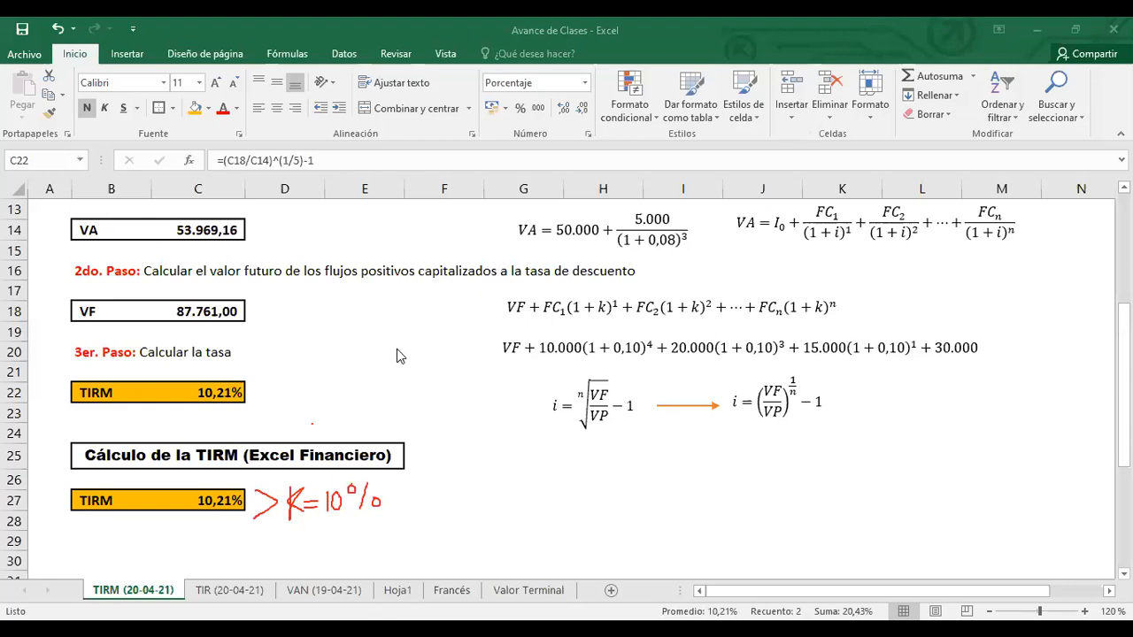
Open the TIR (20-04-21) sheet and select its cash flows from Año 0 to Año 5 in C6:H6 for review.
{"action": "left_click", "coordinate": [225, 591]}
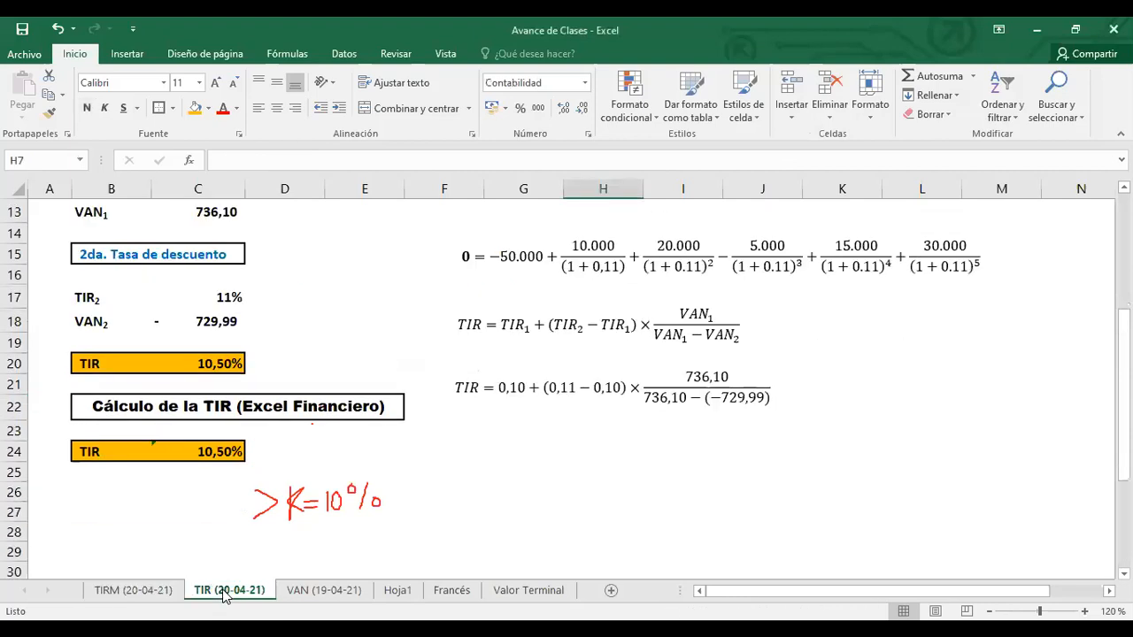
{"action": "scroll", "coordinate": [228, 389], "scroll_direction": "up", "scroll_amount": 4}
{"action": "left_click_drag", "start_coordinate": [207, 327], "coordinate": [604, 329]}
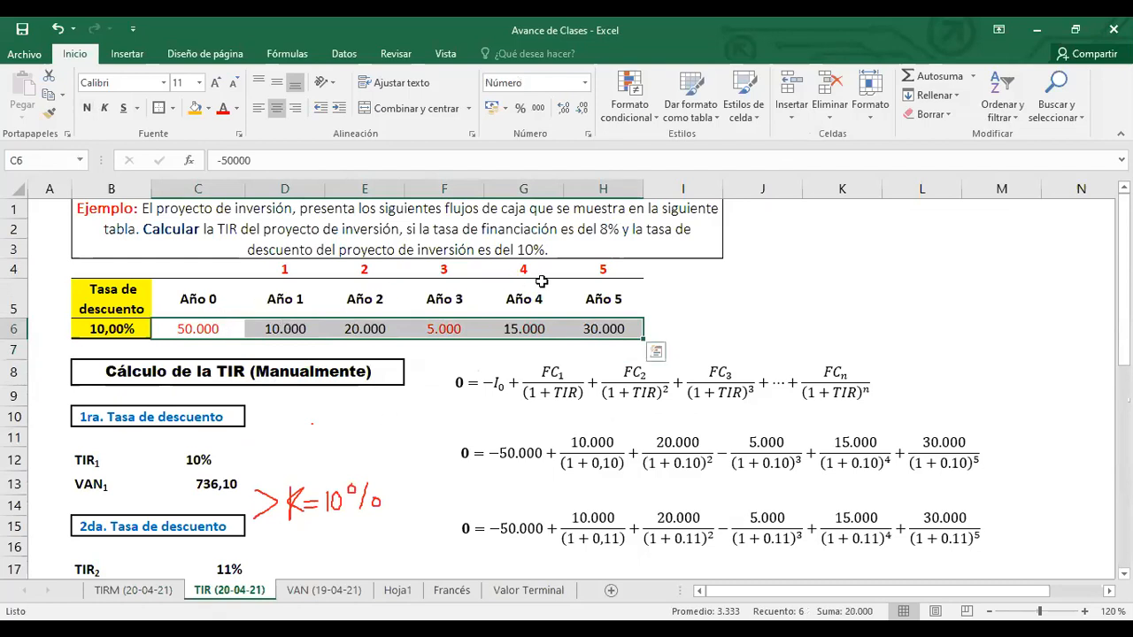
Review the manual and Excel TIR results, and select the cash flows C6:H6 on the TIRM (20-04-21) sheet for comparison.
{"action": "scroll", "coordinate": [346, 459], "scroll_direction": "down", "scroll_amount": 2}
{"action": "scroll", "coordinate": [346, 458], "scroll_direction": "down", "scroll_amount": 1}
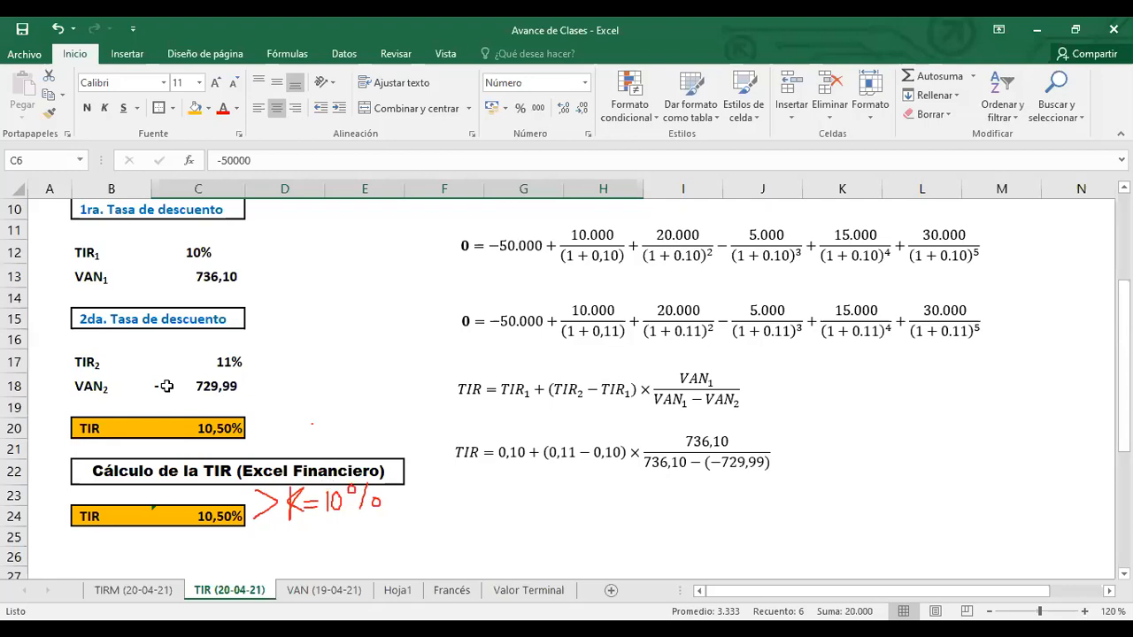
{"action": "left_click", "coordinate": [137, 591]}
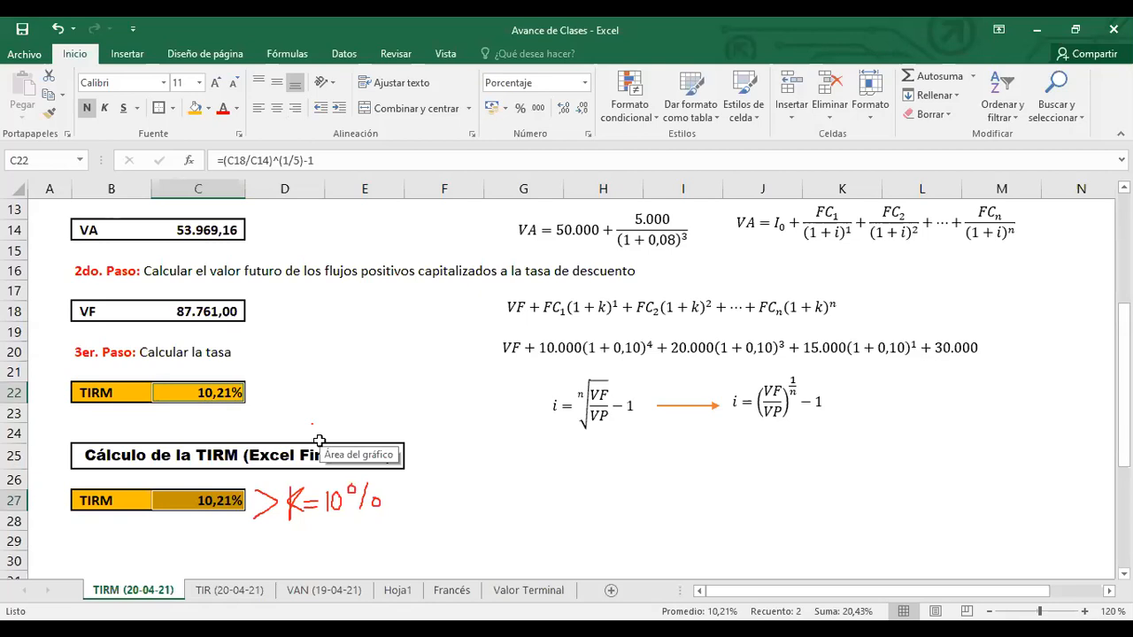
{"action": "scroll", "coordinate": [291, 369], "scroll_direction": "up", "scroll_amount": 3}
{"action": "left_click_drag", "start_coordinate": [224, 269], "coordinate": [610, 268]}
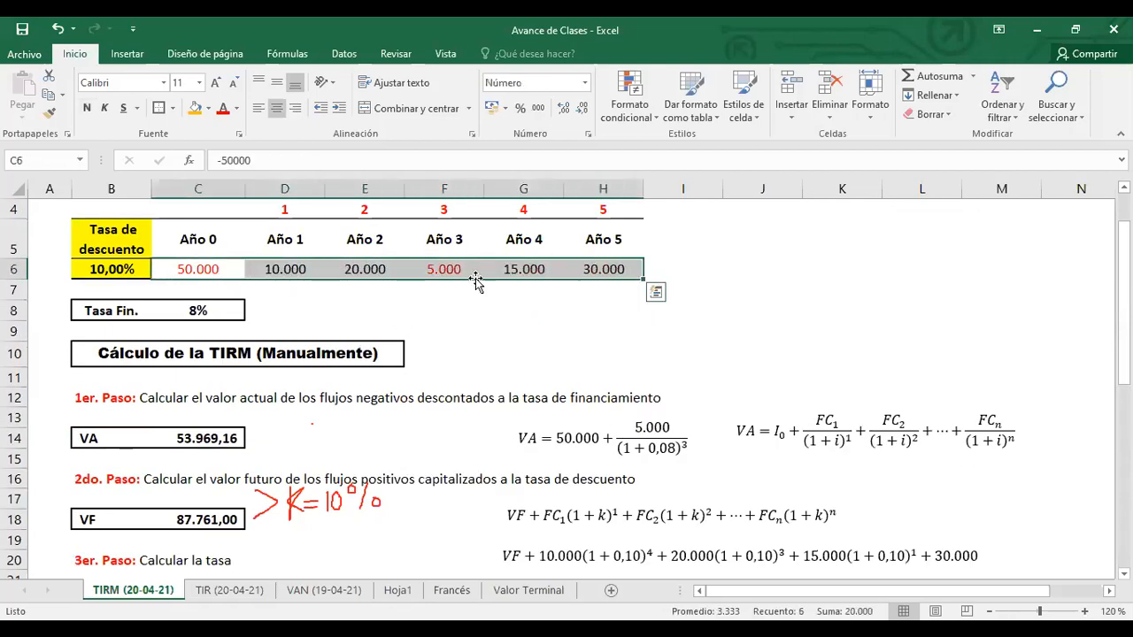
Examine how the TIRM sheet's cash flows feed the VA, VF and rate calculations and their formulas.
{"action": "scroll", "coordinate": [221, 485], "scroll_direction": "down", "scroll_amount": 1}
{"action": "scroll", "coordinate": [222, 484], "scroll_direction": "down", "scroll_amount": 1}
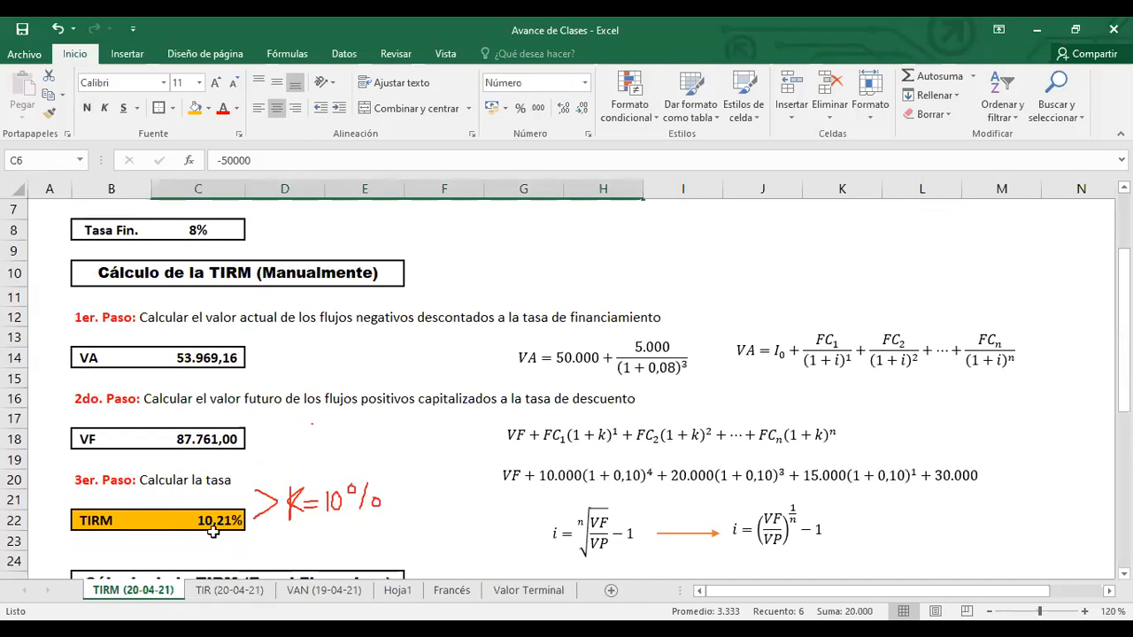
{"action": "scroll", "coordinate": [214, 529], "scroll_direction": "up", "scroll_amount": 2}
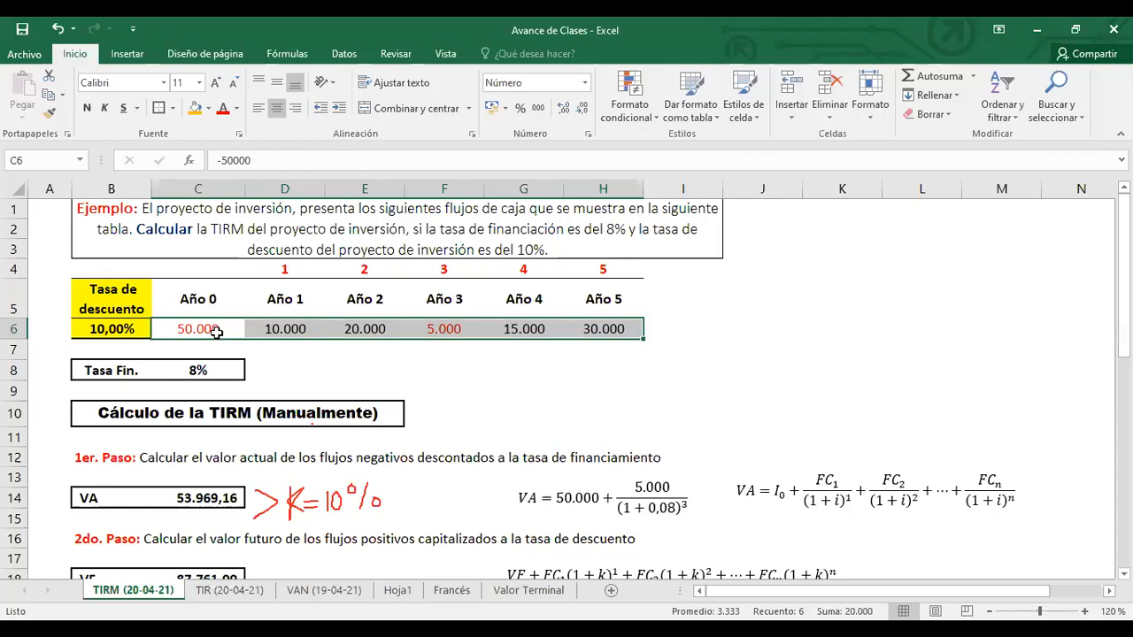
{"action": "scroll", "coordinate": [213, 454], "scroll_direction": "down", "scroll_amount": 2}
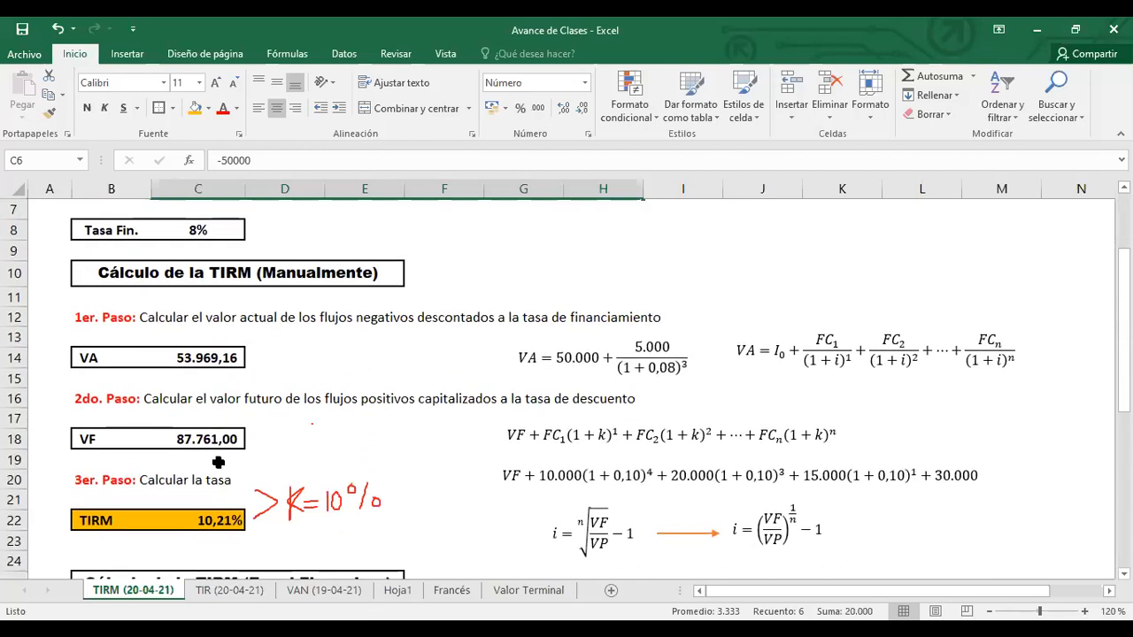
{"action": "scroll", "coordinate": [324, 440], "scroll_direction": "up", "scroll_amount": 2}
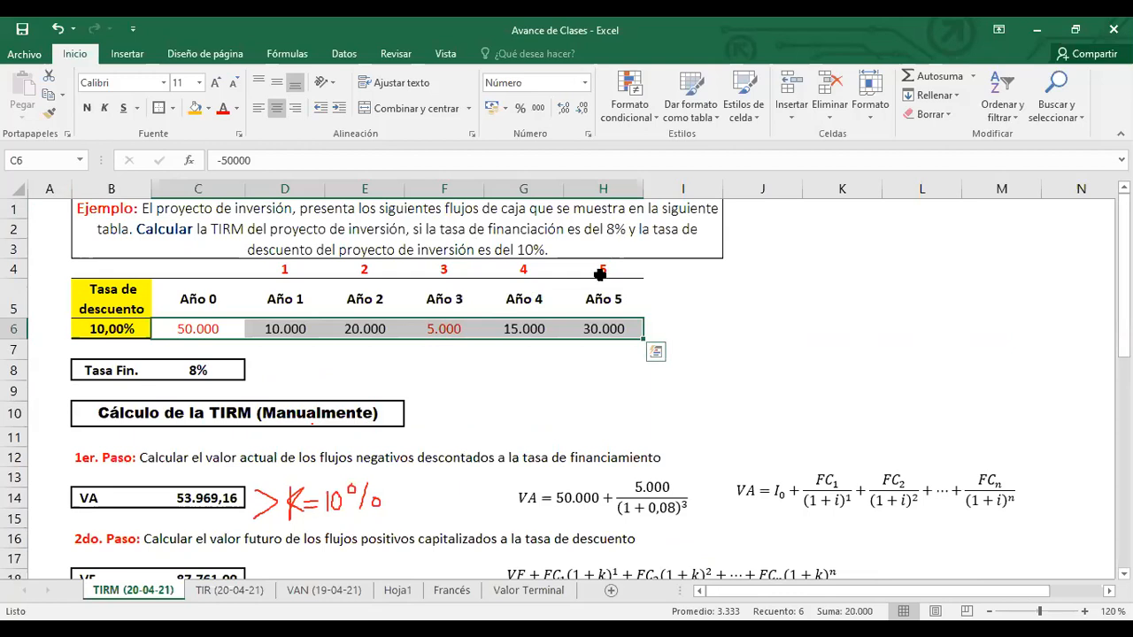
{"action": "scroll", "coordinate": [480, 362], "scroll_direction": "down", "scroll_amount": 1}
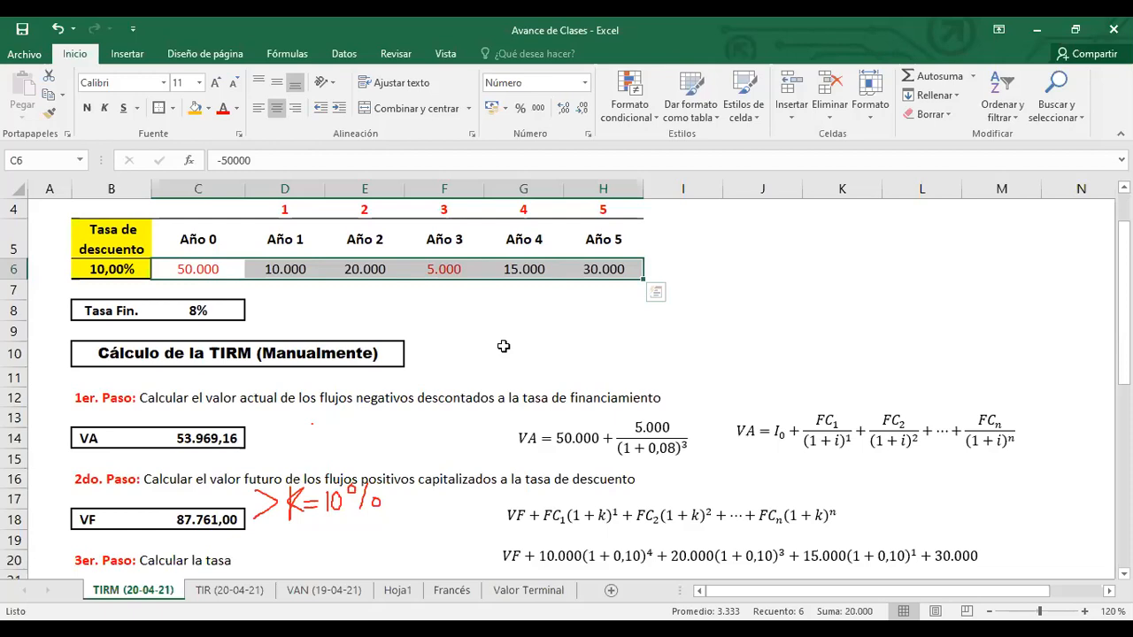
{"action": "scroll", "coordinate": [487, 354], "scroll_direction": "down", "scroll_amount": 2}
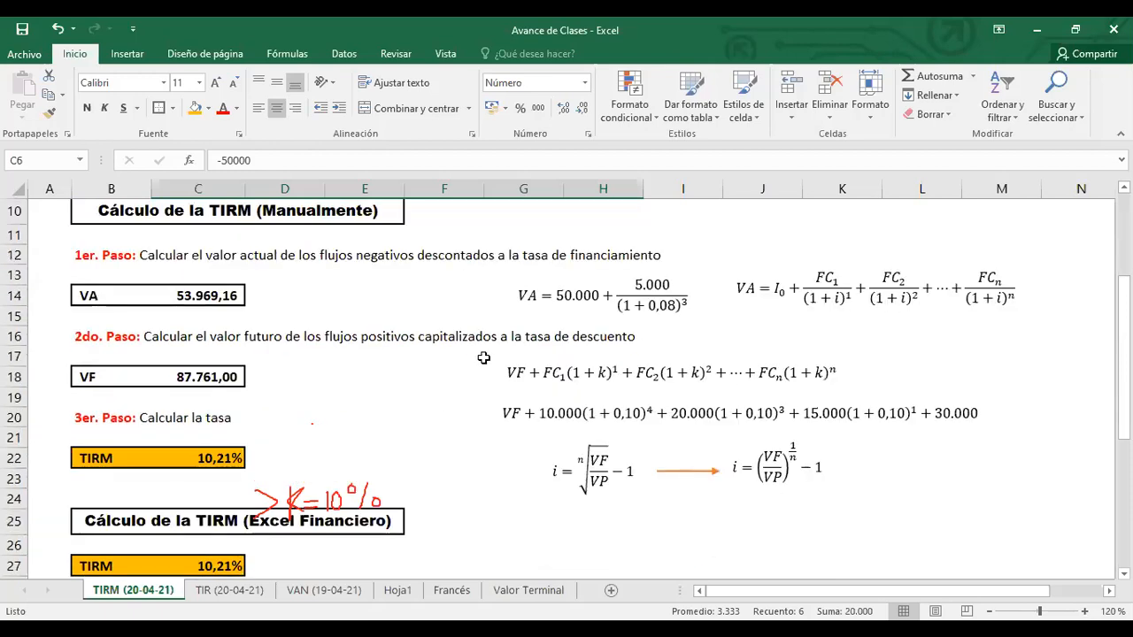
{"action": "scroll", "coordinate": [483, 357], "scroll_direction": "up", "scroll_amount": 2}
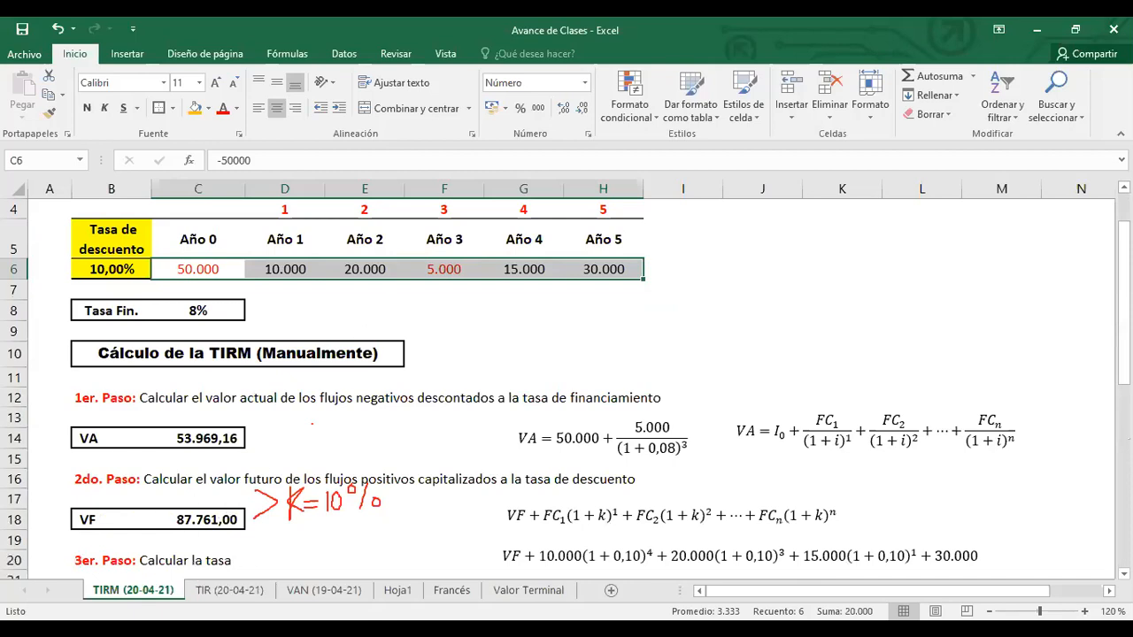
Open the VAN (19-04-21) sheet and review its initial investment in C6 and the Año 1 to Año 5 cash flows in D6:H6.
{"action": "left_click", "coordinate": [304, 594]}
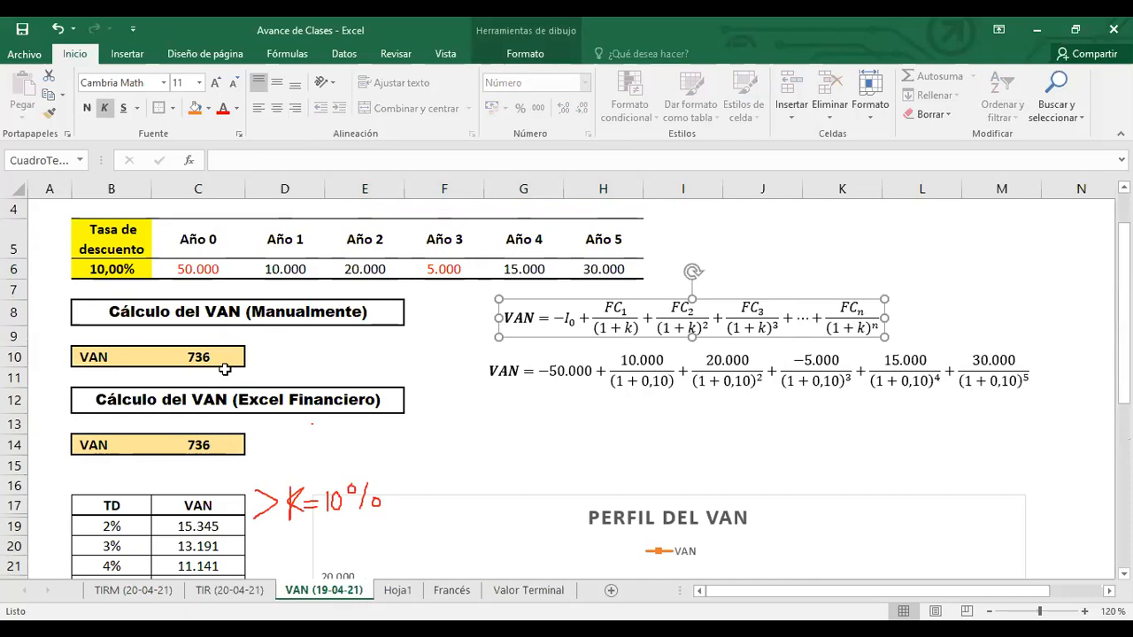
{"action": "left_click", "coordinate": [200, 268]}
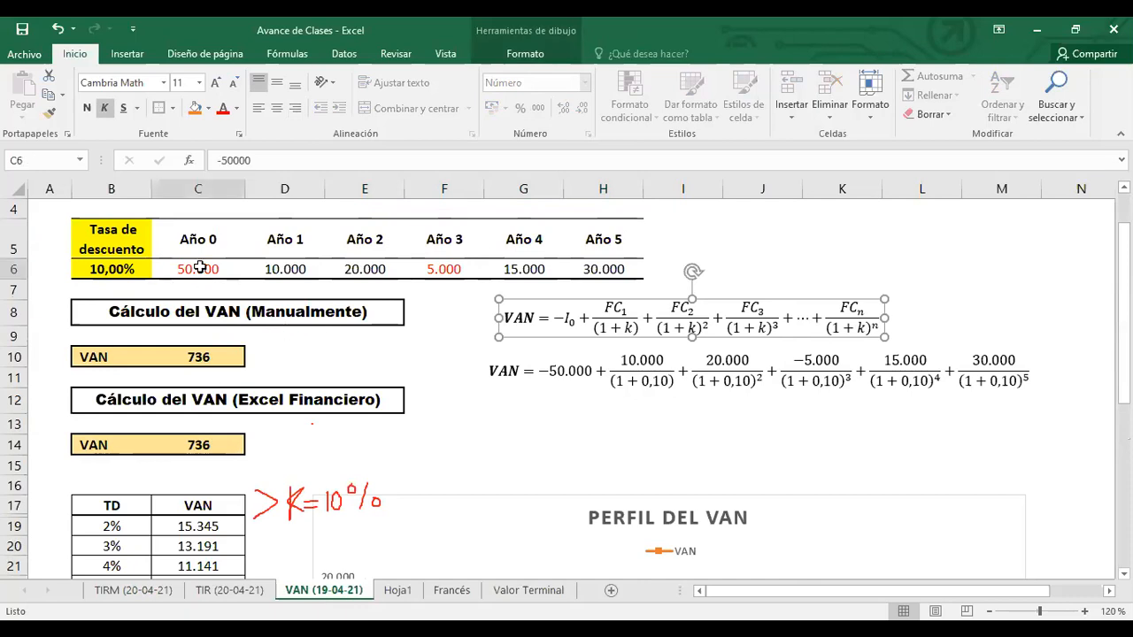
{"action": "left_click_drag", "start_coordinate": [294, 267], "coordinate": [620, 270]}
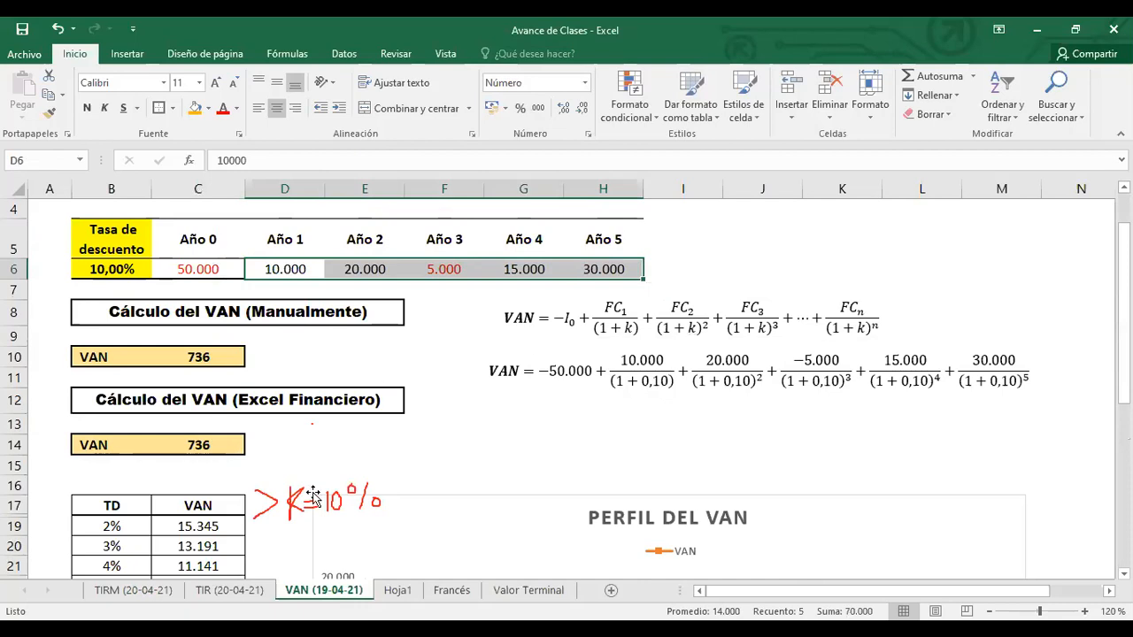
Compare the TIR (20-04-21) example with the discount rate, cash flows and manual calculation on the TIRM (20-04-21) sheet.
{"action": "left_click", "coordinate": [228, 590]}
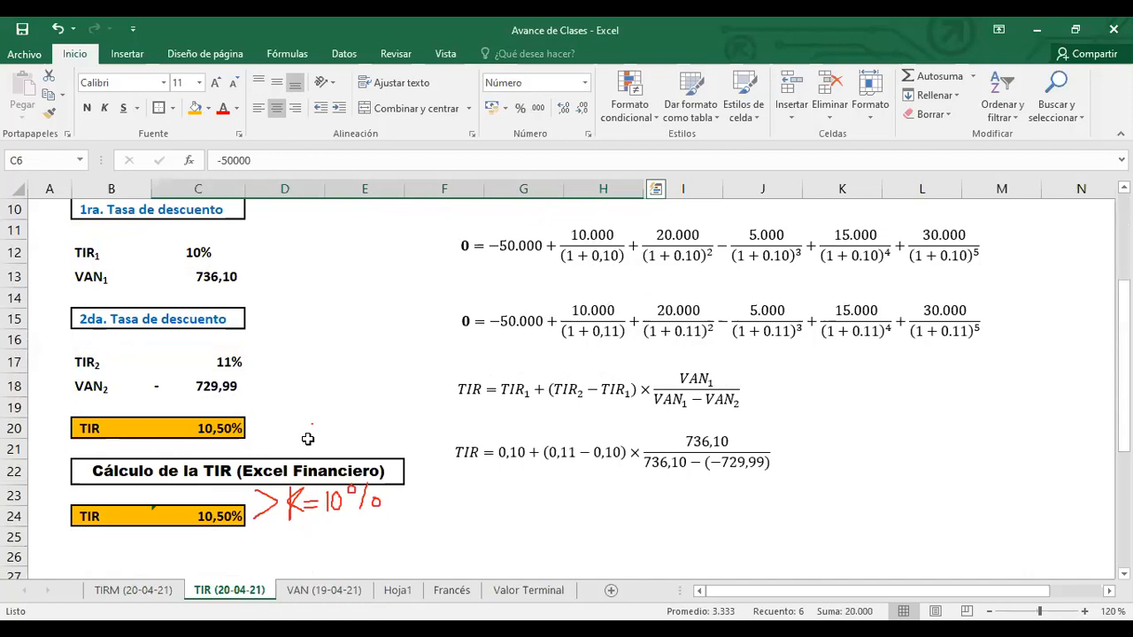
{"action": "scroll", "coordinate": [307, 439], "scroll_direction": "up", "scroll_amount": 3}
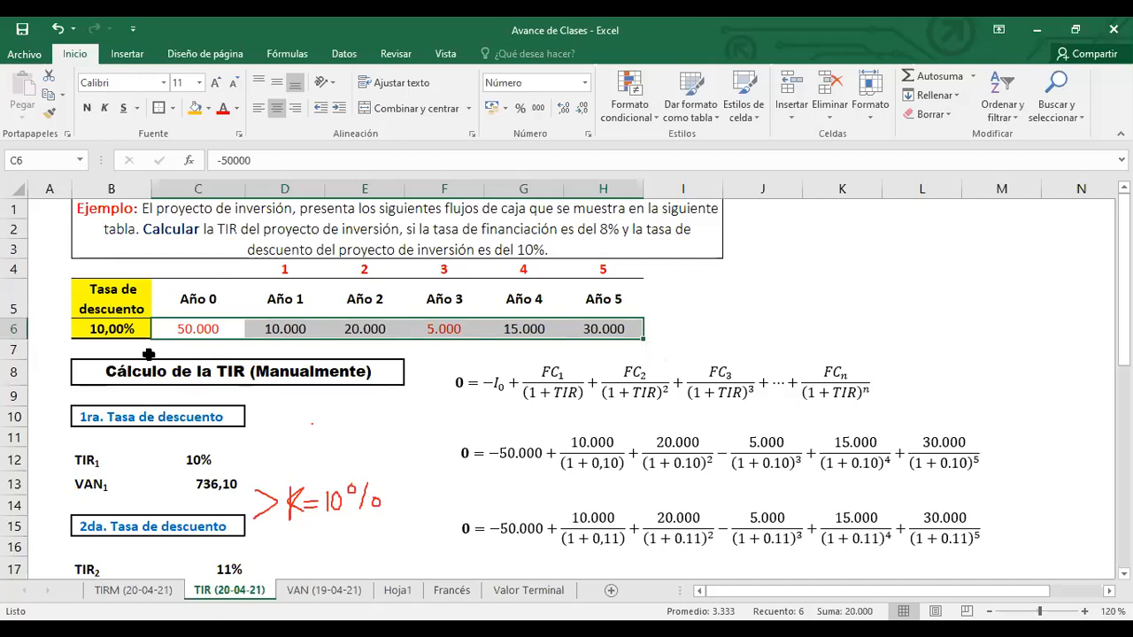
{"action": "left_click", "coordinate": [138, 592]}
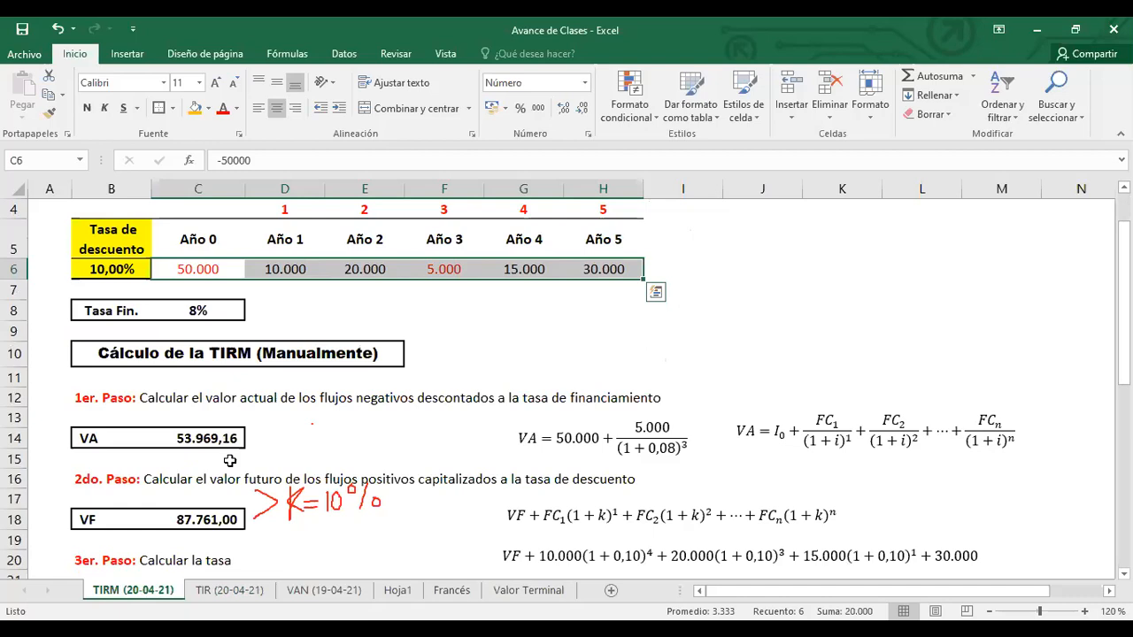
{"action": "scroll", "coordinate": [289, 518], "scroll_direction": "down", "scroll_amount": 1}
{"action": "scroll", "coordinate": [290, 519], "scroll_direction": "down", "scroll_amount": 2}
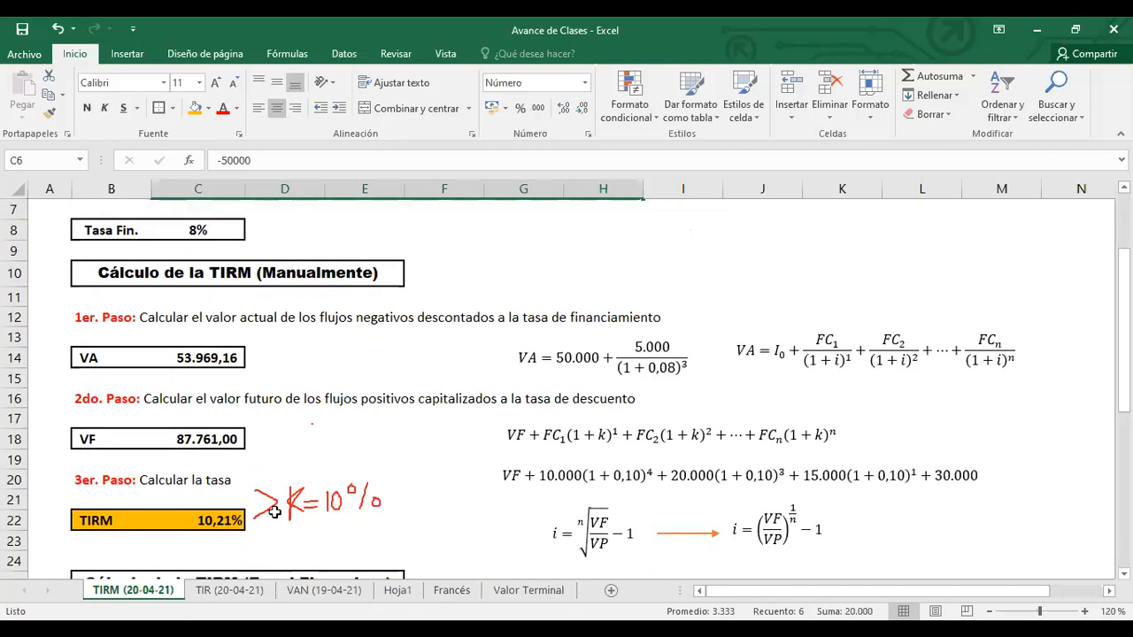
{"action": "scroll", "coordinate": [177, 322], "scroll_direction": "up", "scroll_amount": 2}
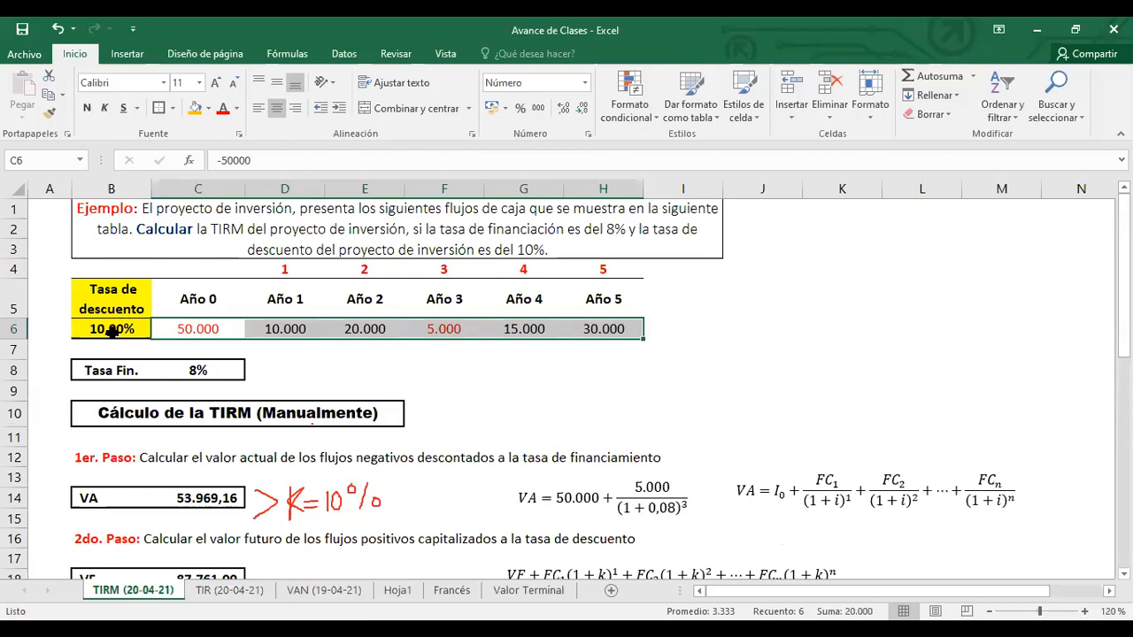
{"action": "scroll", "coordinate": [203, 343], "scroll_direction": "down", "scroll_amount": 2}
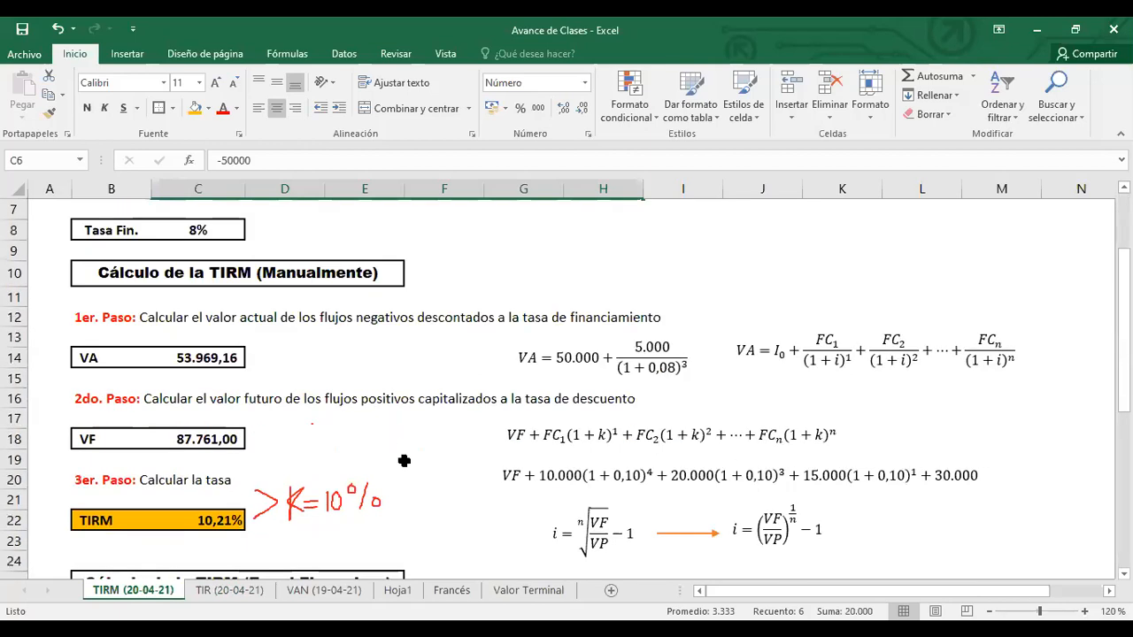